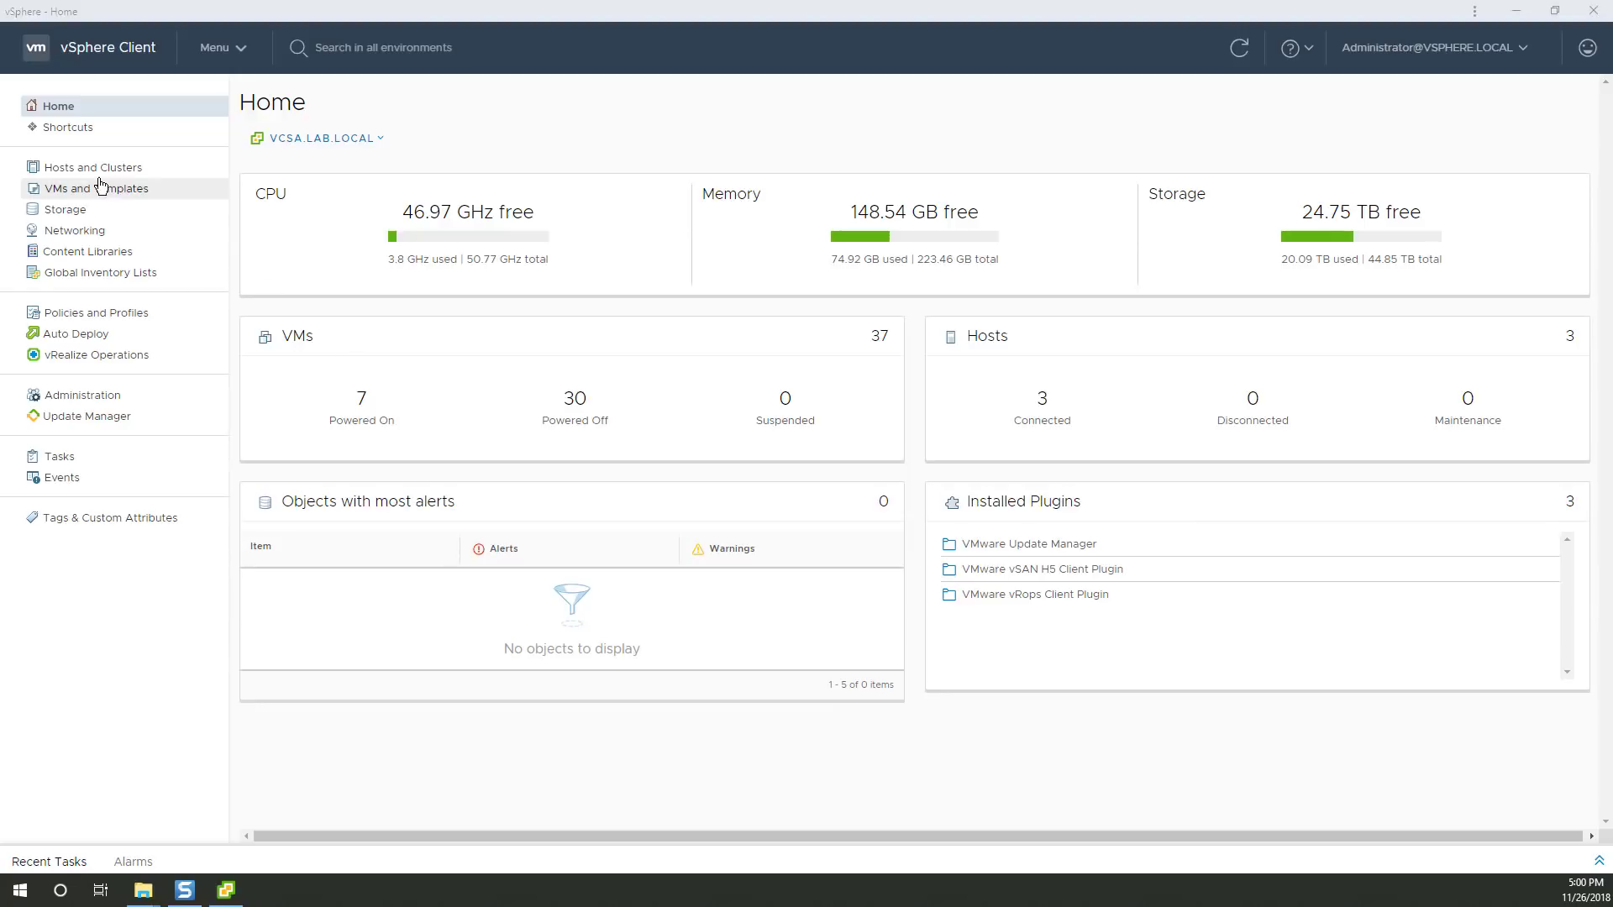
Select host xd-2123it-mb51ps0.lab.local in Hosts and Clusters and show its Storage Adapters.
click(96, 168)
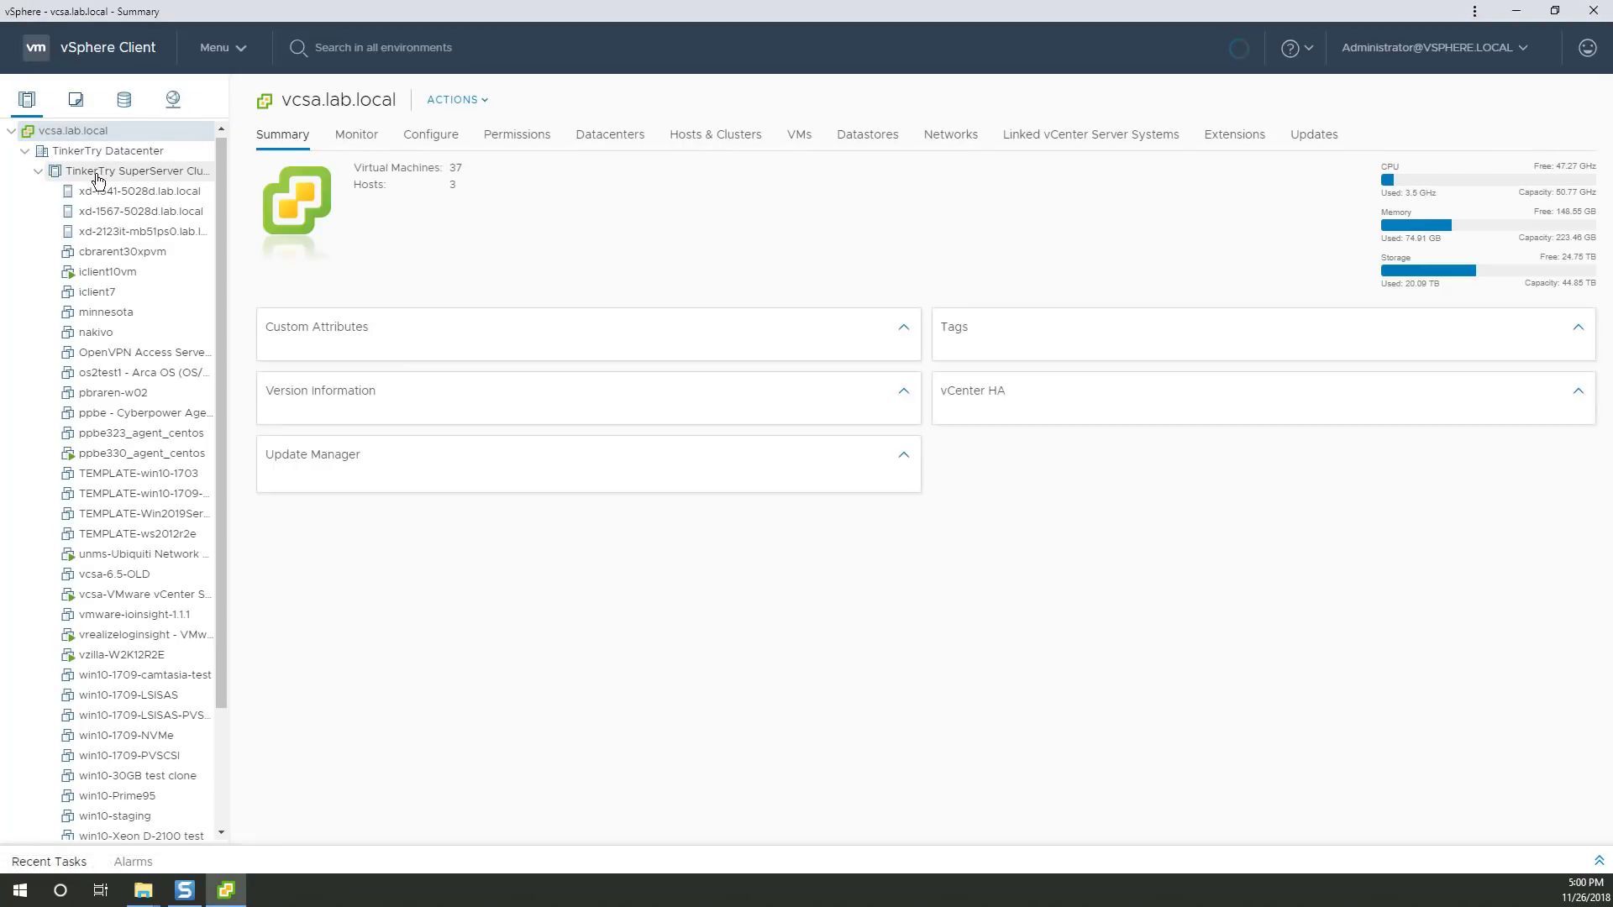
click(89, 237)
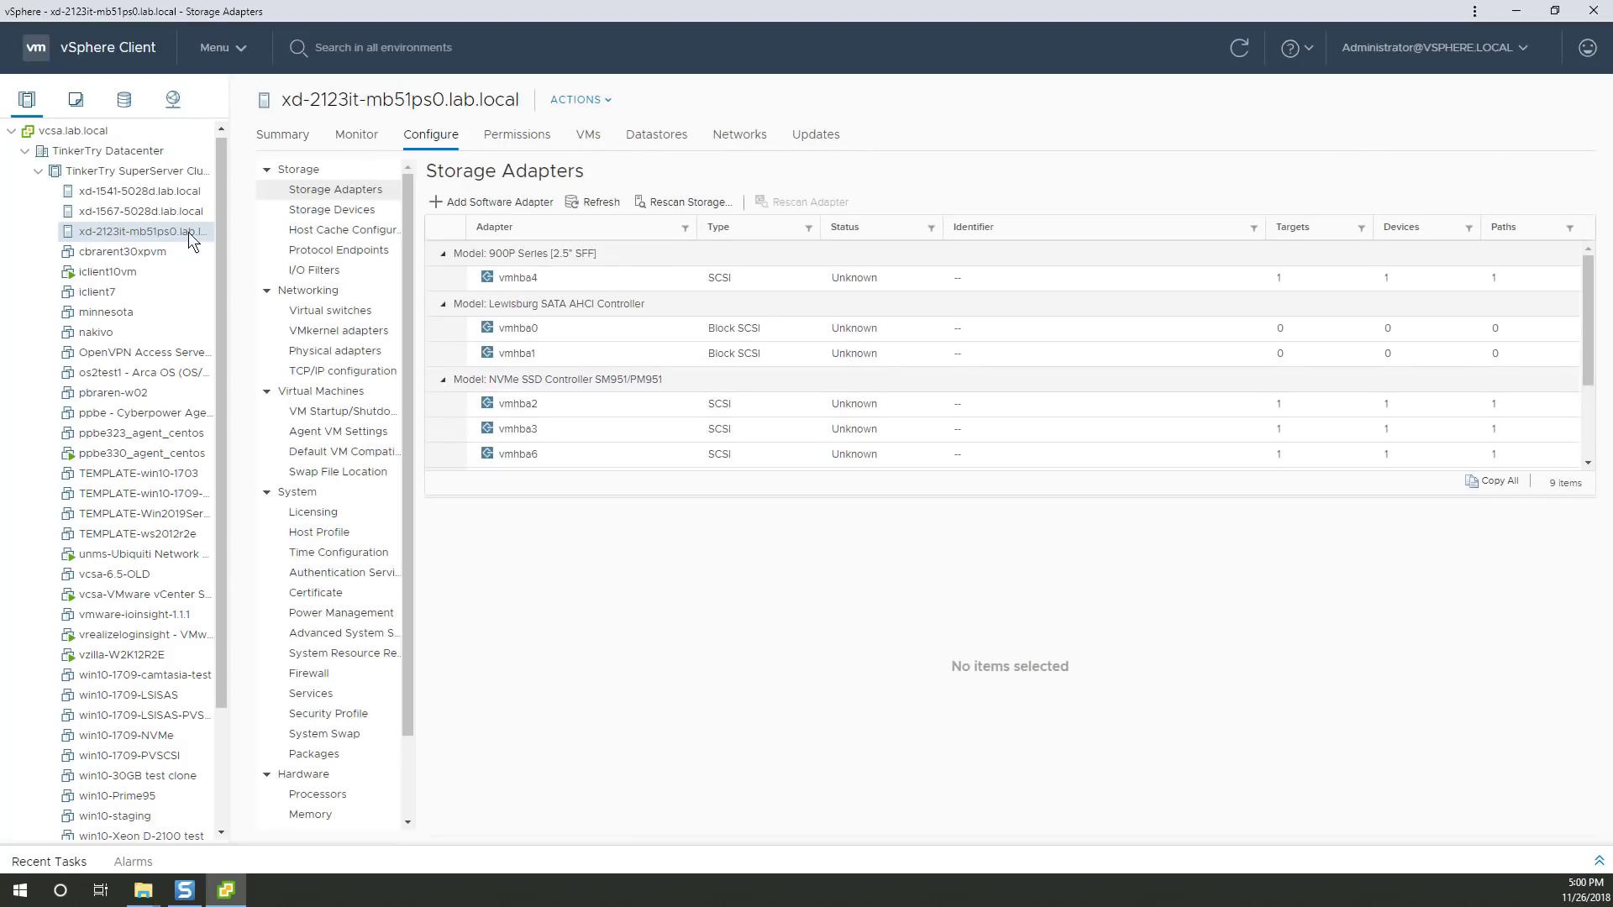
click(284, 135)
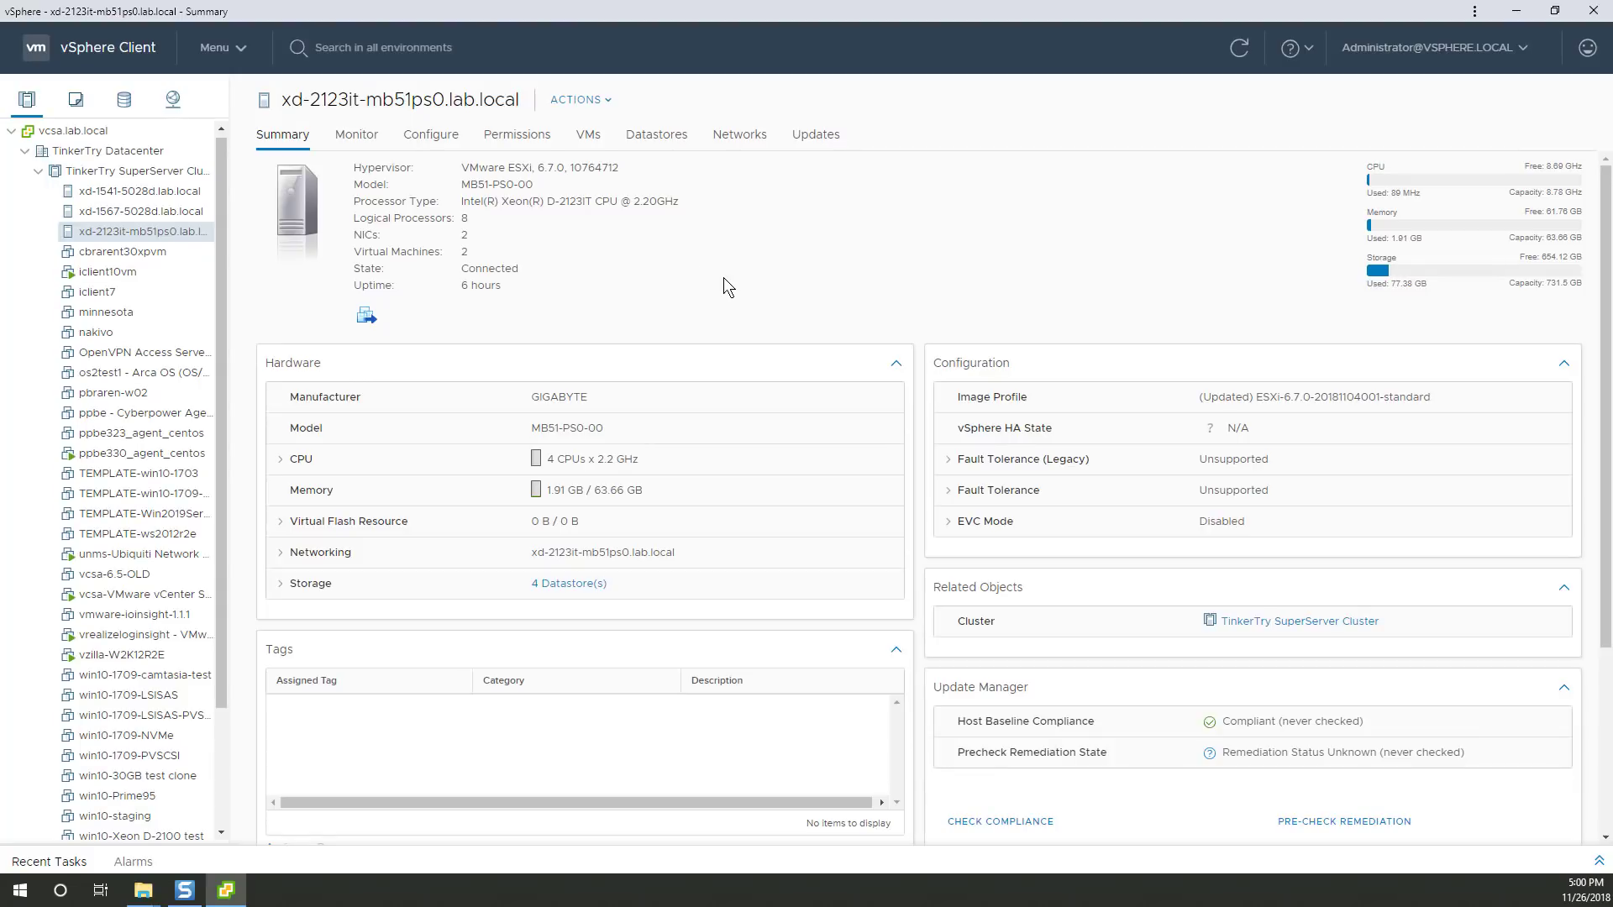
click(431, 135)
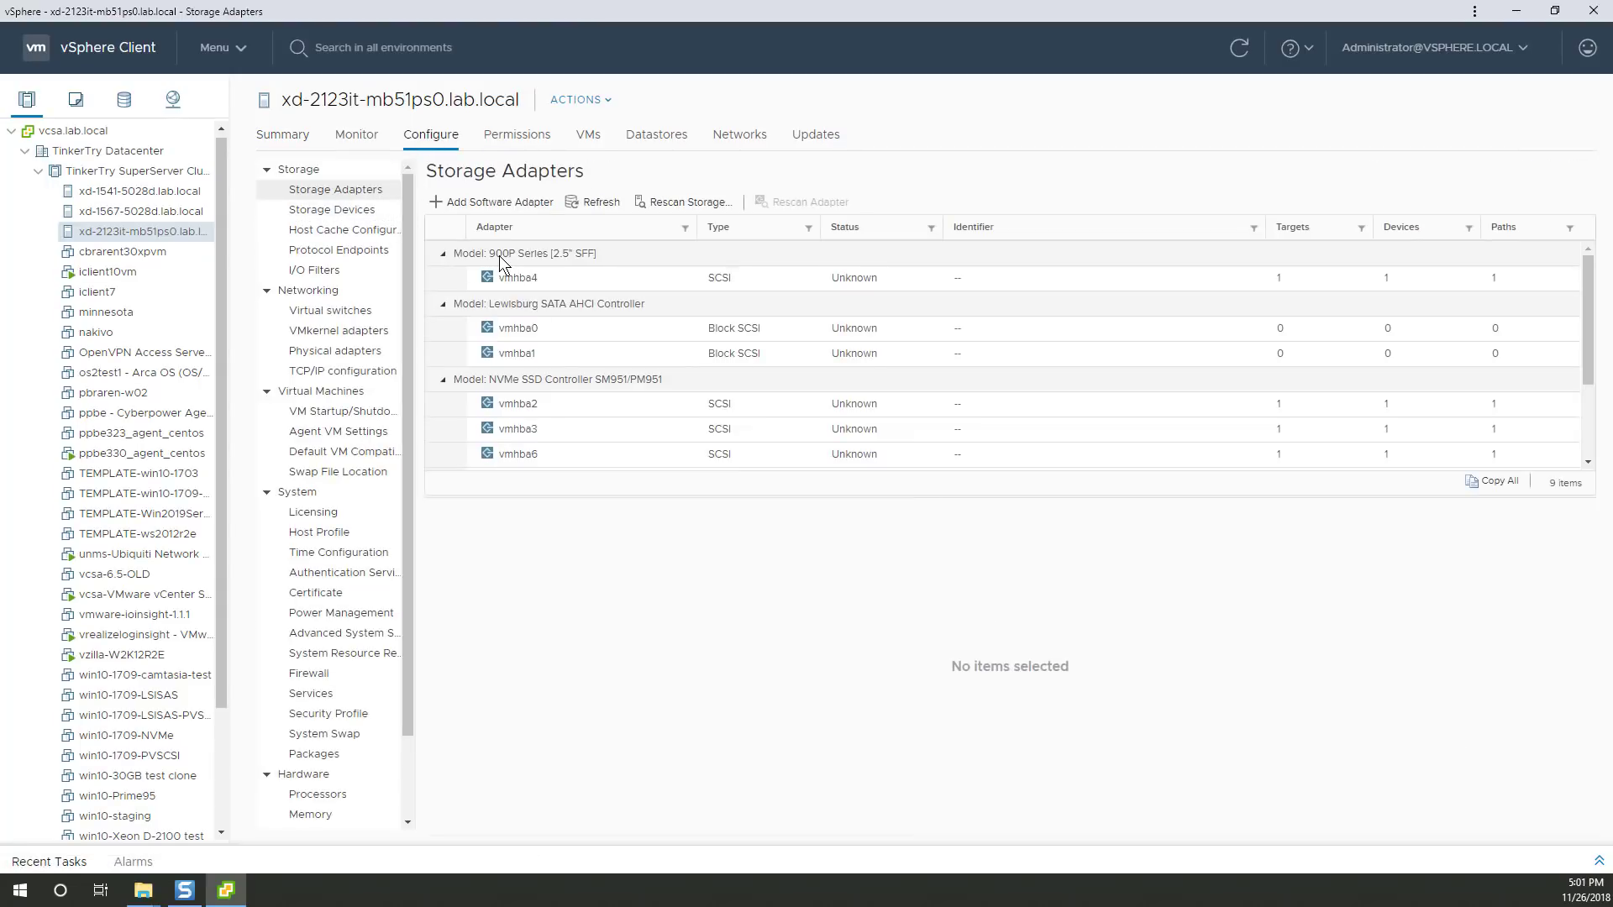
Highlight the 900P and NVMe model names in the adapter list.
drag(491, 254, 511, 254)
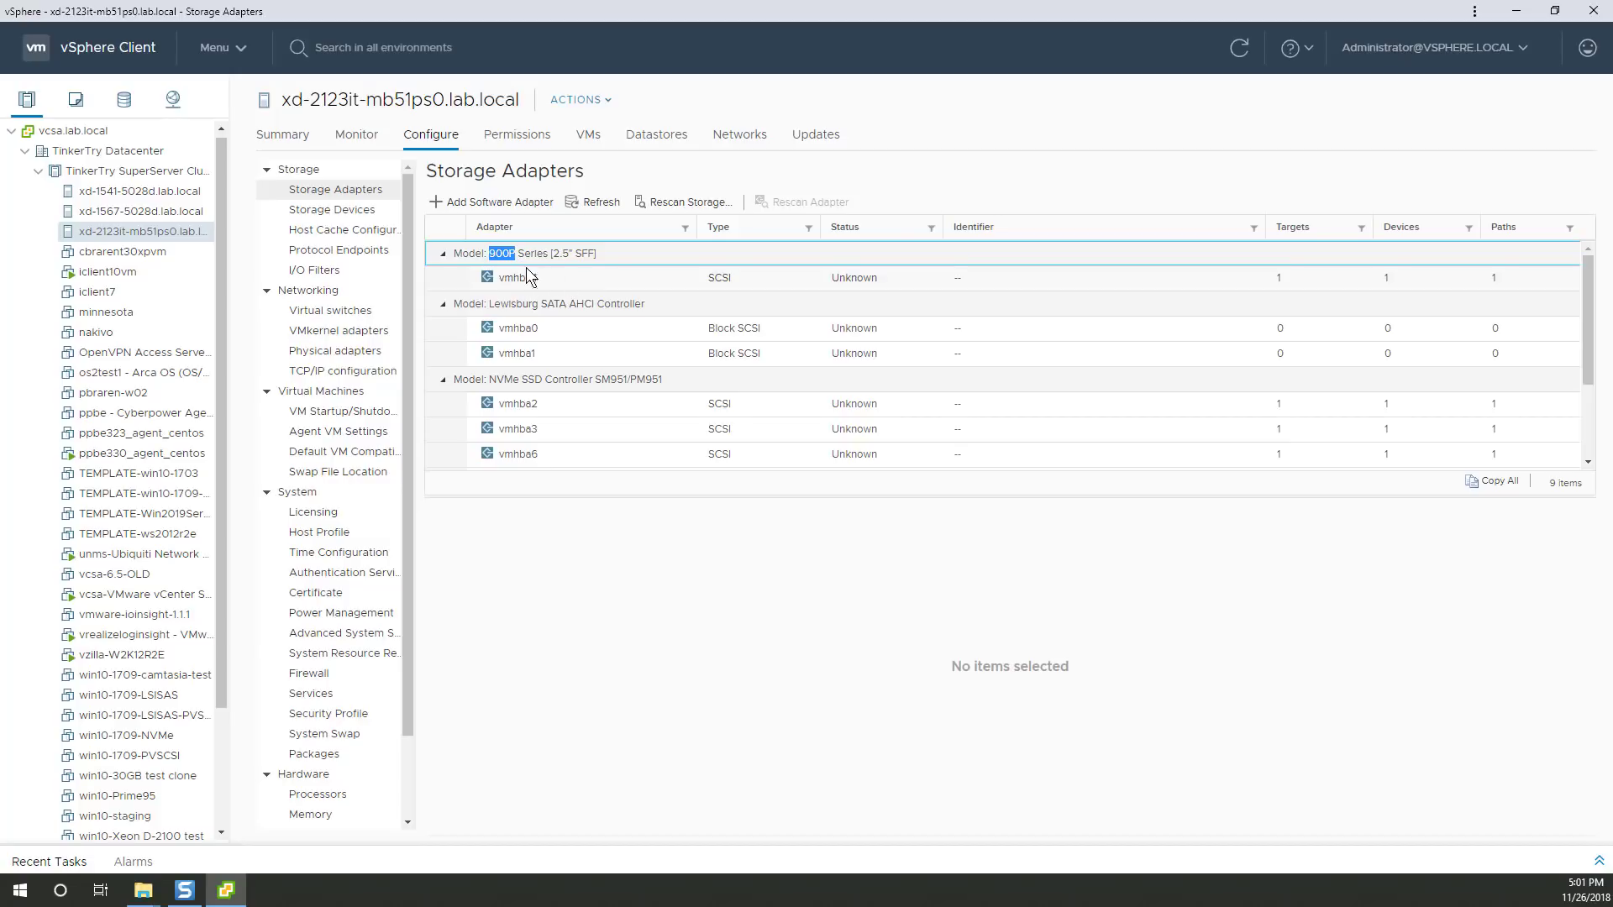
click(501, 253)
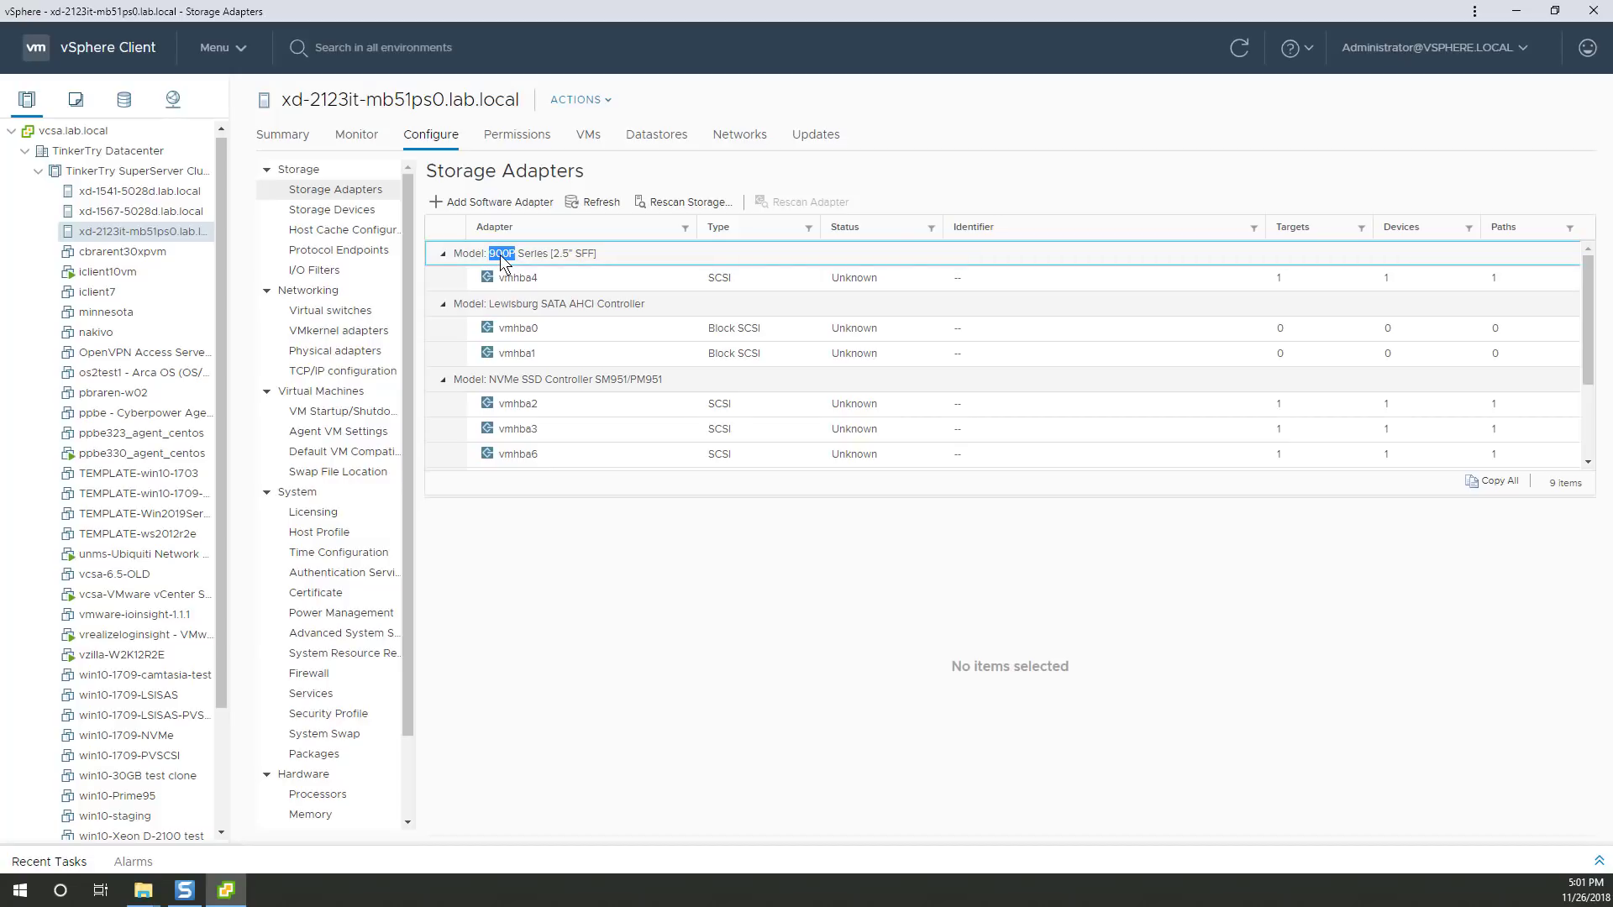
double_click(502, 374)
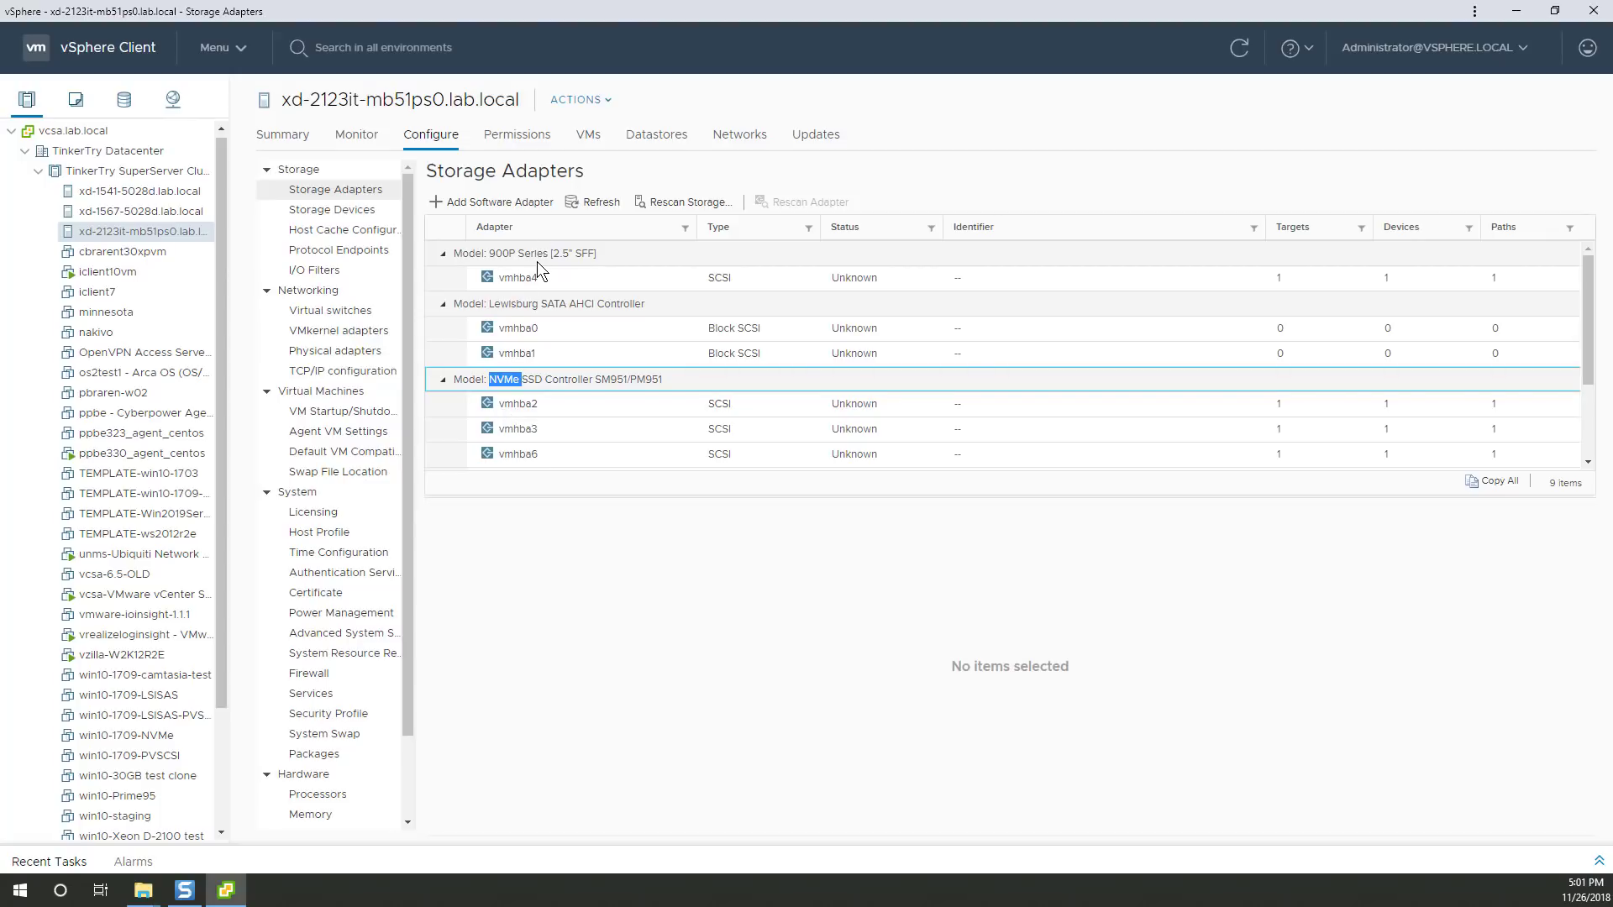
View the INTEL NVMe disk's properties under Storage Devices with a widened Name column.
click(352, 210)
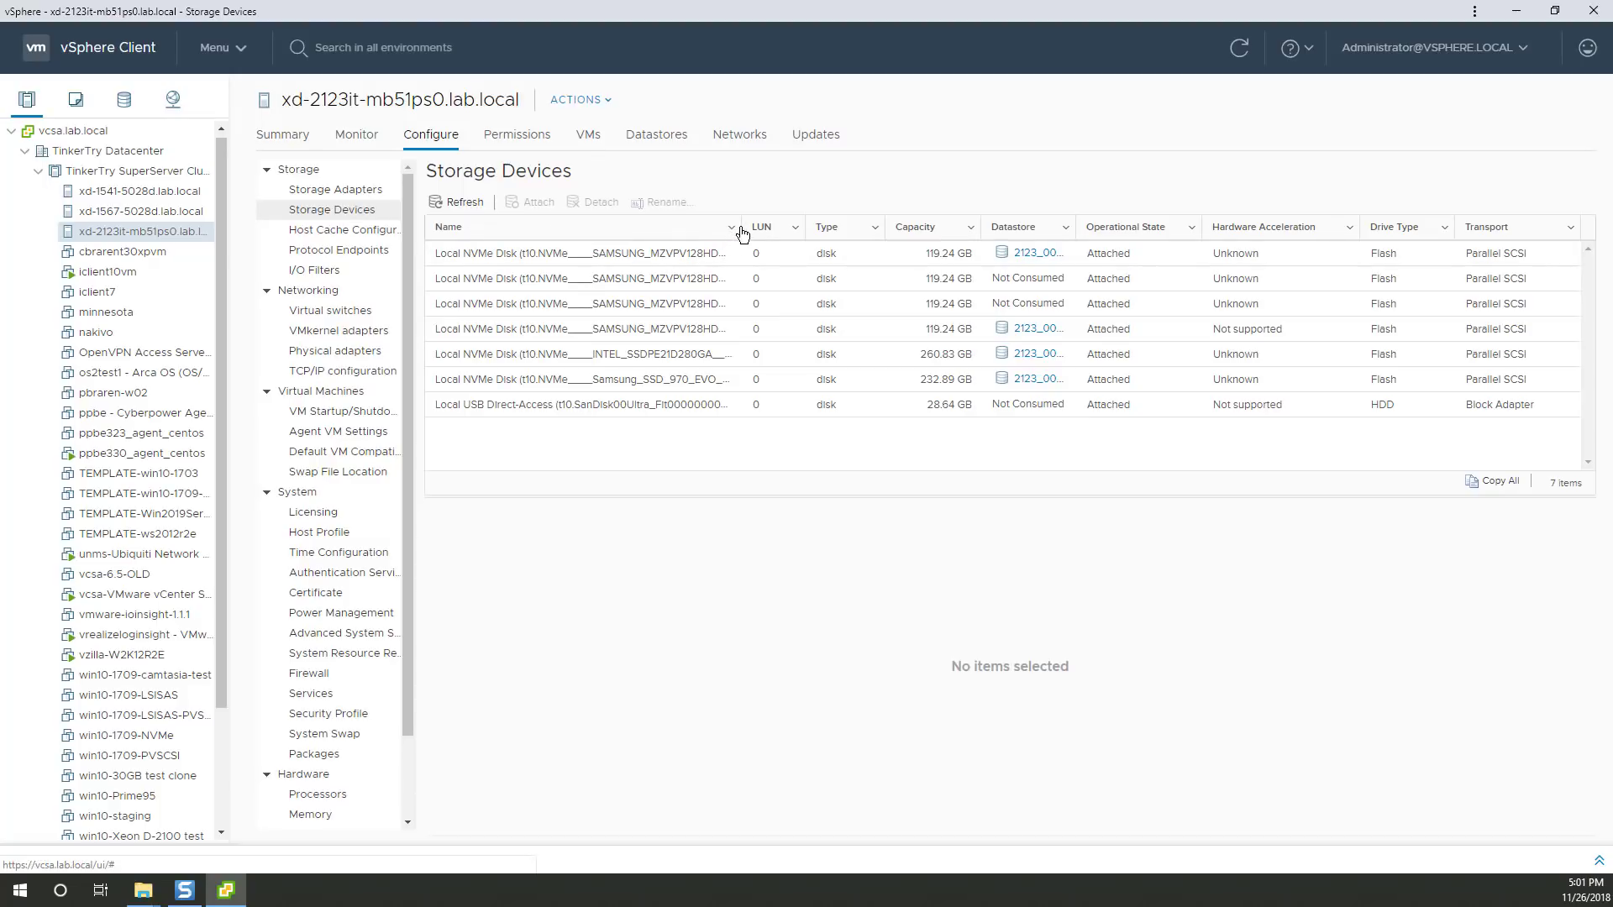
drag(740, 227, 1048, 230)
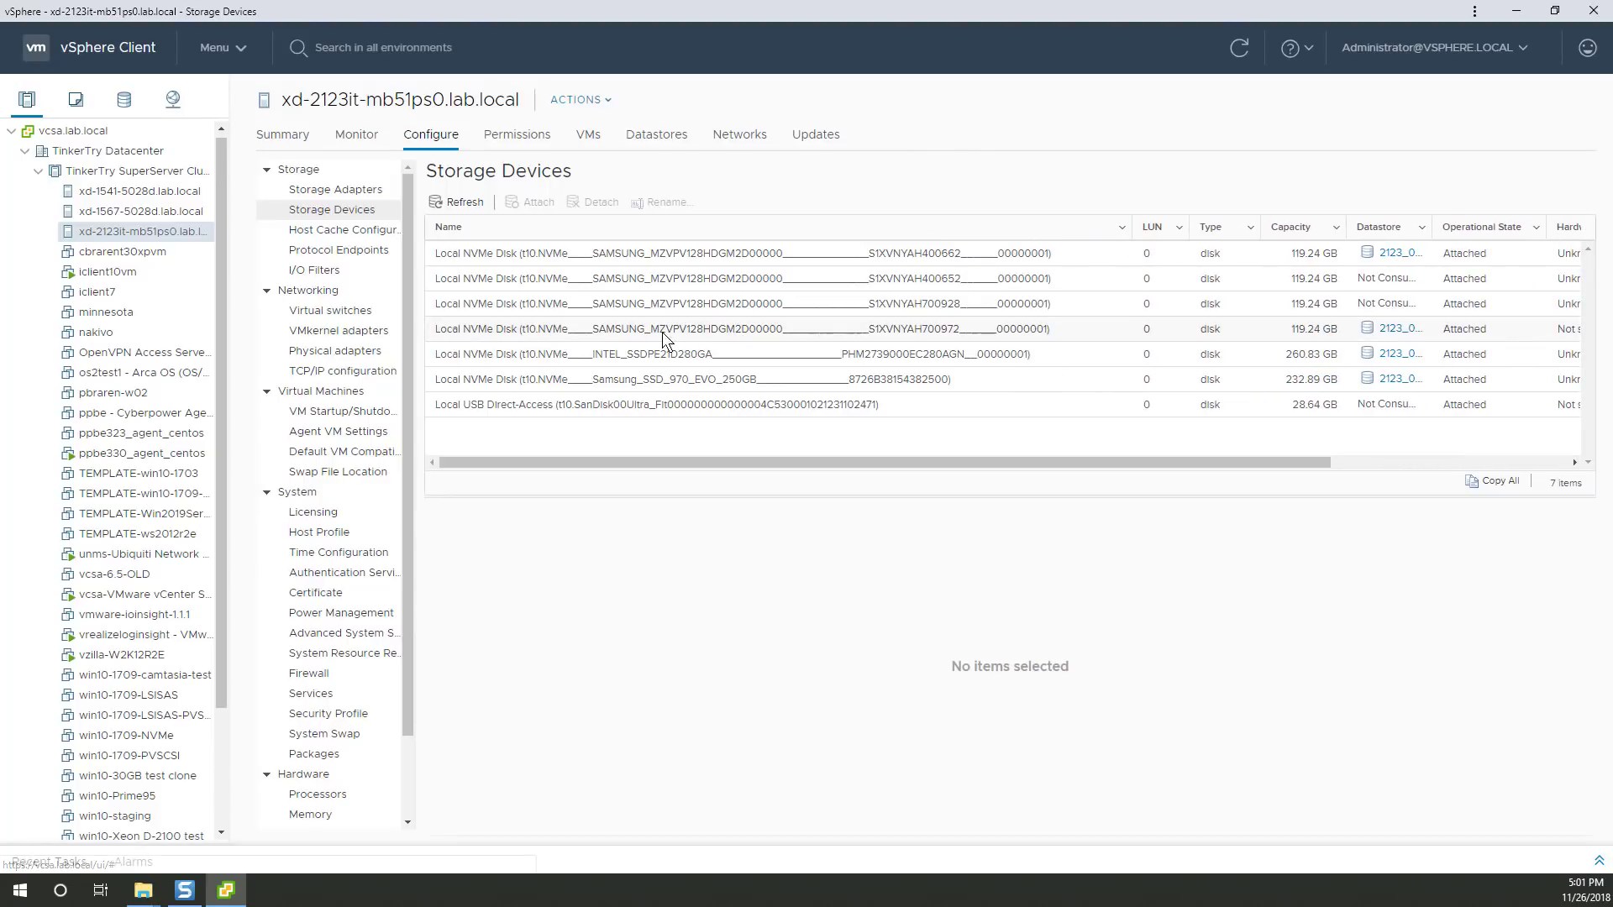
click(624, 352)
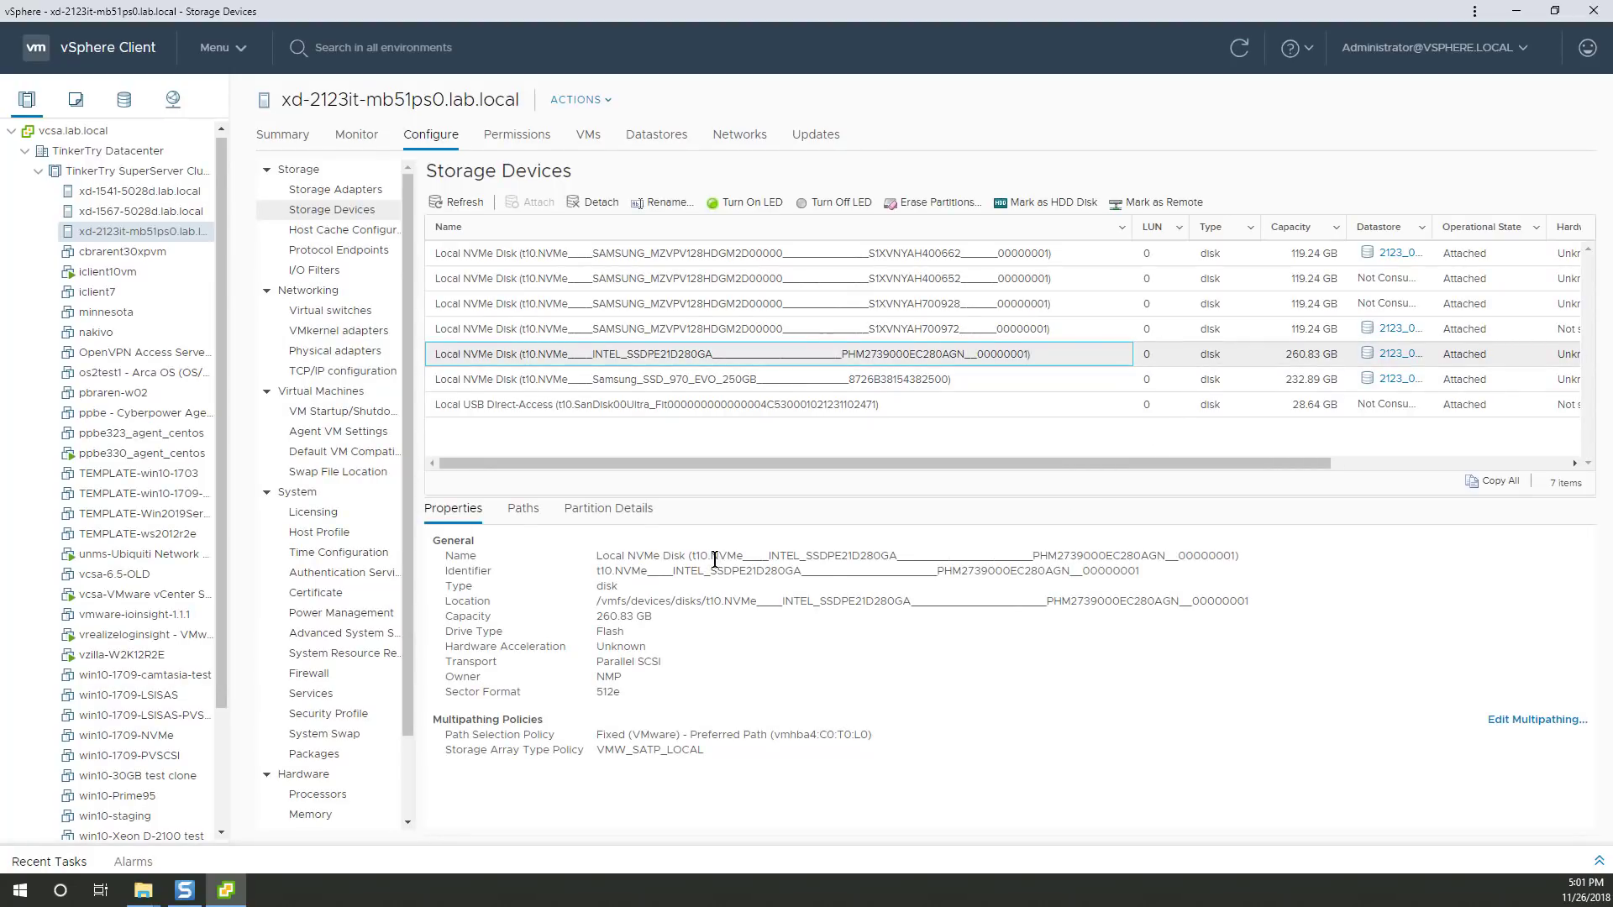
drag(716, 556, 749, 556)
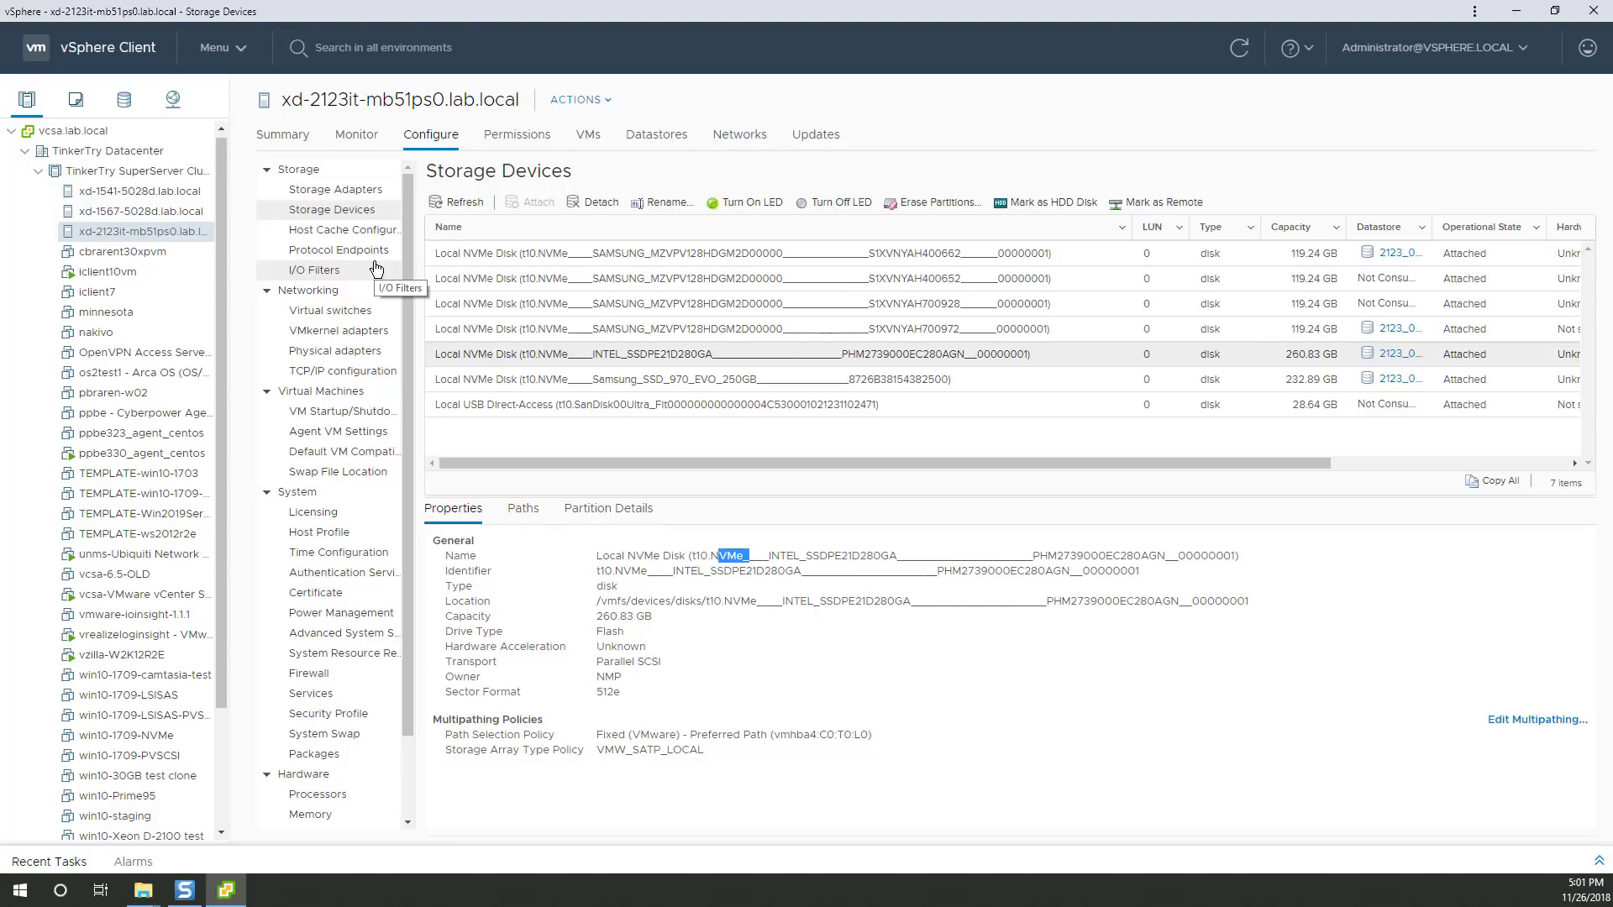
Open the host's Hardware > PCI Devices page.
scroll(372, 565, down, 2)
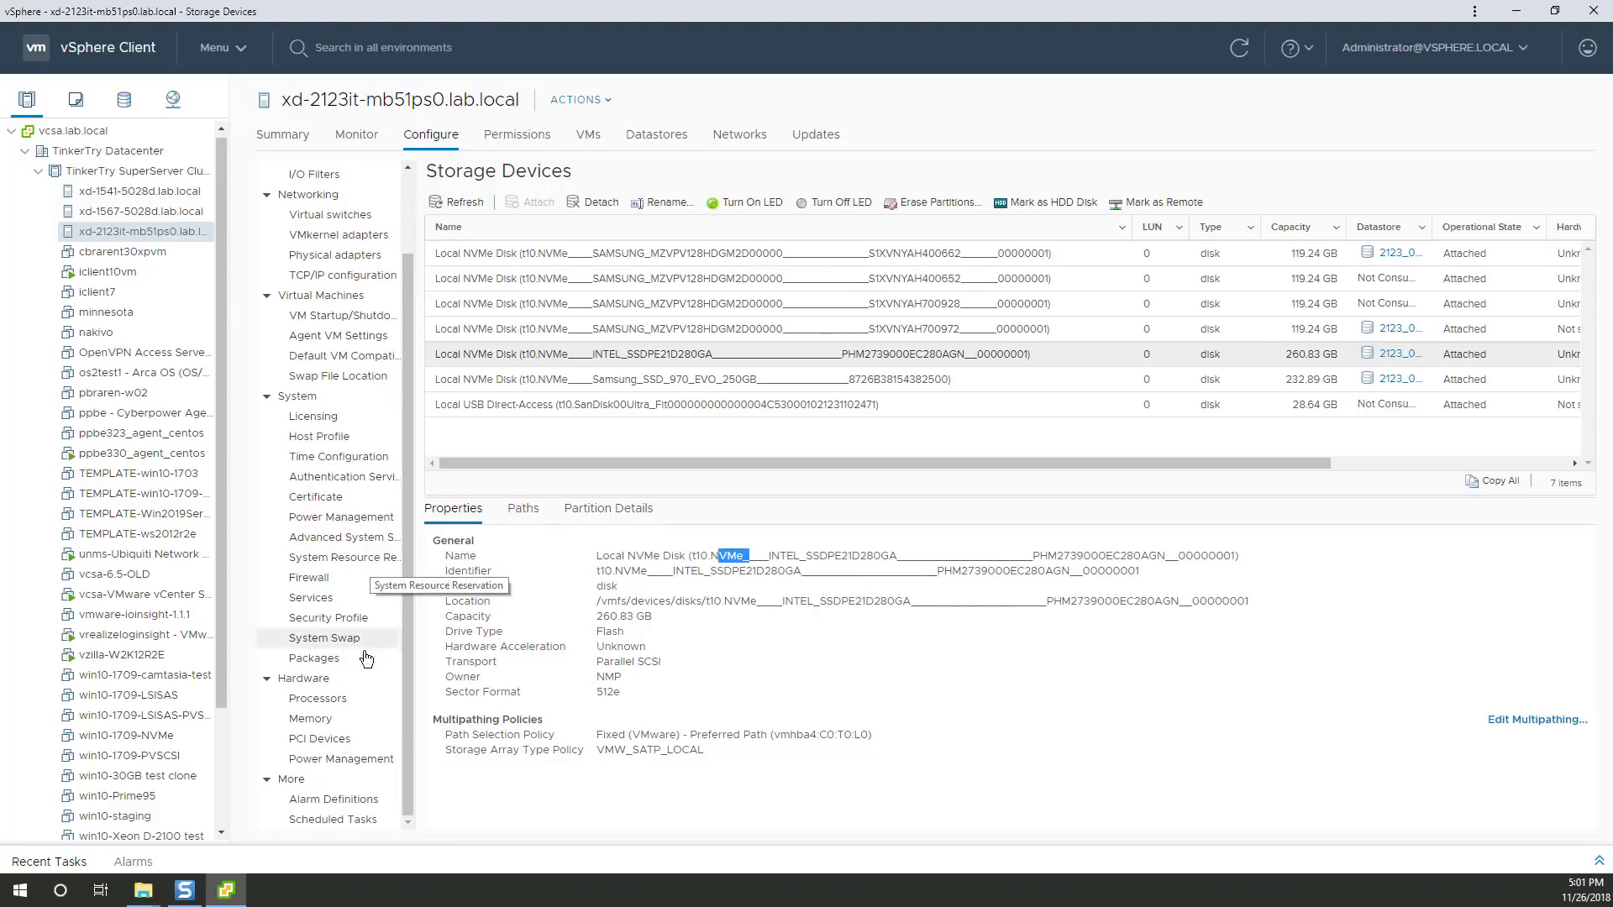
click(328, 743)
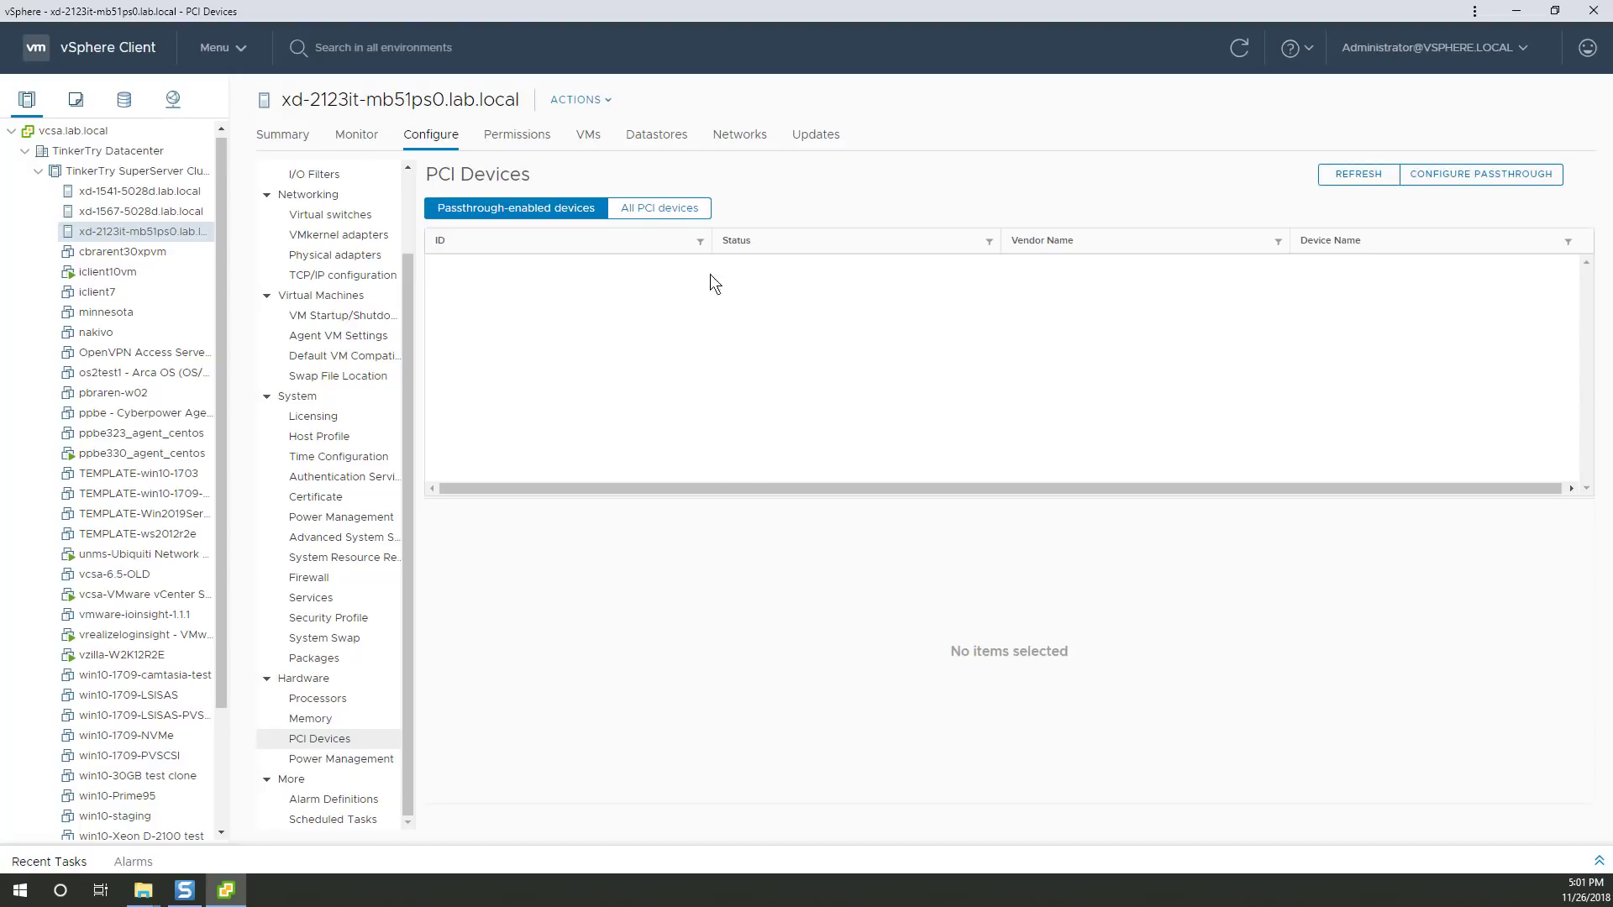
Show all PCI devices on the host and open the Edit PCI Device Availability dialog.
click(659, 207)
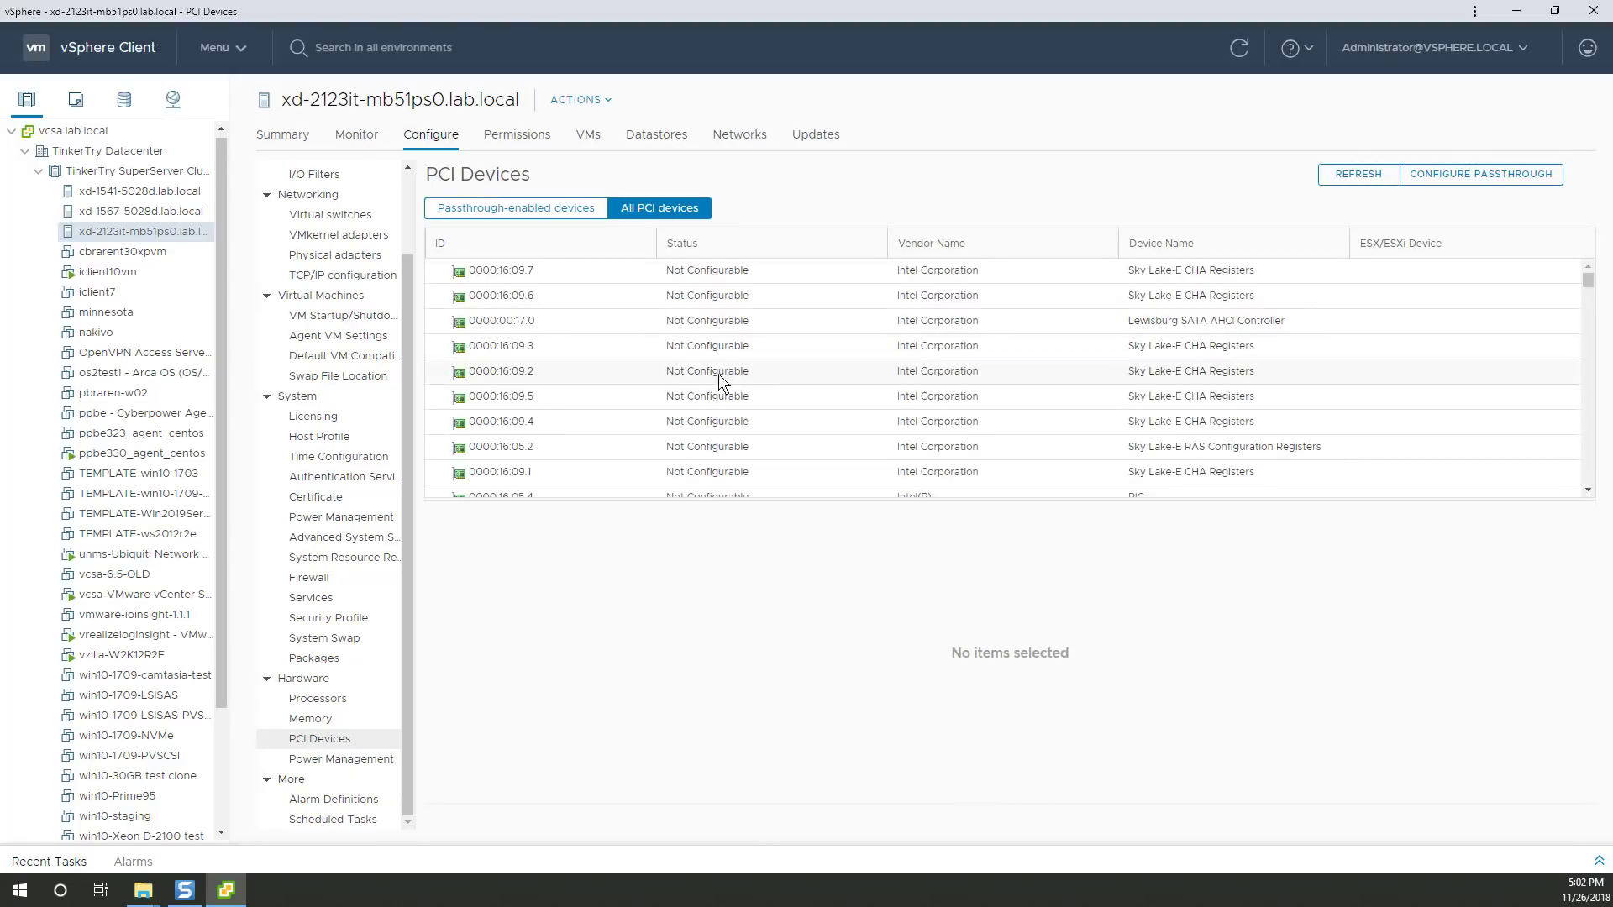
scroll(831, 389, down, 5)
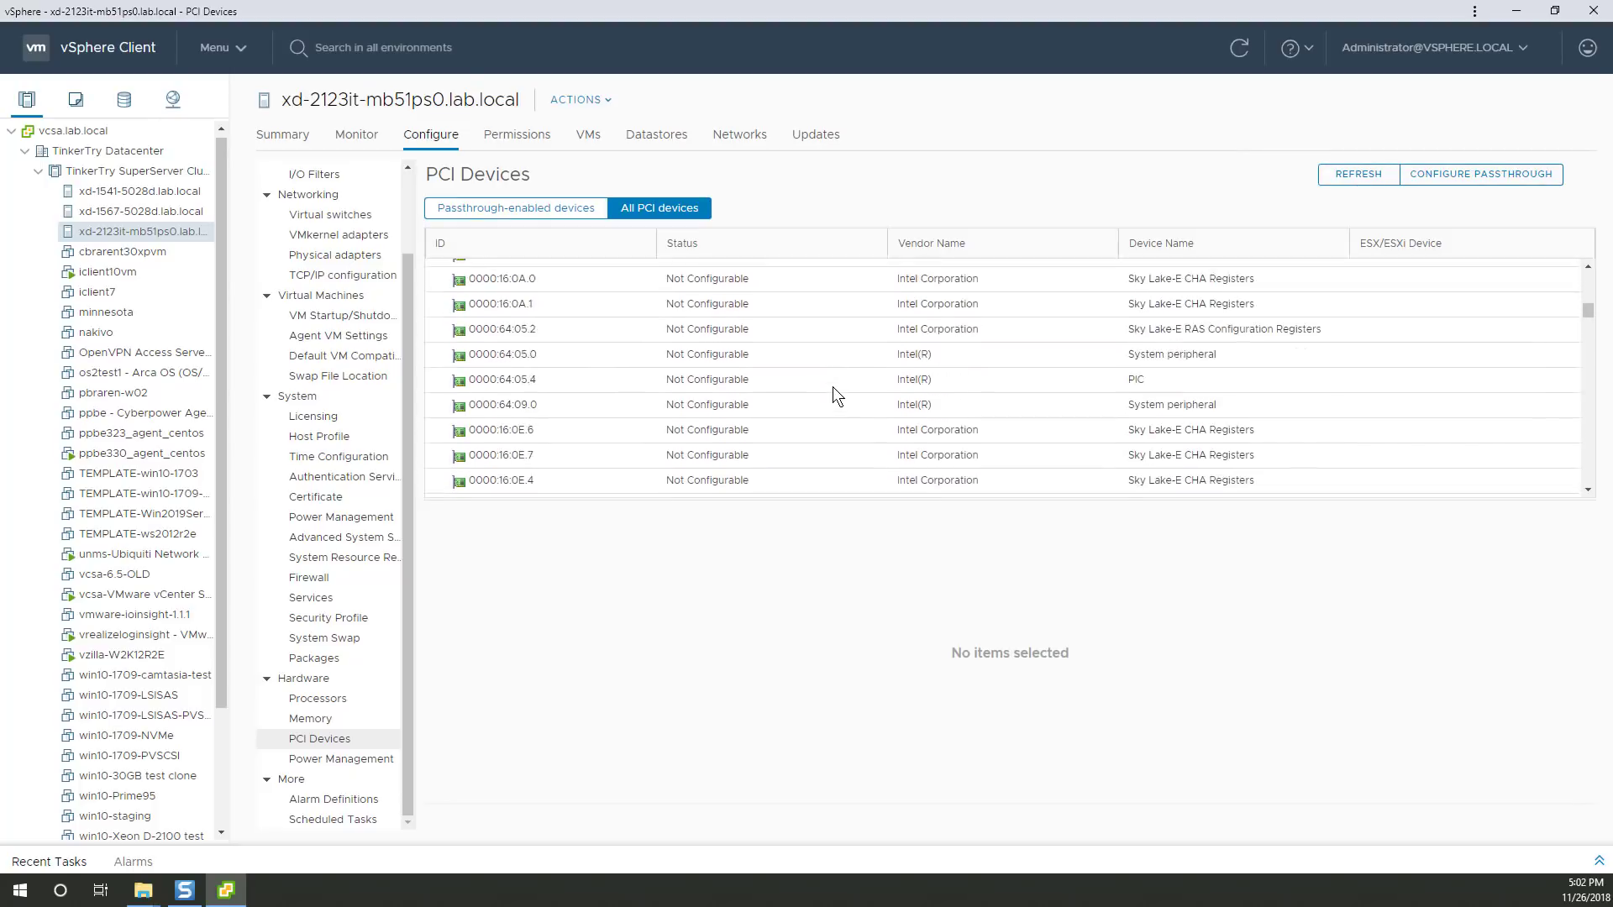
scroll(836, 391, down, 5)
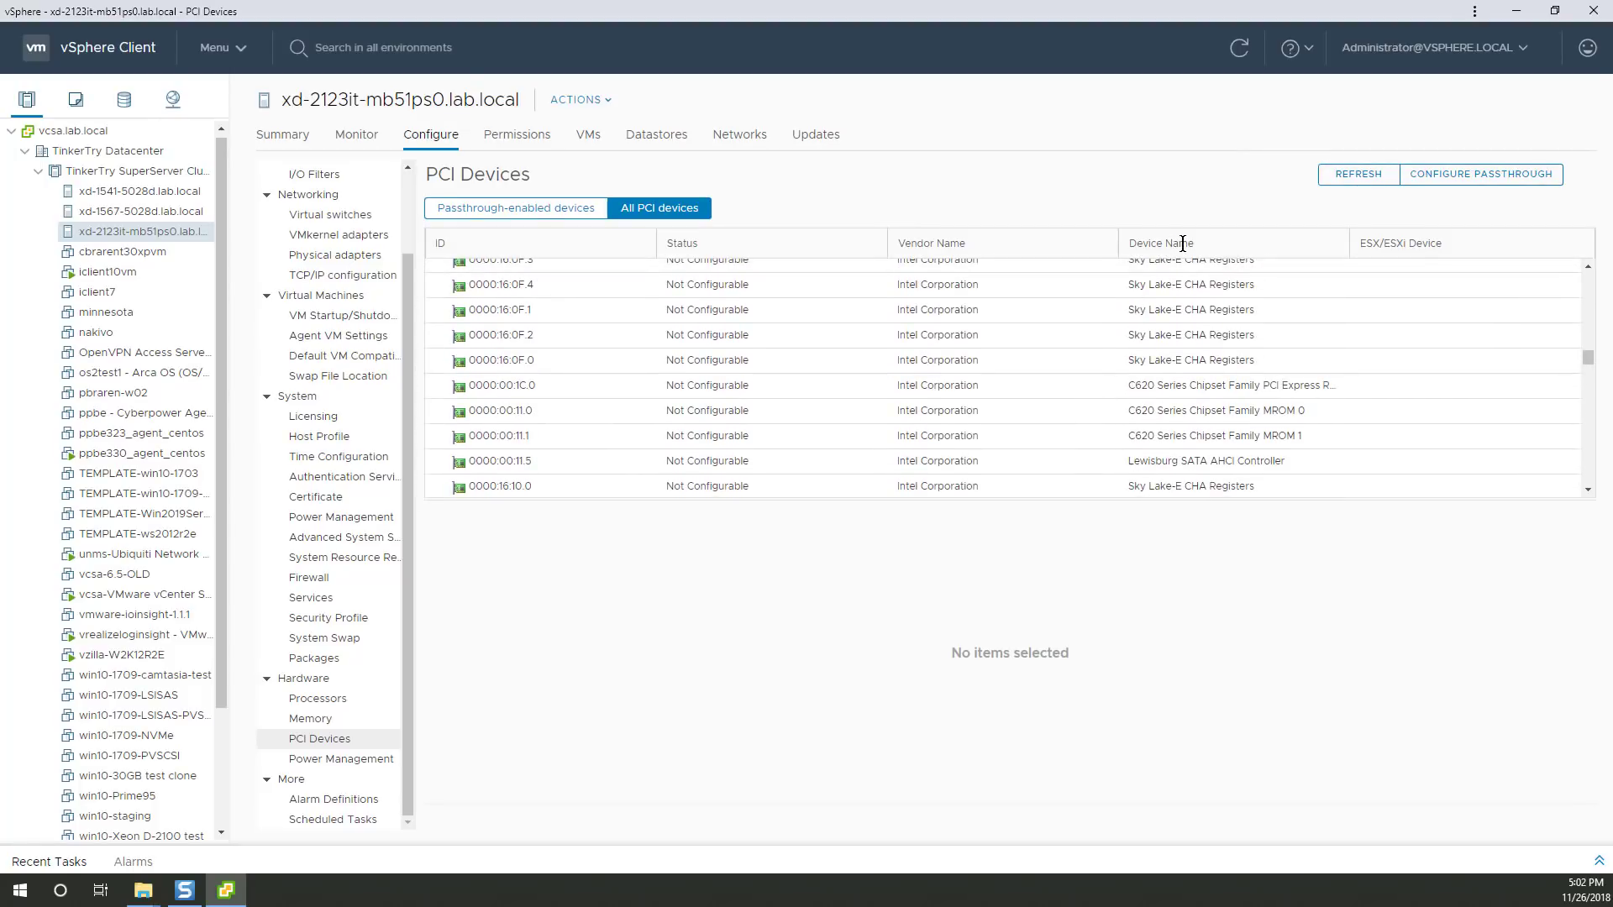
click(1452, 175)
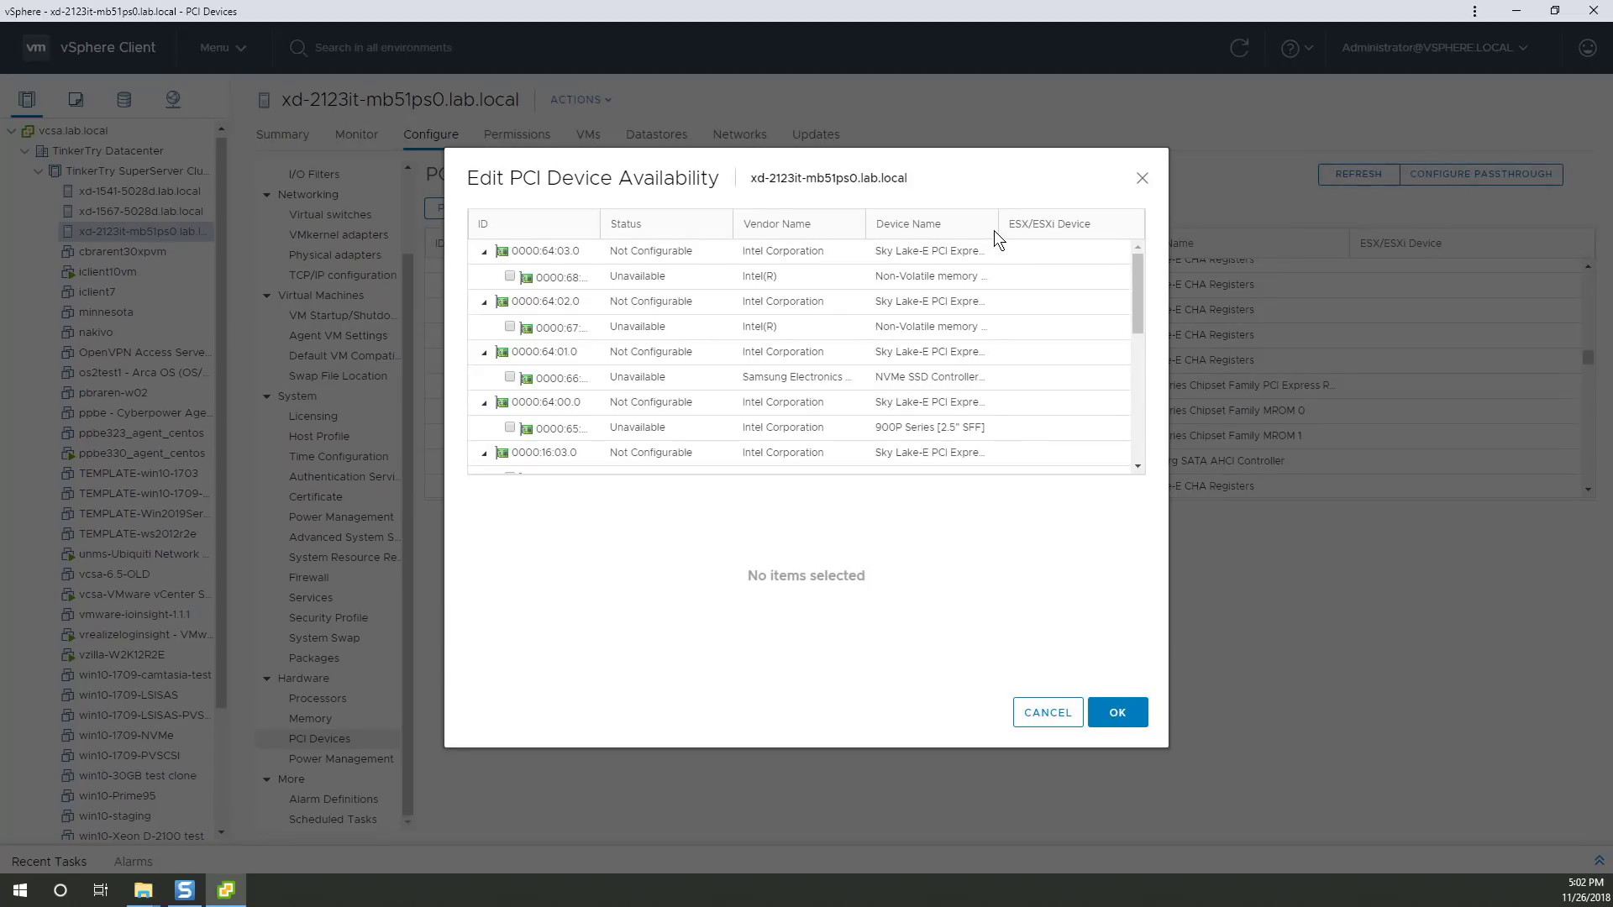
Enable the 900P Series [2.5" SFF] device for passthrough and apply with OK.
drag(995, 230, 1041, 231)
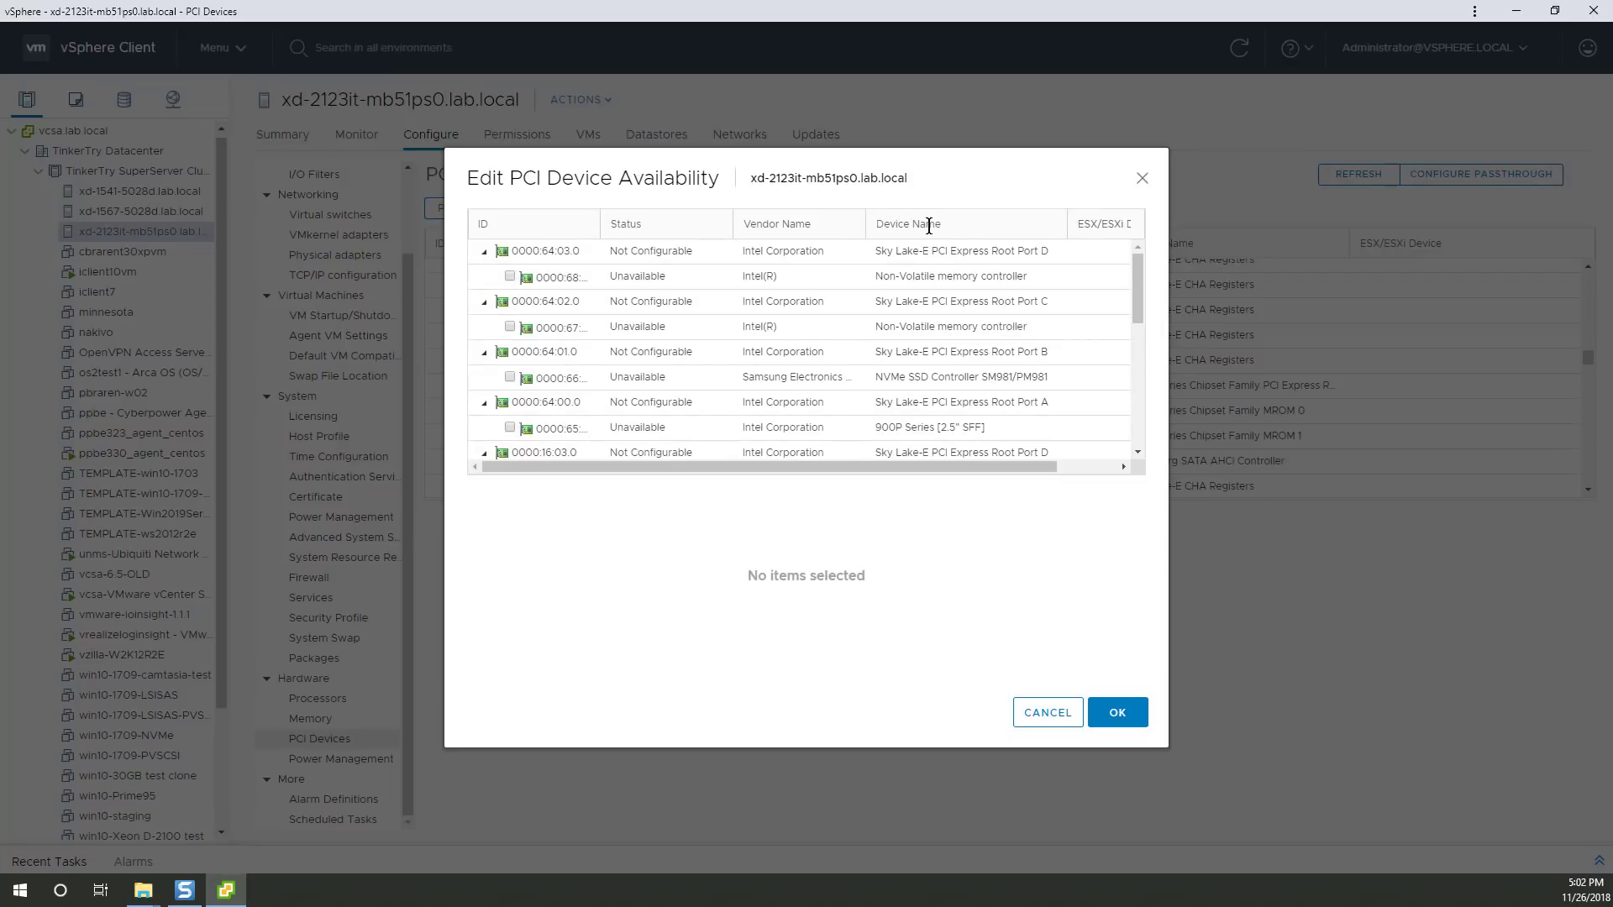
scroll(939, 435, down, 1)
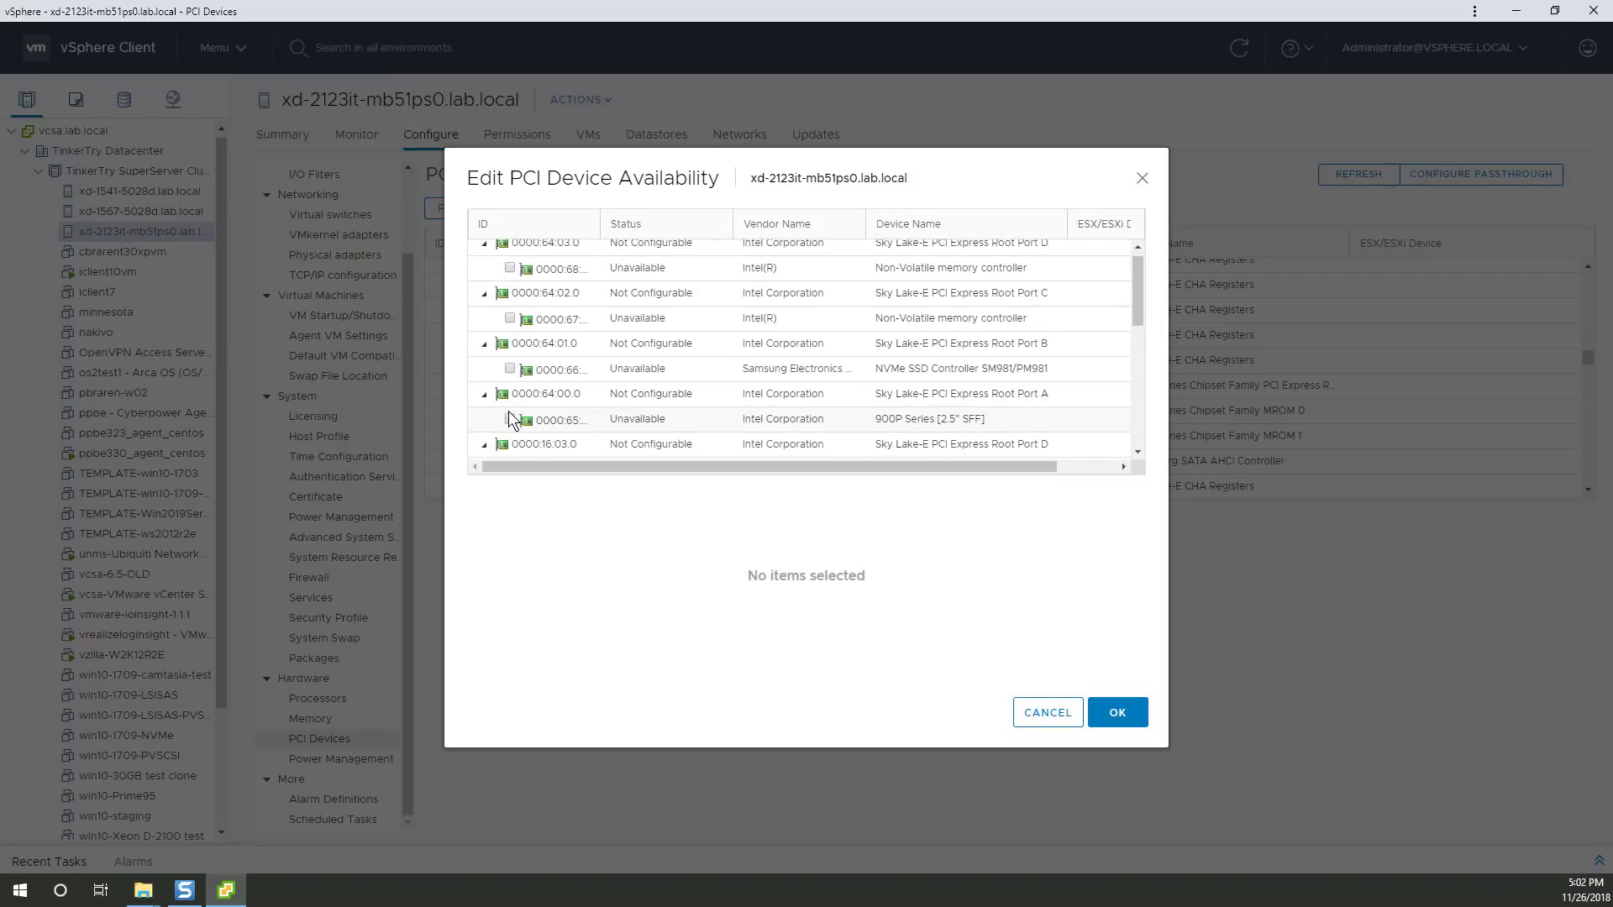
scroll(1025, 344, down, 5)
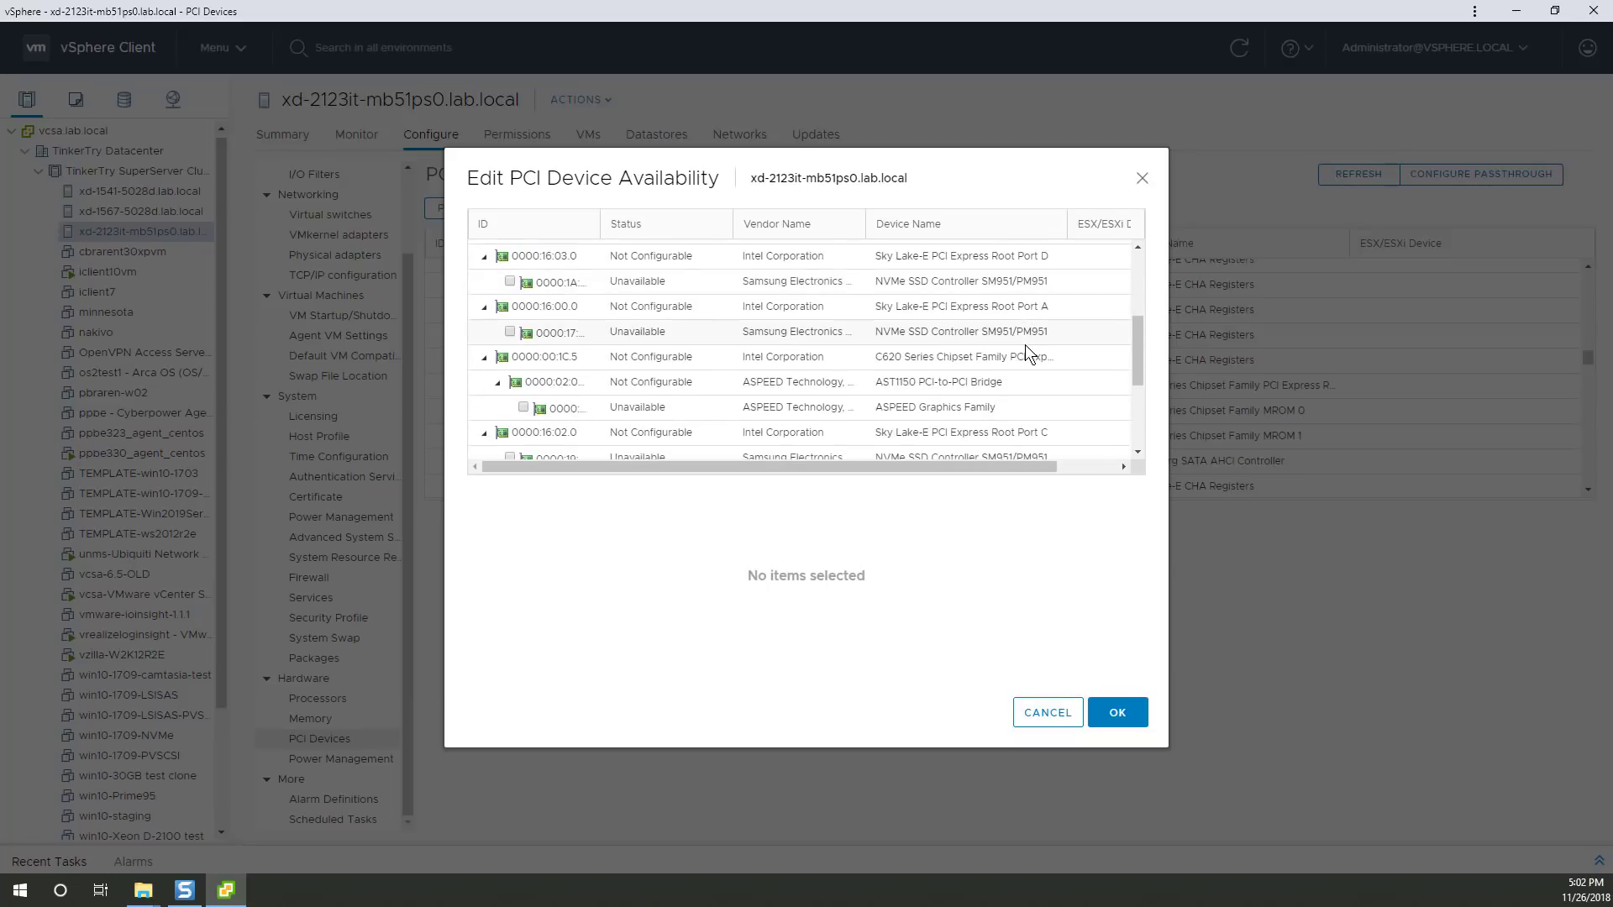
scroll(1030, 351, down, 3)
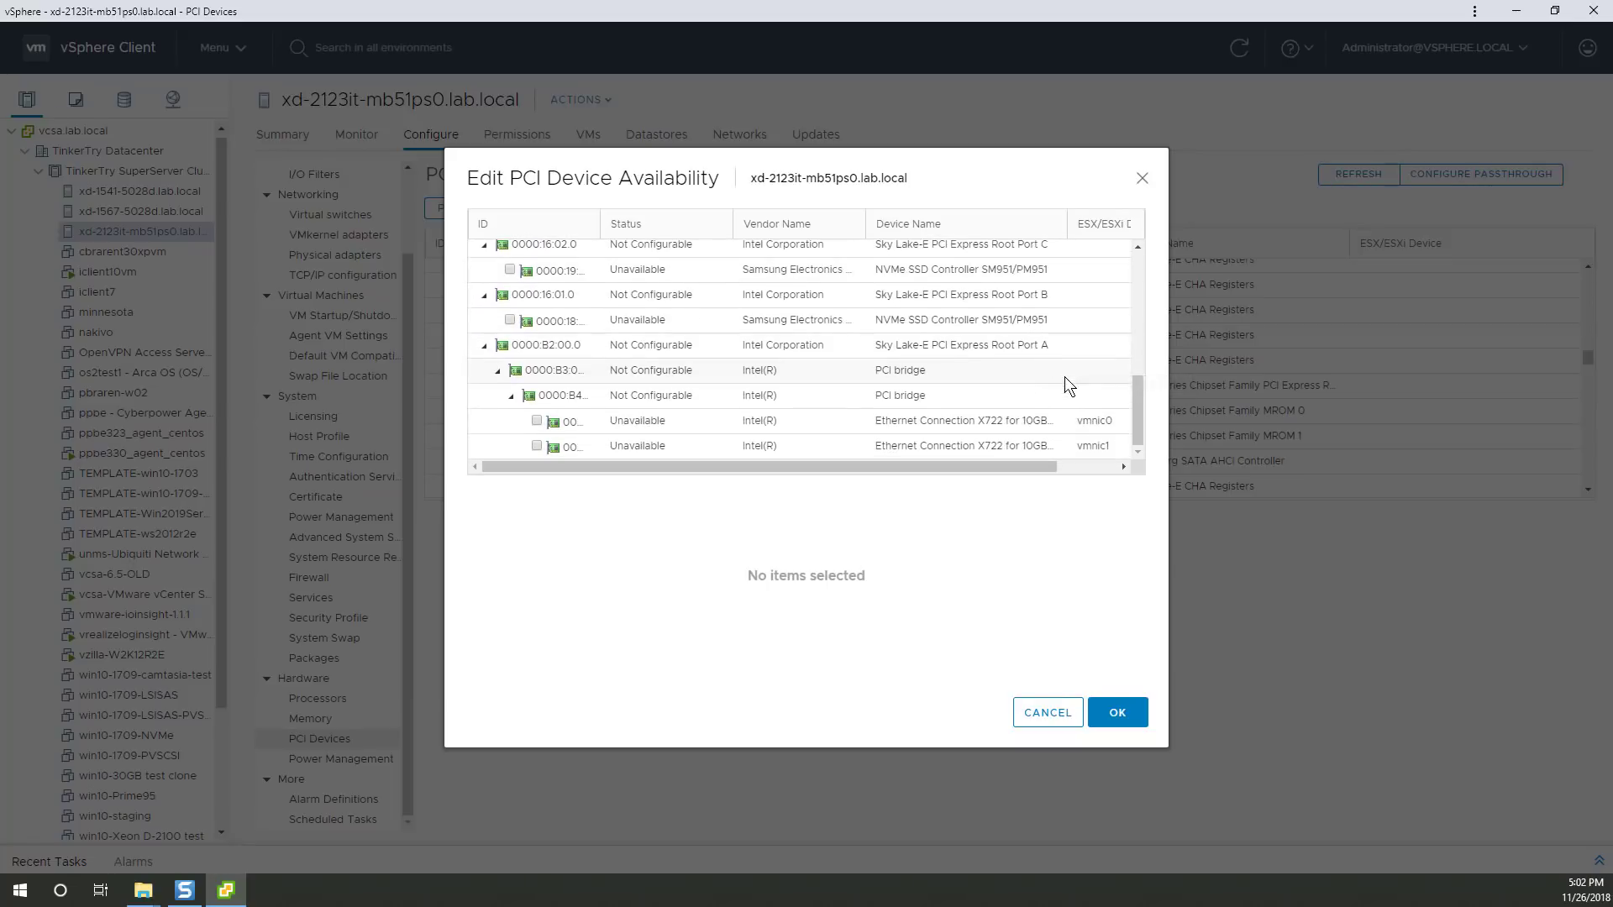
scroll(1065, 376, up, 3)
scroll(1065, 378, down, 3)
scroll(1006, 408, up, 5)
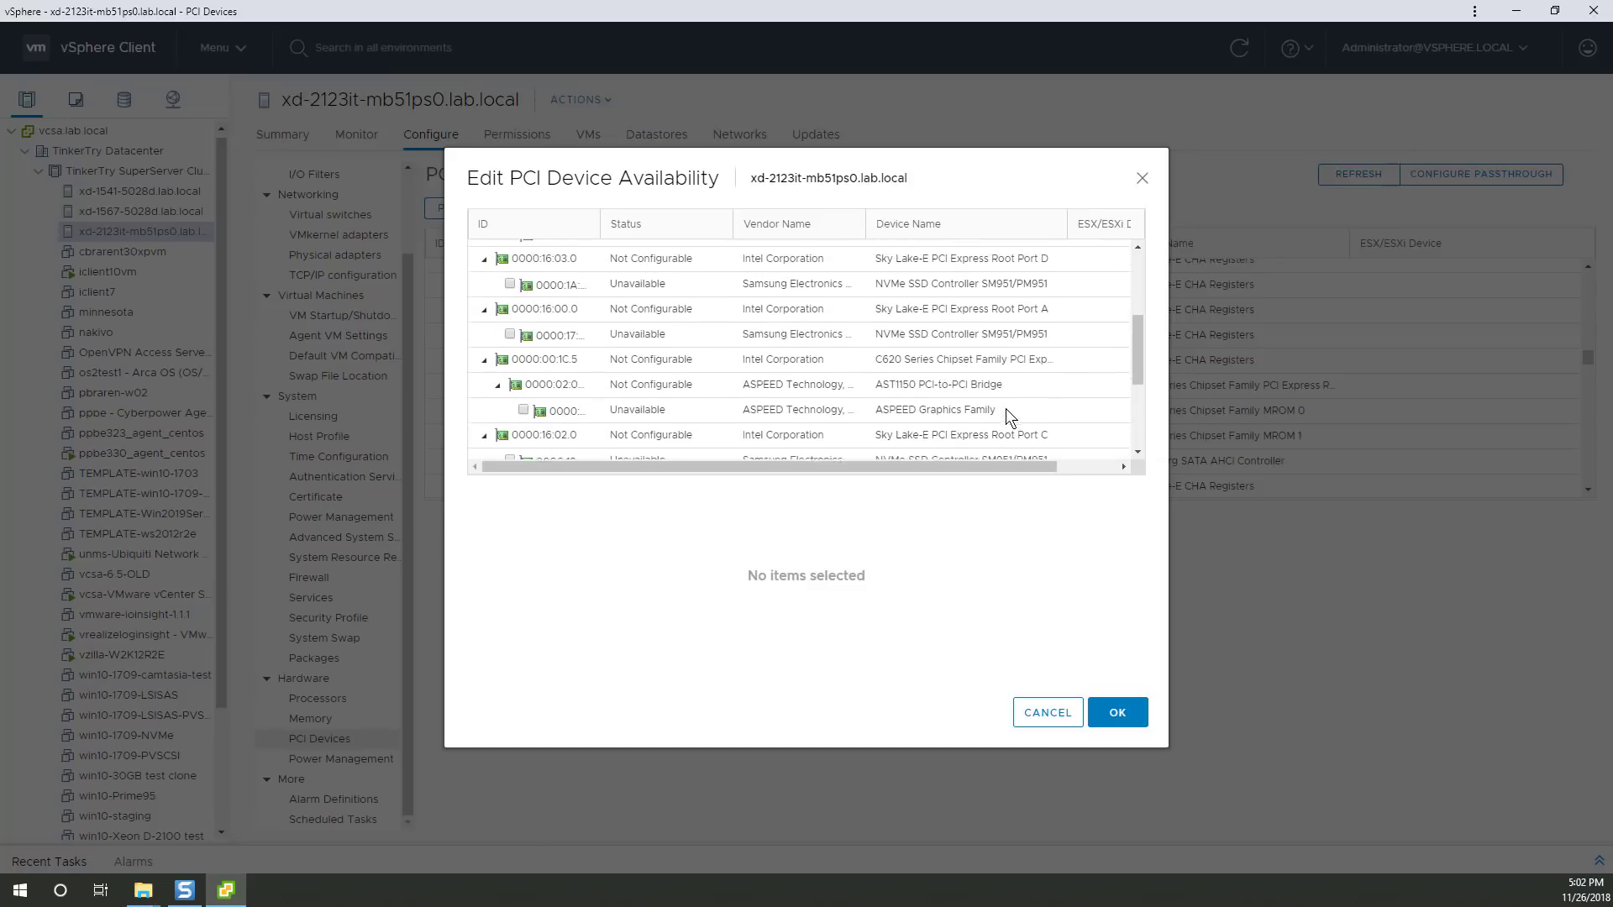
scroll(1005, 408, up, 5)
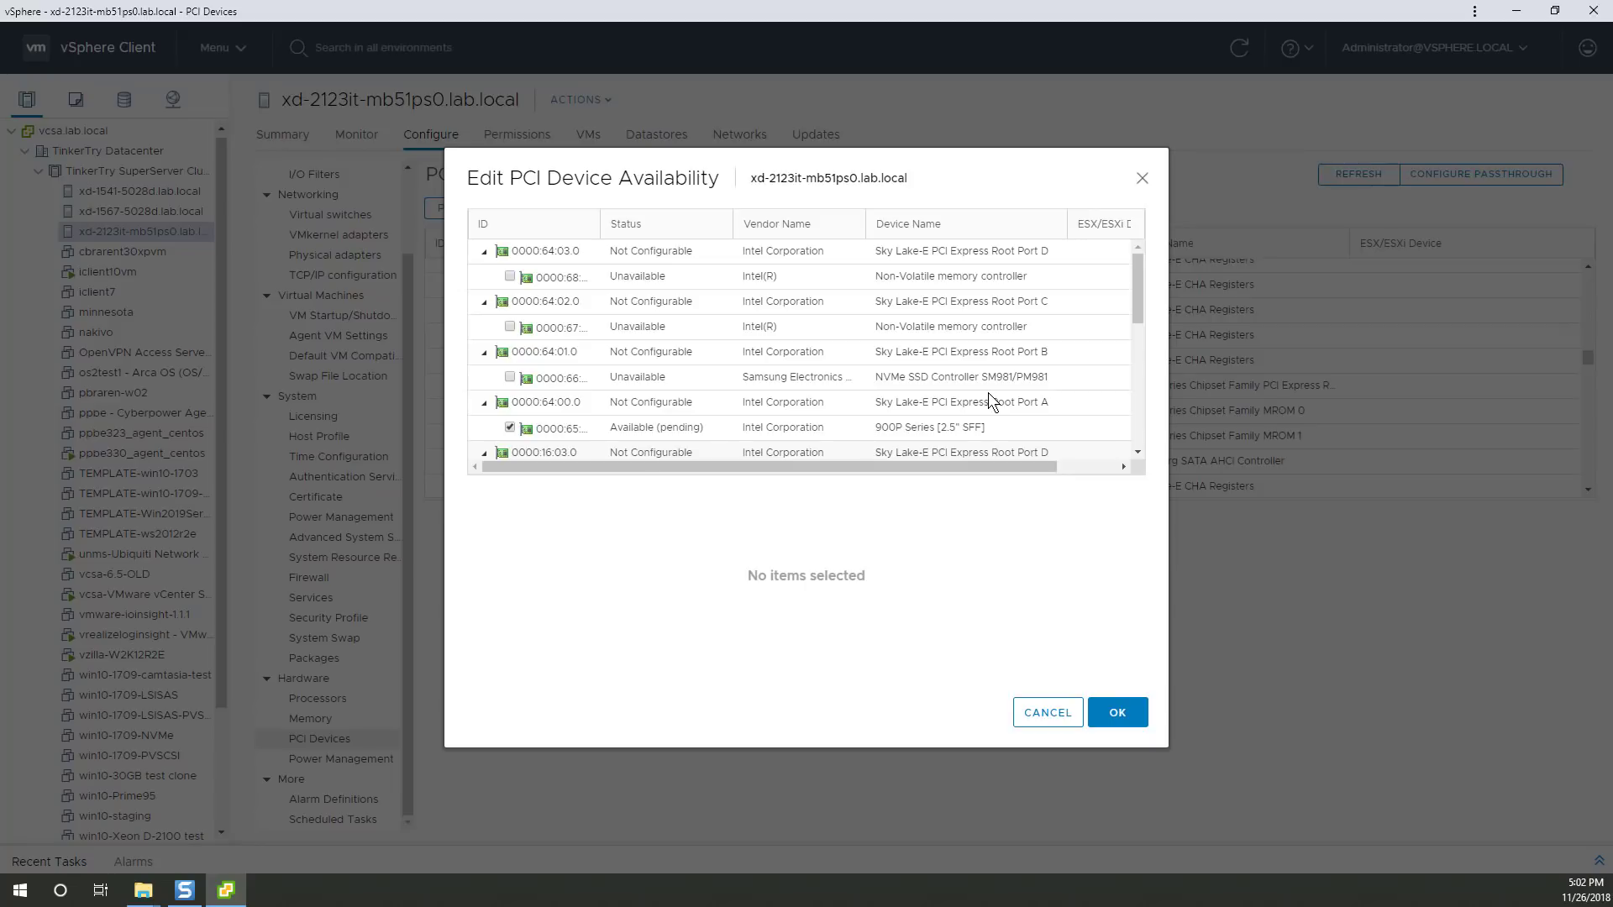
scroll(996, 382, down, 1)
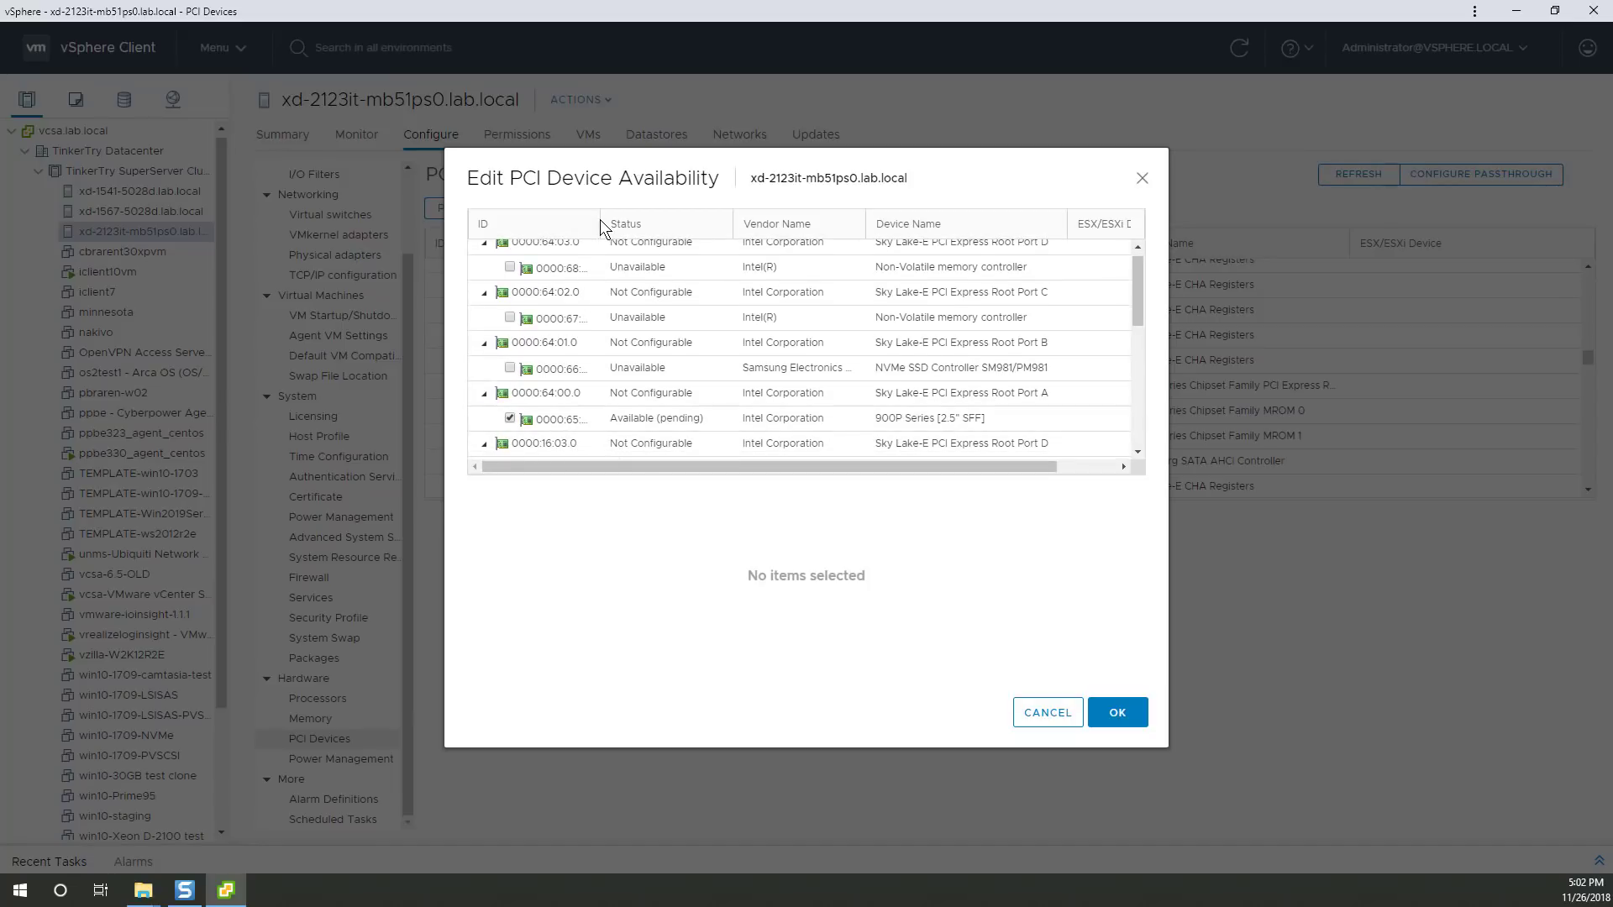
drag(597, 220, 673, 226)
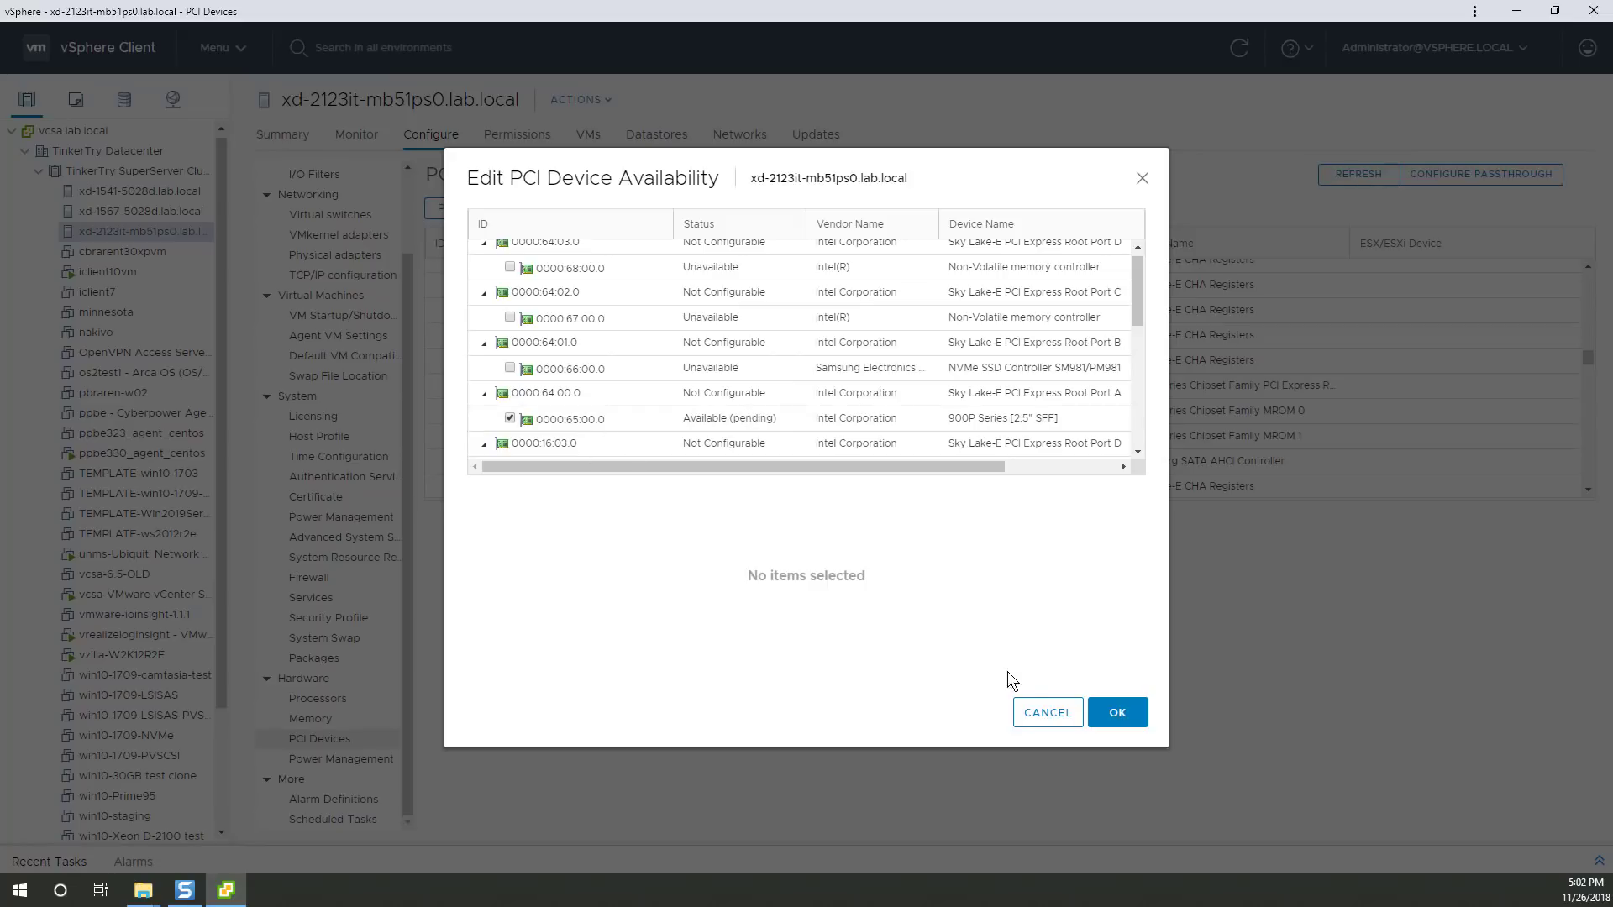
click(1117, 713)
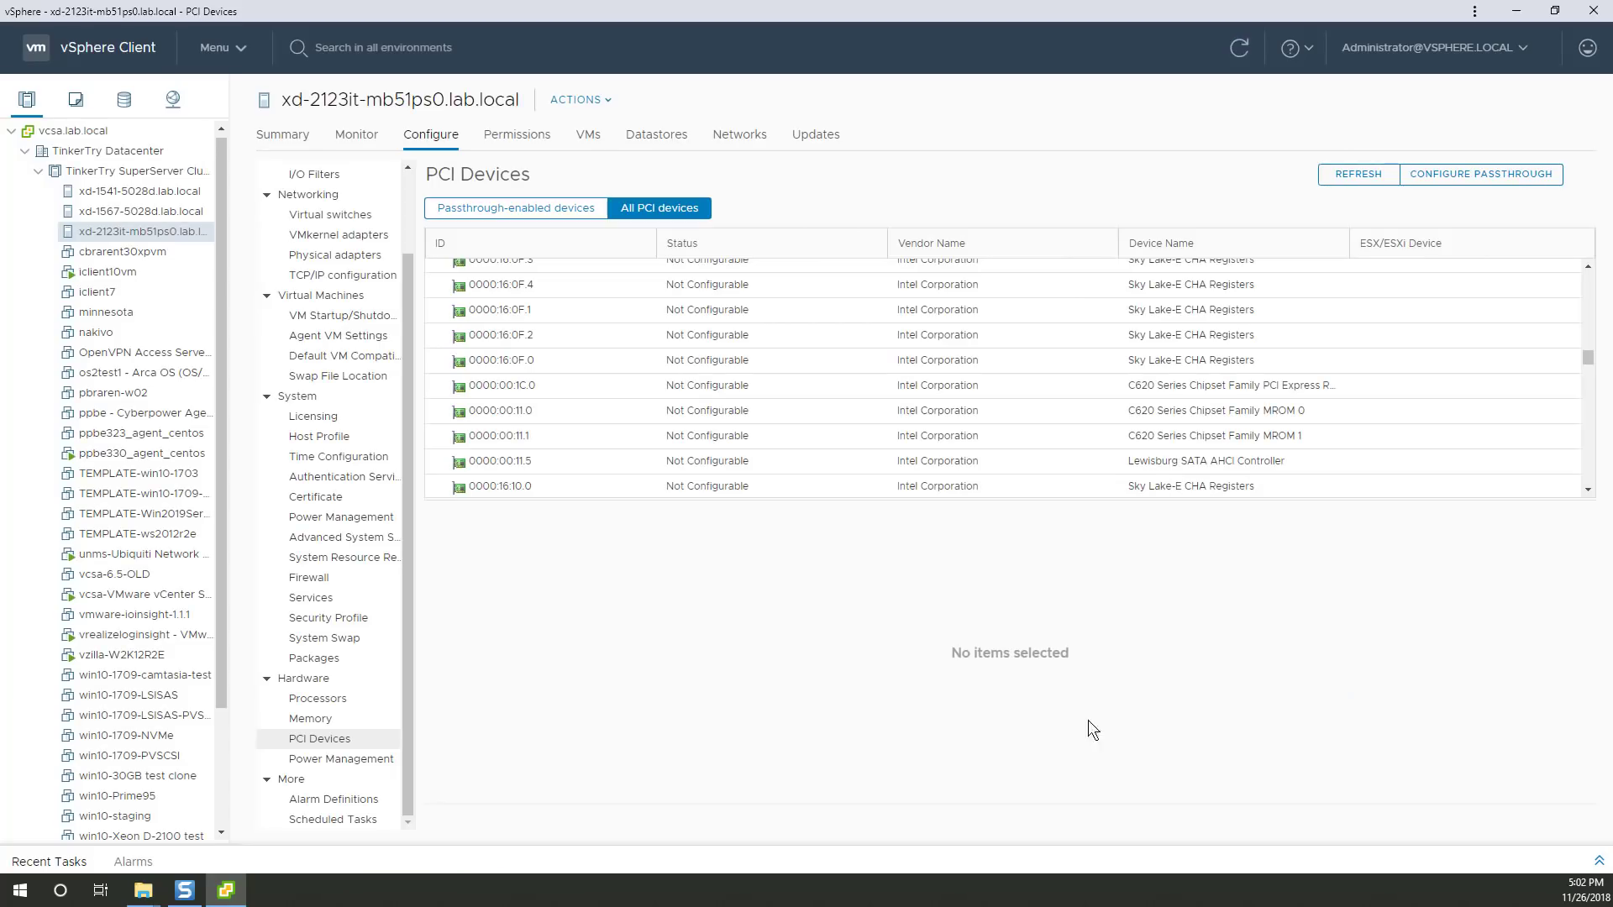
Expand the Recent Tasks panel and reboot the host with reason '900P passthrough set'.
click(32, 861)
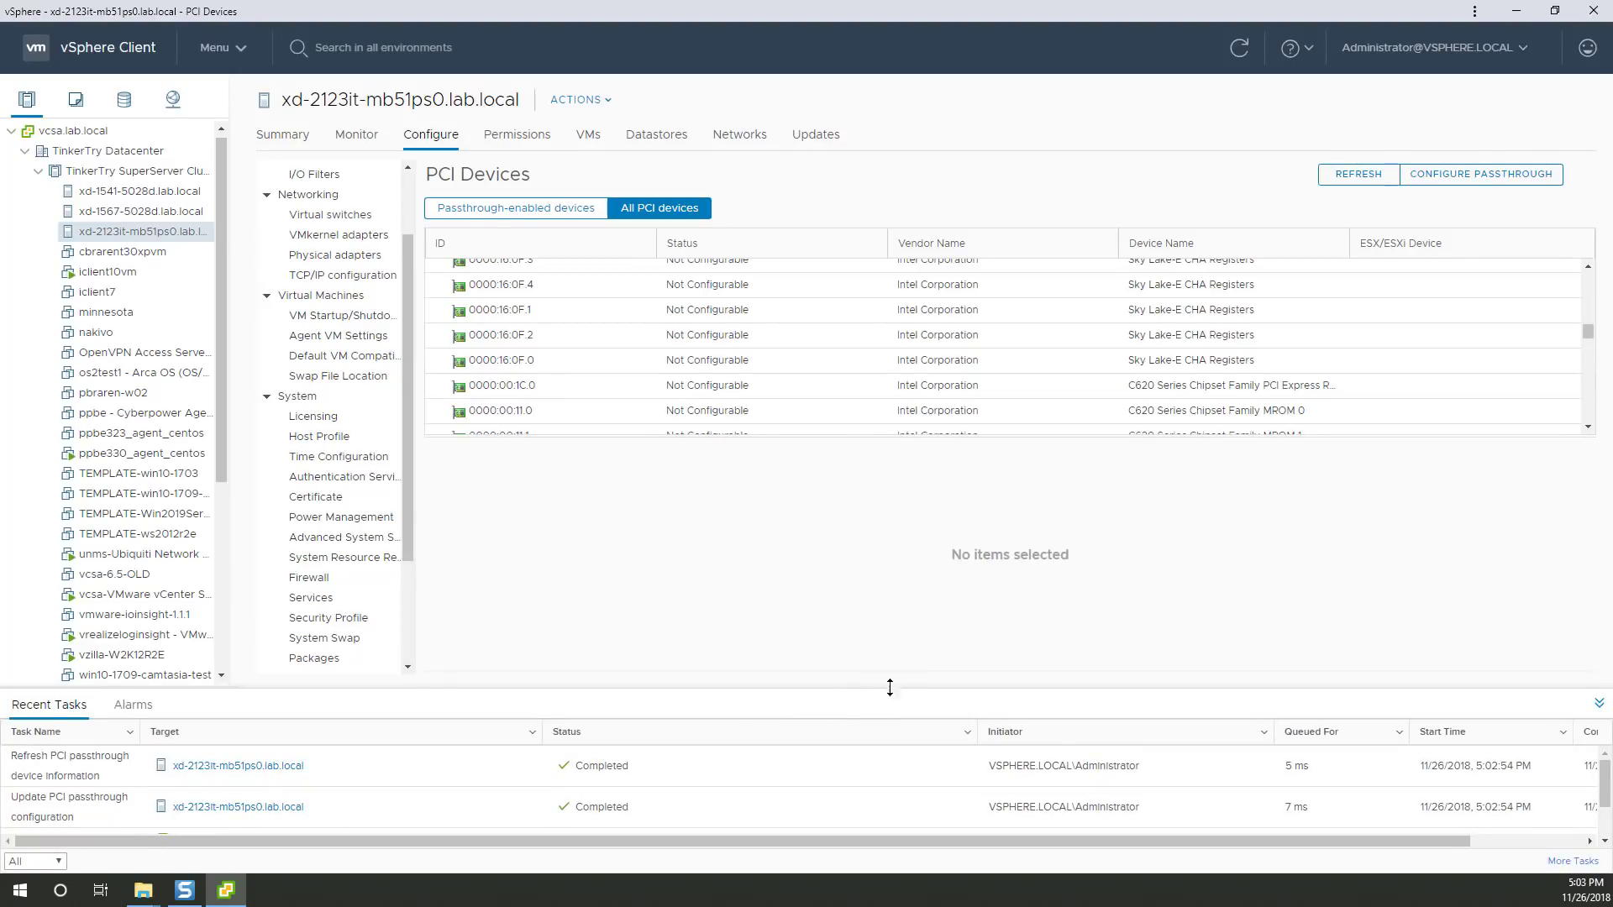
drag(892, 686, 914, 598)
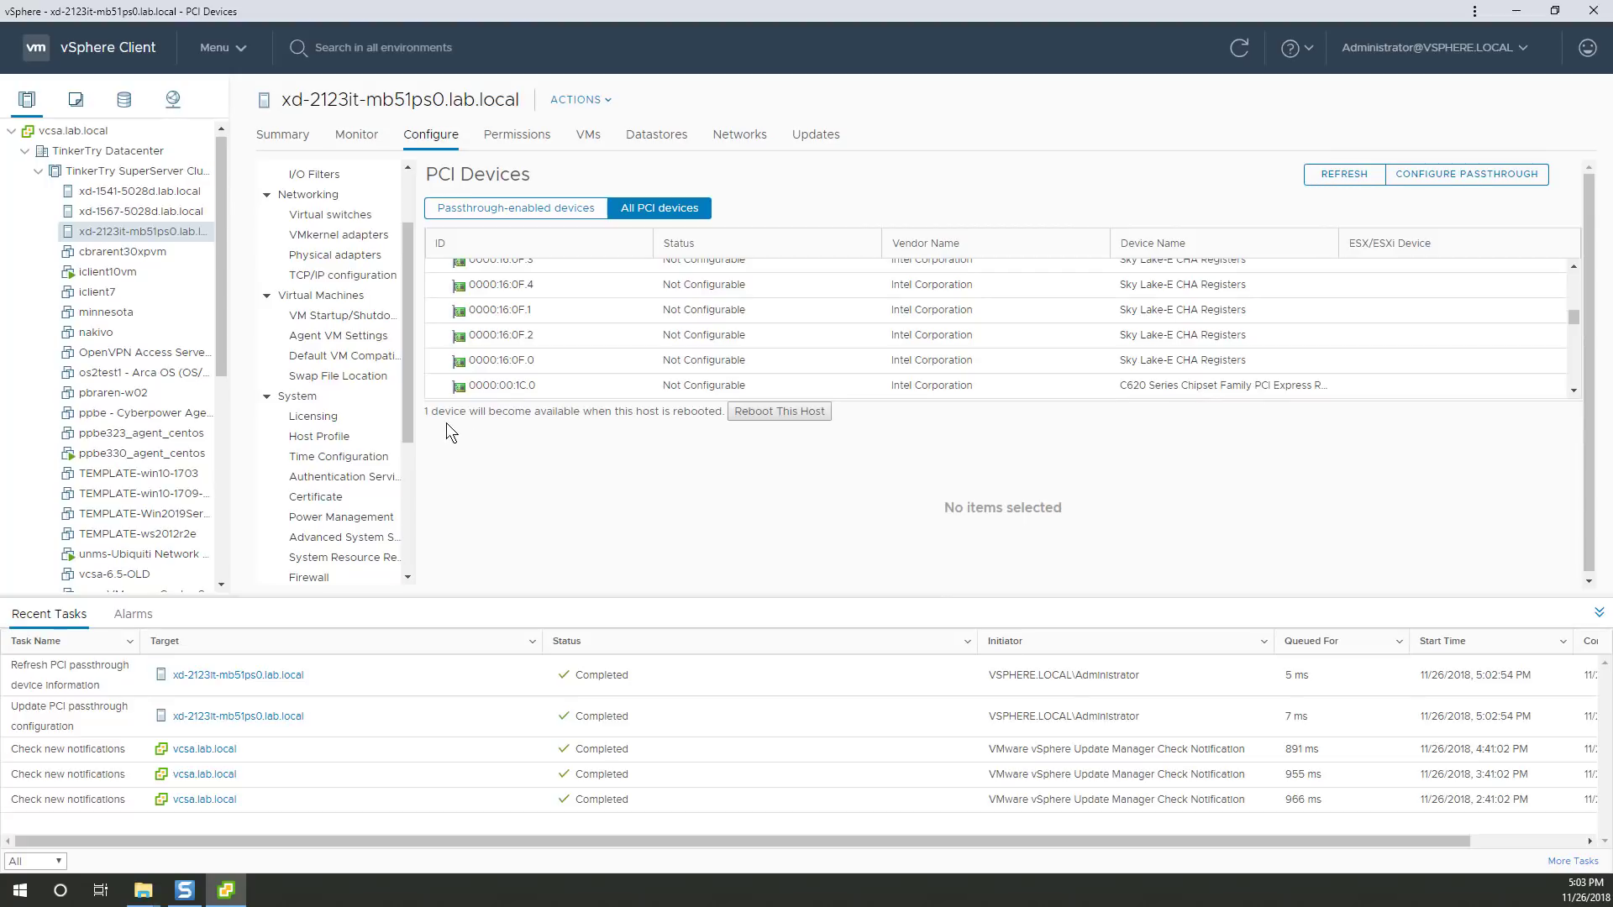
click(771, 414)
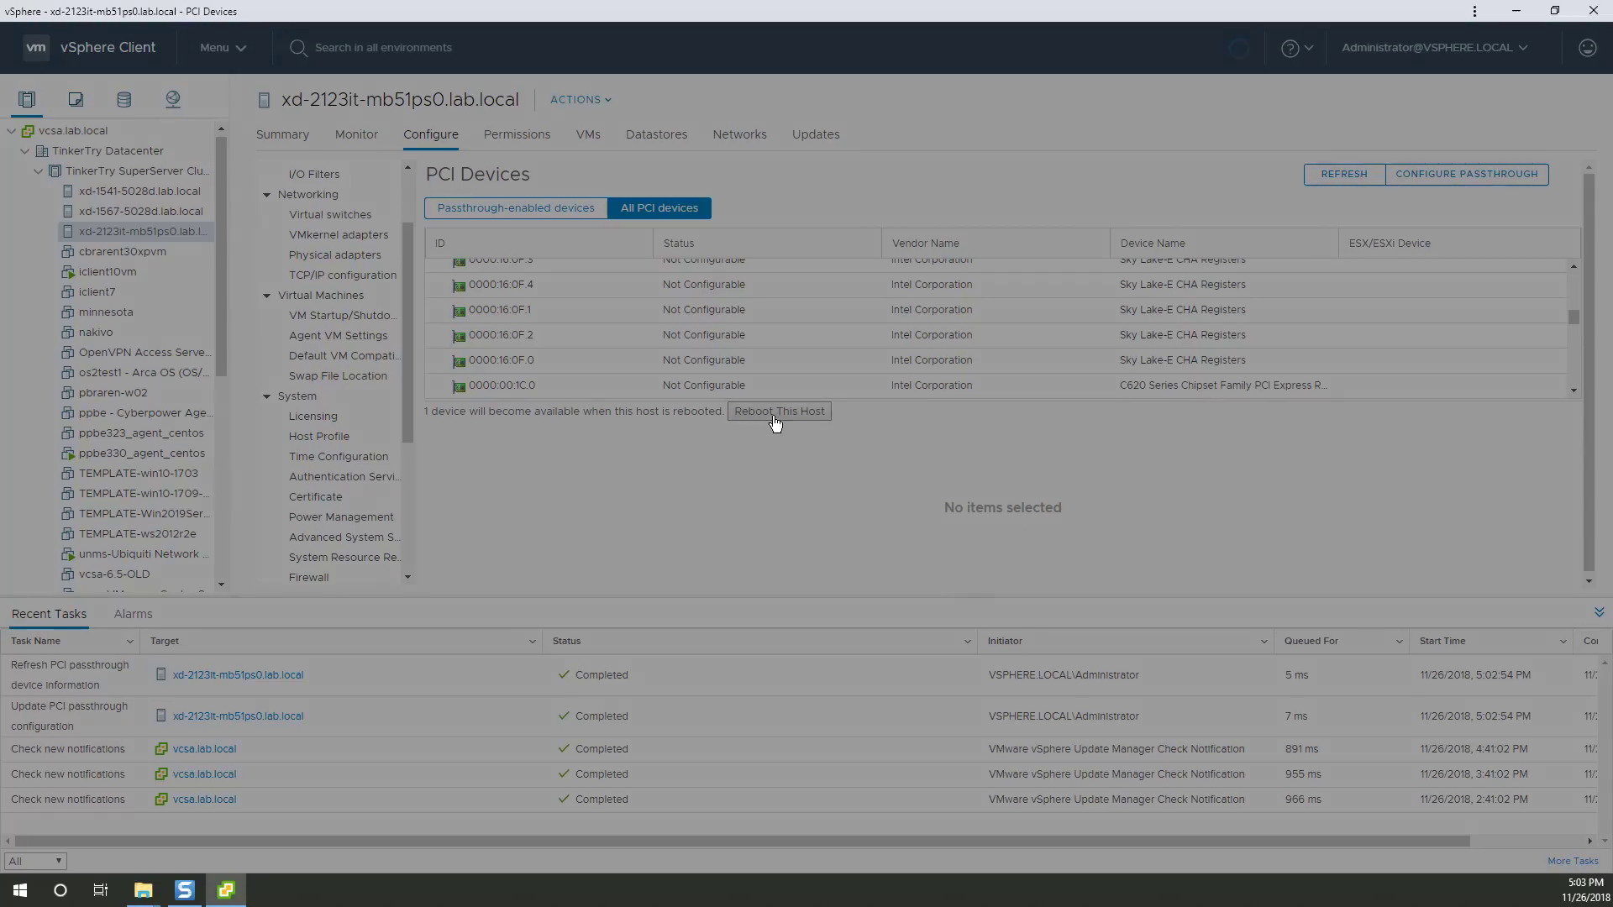
click(905, 478)
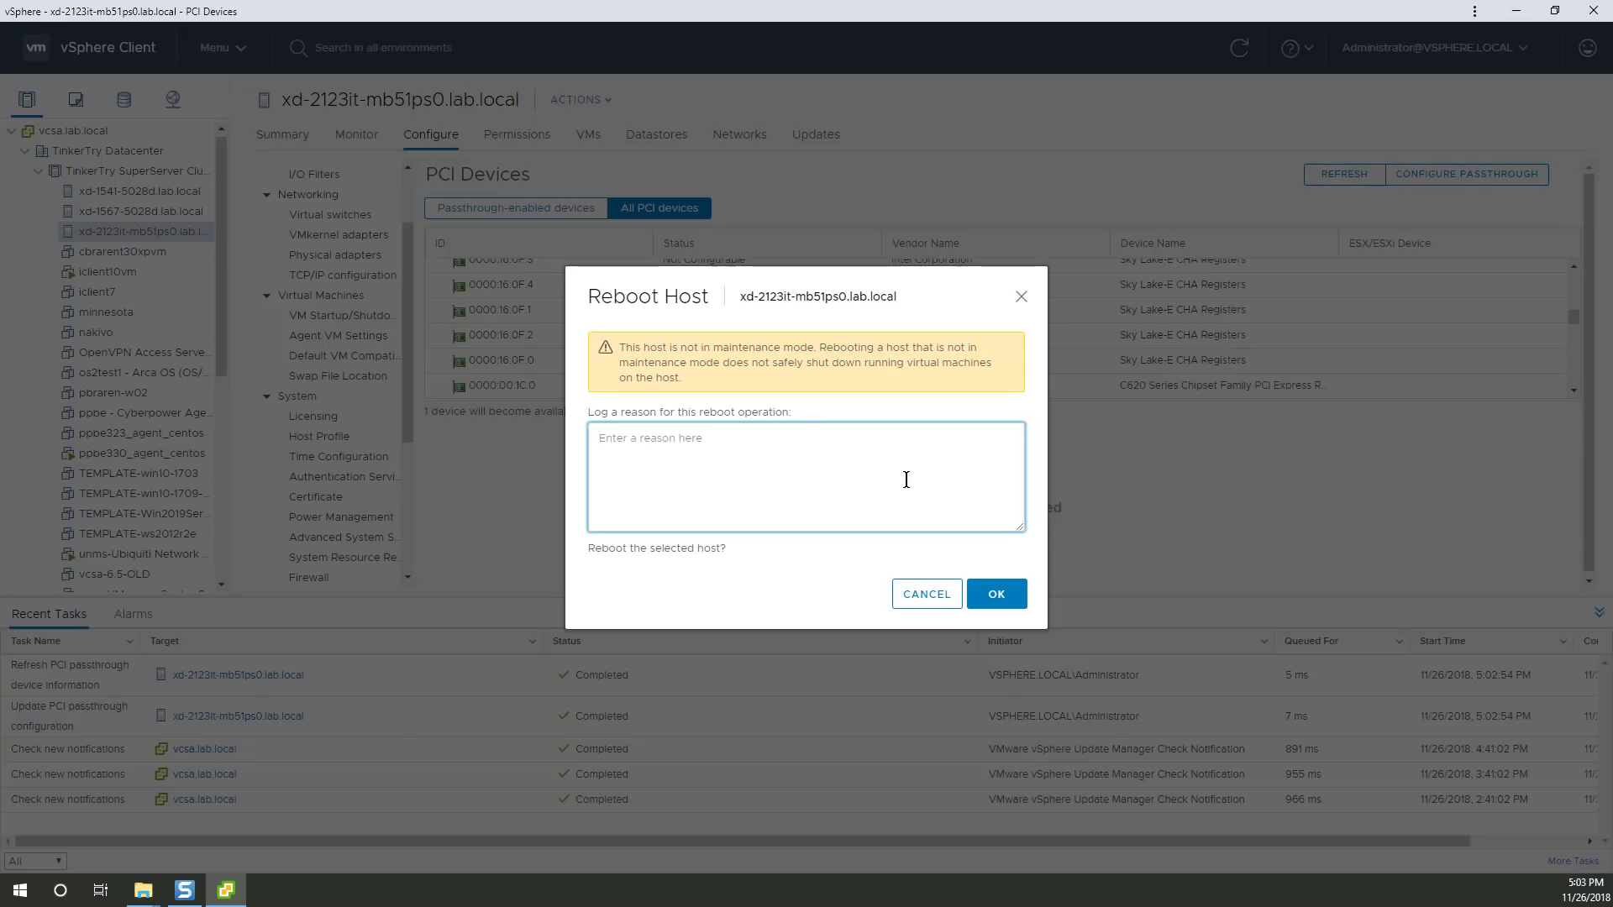
text(900P passthrough set)
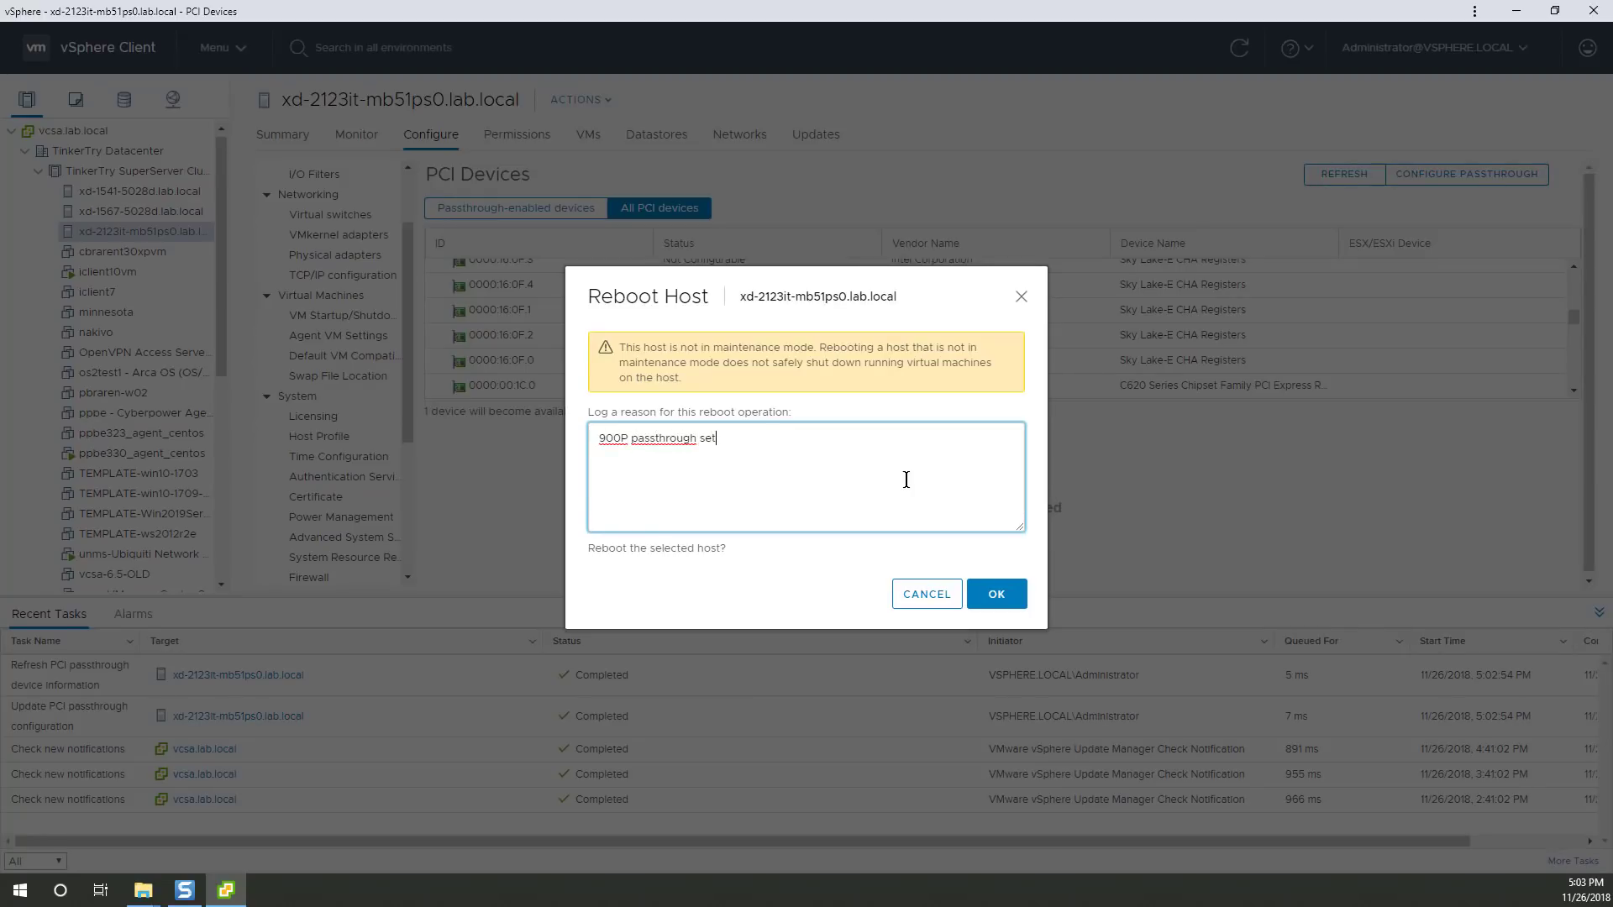
click(996, 594)
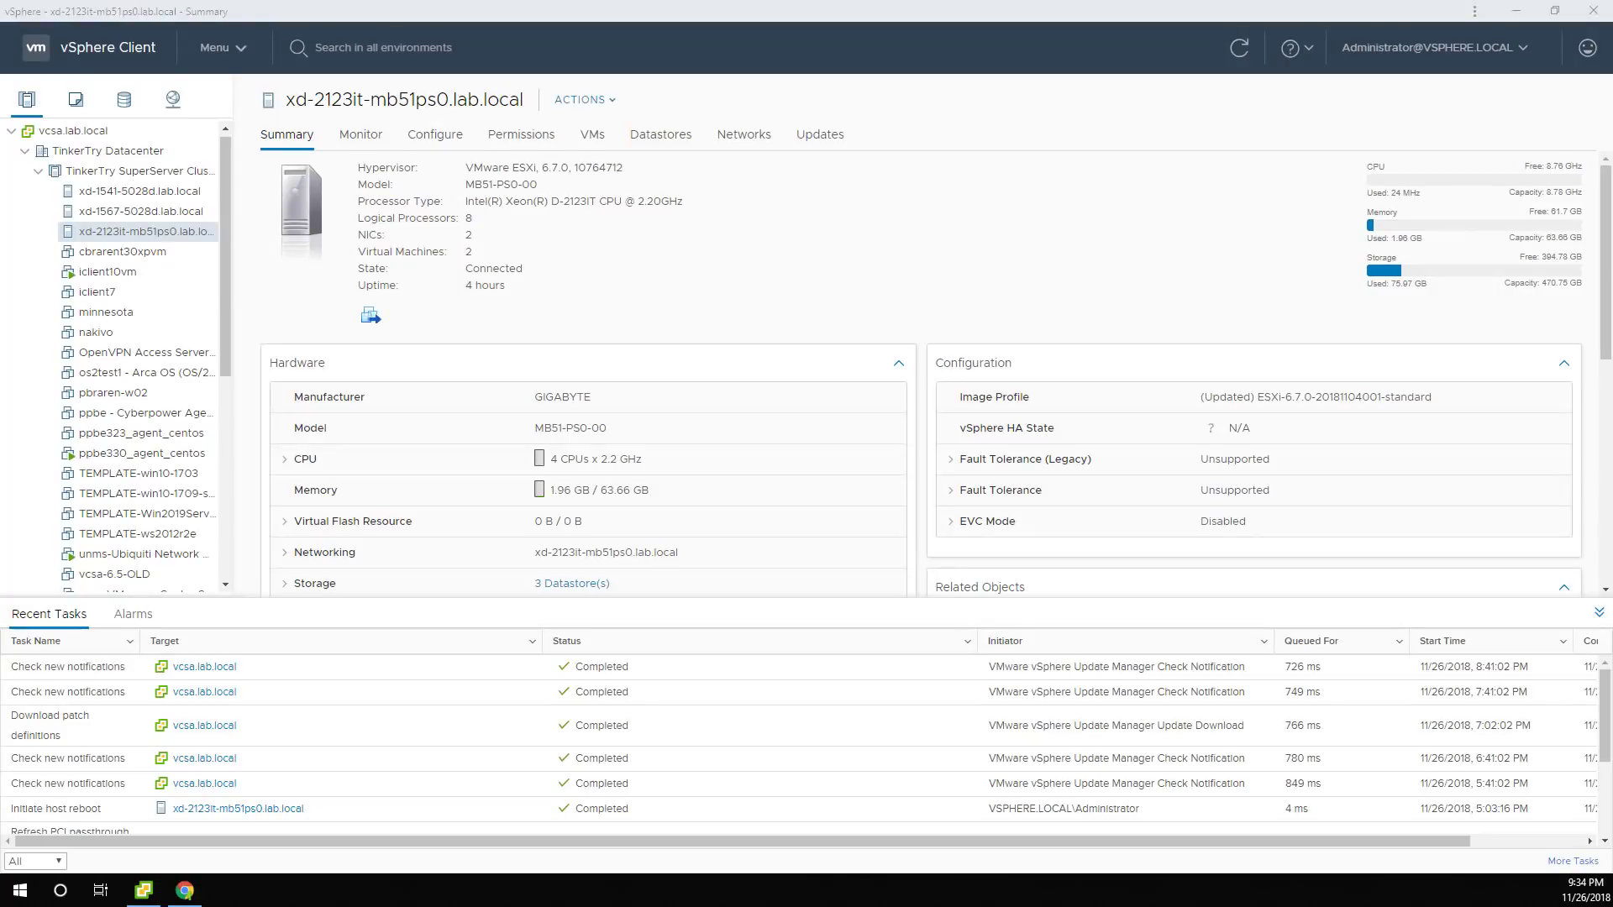
Select build number 10764712 and bring up TinkerTry's ESXi update article in Chrome alongside.
double_click(612, 167)
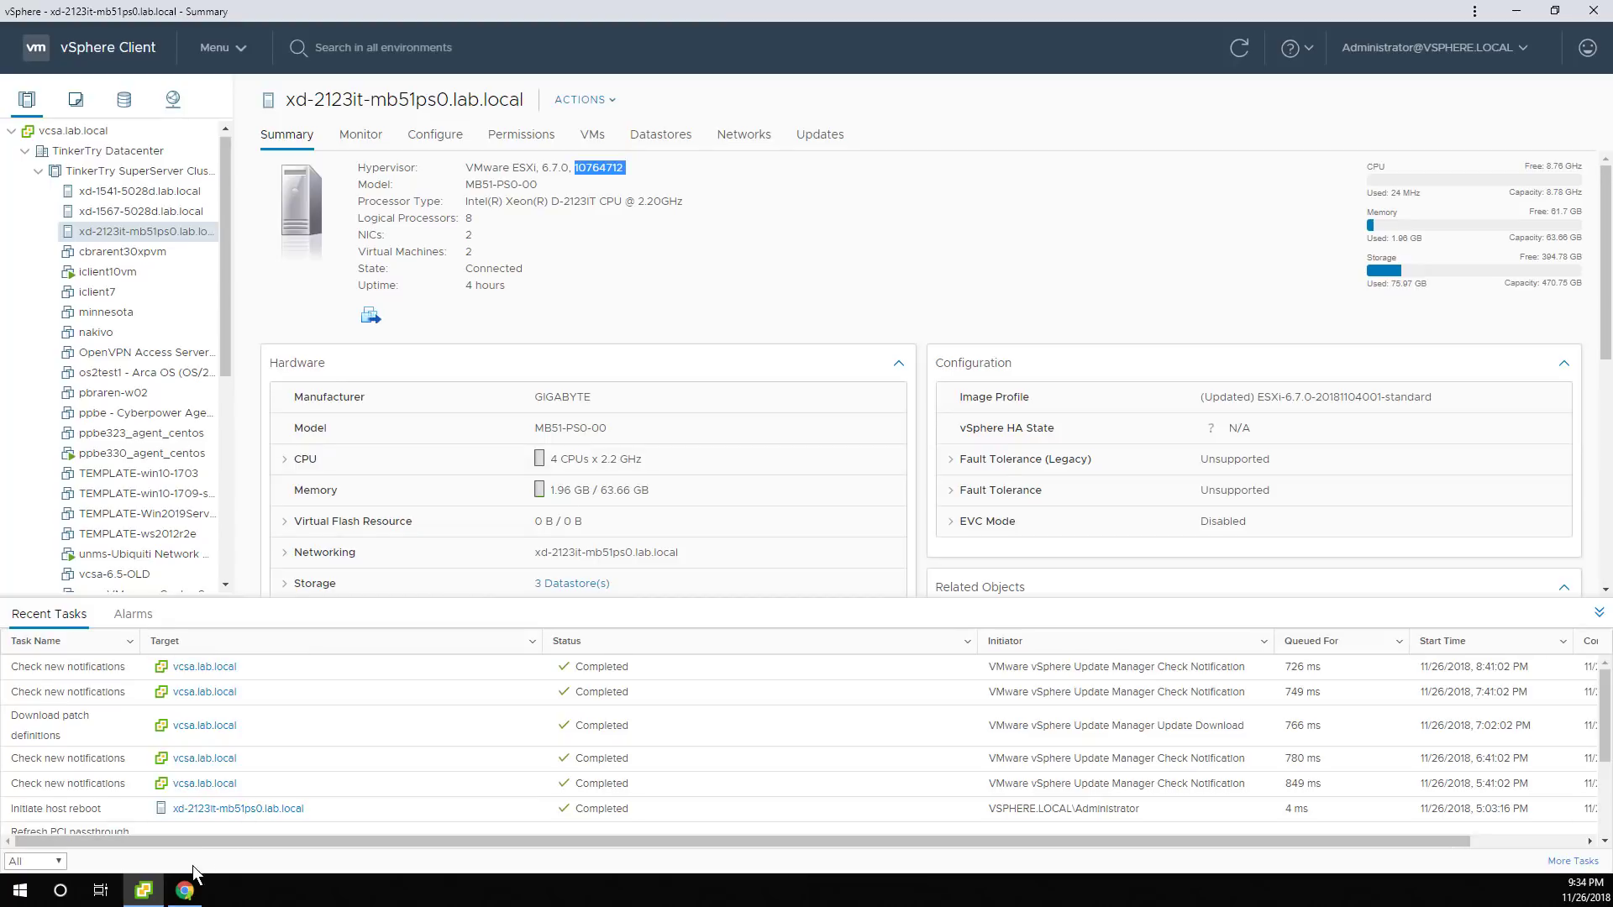
click(185, 889)
click(1291, 23)
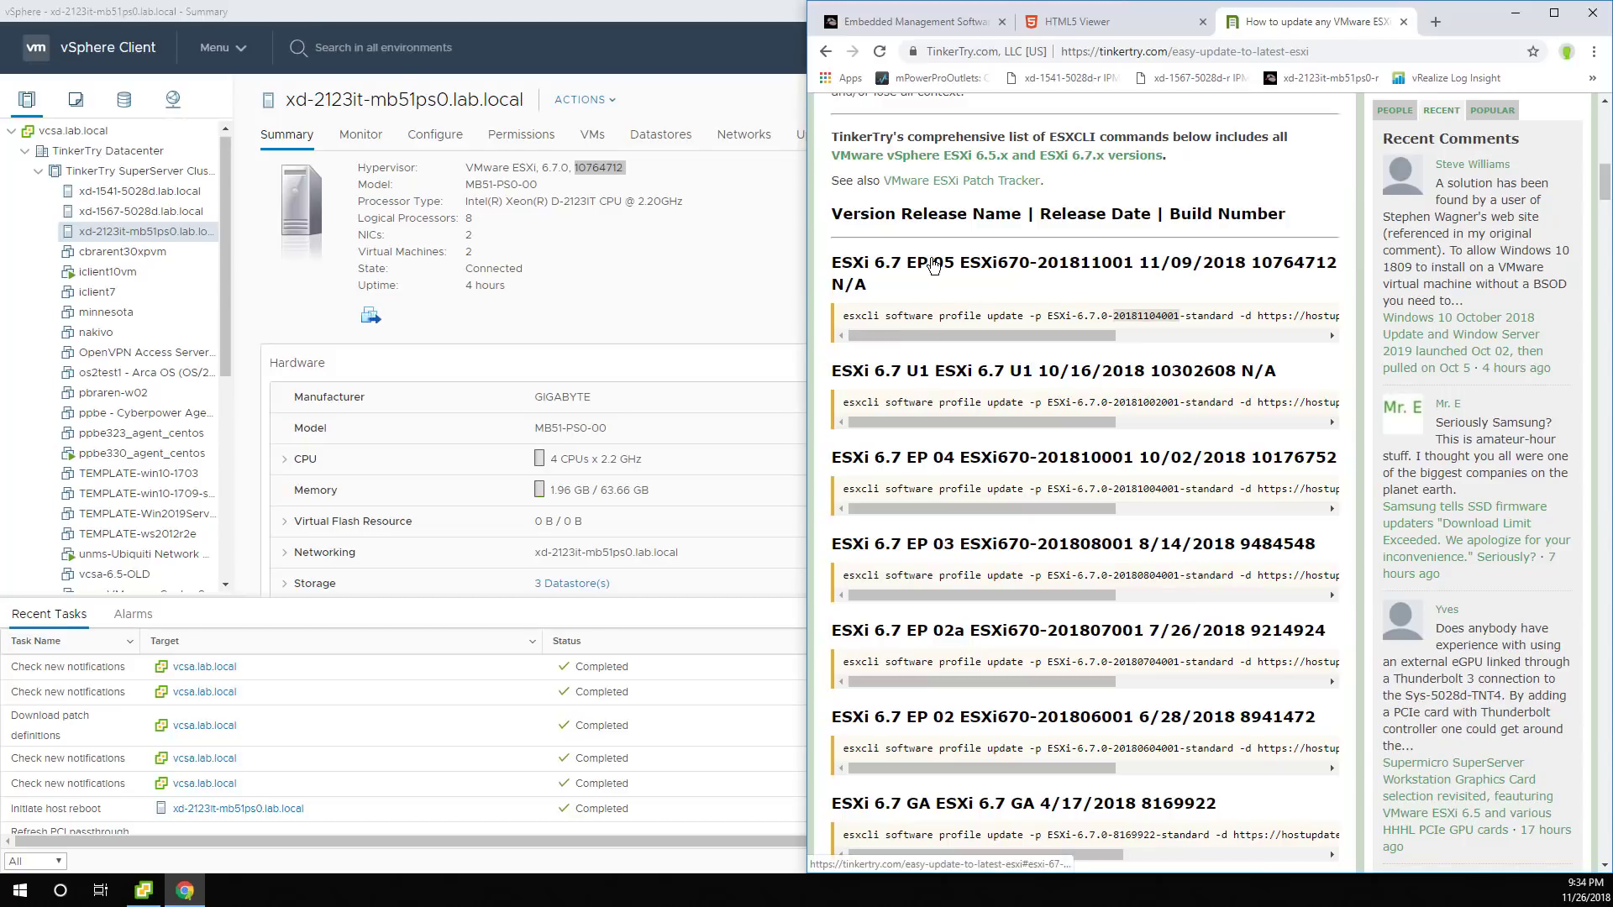
Check the rebooted host's ESXi console login prompt with F2, then maximize vSphere Client.
double_click(962, 318)
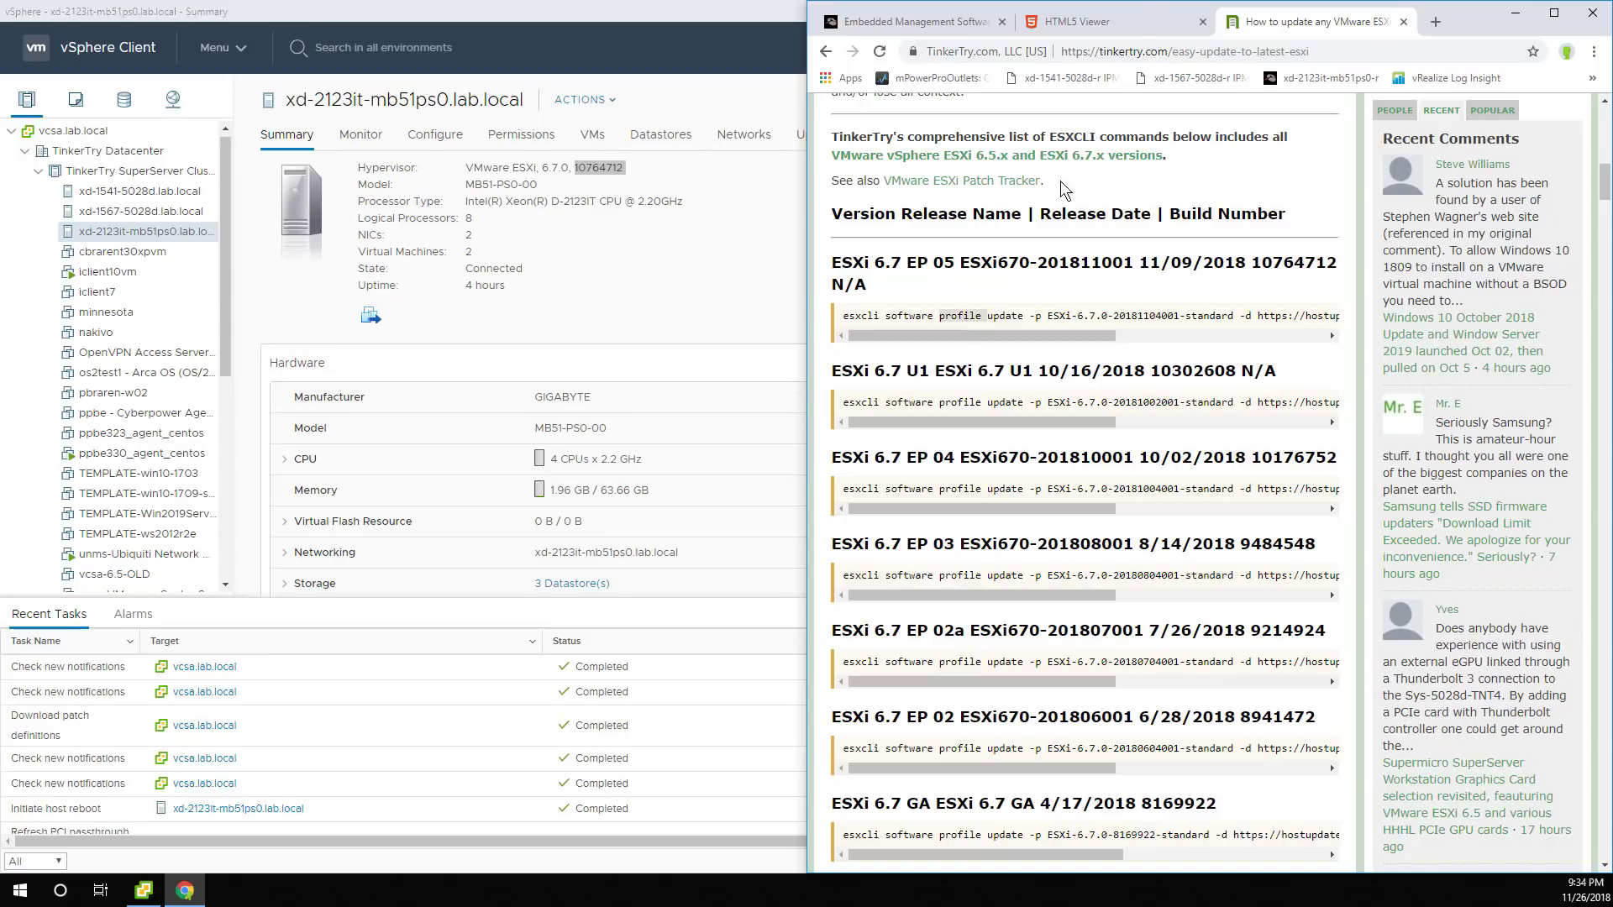
click(1012, 33)
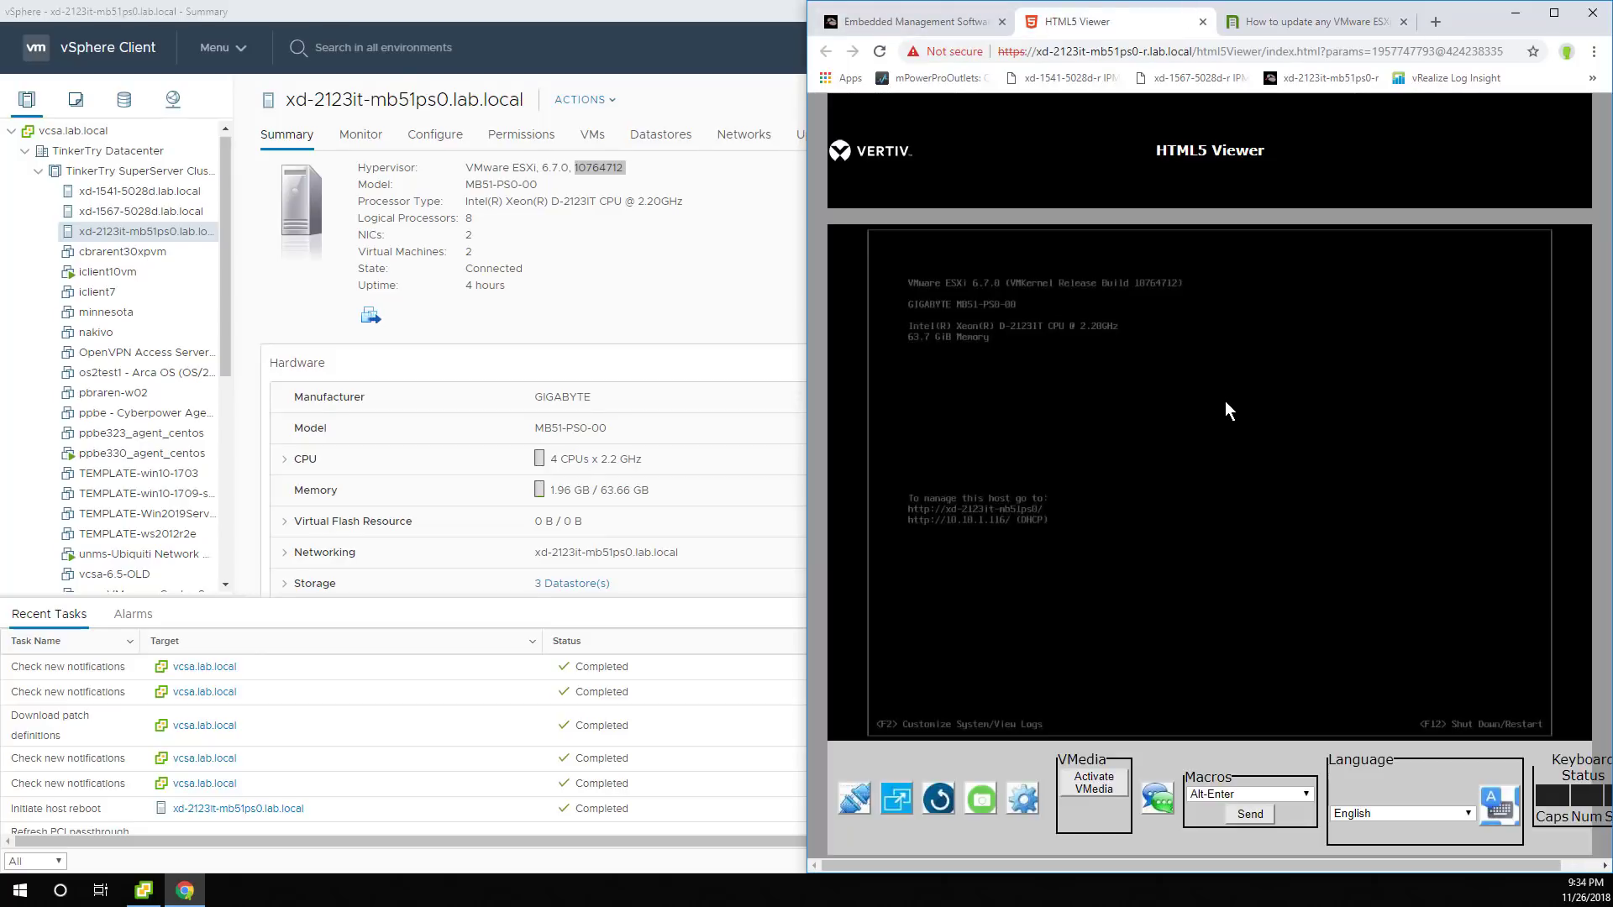
key(F2)
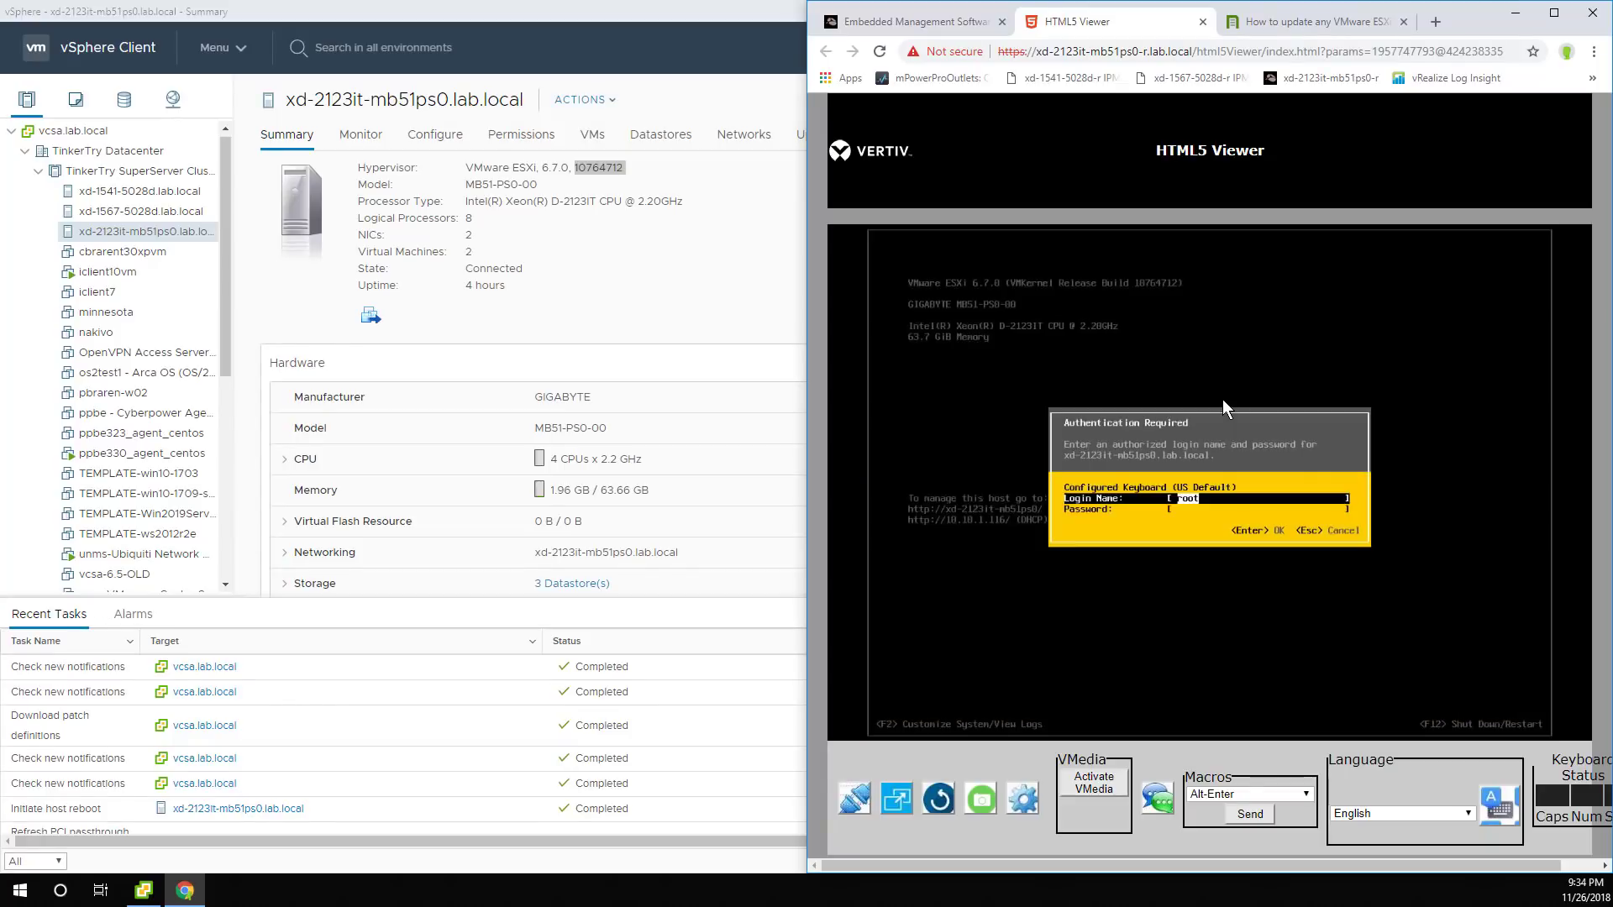
click(903, 25)
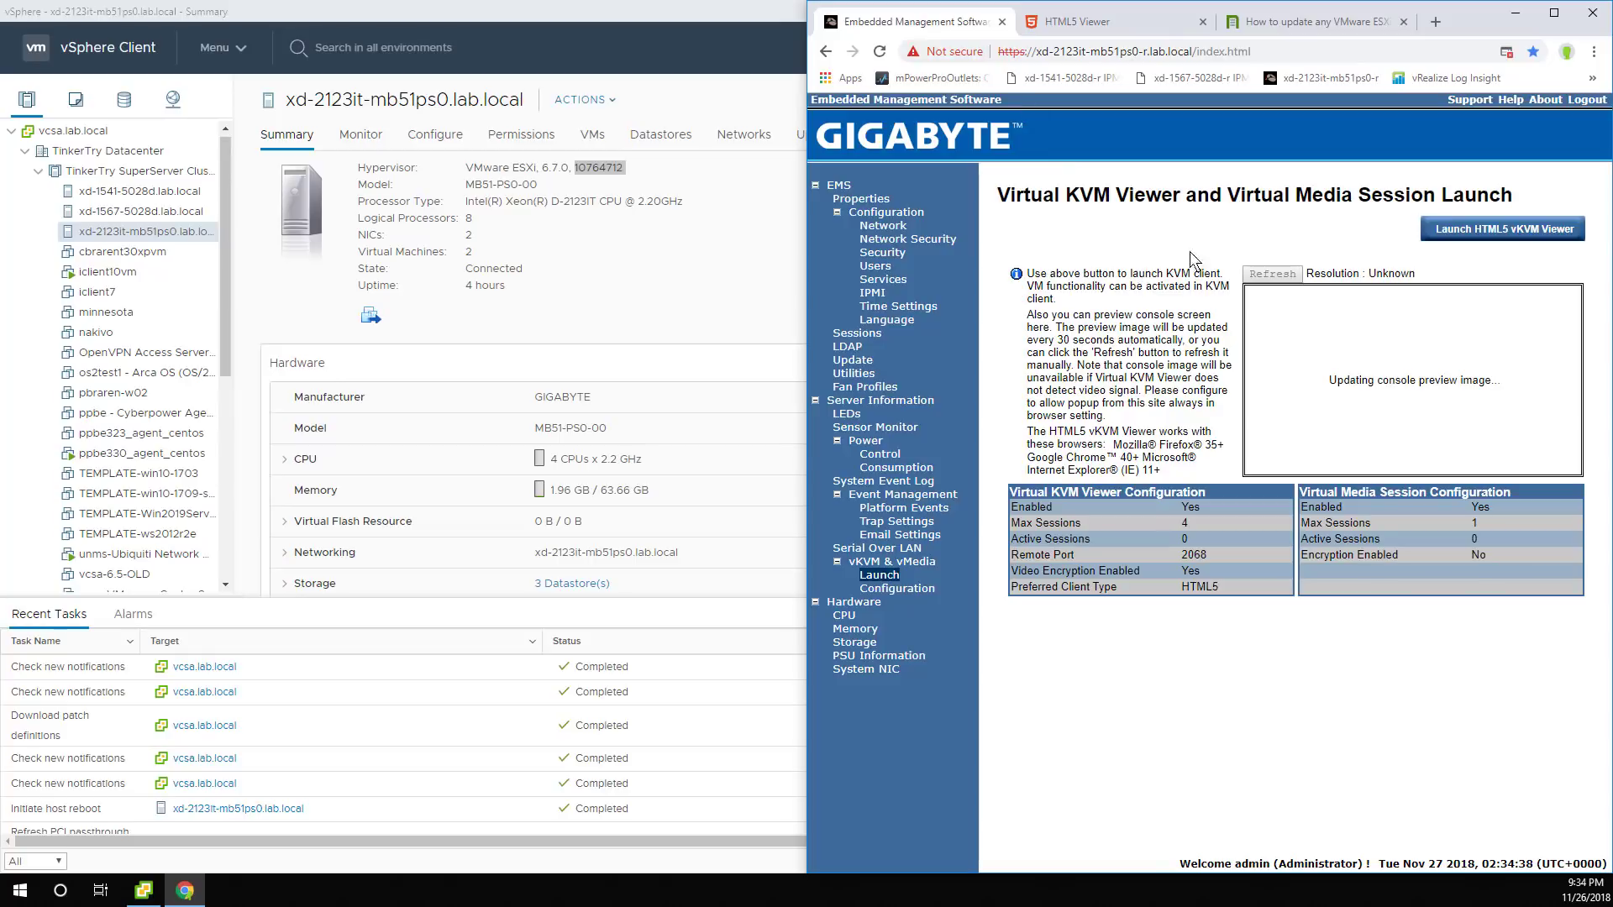
click(1112, 25)
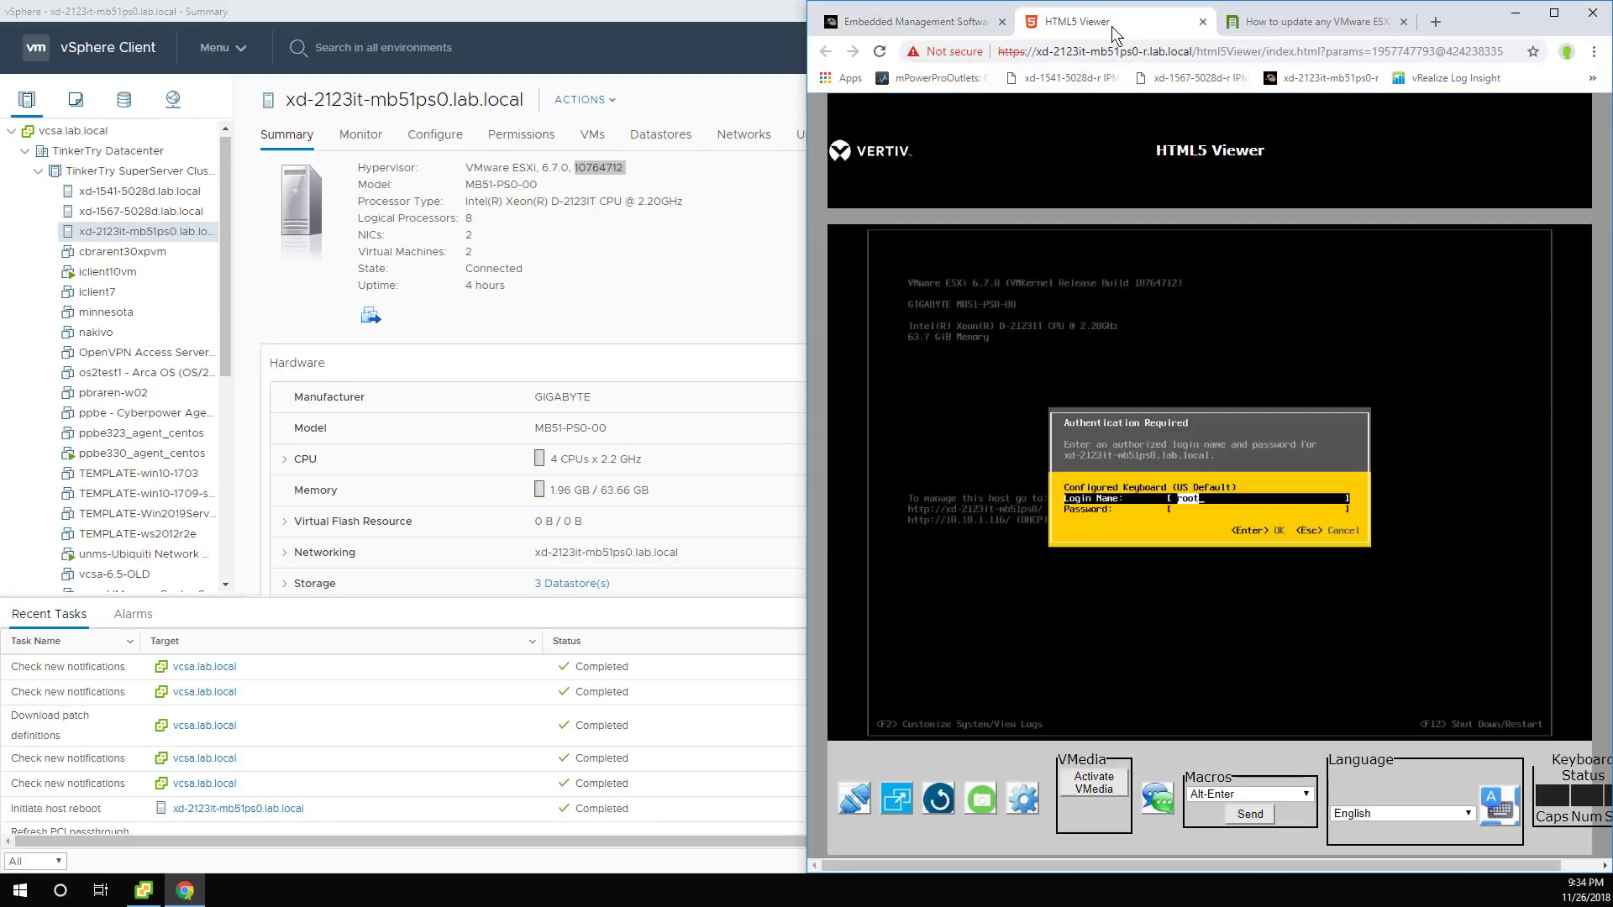
double_click(635, 5)
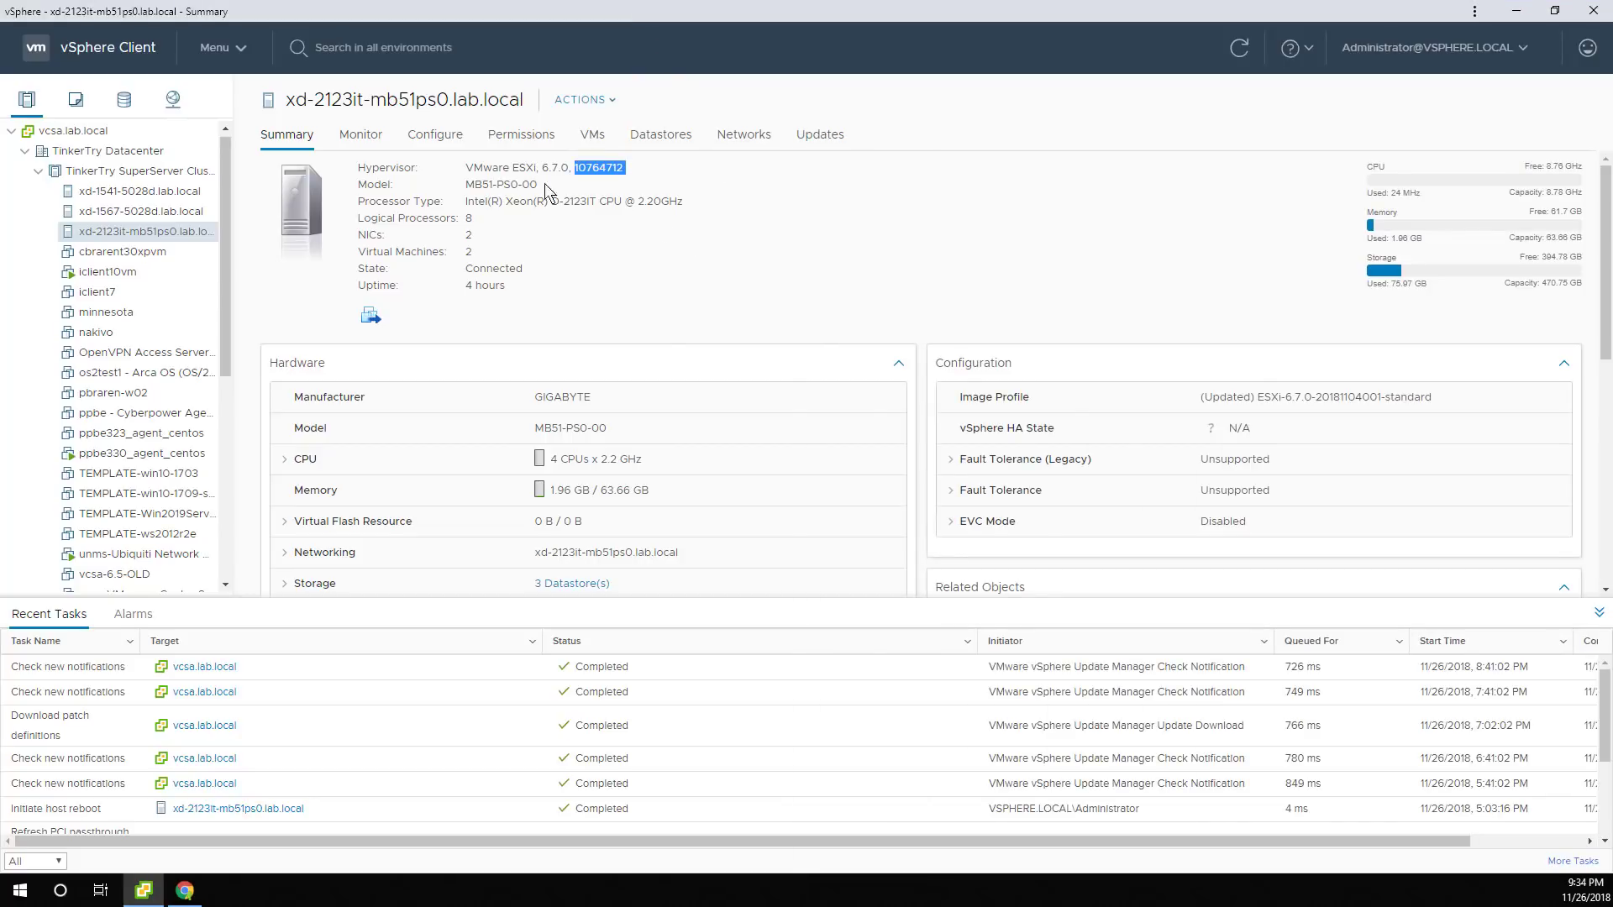
Open Configure > Hardware > PCI Devices to see the 900P Series listed as Available.
click(424, 140)
scroll(409, 494, down, 5)
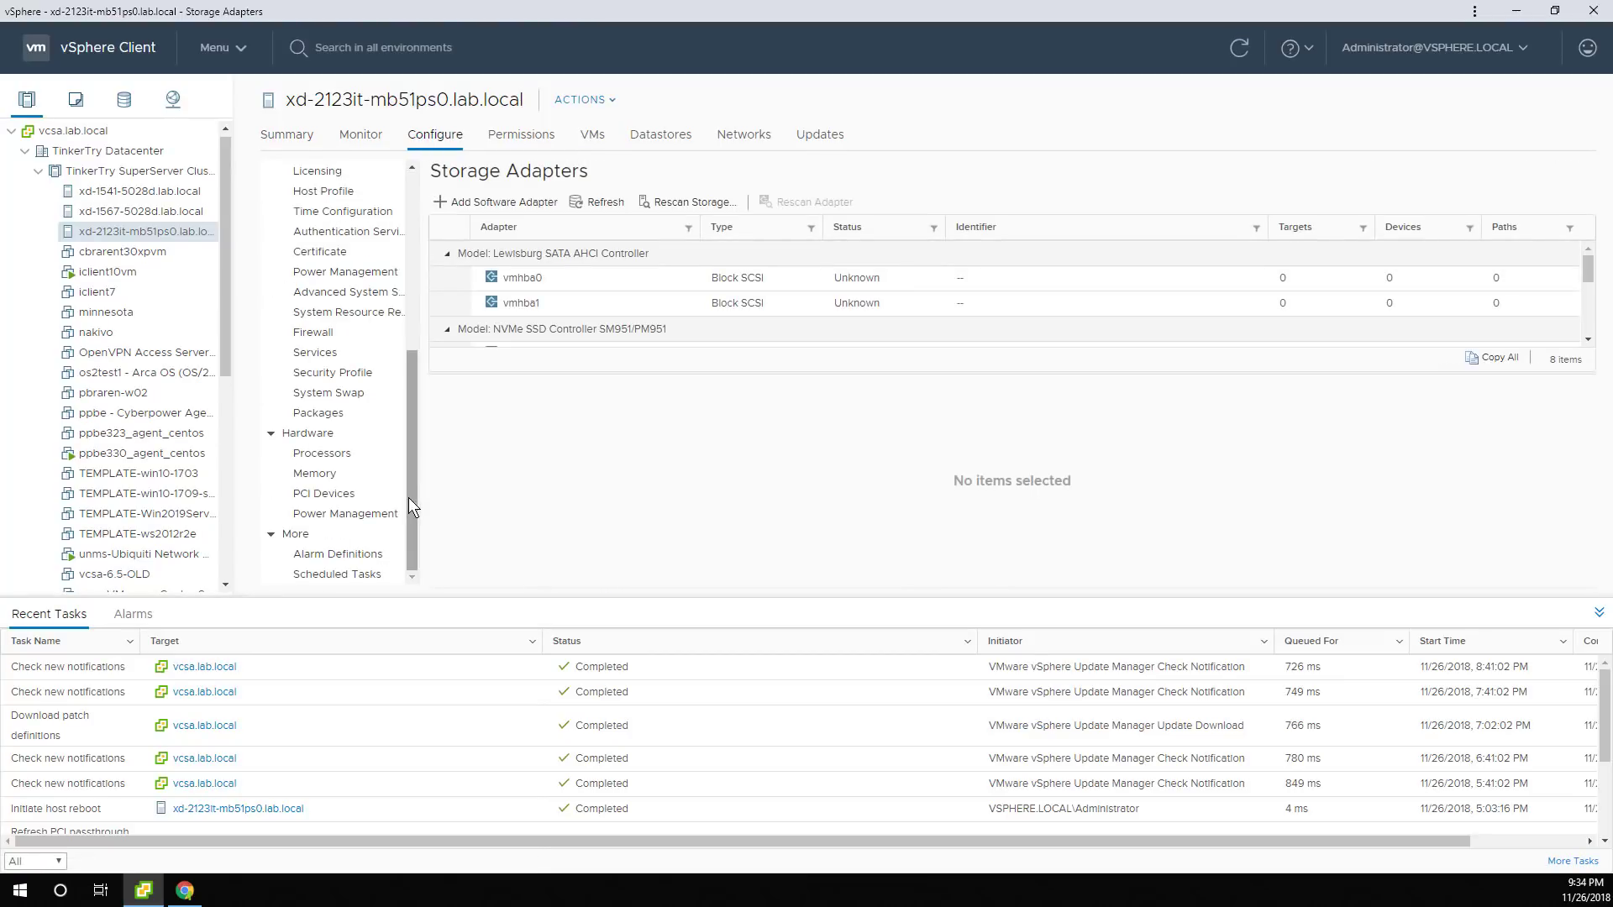
click(349, 494)
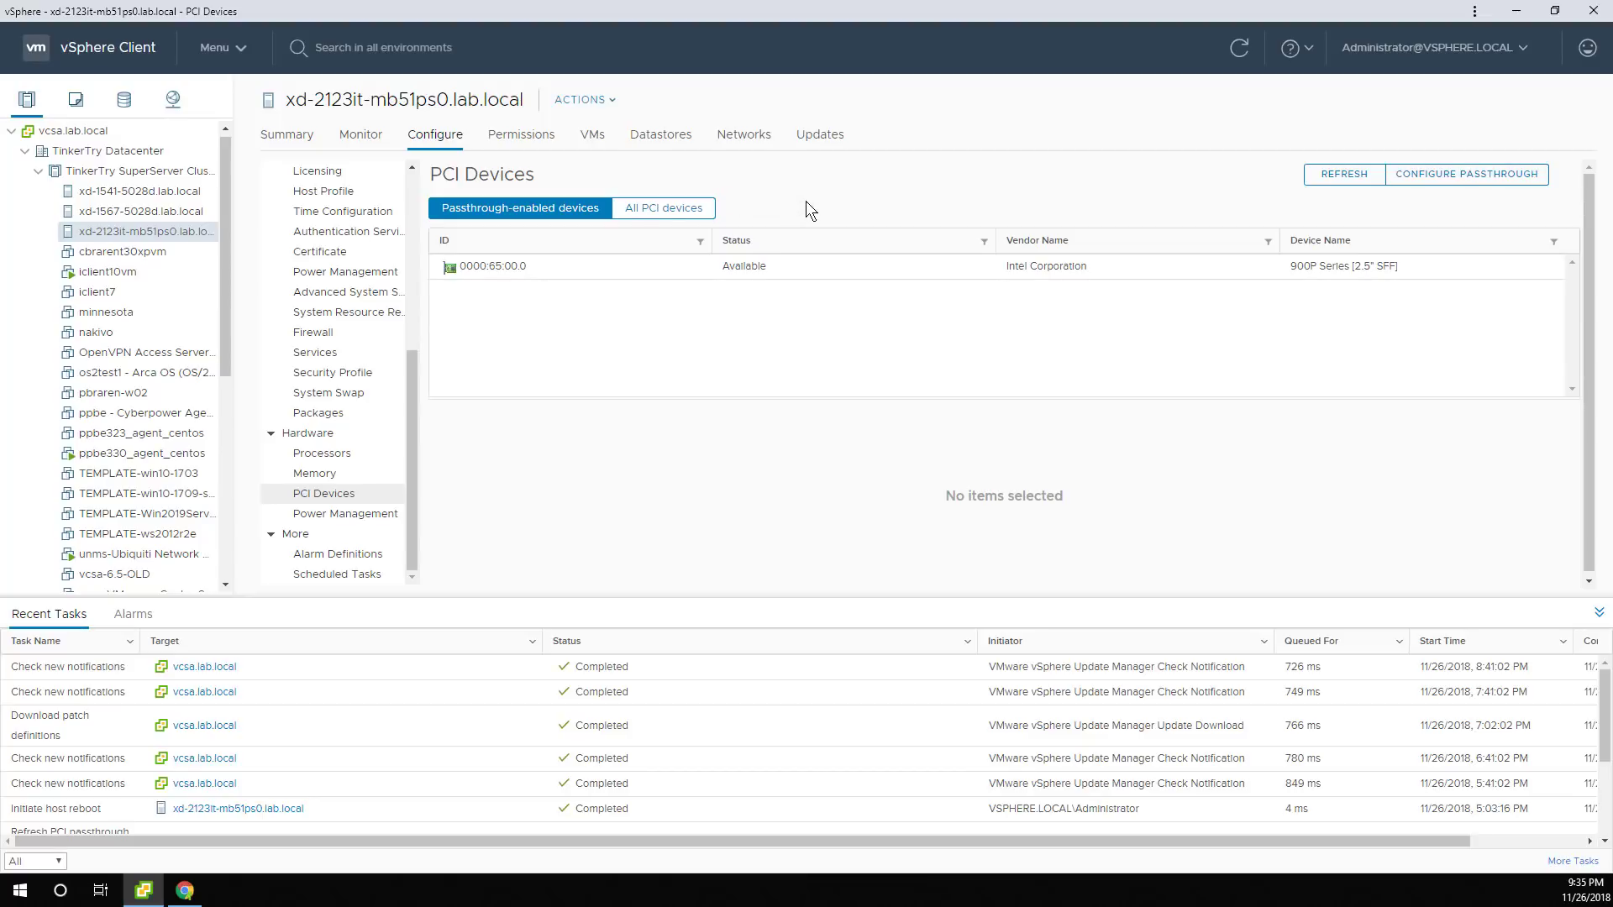
Create a new virtual machine on the host named 'win10ver1809-Optane pass through testing'.
right_click(193, 235)
mouse_move(288, 396)
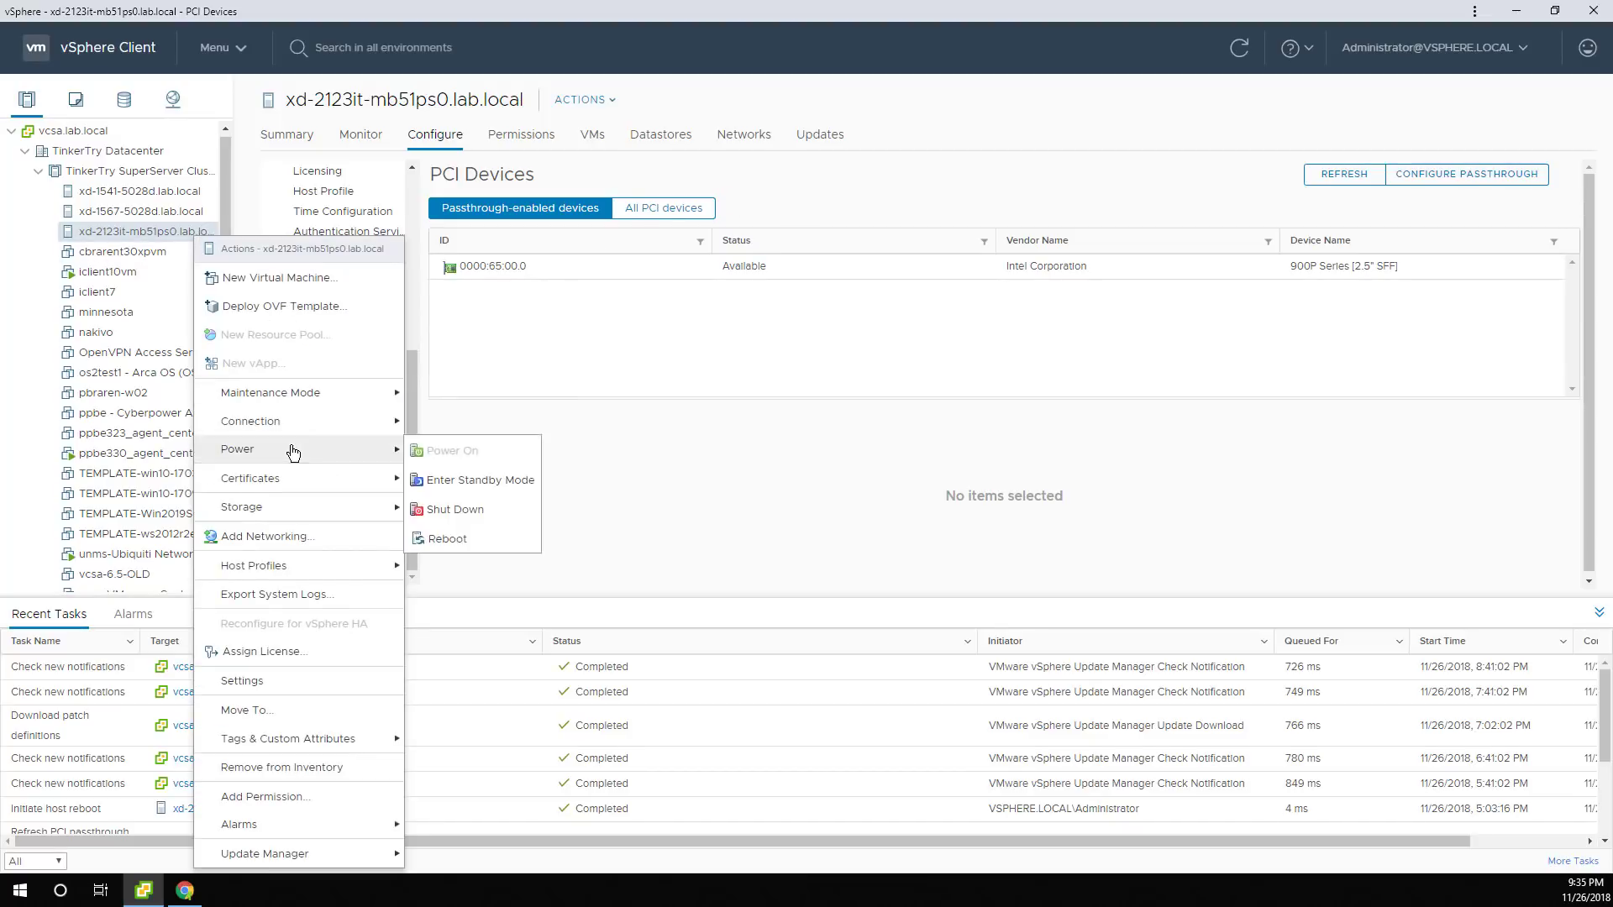
click(320, 280)
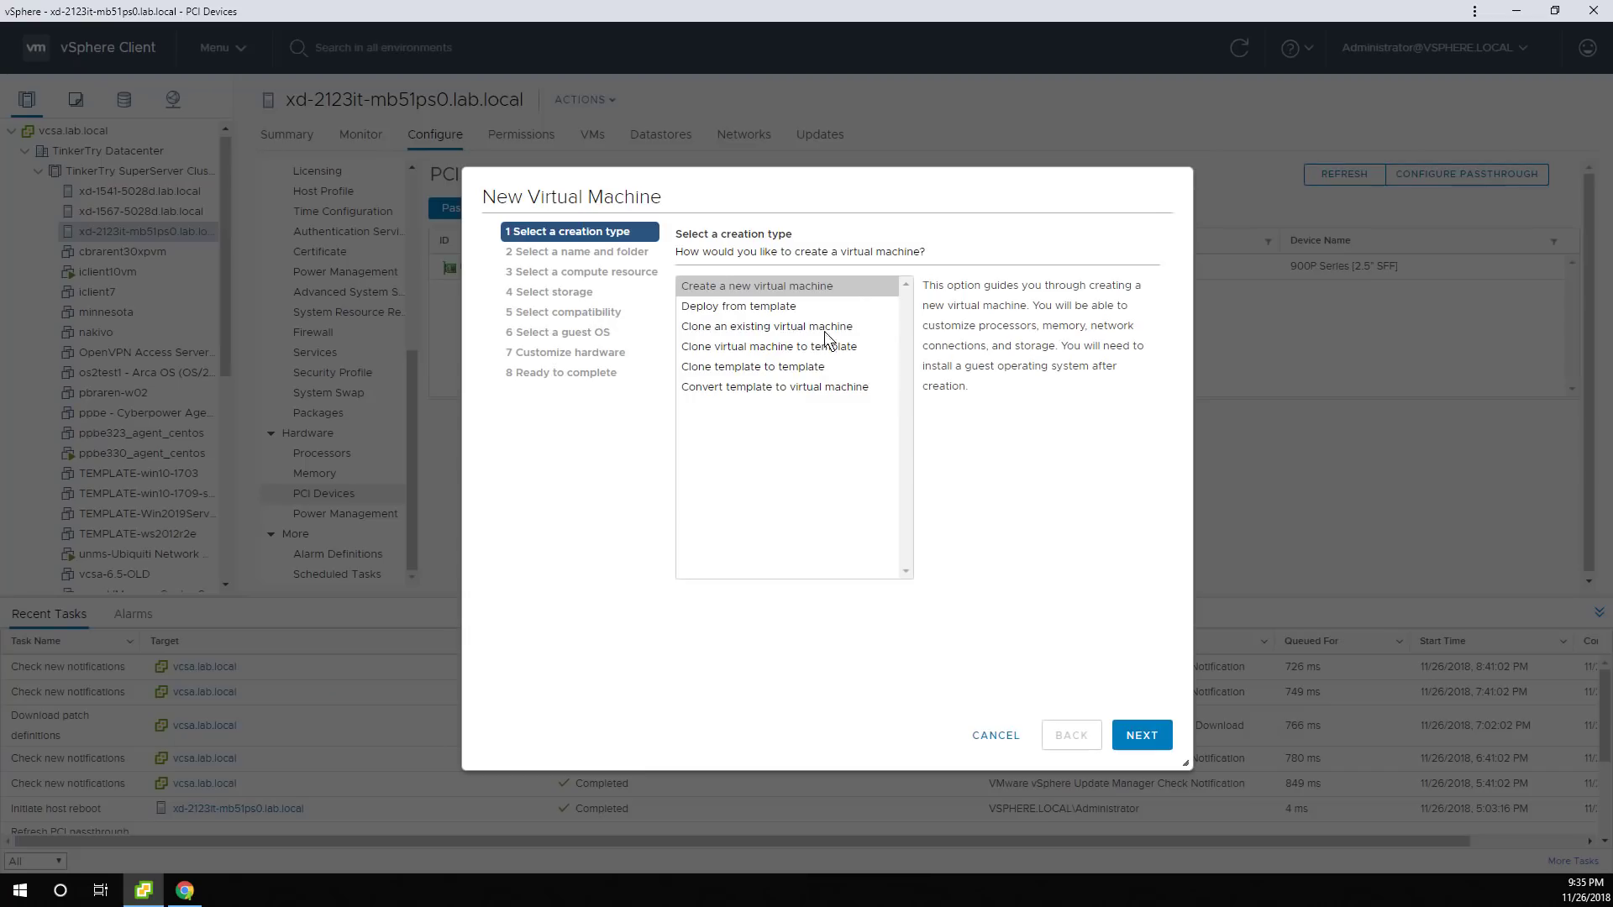
click(1144, 736)
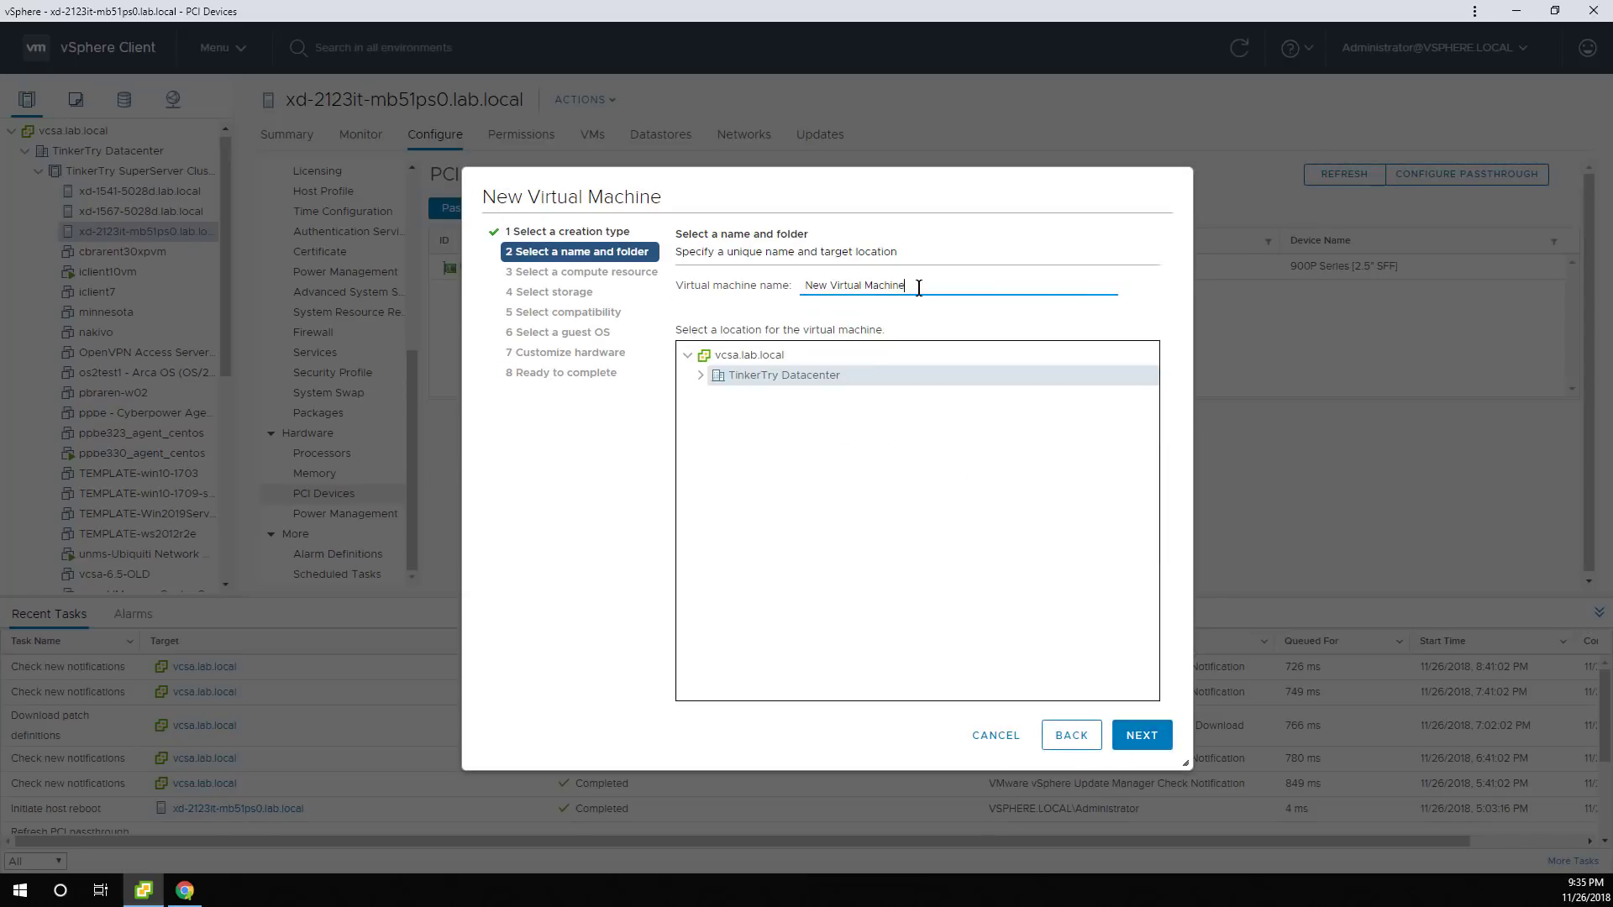
drag(918, 287, 713, 299)
text(windows10)
key(BackSpace)
key(BackSpace)
key(BackSpace)
key(BackSpace)
key(BackSpace)
key(BackSpace)
text(10ver1809-Optane pass through testing)
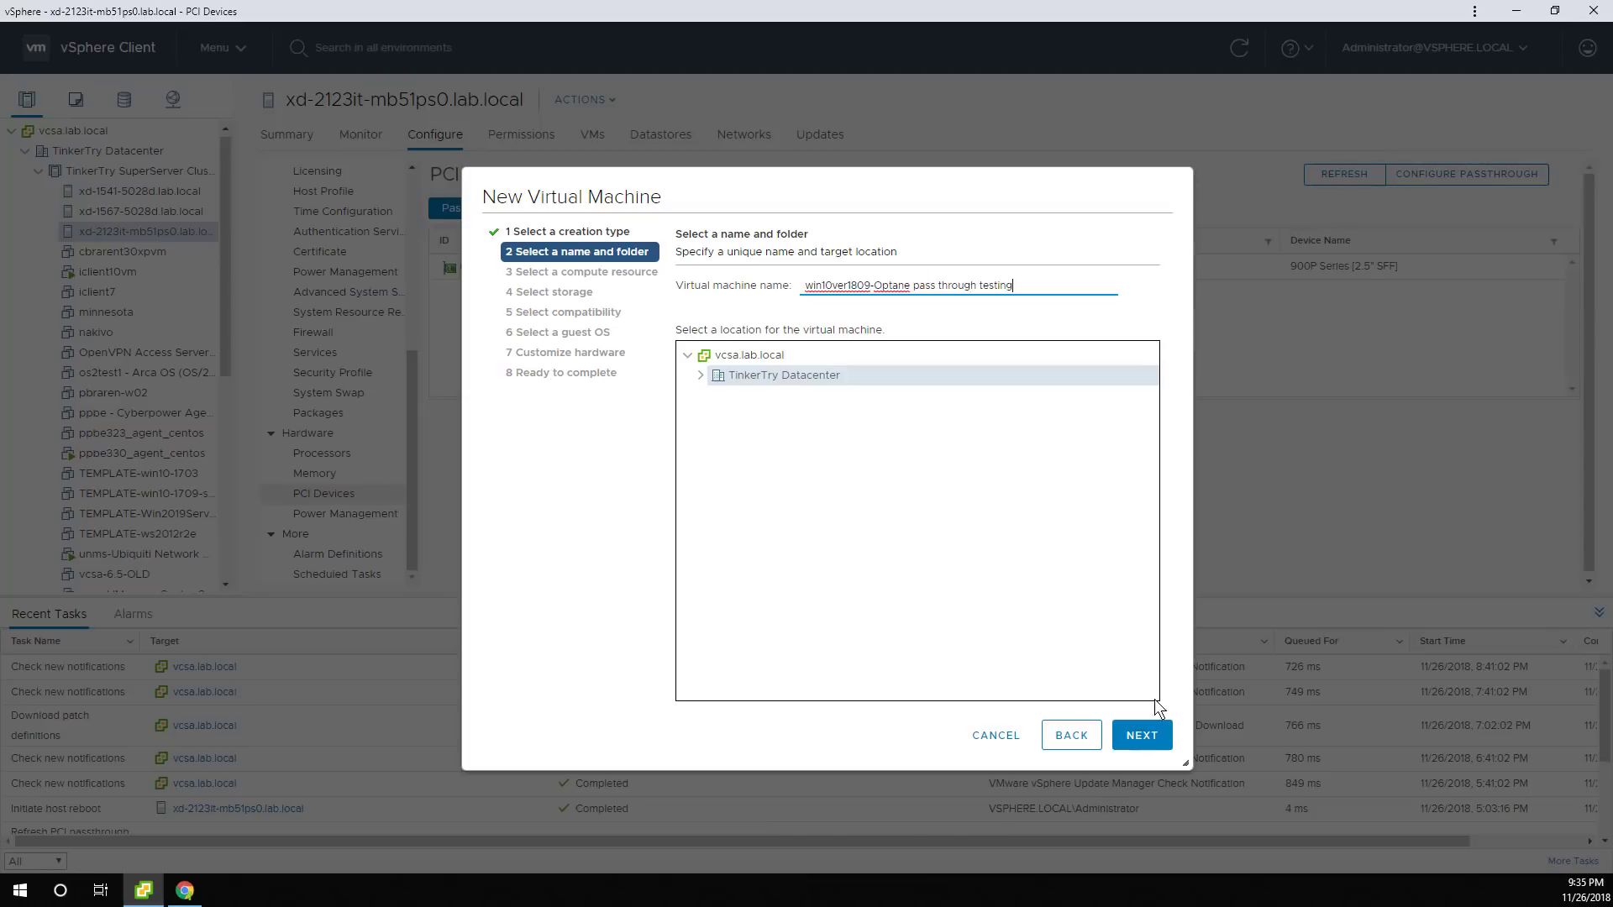
click(1147, 732)
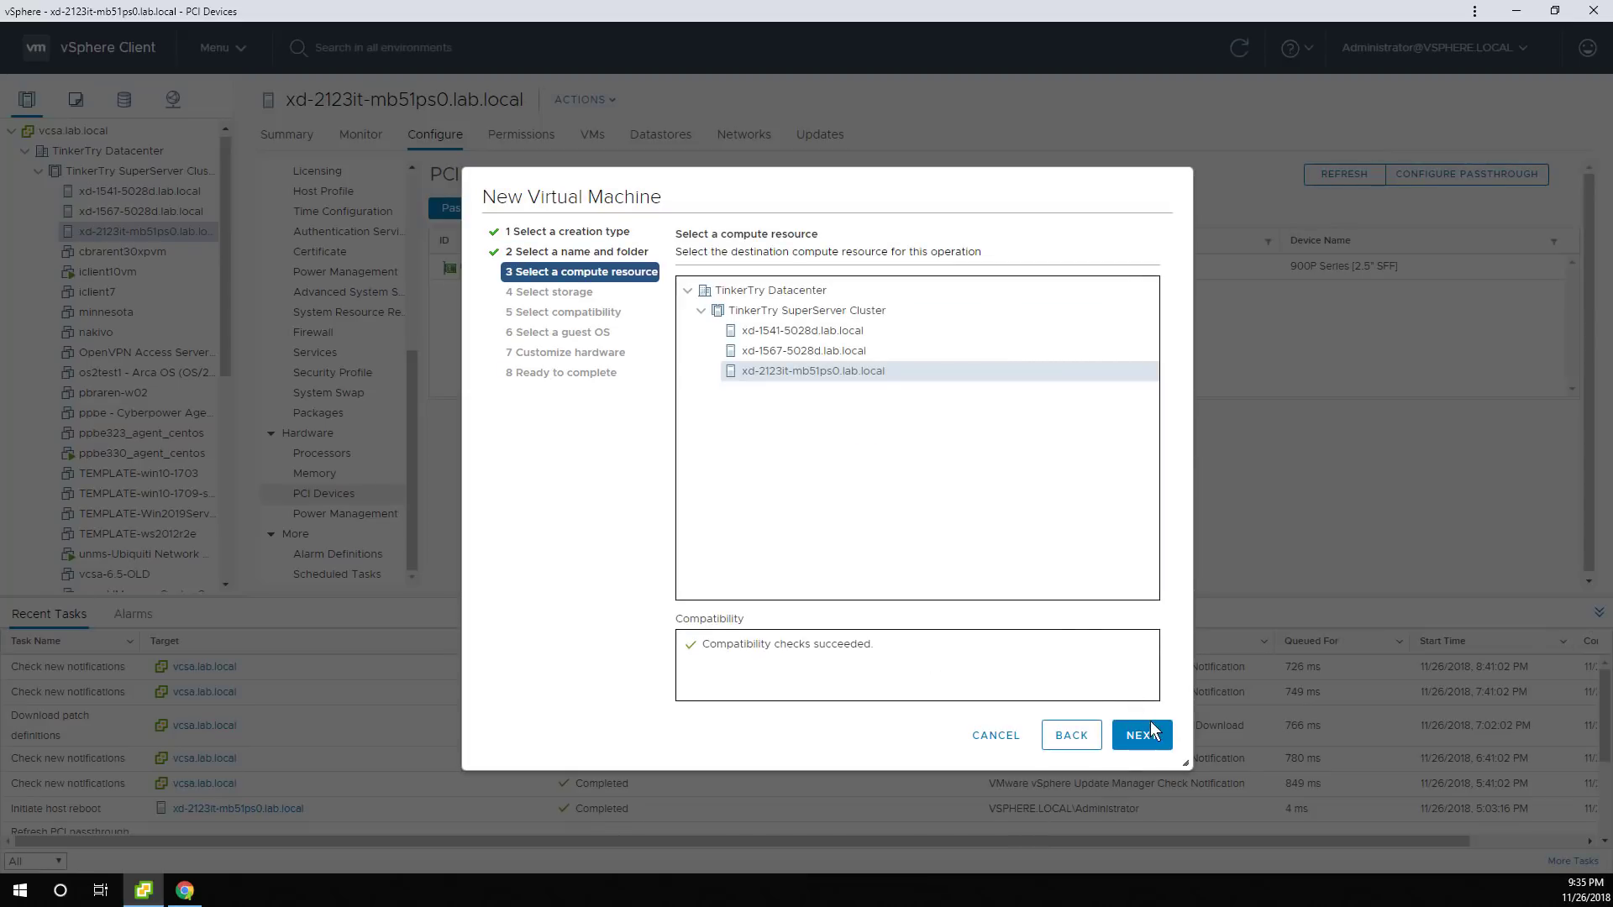
Keep this host as compute resource and store the VM on 2123_00256GB_NVMe_Samsung_970EVO_M.2.
click(1155, 733)
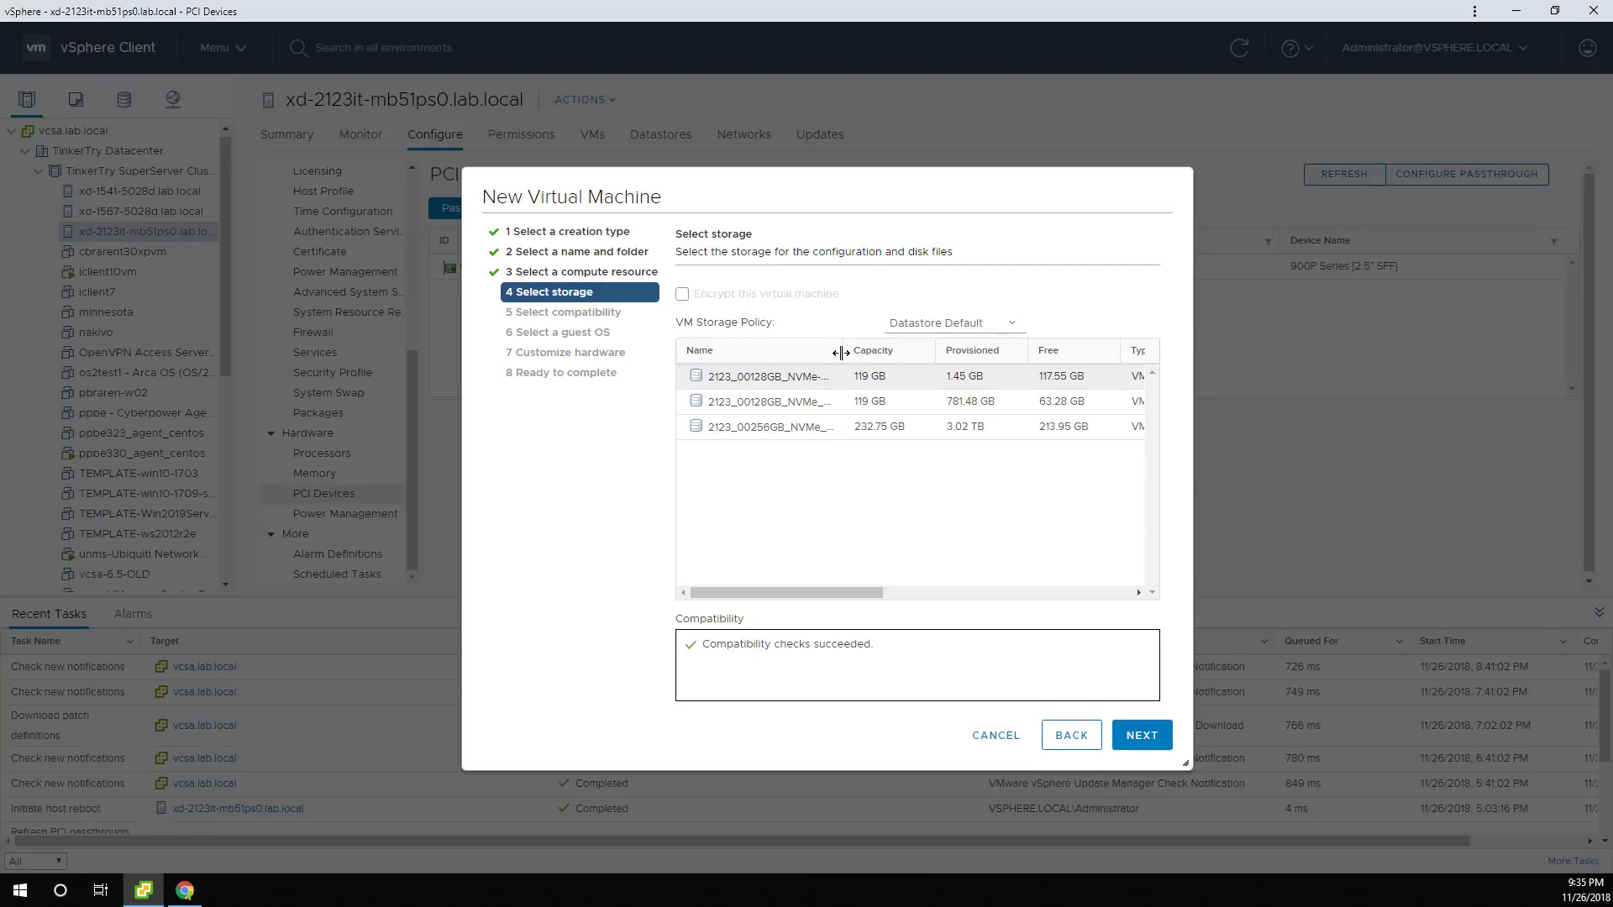
drag(842, 353, 1005, 370)
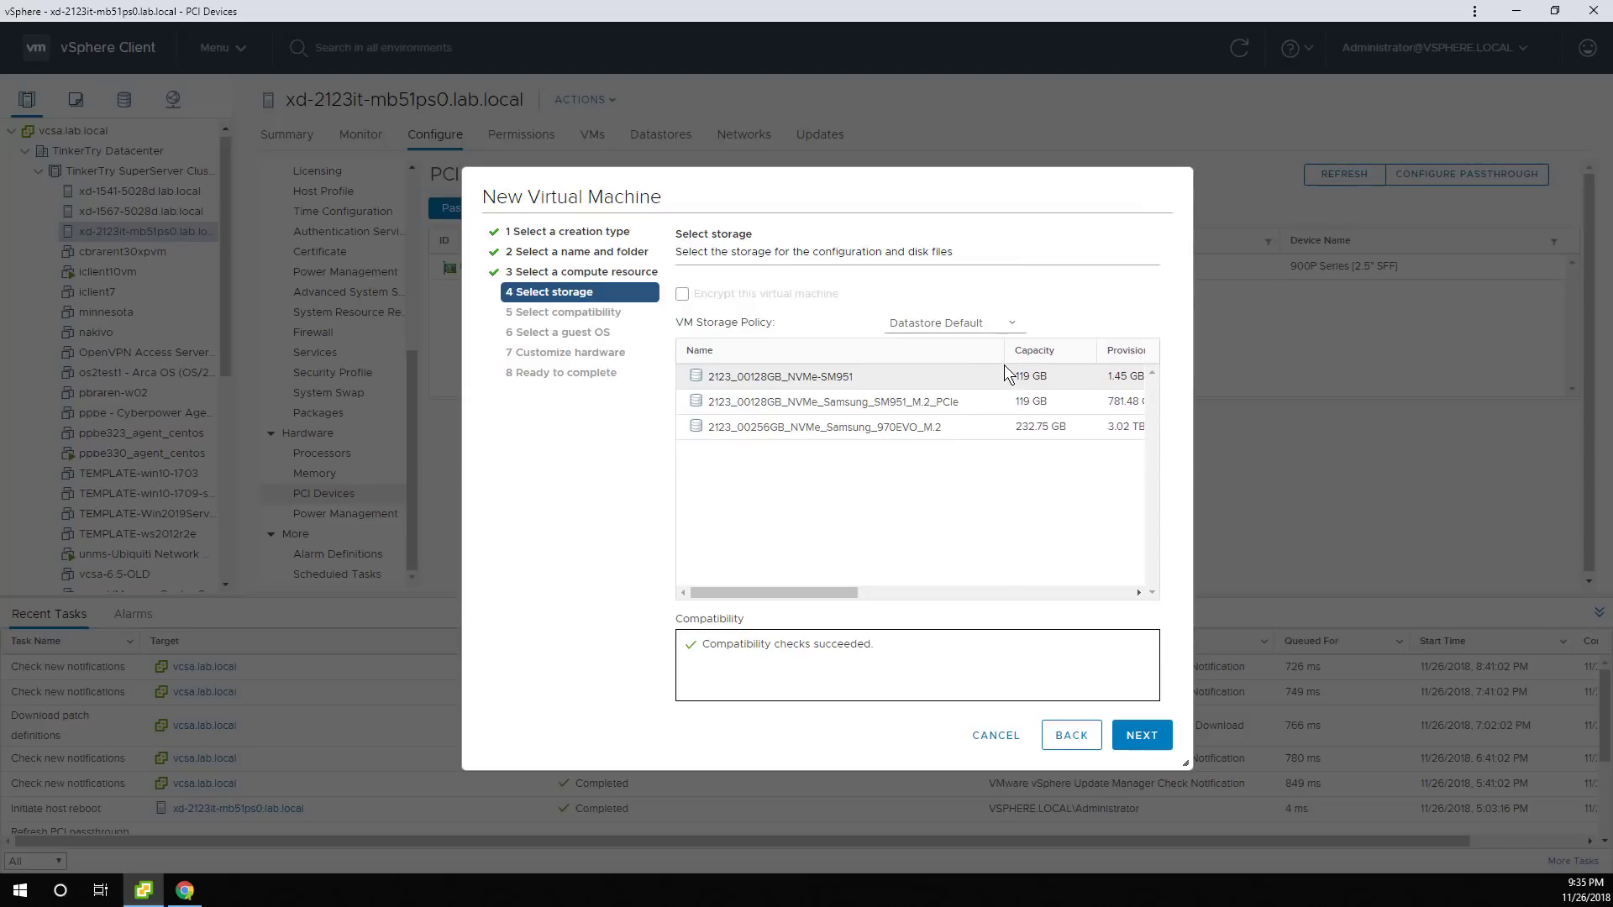
click(936, 430)
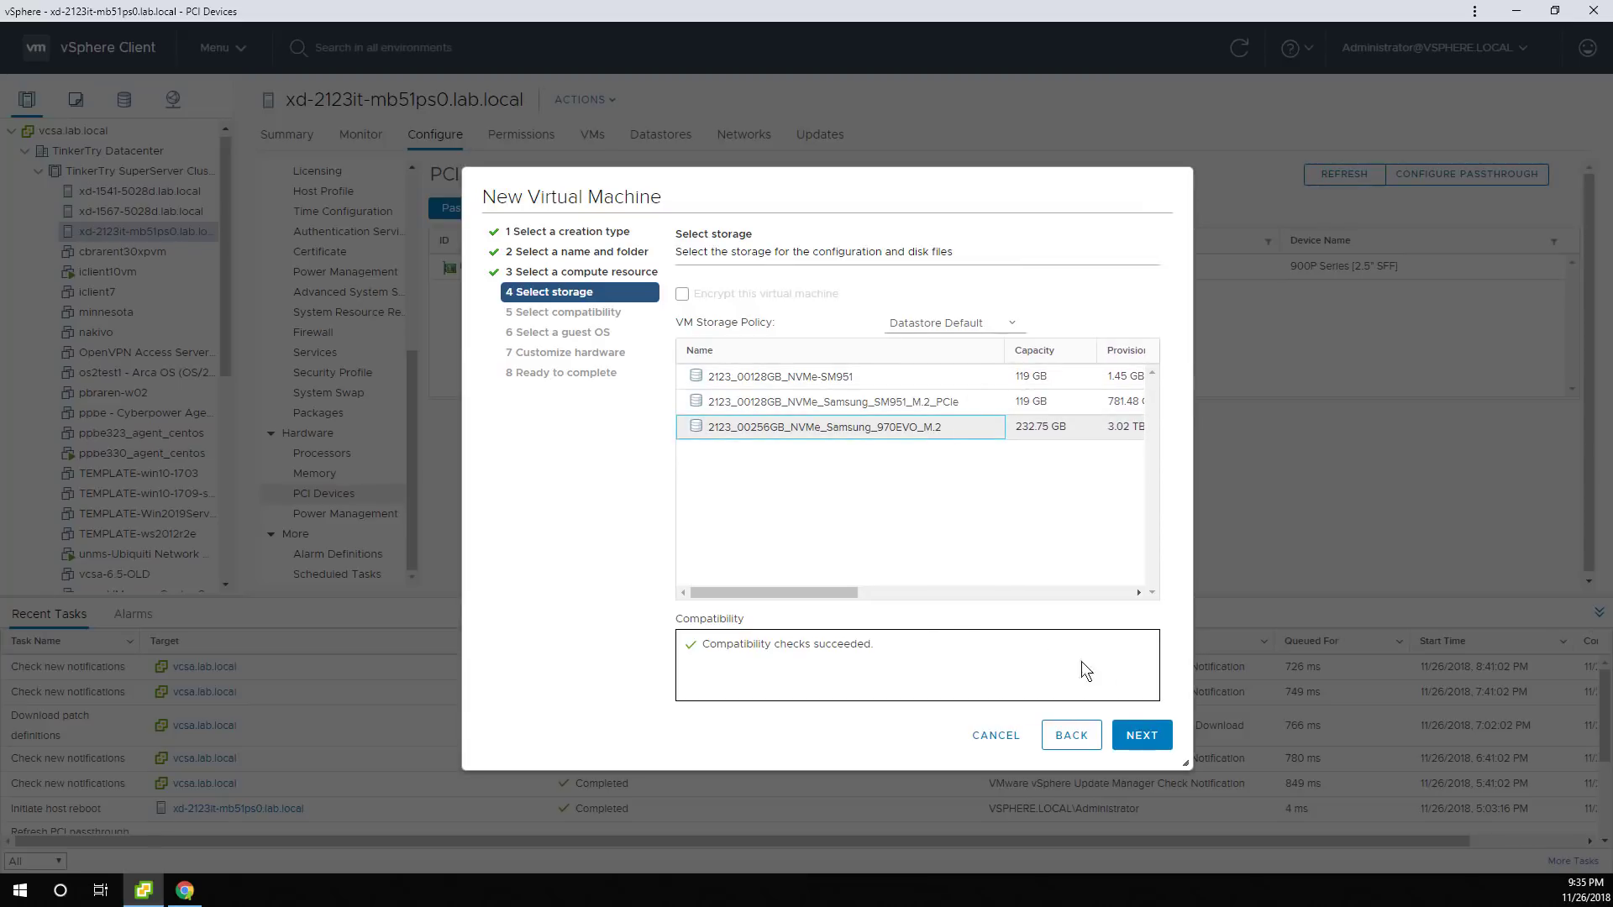
click(1152, 736)
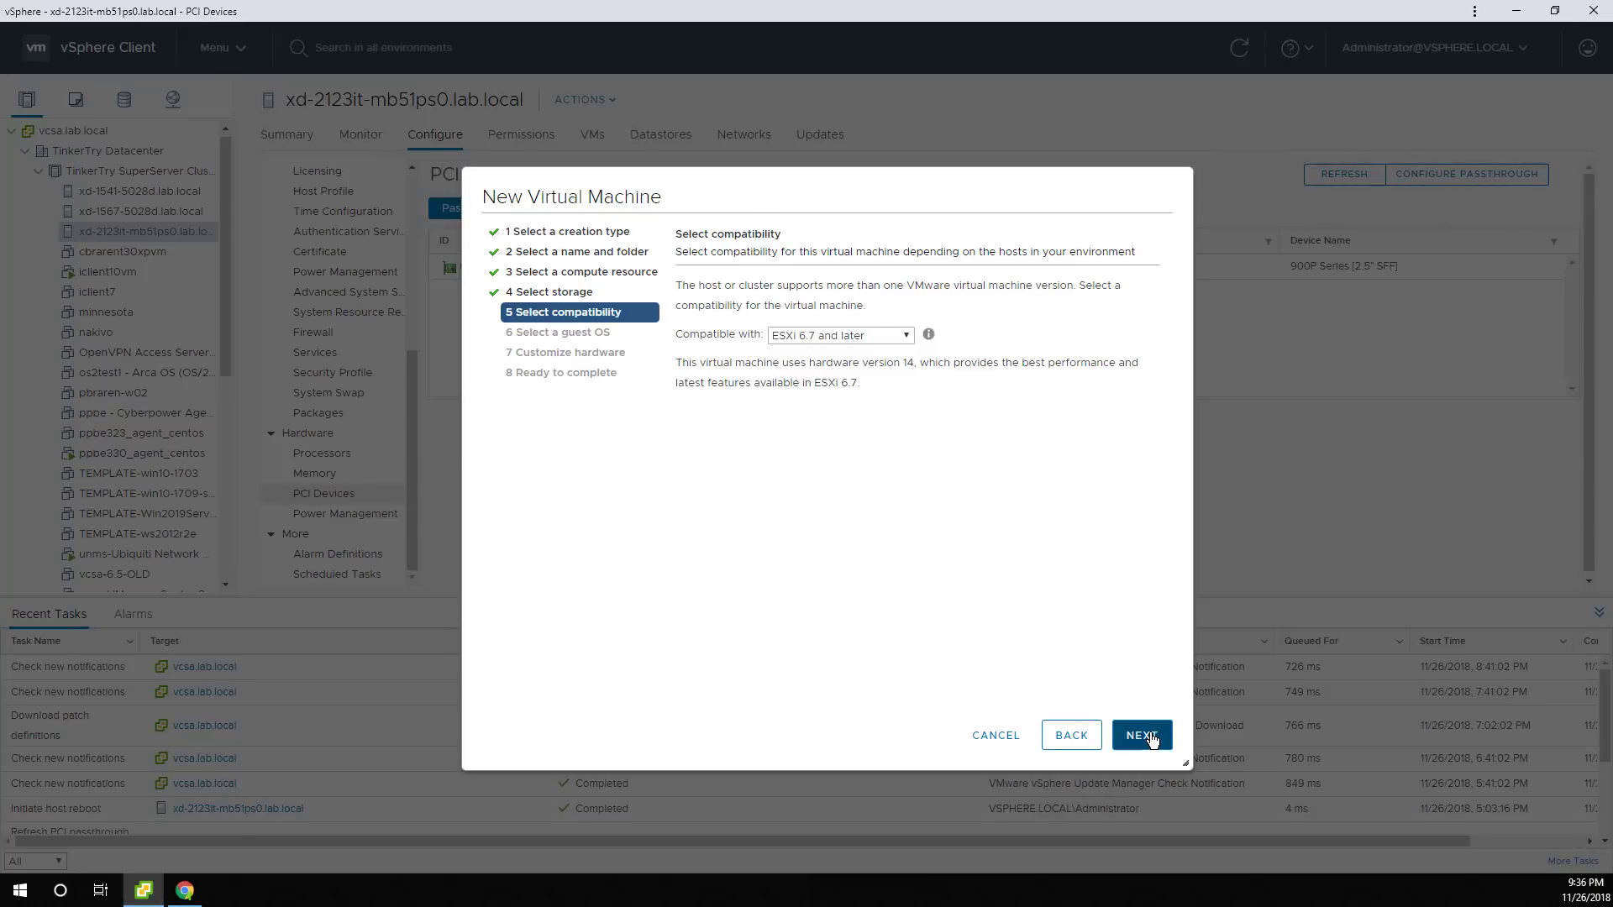
Keep ESXi 6.7 and later compatibility and set the guest OS to Microsoft Windows 10 (64-bit).
click(1153, 737)
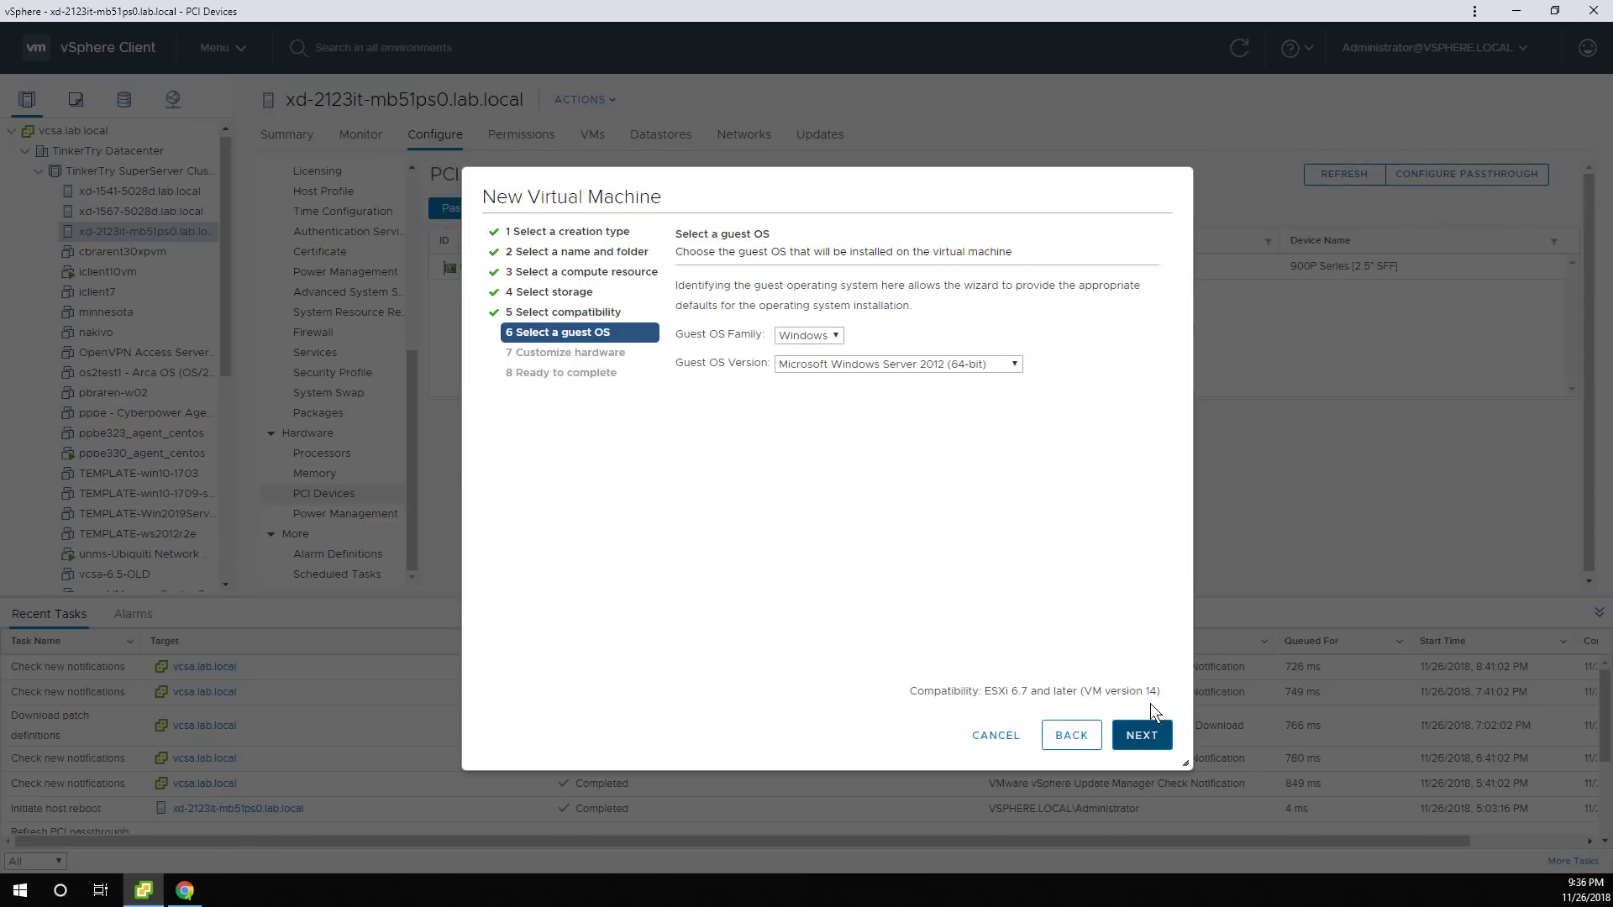
click(985, 362)
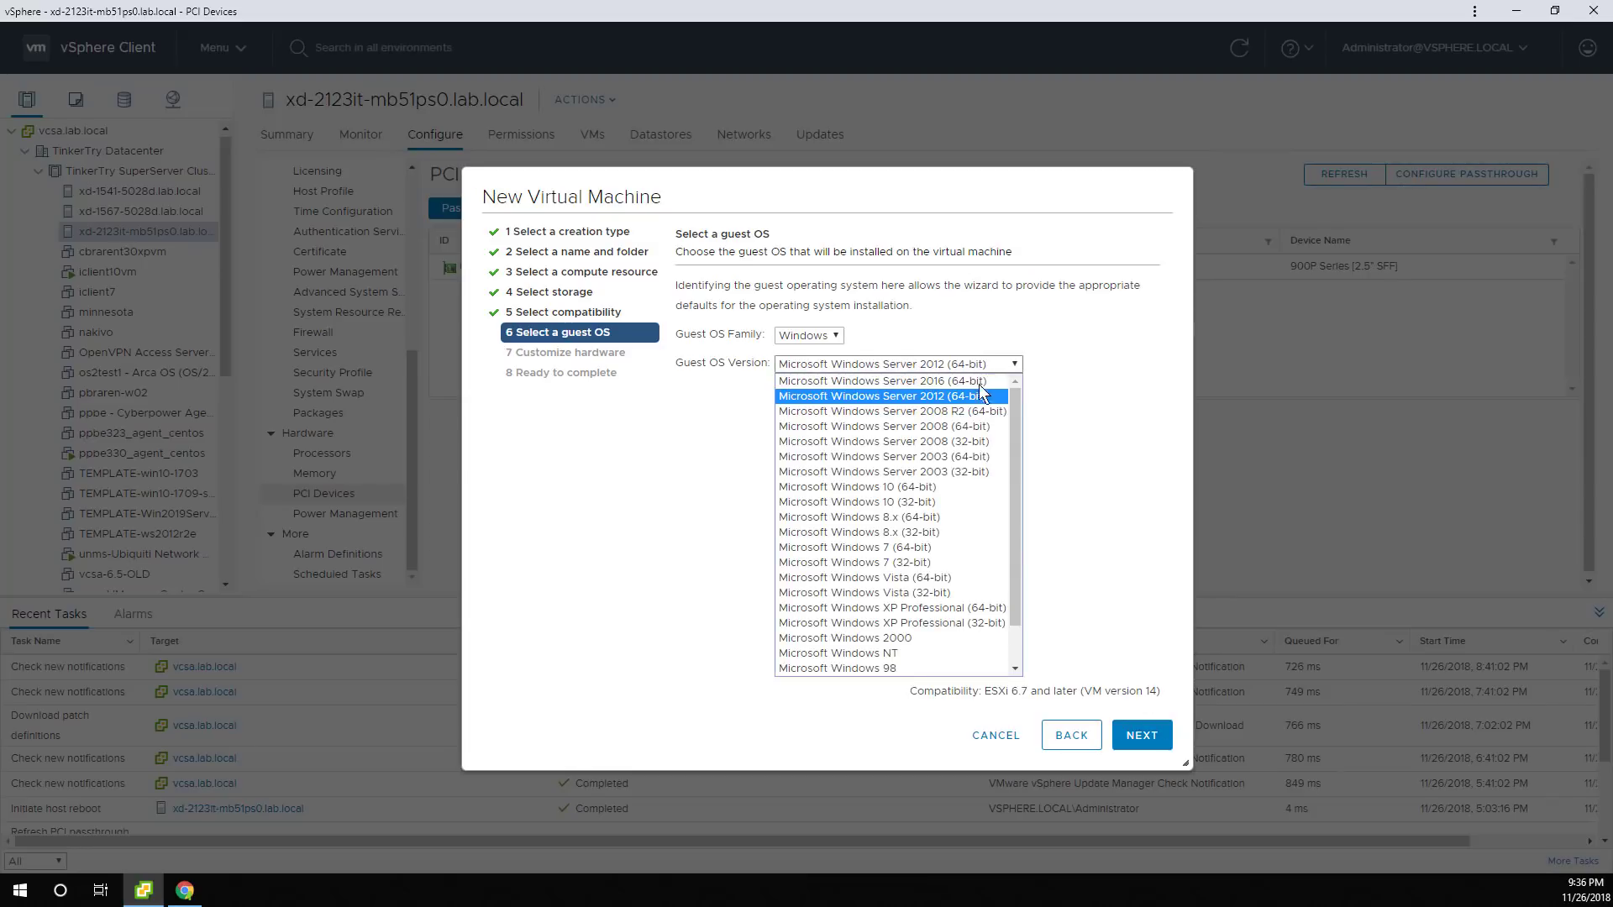
click(945, 484)
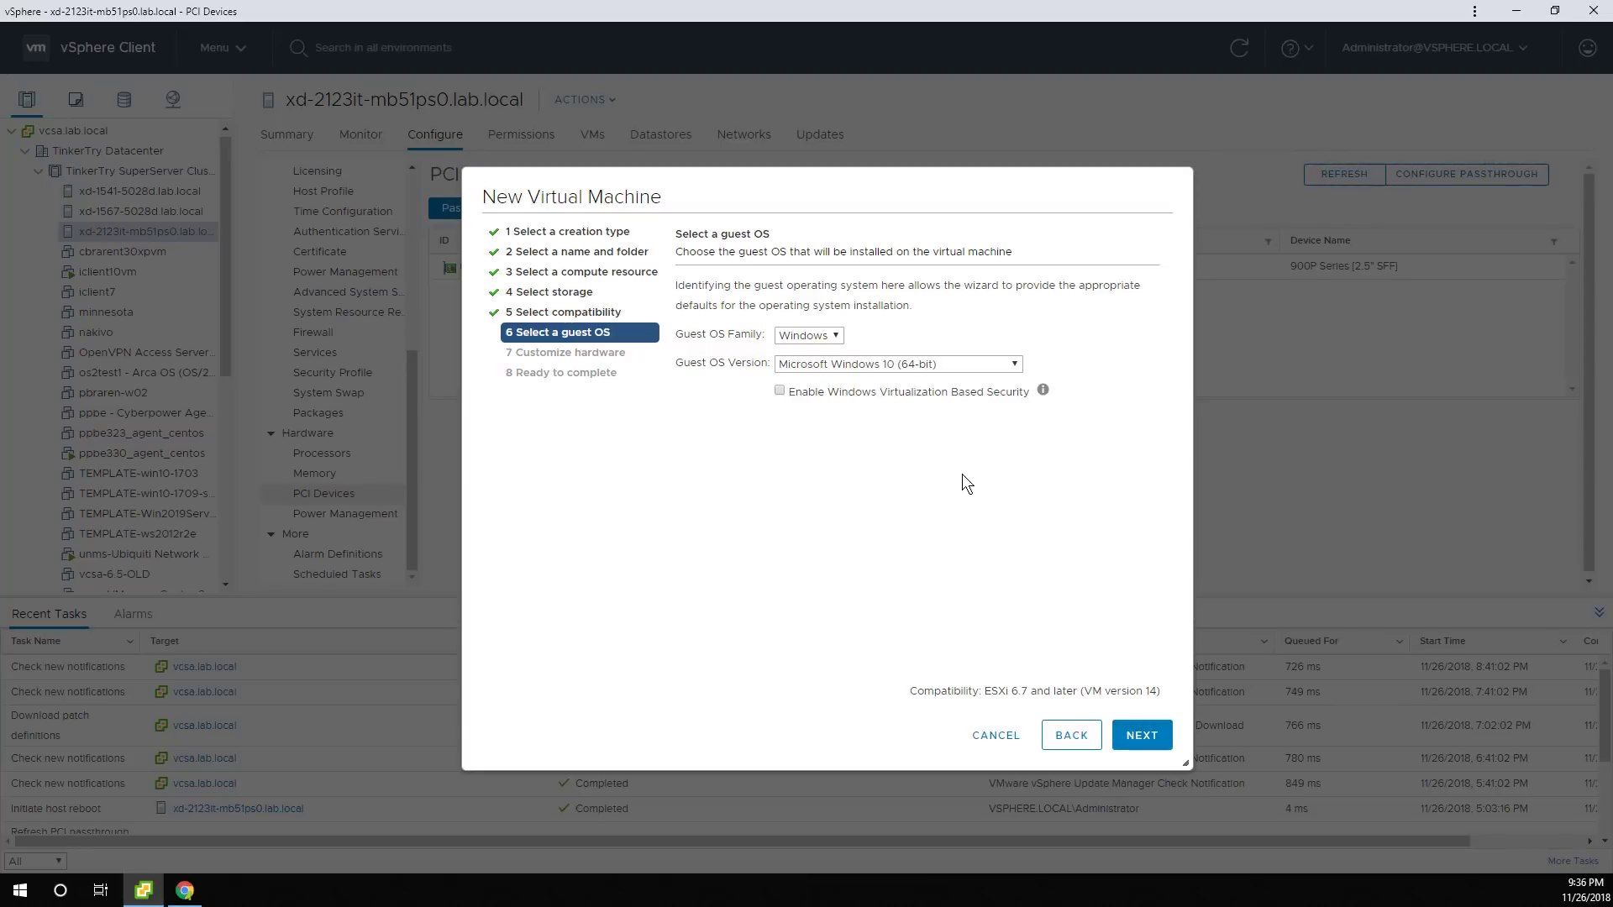
click(1043, 391)
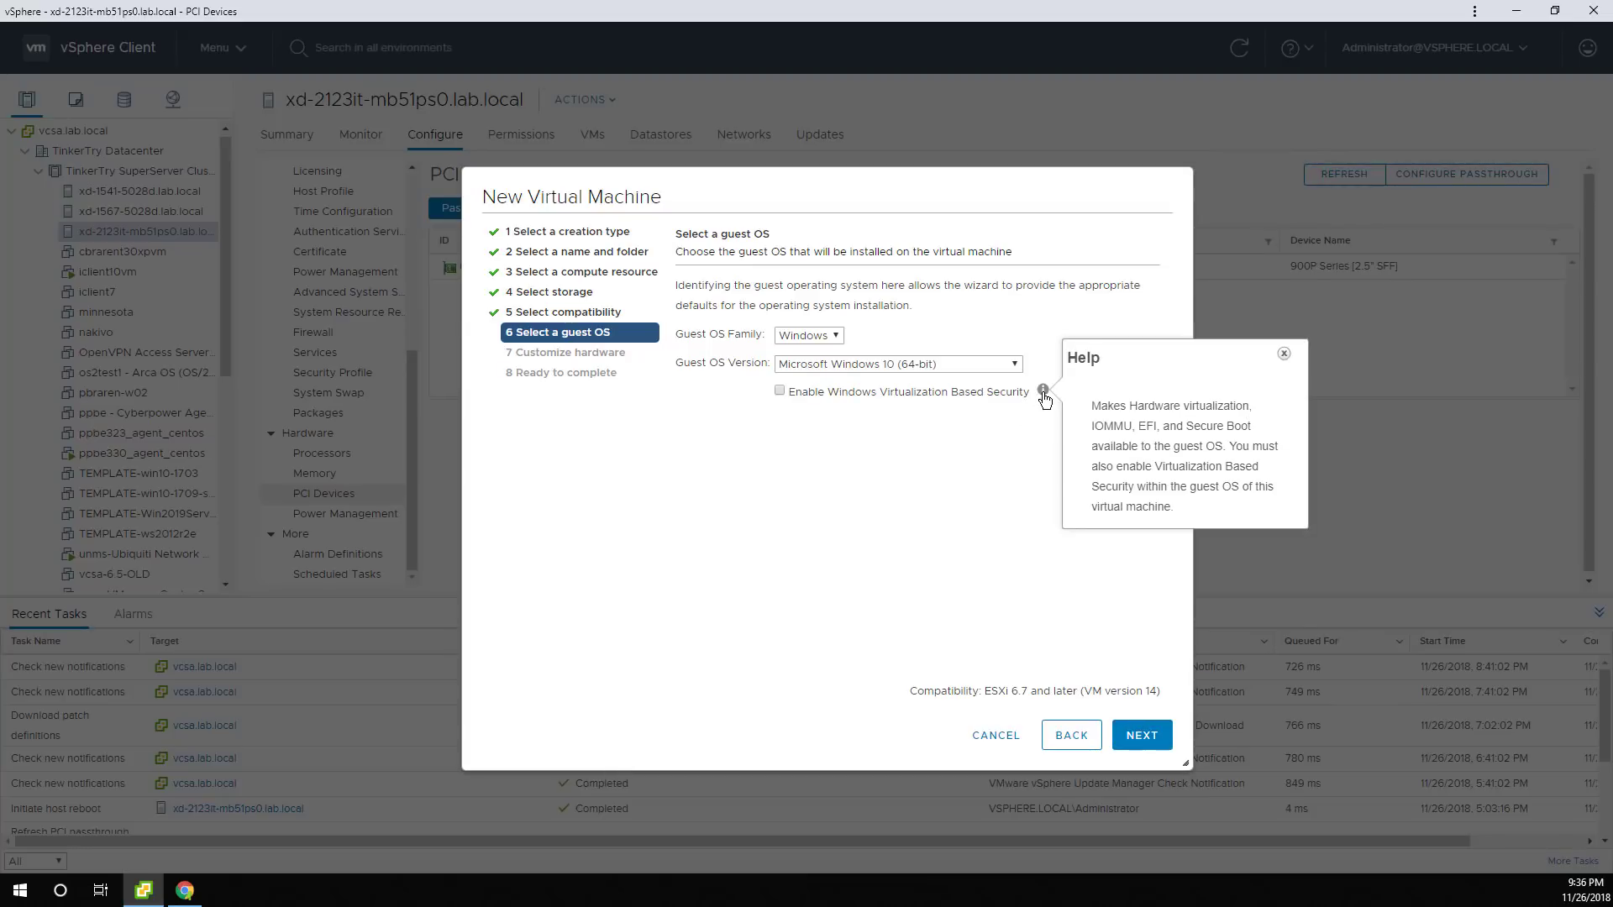
click(986, 483)
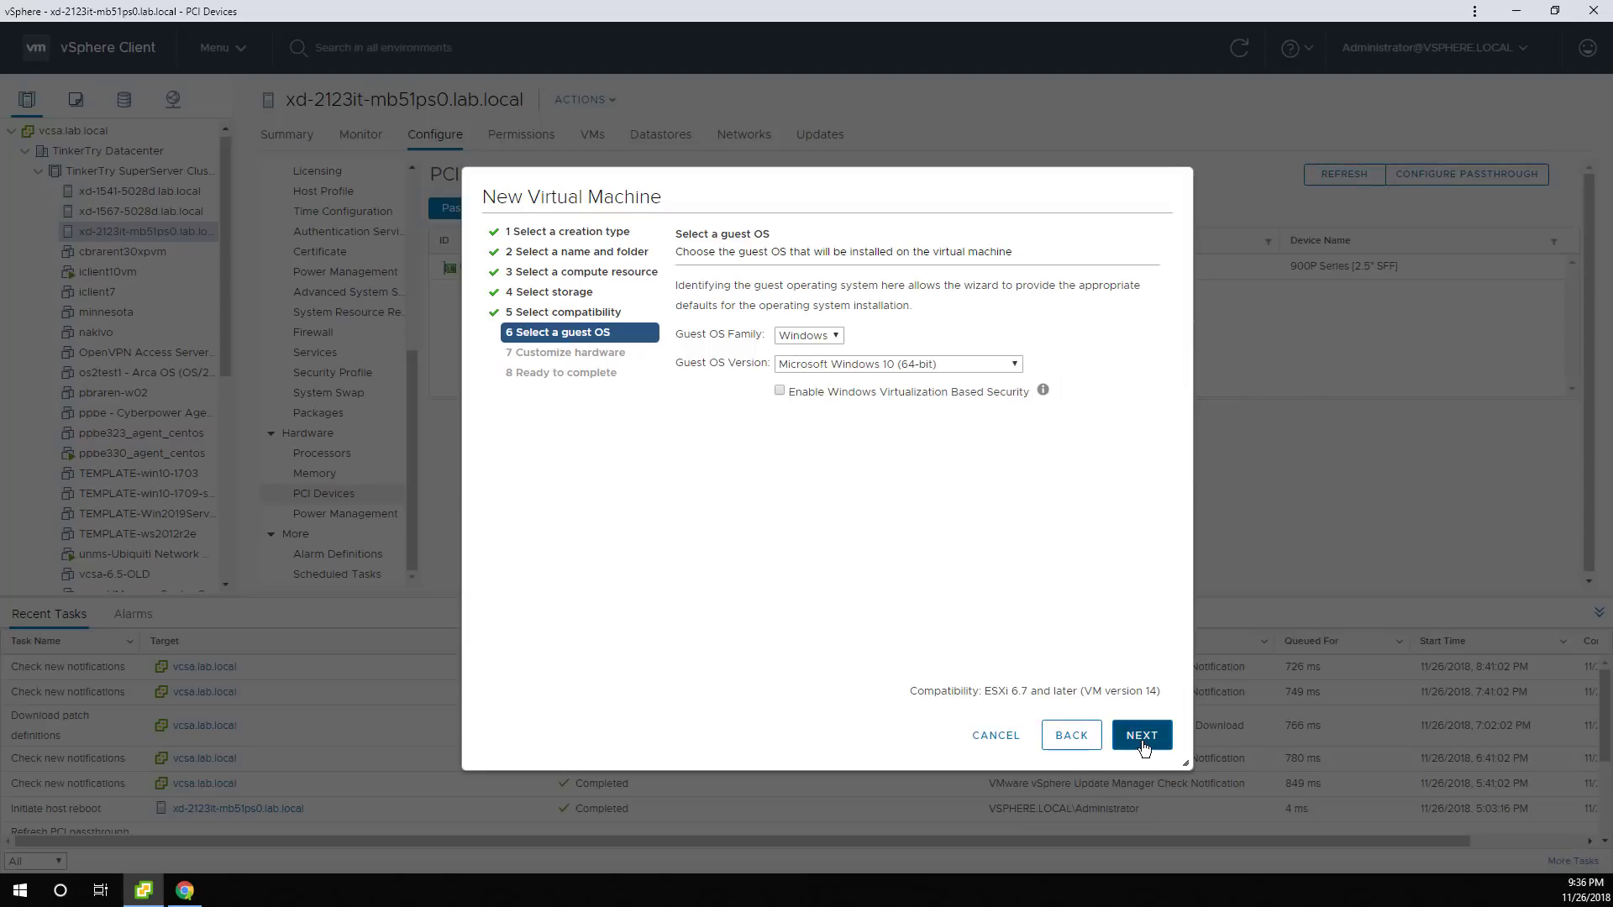
click(1142, 739)
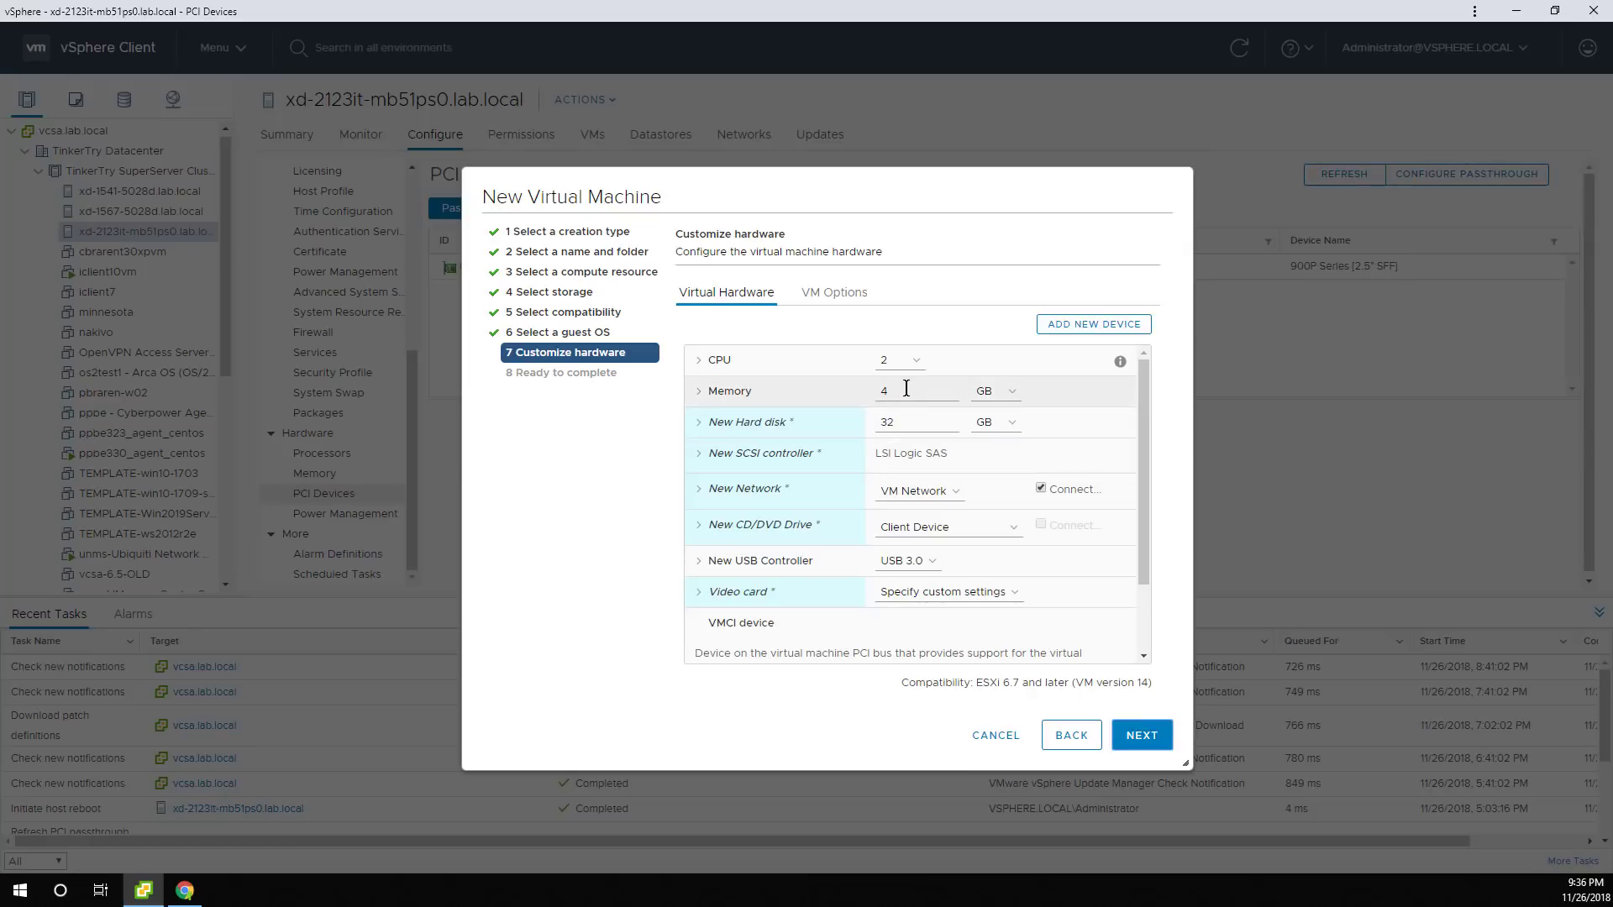
Set the VM's memory to 16 GB, then browse the datastores for an ISO and cancel without choosing one.
drag(905, 391, 834, 395)
text(16)
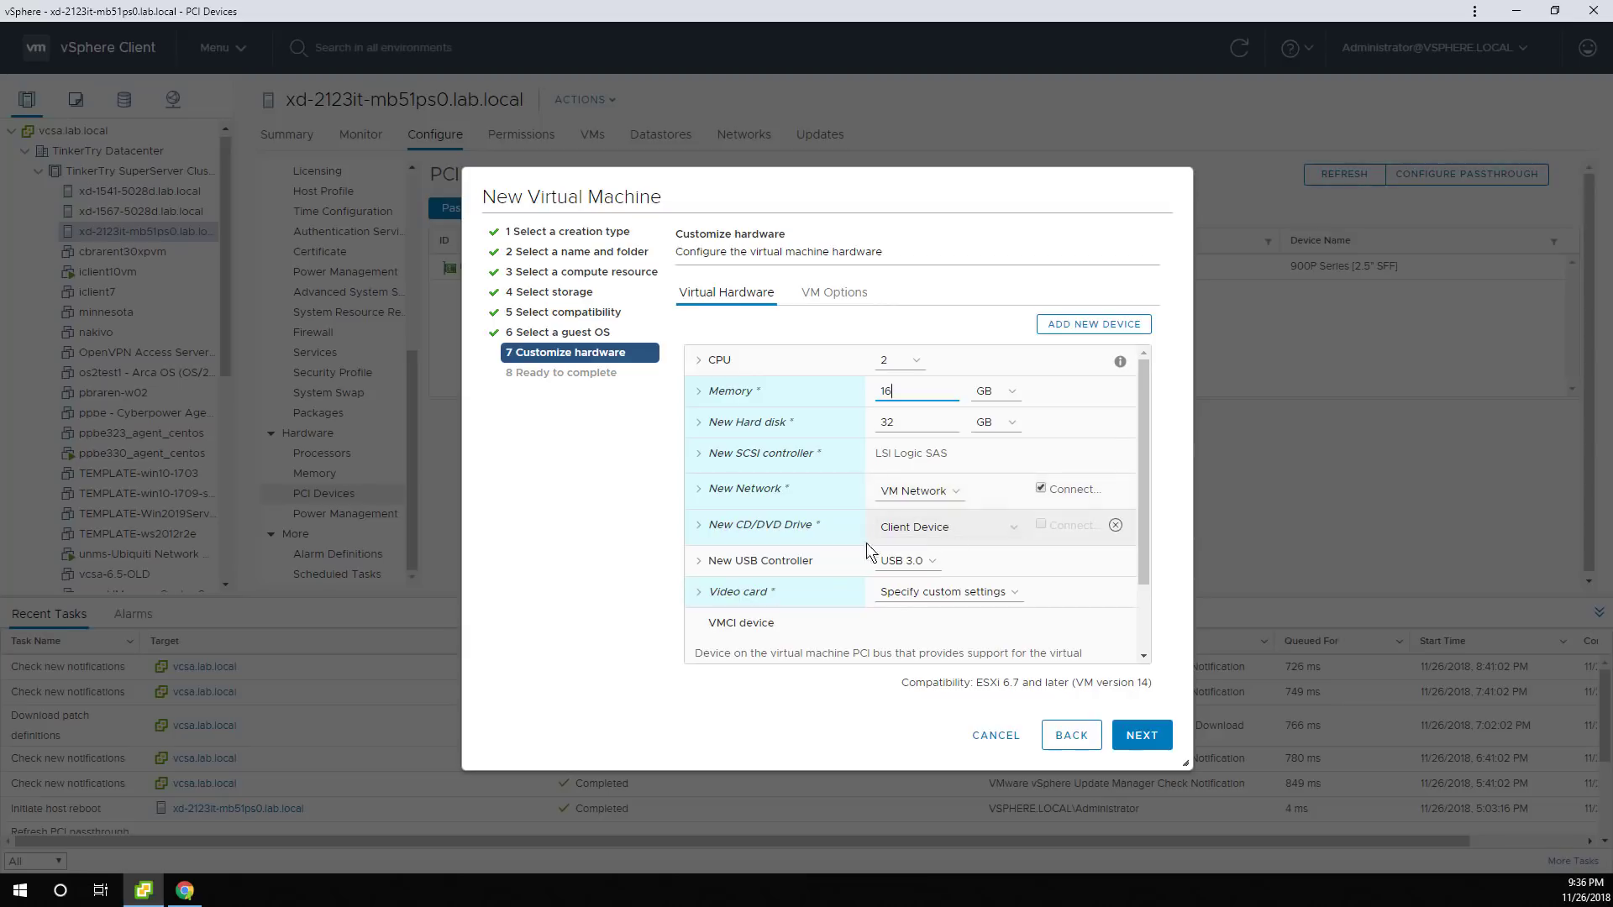
click(917, 535)
click(914, 559)
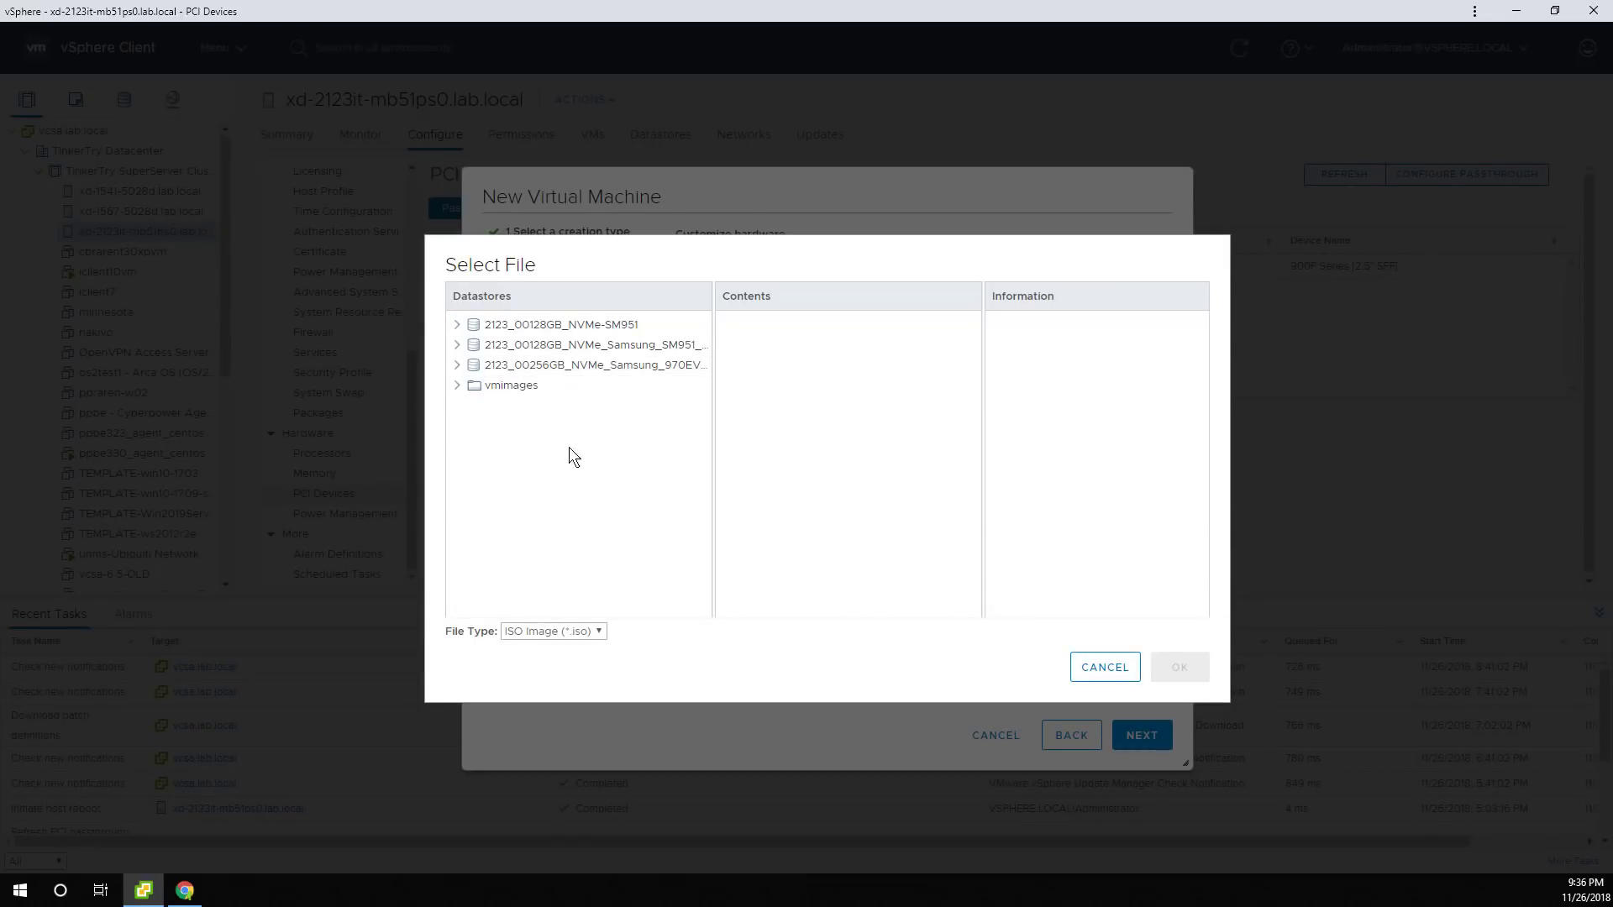
click(528, 364)
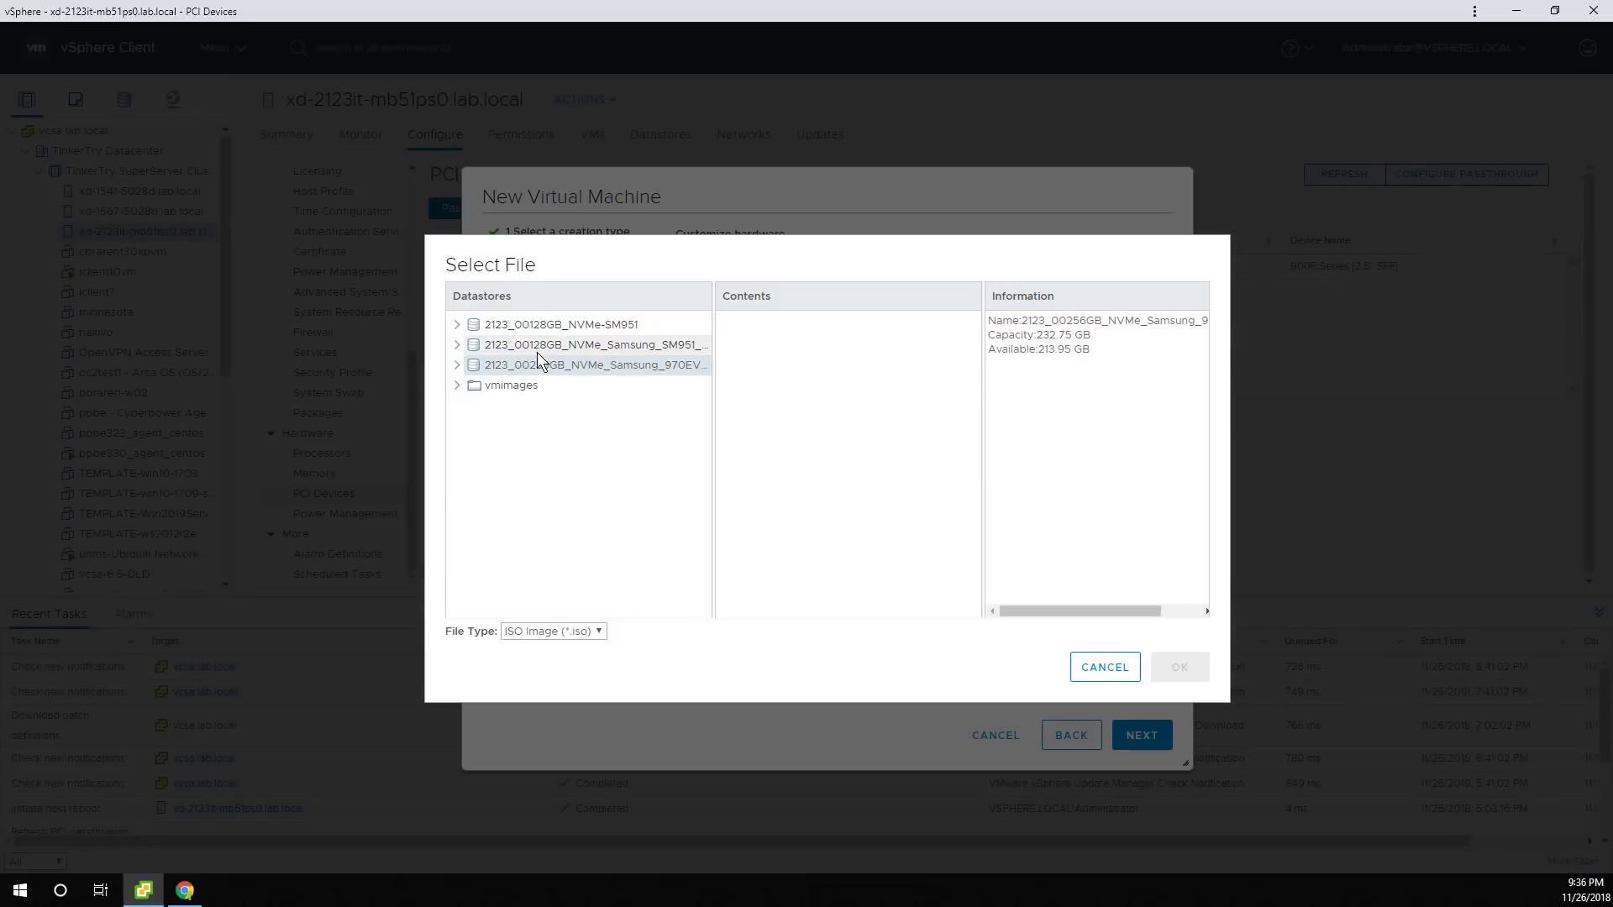
click(537, 349)
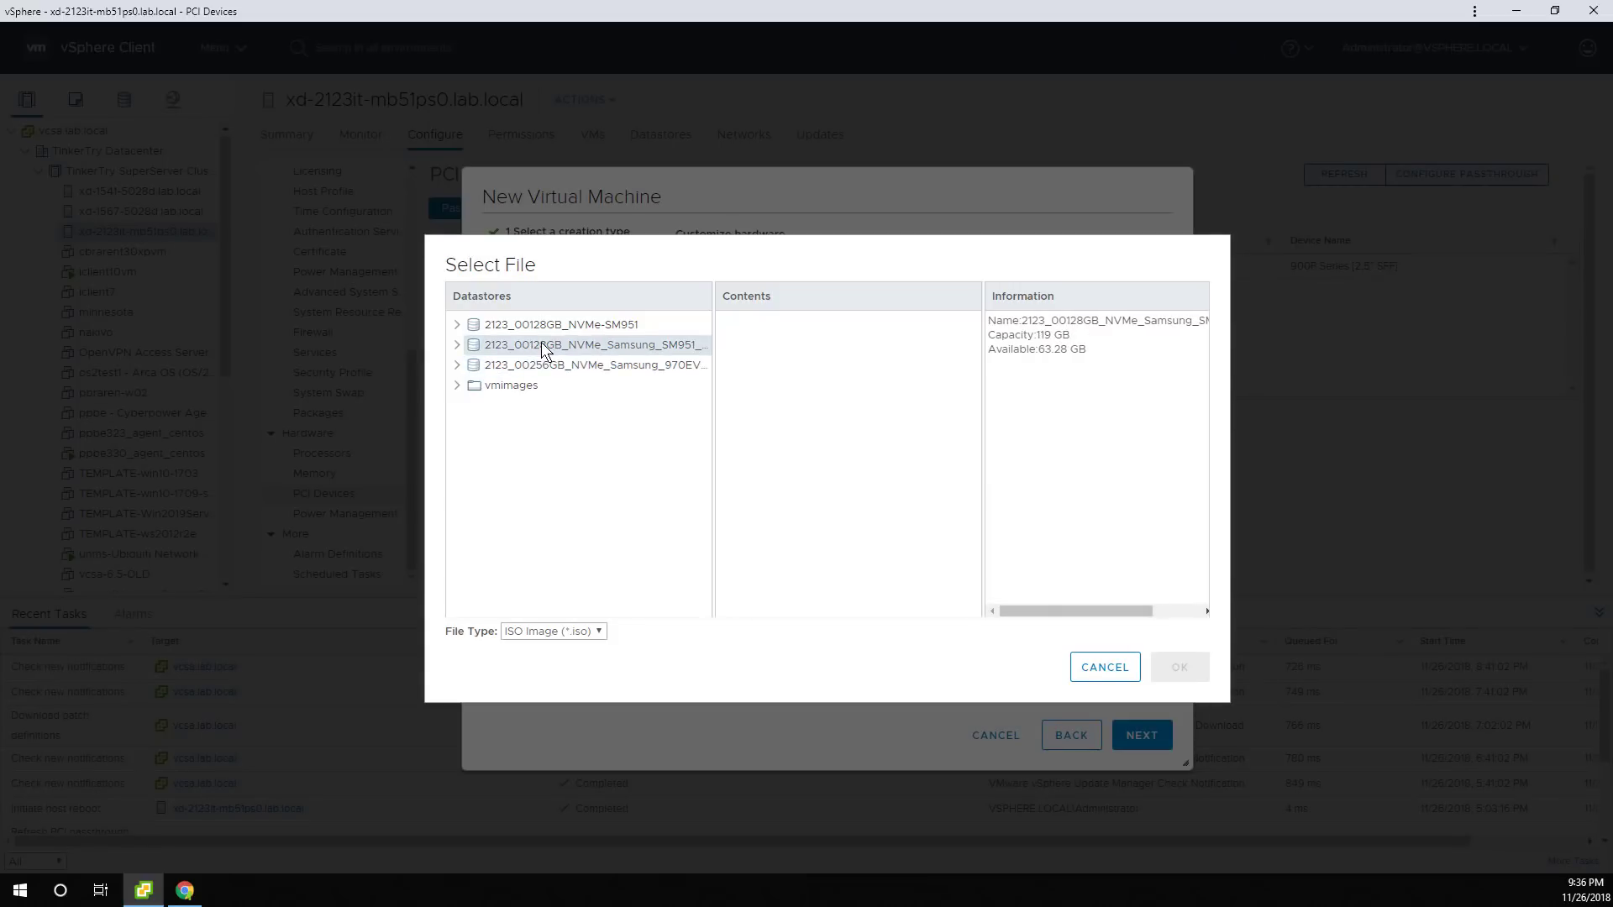
click(546, 329)
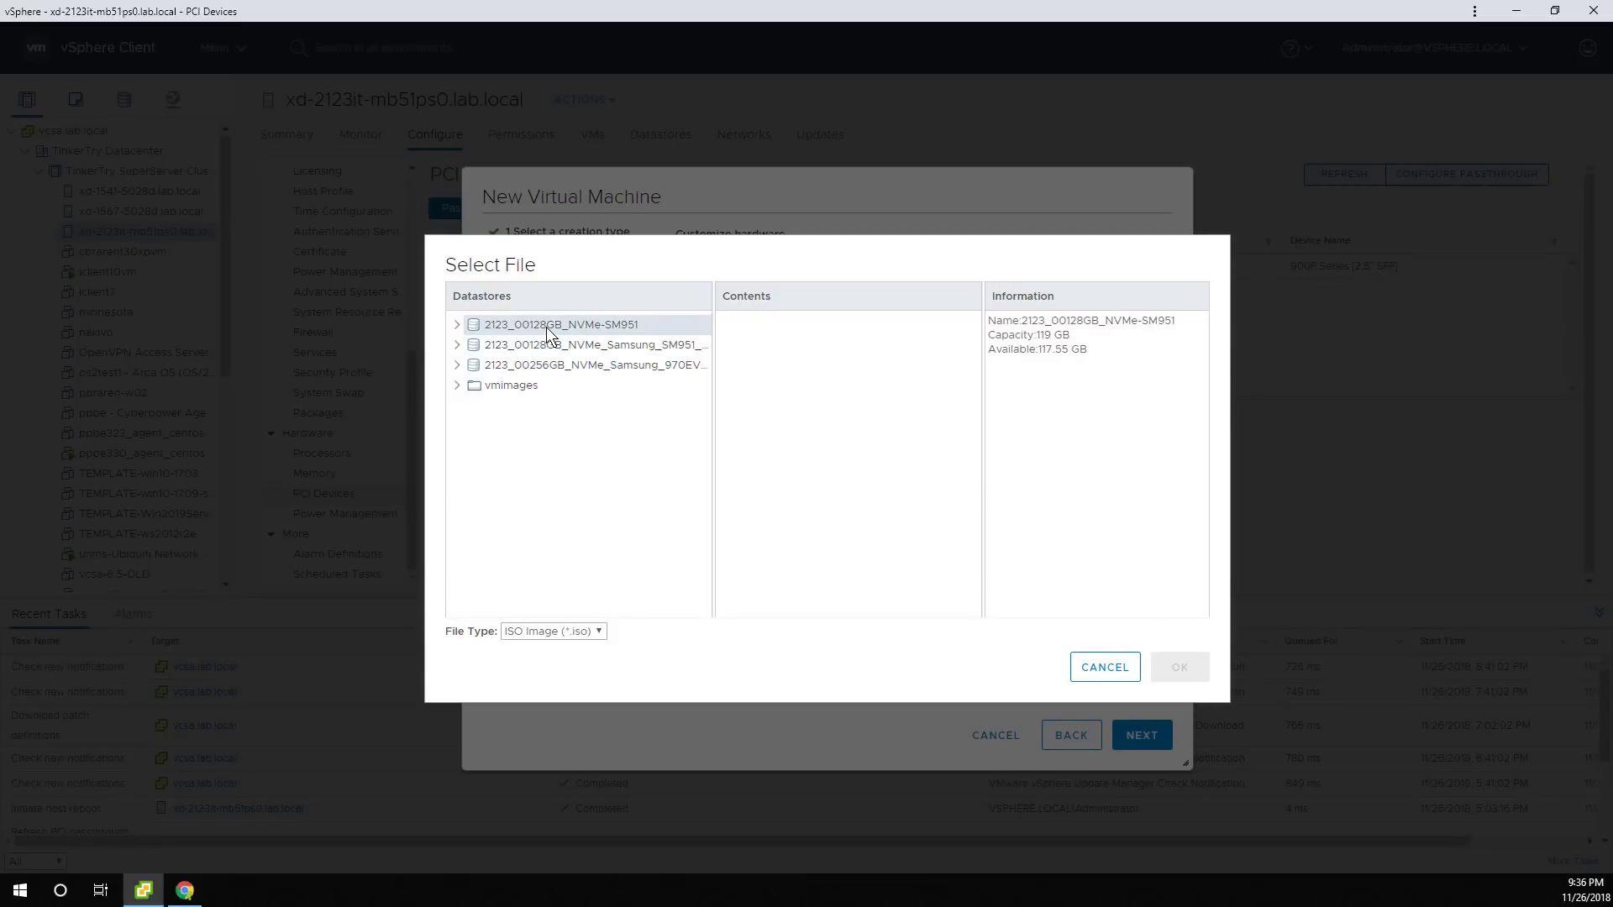
click(519, 386)
click(1106, 682)
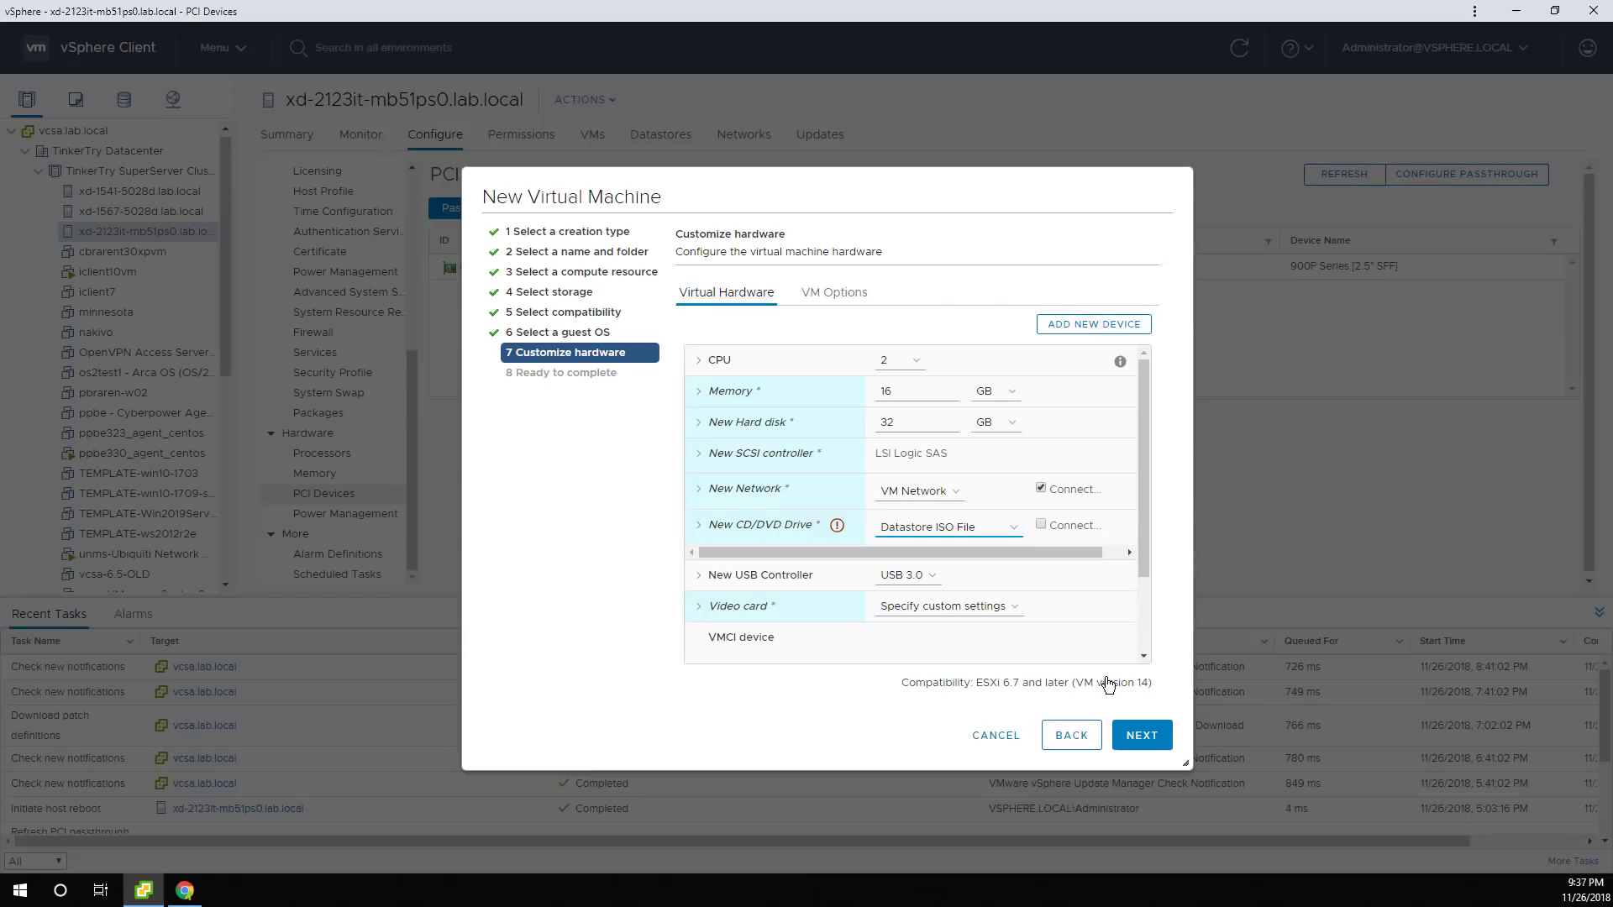
Set the new CD/DVD drive to Client Device and keep VM Network for the adapter.
click(988, 537)
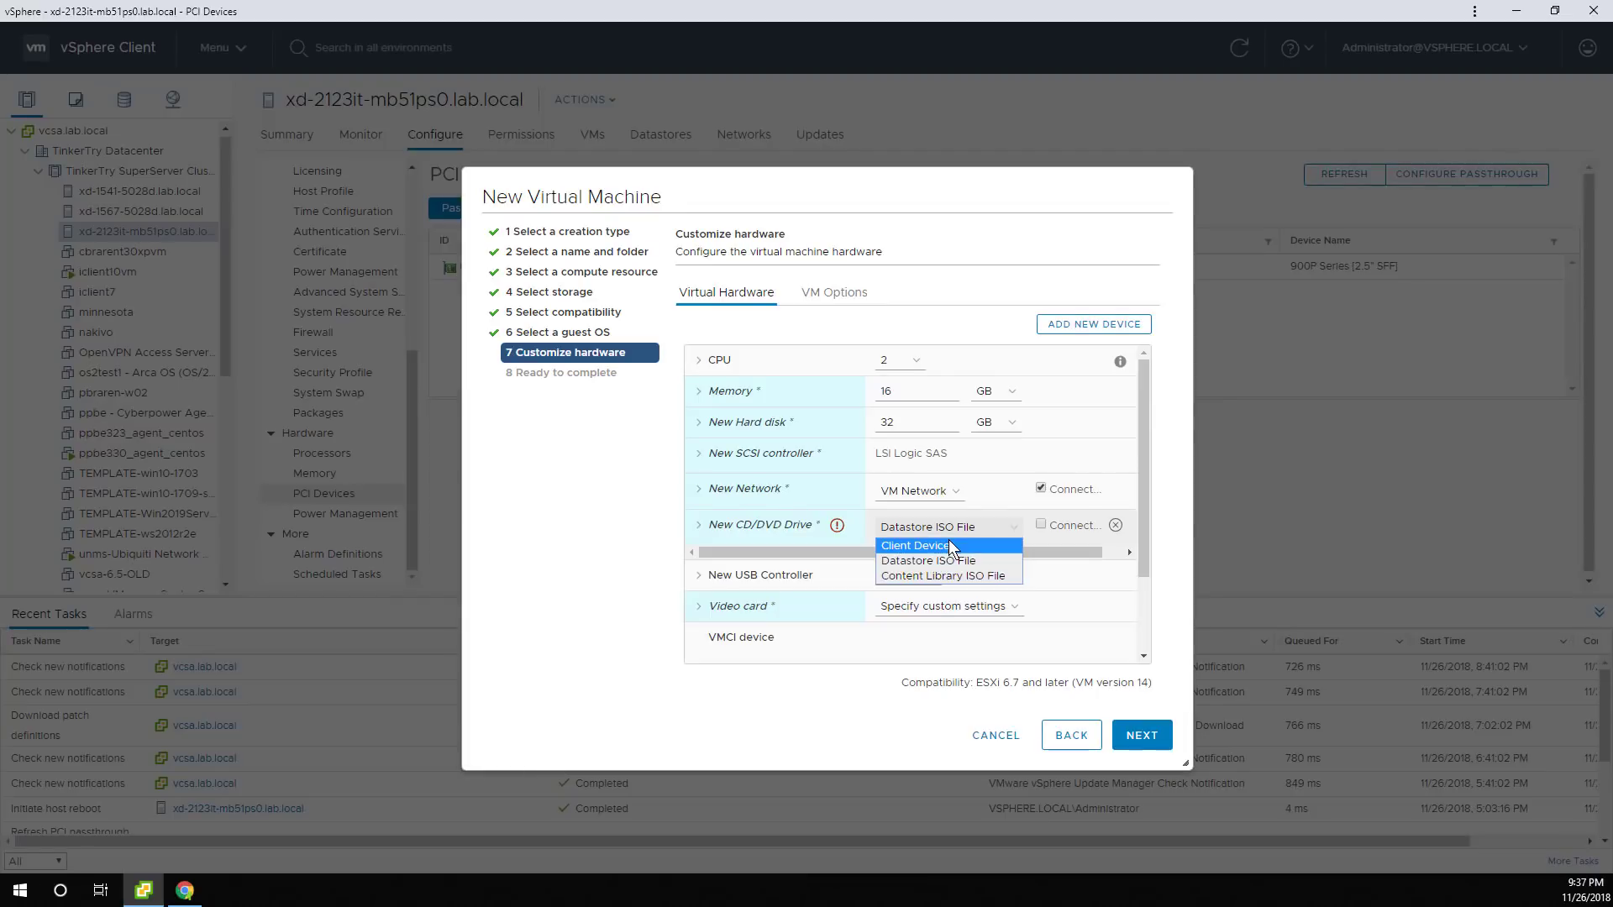
click(946, 546)
scroll(1031, 587, down, 1)
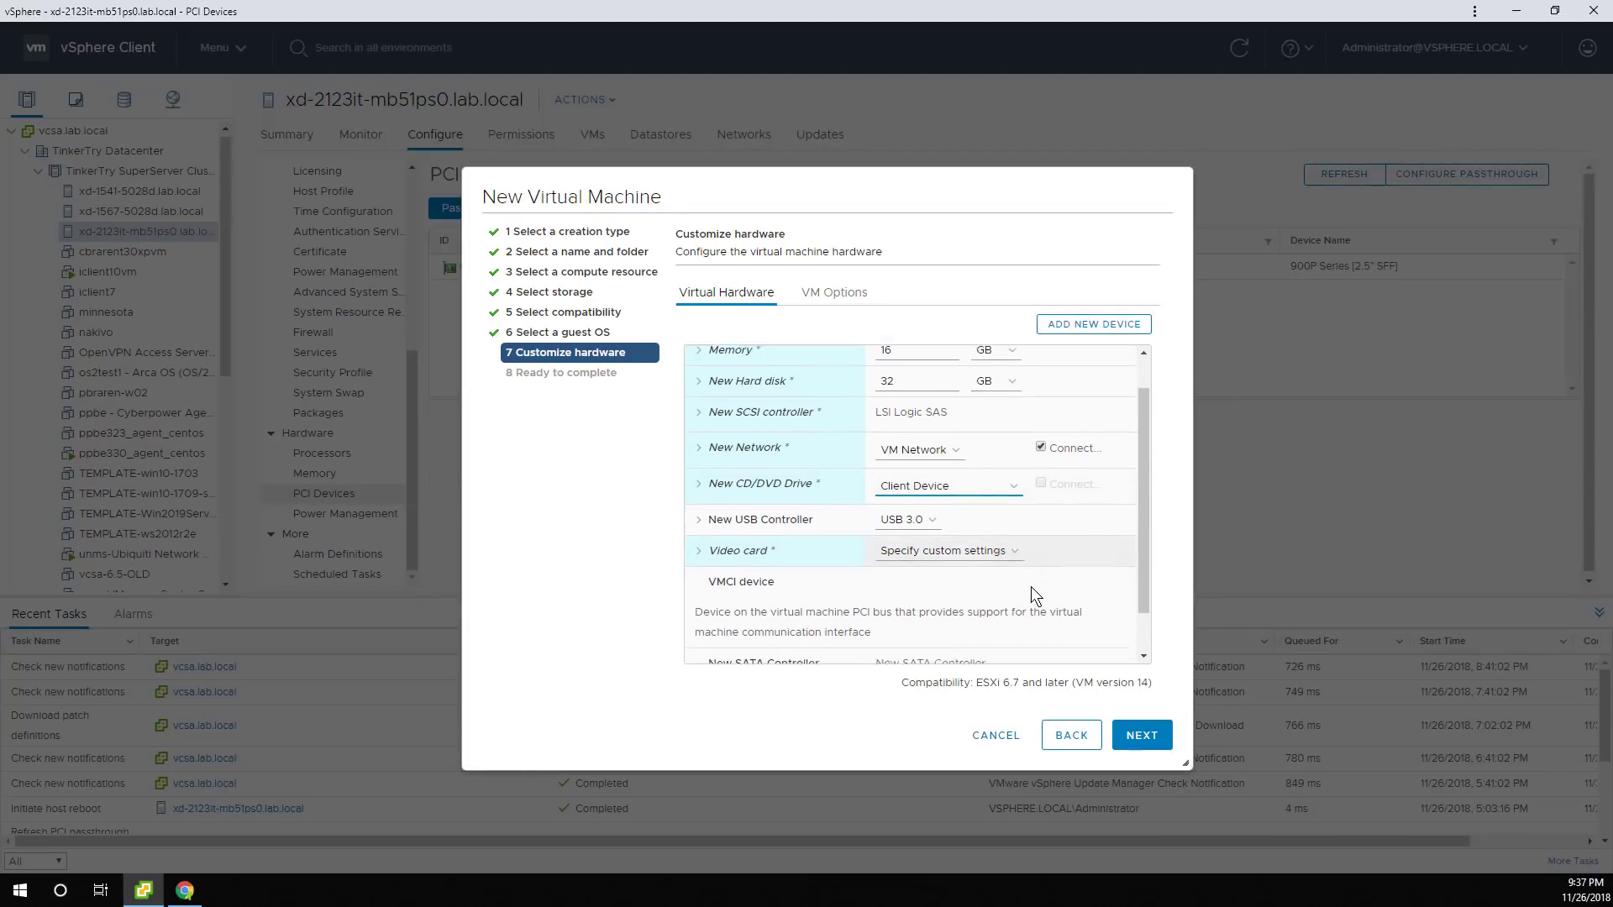
scroll(1035, 588, down, 1)
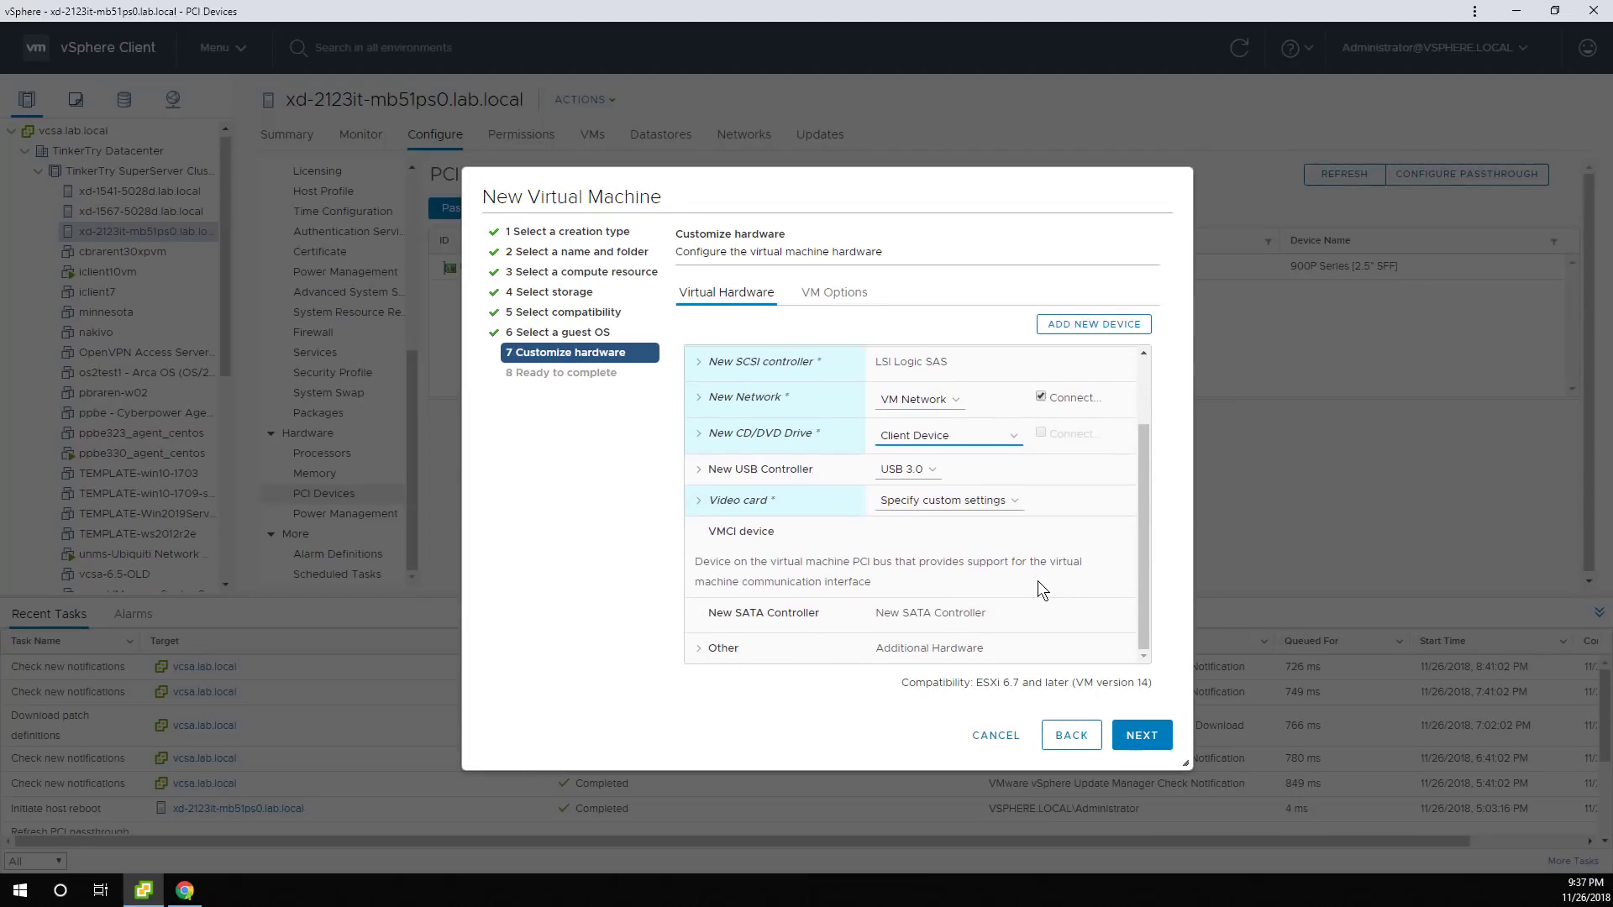
scroll(1030, 574, up, 2)
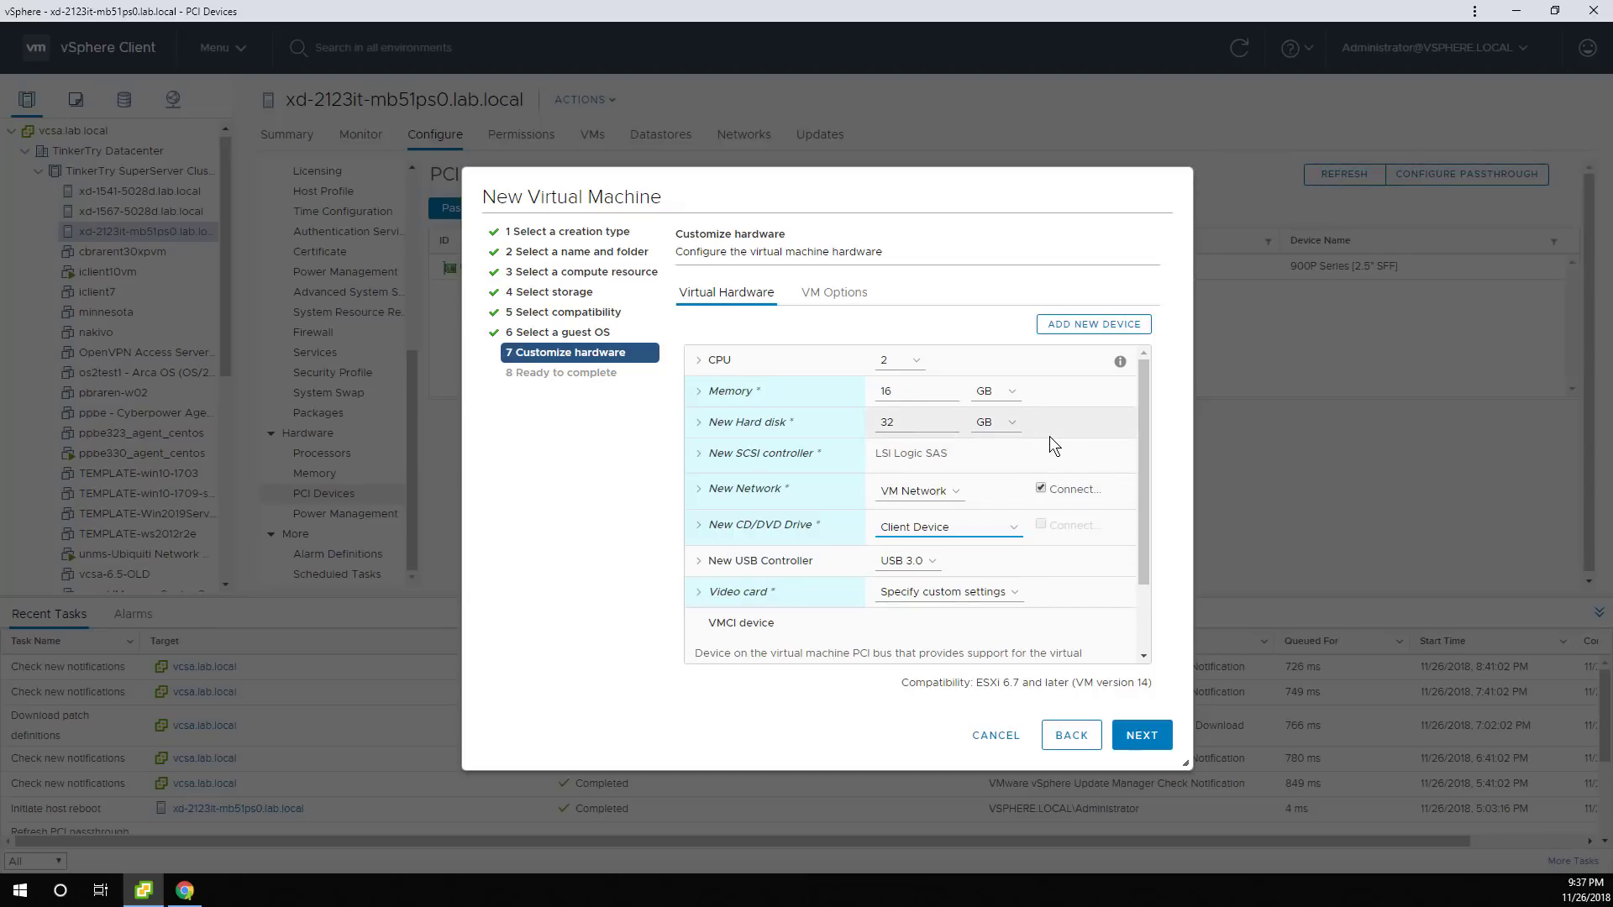
click(958, 492)
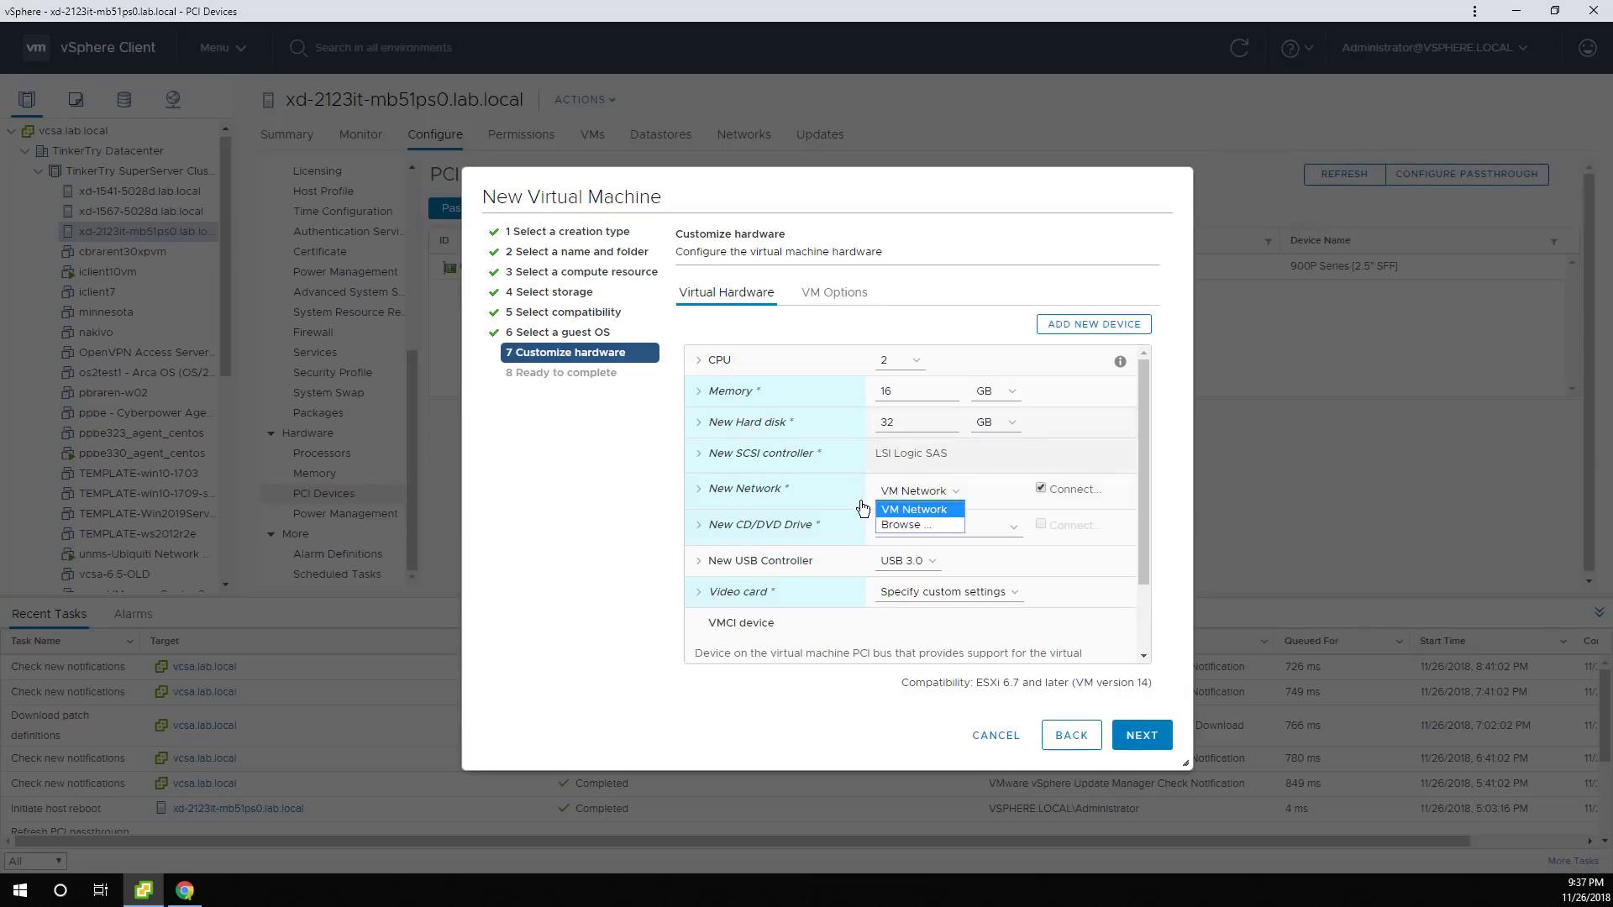
click(1176, 491)
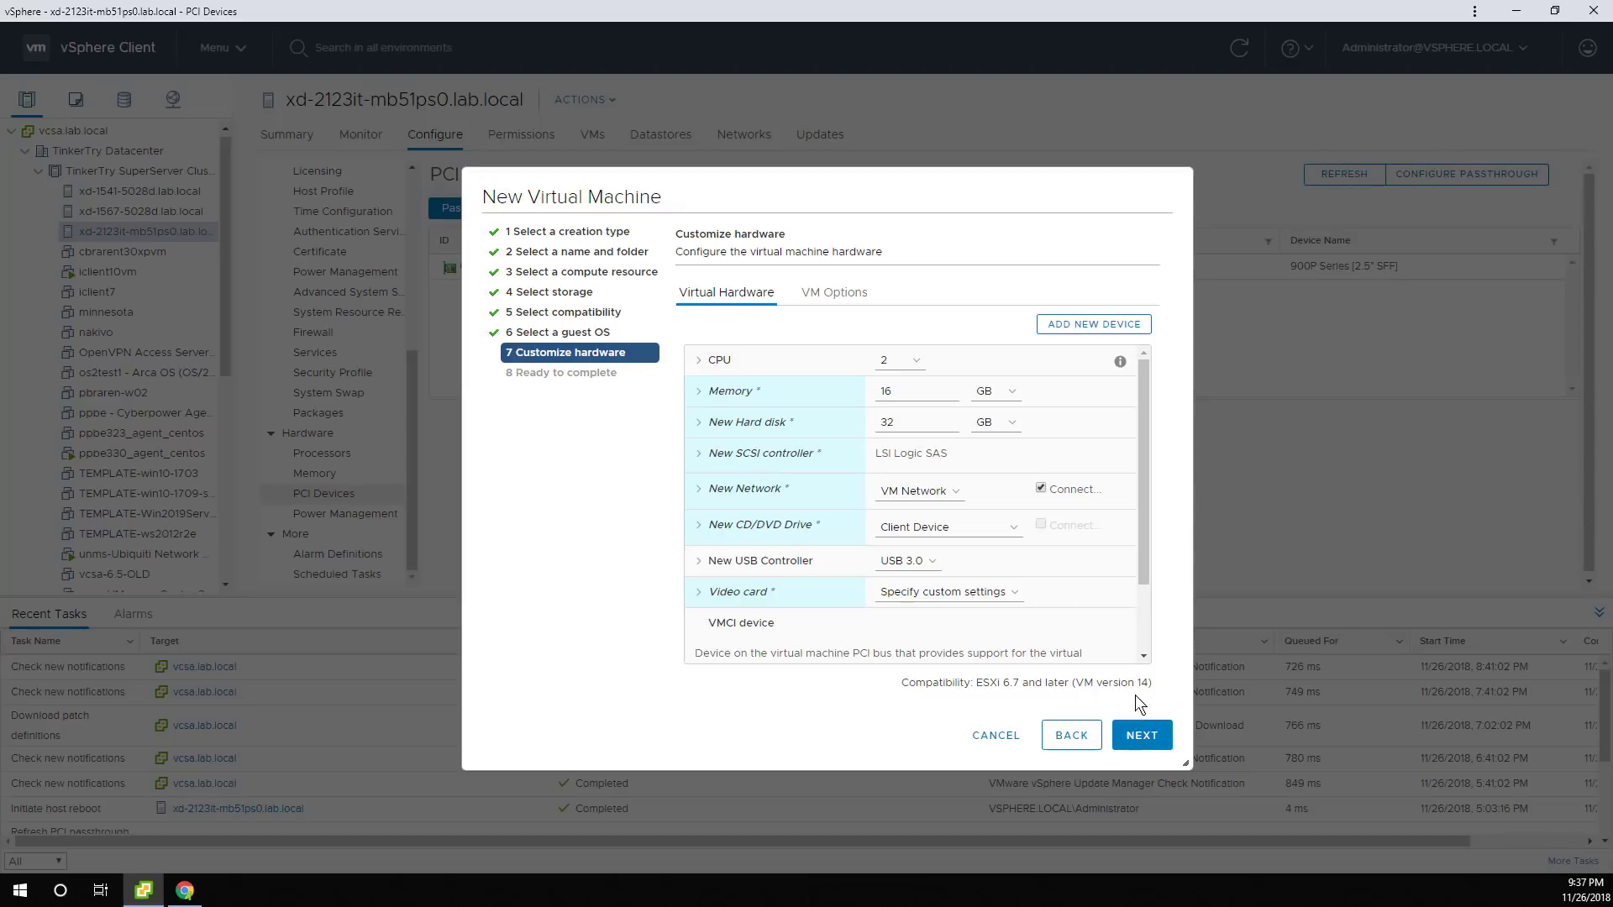
Review the VM summary, including the E1000E adapter, and finish creating the VM.
click(1143, 736)
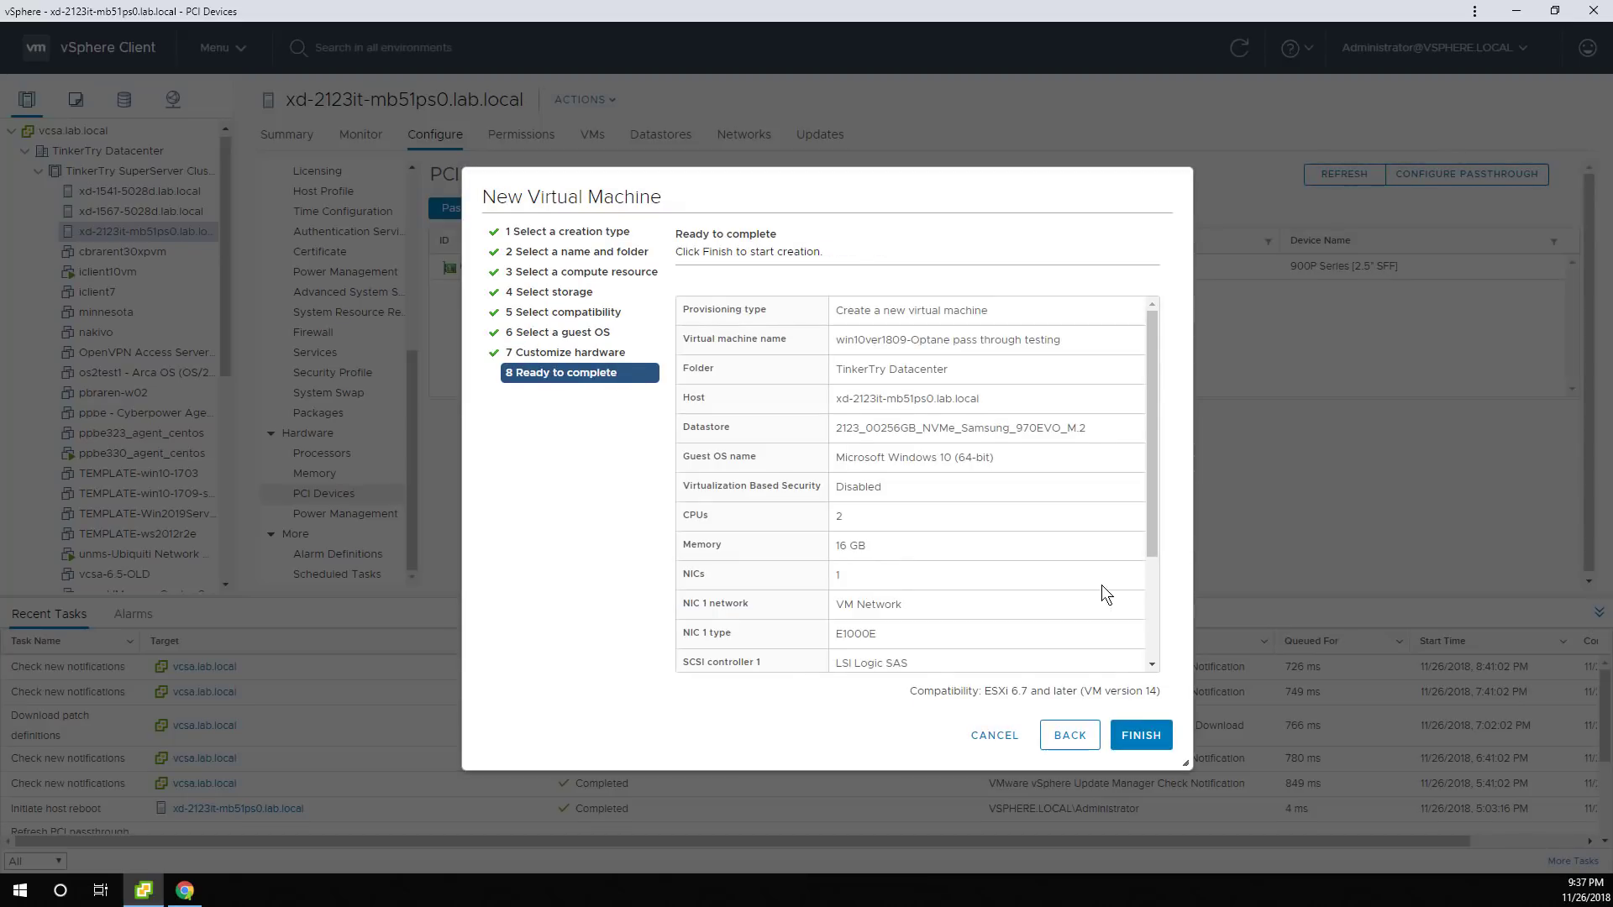
scroll(1102, 588, down, 3)
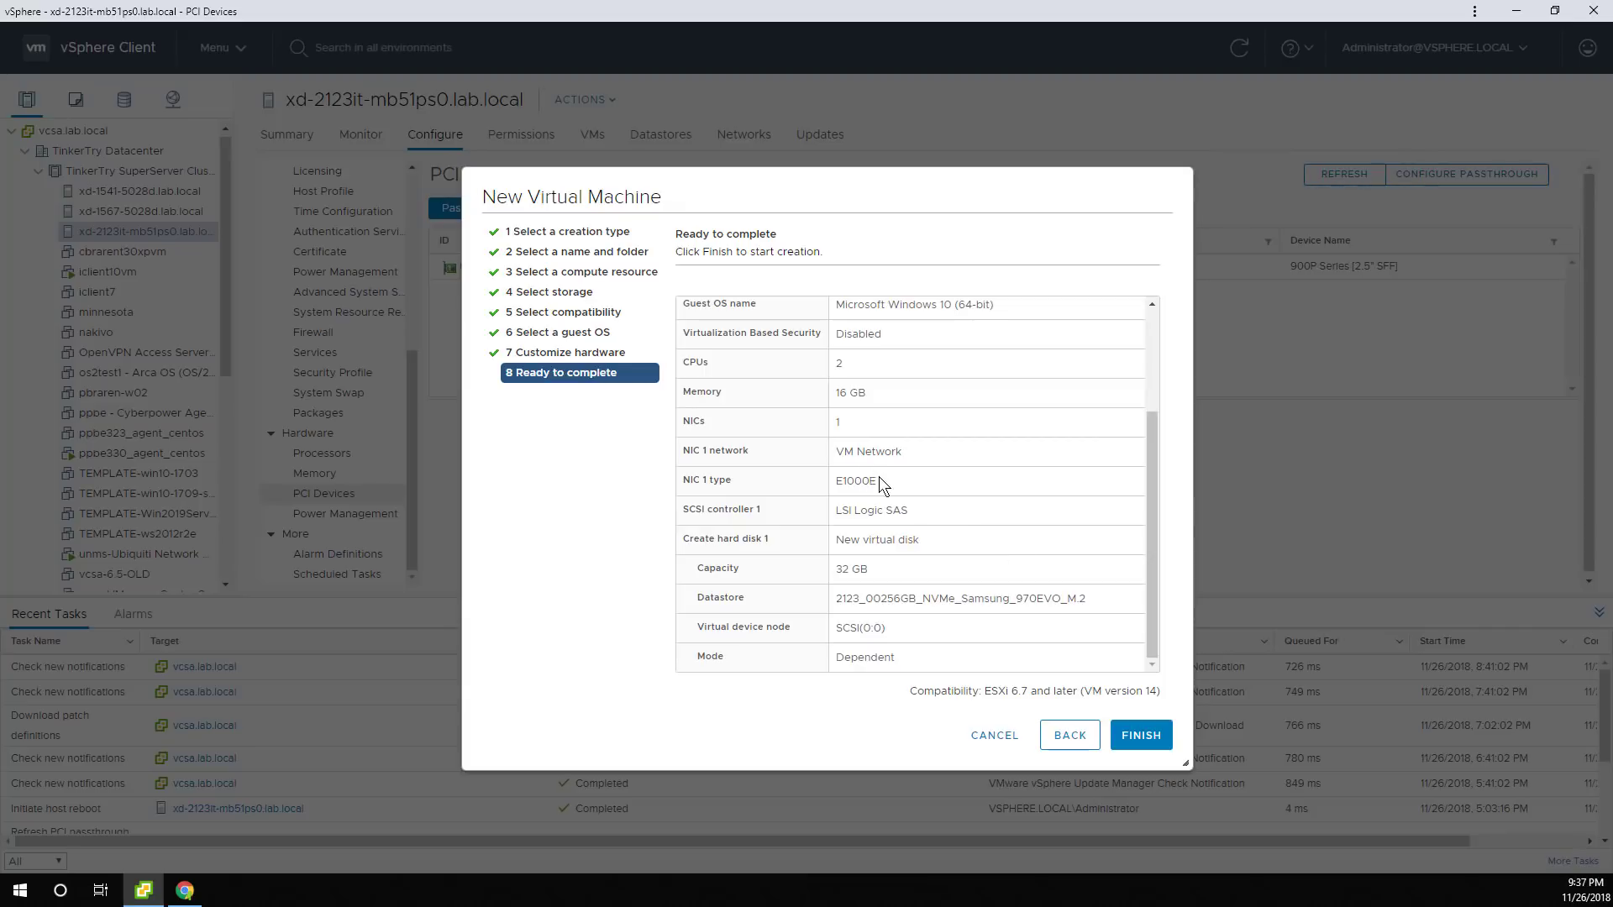
drag(879, 477, 855, 470)
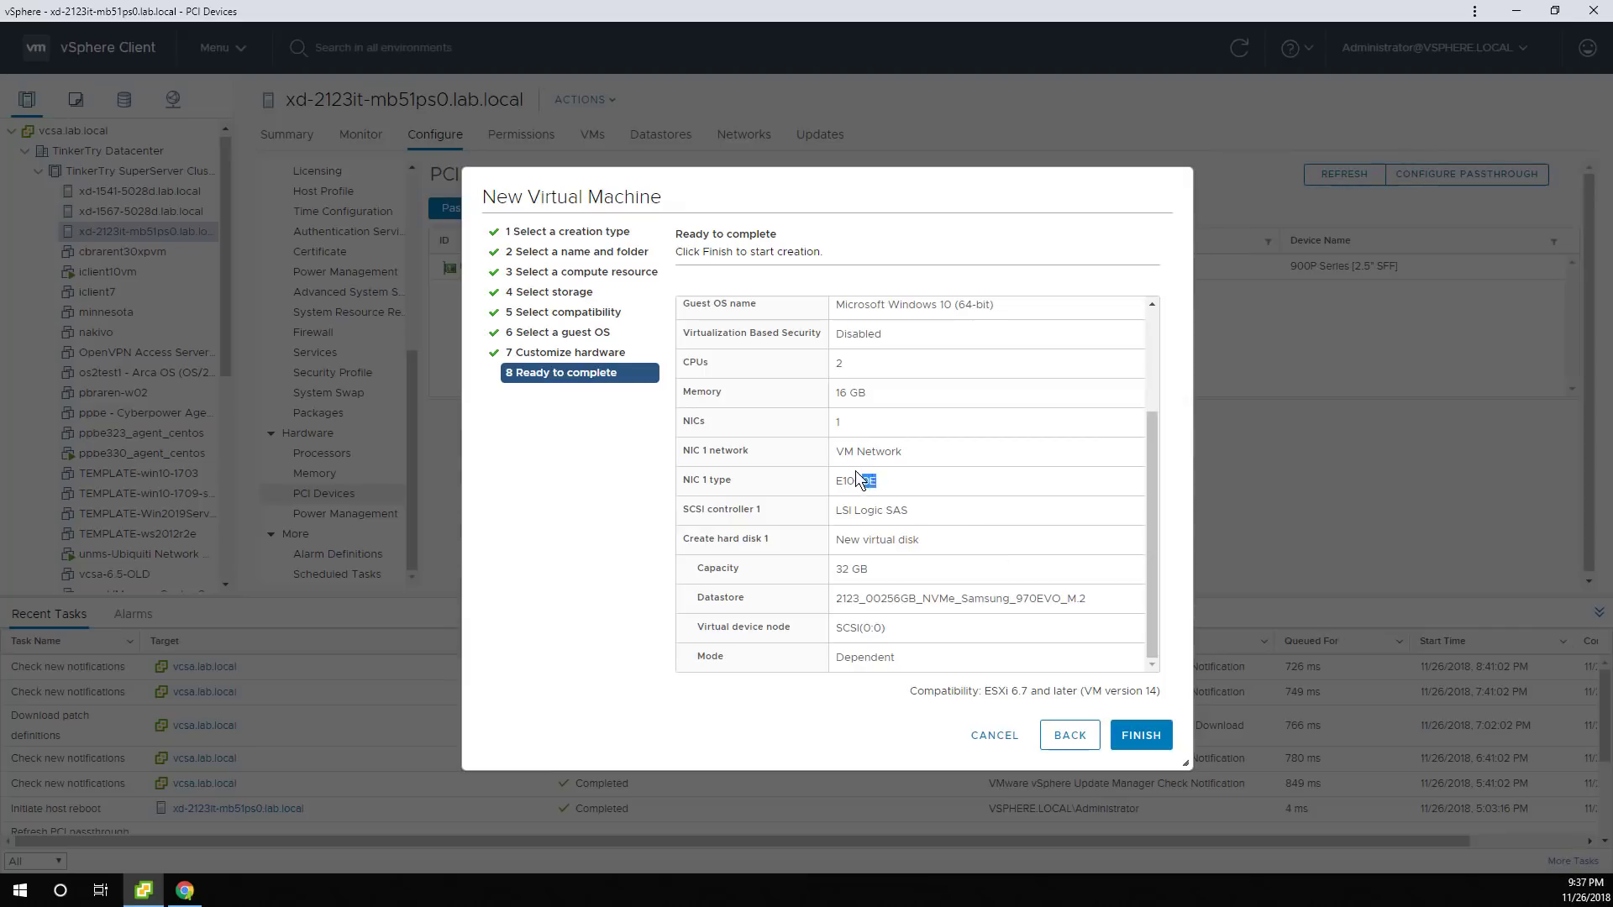
click(1144, 735)
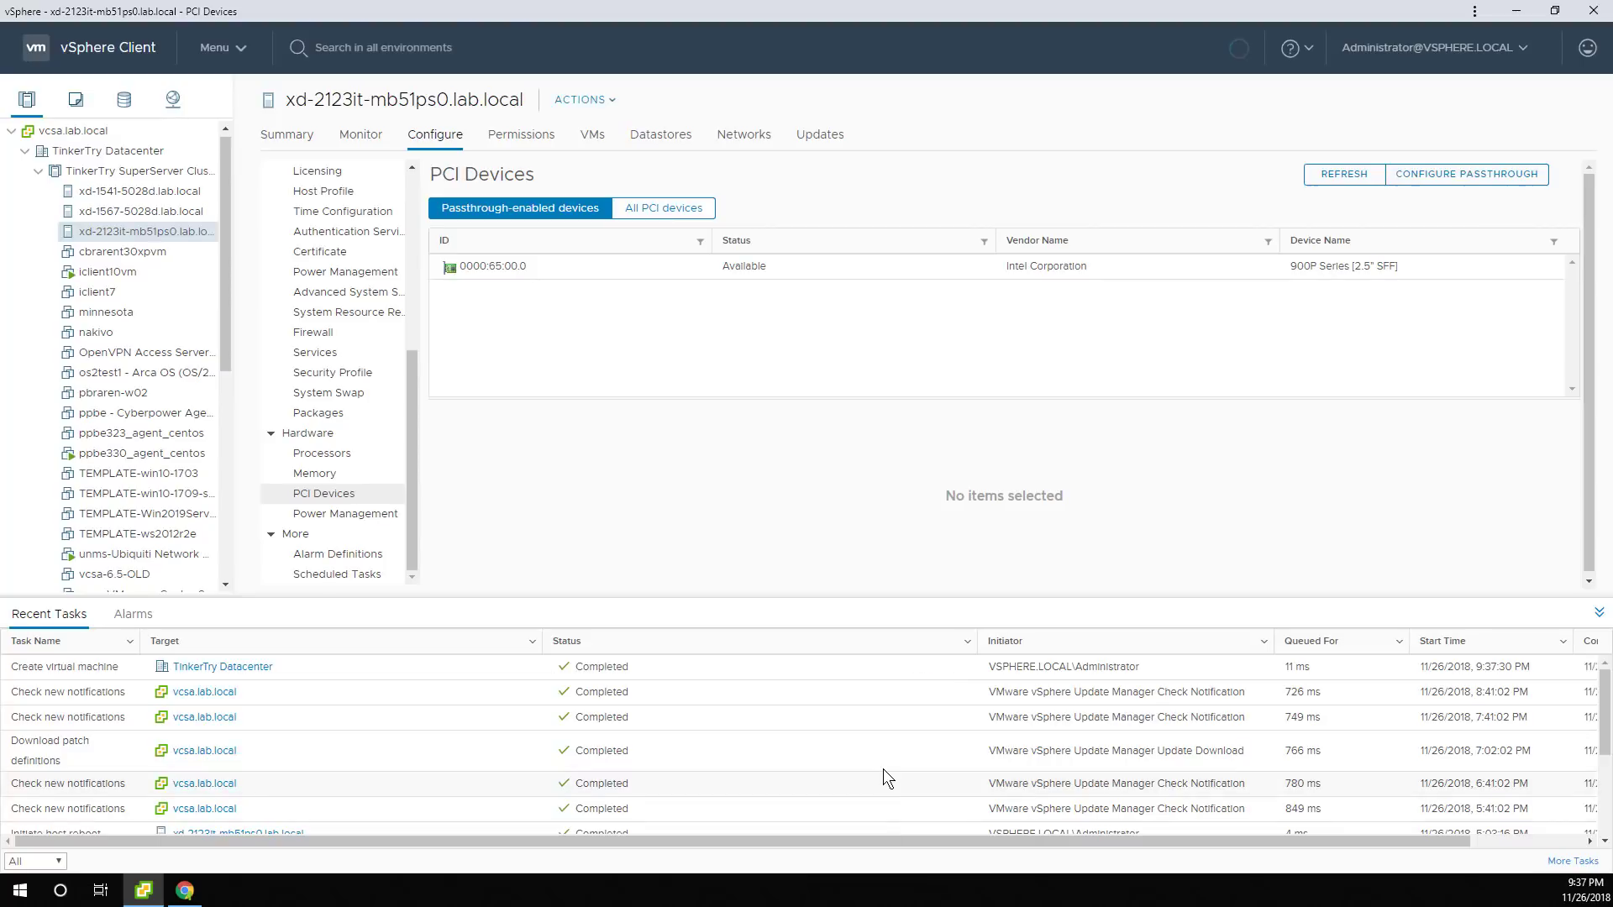
Create a folder named ISO on the 2123_00128GB_NVMe-SM951 datastore and open it.
click(123, 99)
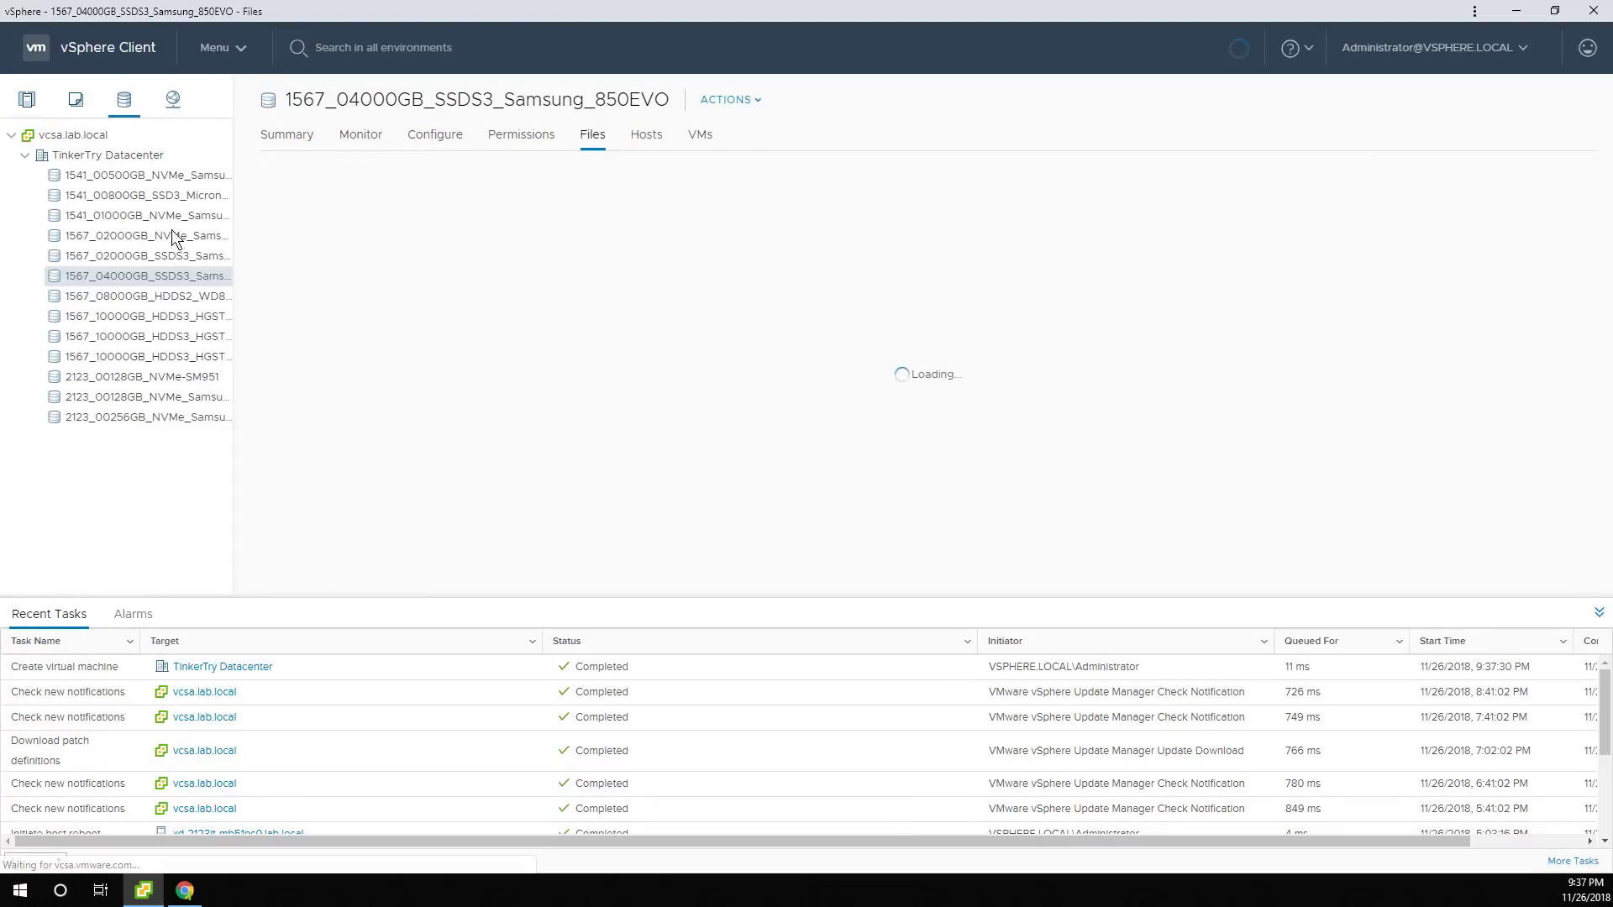
drag(235, 385, 390, 387)
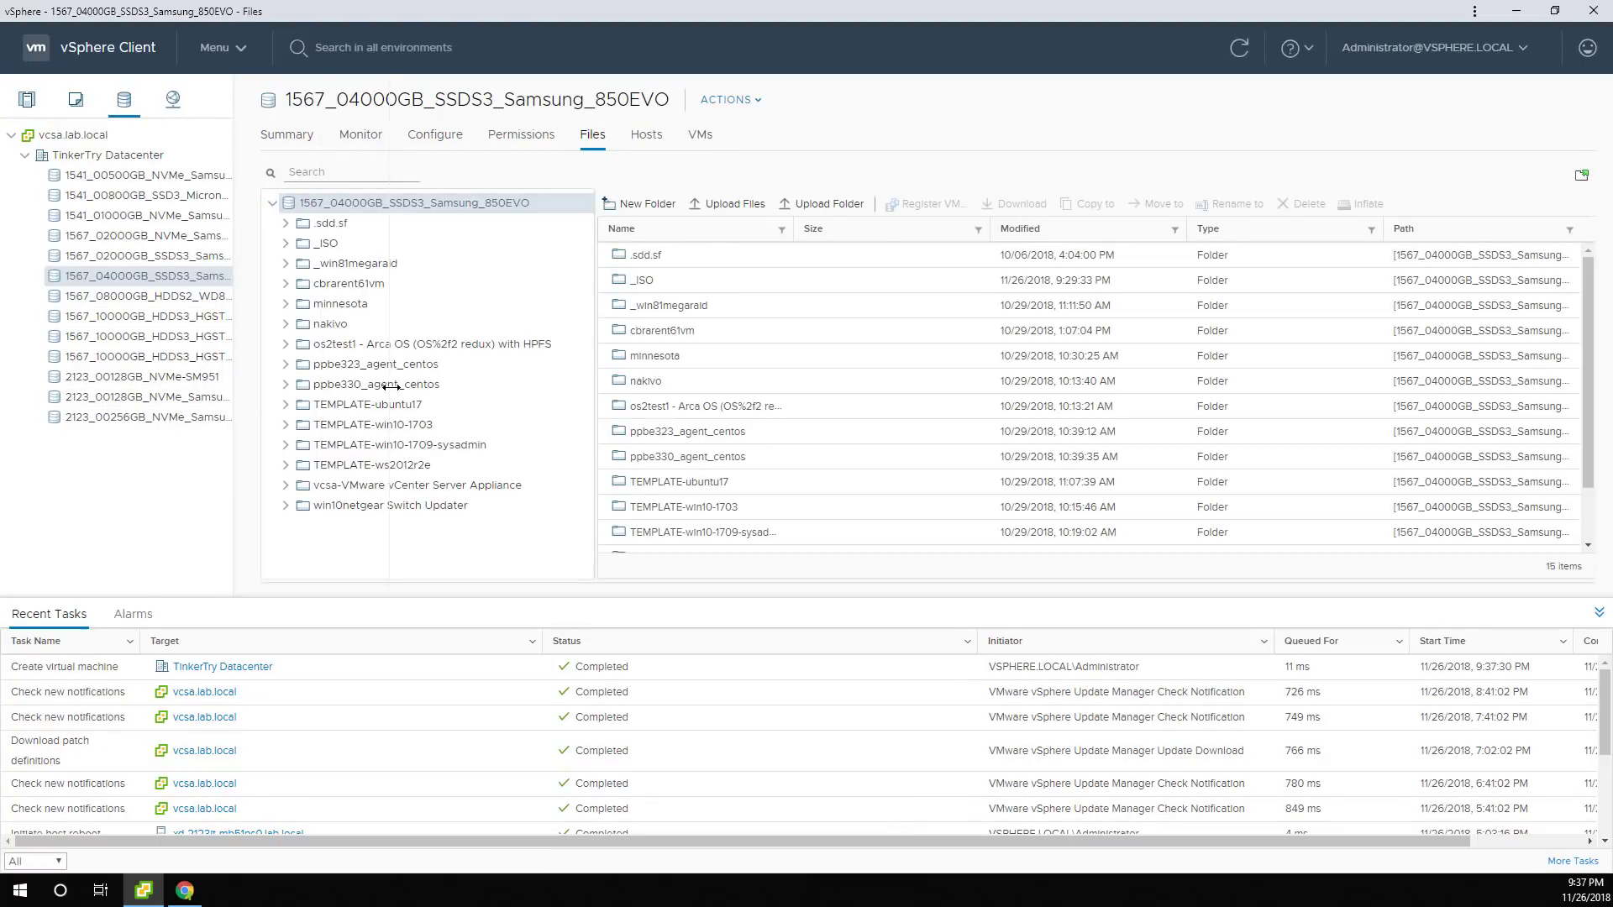
click(114, 376)
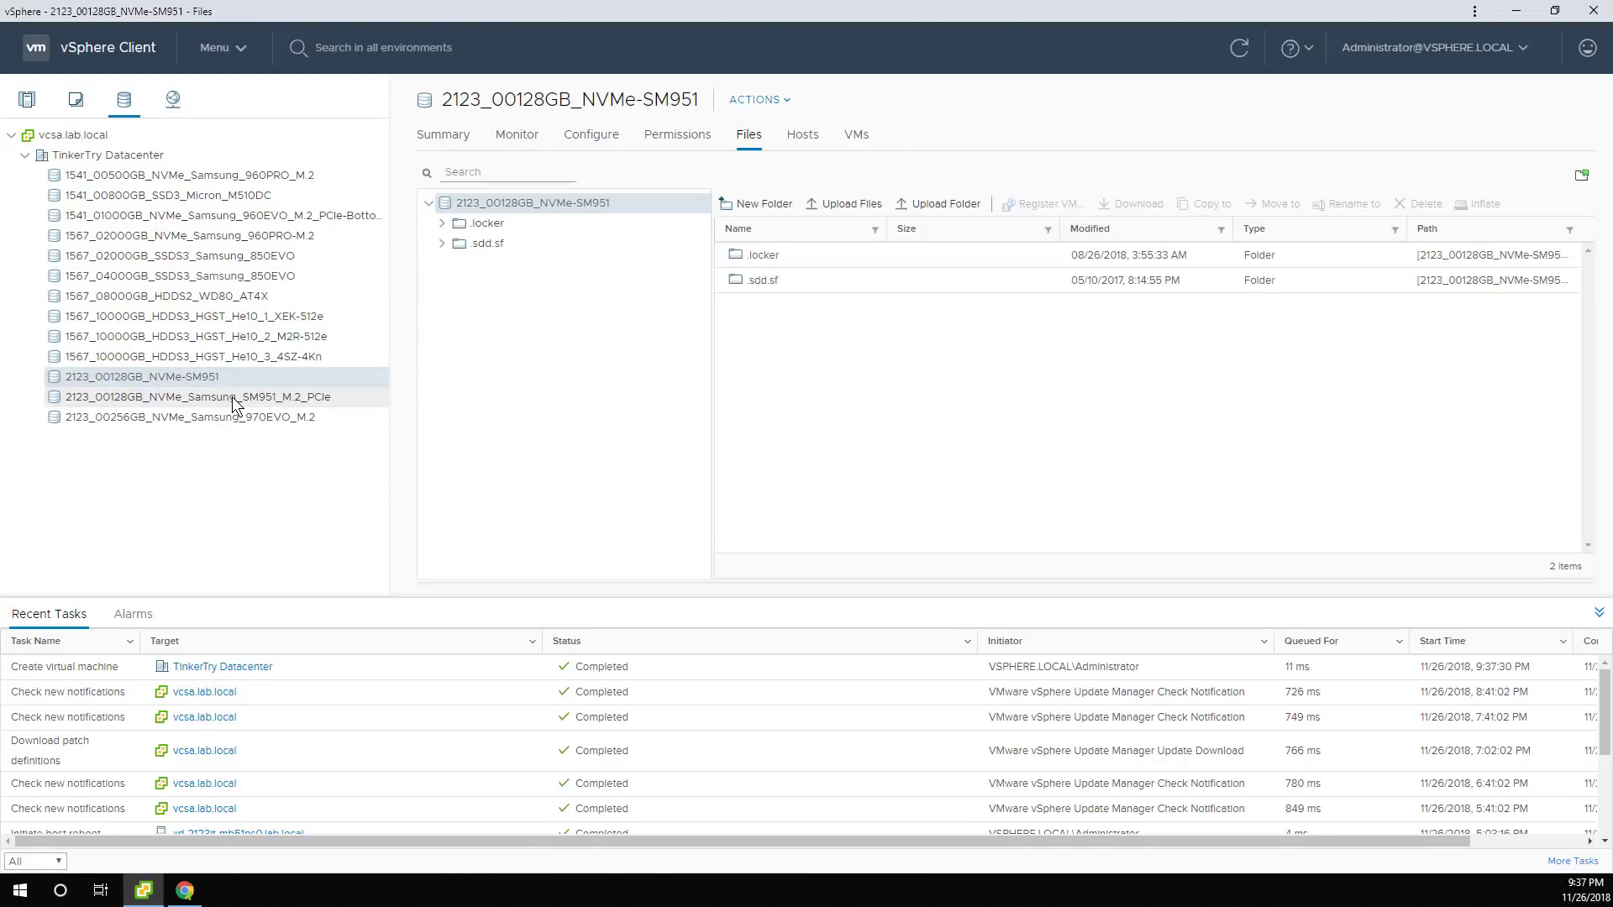
click(773, 206)
text(ISO)
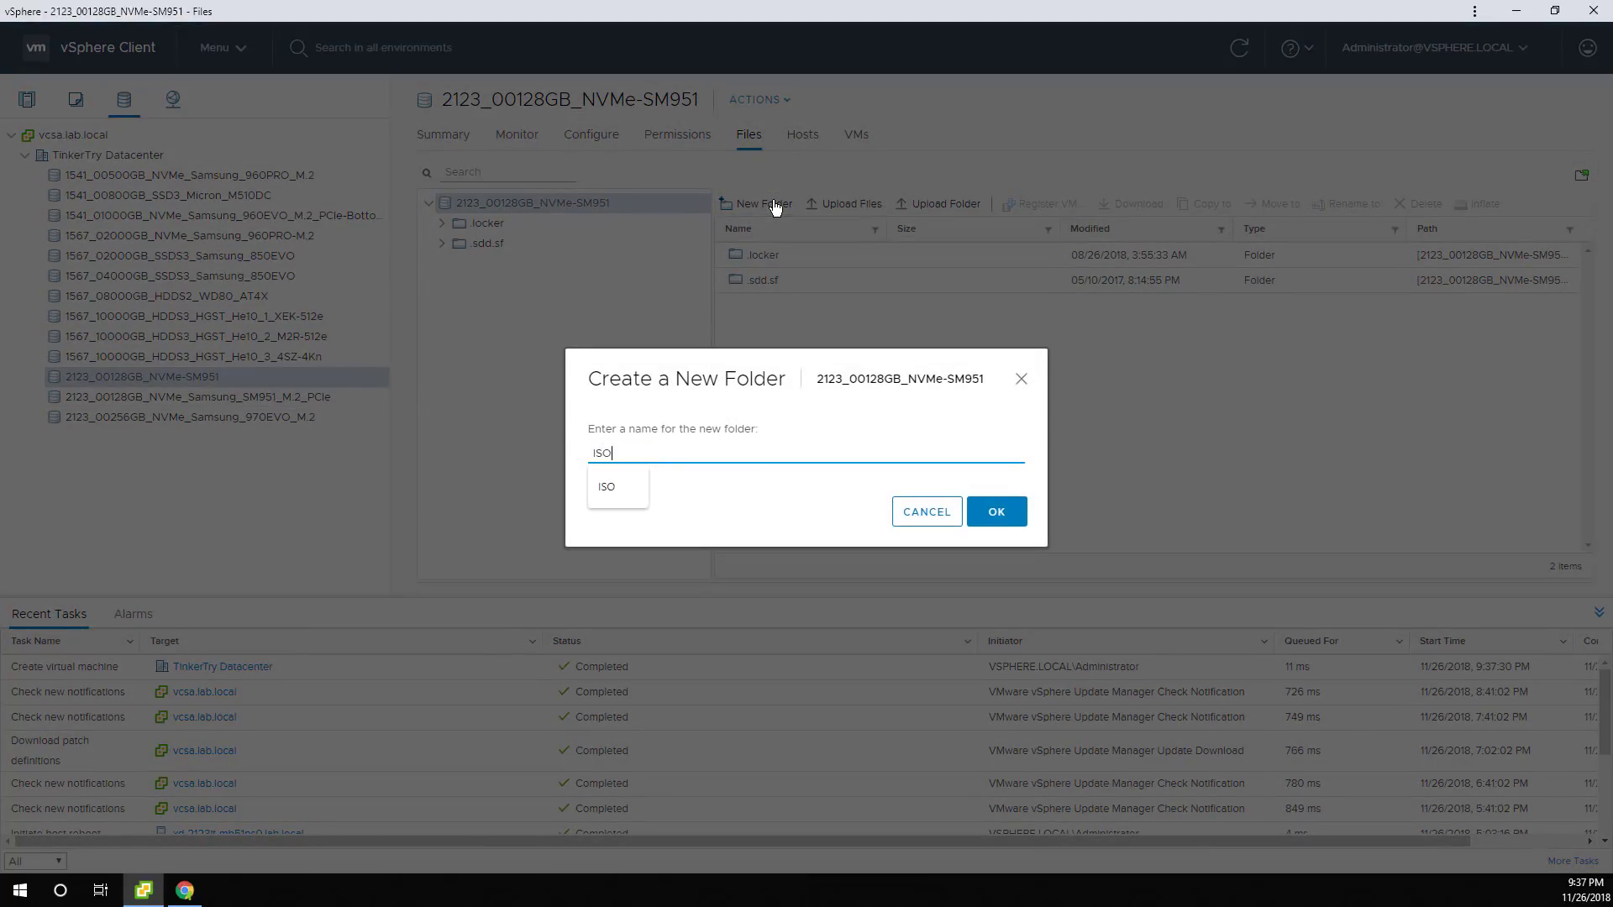
click(982, 512)
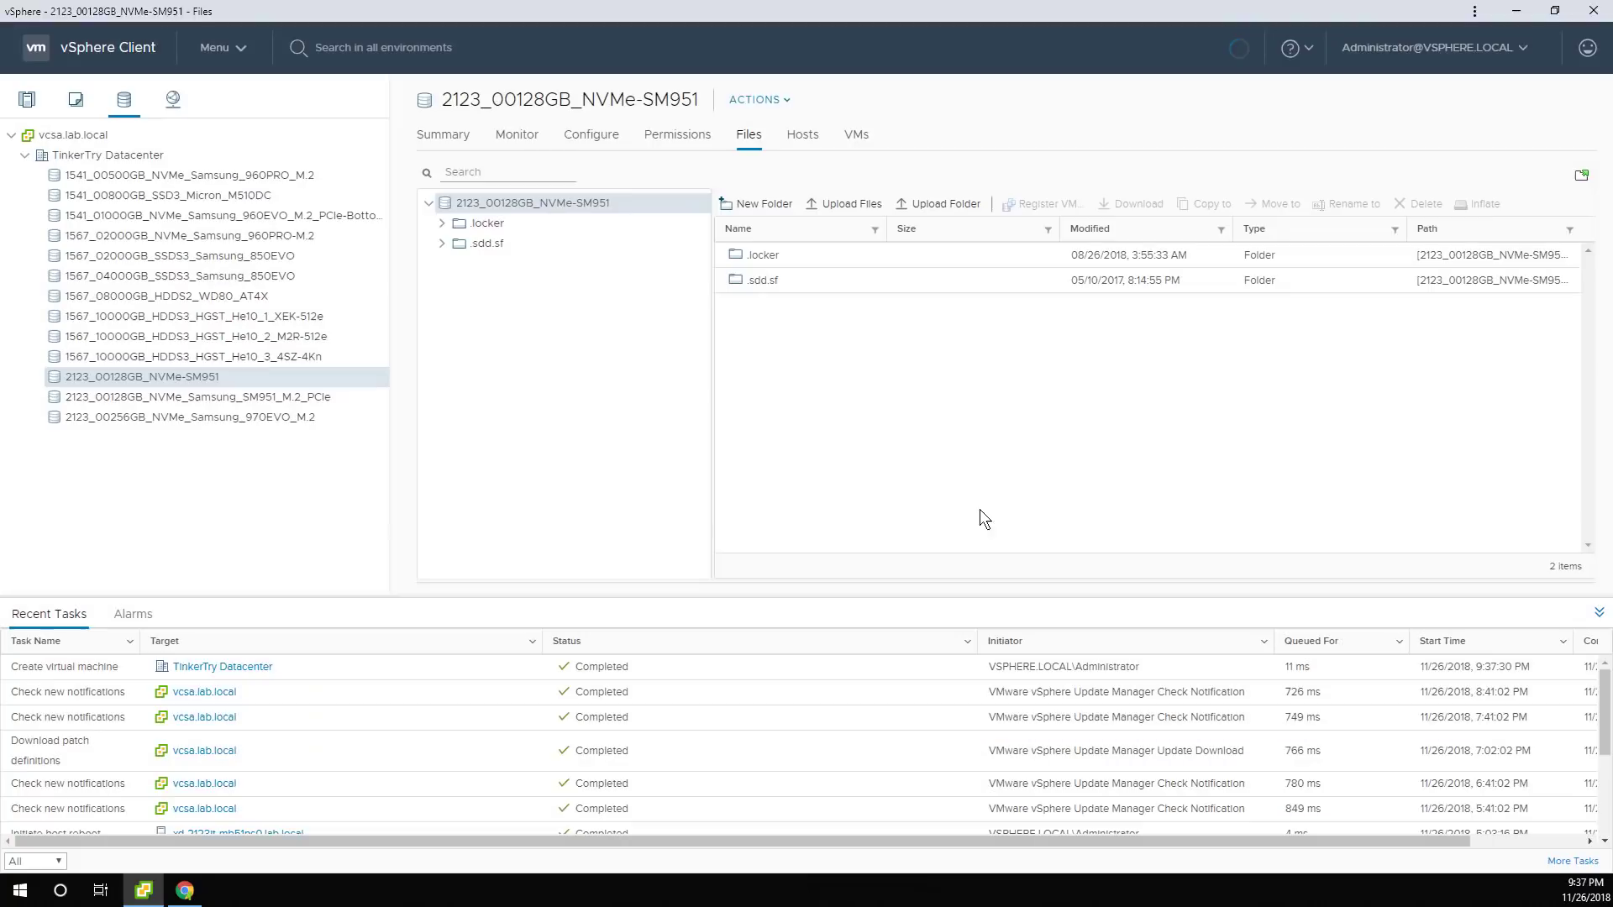
double_click(770, 308)
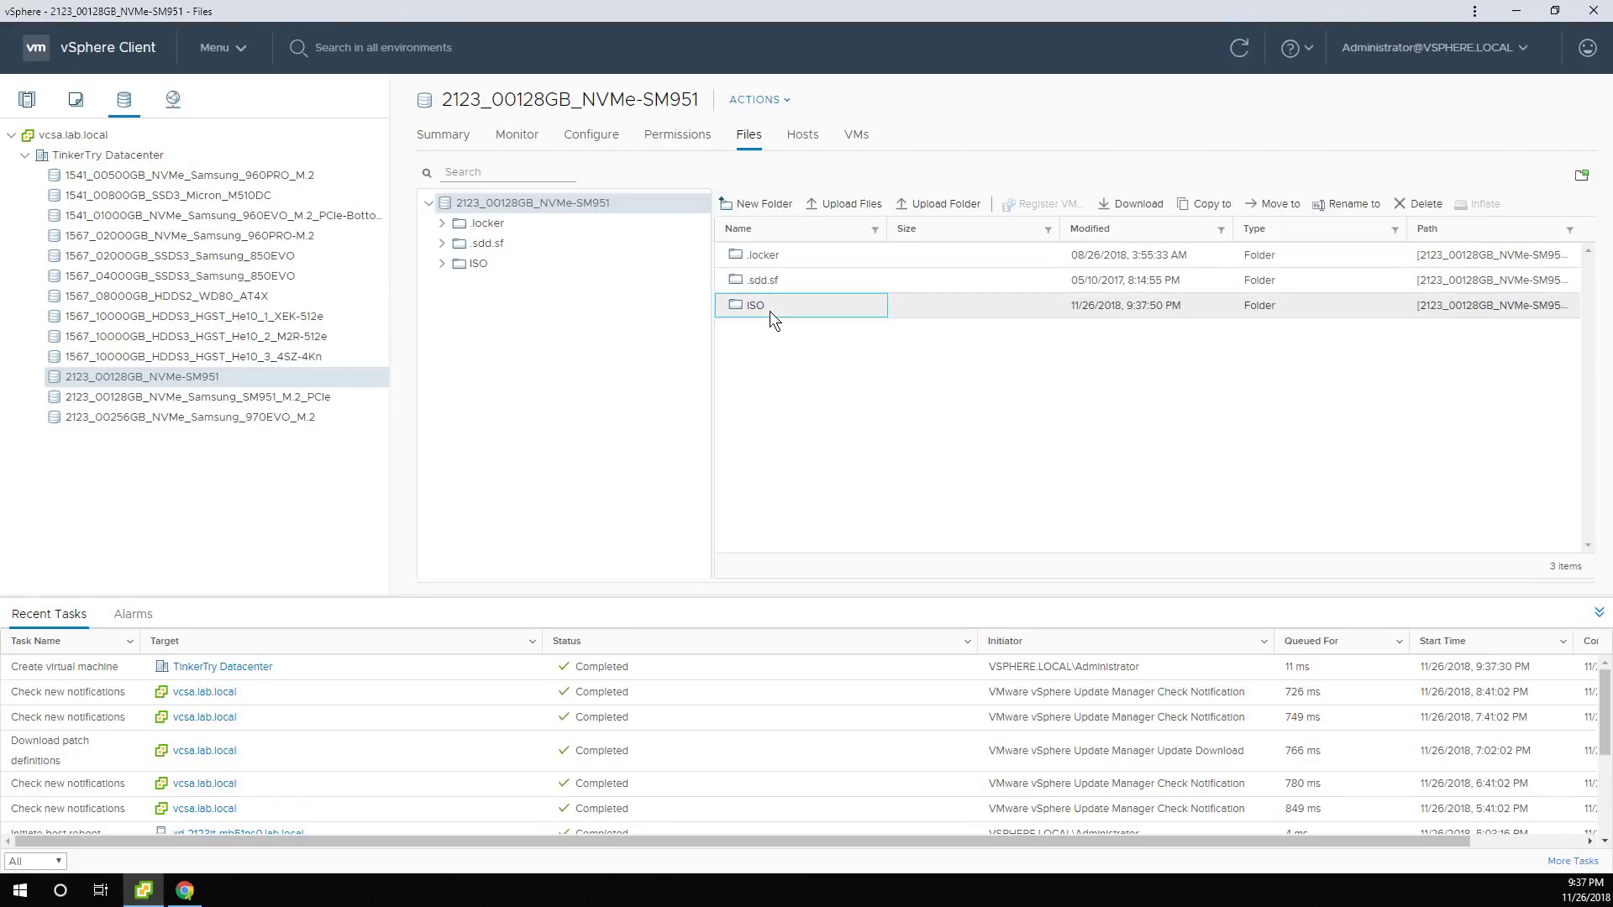
Upload Windows-1809-creation-tool.iso into the ISO folder.
click(851, 208)
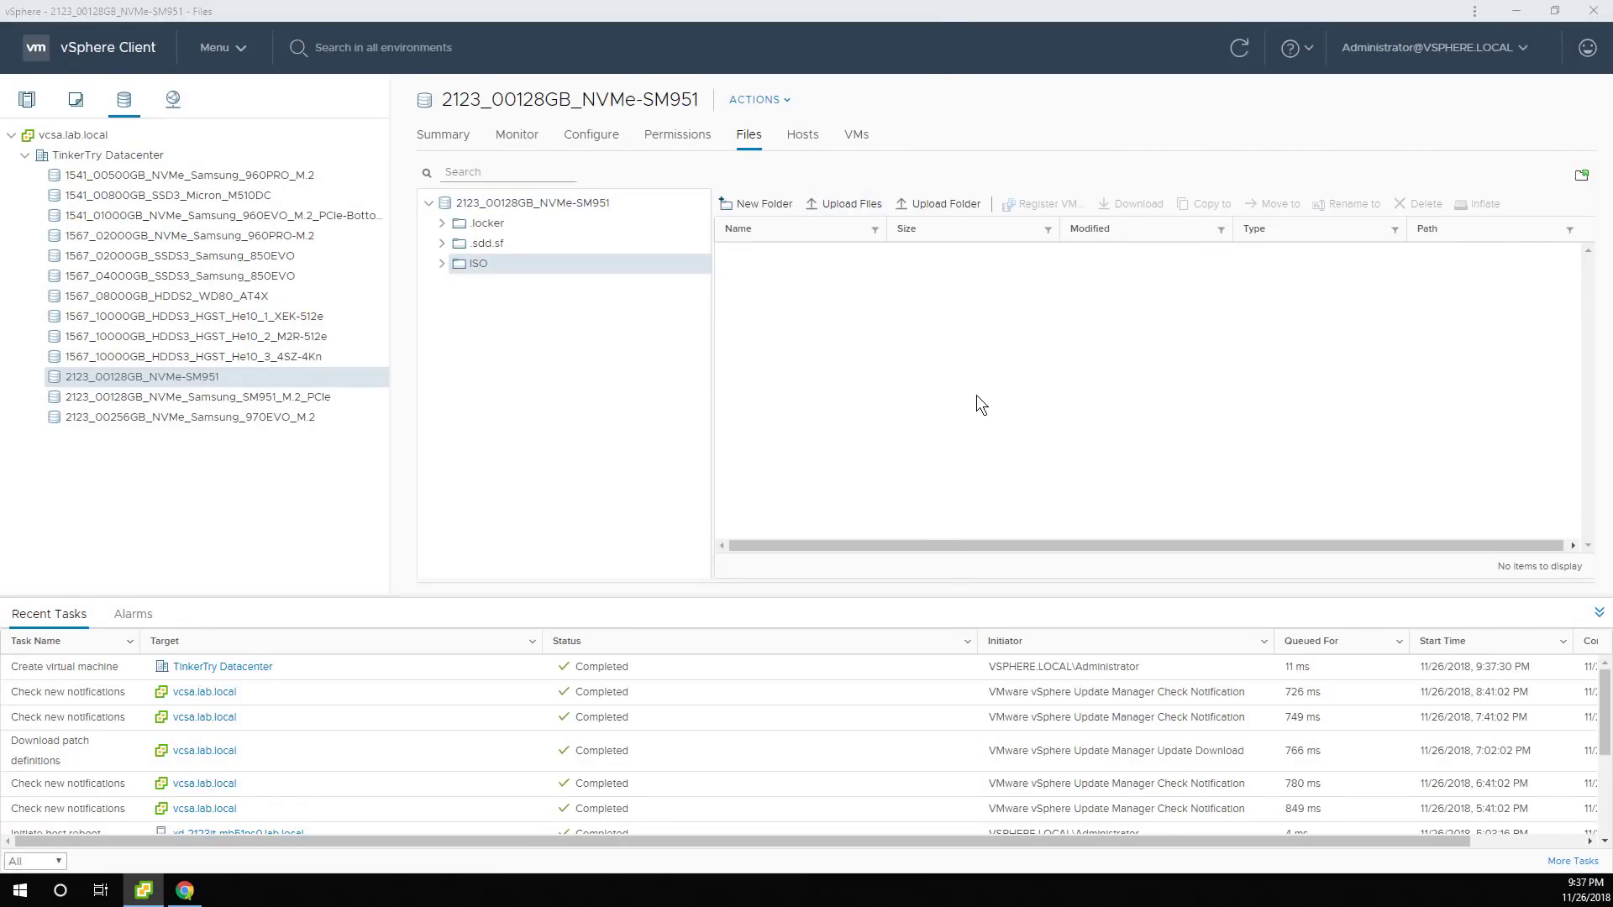
double_click(173, 115)
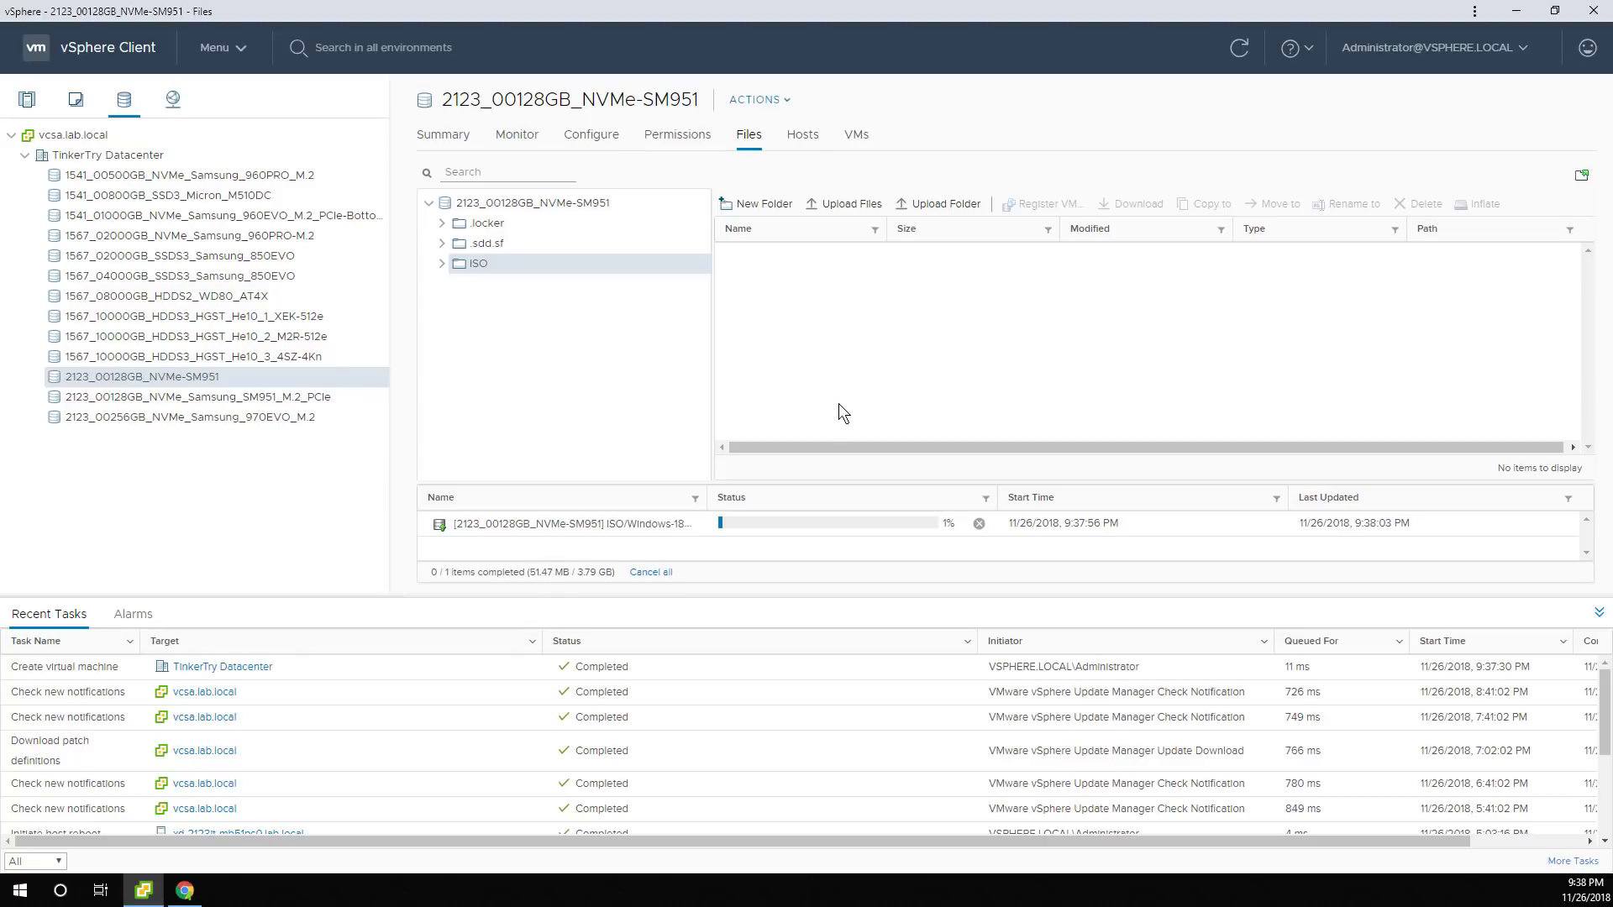
click(76, 99)
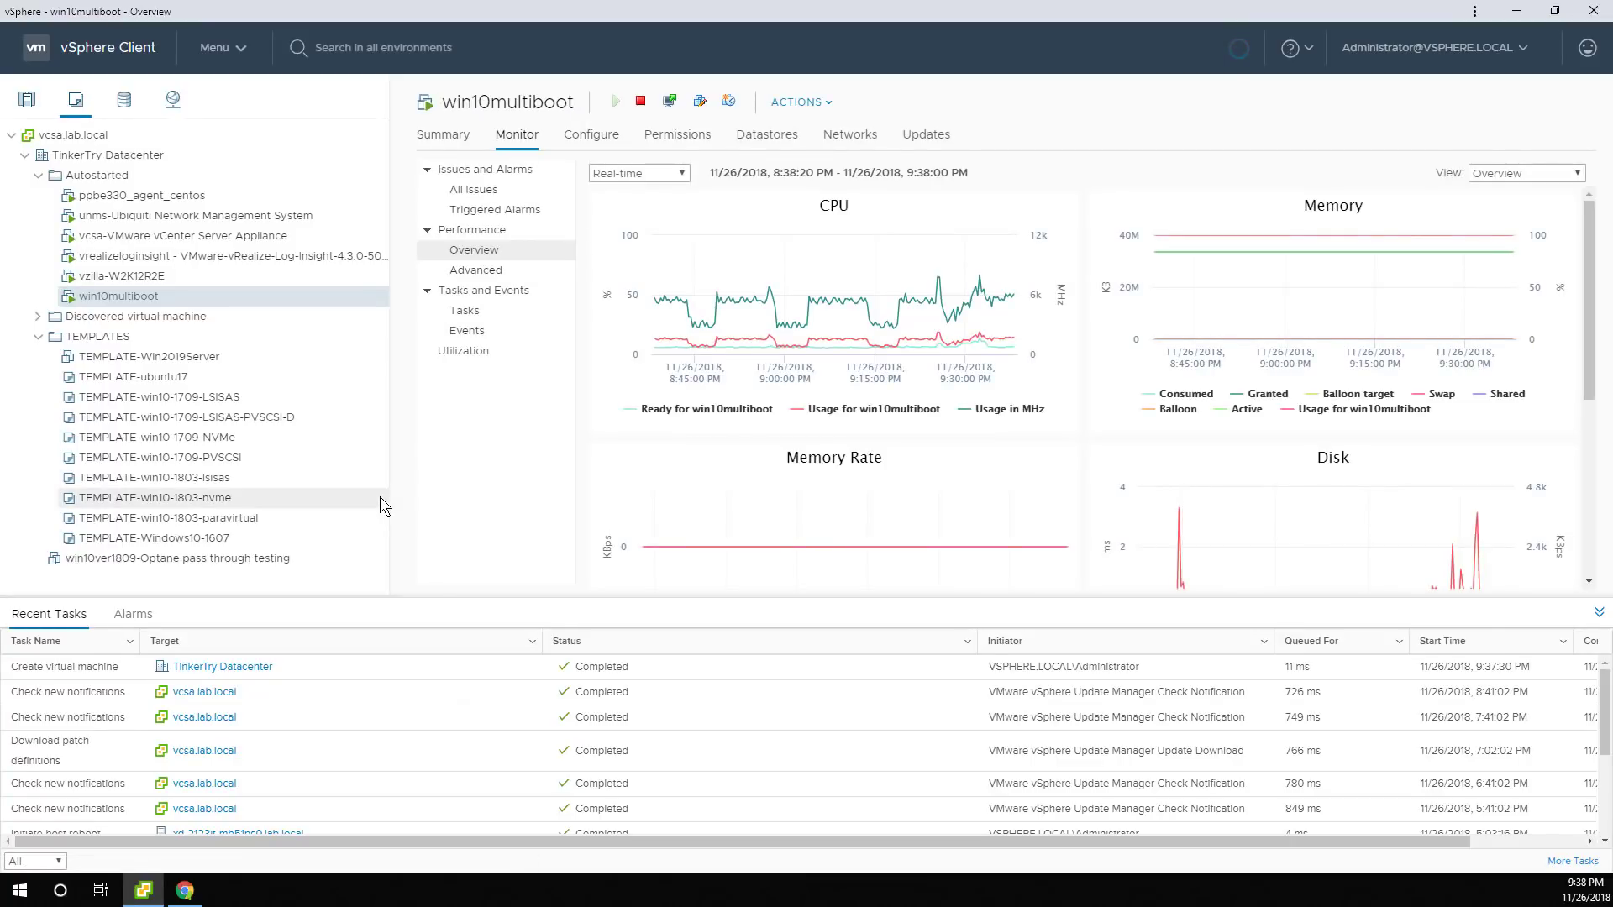
Open Edit Settings for the win10ver1809-Optane test VM and set CD/DVD drive 1 to Datastore ISO File.
click(294, 555)
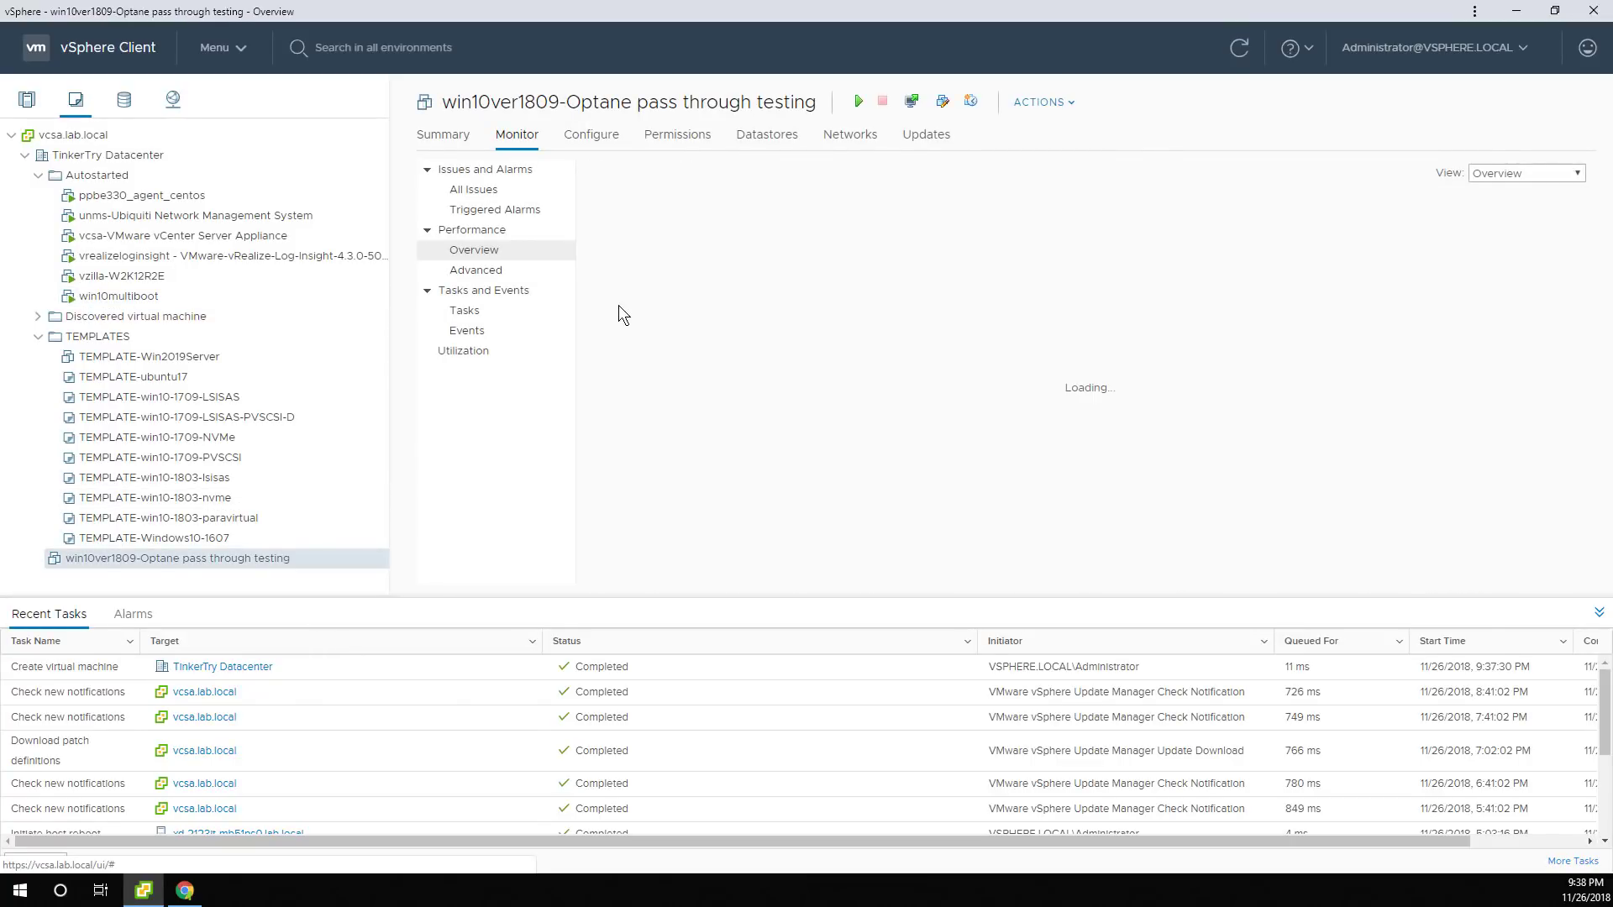
right_click(194, 568)
click(220, 573)
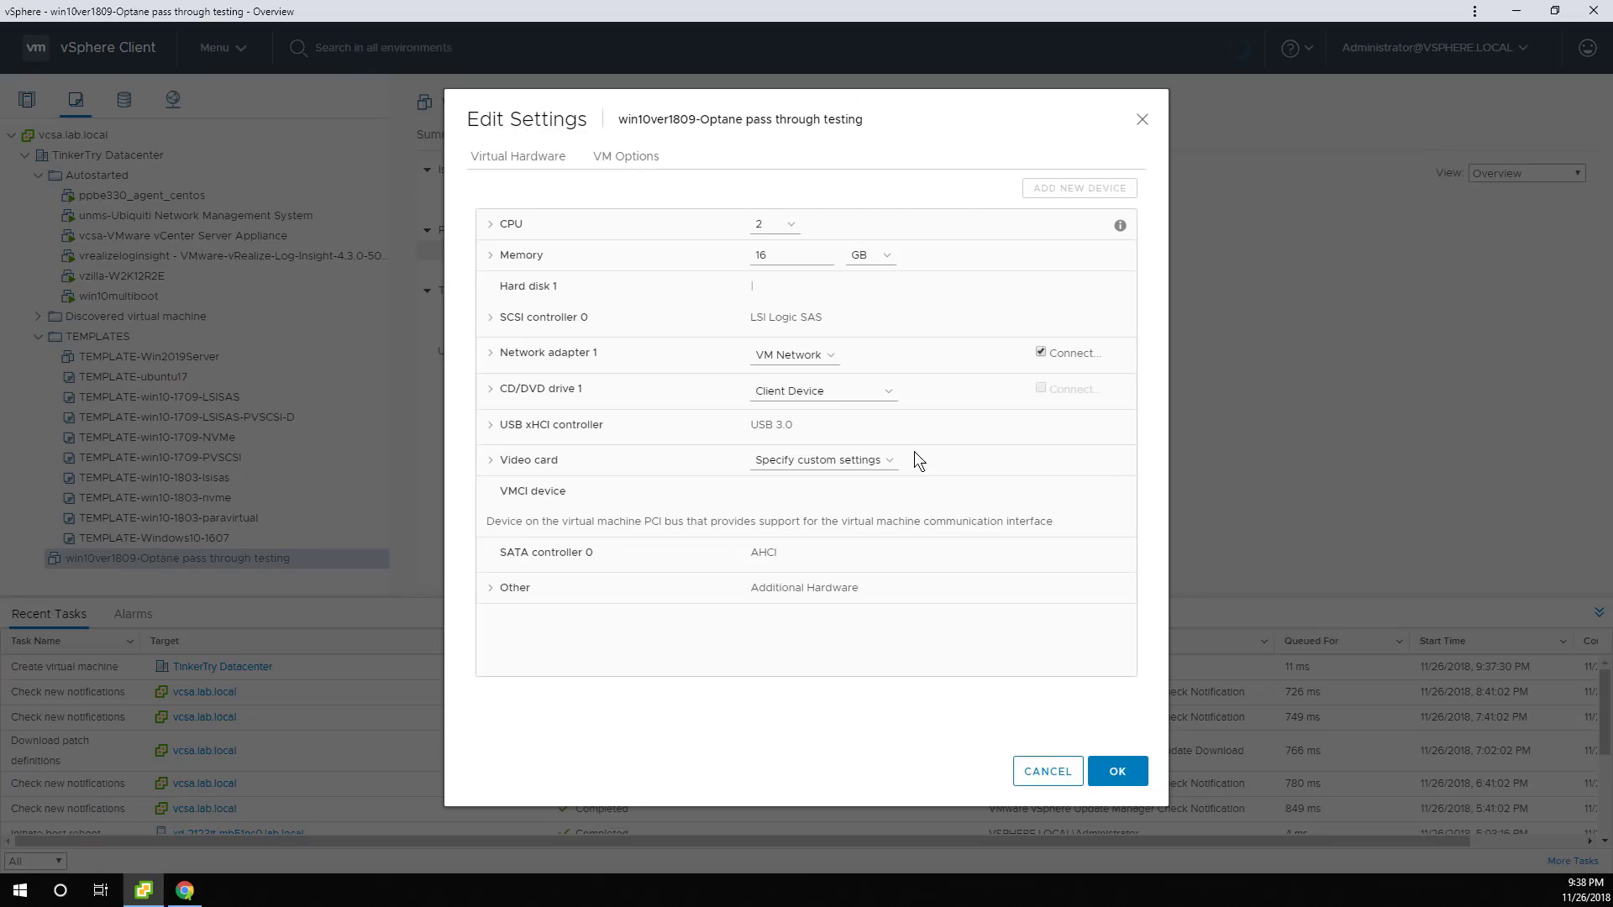
click(799, 391)
click(795, 423)
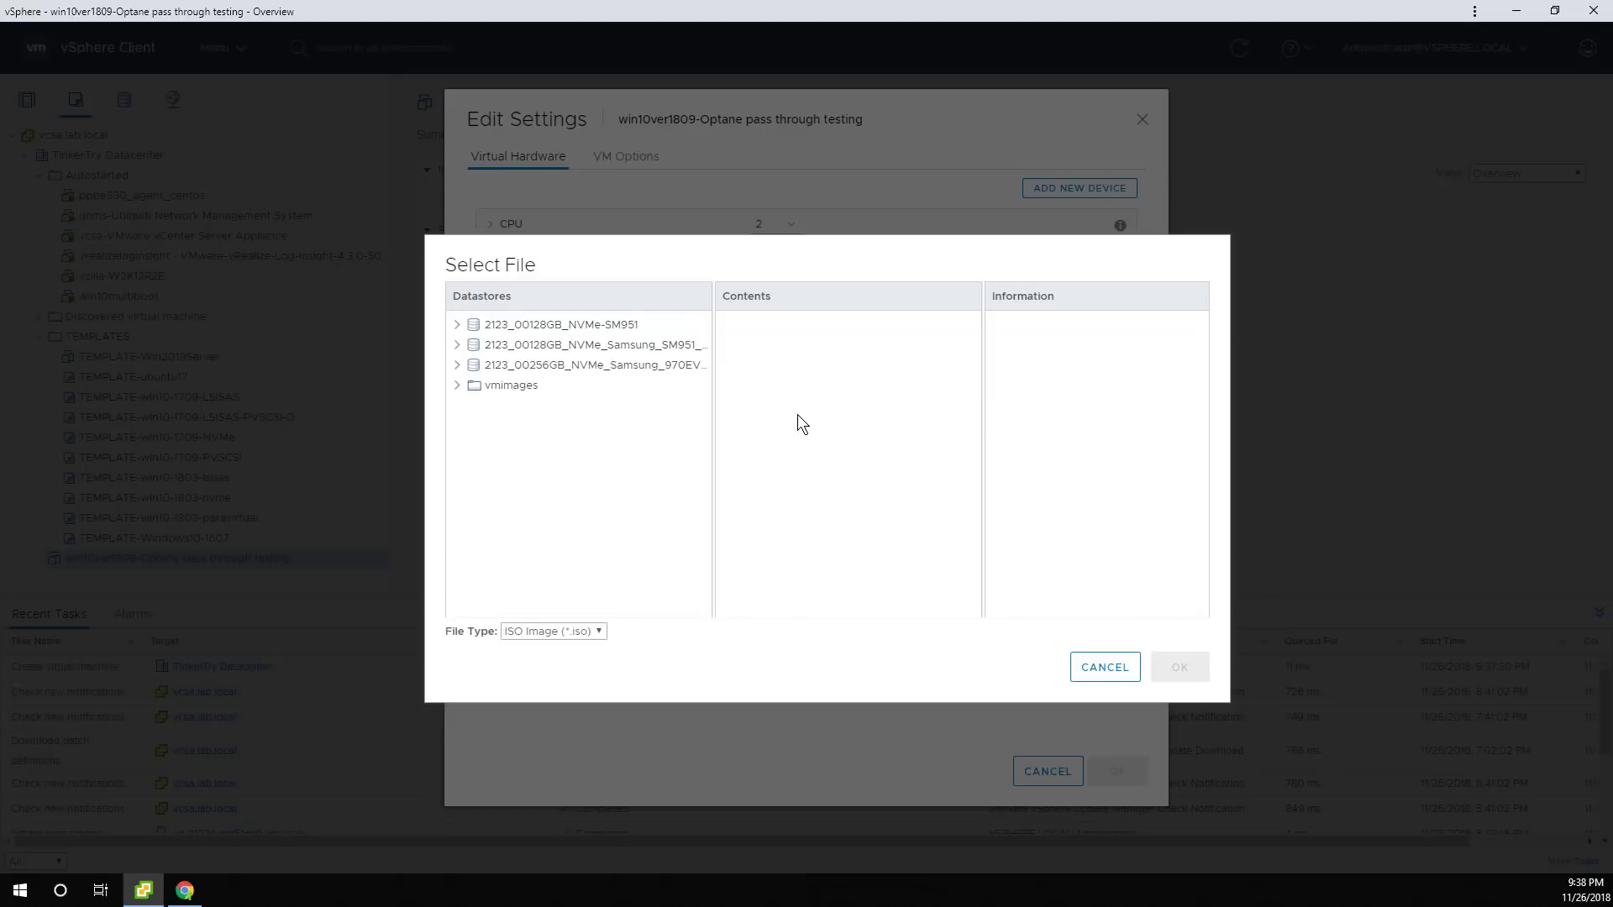
Mount Windows-1809-creation-tool.iso from the NVMe-SM951 ISO folder and set the CD/DVD drive to connect.
click(548, 354)
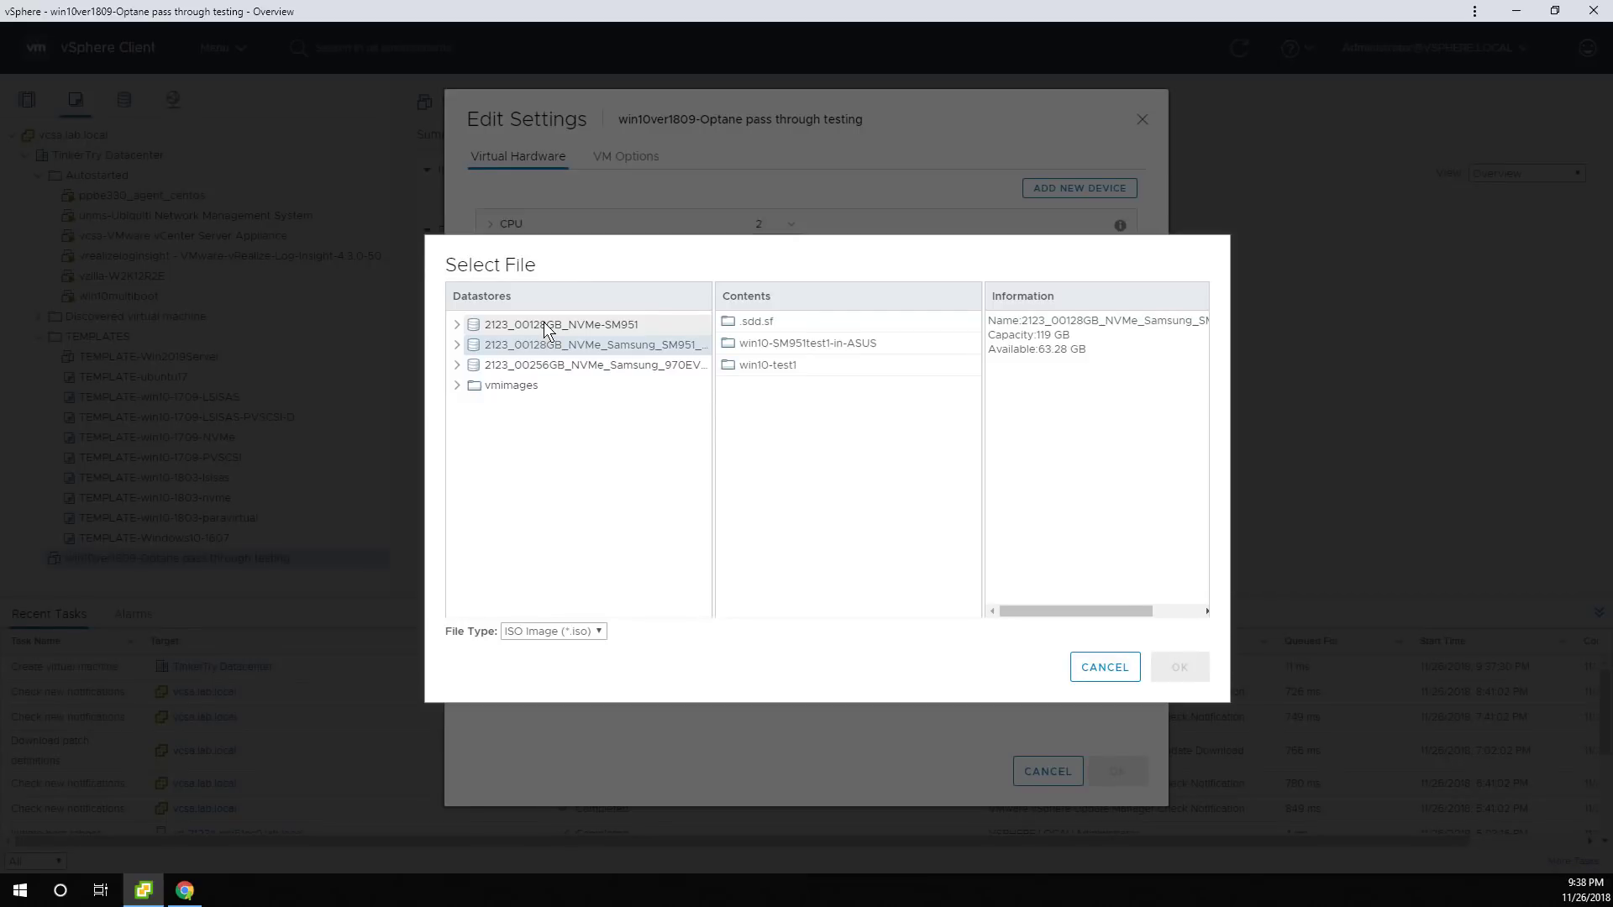
click(621, 320)
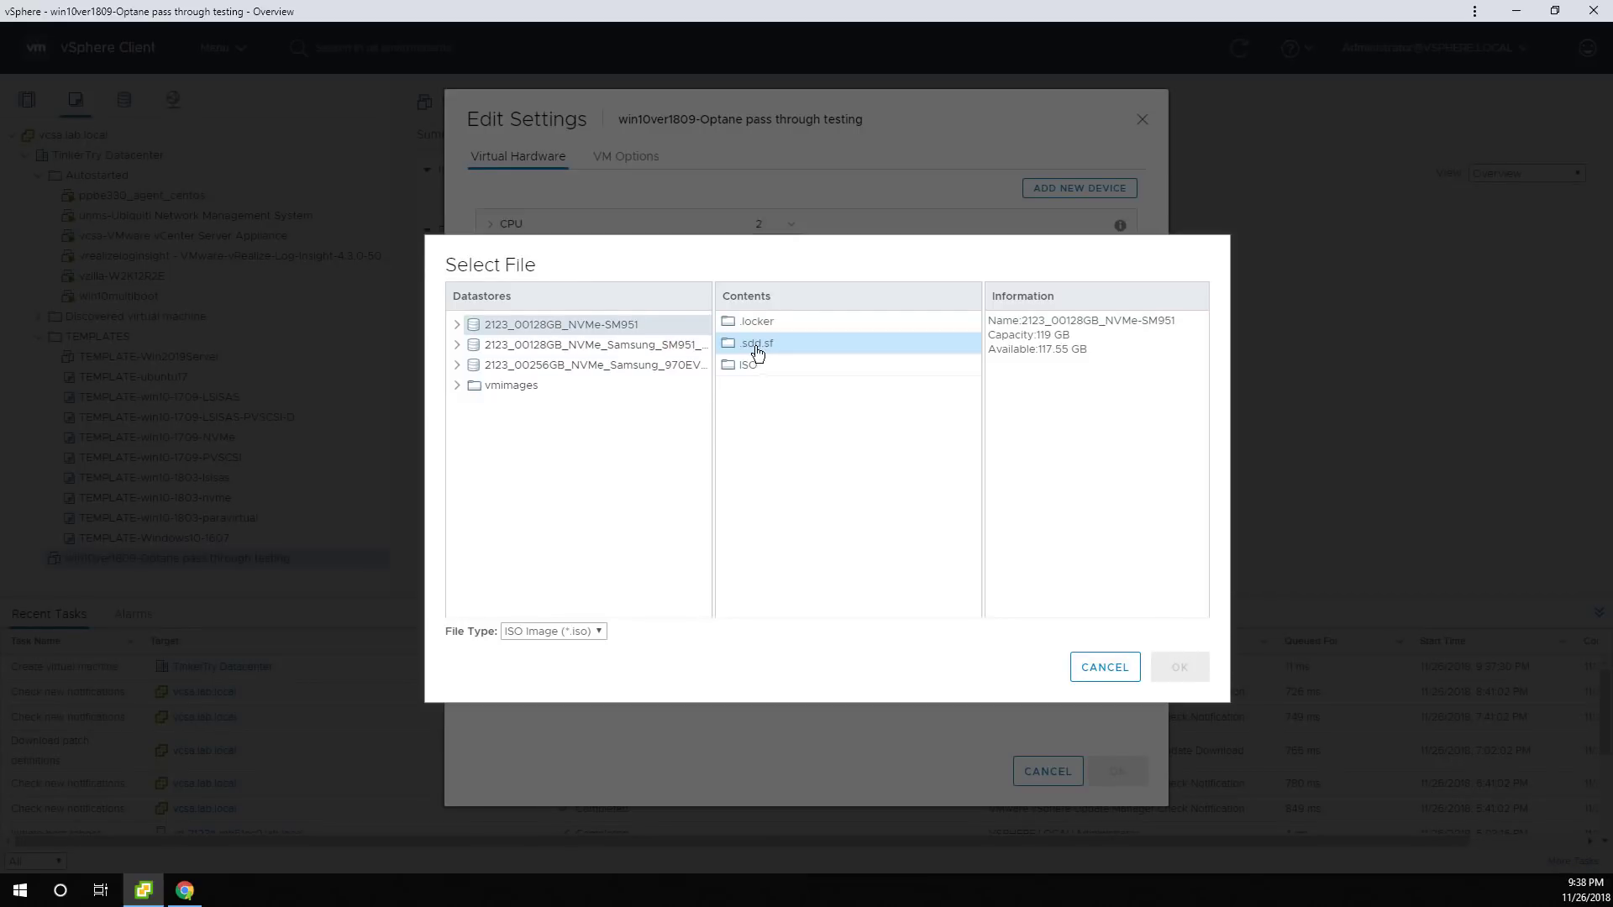
double_click(754, 365)
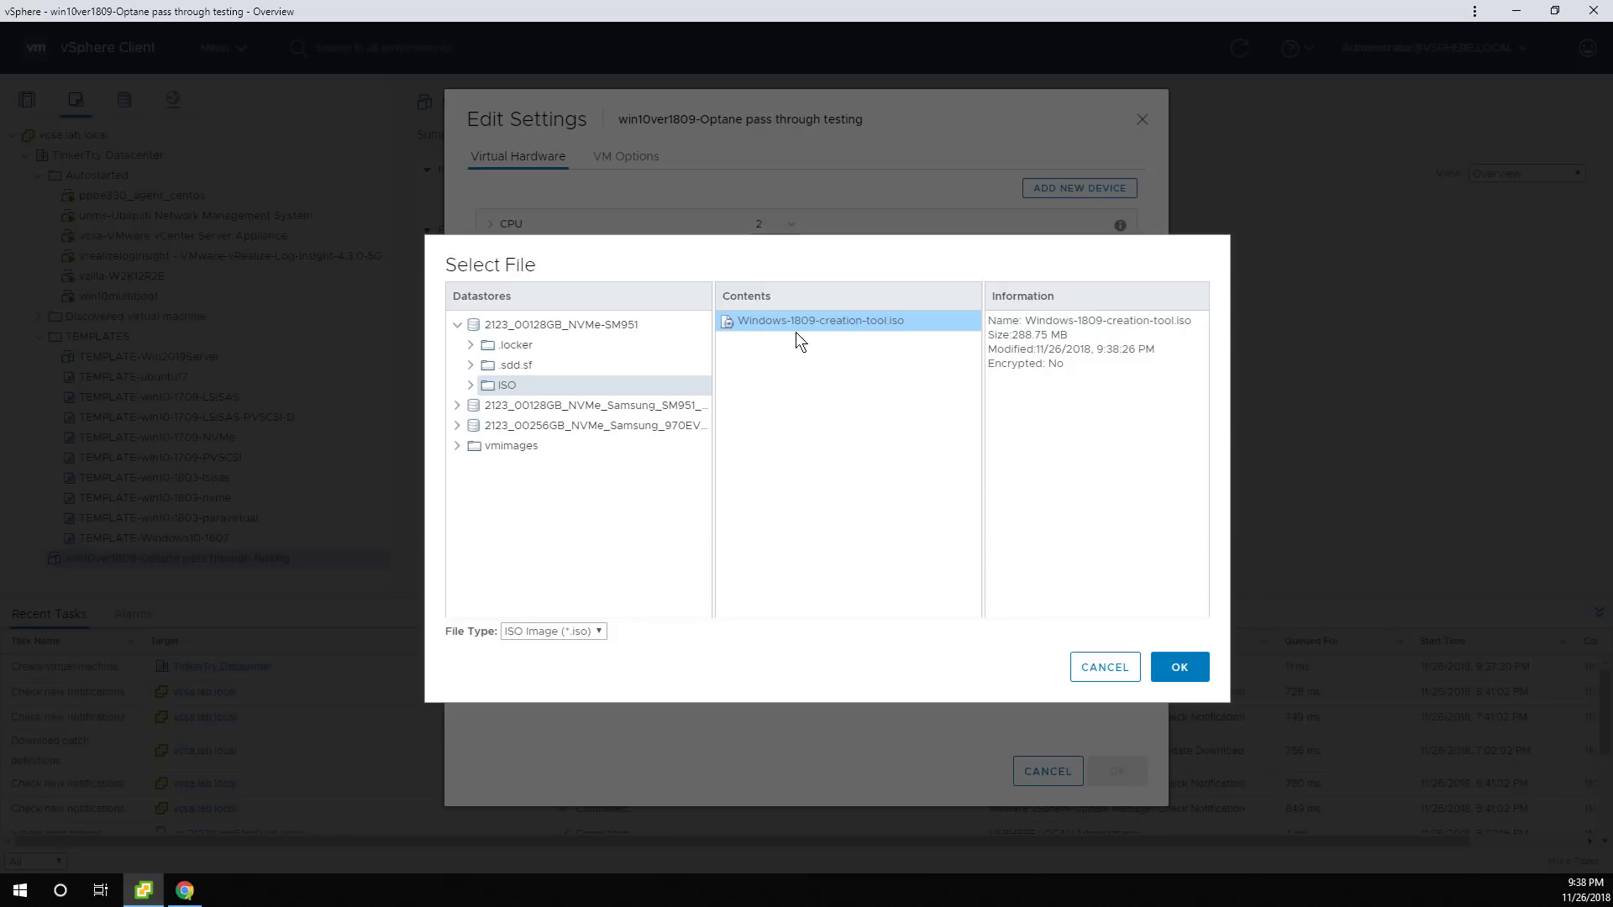
click(1195, 675)
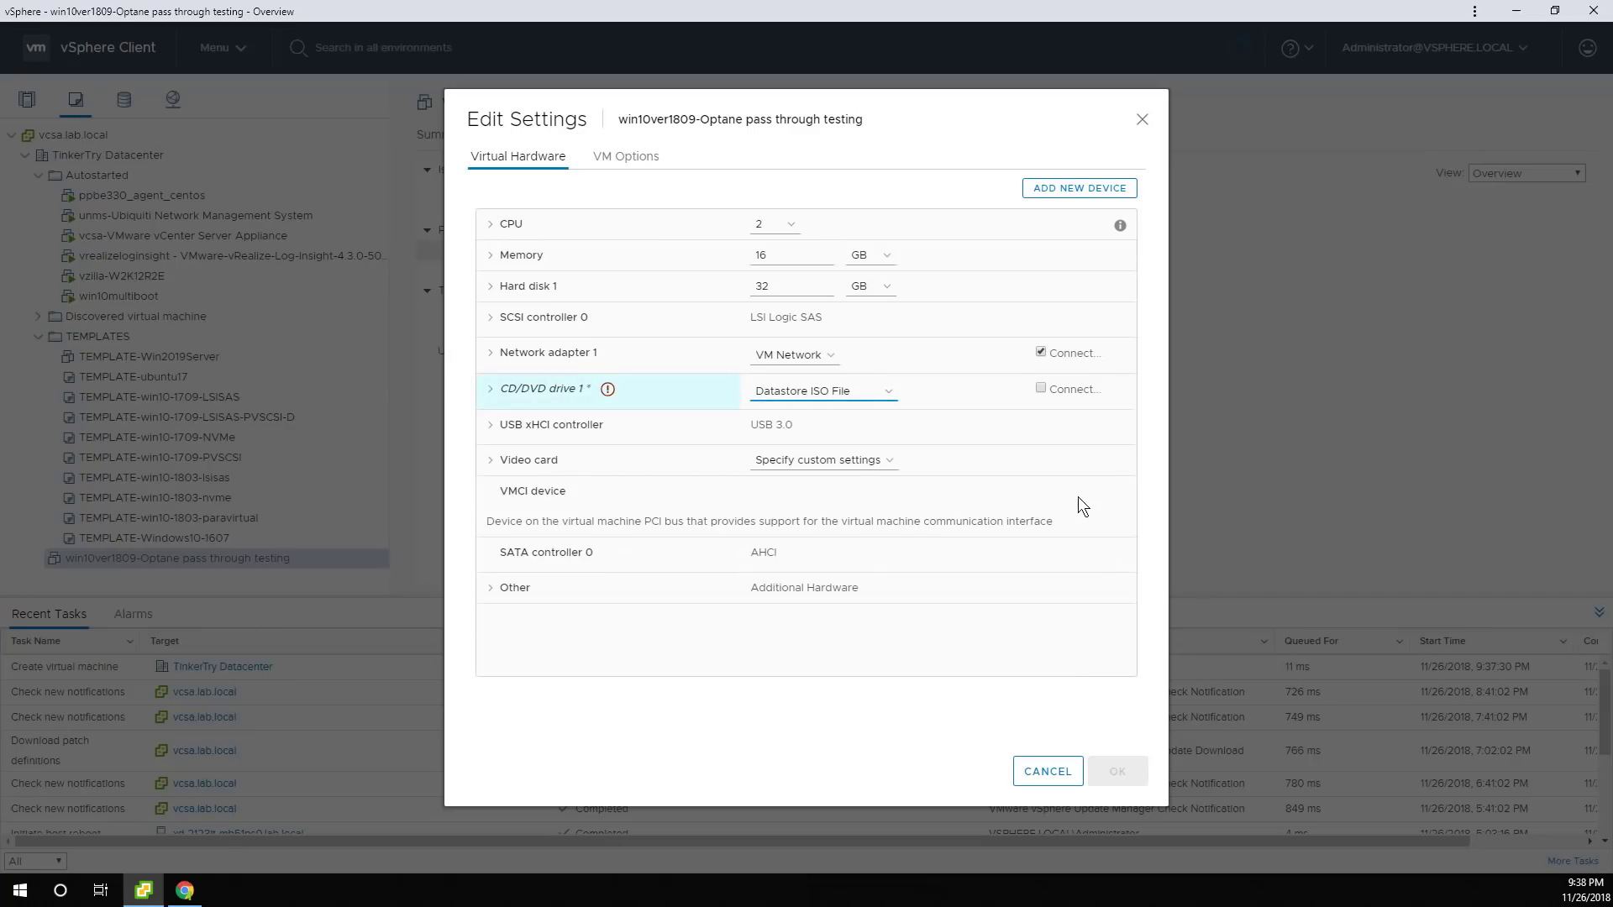
click(1041, 389)
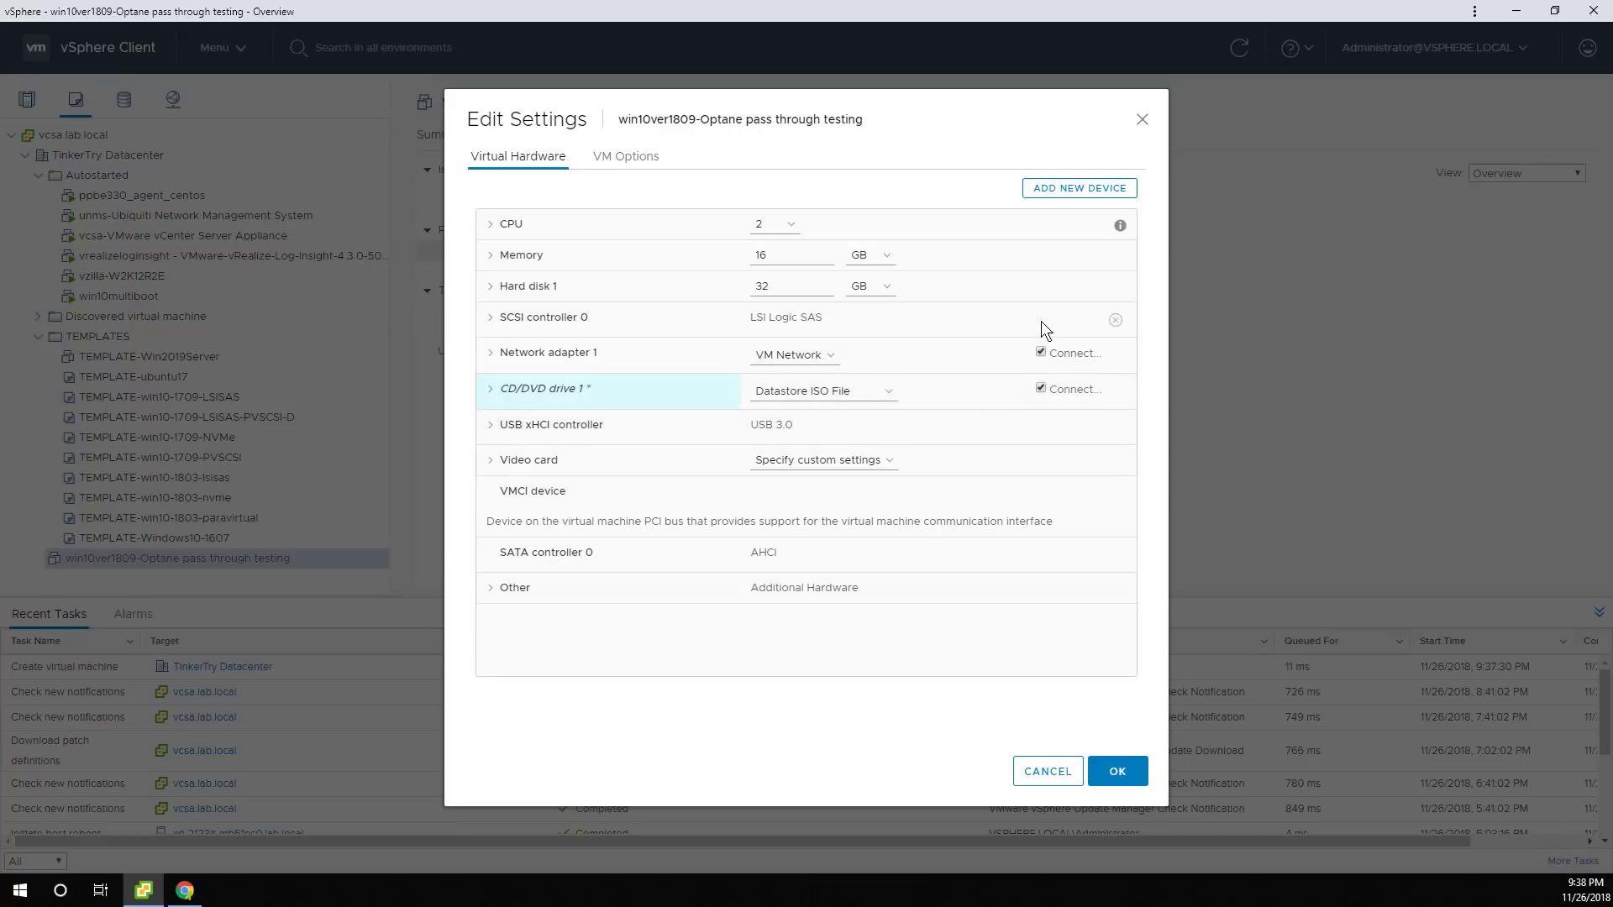
Remove Hard disk 1, deleting its files from the datastore, and save the changes.
click(1116, 290)
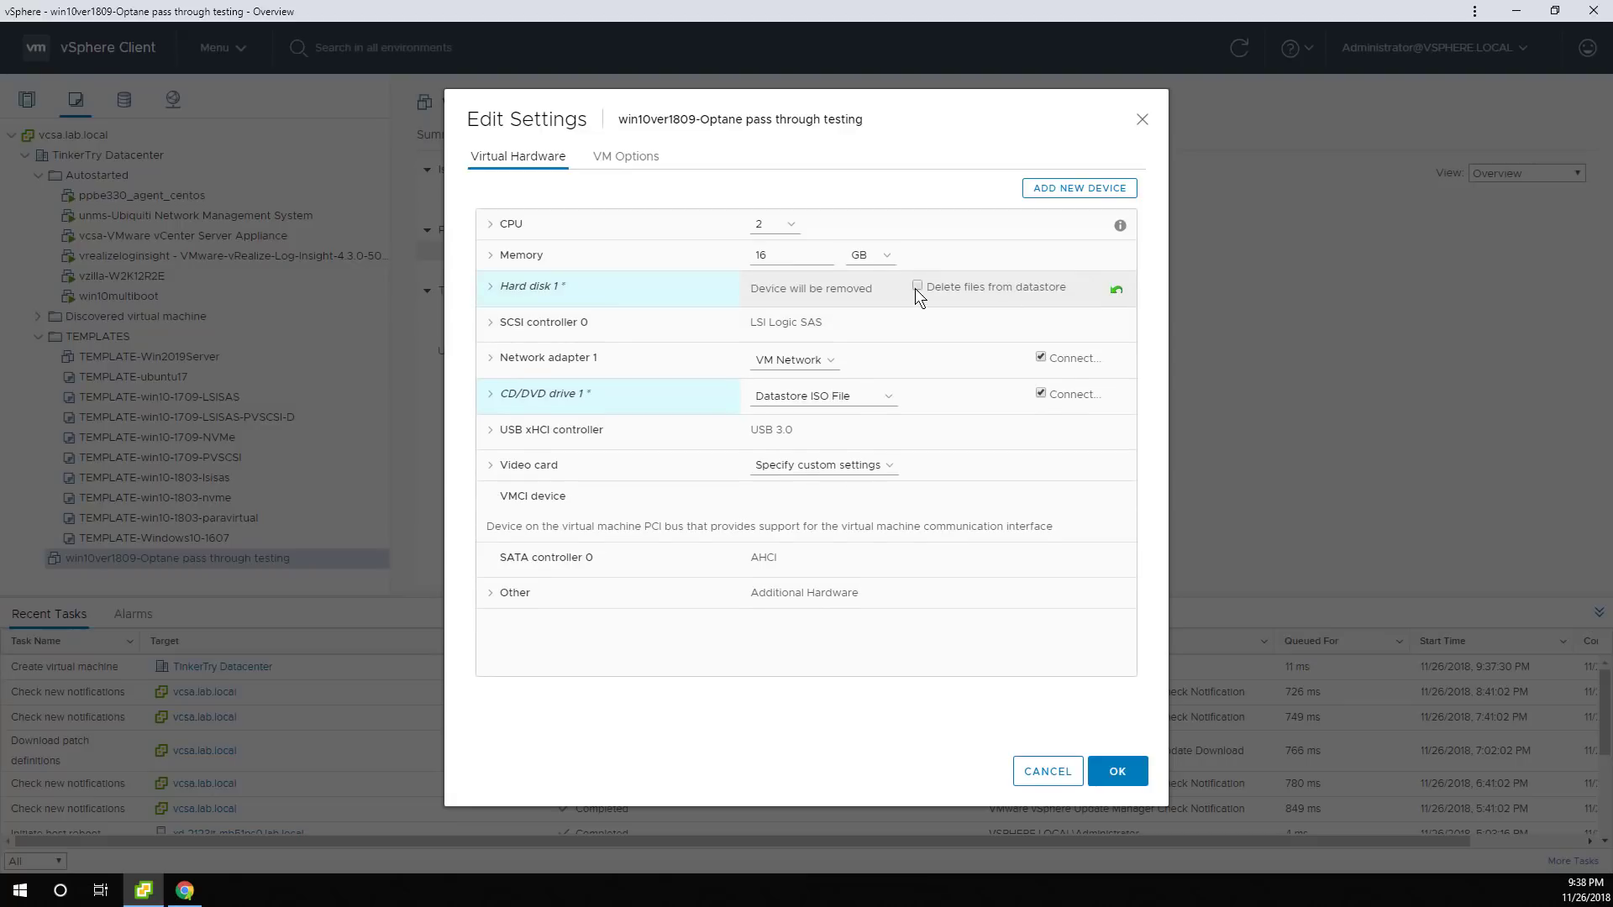
click(915, 287)
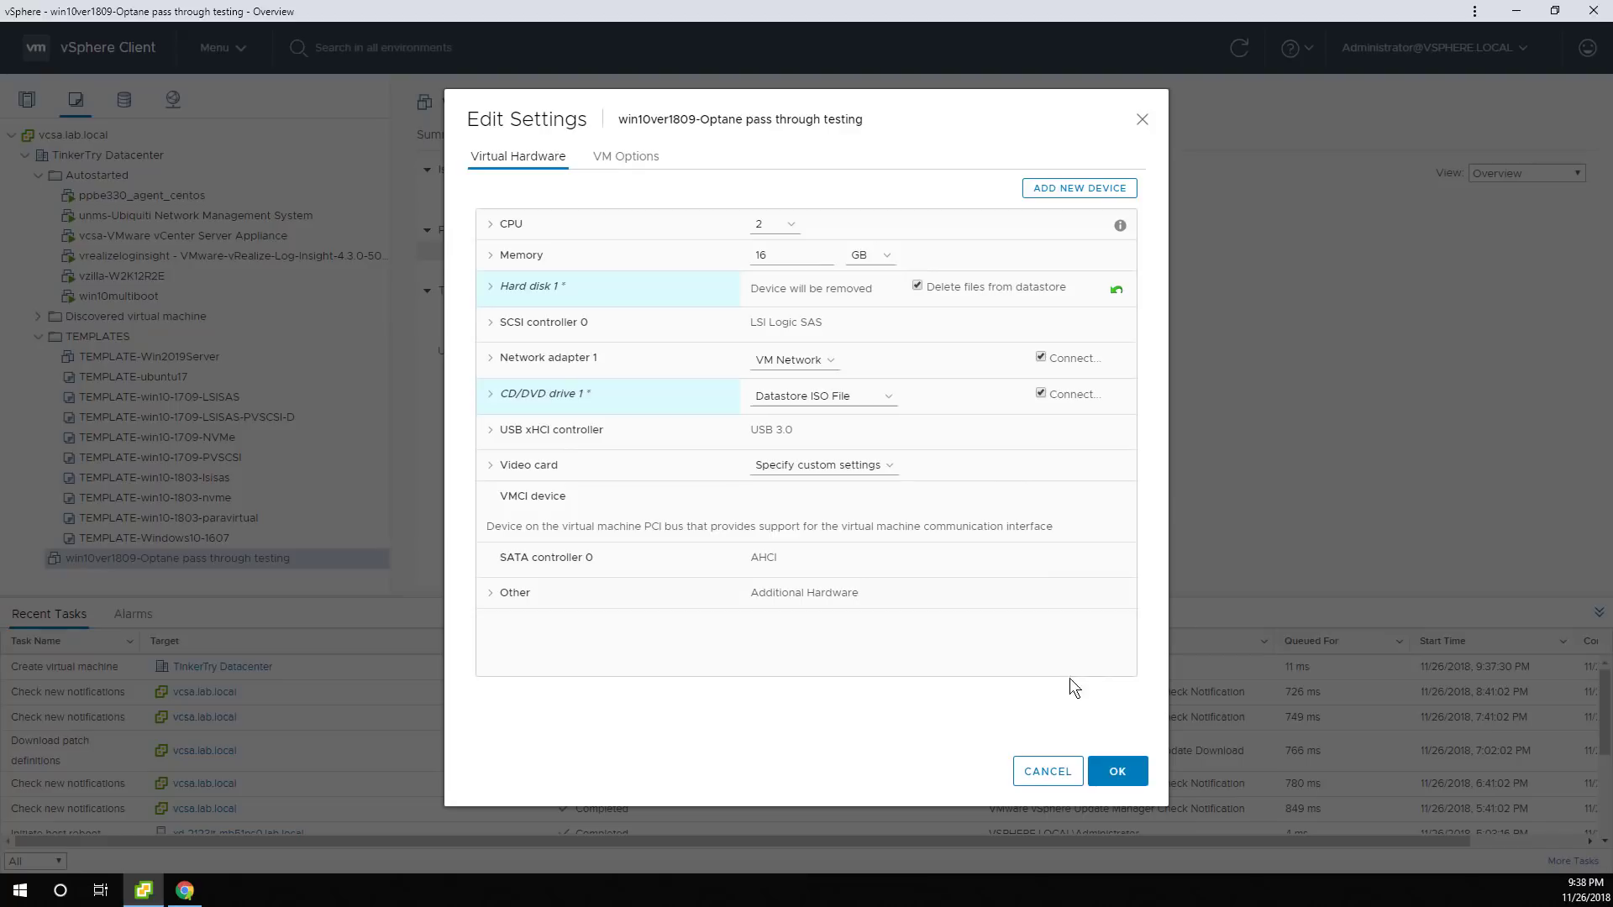
click(1113, 777)
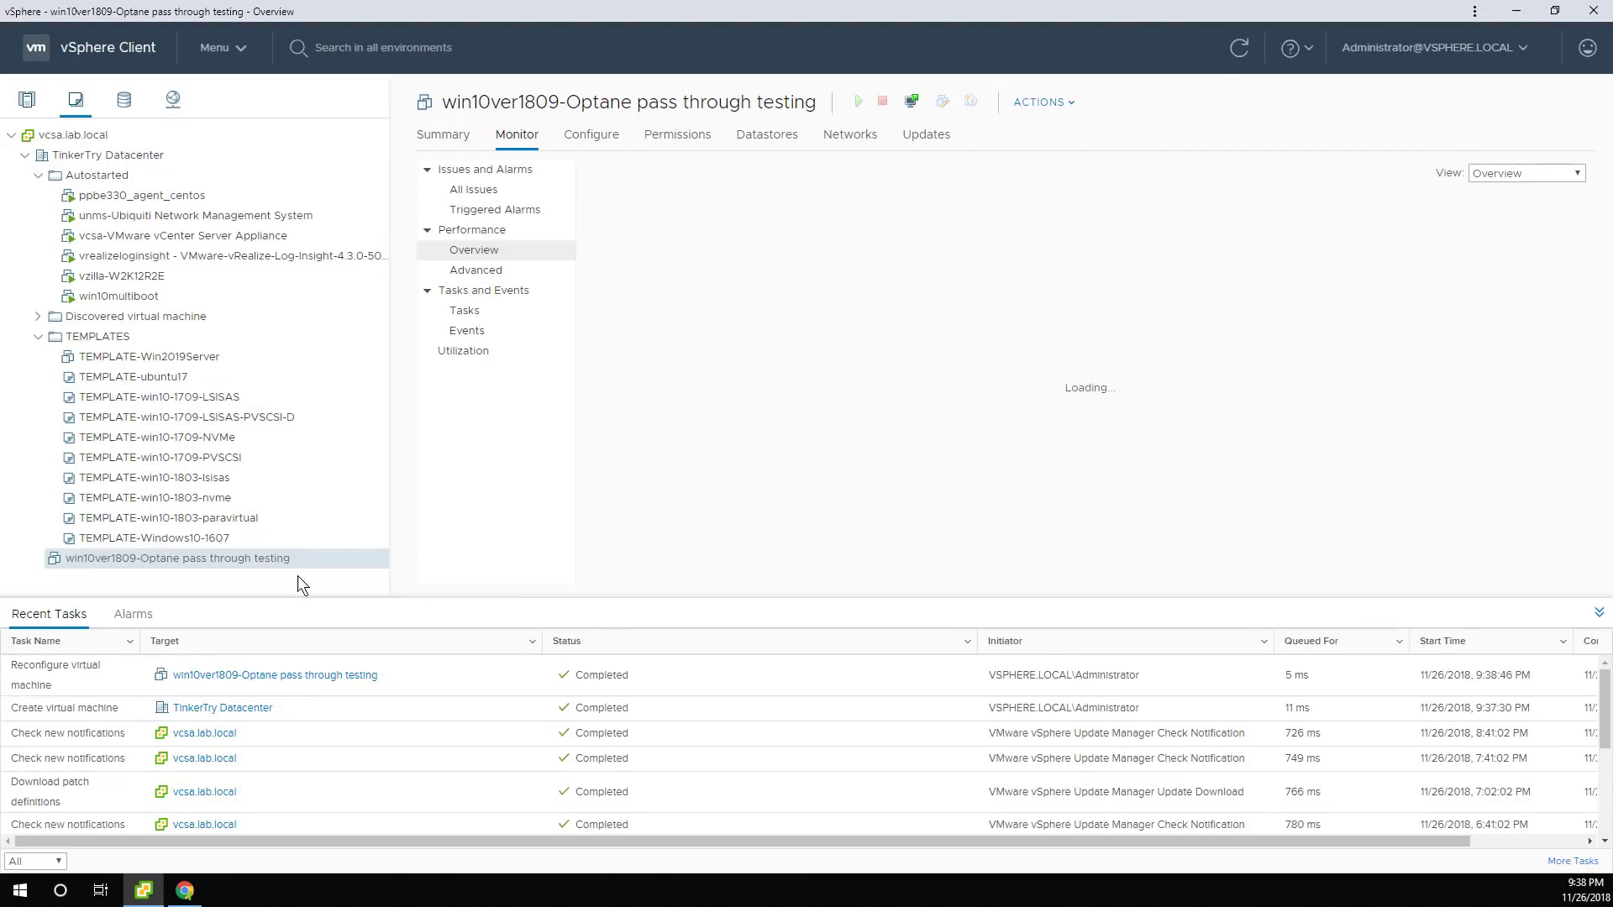
Add the Intel 900P Series PCI device 0000:65:00.0 to the Windows 10 VM's hardware.
right_click(275, 557)
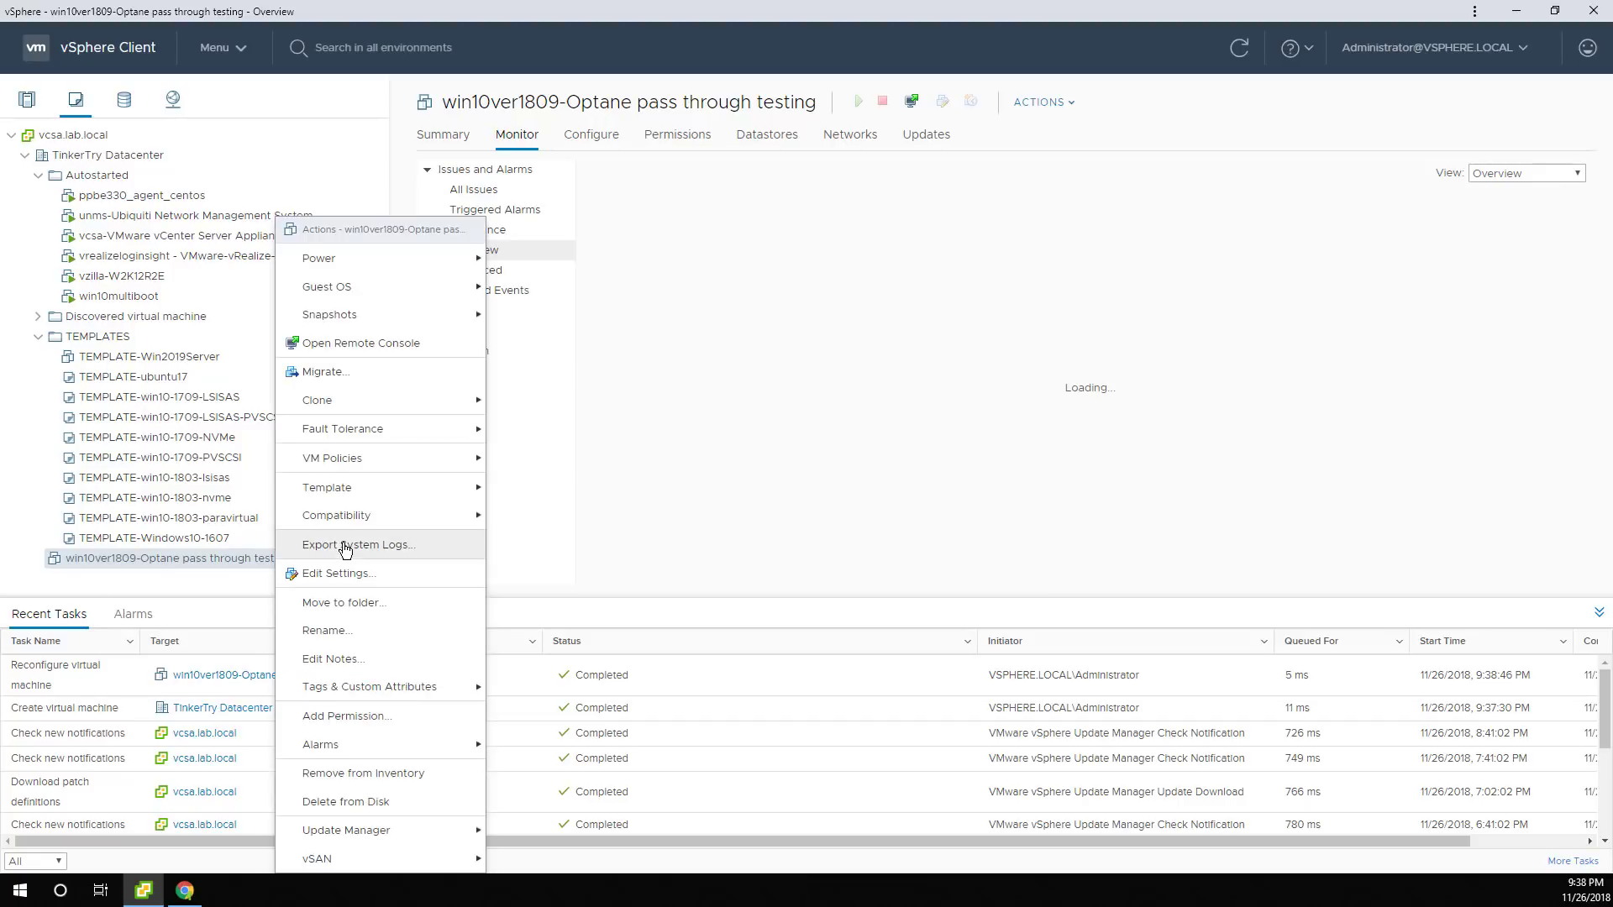
click(336, 573)
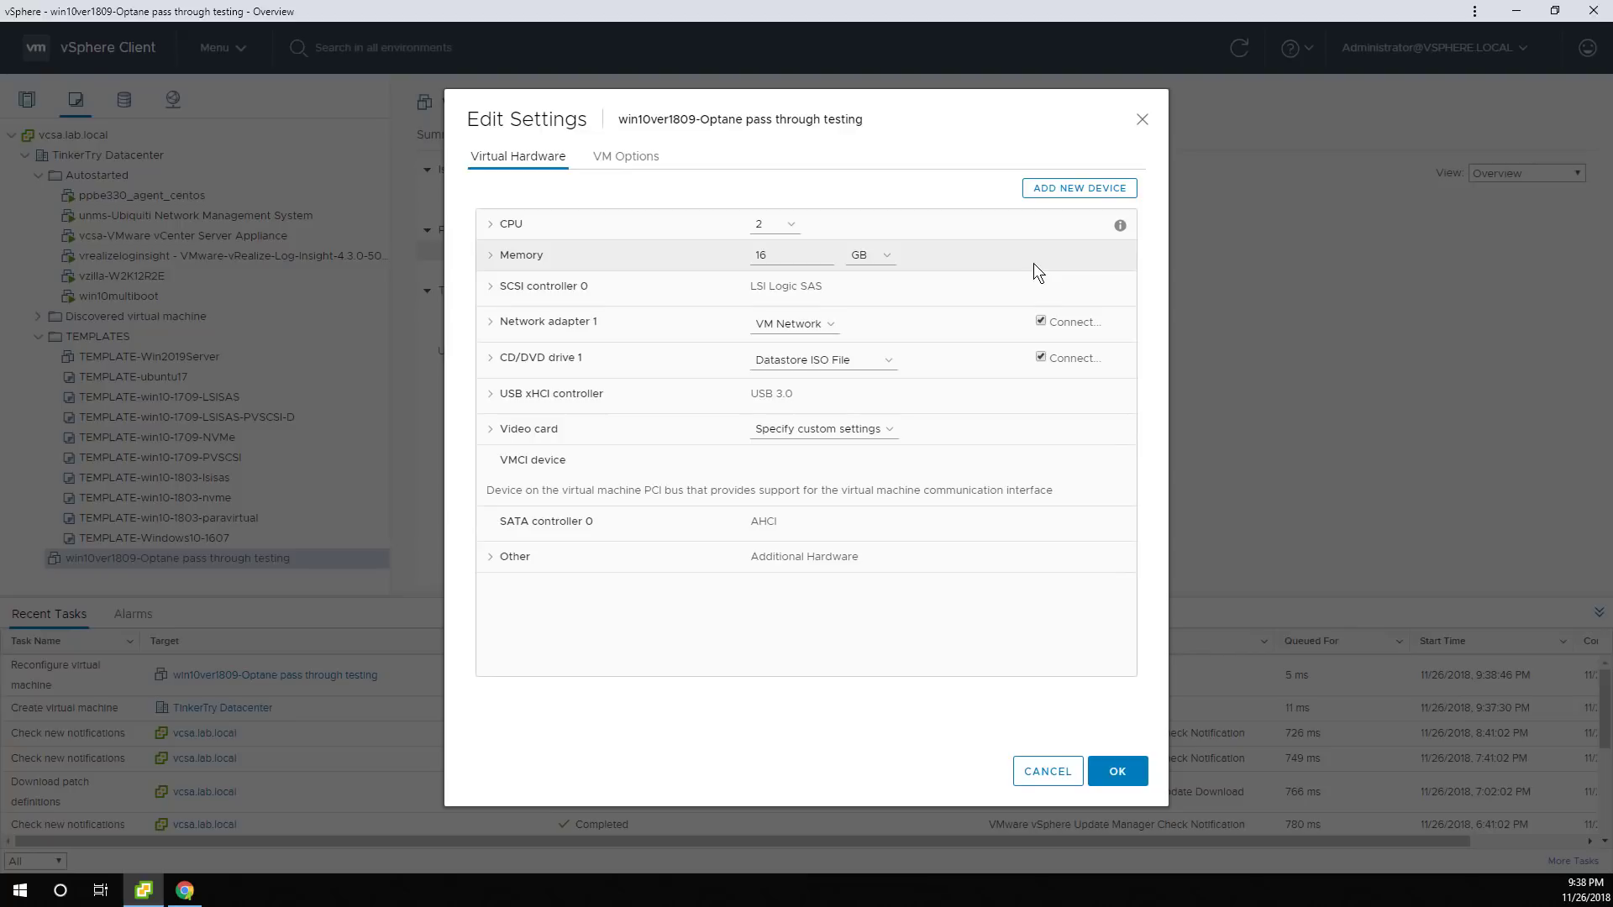
click(1087, 190)
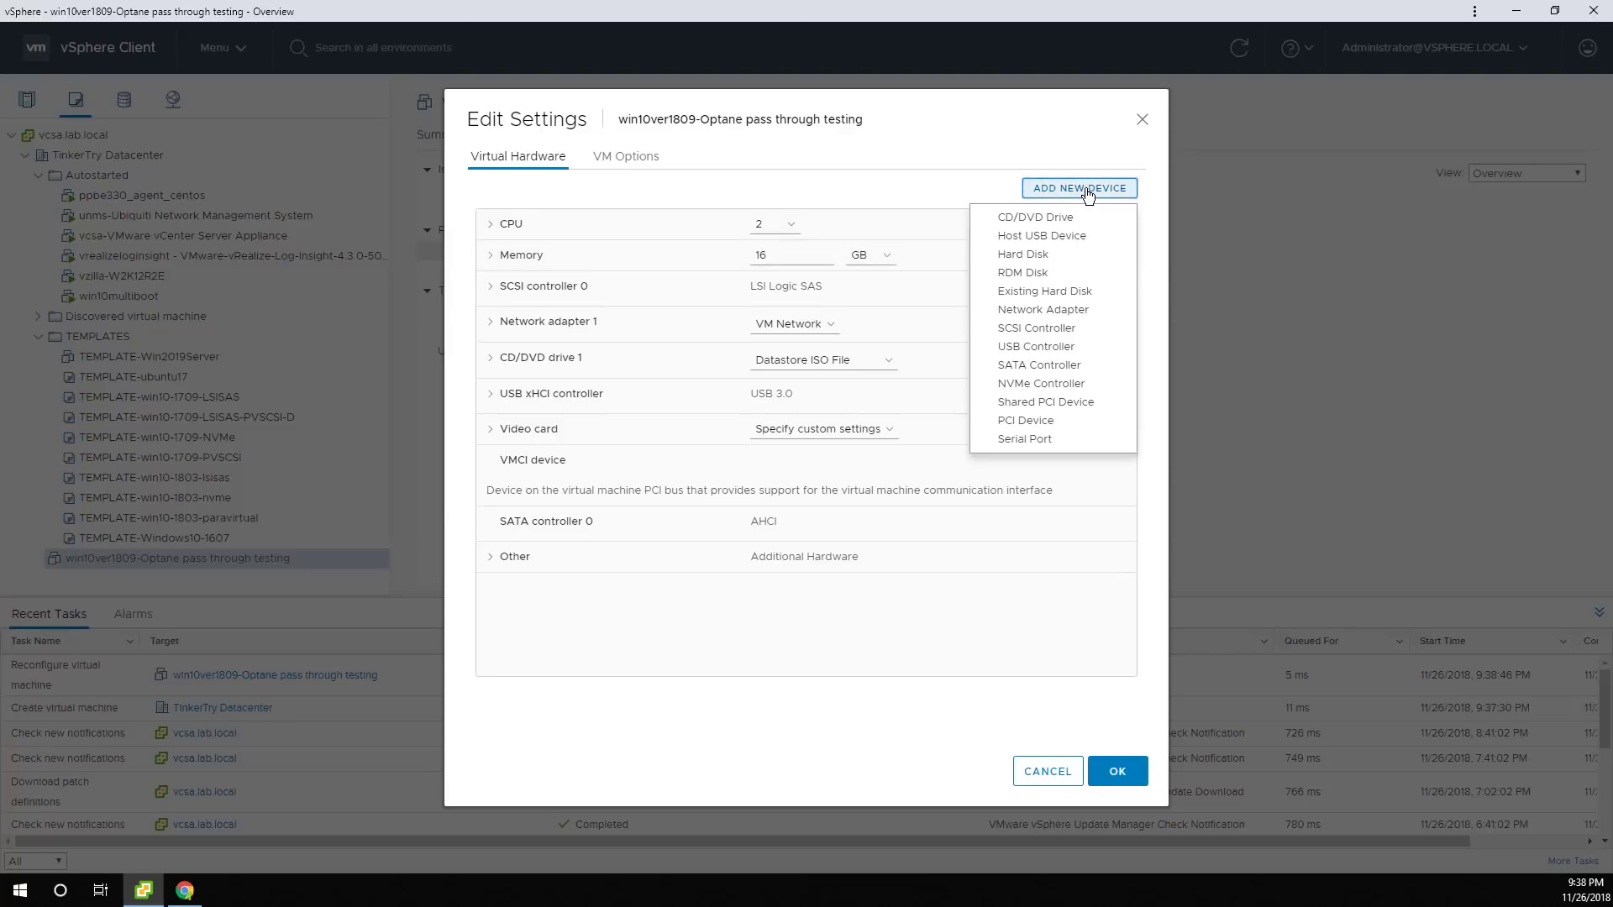
click(1060, 421)
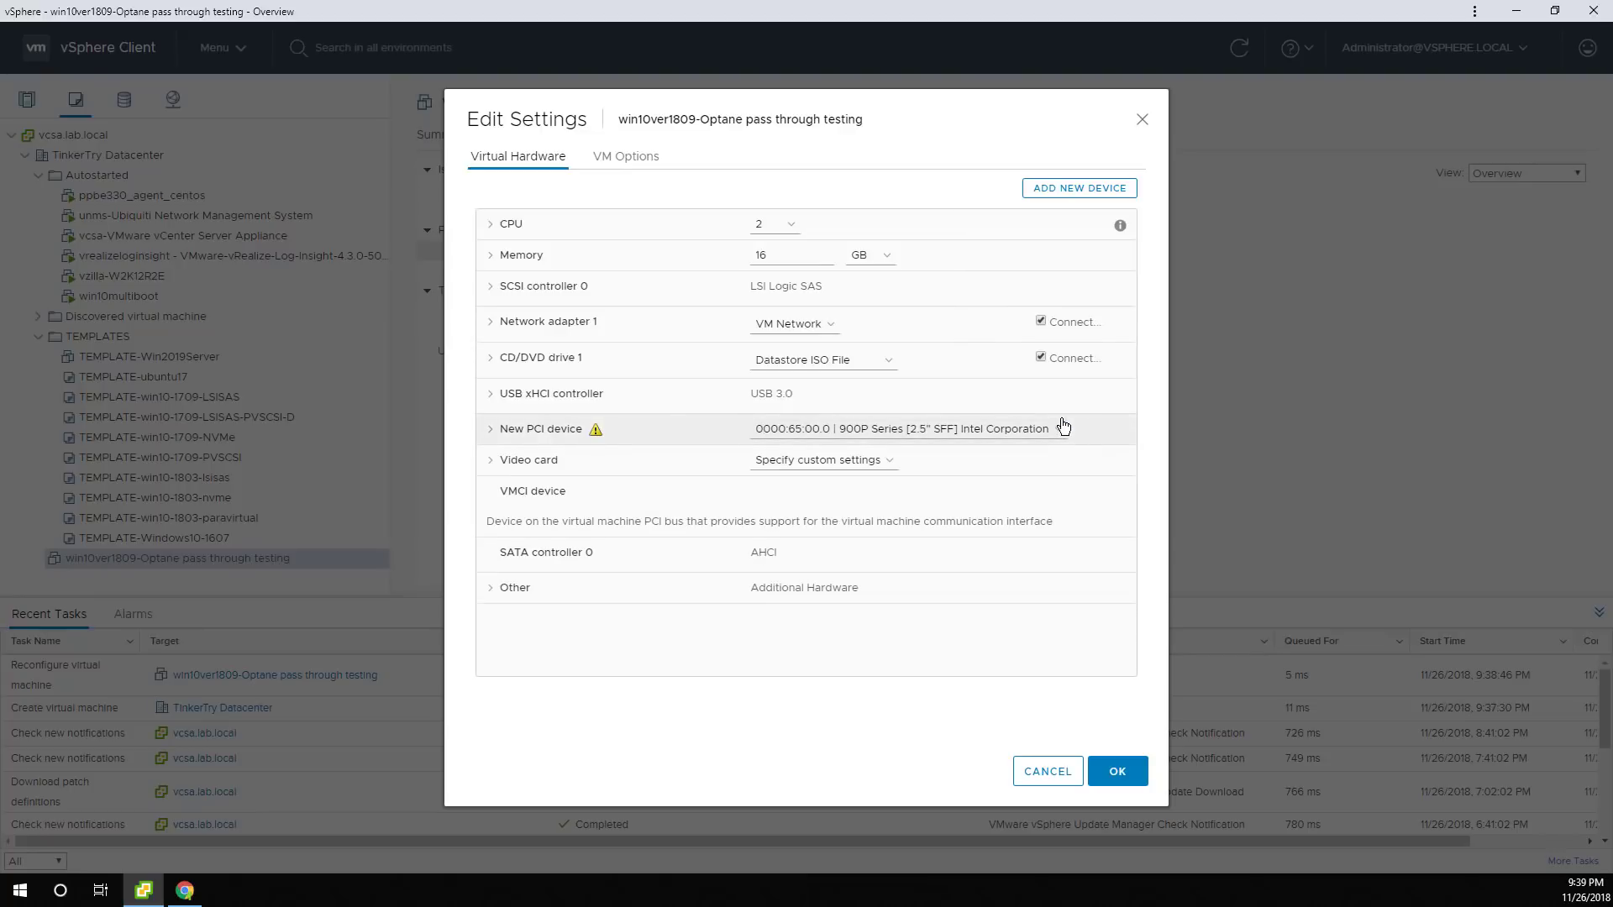
click(1050, 432)
click(1051, 435)
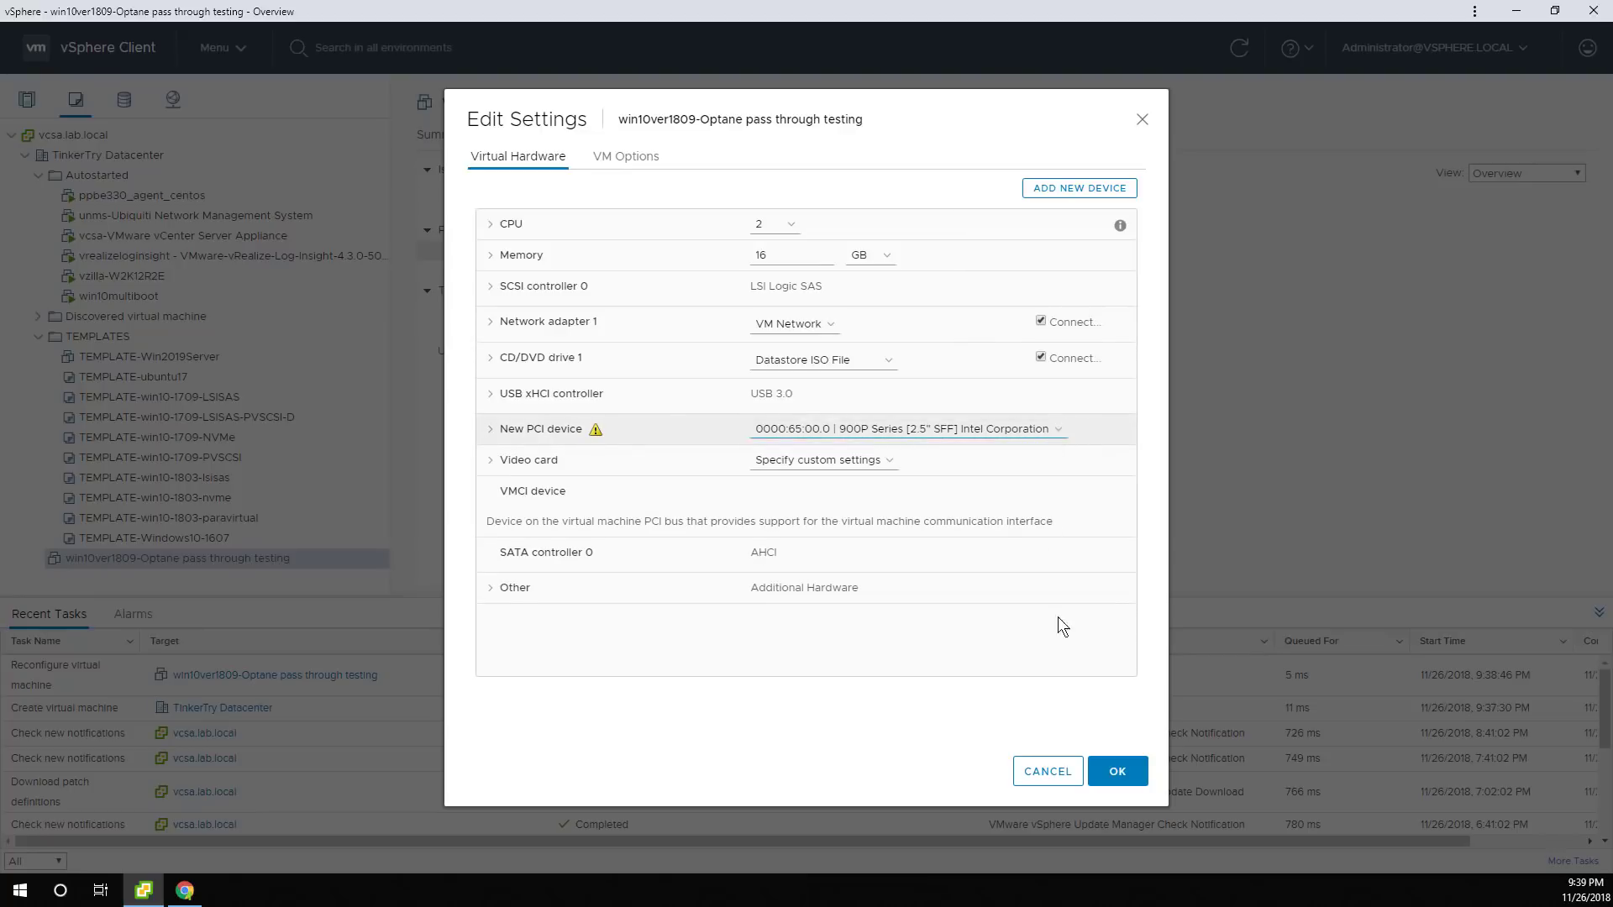
Check the firmware under VM Options boot options, then save the new hardware configuration.
click(627, 162)
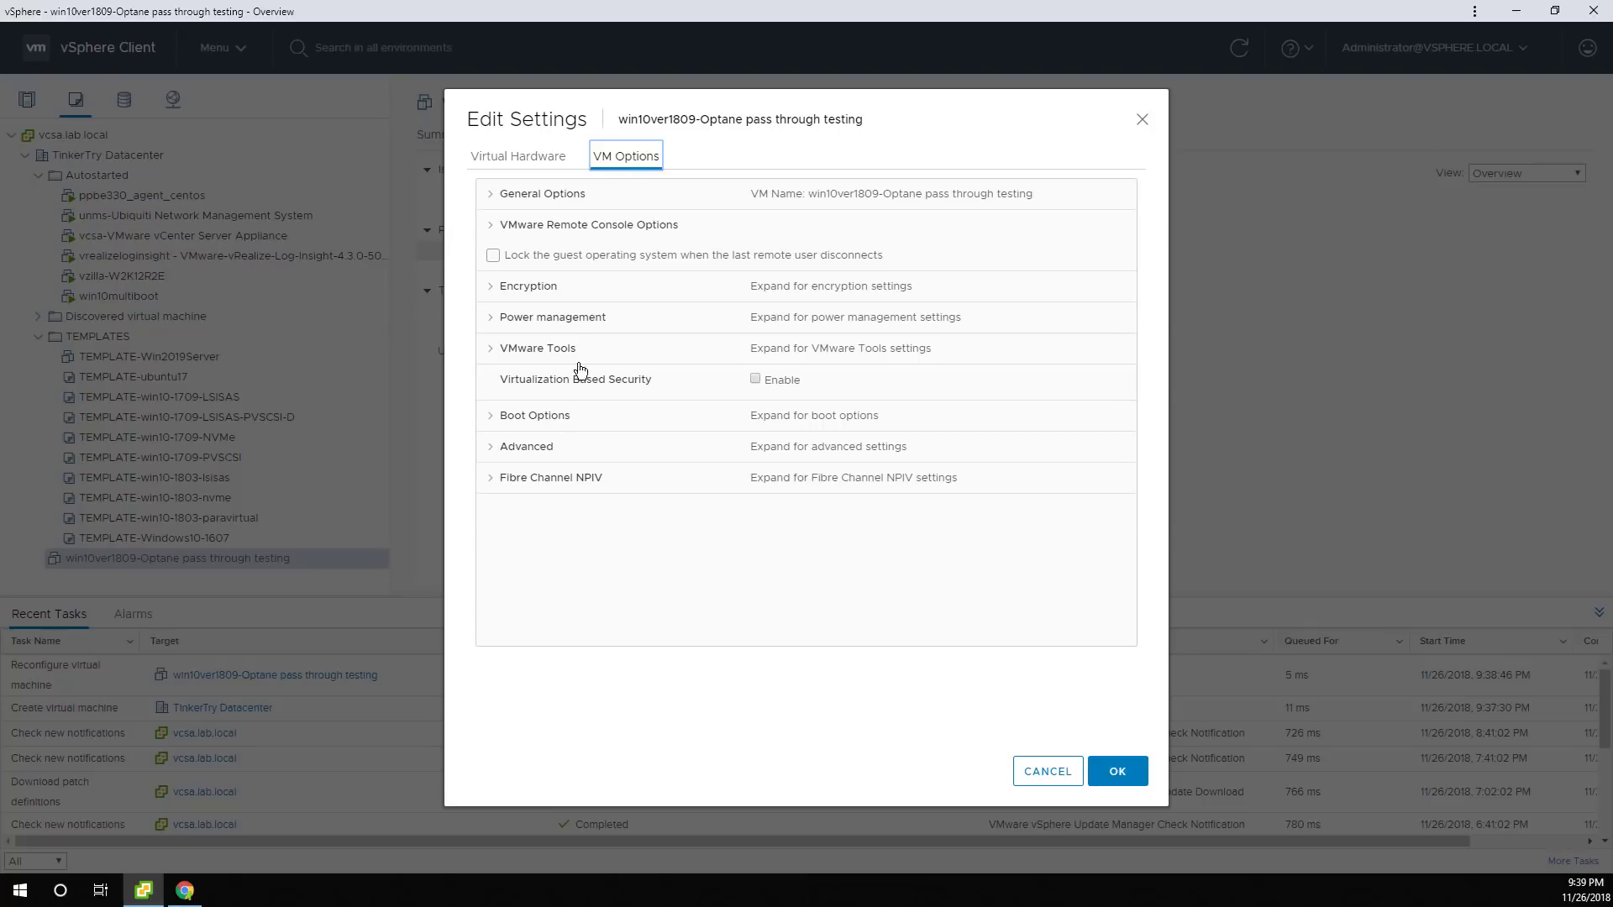
click(514, 419)
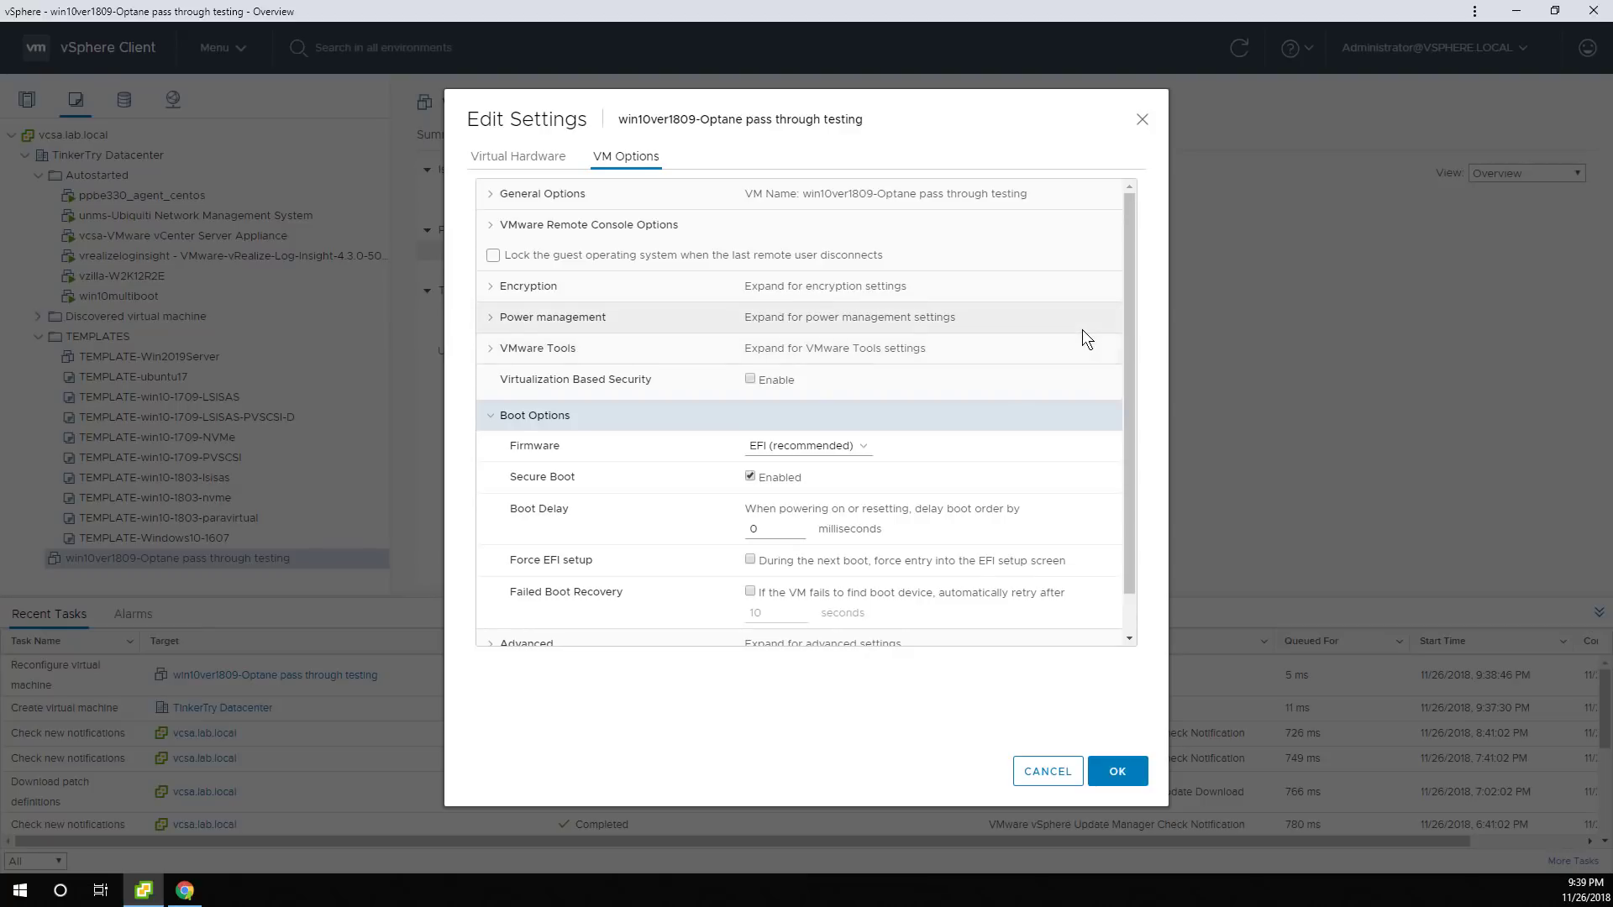
scroll(1082, 325, down, 1)
scroll(1081, 320, up, 1)
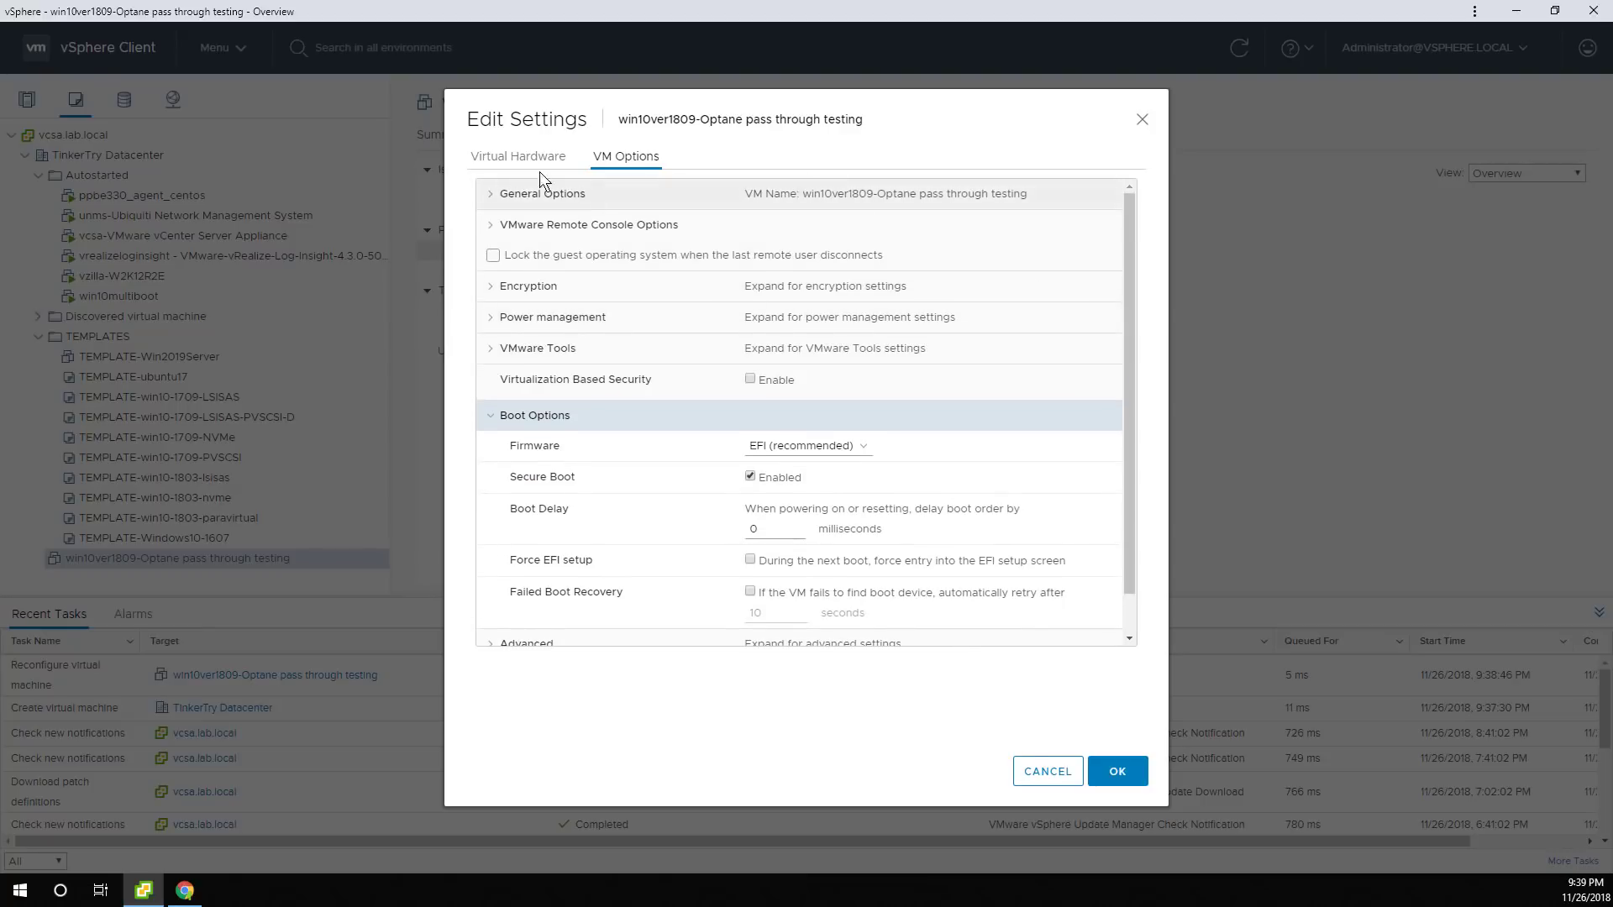
click(520, 160)
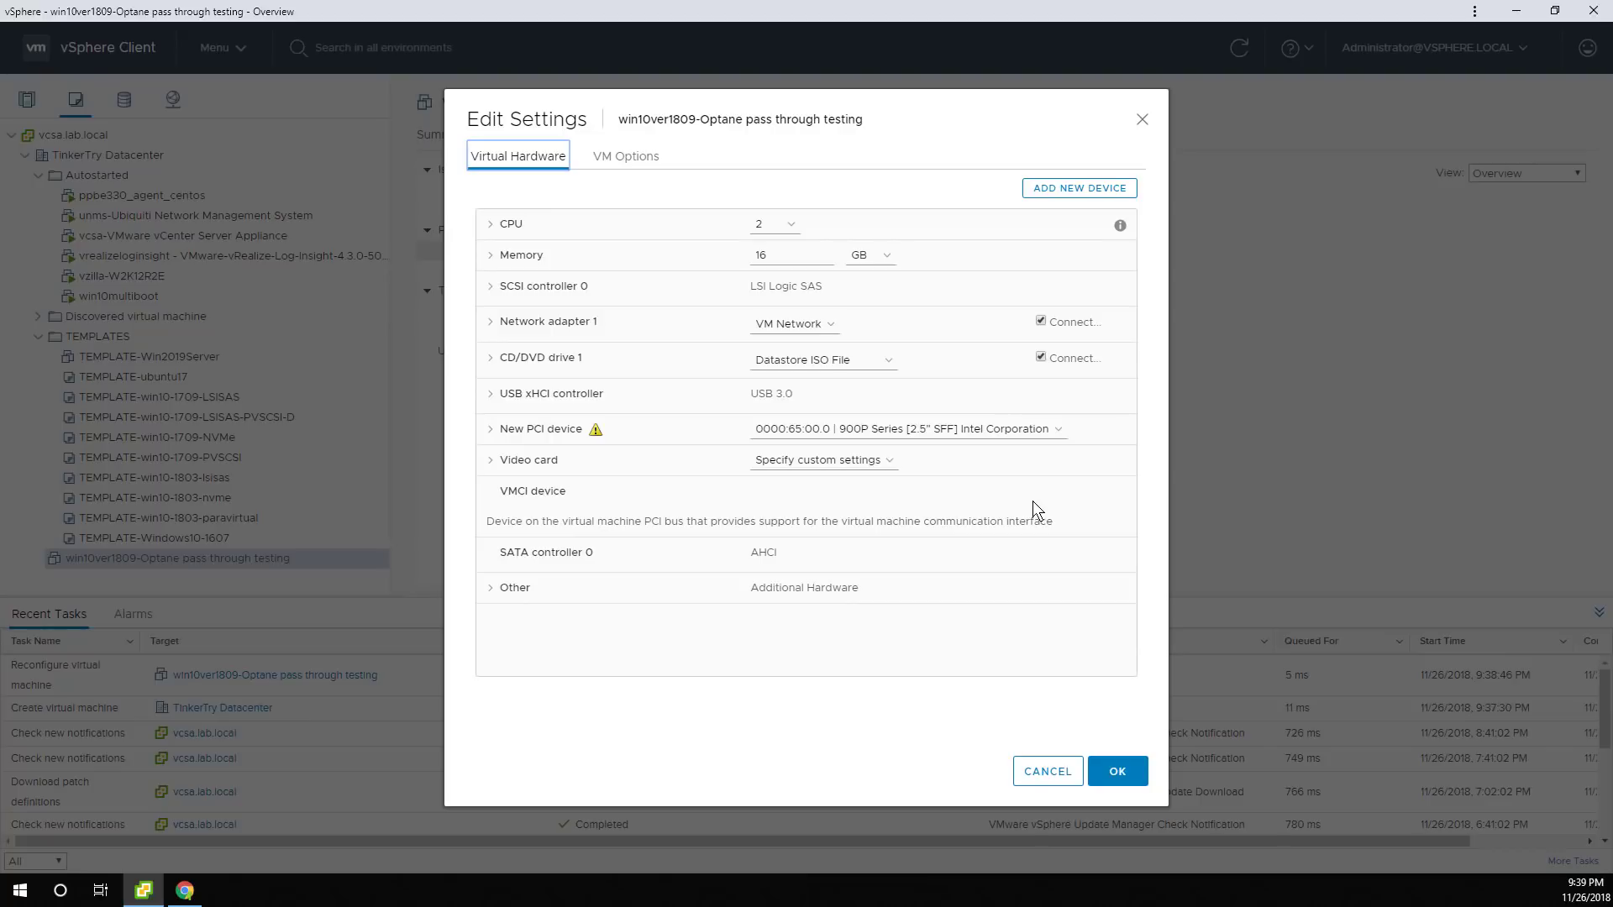
click(1122, 769)
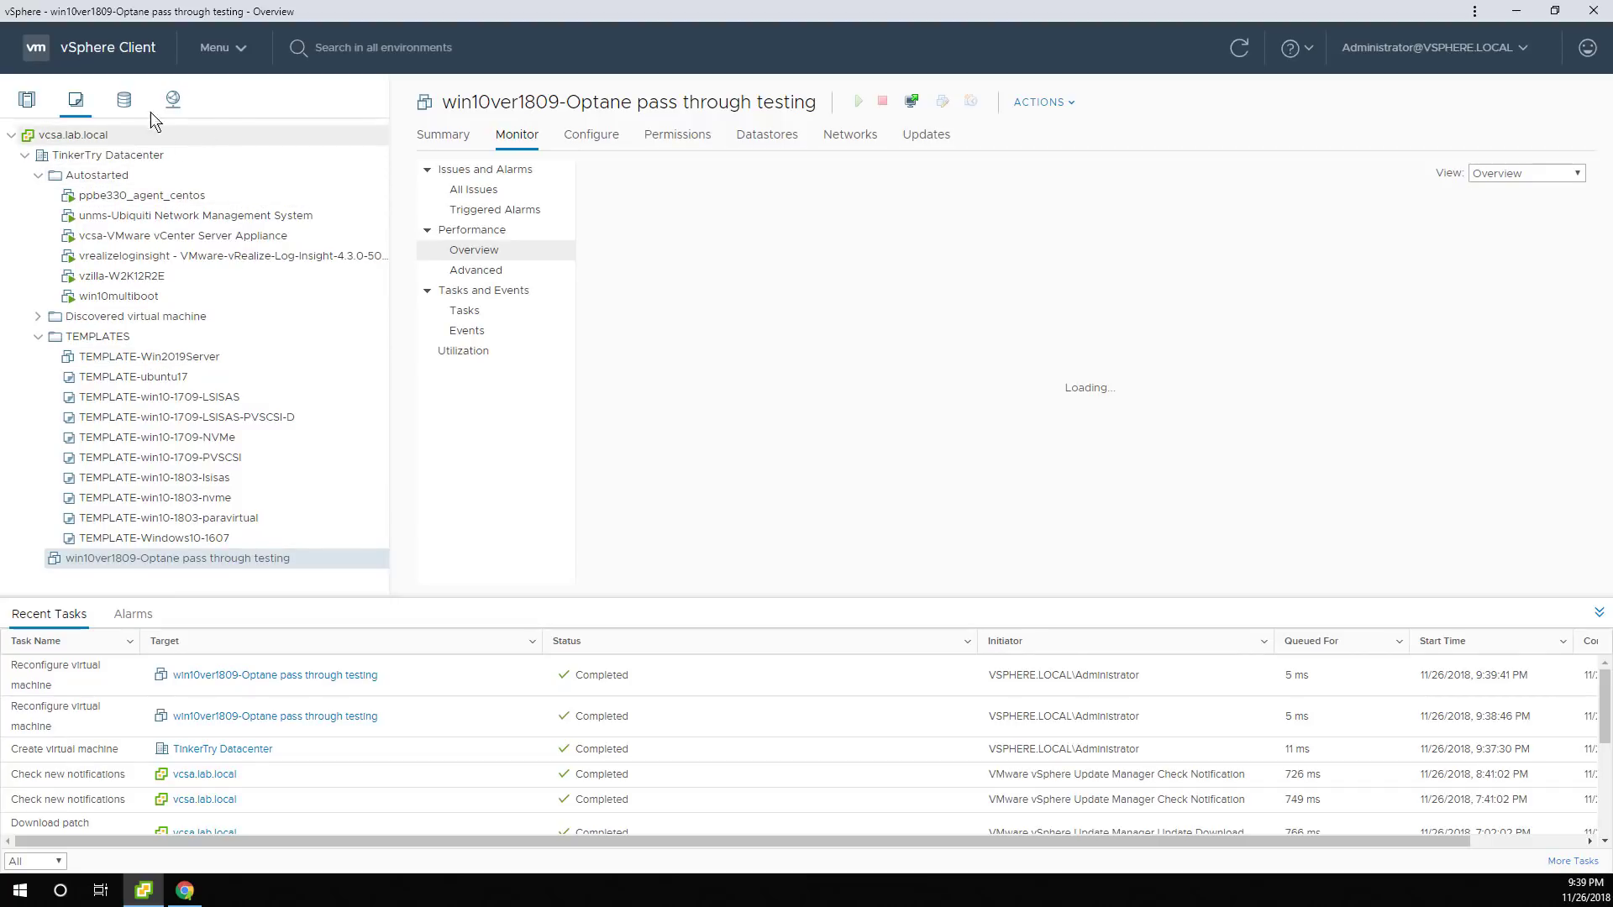
click(123, 99)
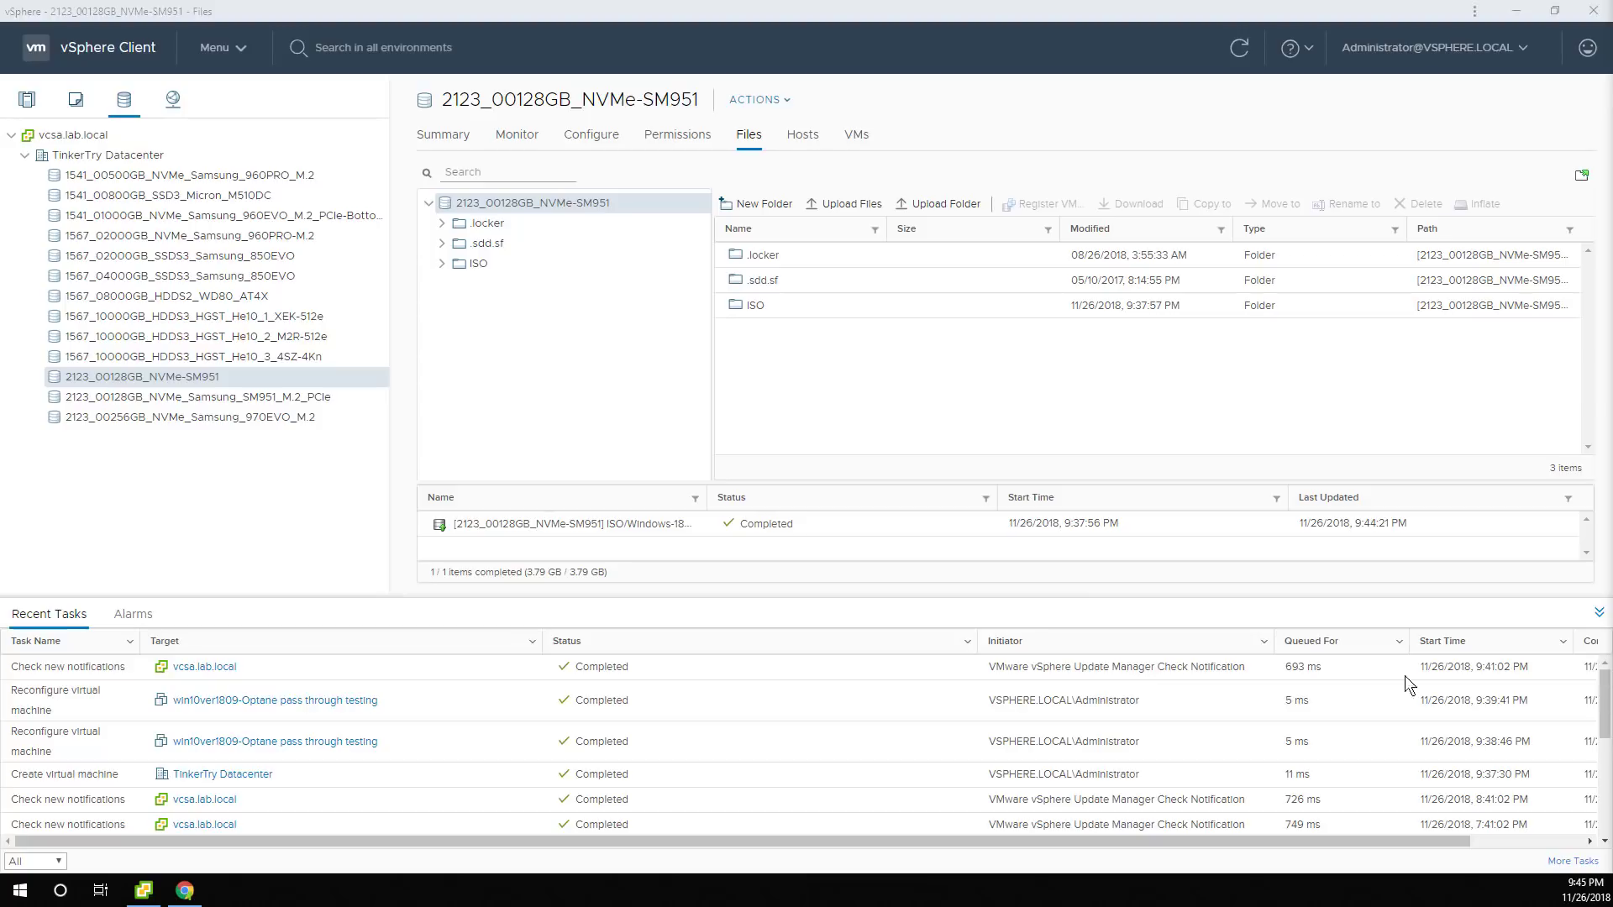
click(30, 102)
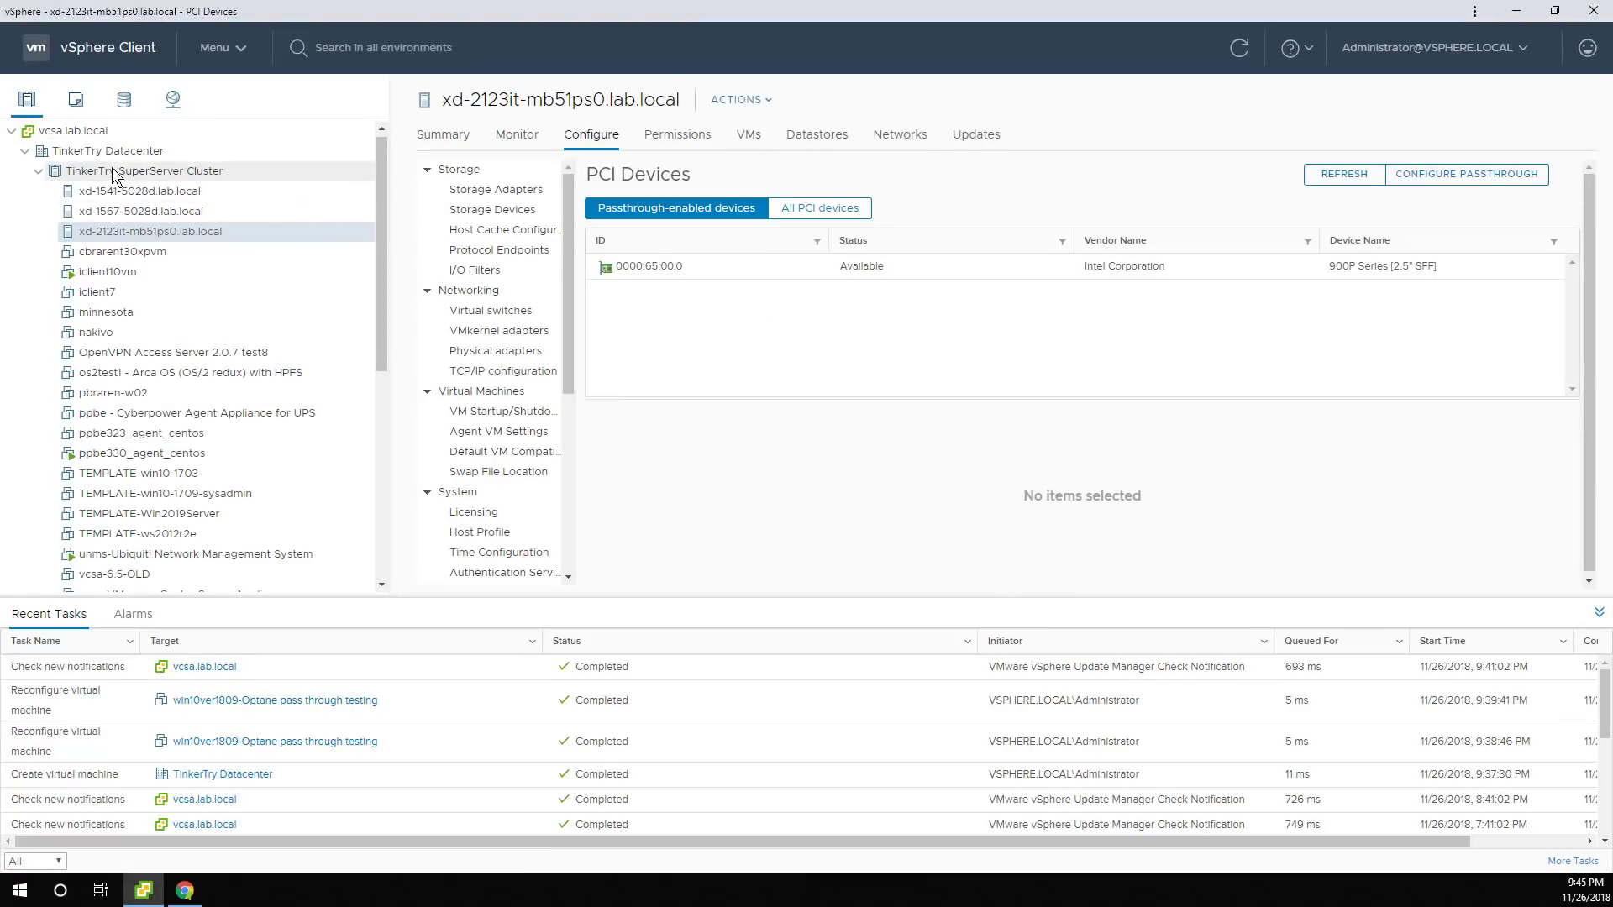
click(75, 99)
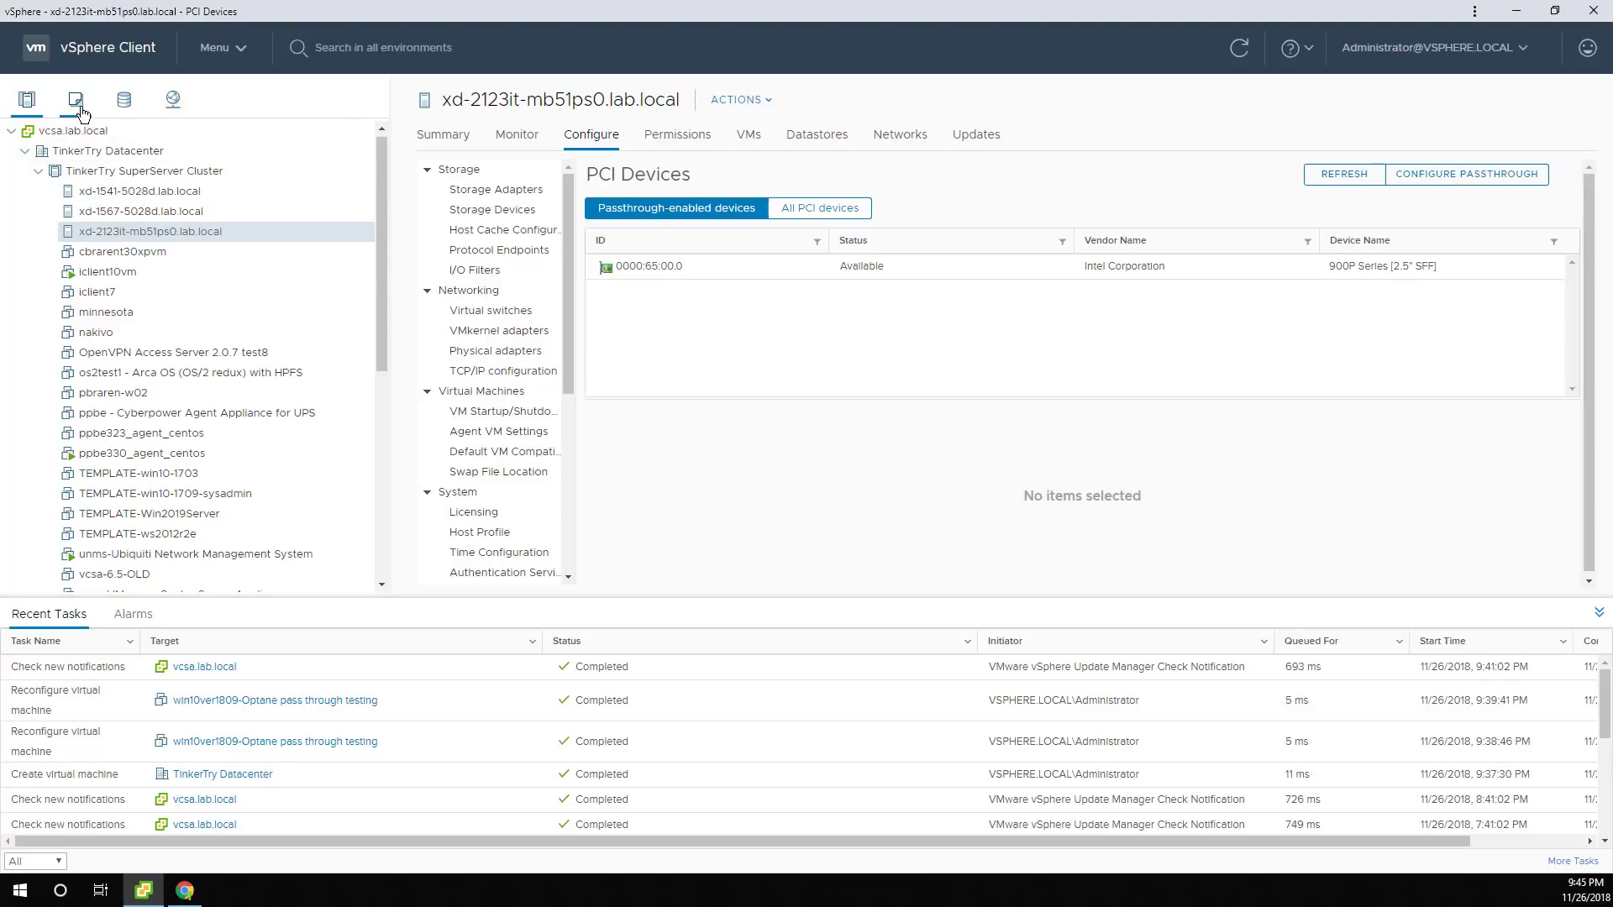
right_click(210, 566)
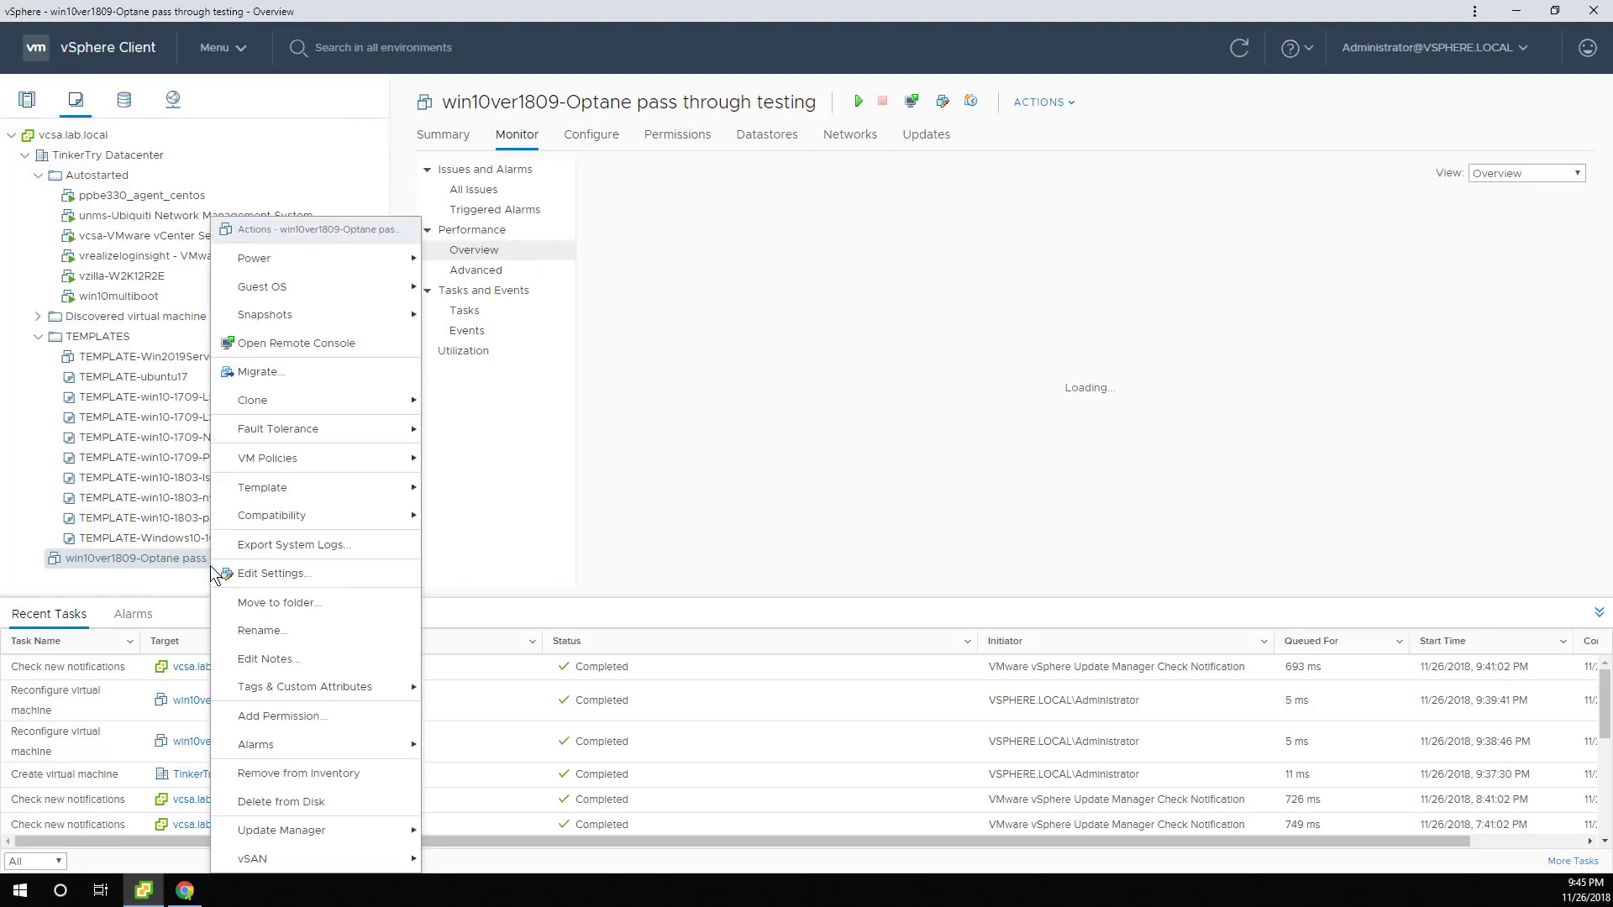
click(231, 570)
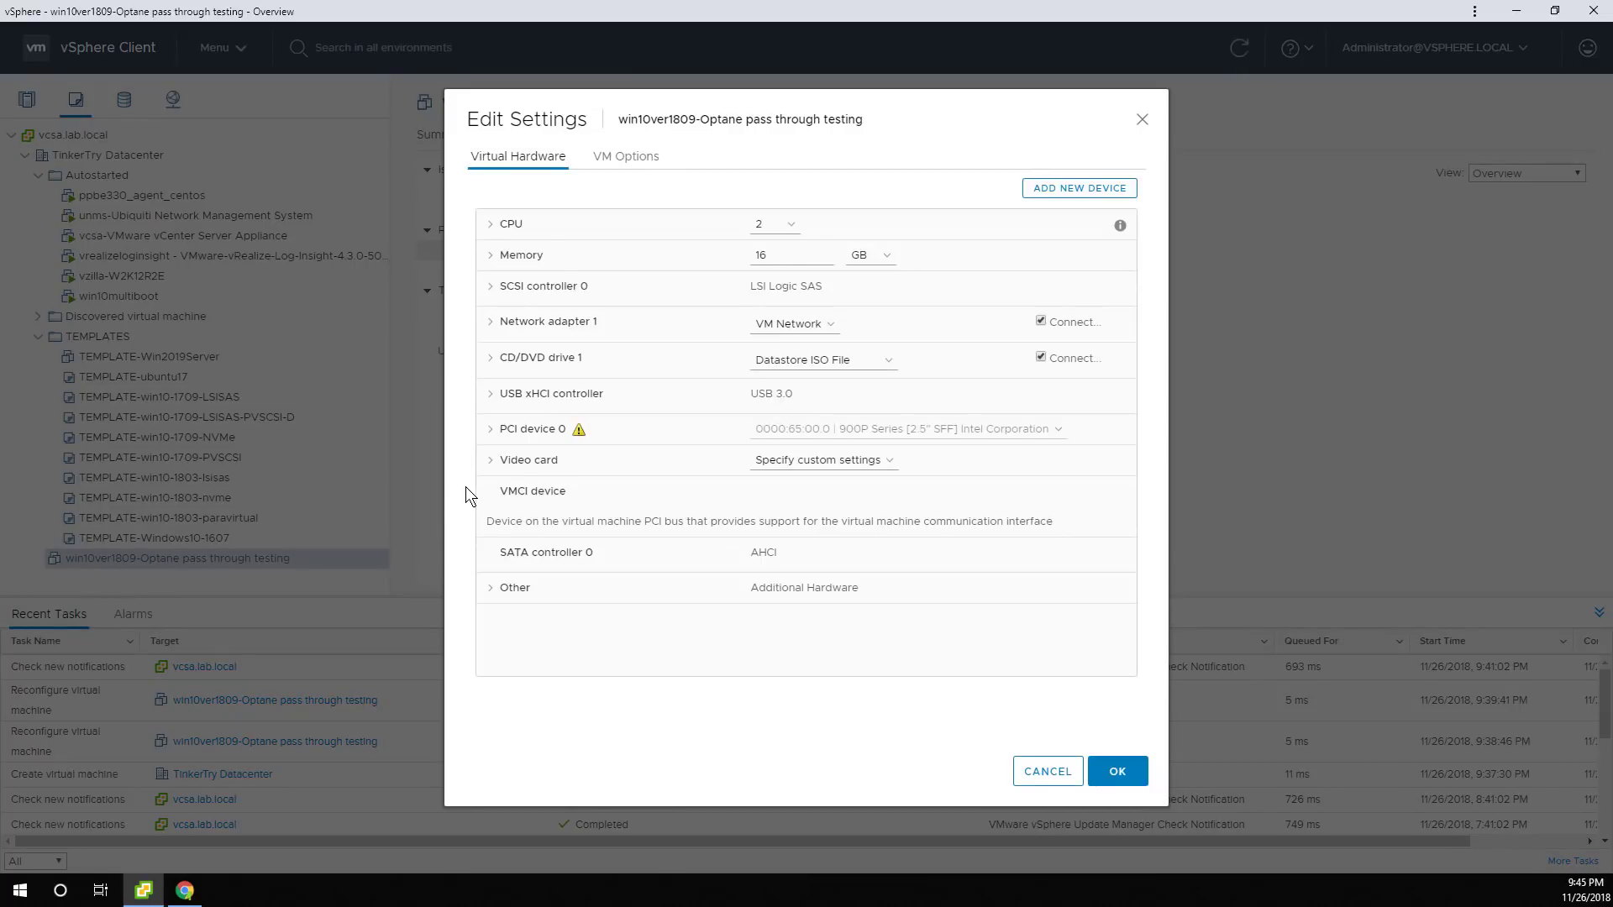
click(528, 364)
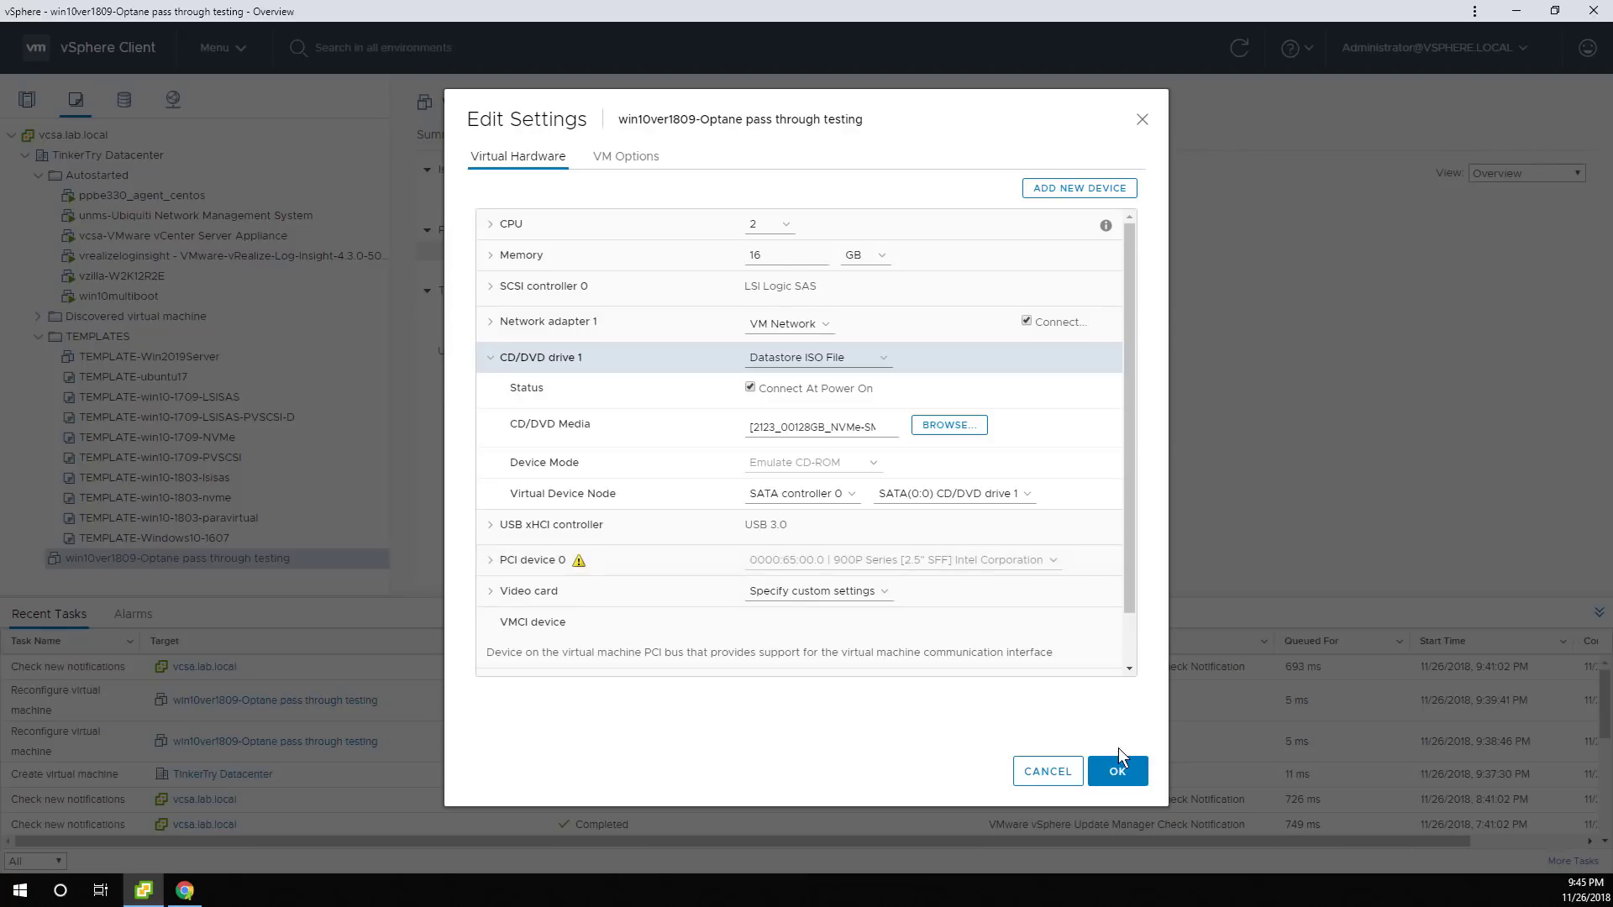
click(1035, 774)
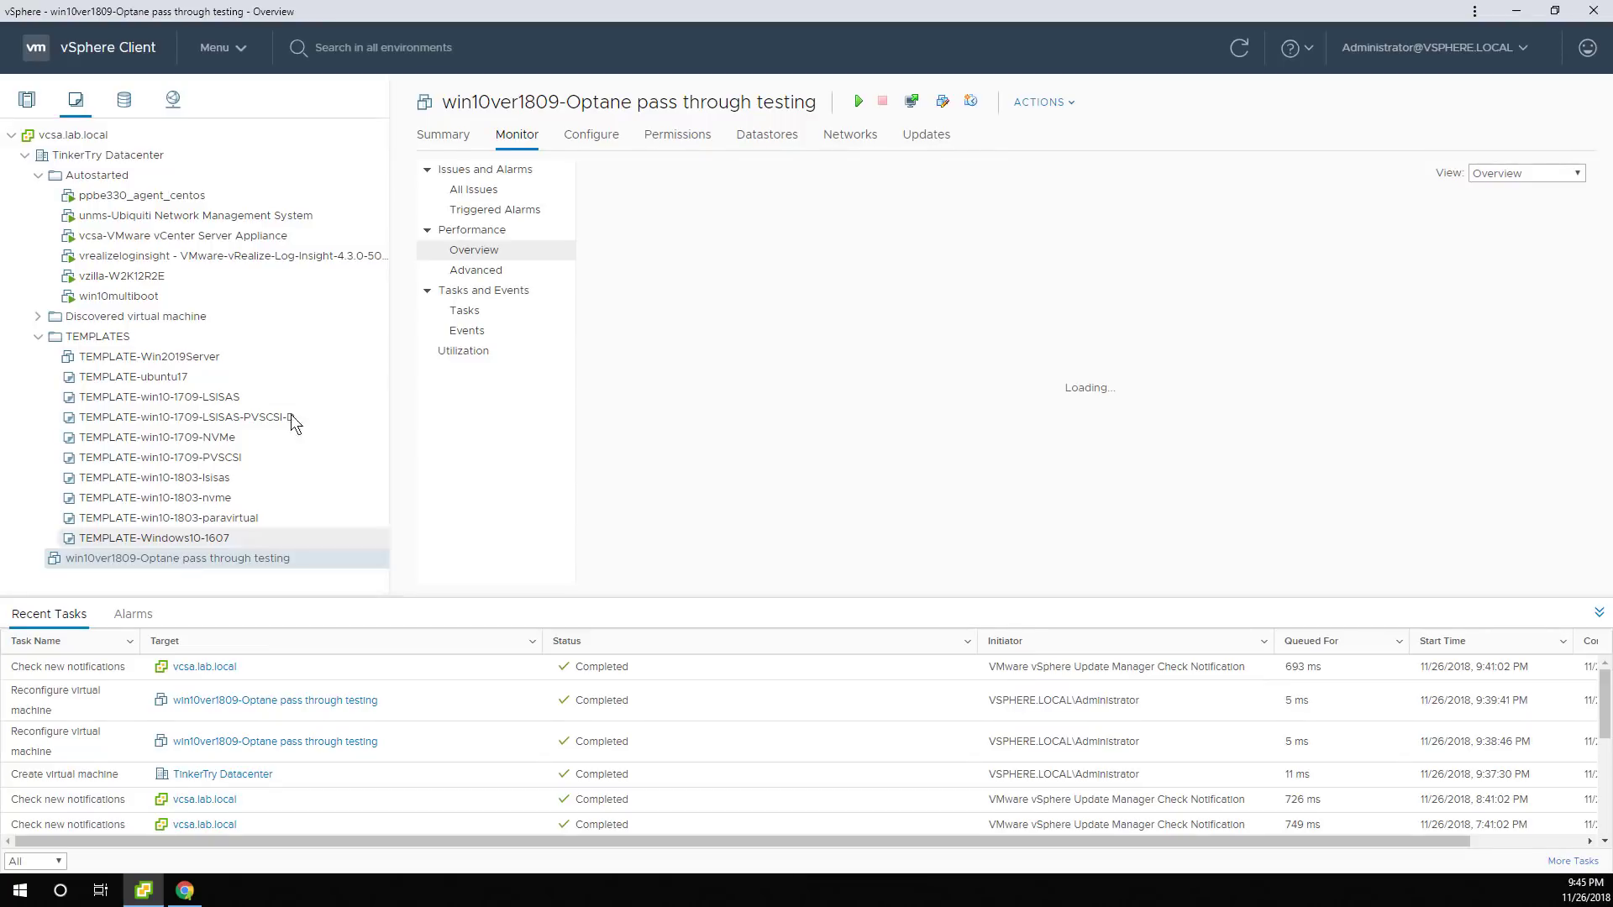
Launch a remote console from the VM's Summary, attempt power-on, and dismiss the memory reservation error.
click(441, 136)
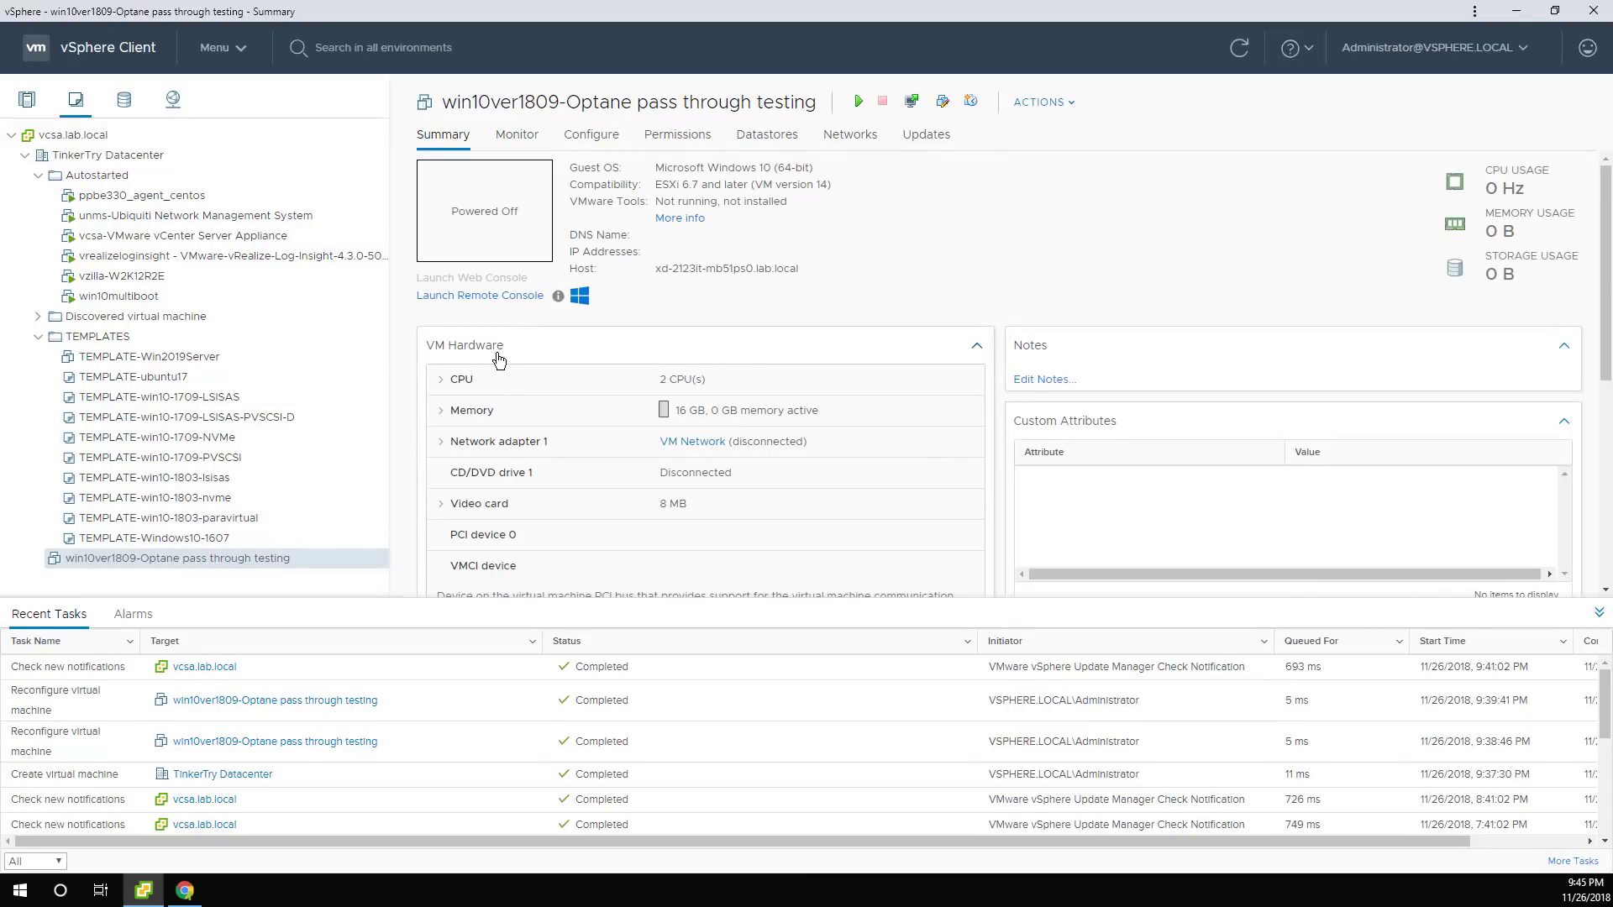
click(519, 297)
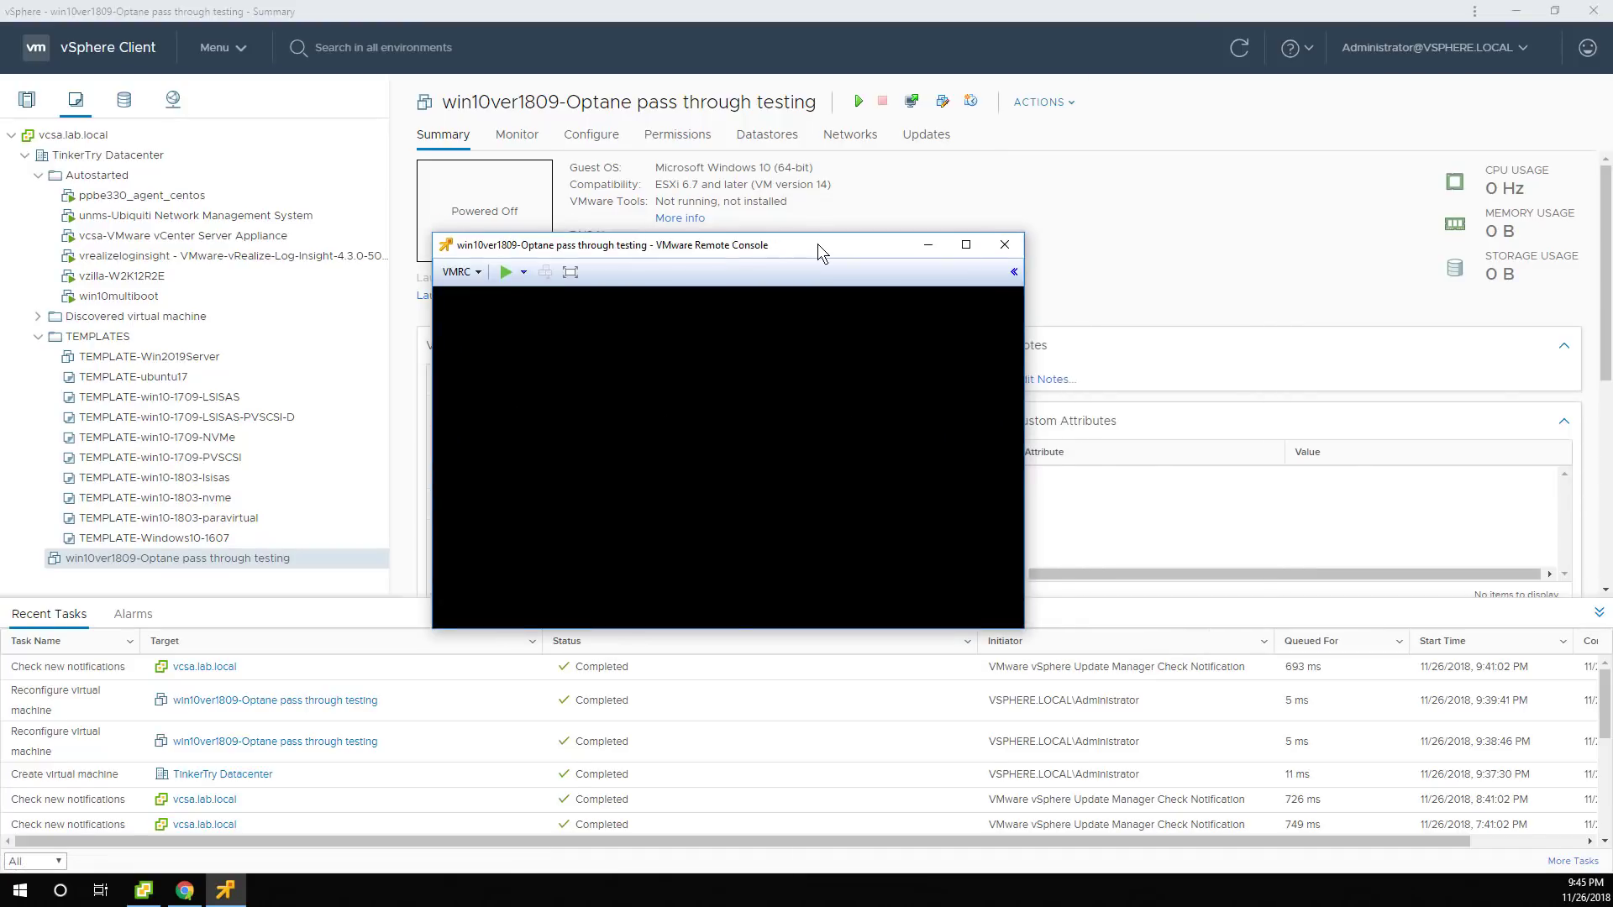
click(502, 278)
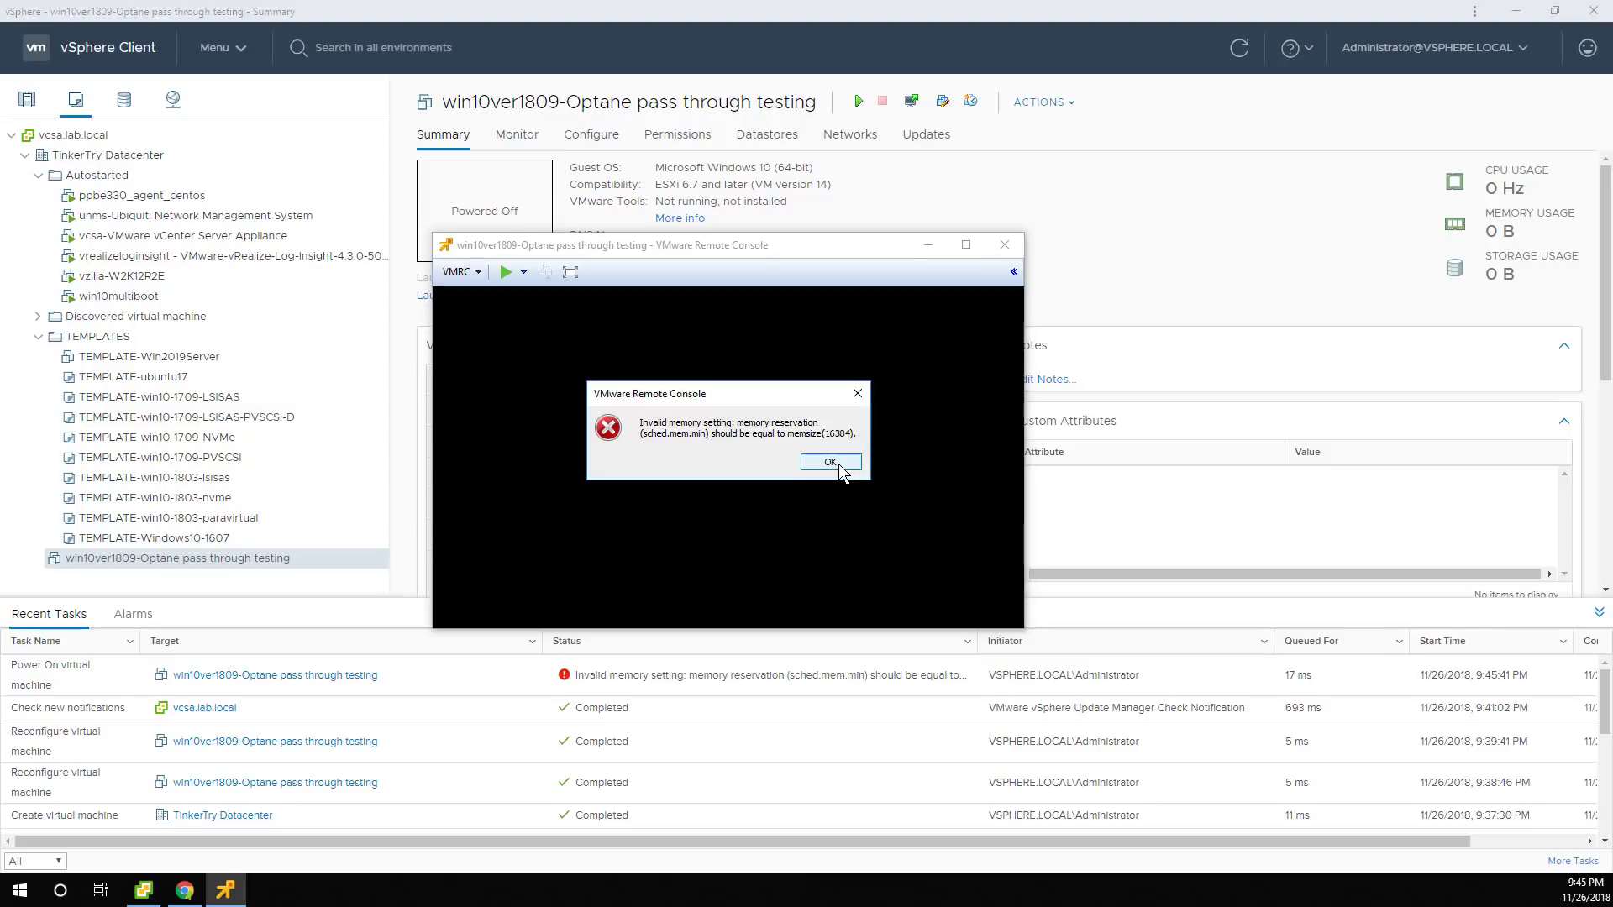
click(838, 465)
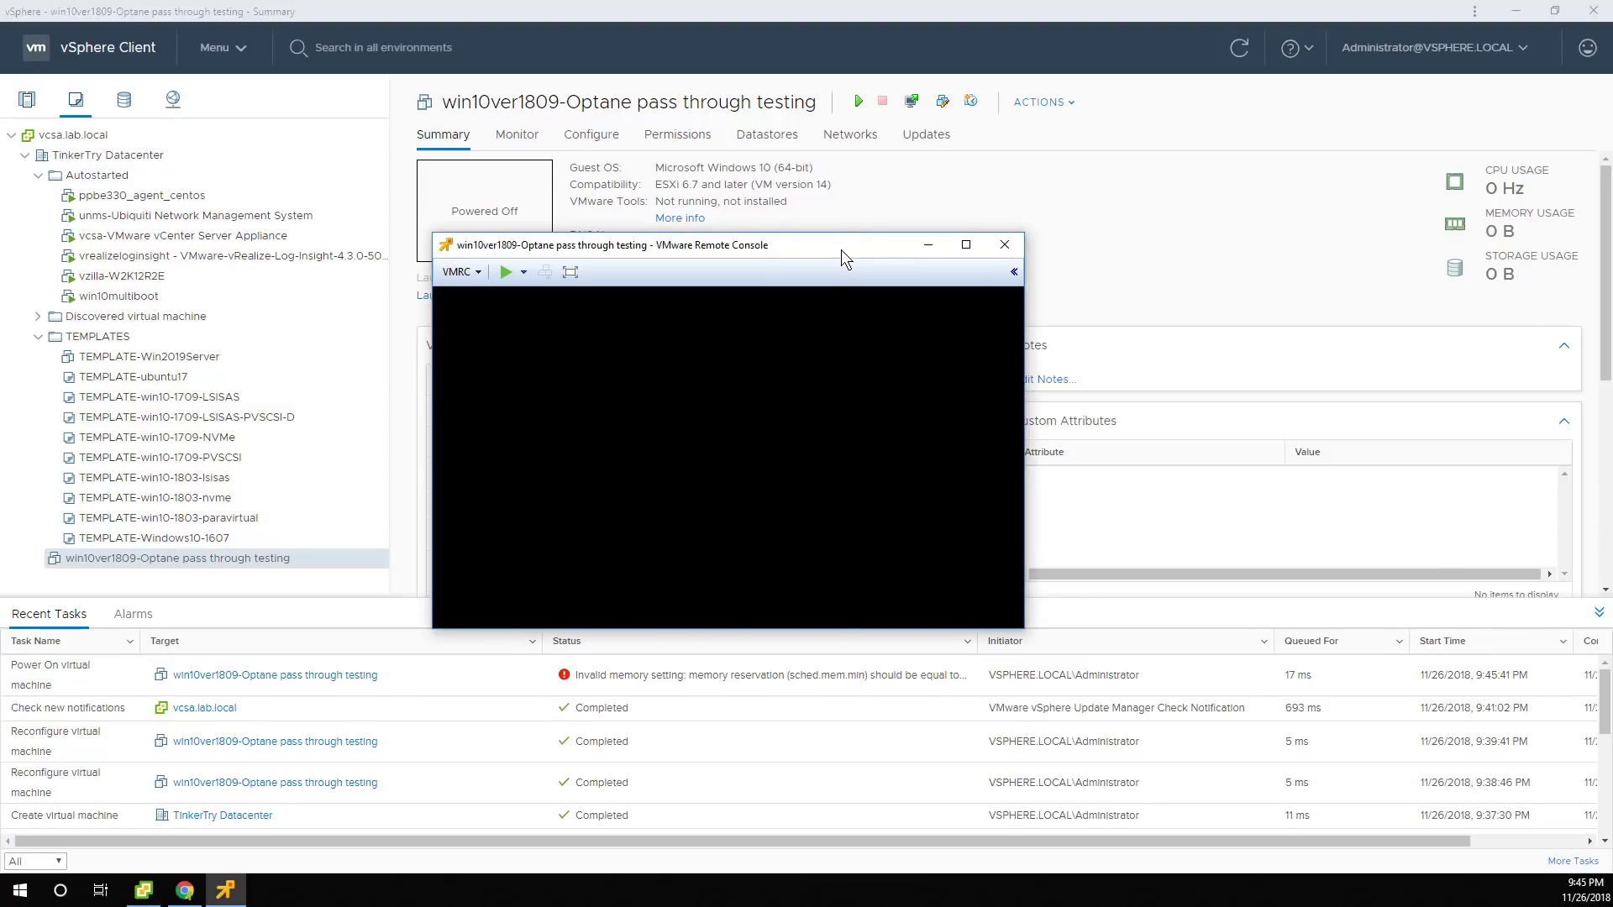
drag(842, 245, 1600, 239)
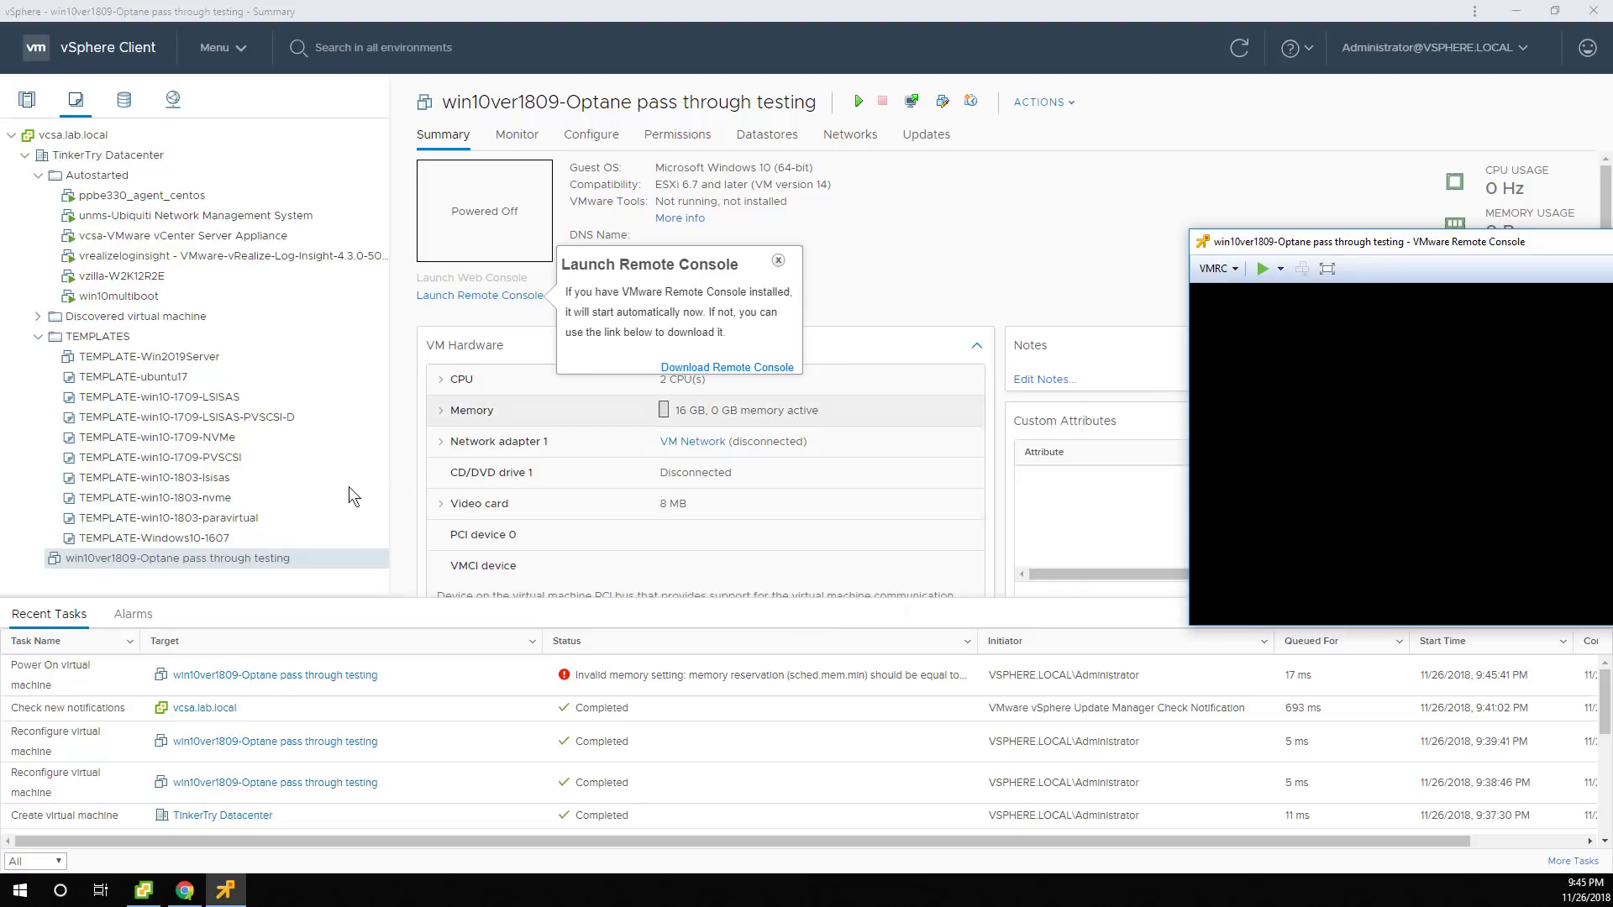
Reserve all 16384 MB of guest memory in the VM's settings, verify it, and save.
right_click(214, 555)
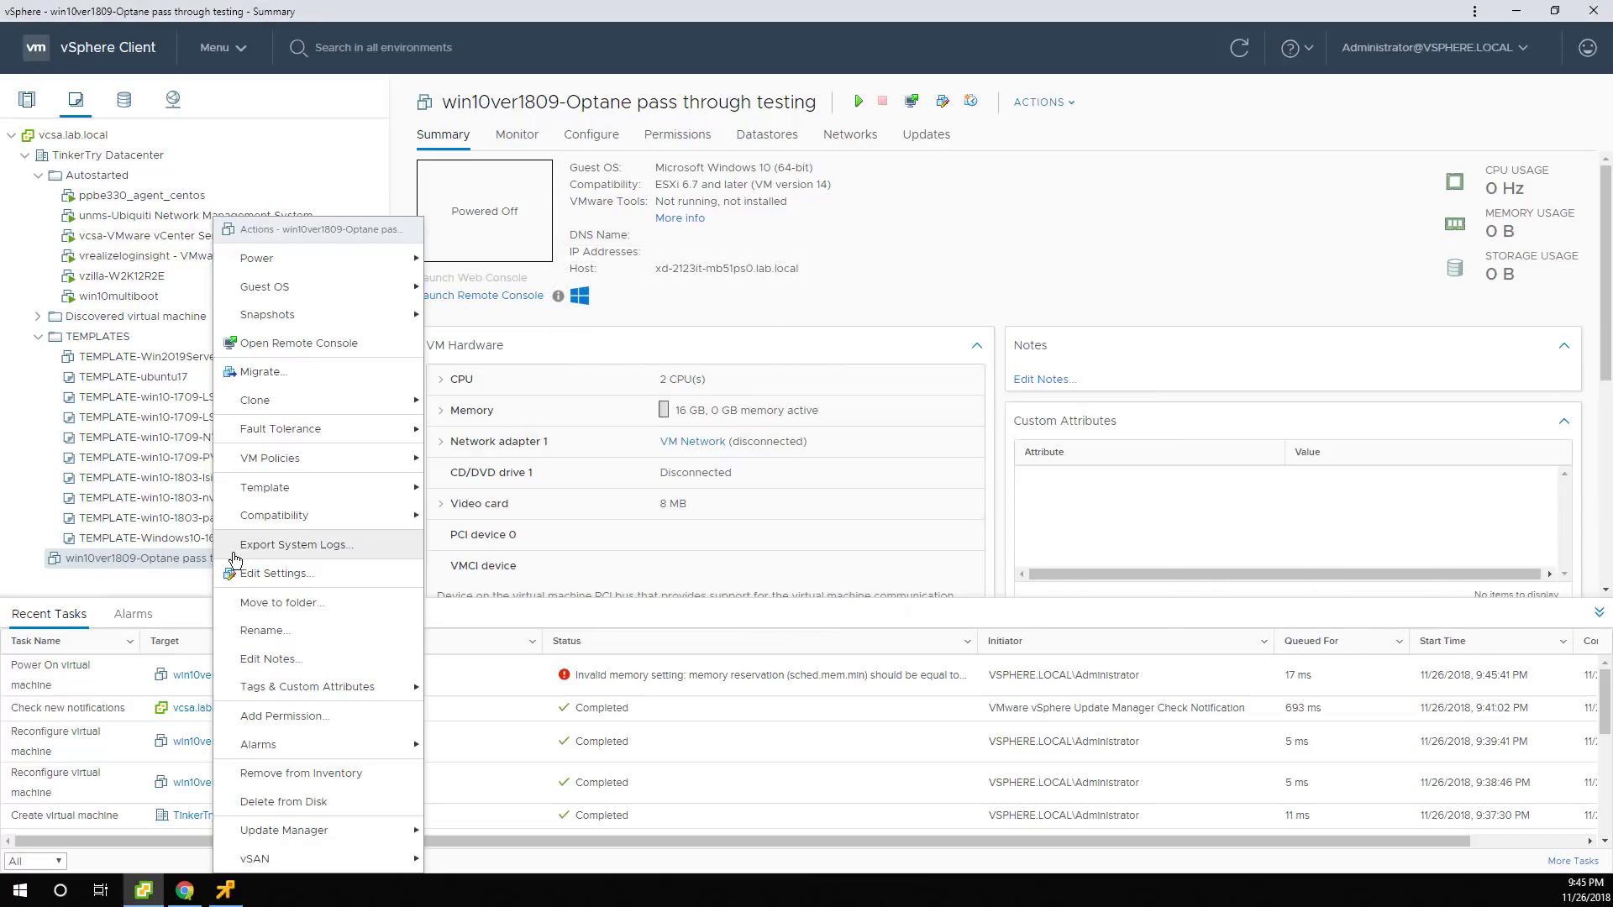
click(235, 573)
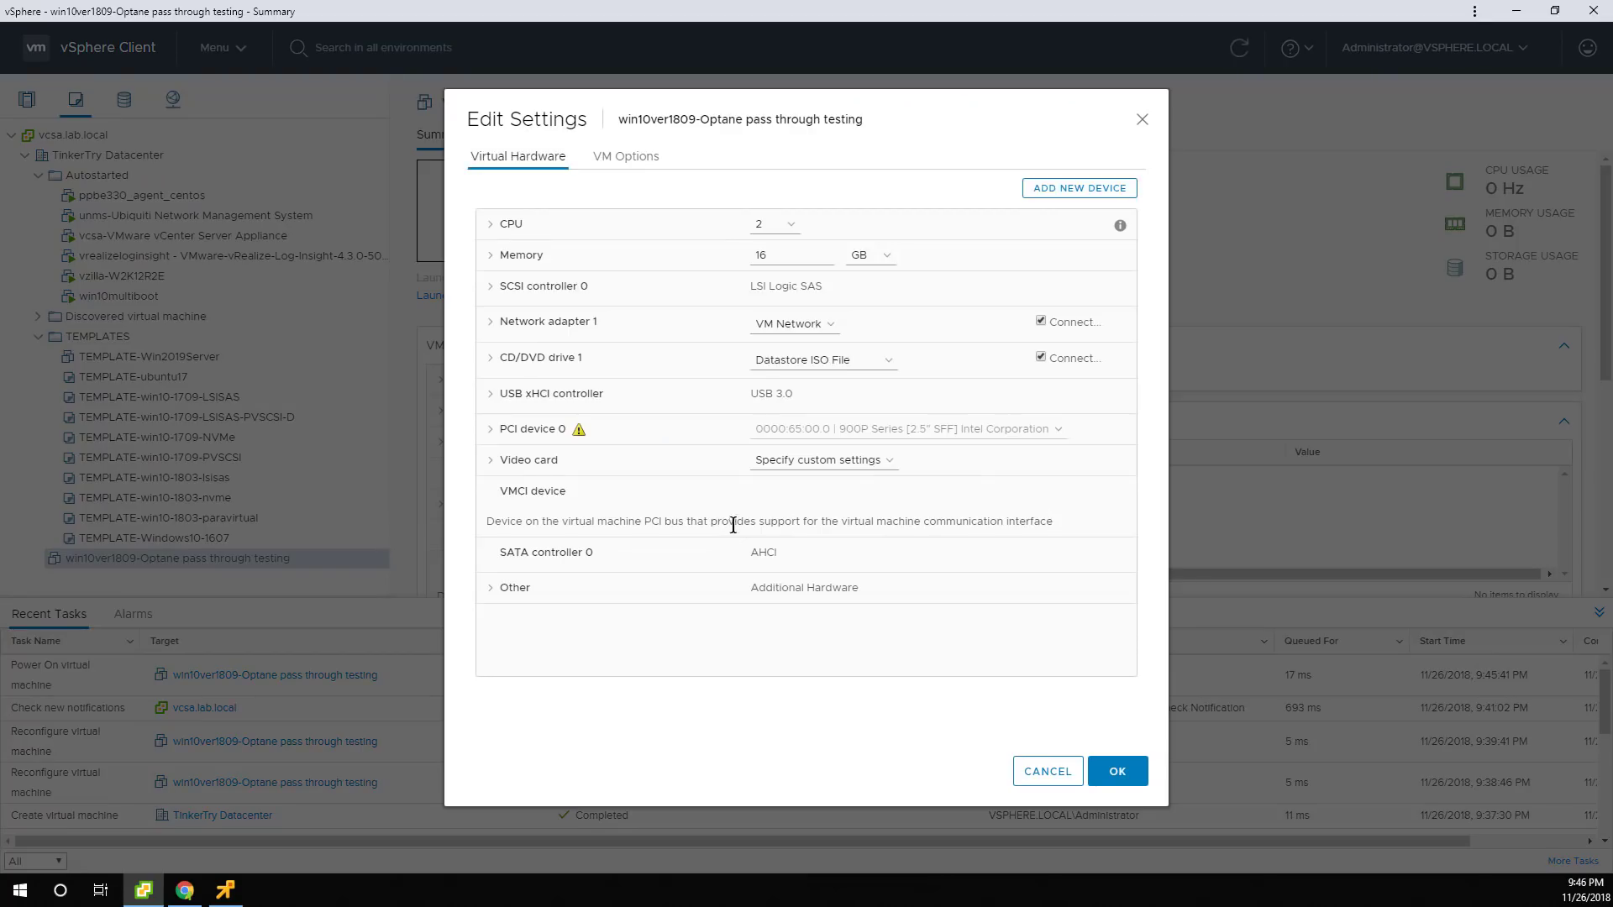
click(488, 434)
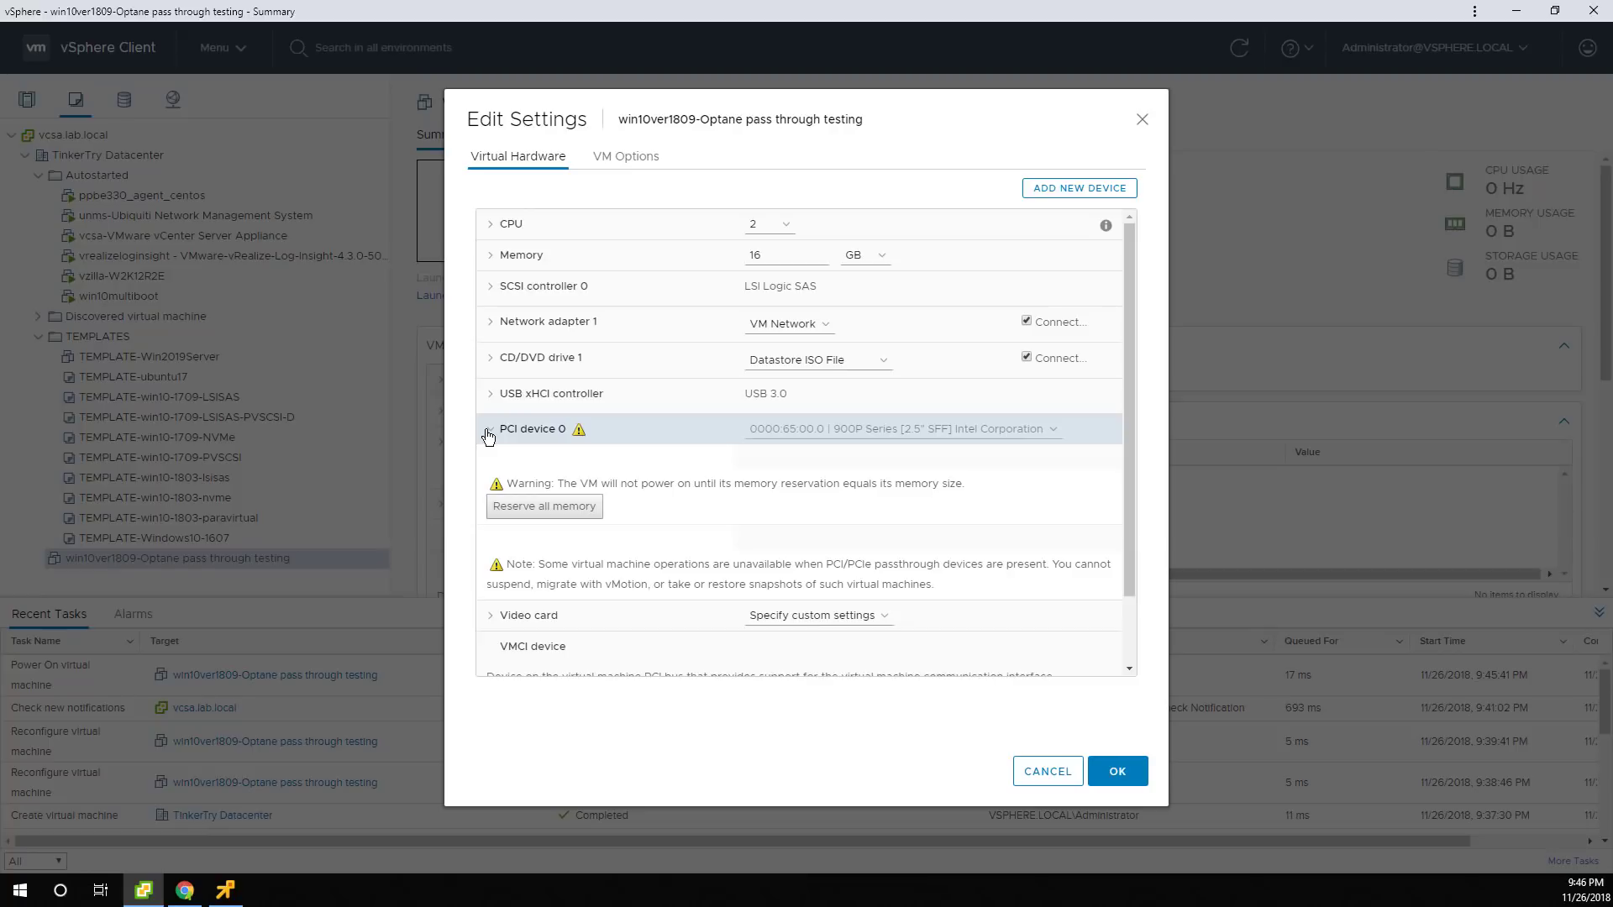
click(564, 513)
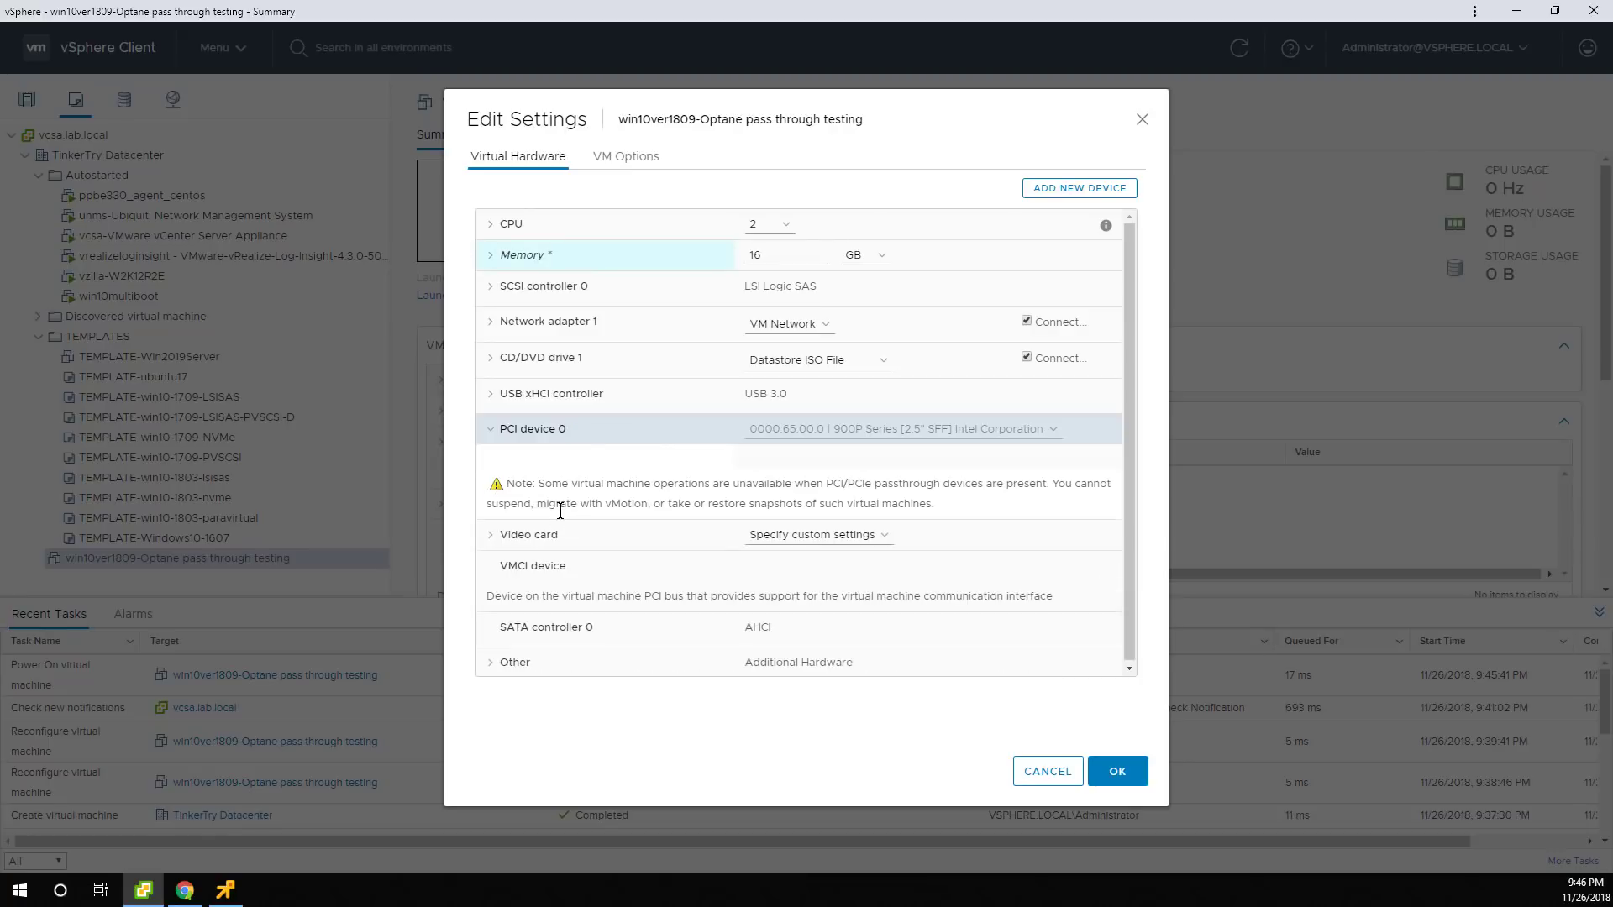
click(494, 261)
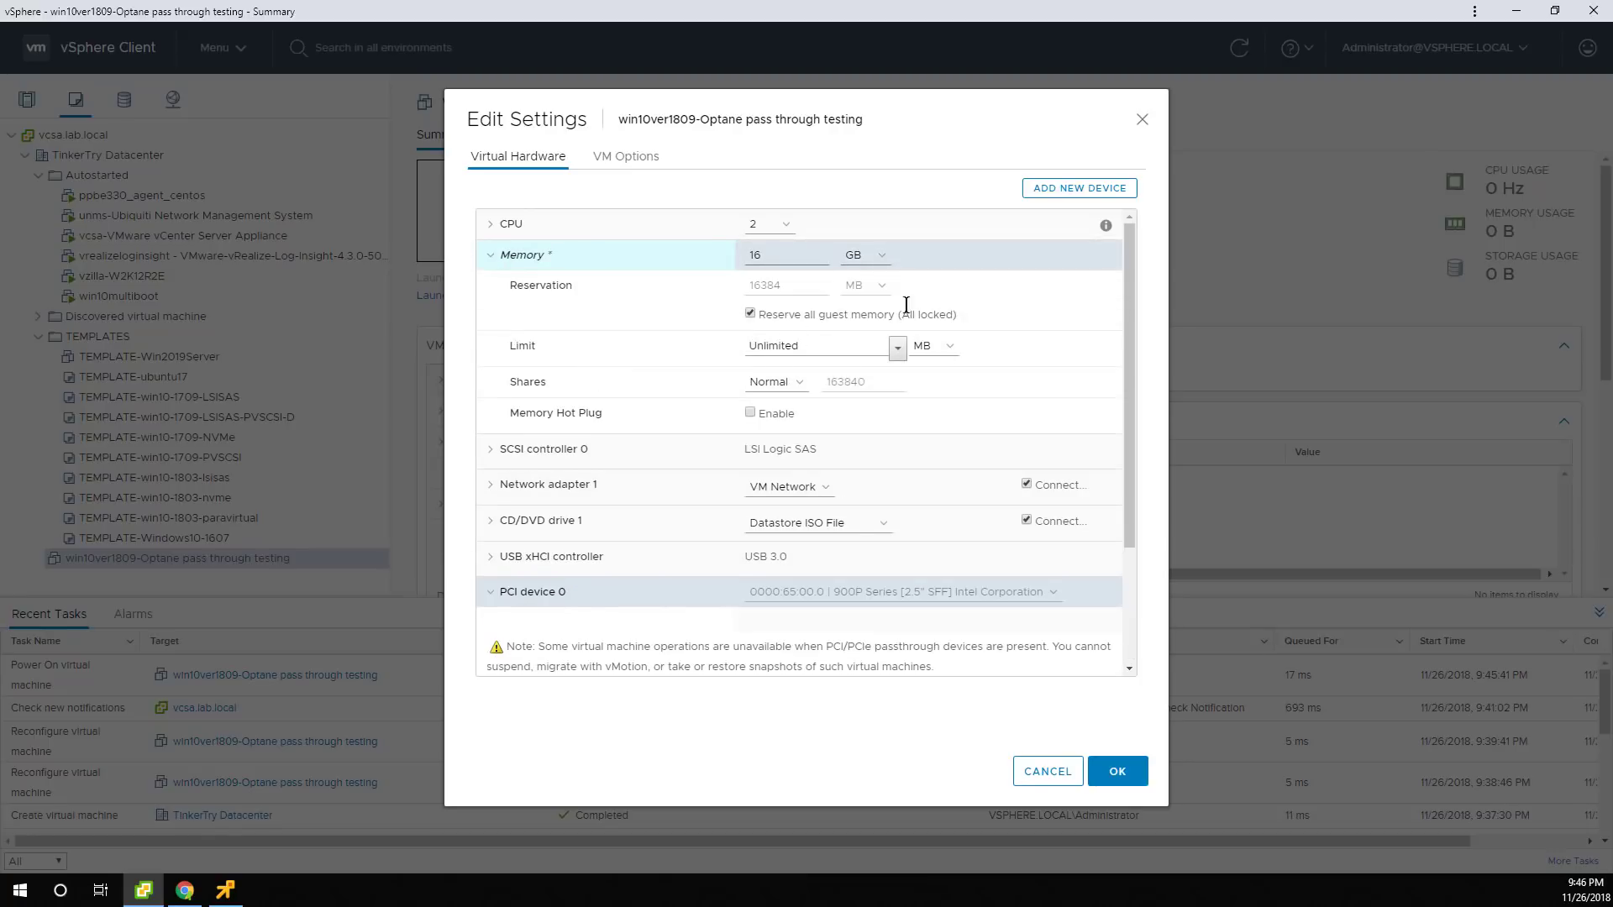
click(1107, 767)
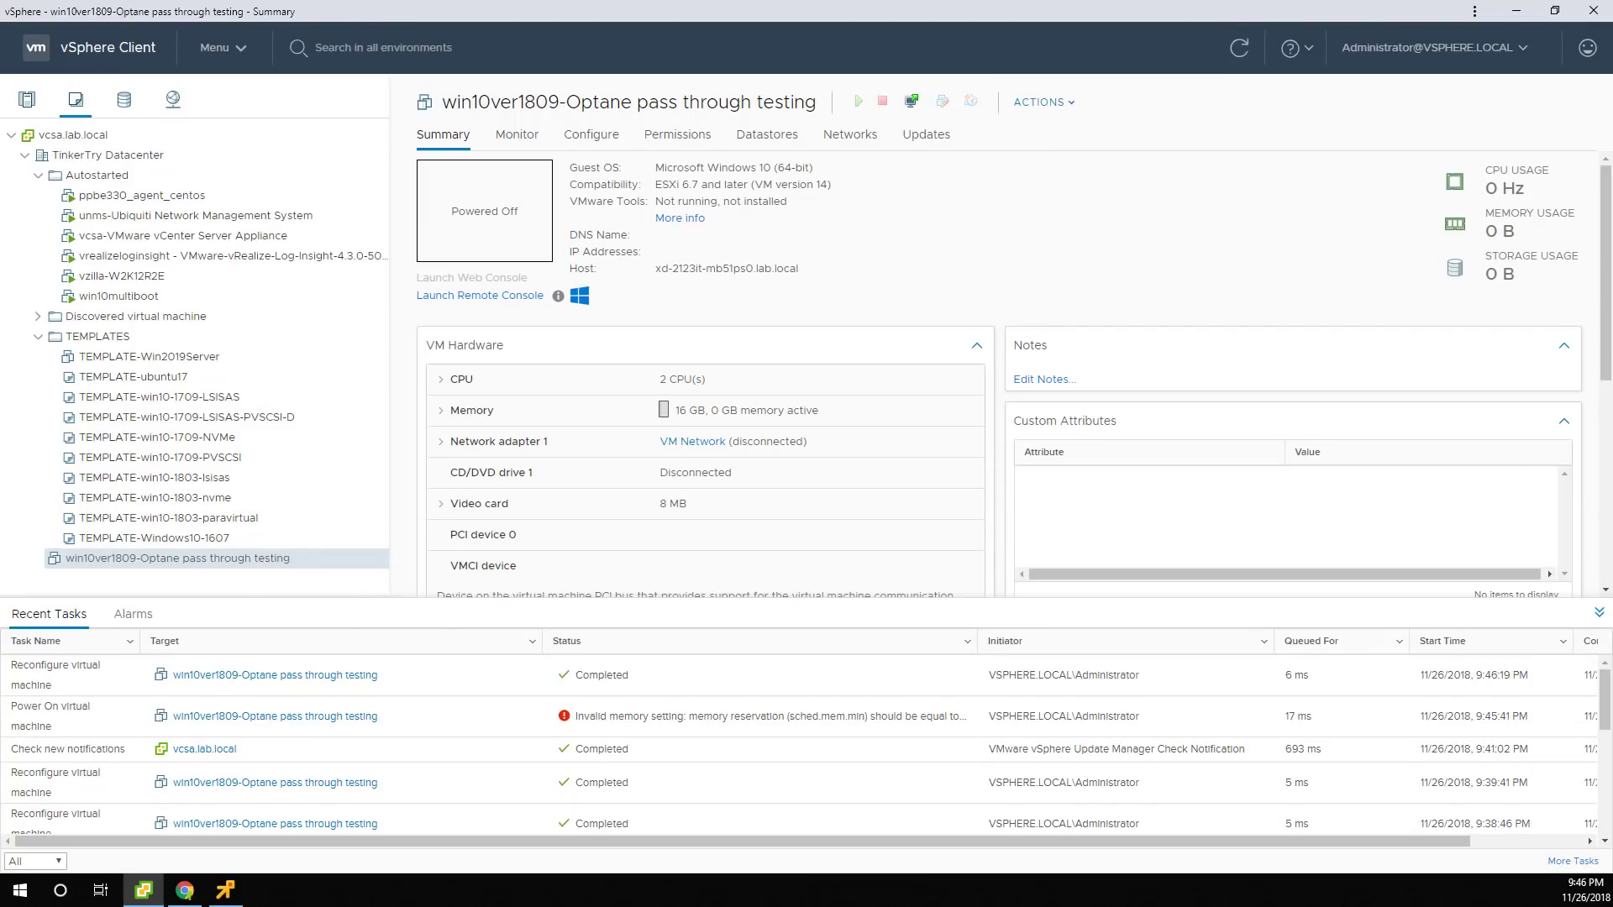
Power on the VM in the remote console and press Space to boot from the installer ISO.
click(1263, 268)
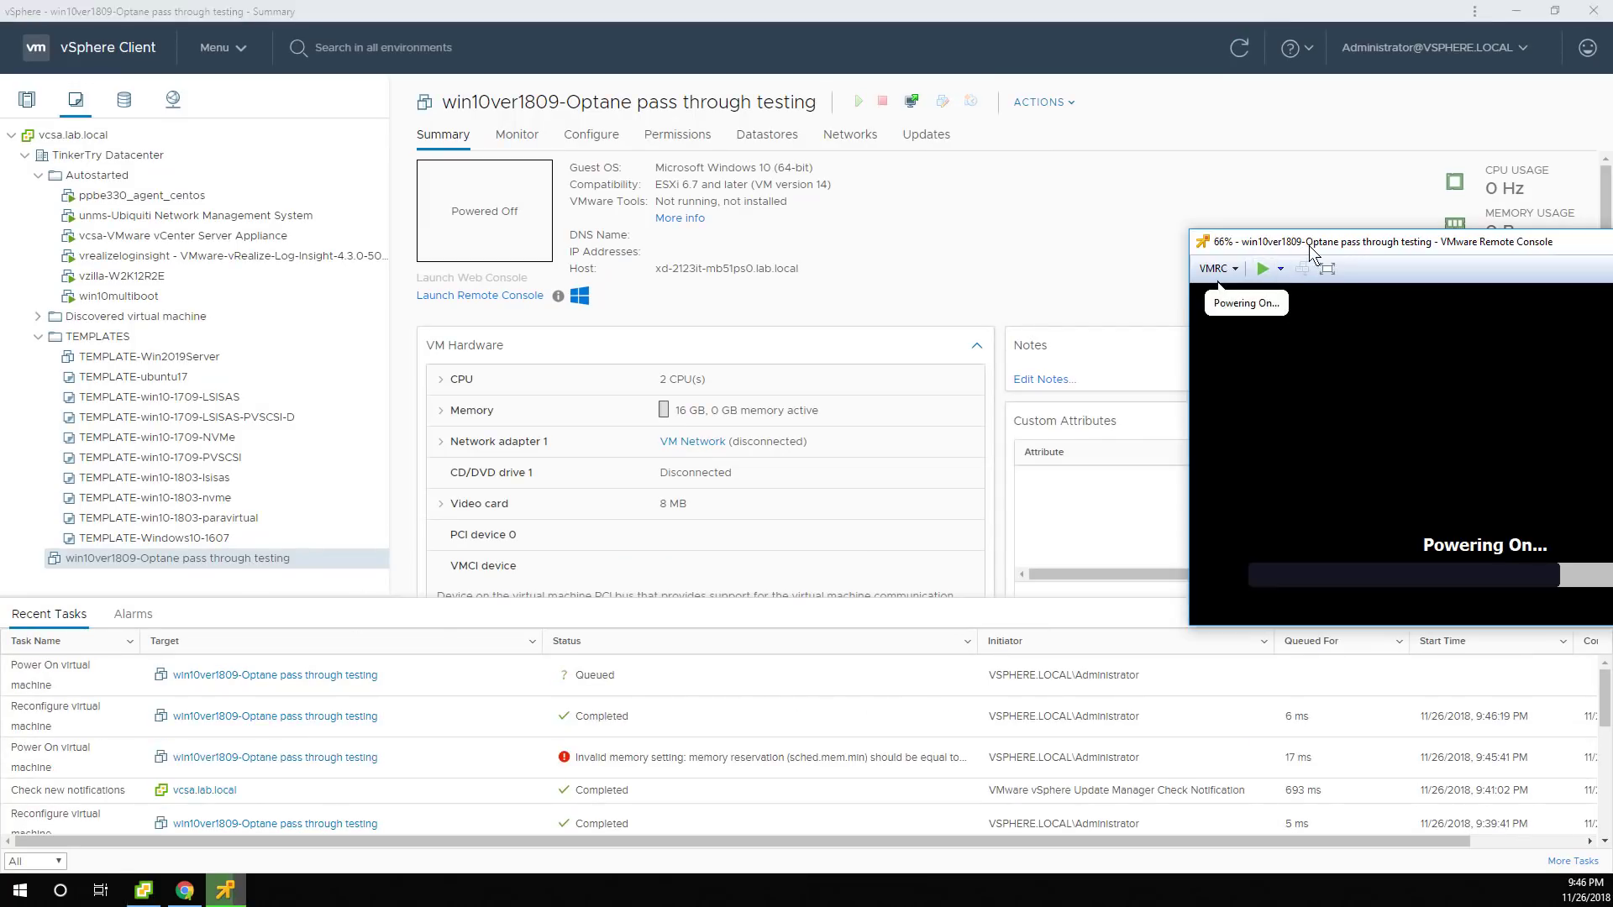
drag(1313, 242, 586, 200)
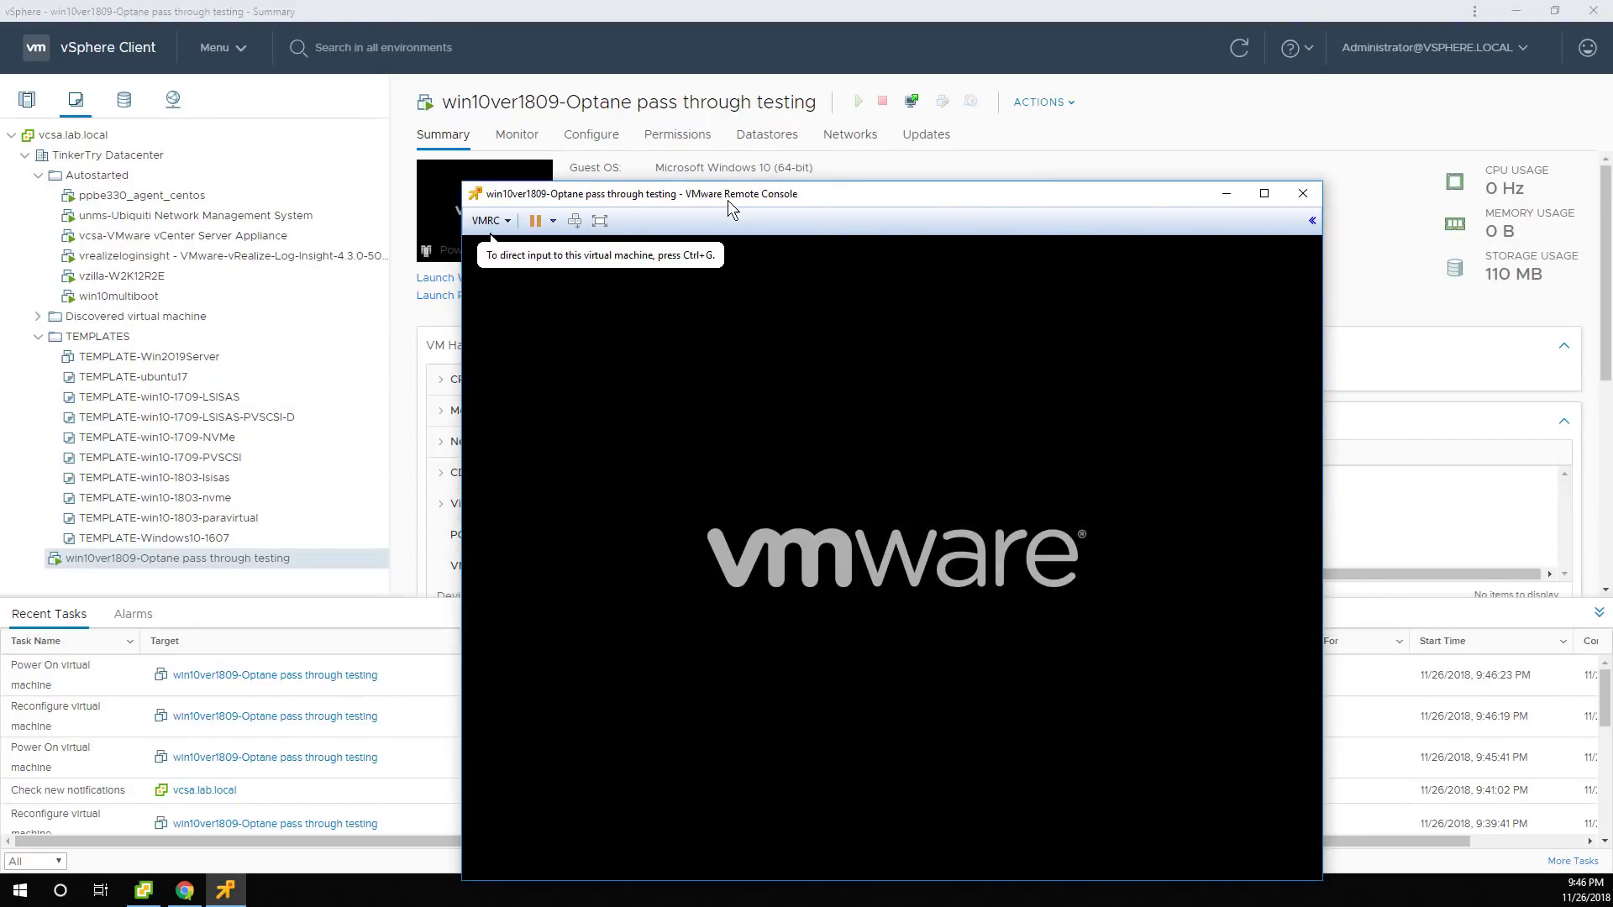
click(820, 252)
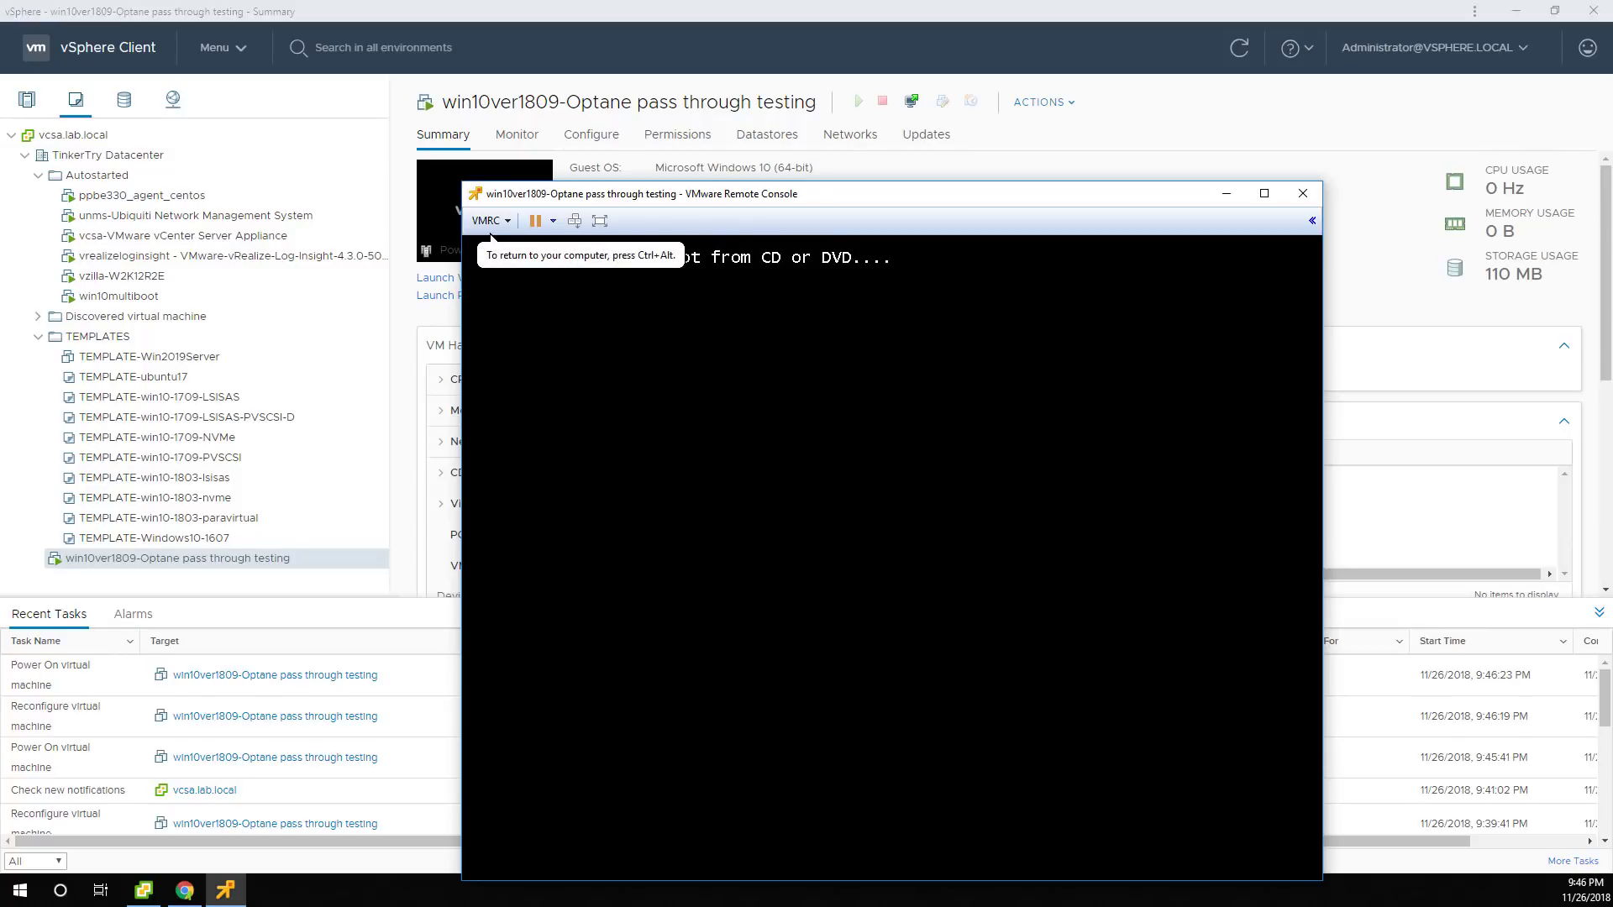
key(space)
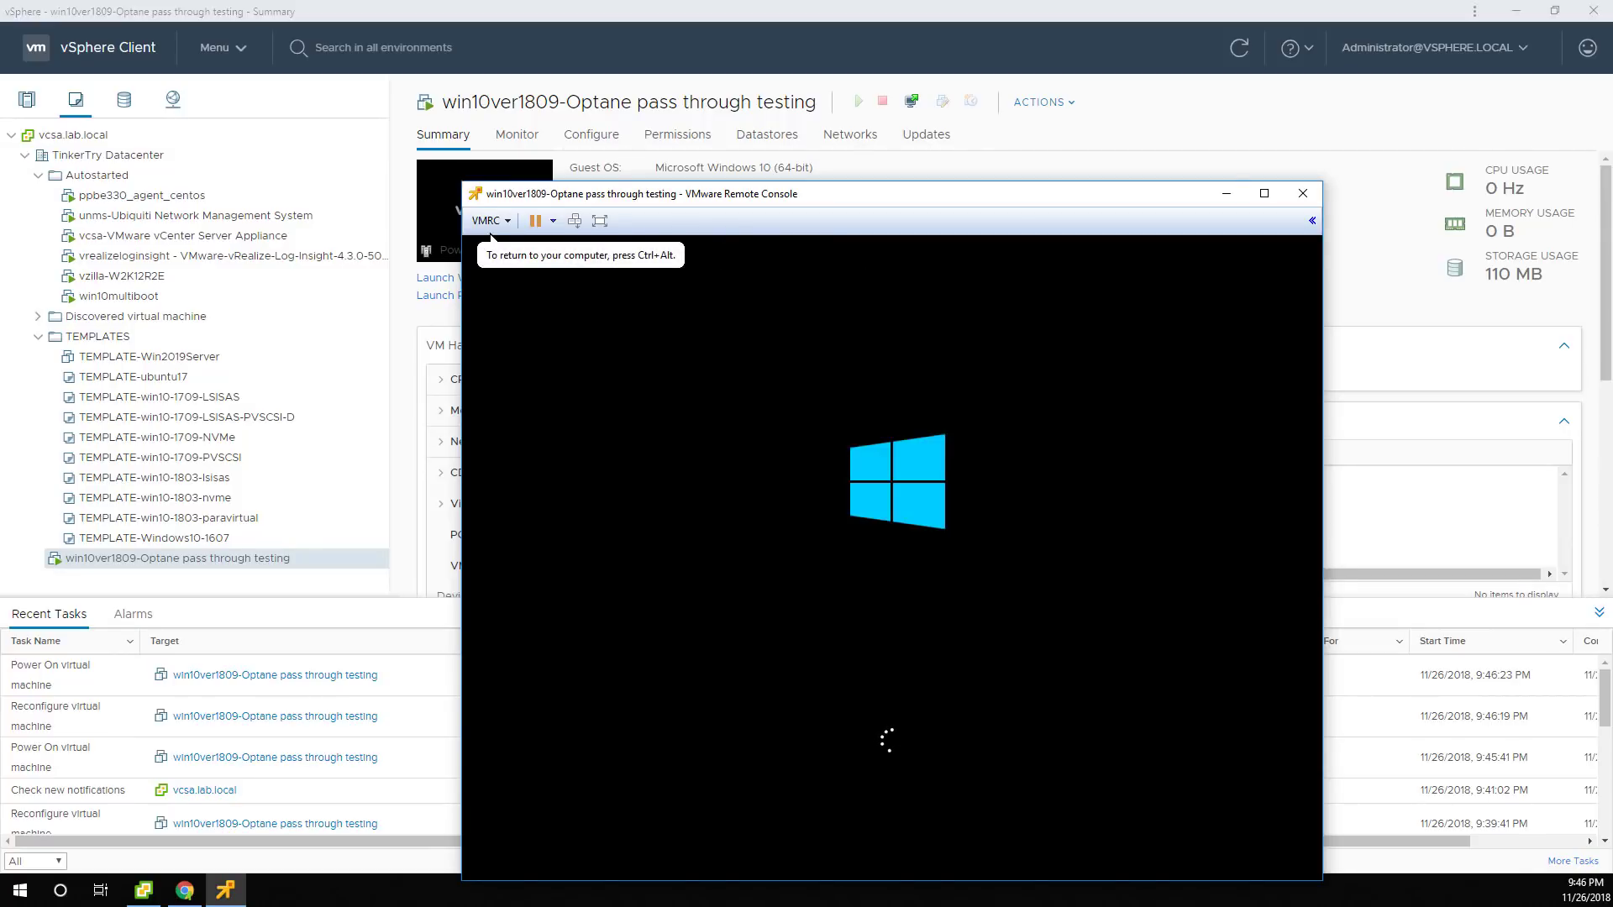
key(ctrl+alt)
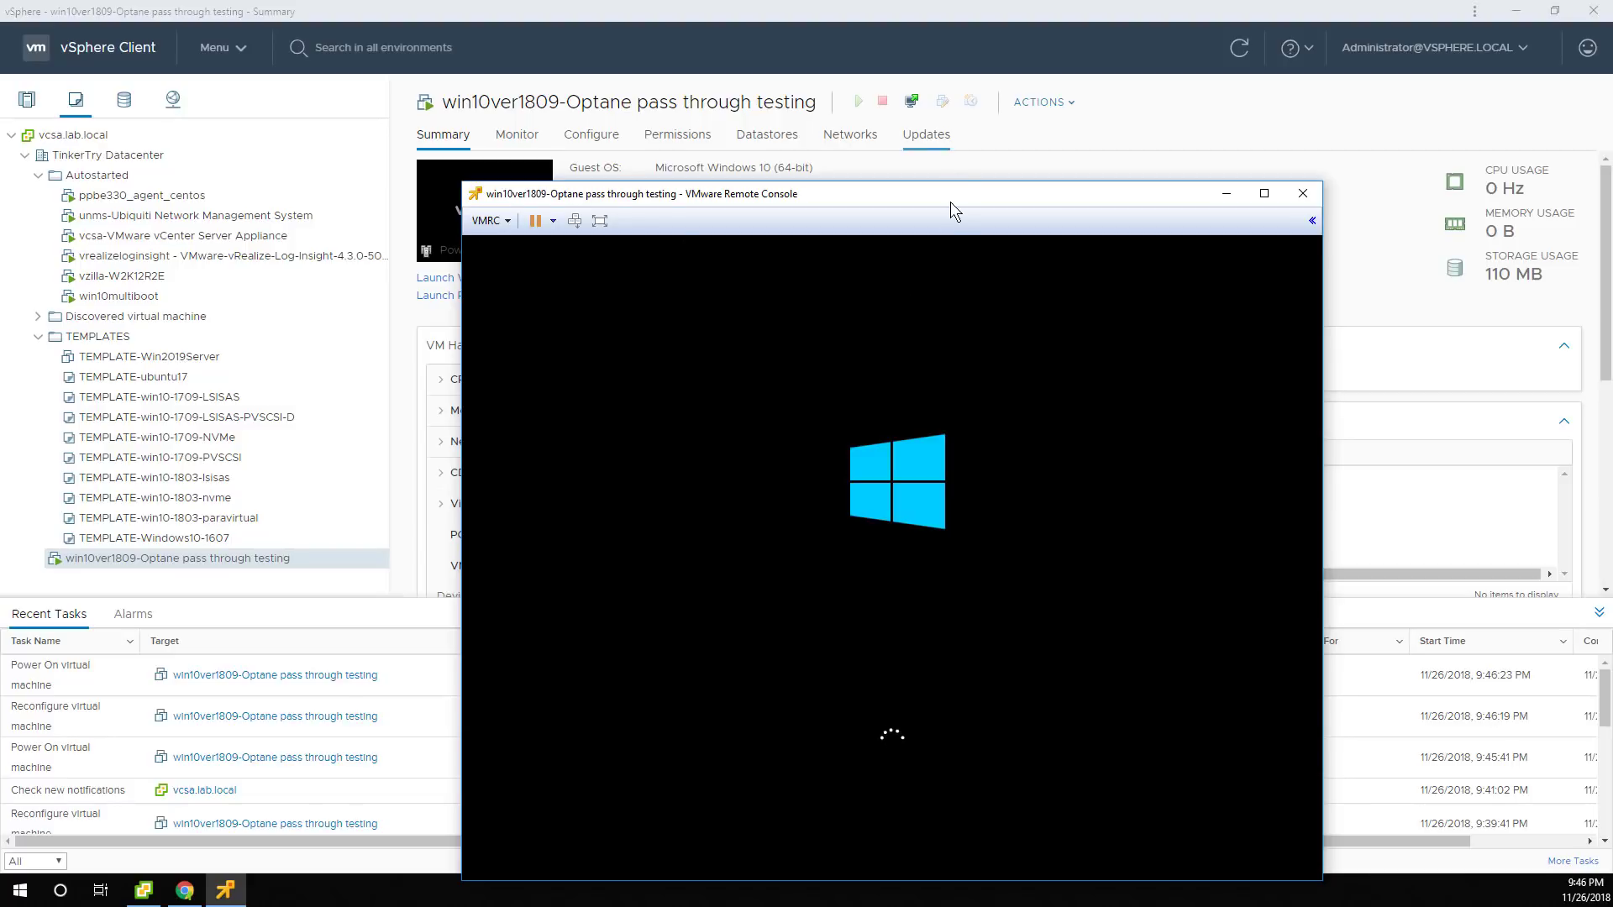
drag(946, 190, 803, 101)
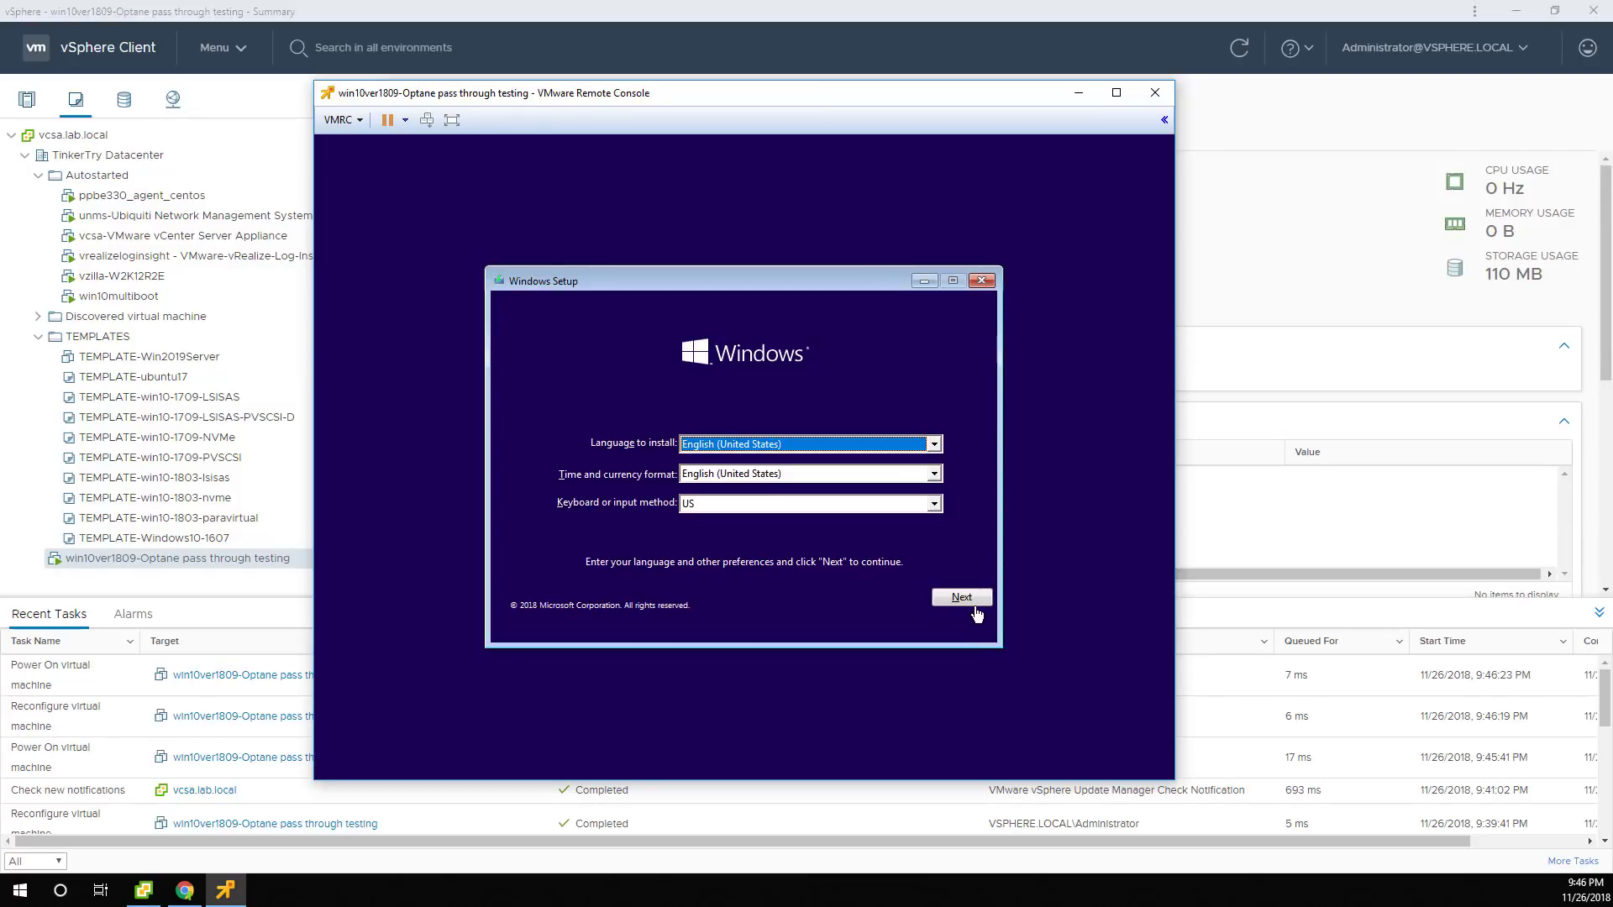
click(1515, 12)
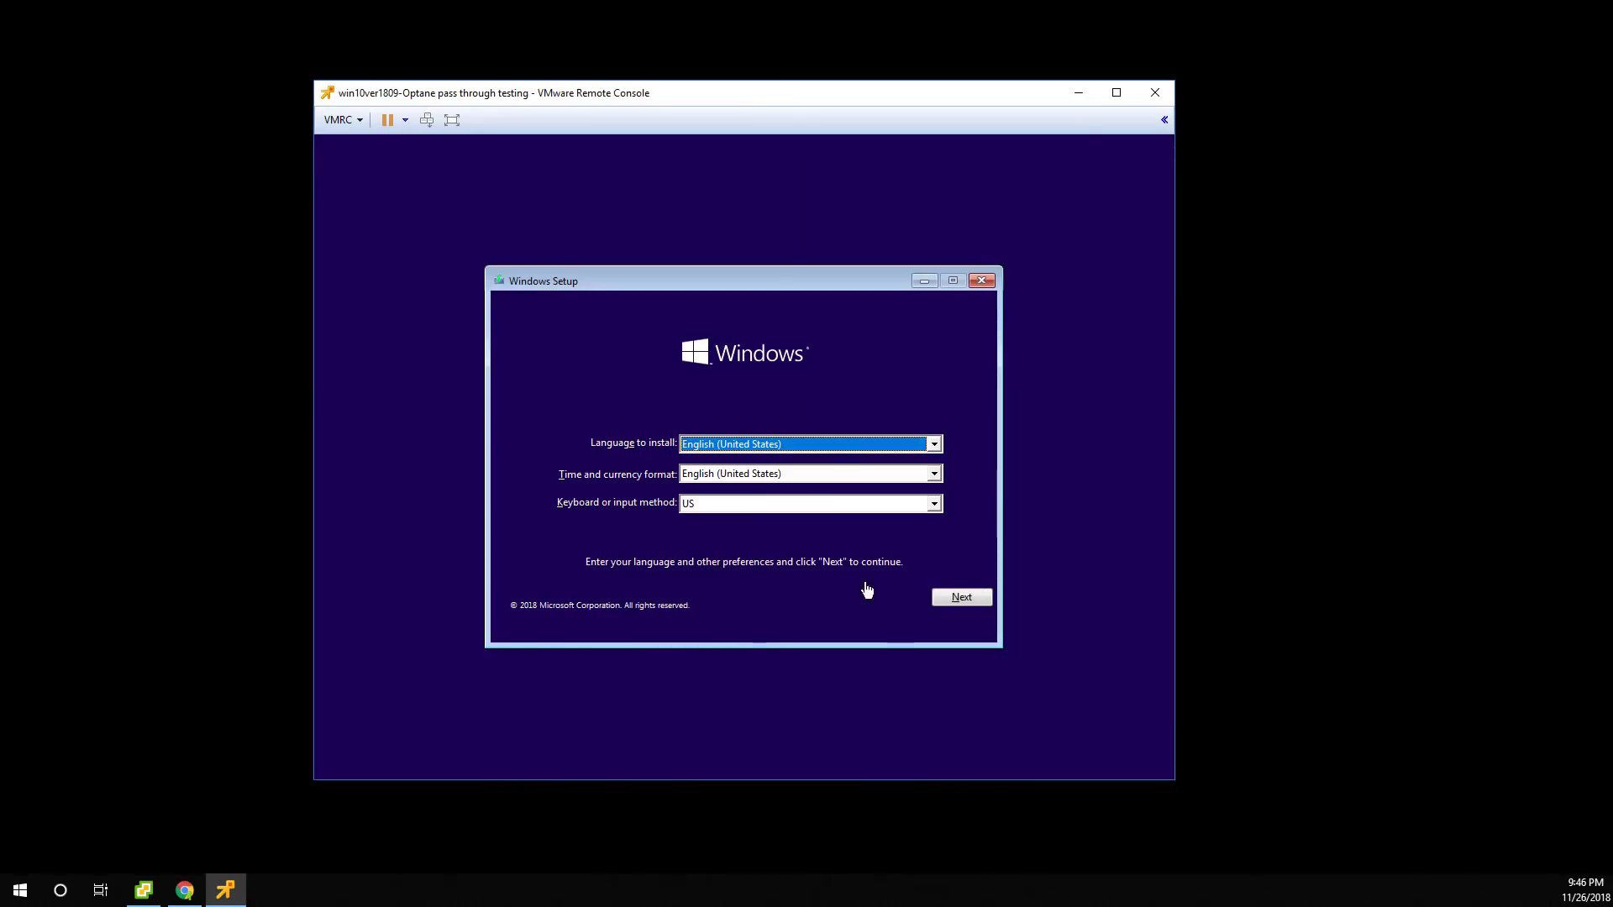
Run Windows Setup with default language, no product key, Windows 10 Pro, and accepted license terms.
click(952, 596)
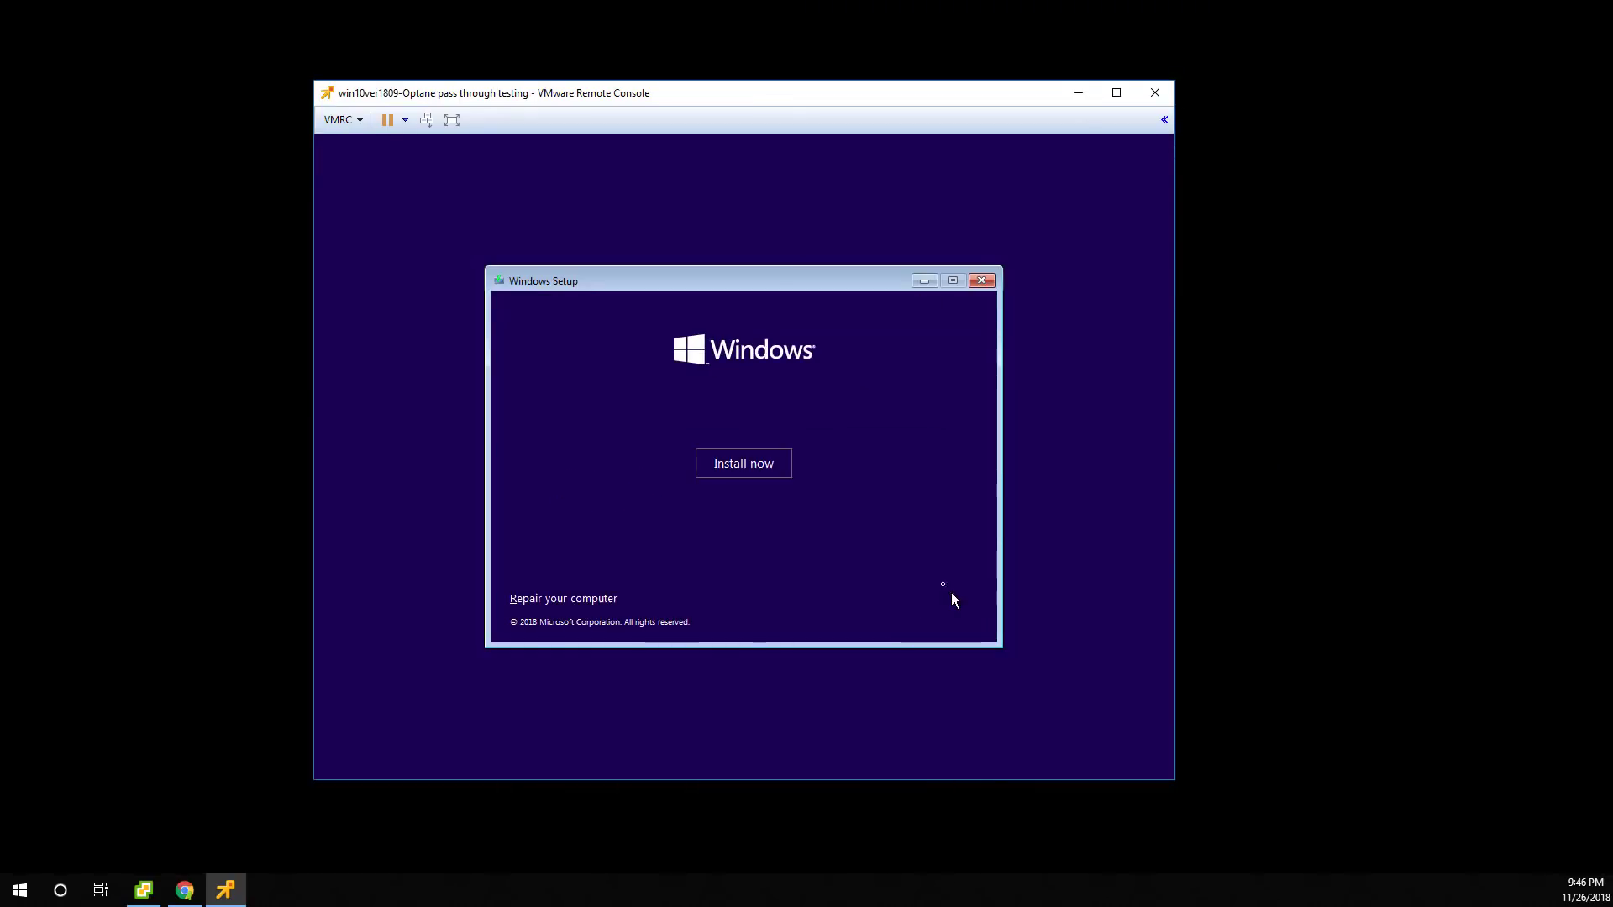
click(779, 464)
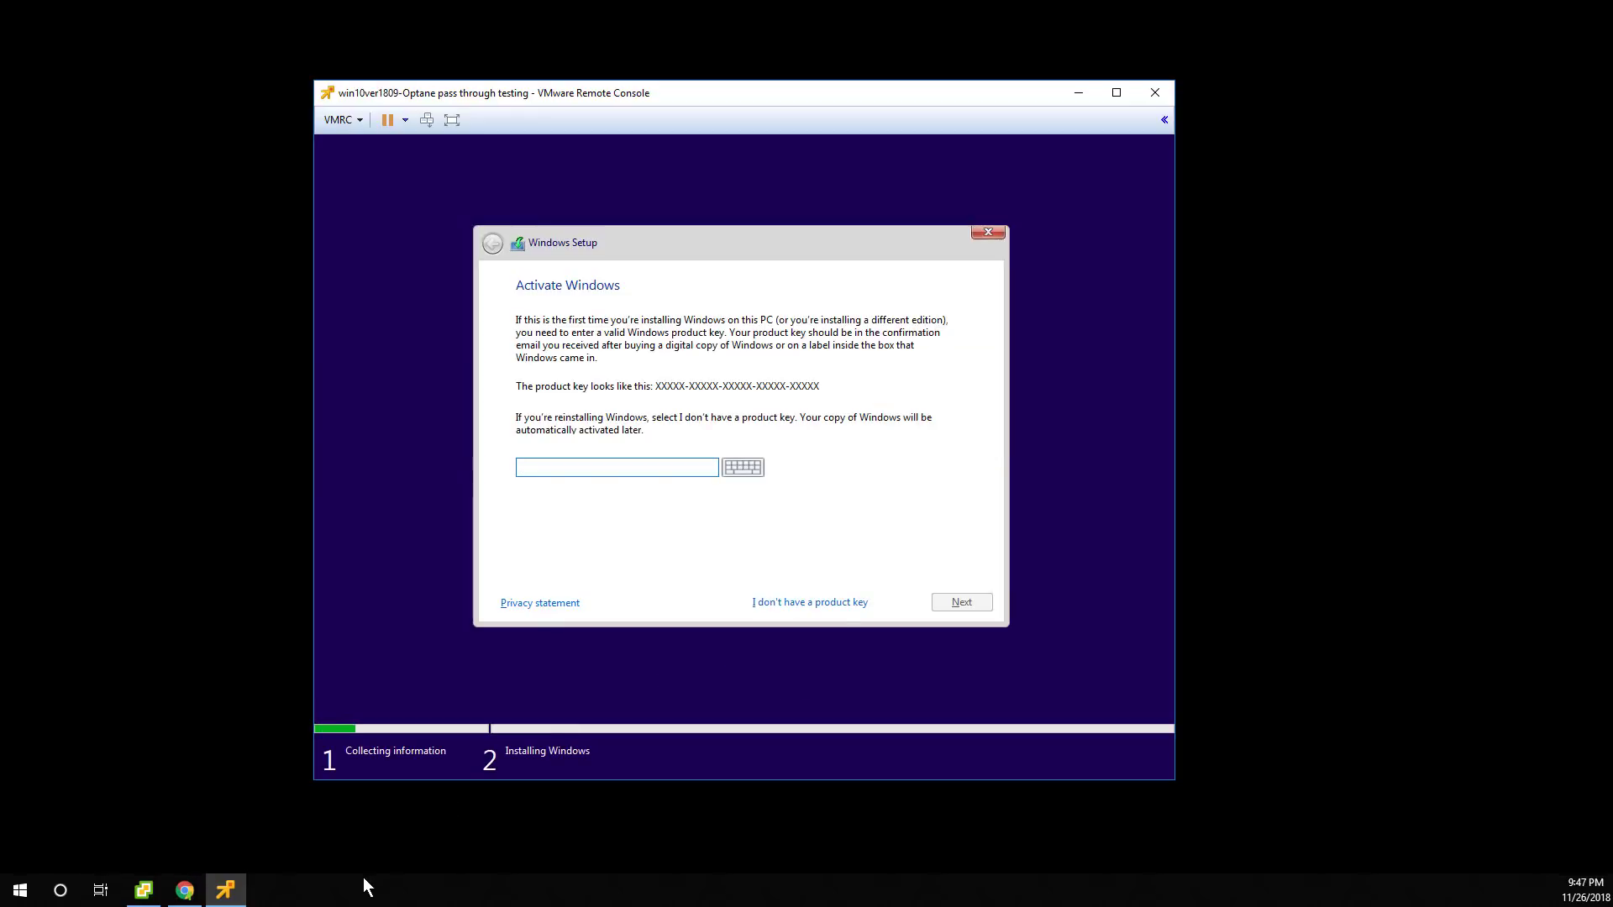
click(786, 604)
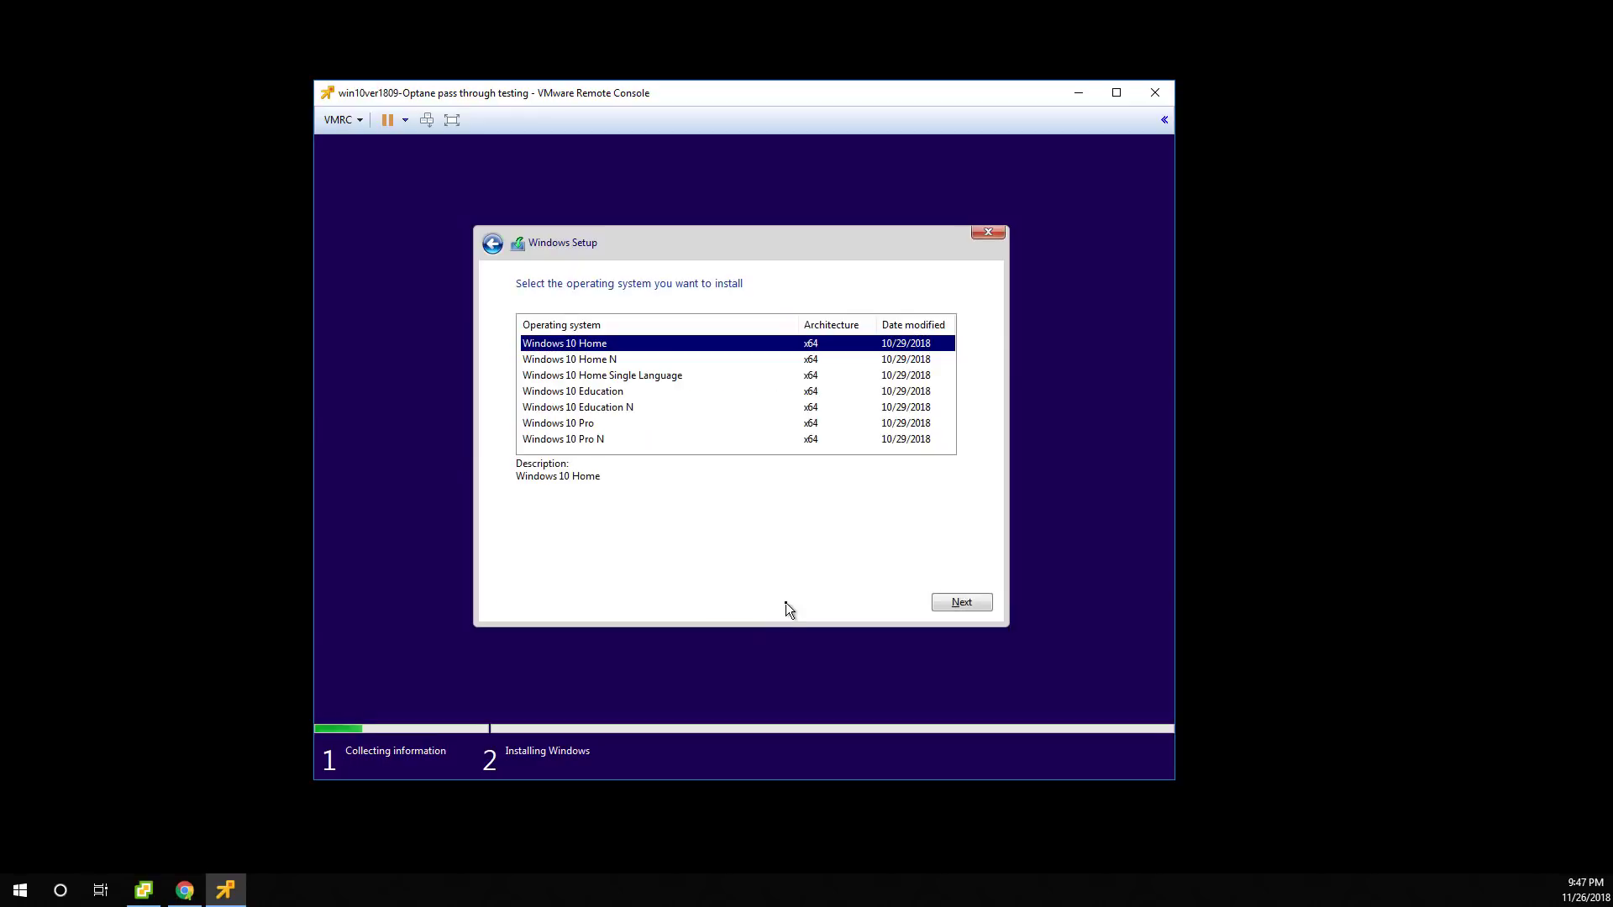
click(601, 424)
click(983, 605)
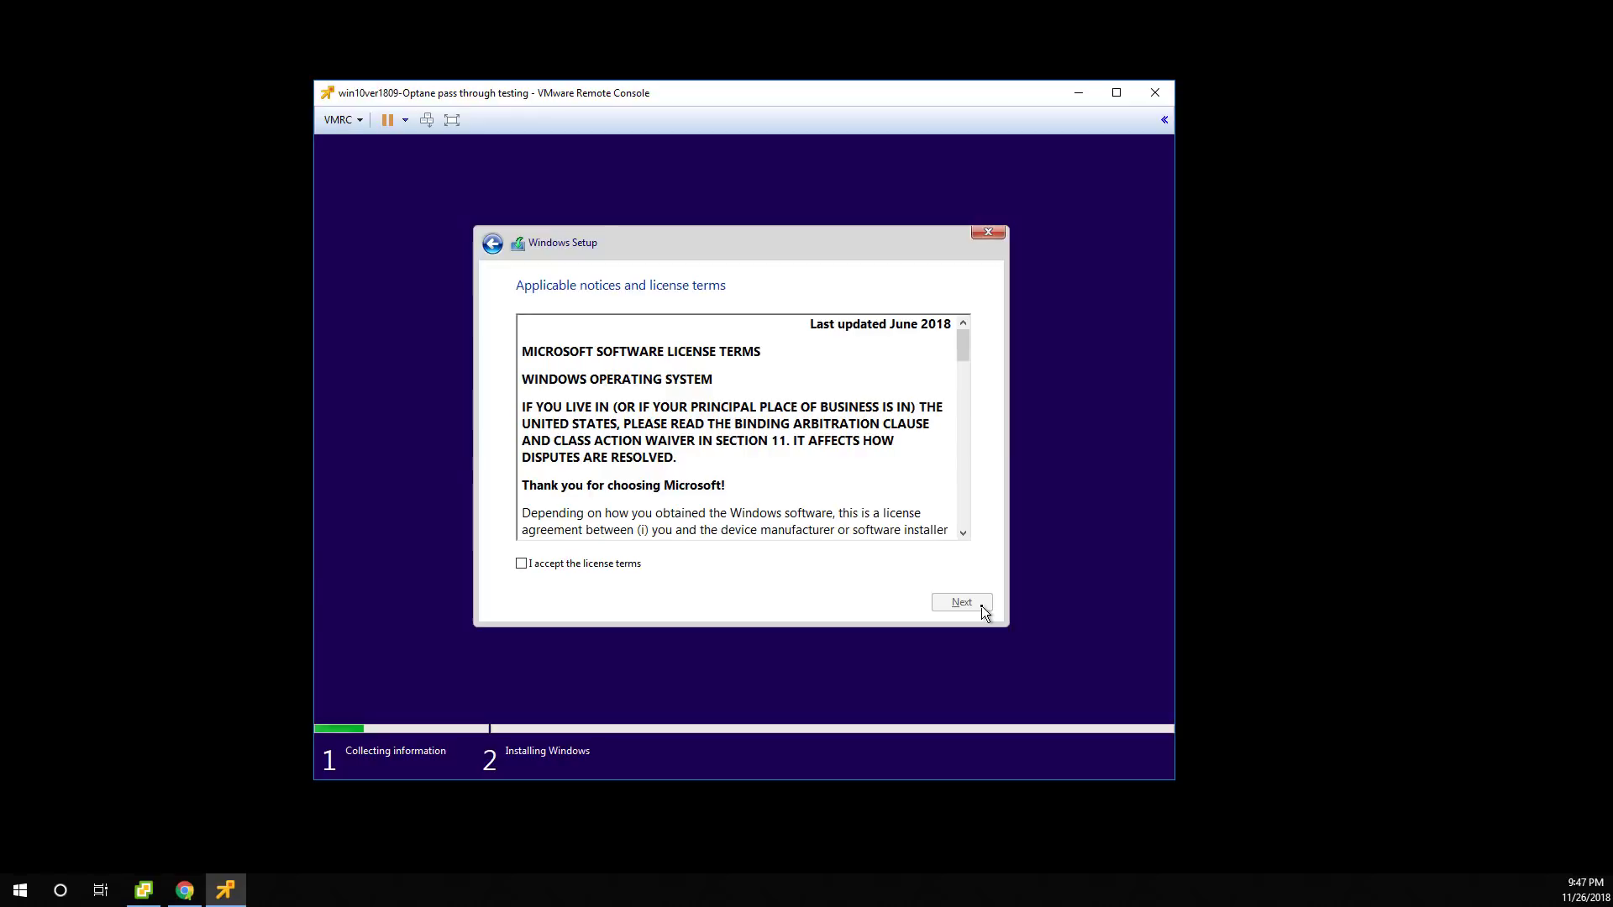
click(630, 570)
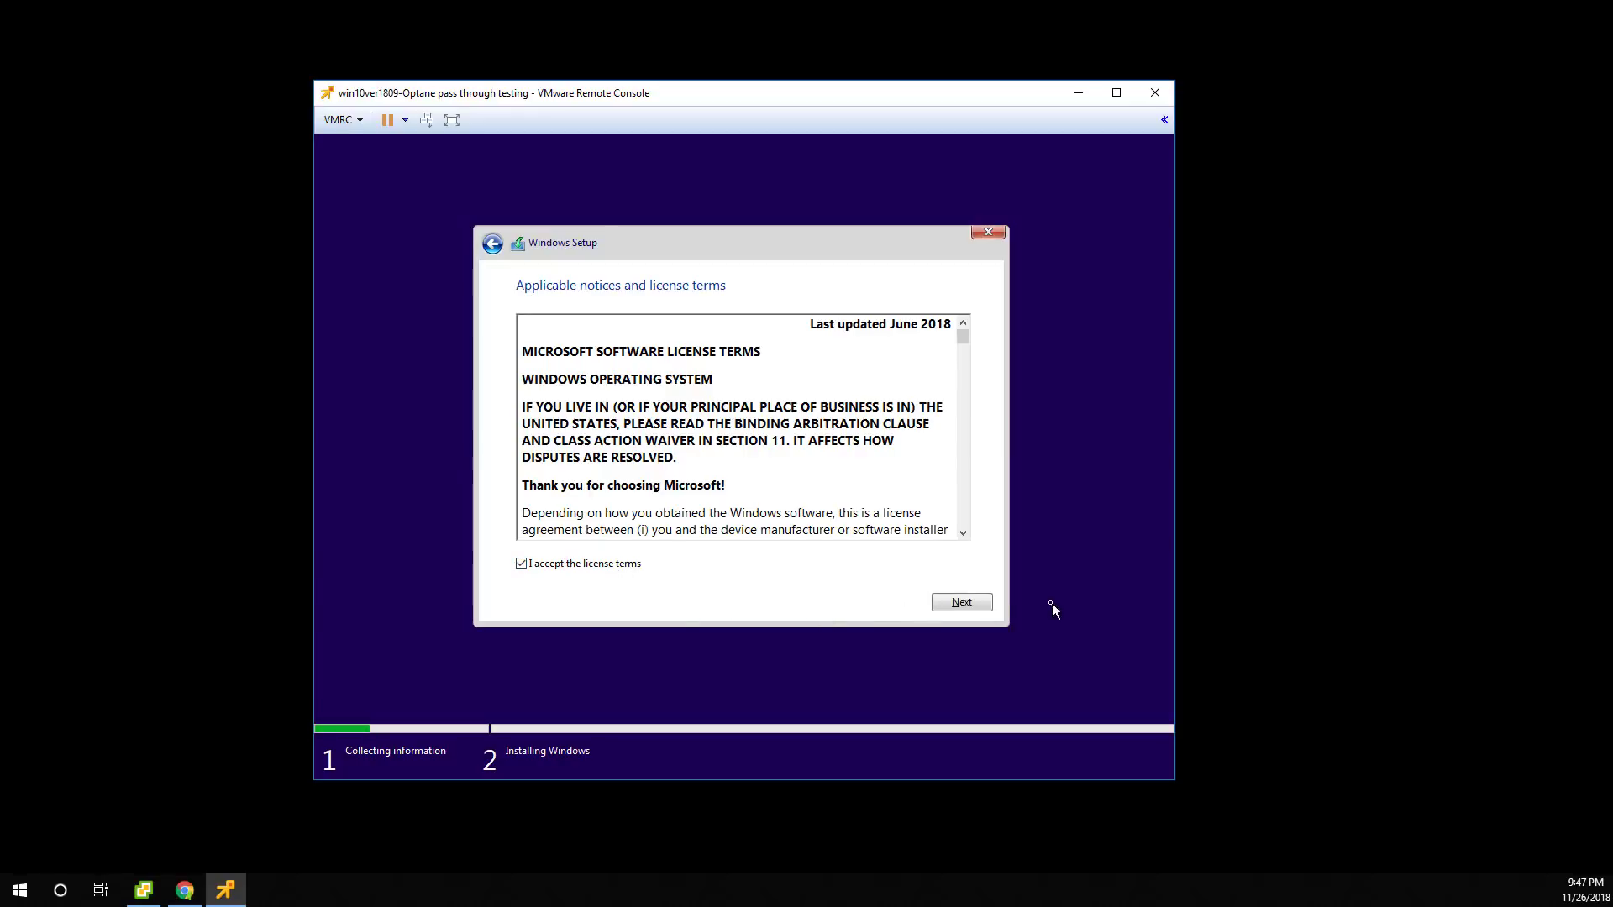
click(978, 604)
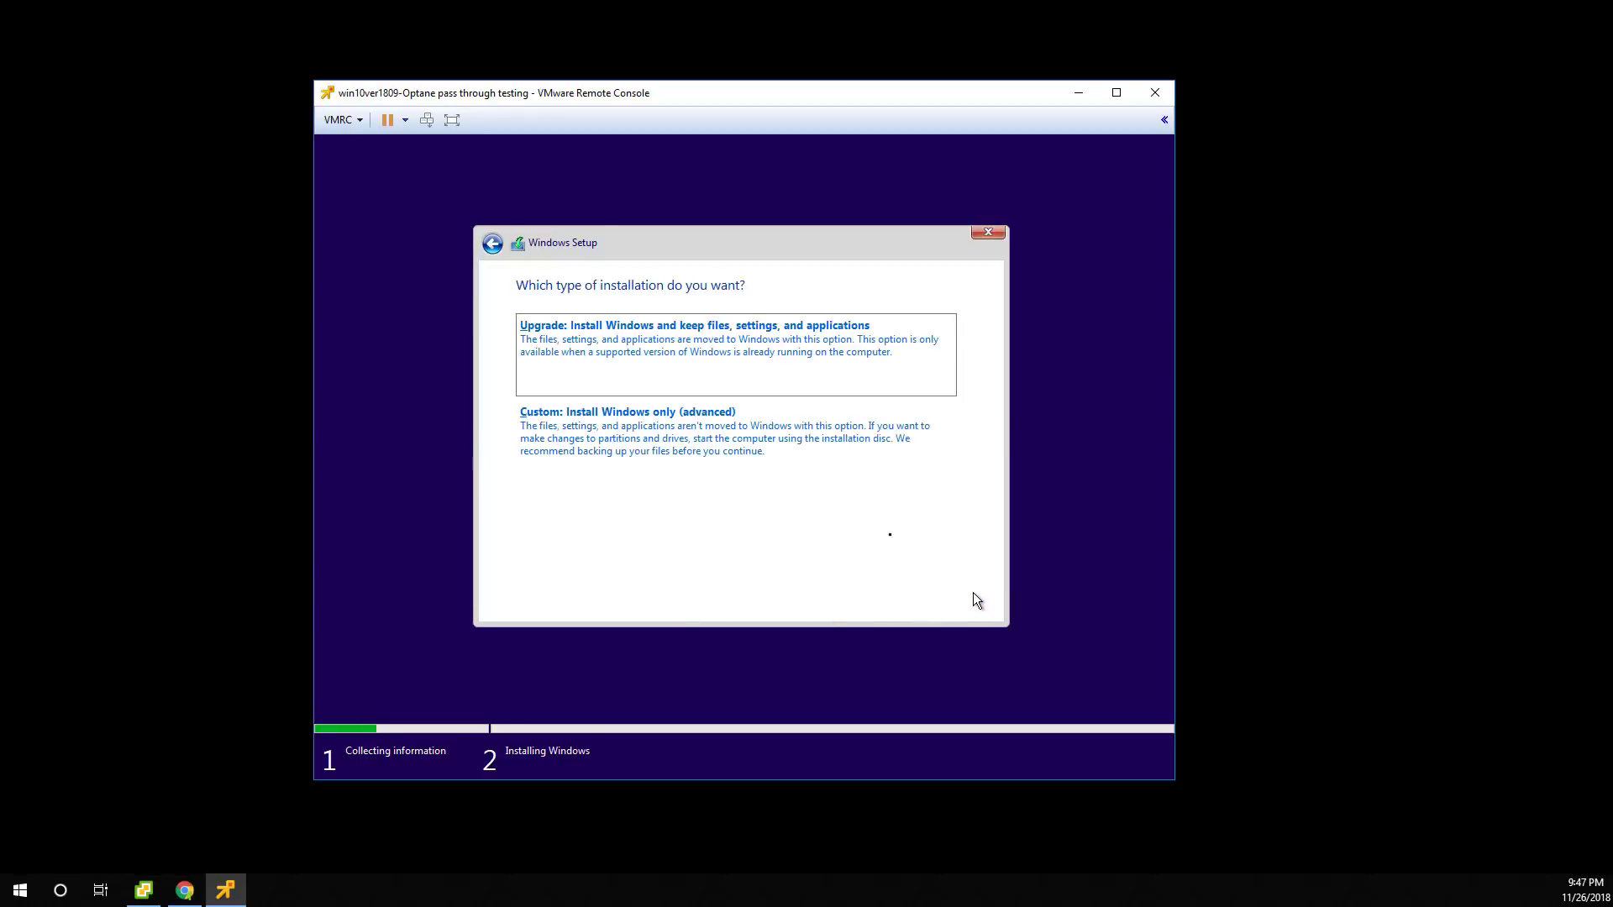
Choose Custom install, delete Drive 0's unusable partition, and install onto the 260.8 GB unallocated space.
click(761, 432)
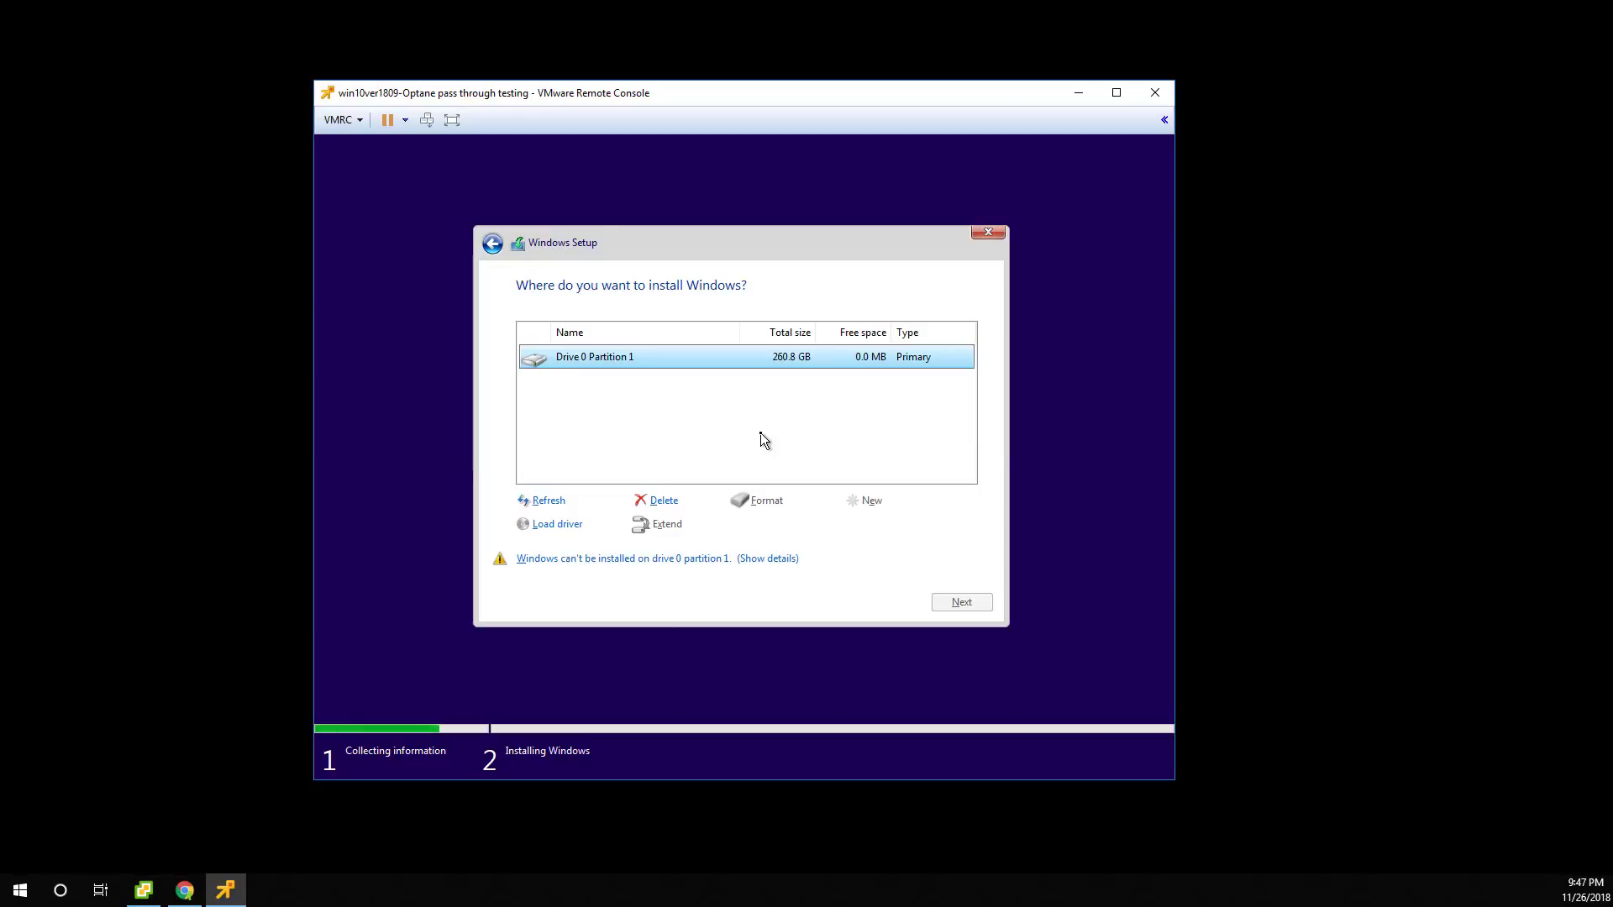
click(686, 561)
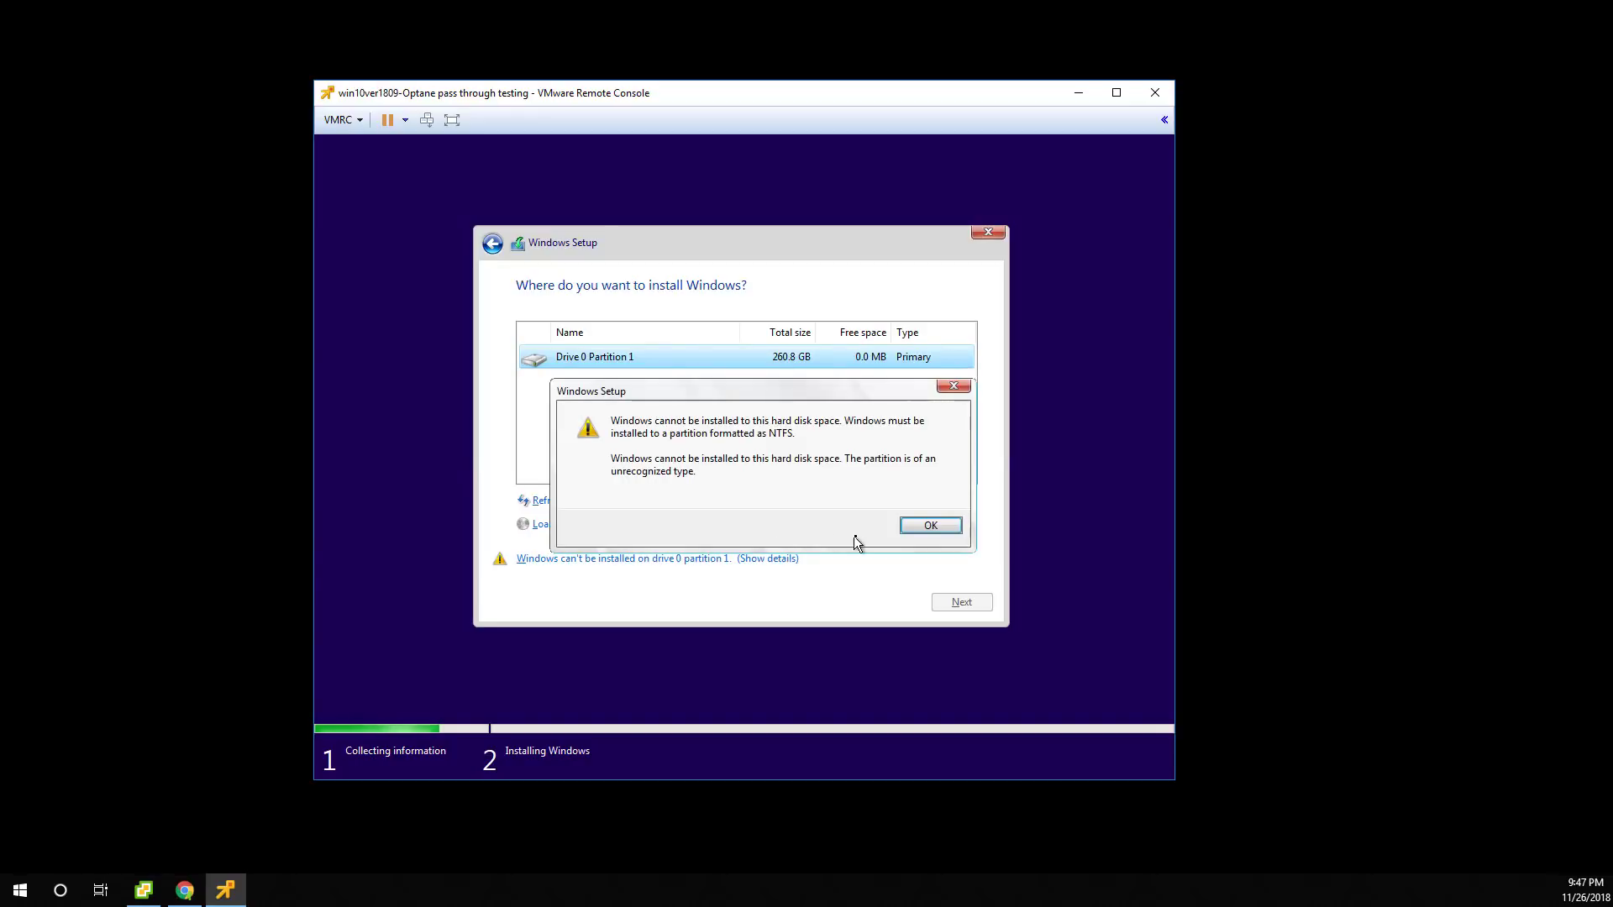
click(910, 528)
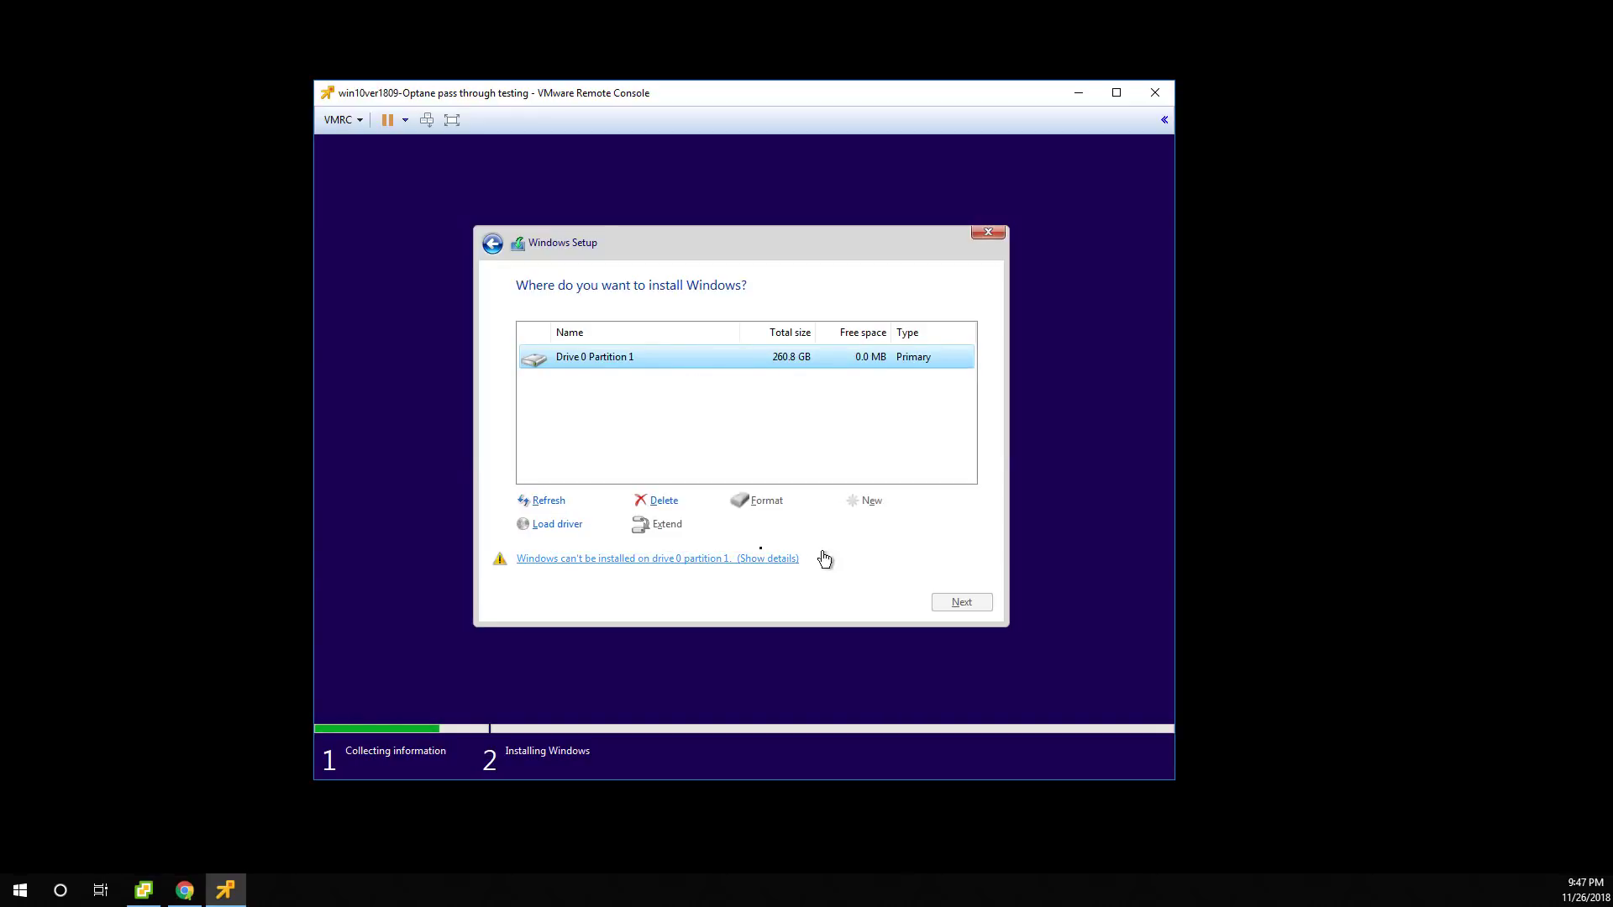
click(663, 500)
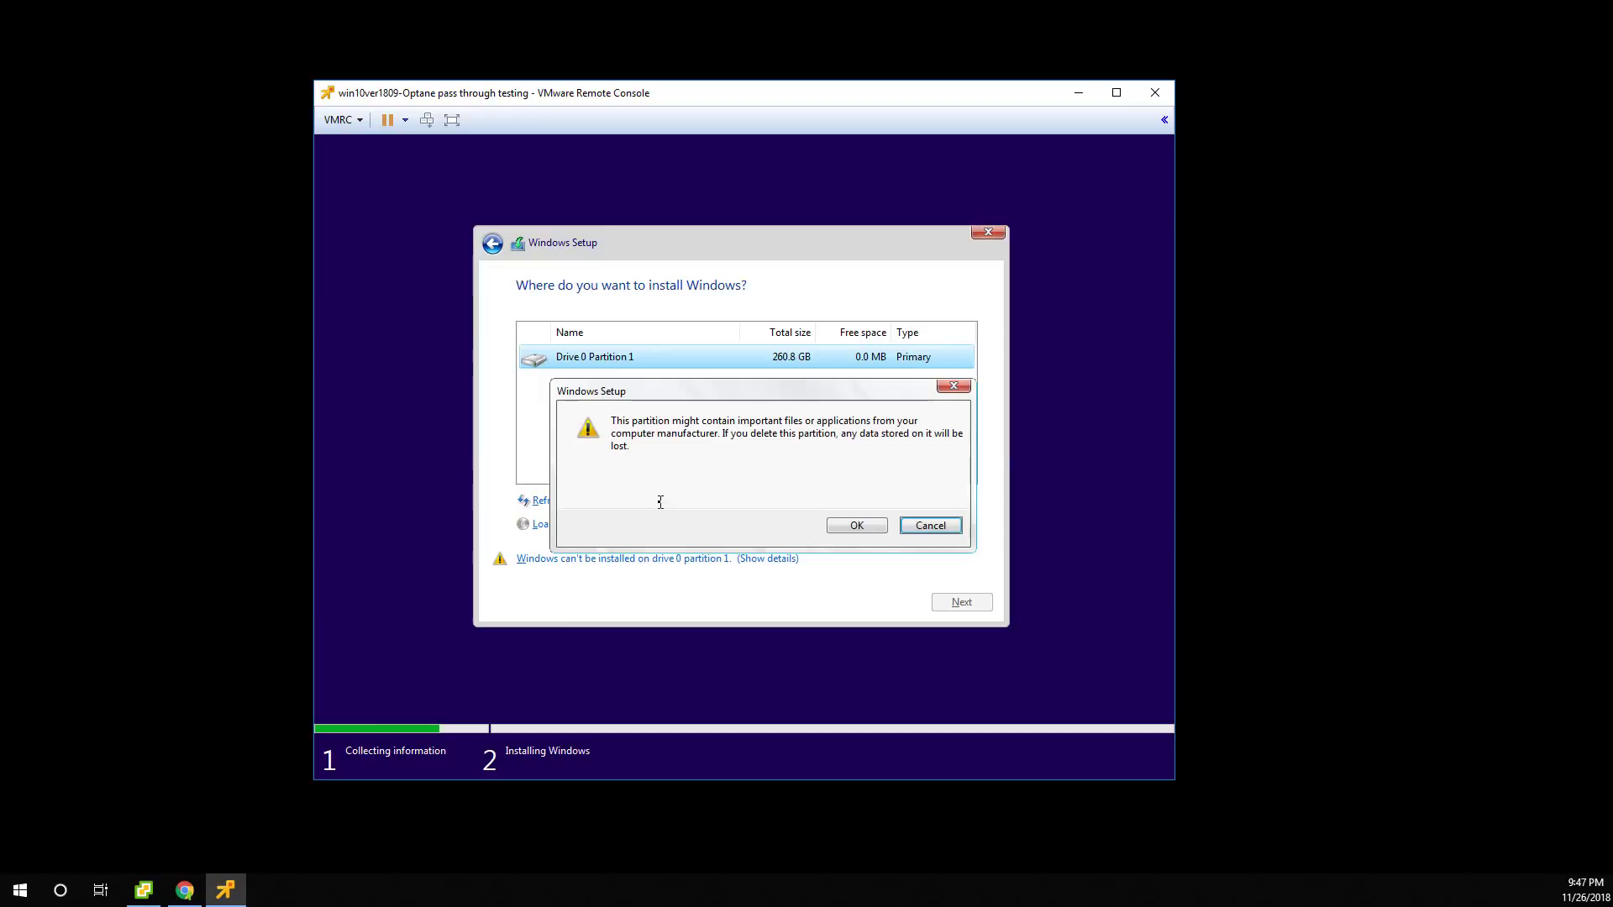
click(835, 526)
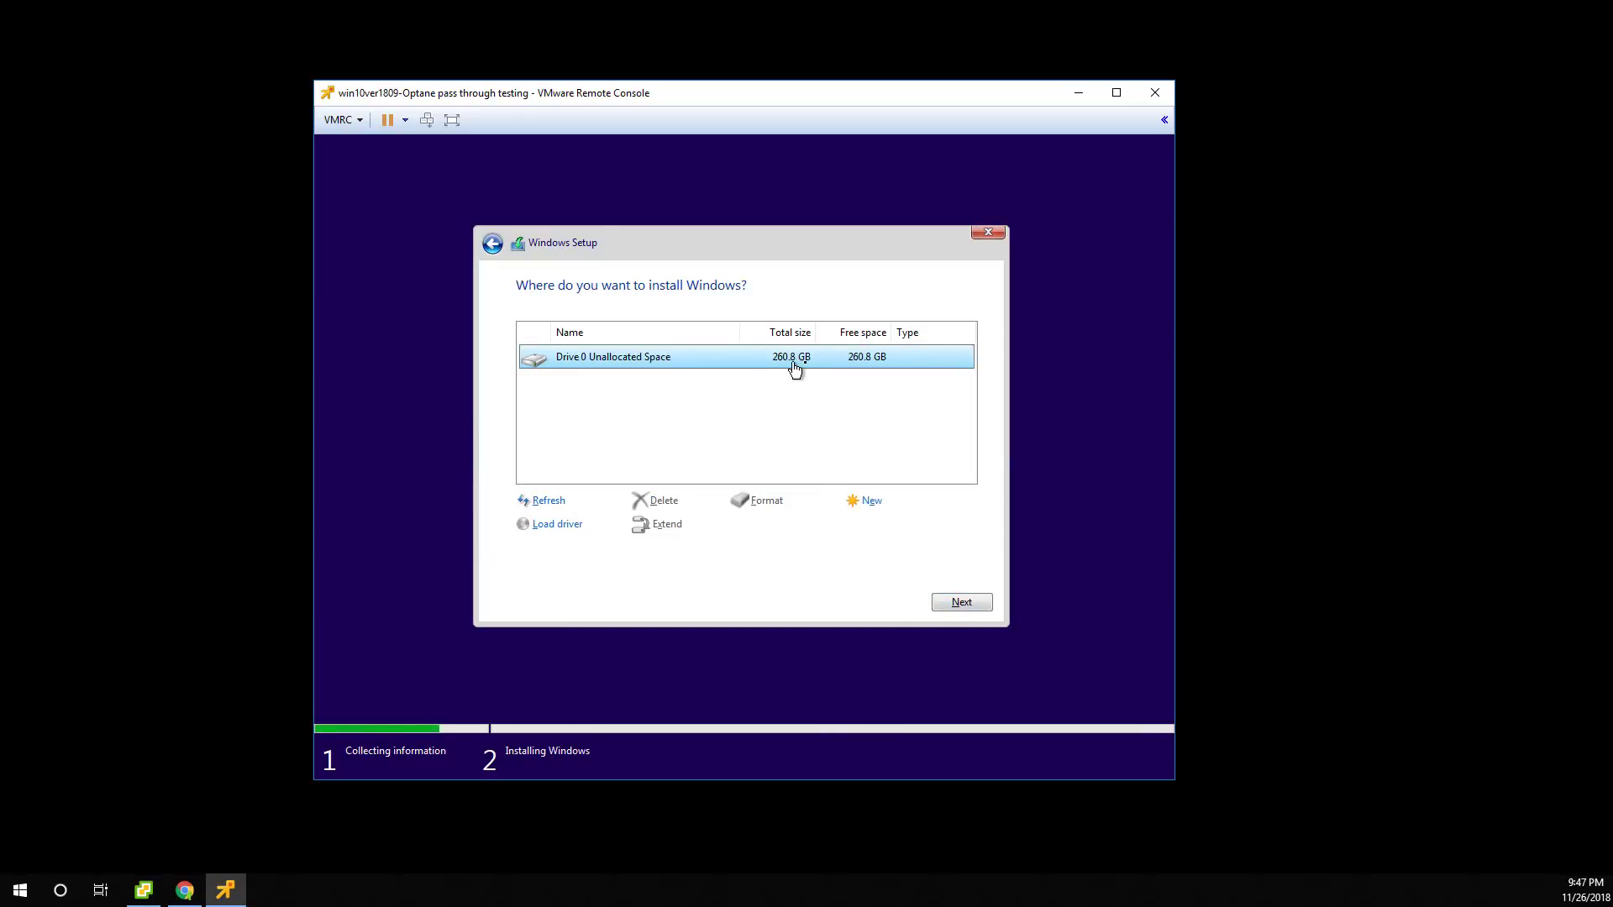
click(975, 598)
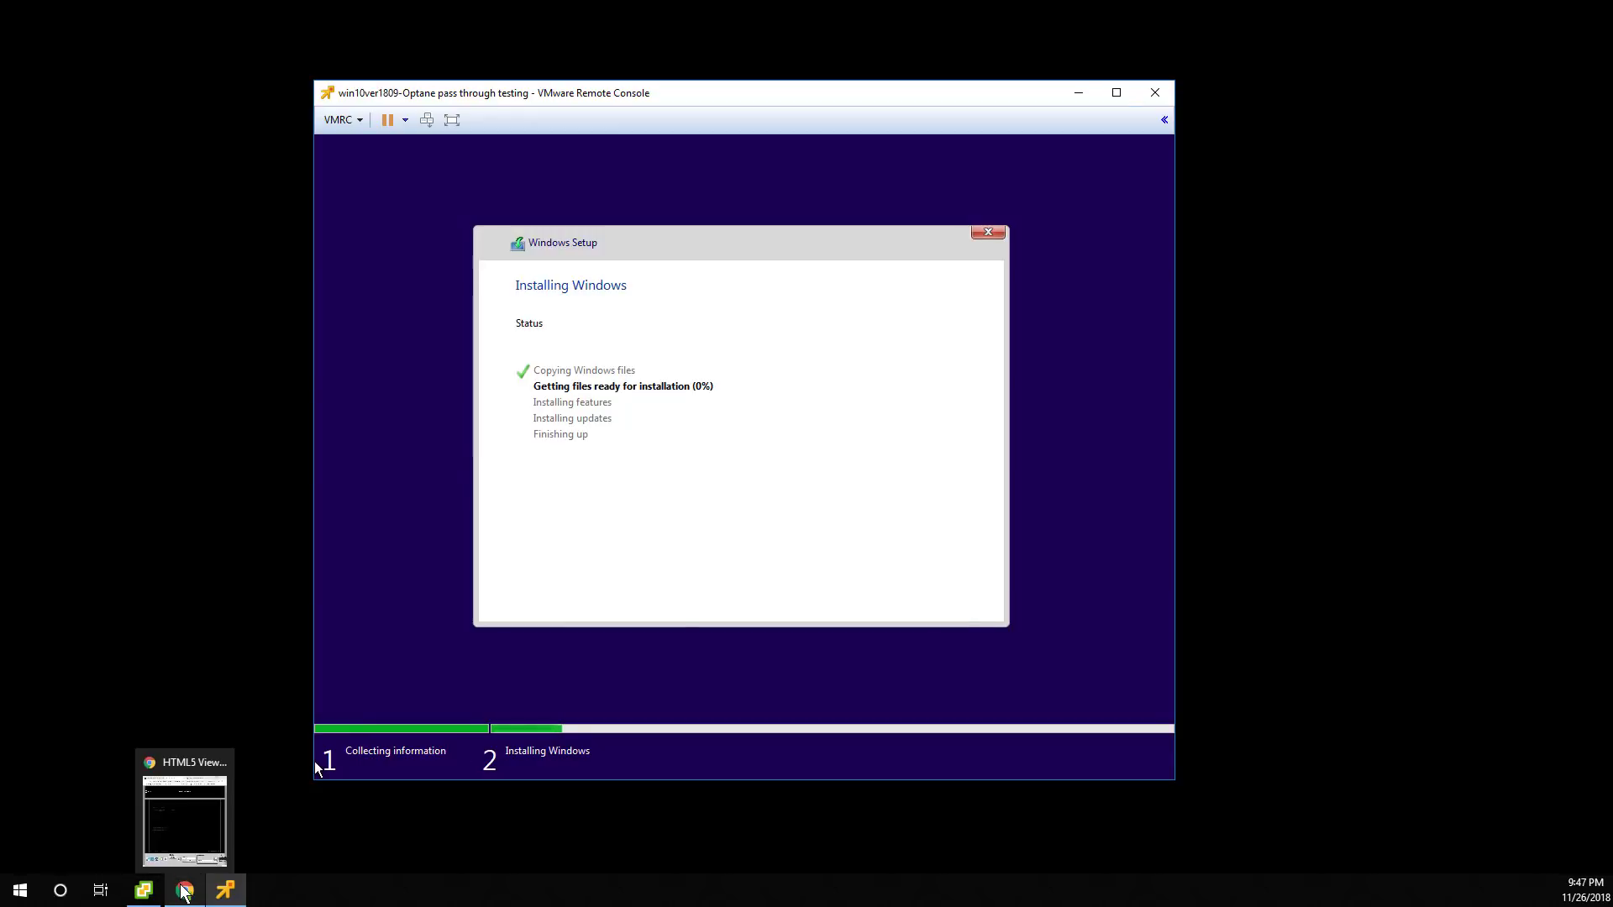
Glance at the host's ESXi console in the HTML5 Viewer, then return to the Optane VM's Summary.
click(183, 808)
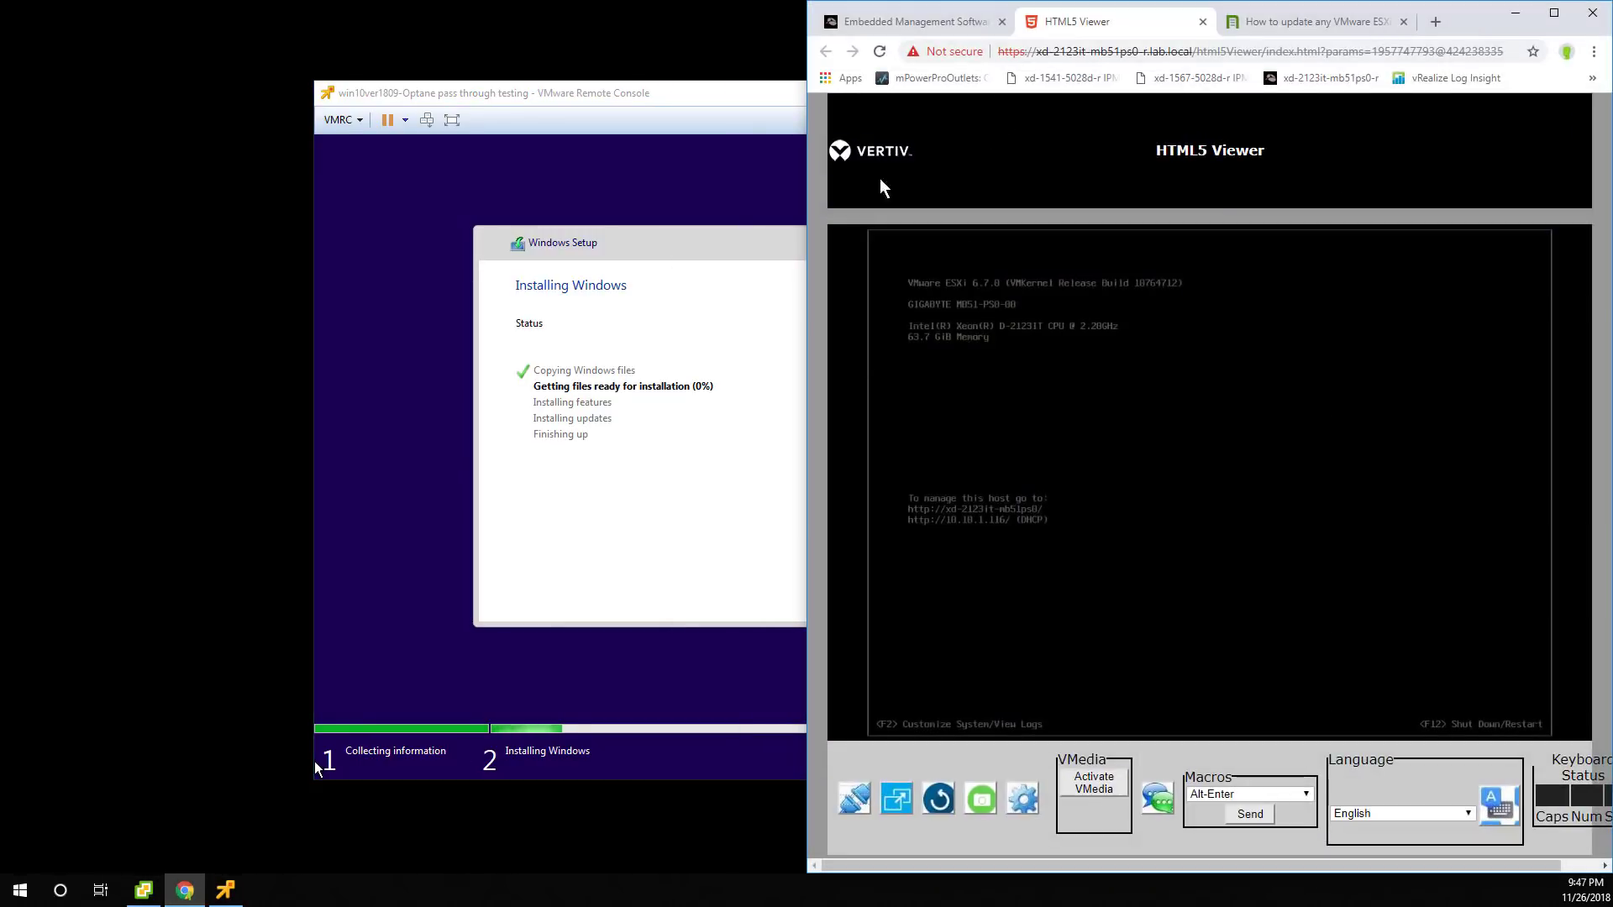
click(143, 891)
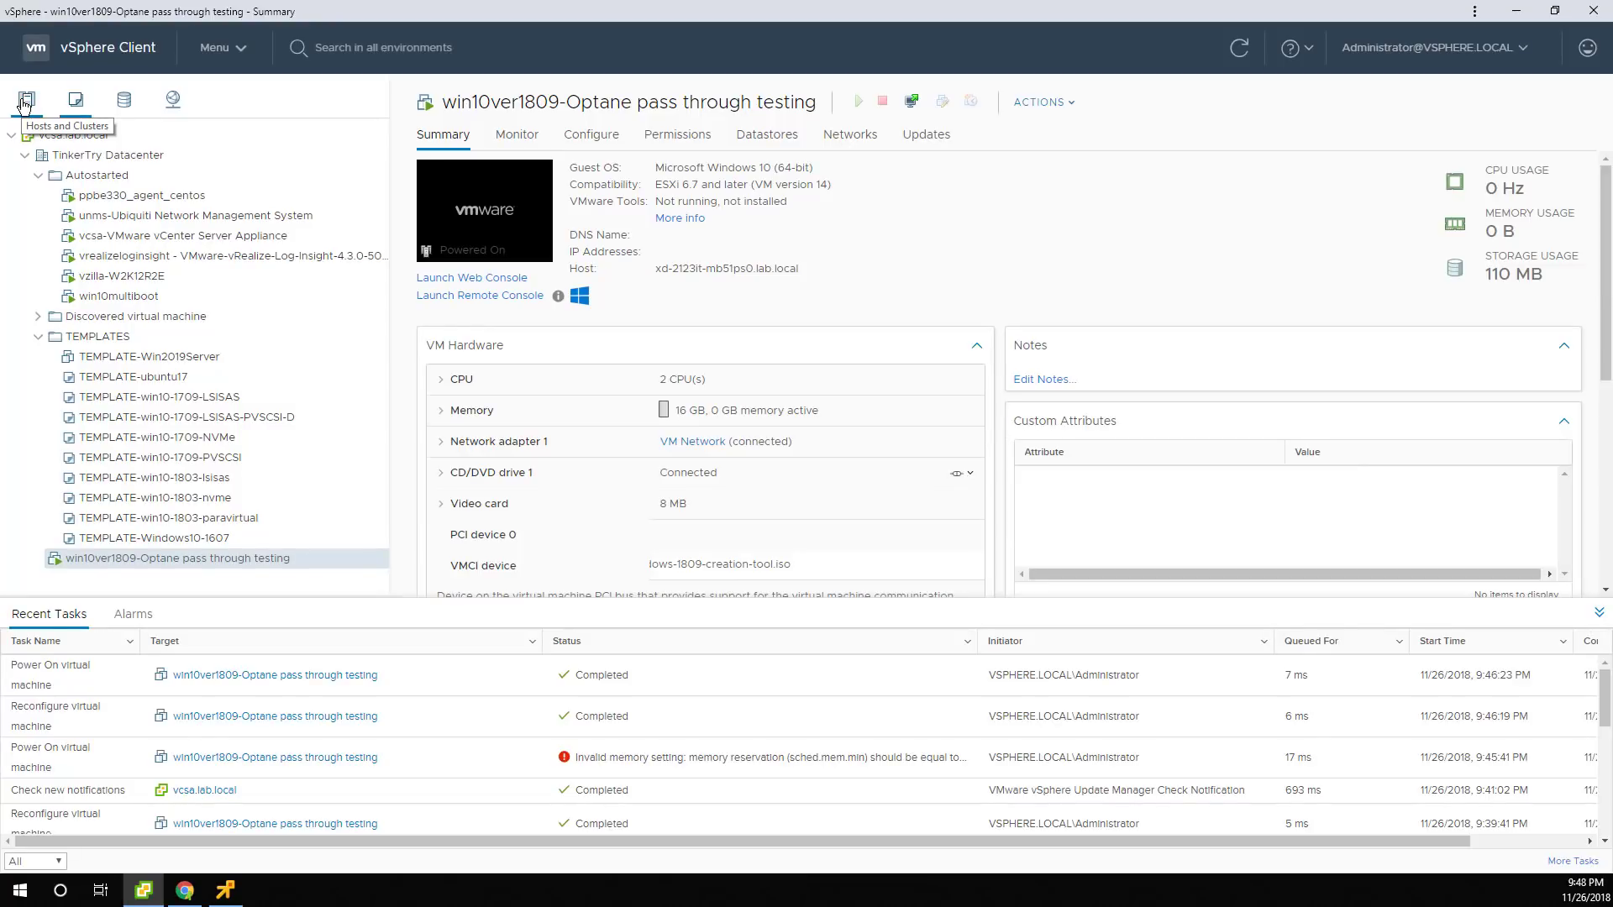
Browse the files on the 2123_00256GB_NVMe_Samsung_970EVO_M.2 datastore.
click(124, 99)
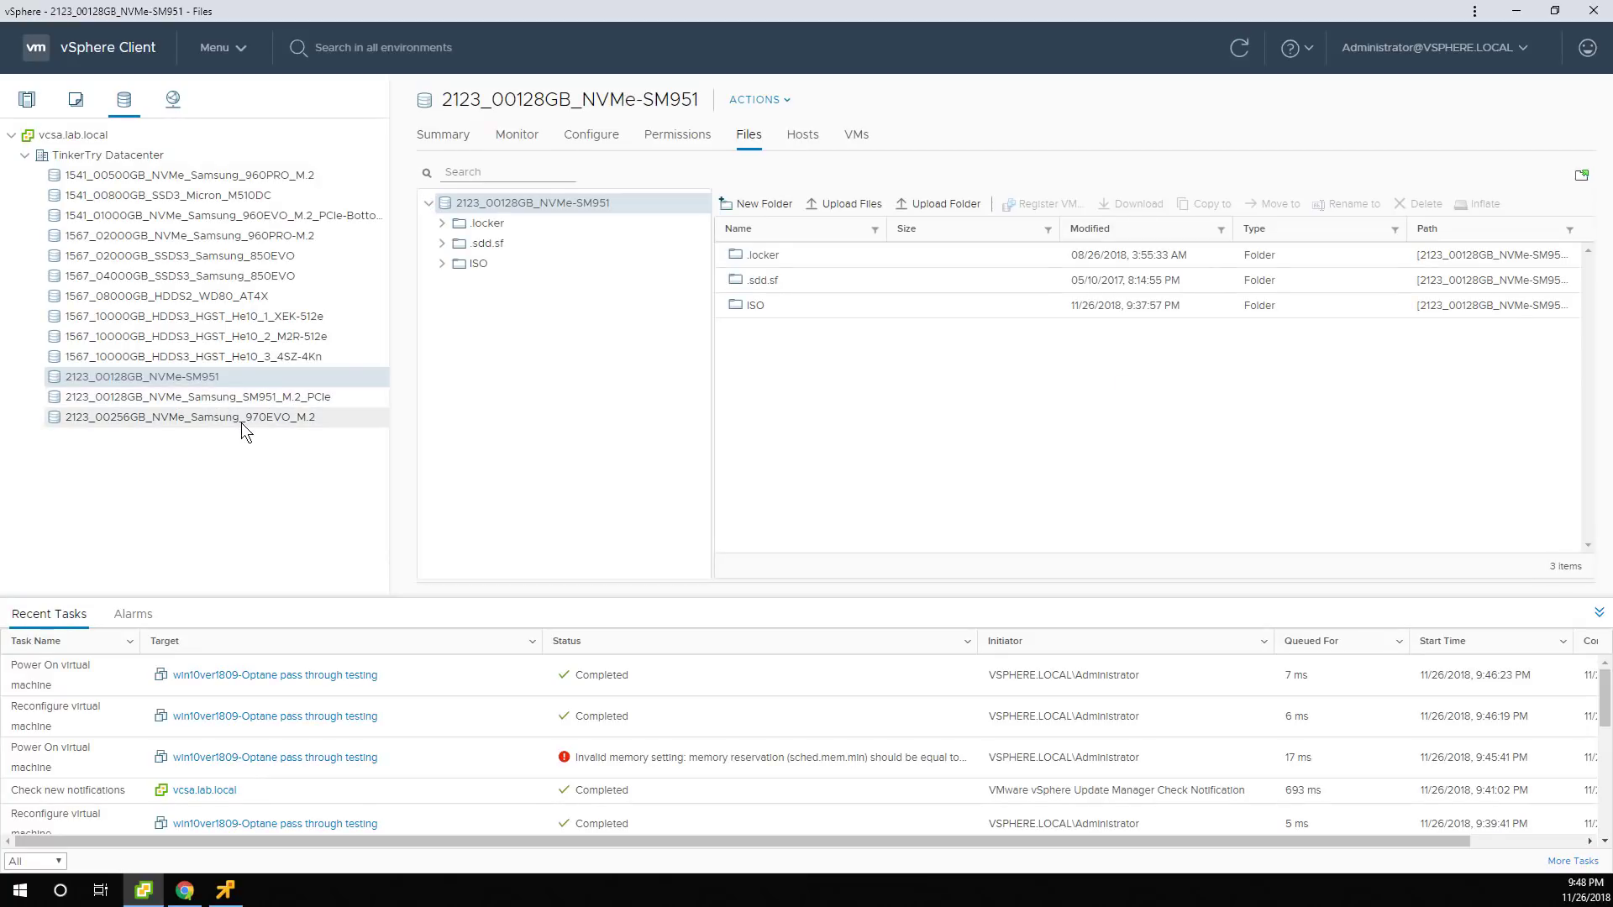
click(235, 399)
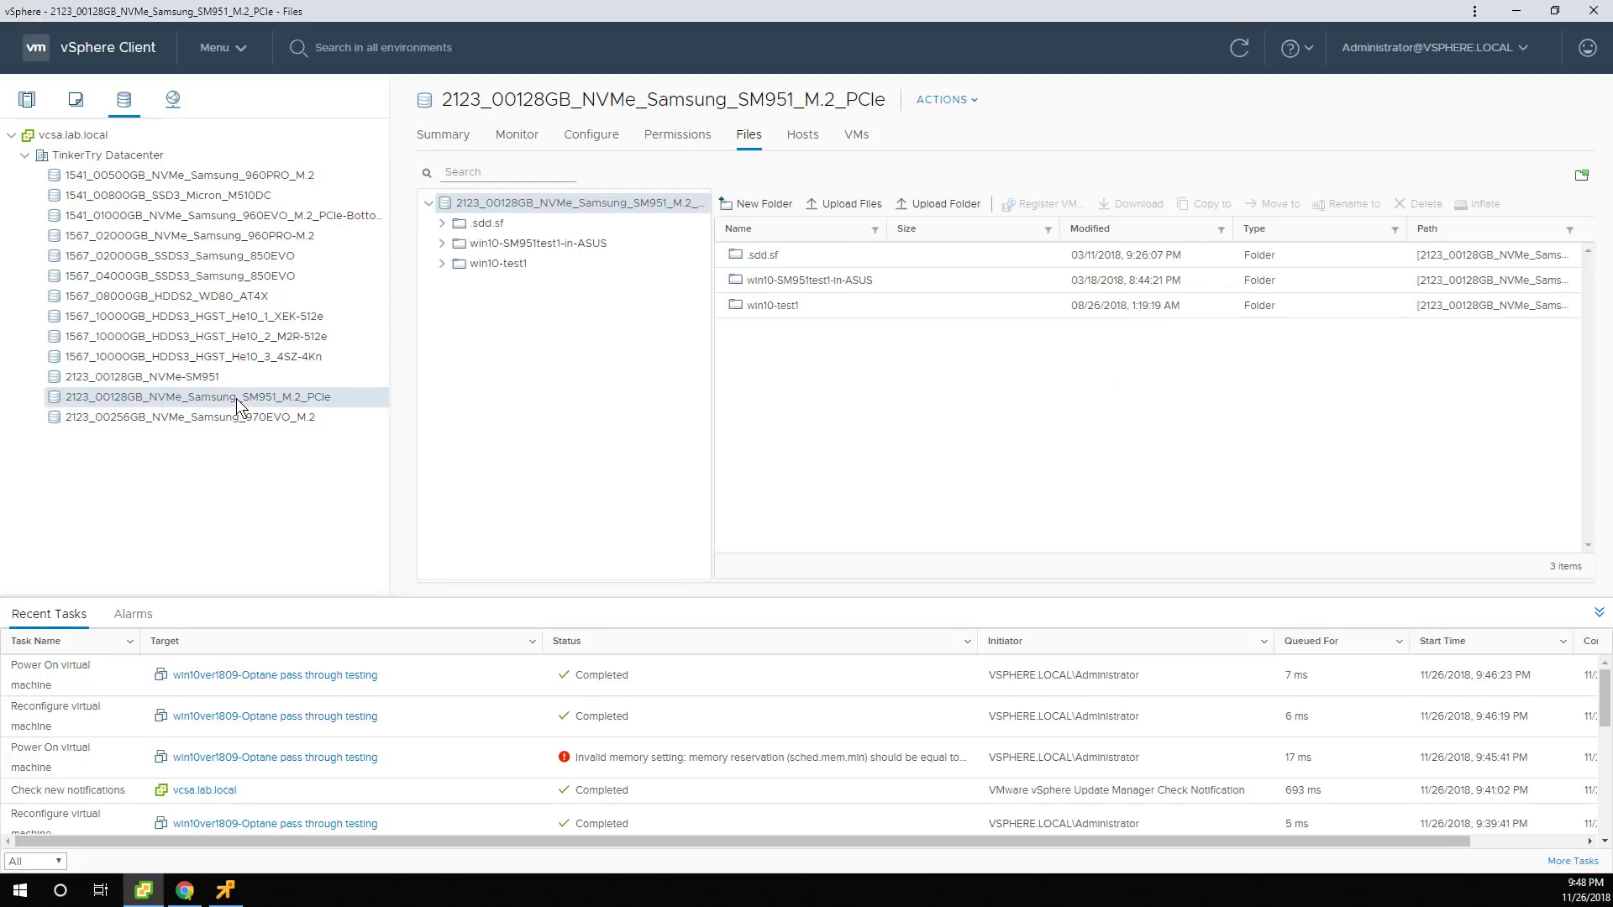
click(249, 421)
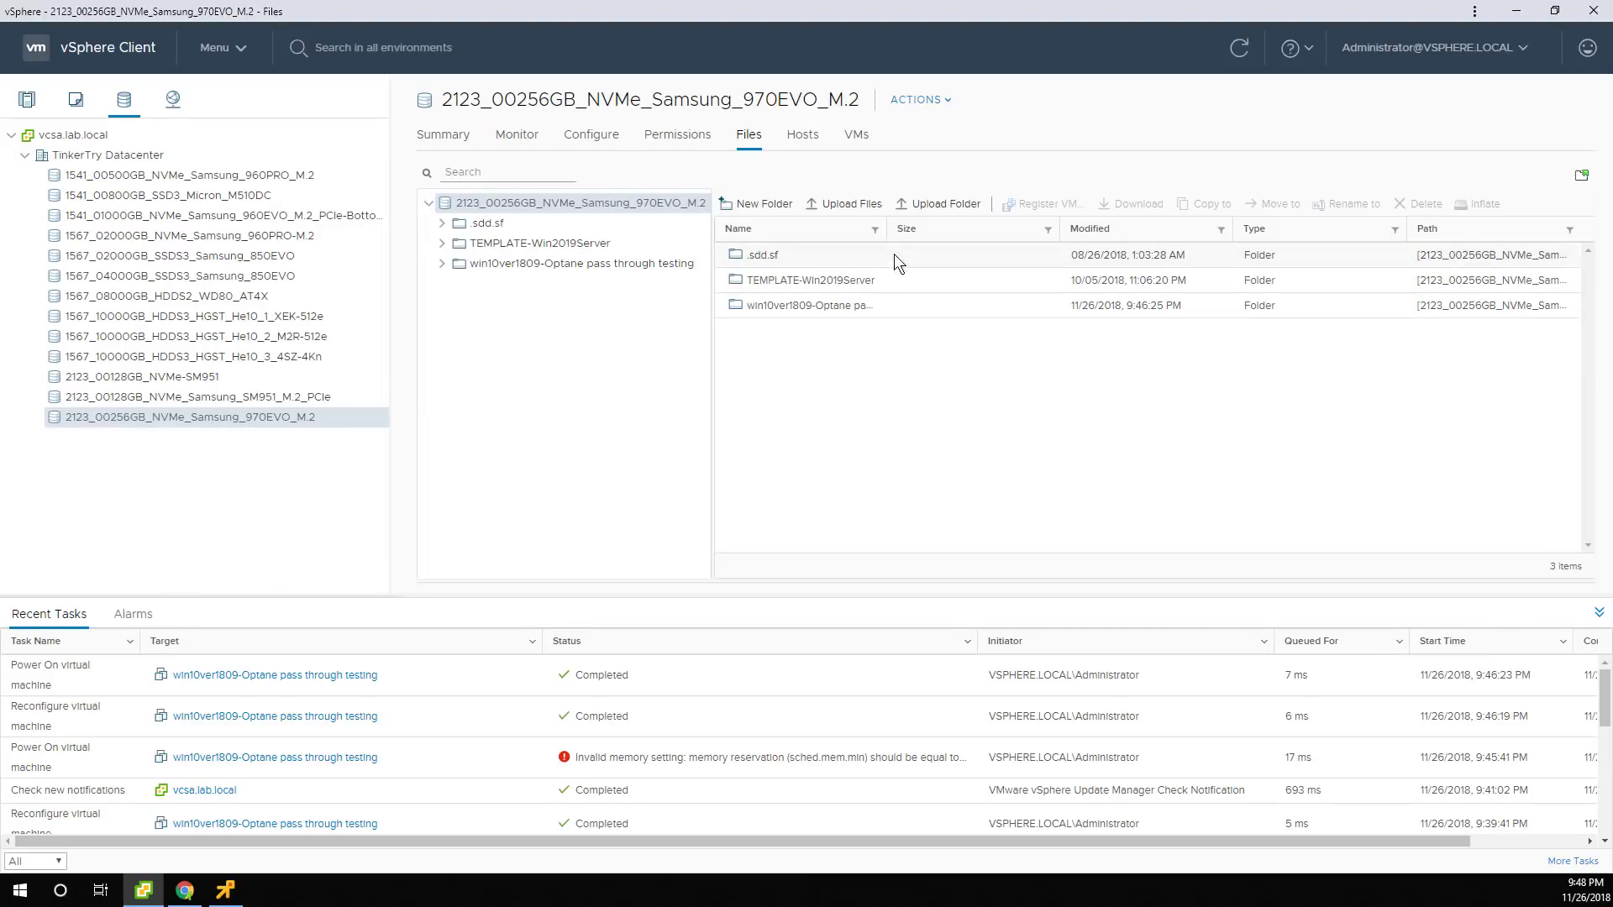
drag(886, 238, 1009, 237)
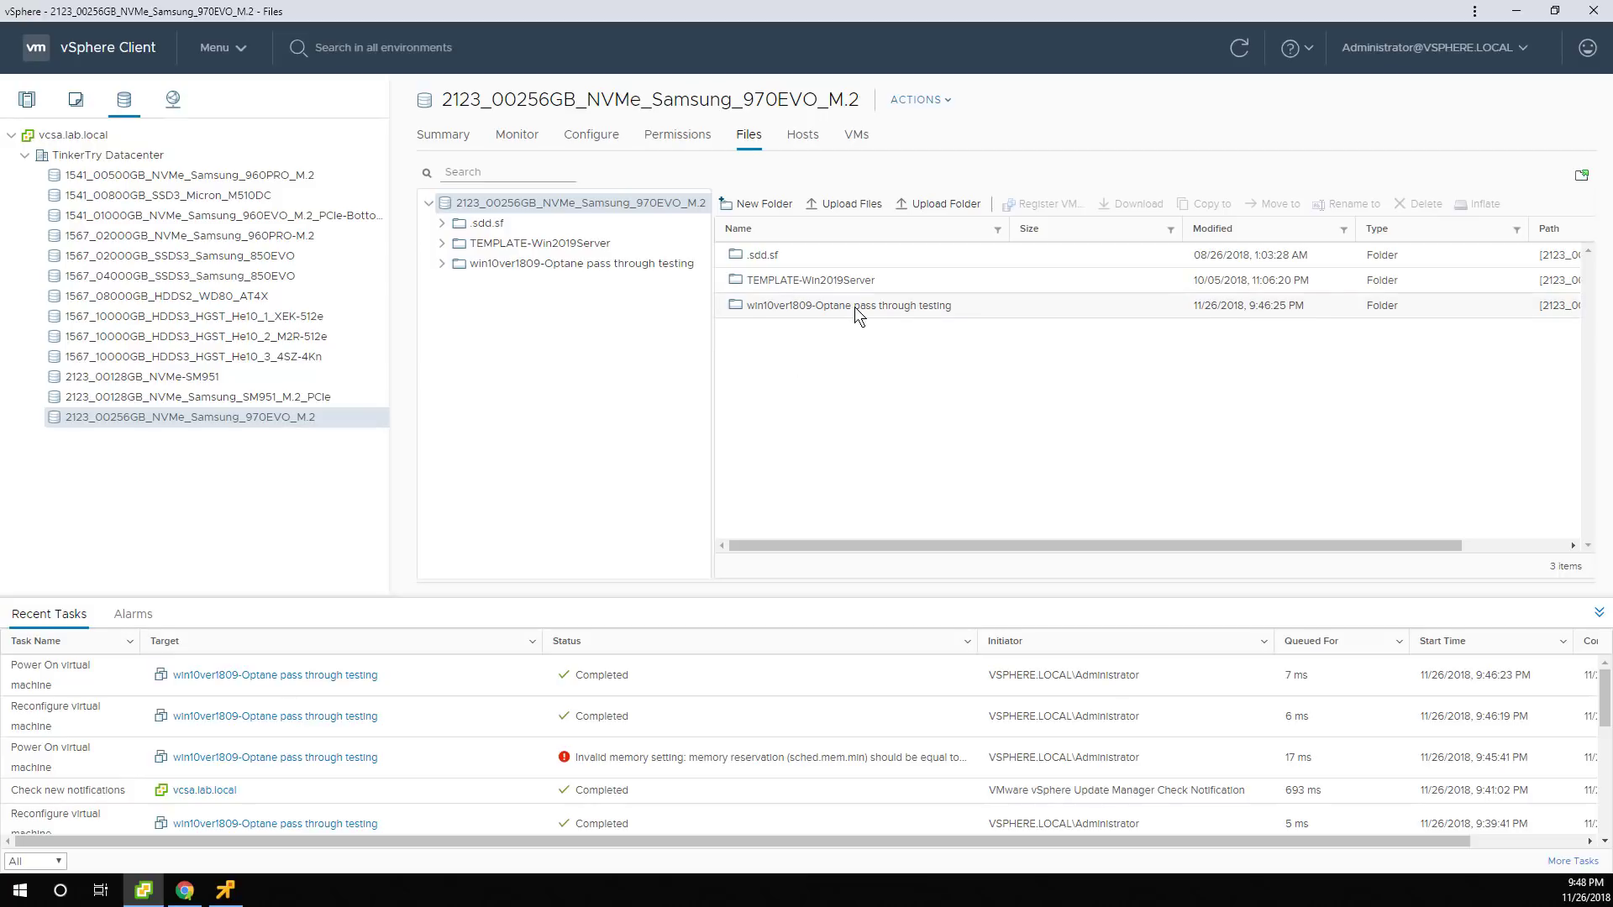
Open the win10ver1809-Optane pass through testing folder, widen the Name column, then return to the host's PCI Devices.
click(854, 306)
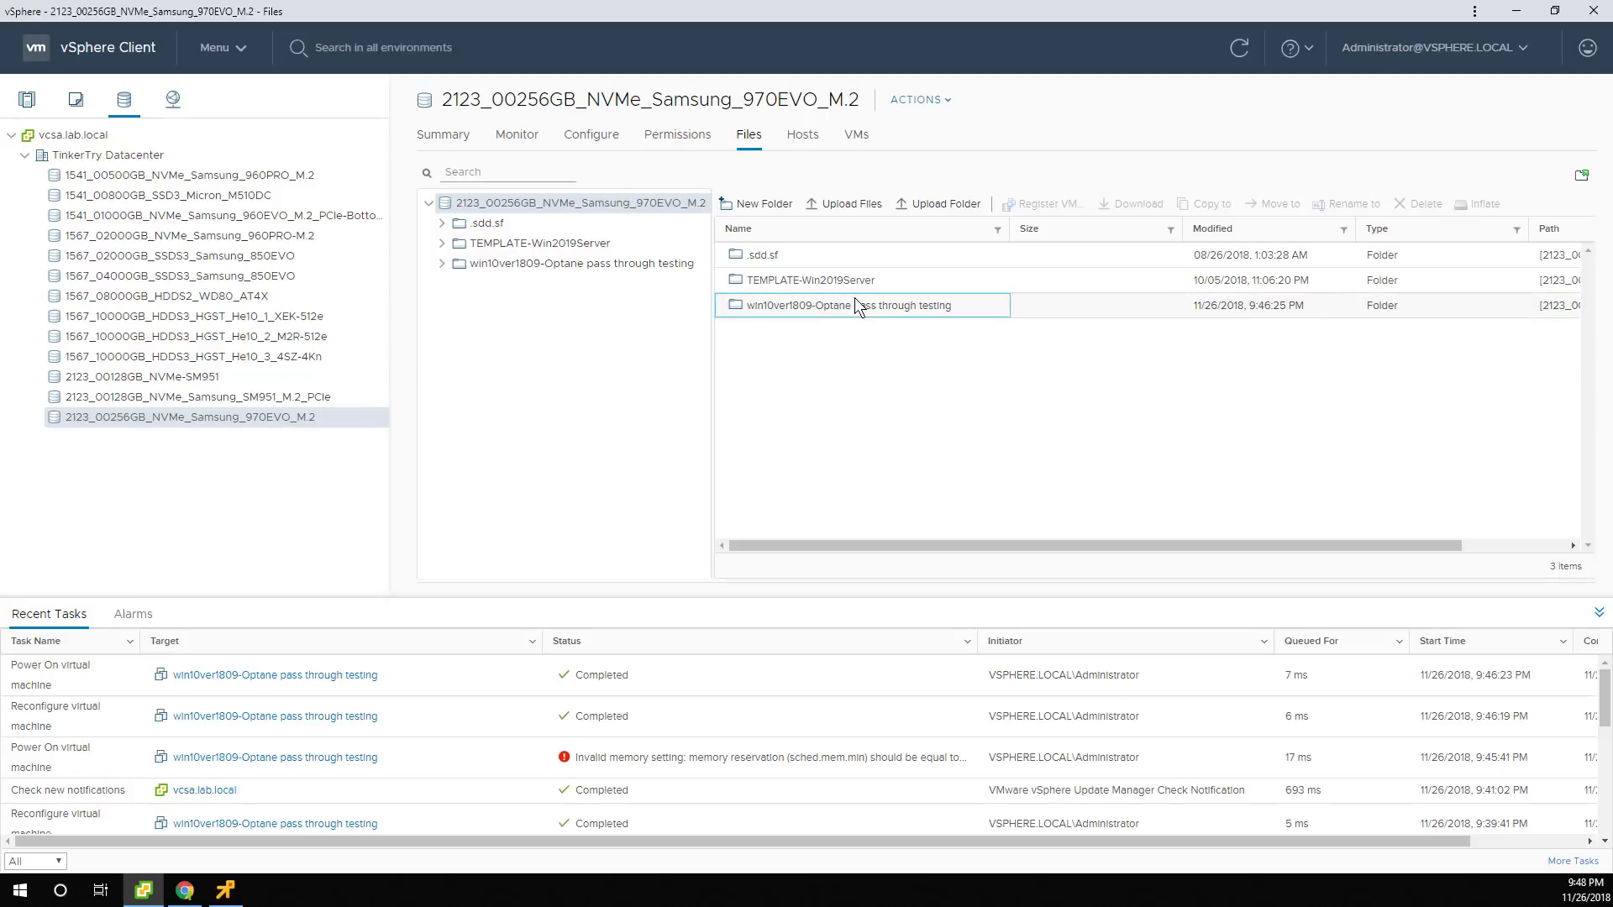
double_click(963, 311)
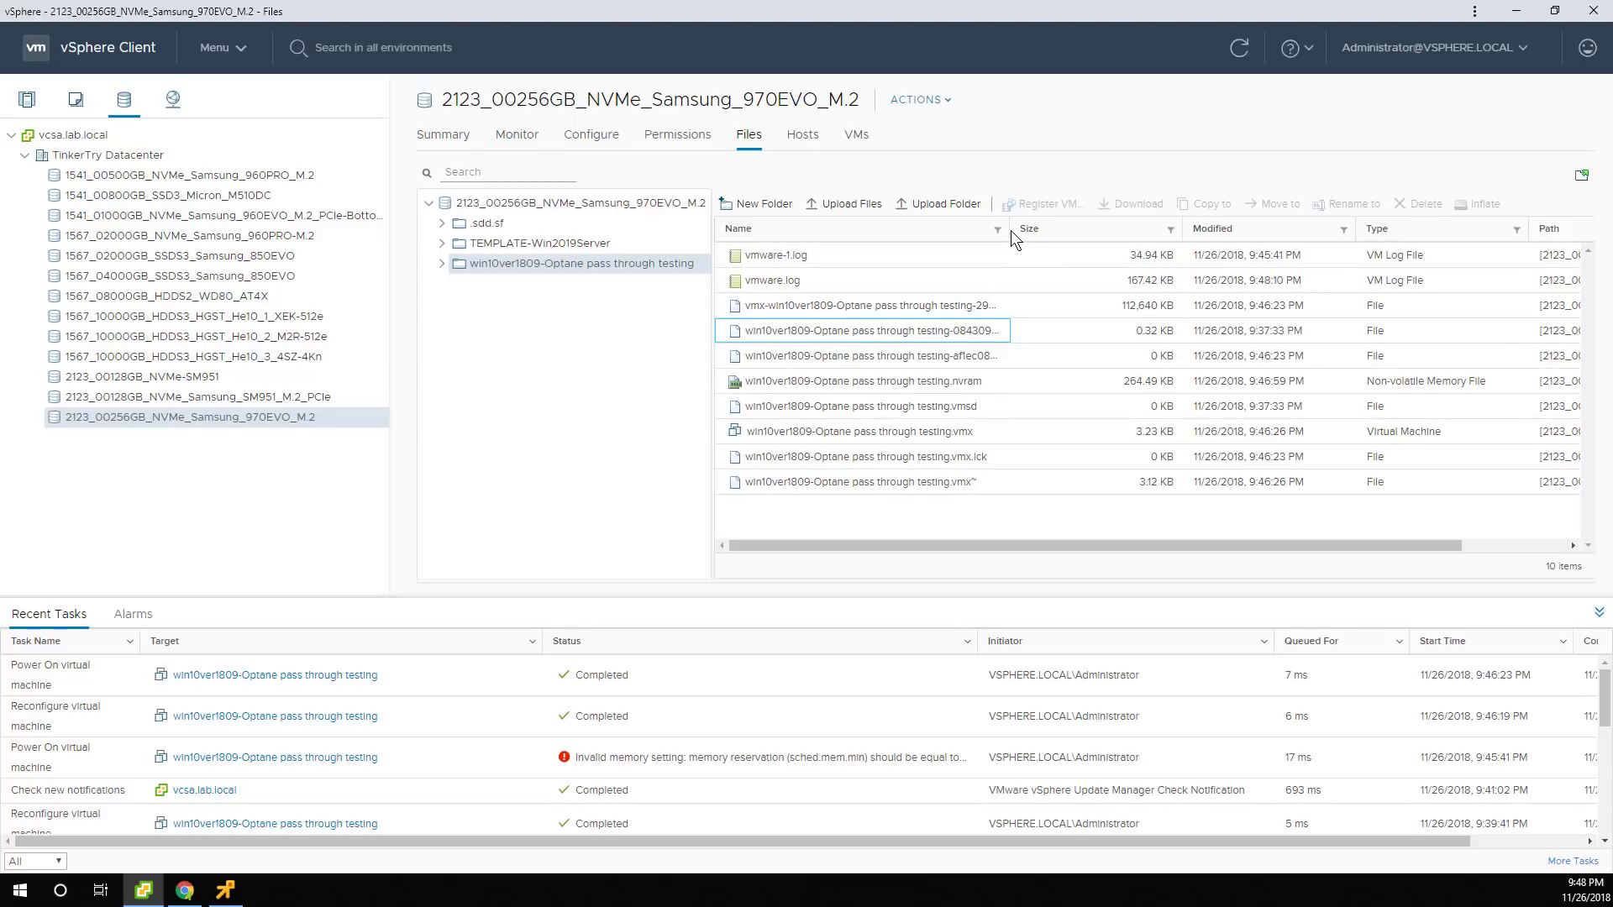
drag(1010, 229, 1073, 236)
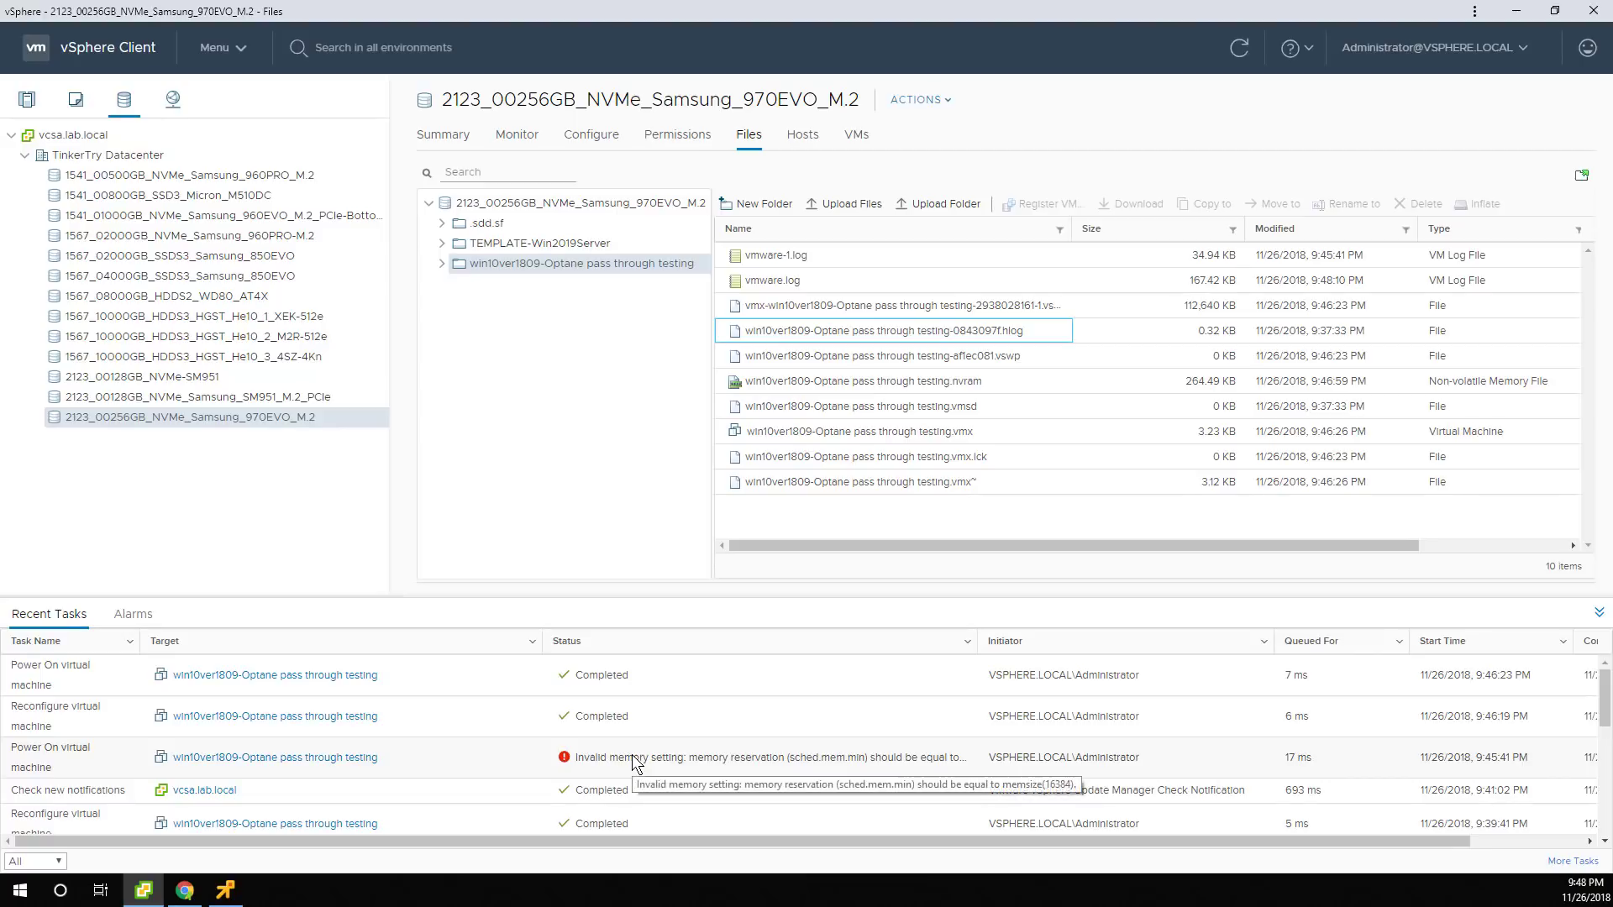
click(26, 99)
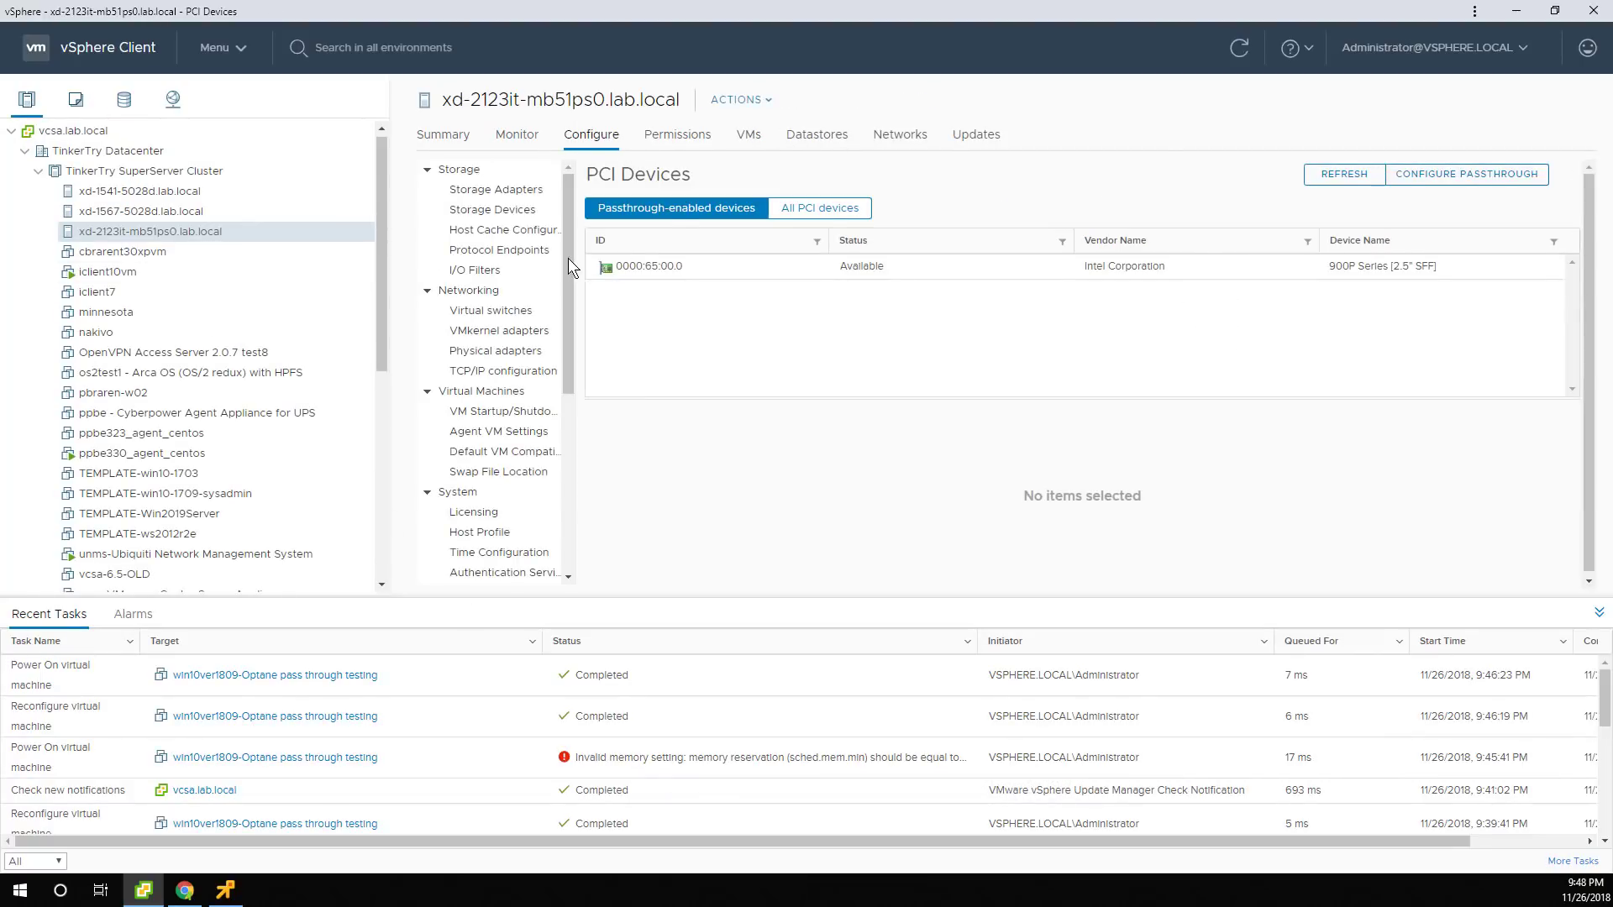
Open the host's Monitor > Performance Overview and scroll through the Memory, Disk and Network charts.
click(527, 144)
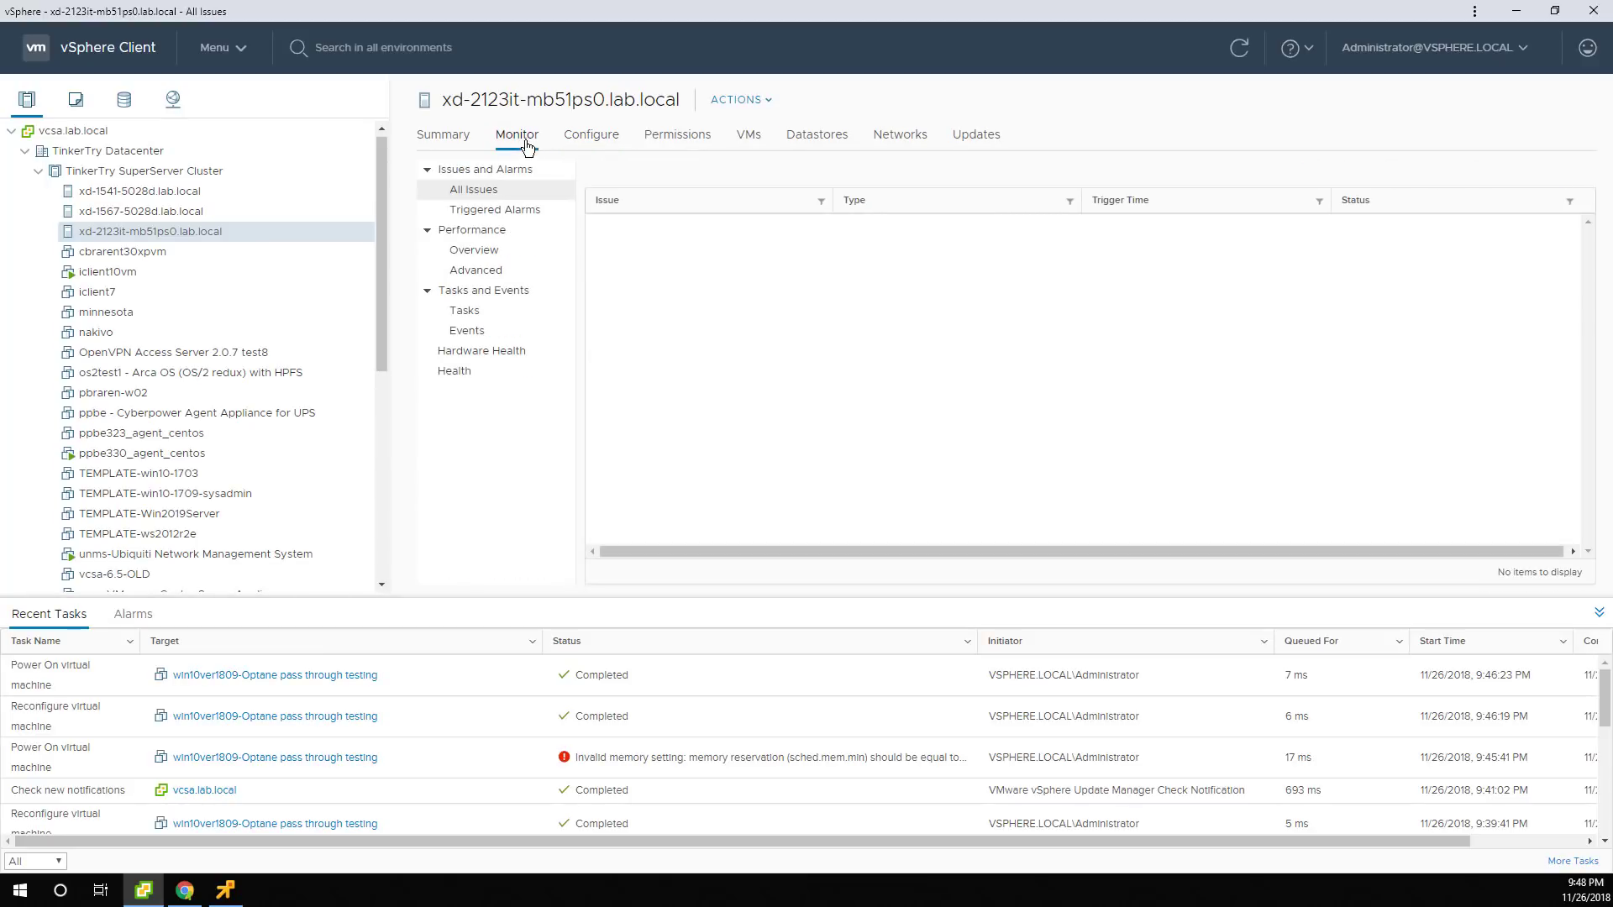
click(473, 252)
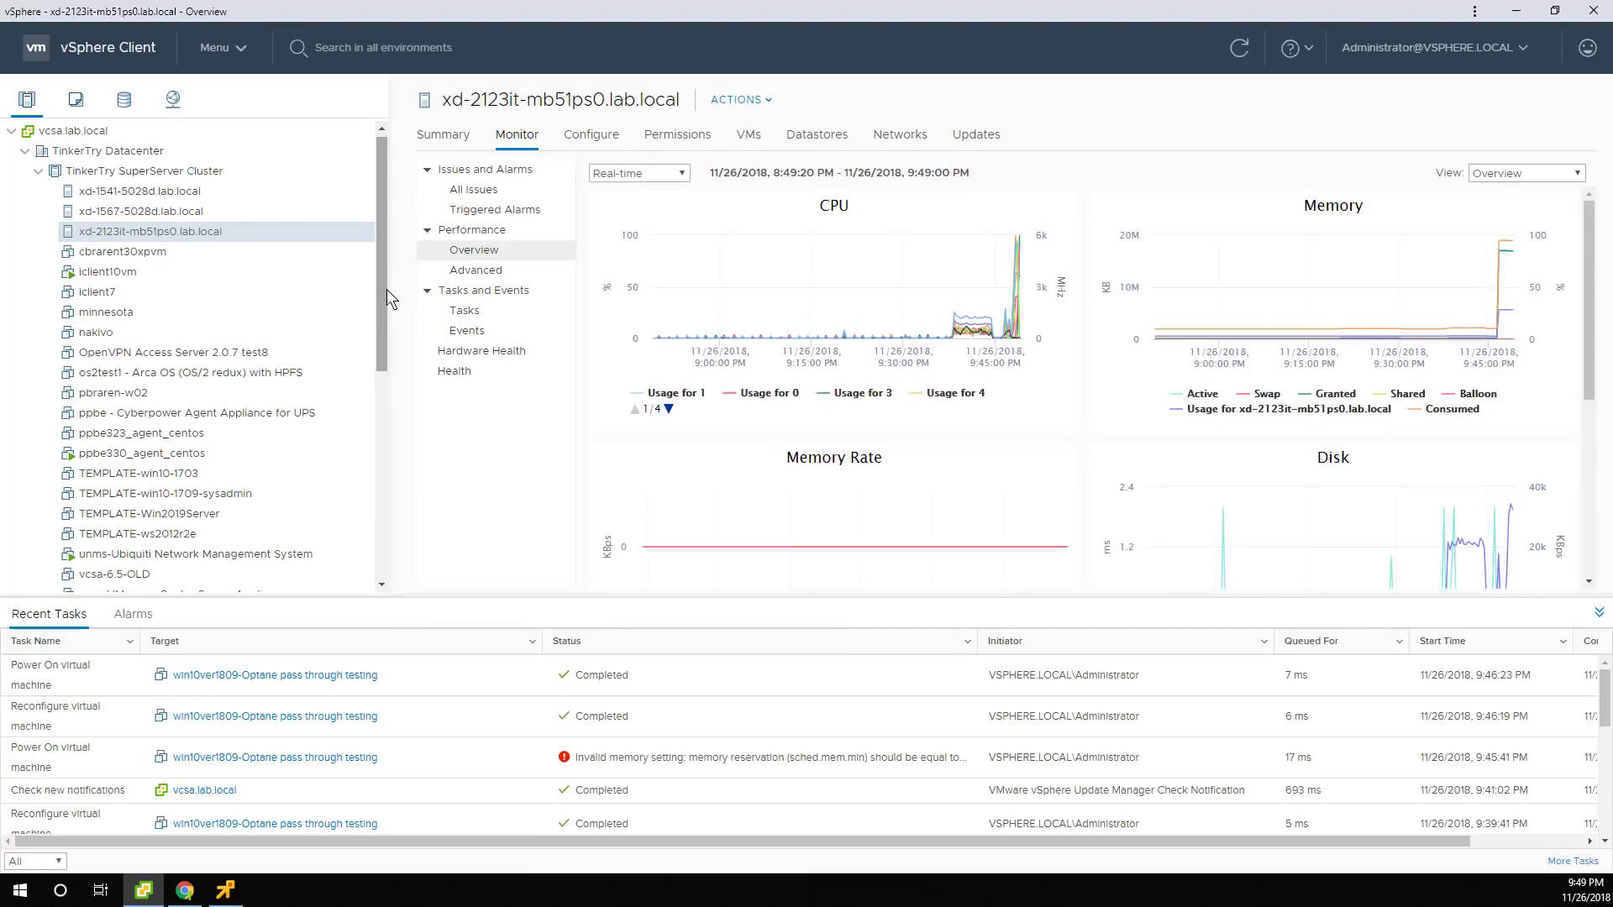
drag(389, 289, 247, 270)
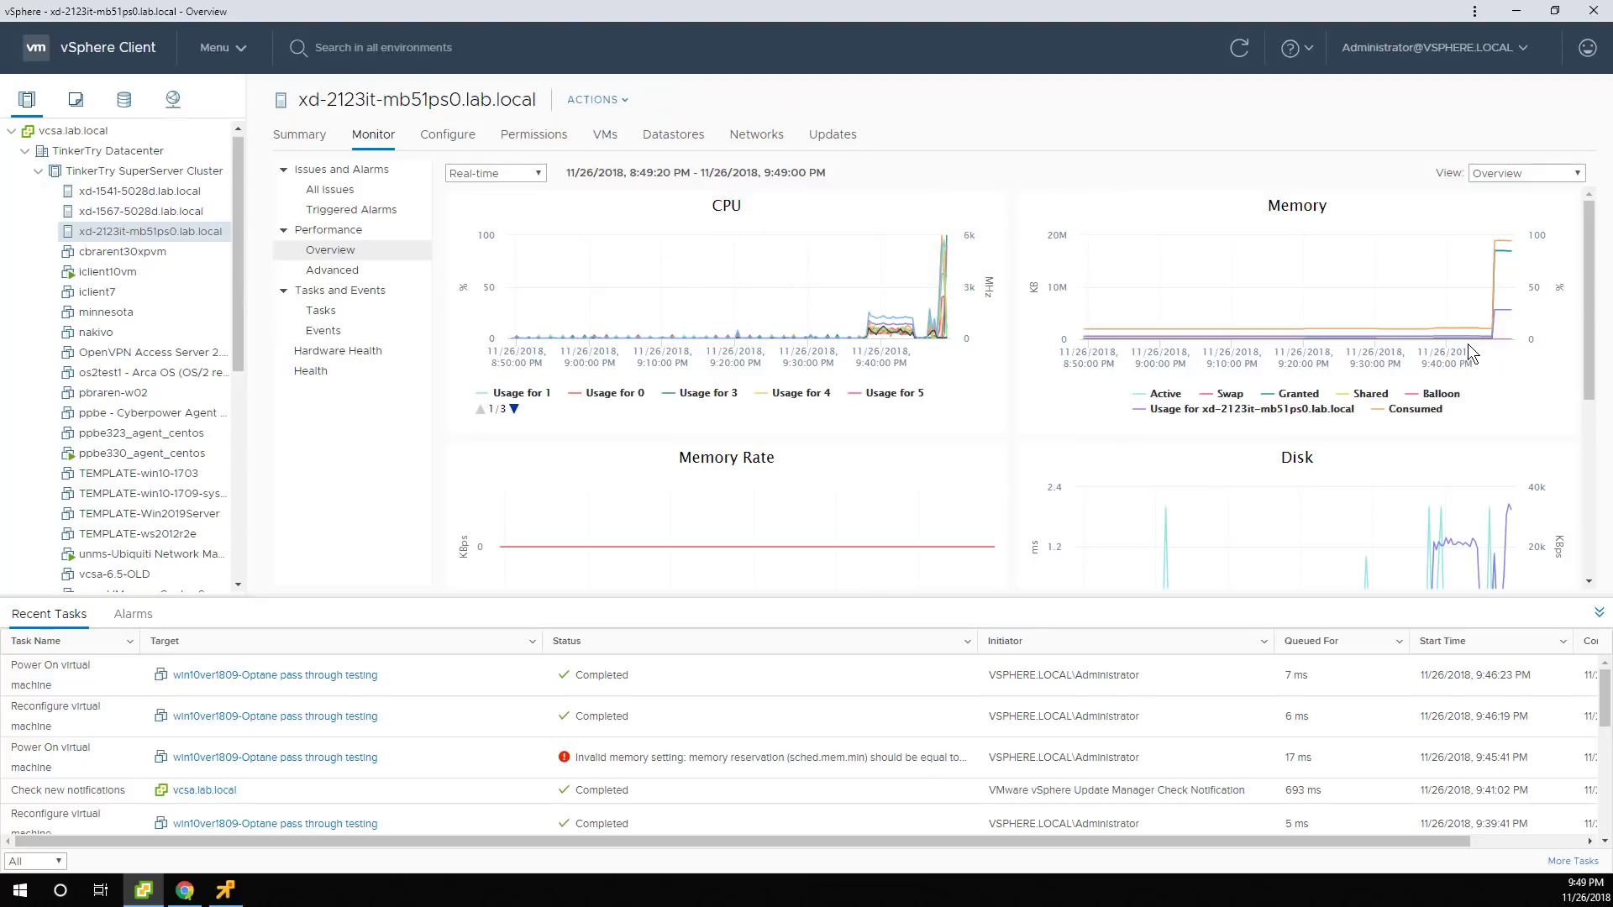
scroll(1469, 344, down, 1)
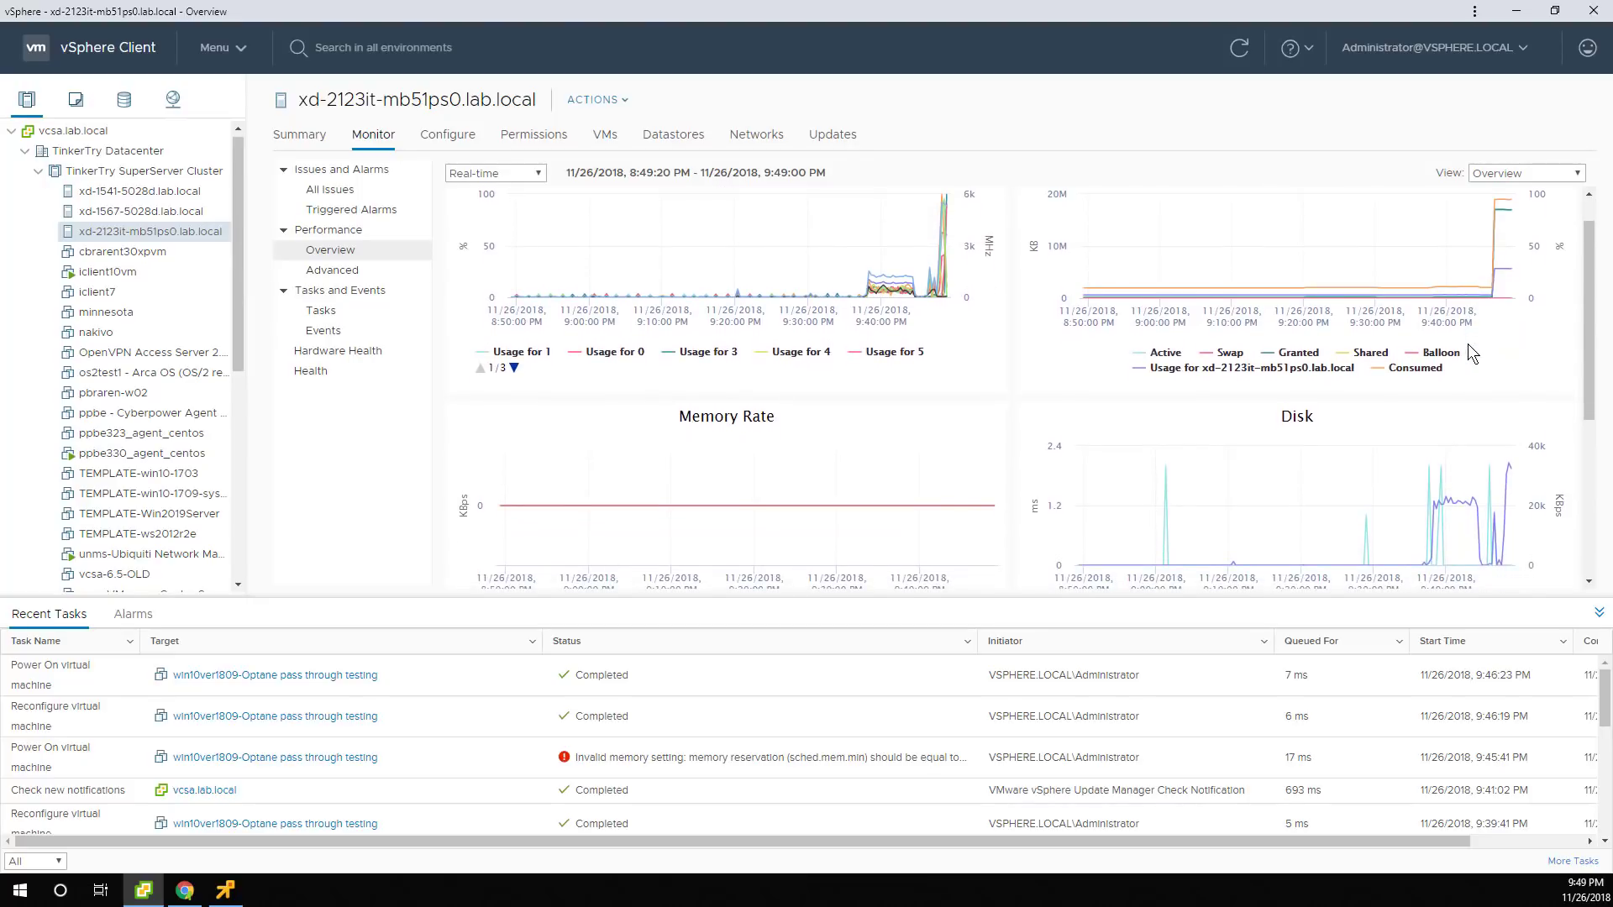
scroll(1468, 344, down, 2)
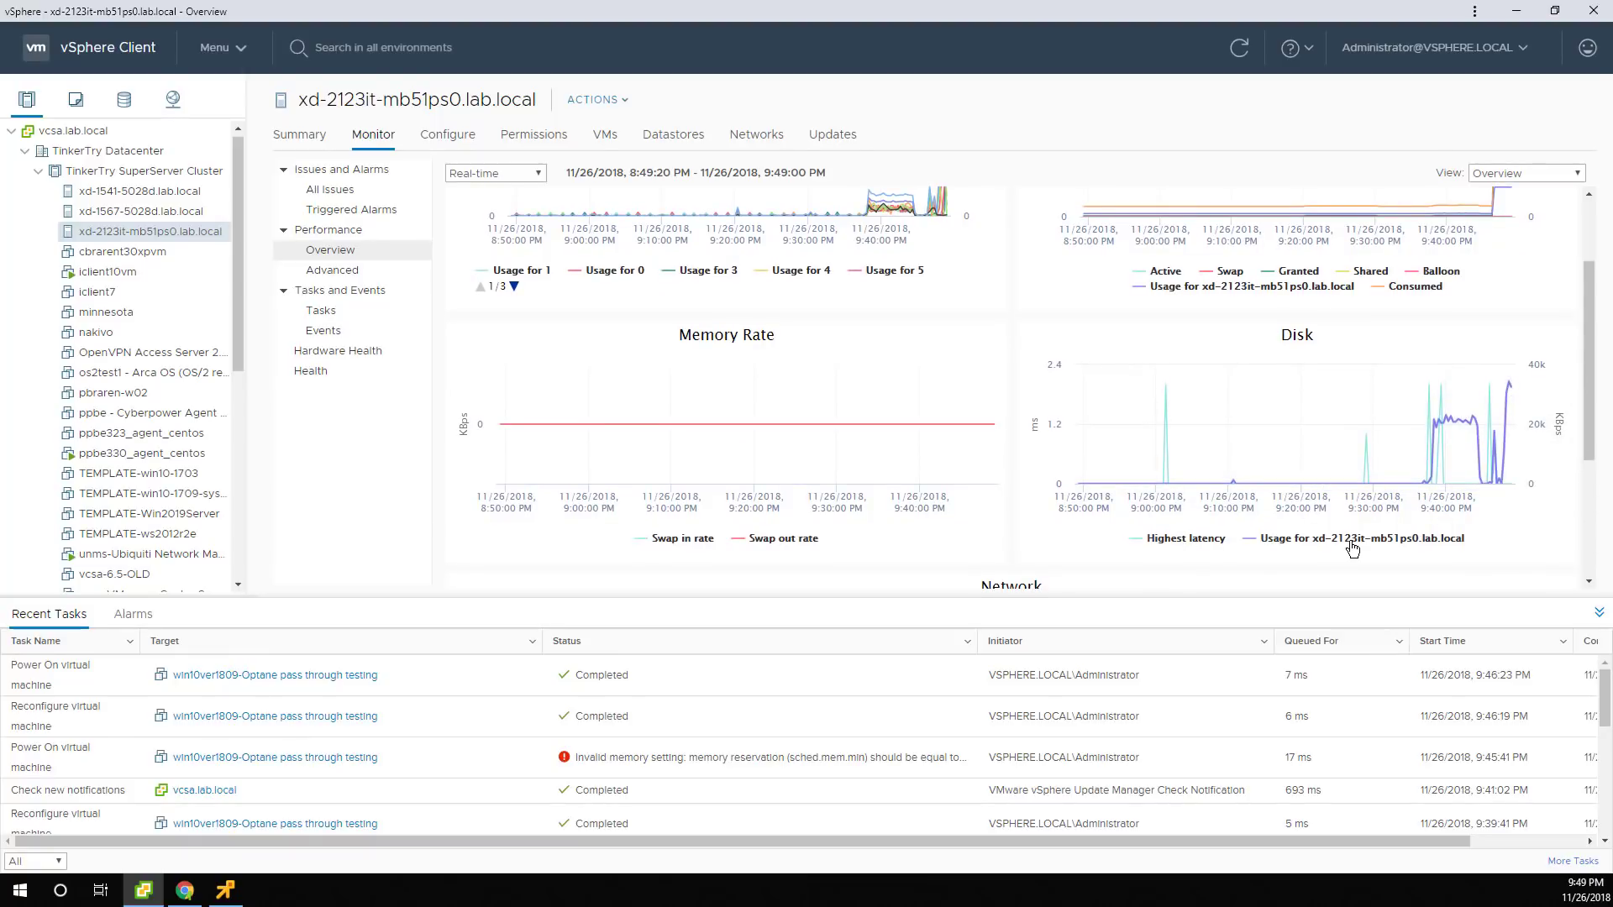
scroll(1352, 548, down, 5)
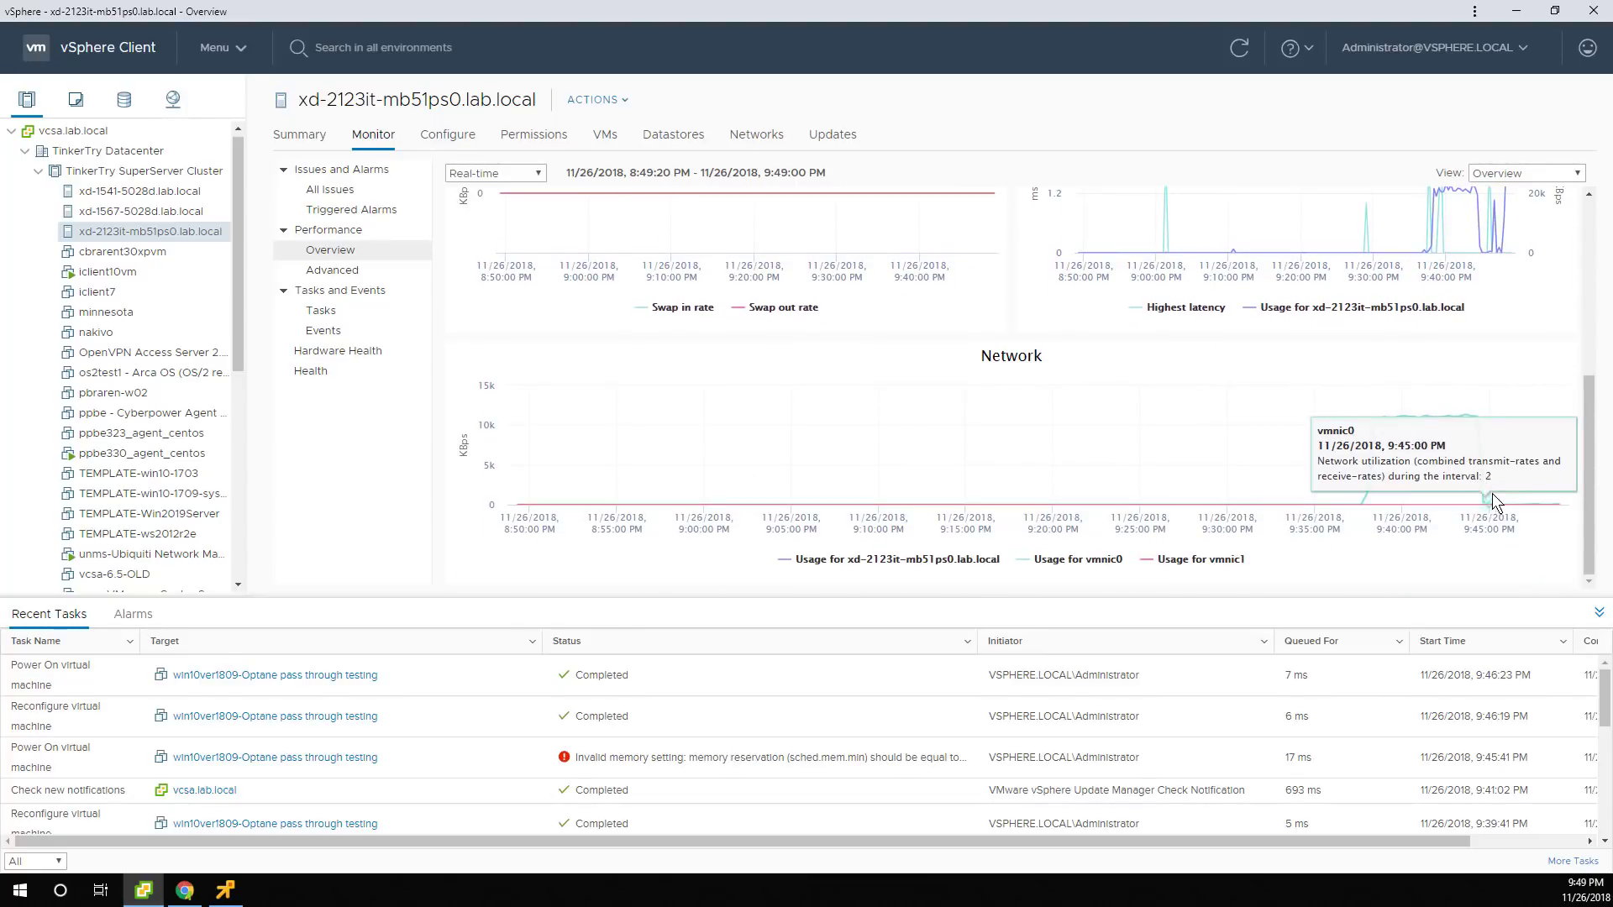
mouse_move(1470, 435)
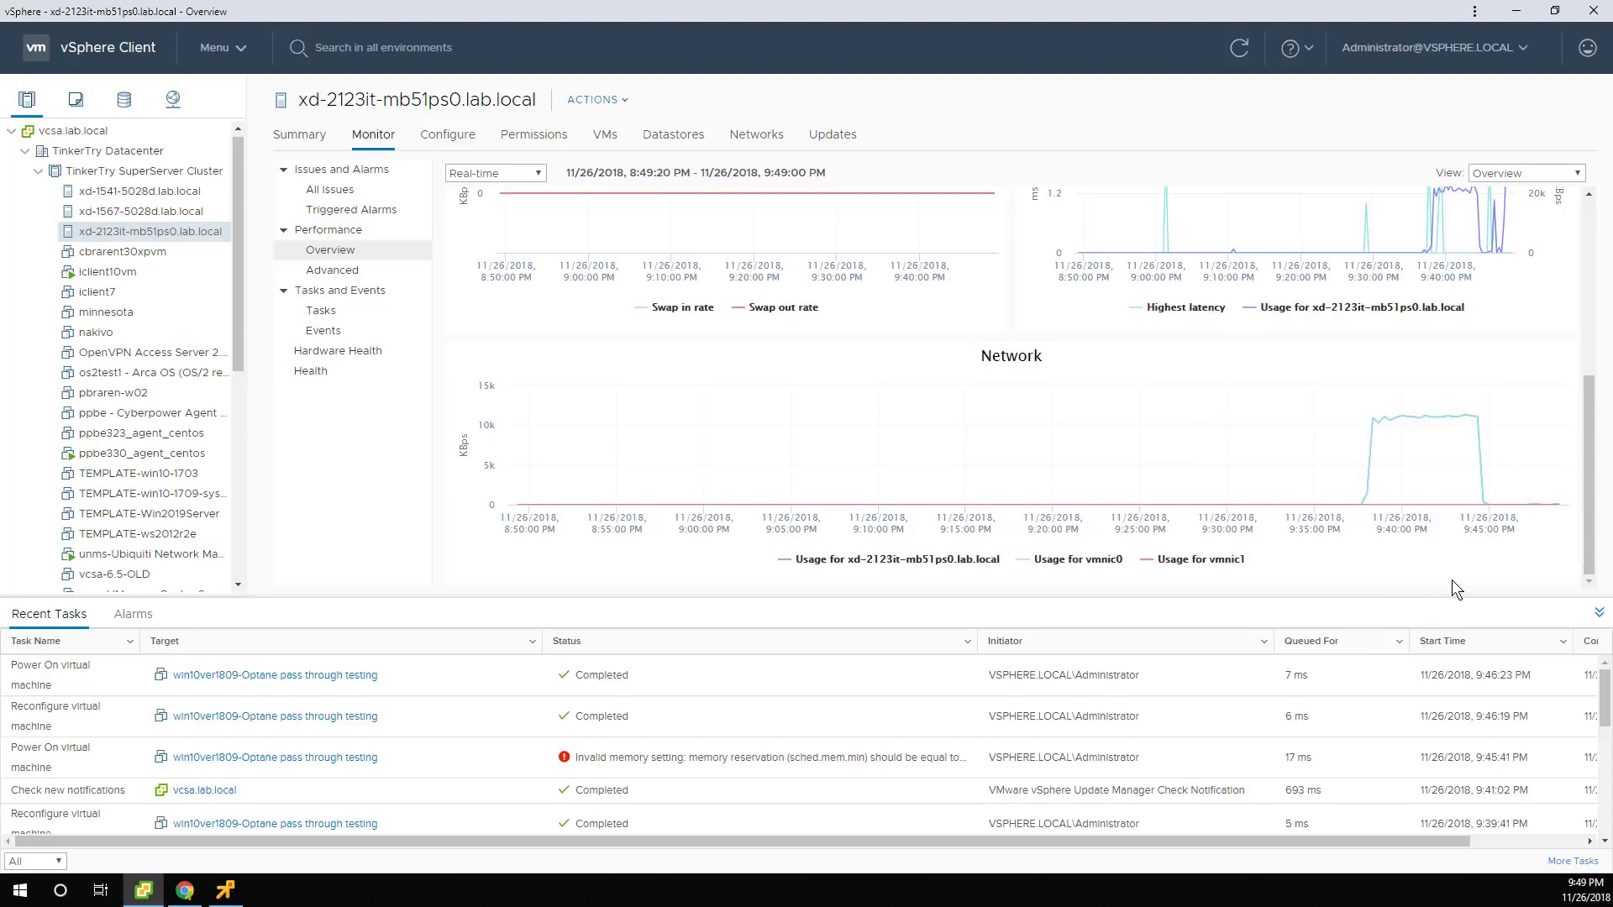
scroll(1422, 492, up, 3)
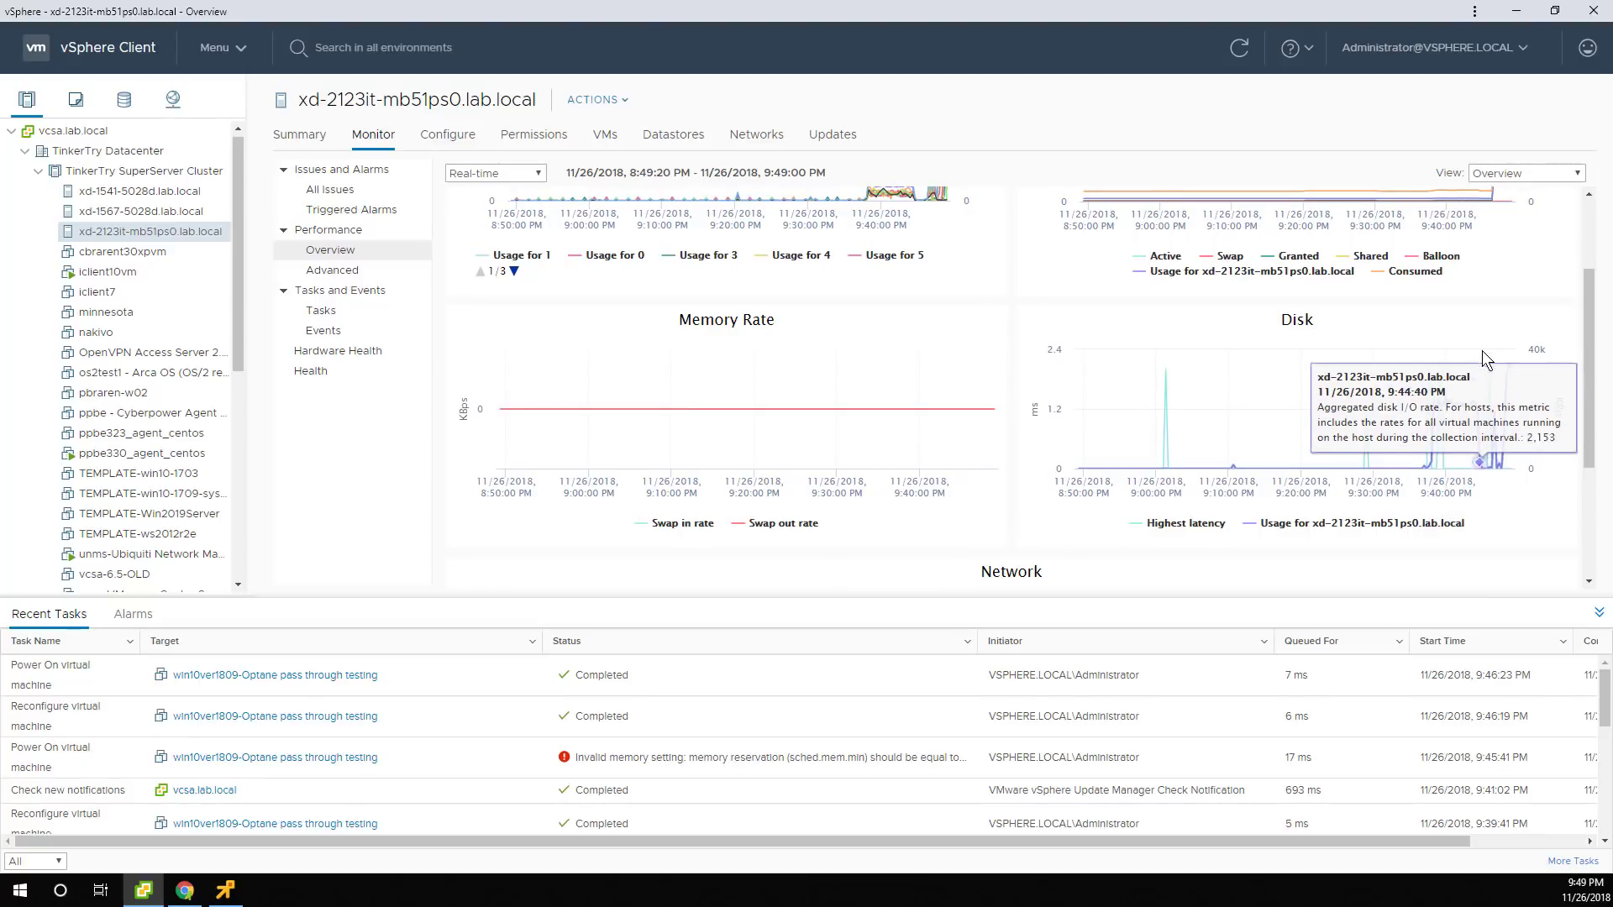
click(1522, 171)
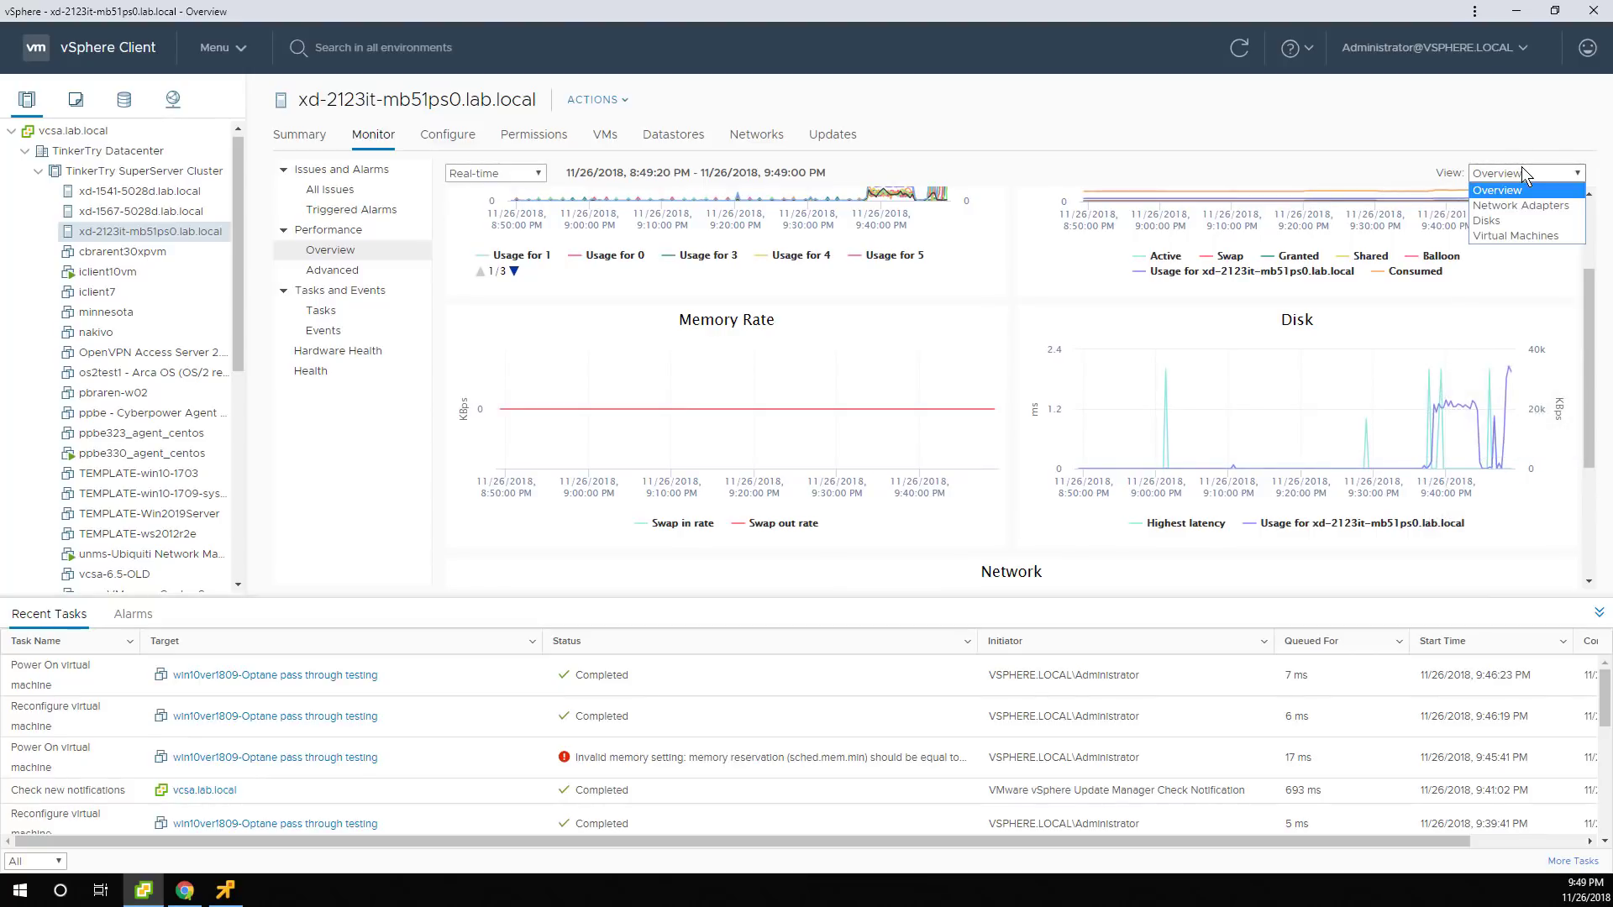
Set the overview View to Disks and scroll through the Disk Rate, Requests and Top 10 charts.
click(1510, 222)
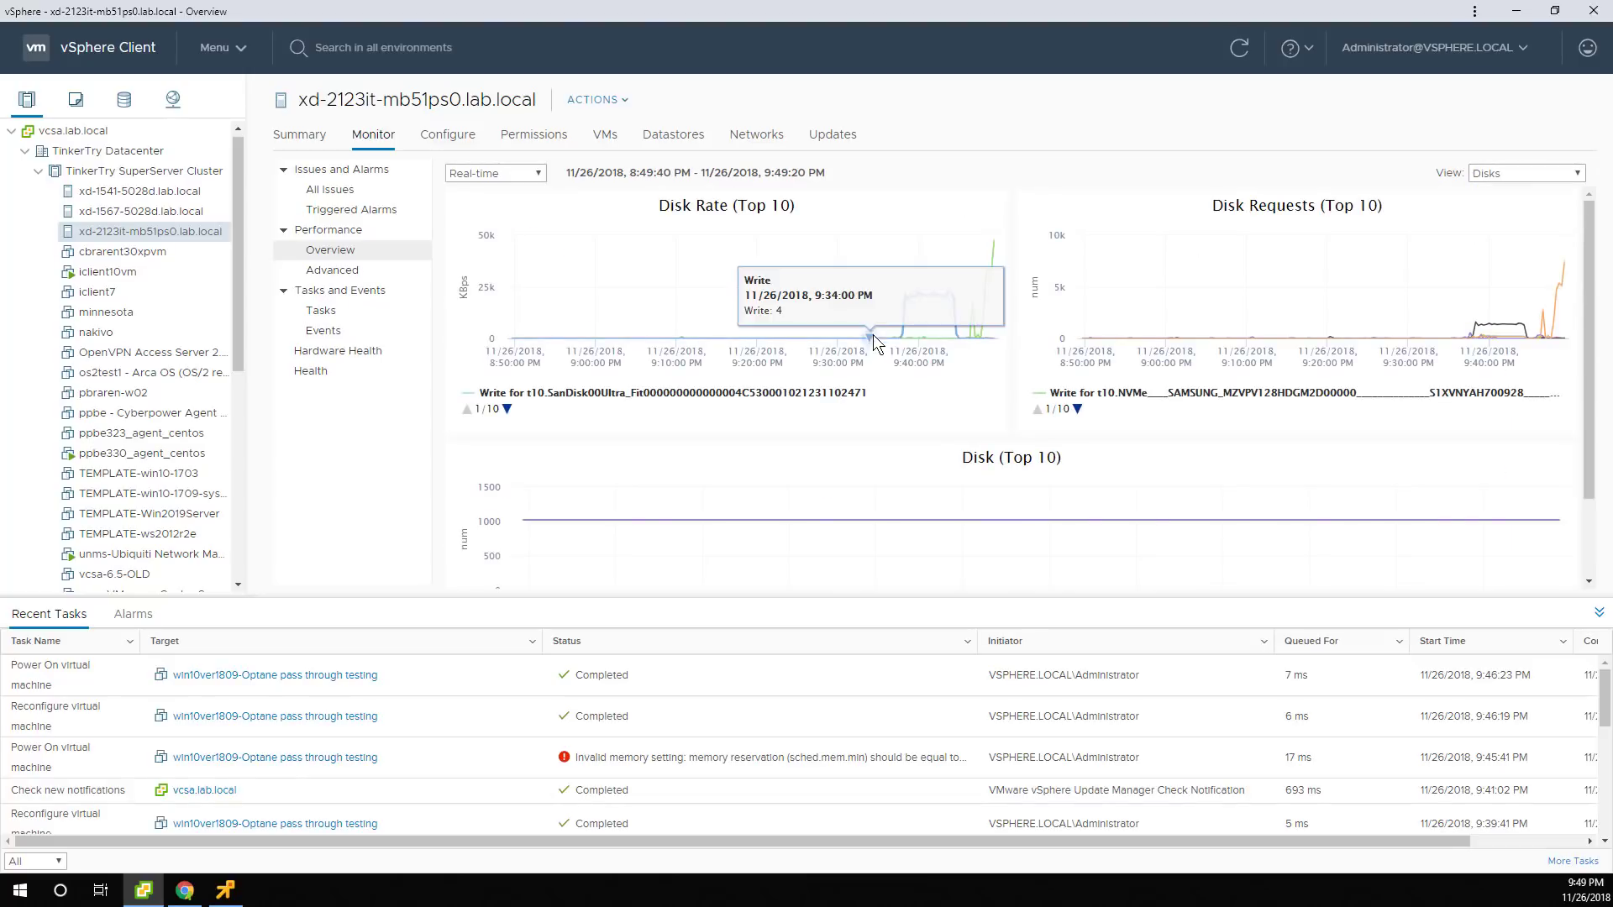
scroll(1468, 517, down, 2)
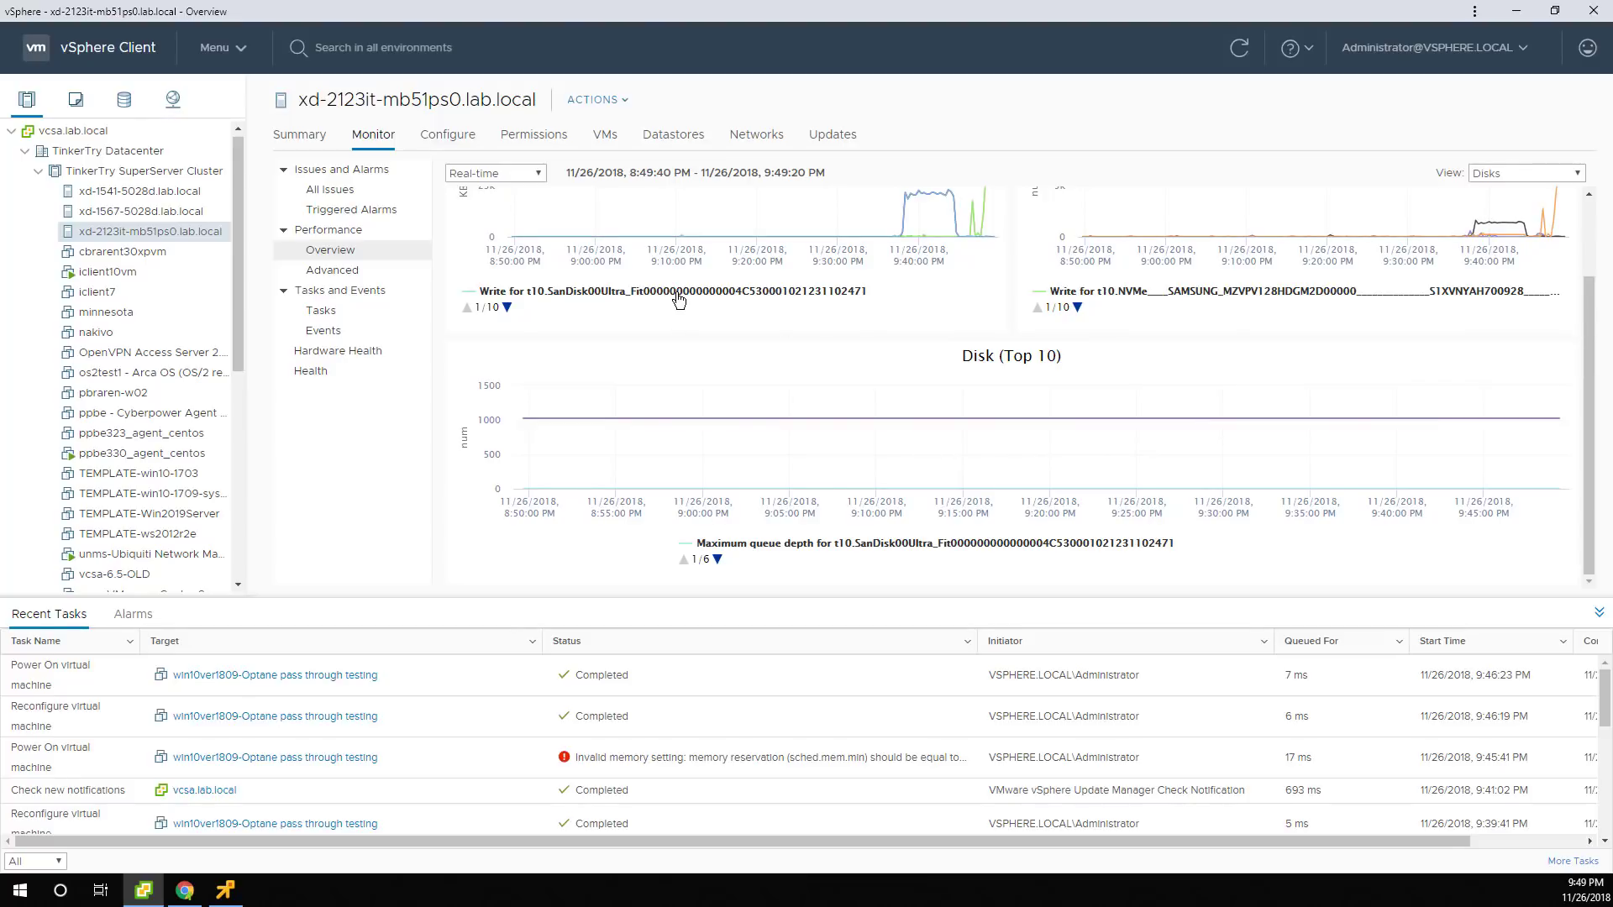
scroll(678, 300, up, 2)
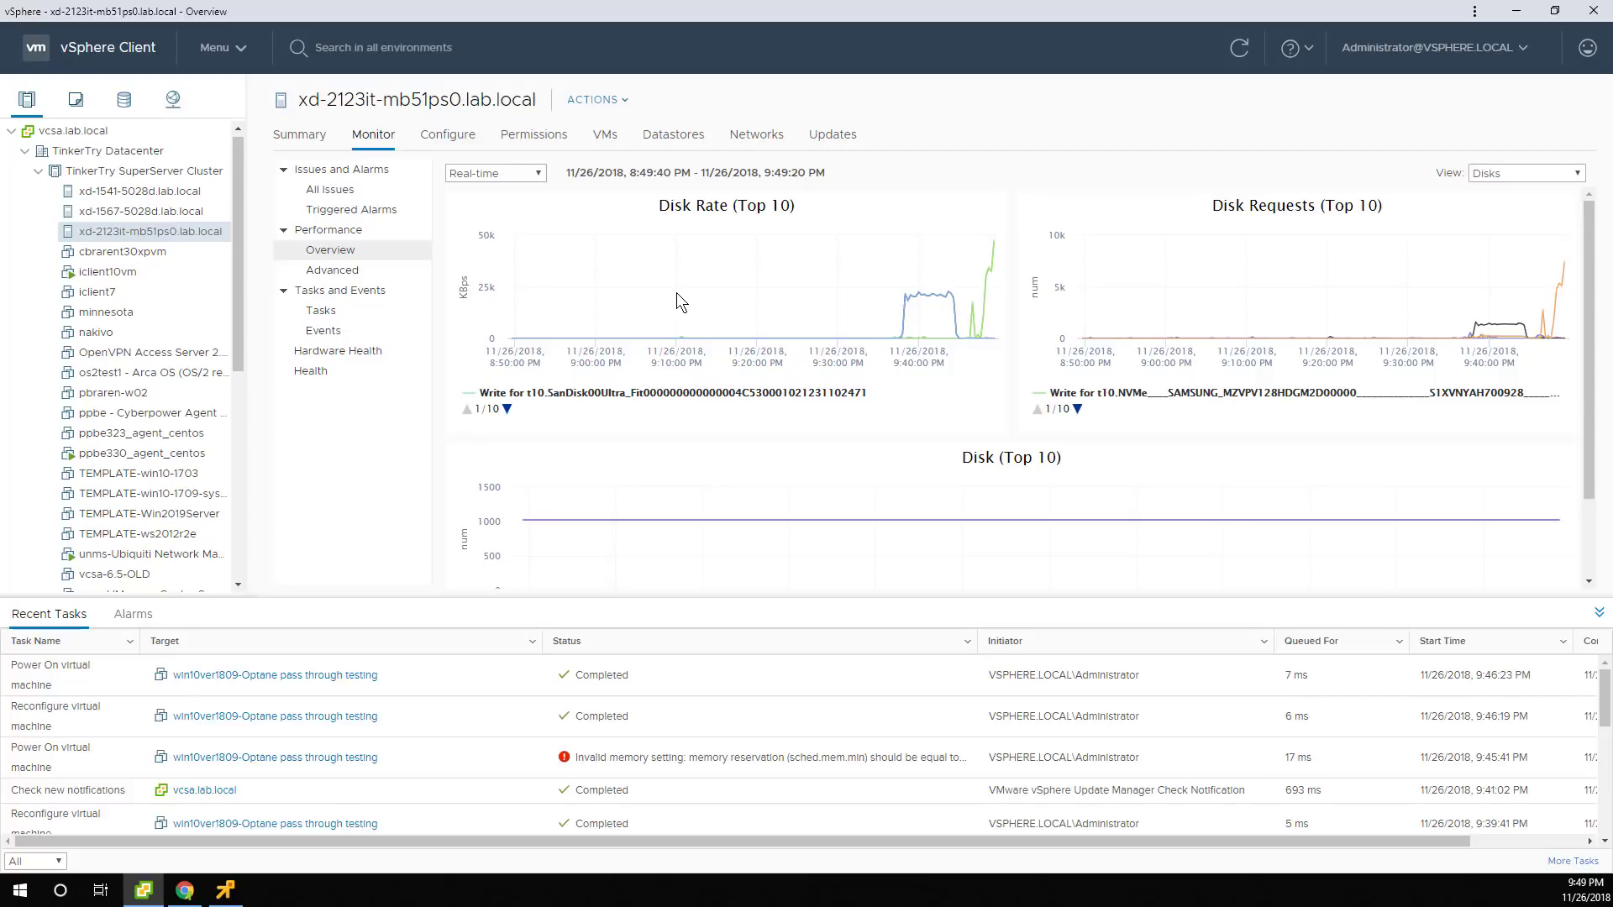
Open the Advanced chart, switch it from CPU to Disk metrics, and widen the Object column.
click(332, 274)
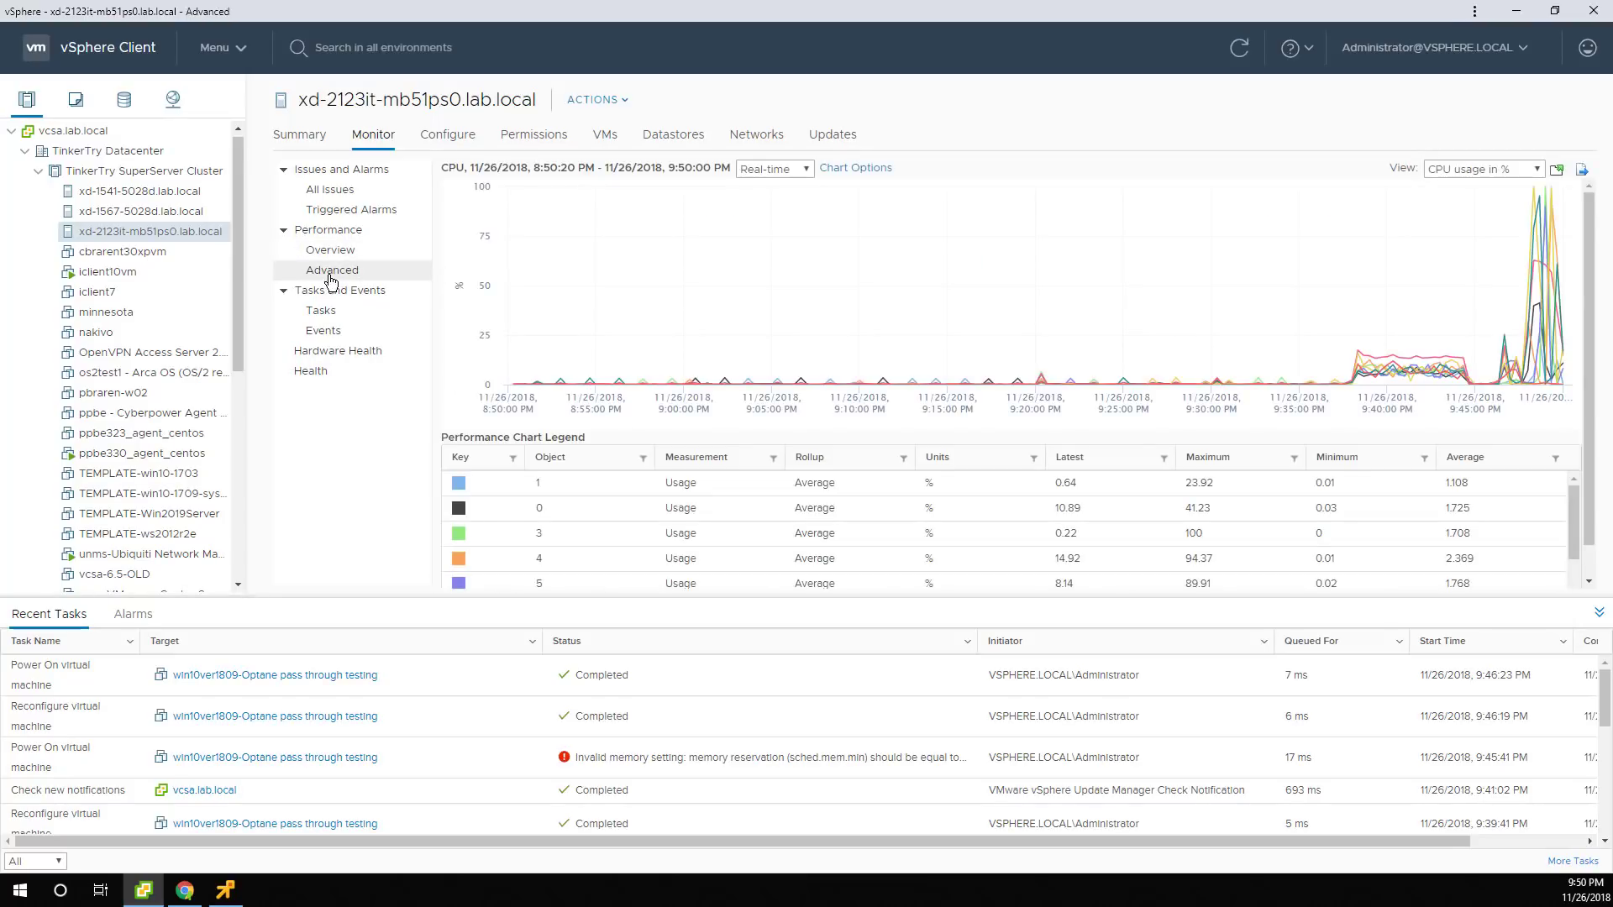
click(1494, 168)
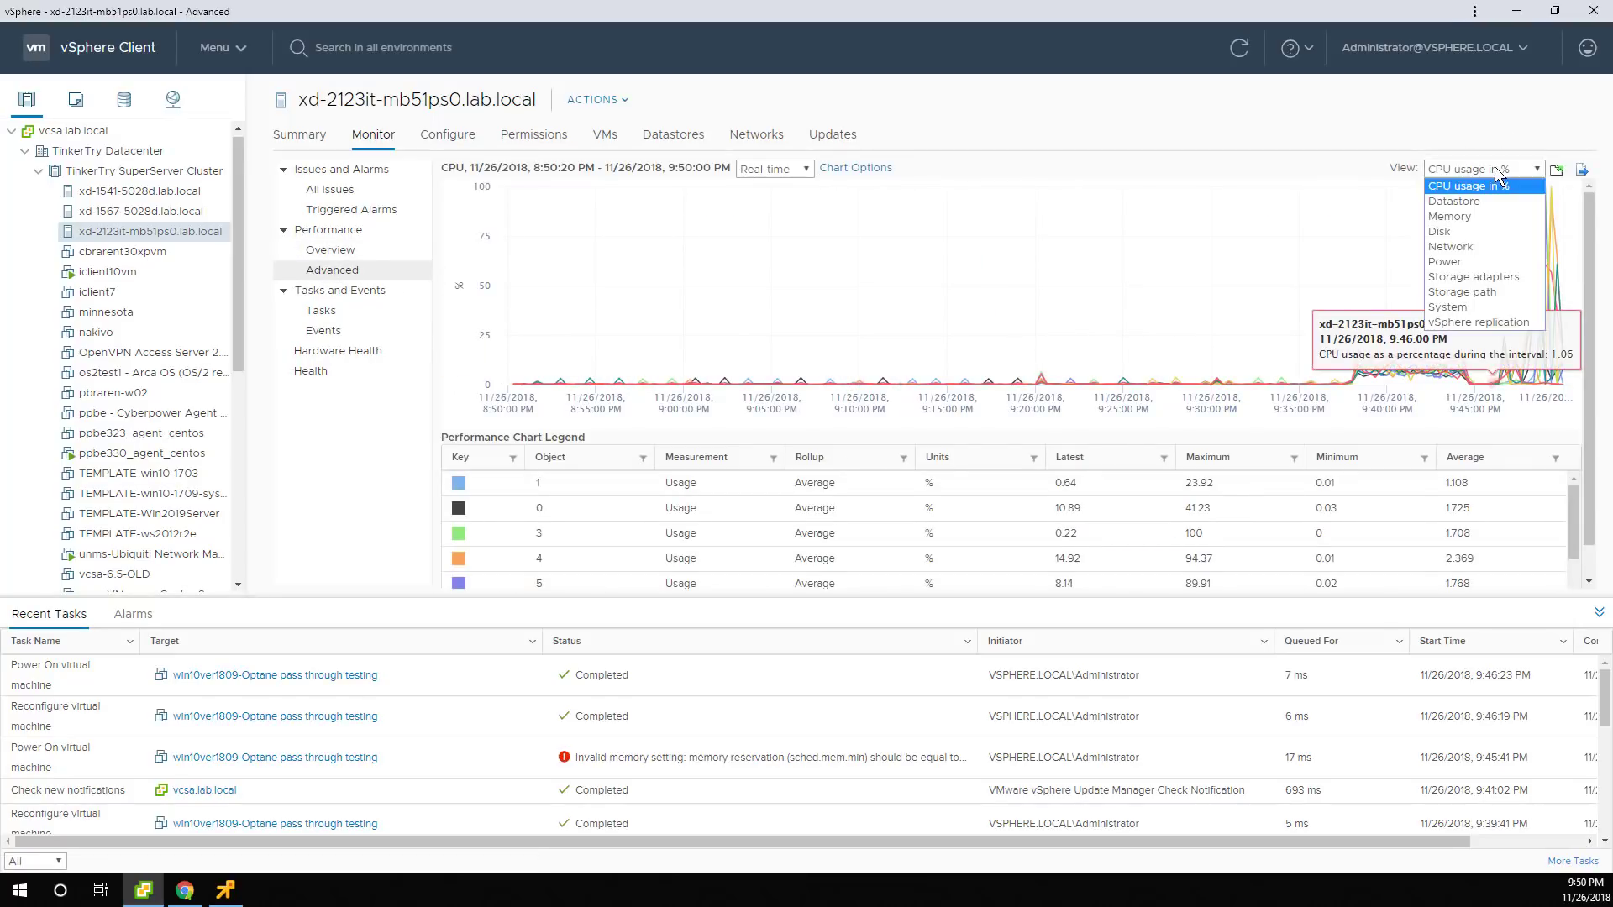
click(1454, 231)
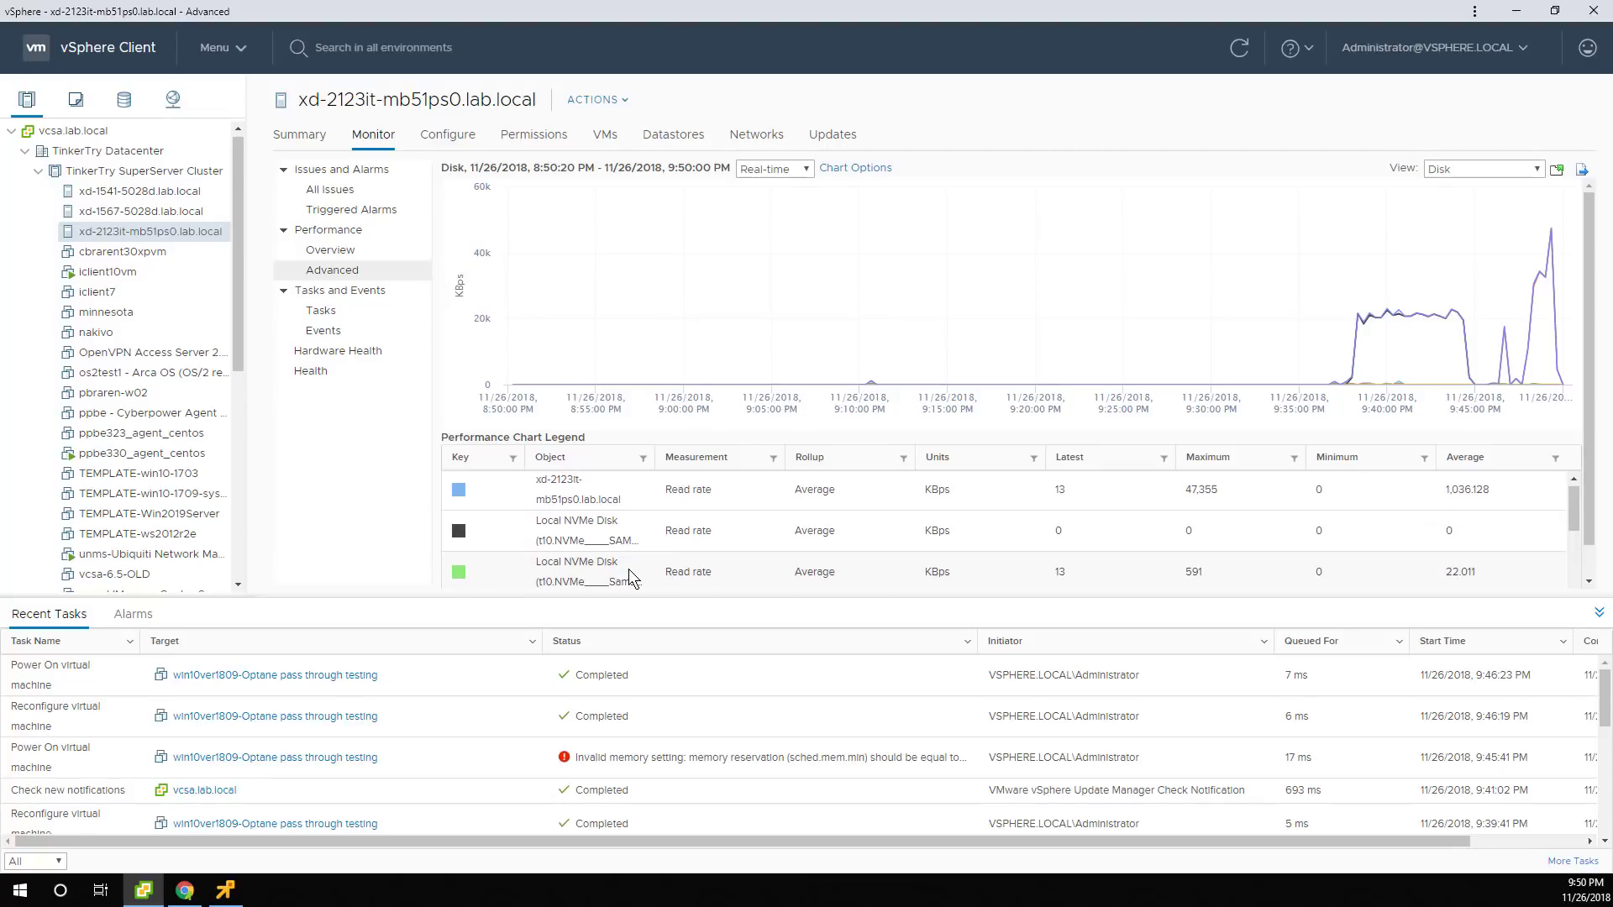
scroll(629, 570, down, 3)
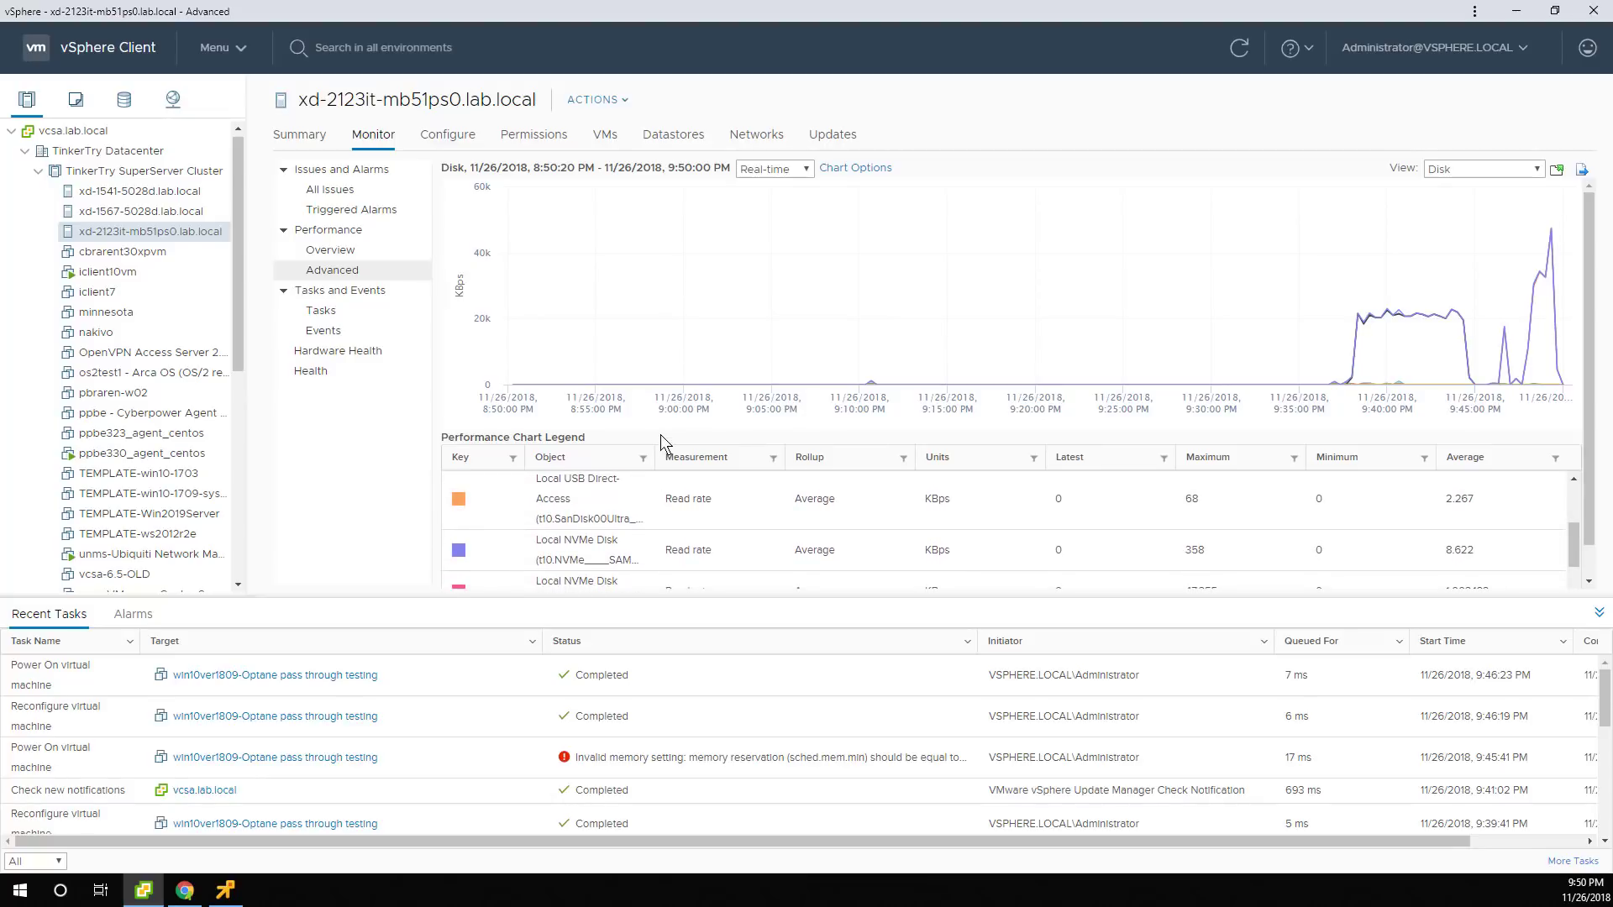
drag(656, 454, 1172, 459)
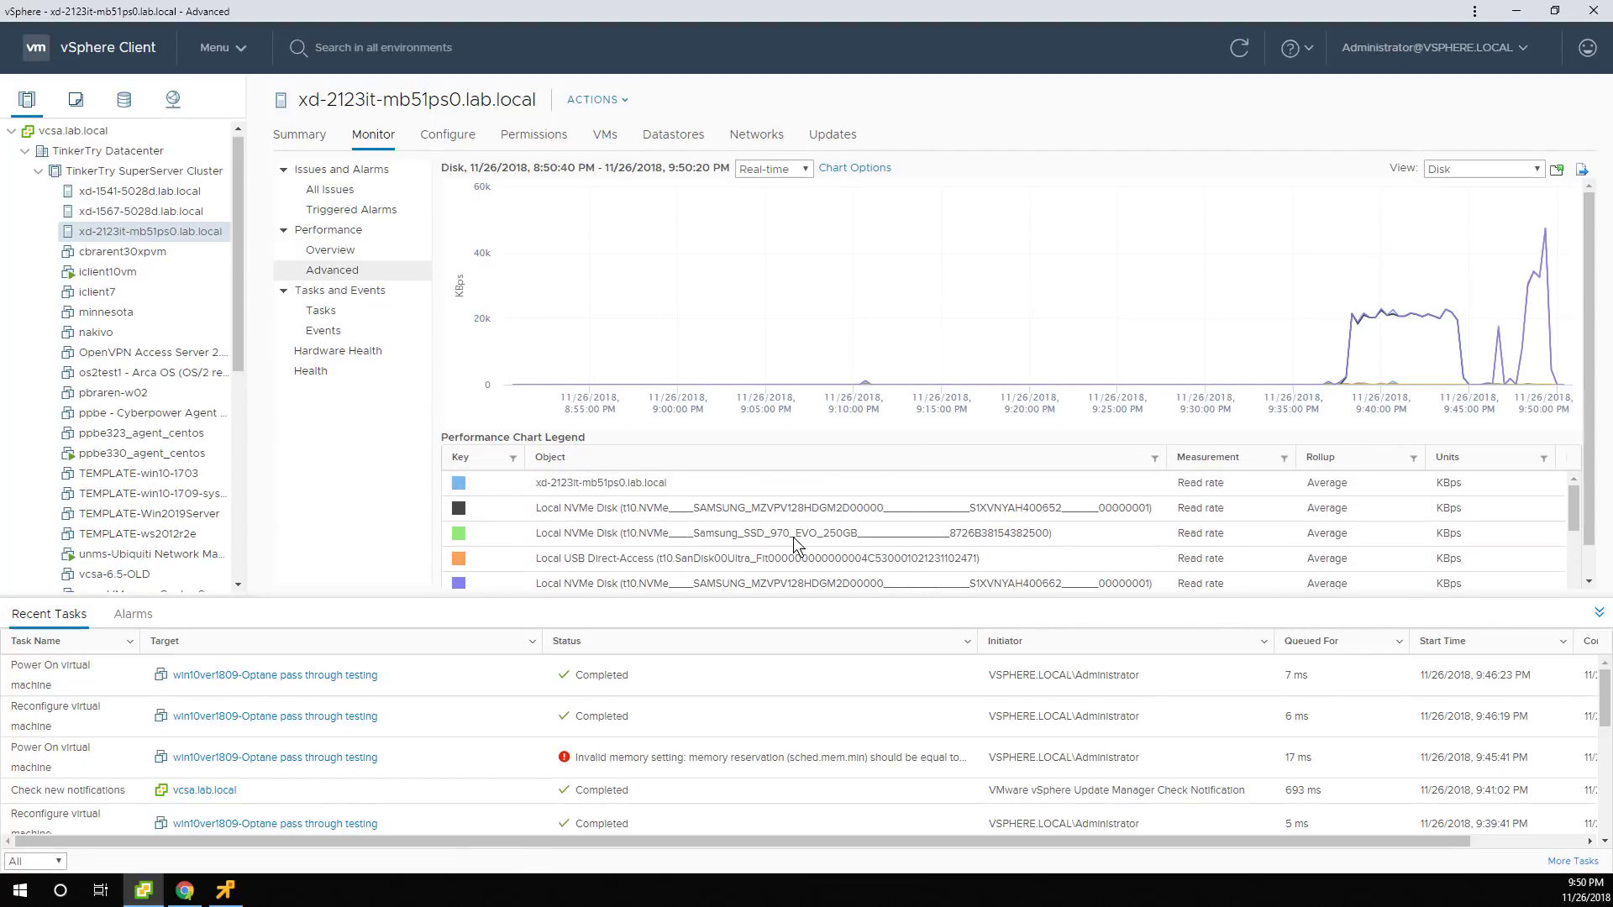
Highlight read-rate lines for the host, the Samsung NVMe disks and the USB boot disk.
click(664, 487)
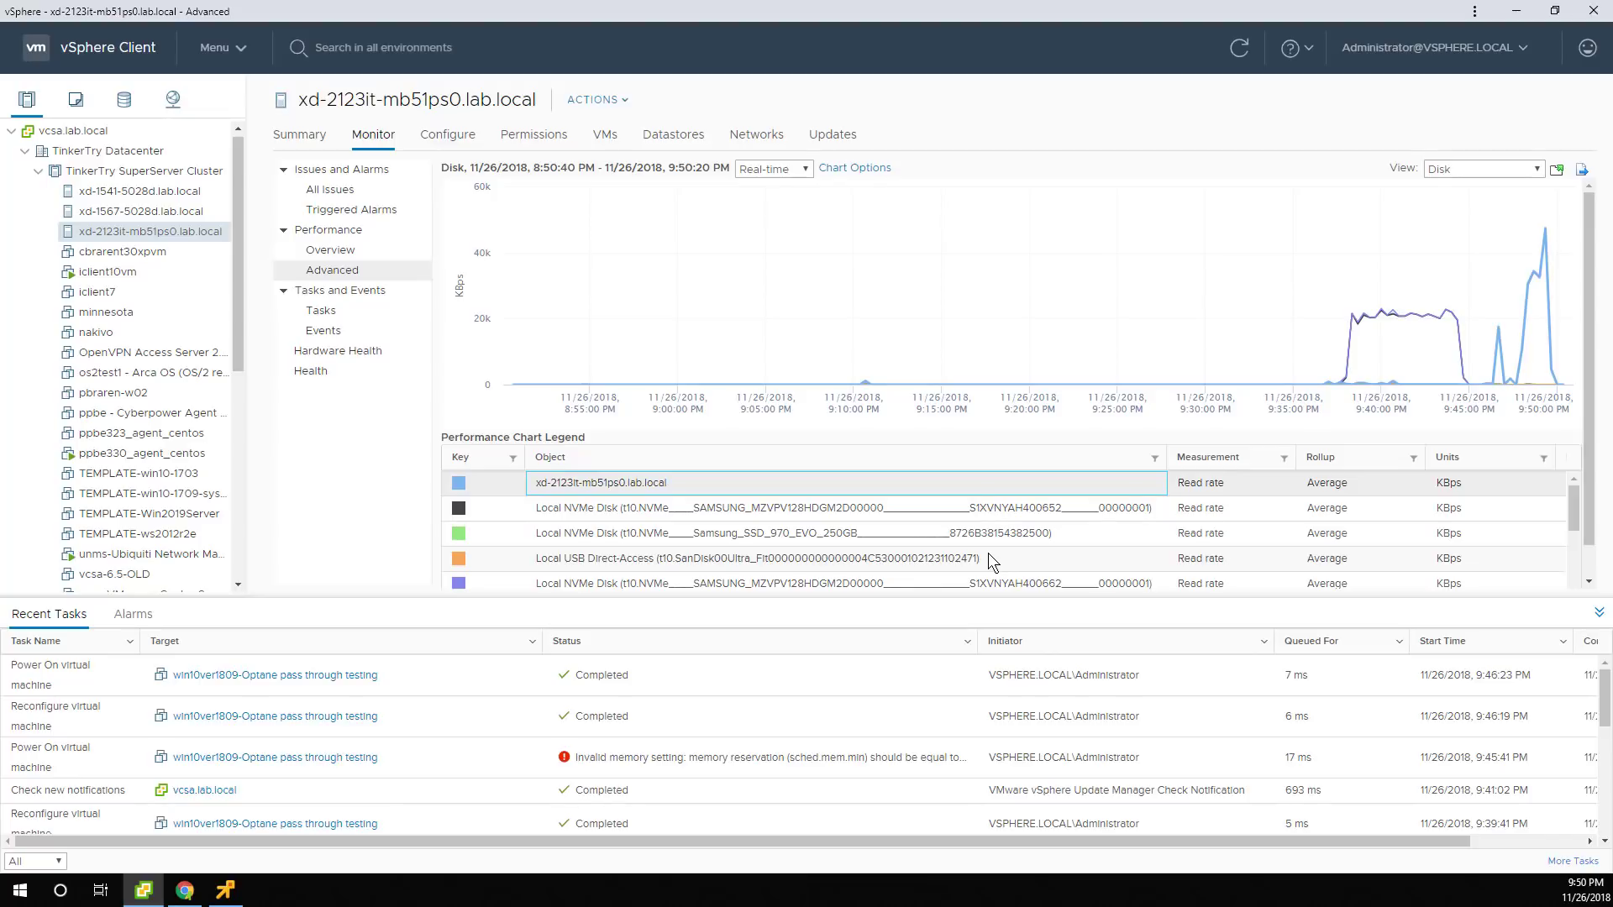
click(846, 512)
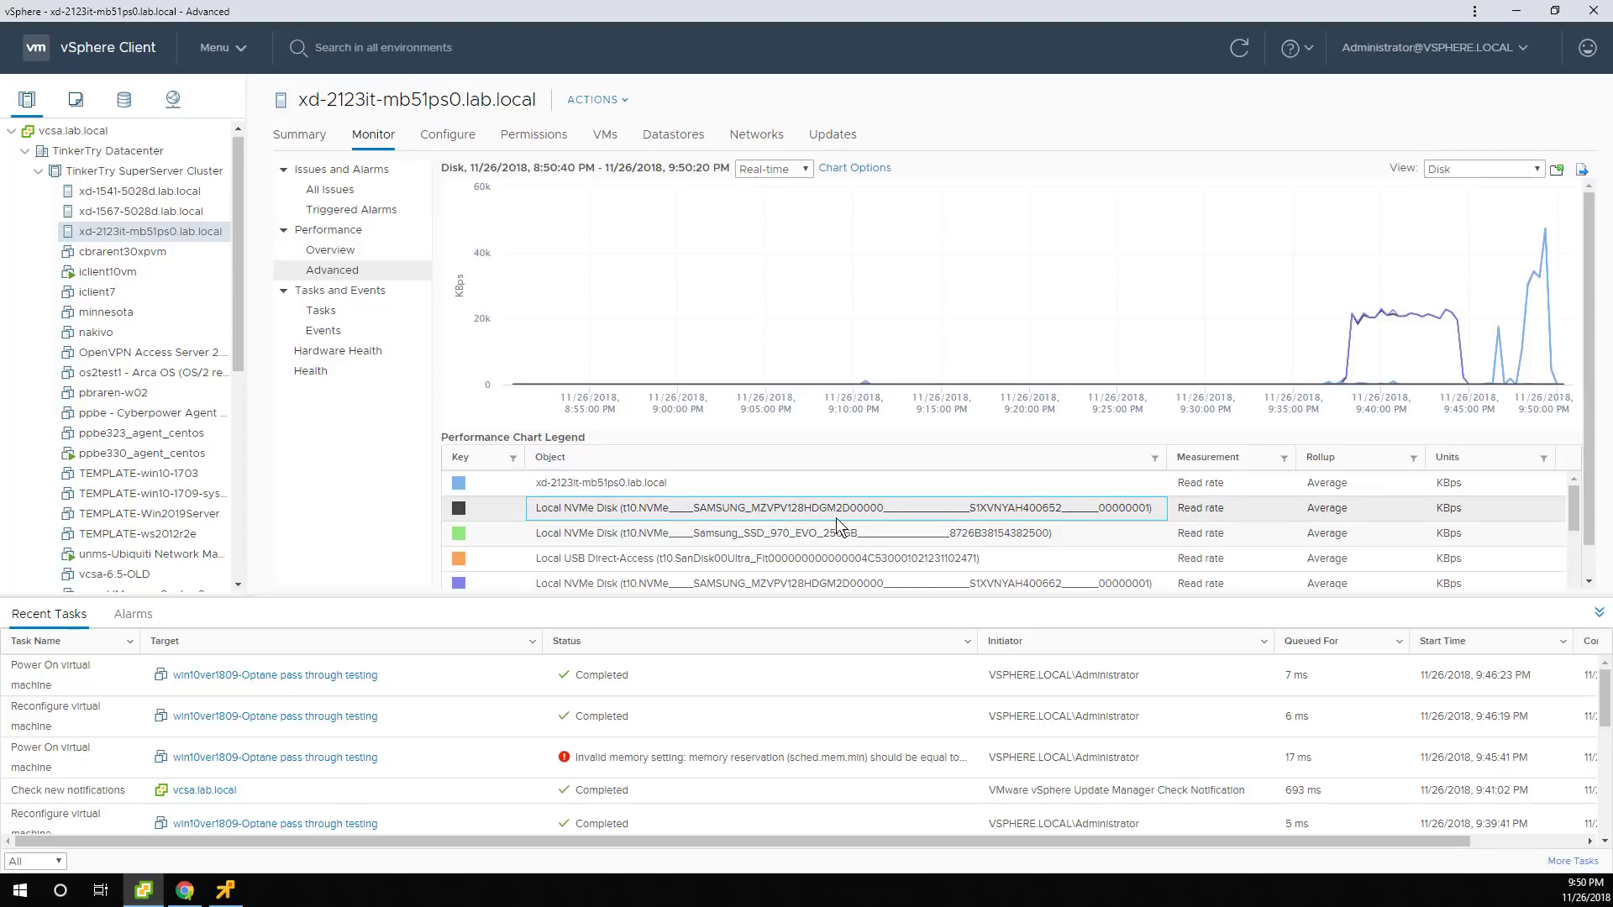
click(803, 560)
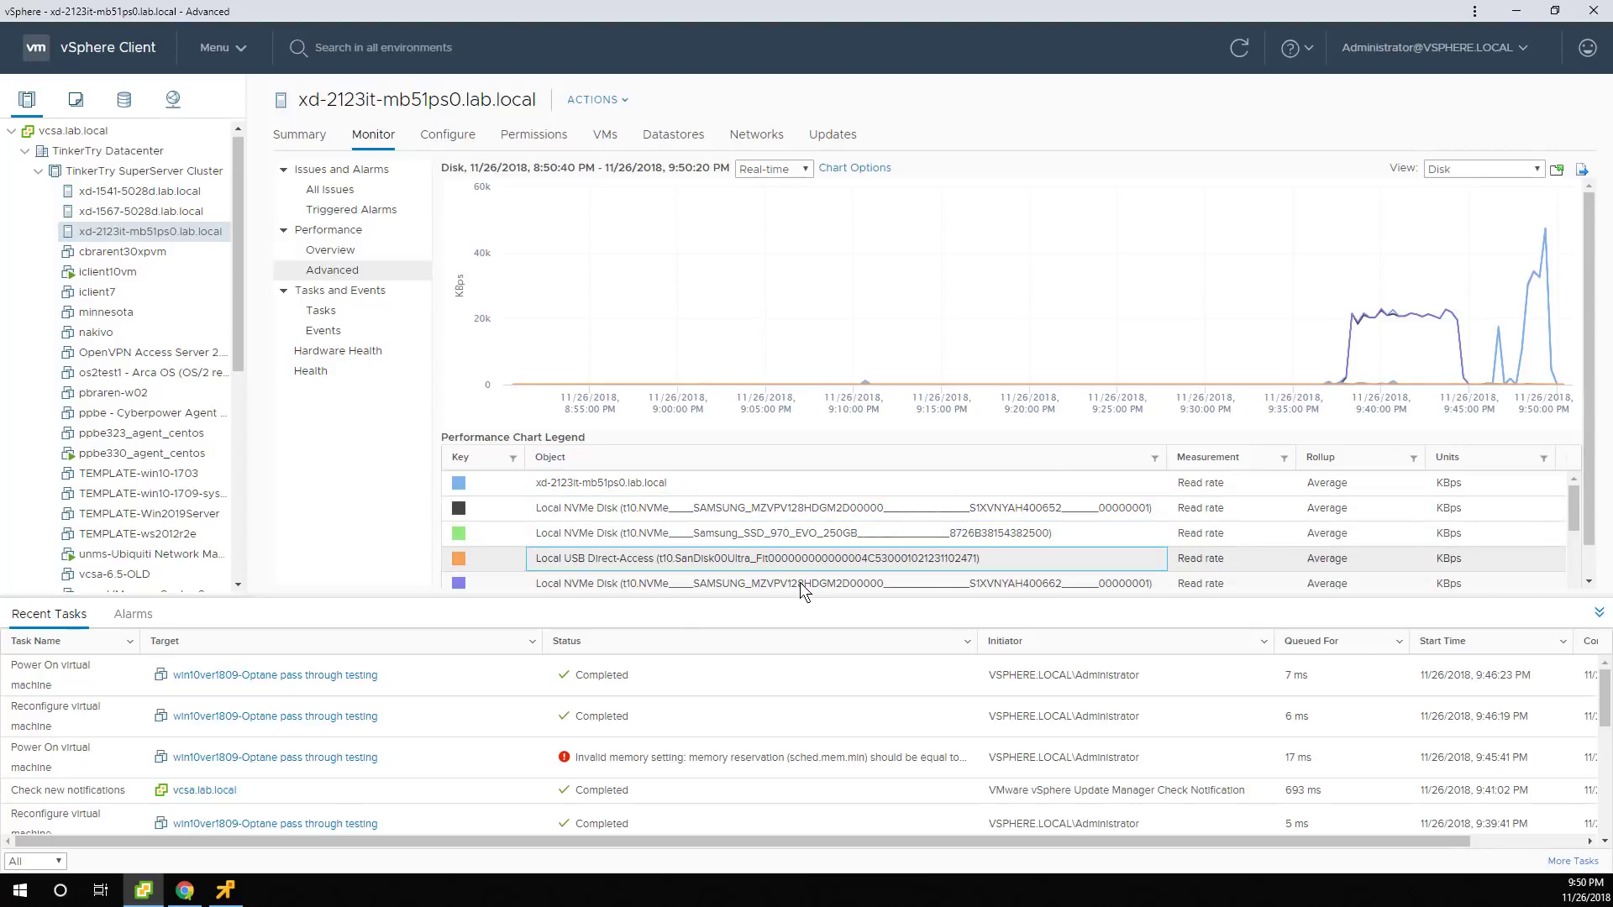
click(803, 585)
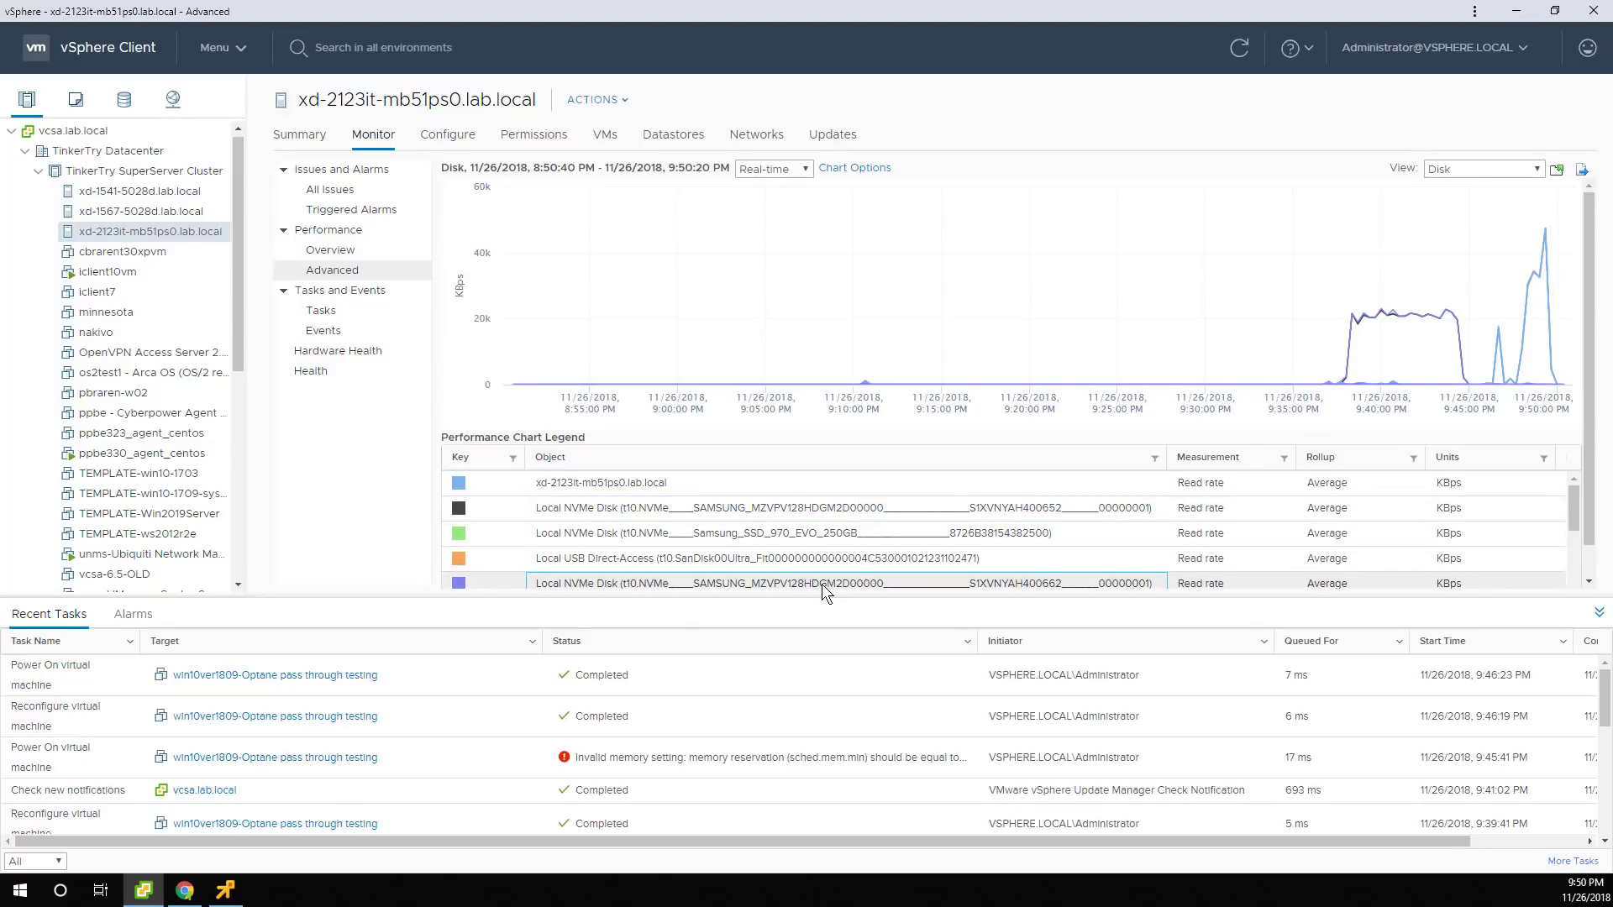
scroll(1107, 518, down, 2)
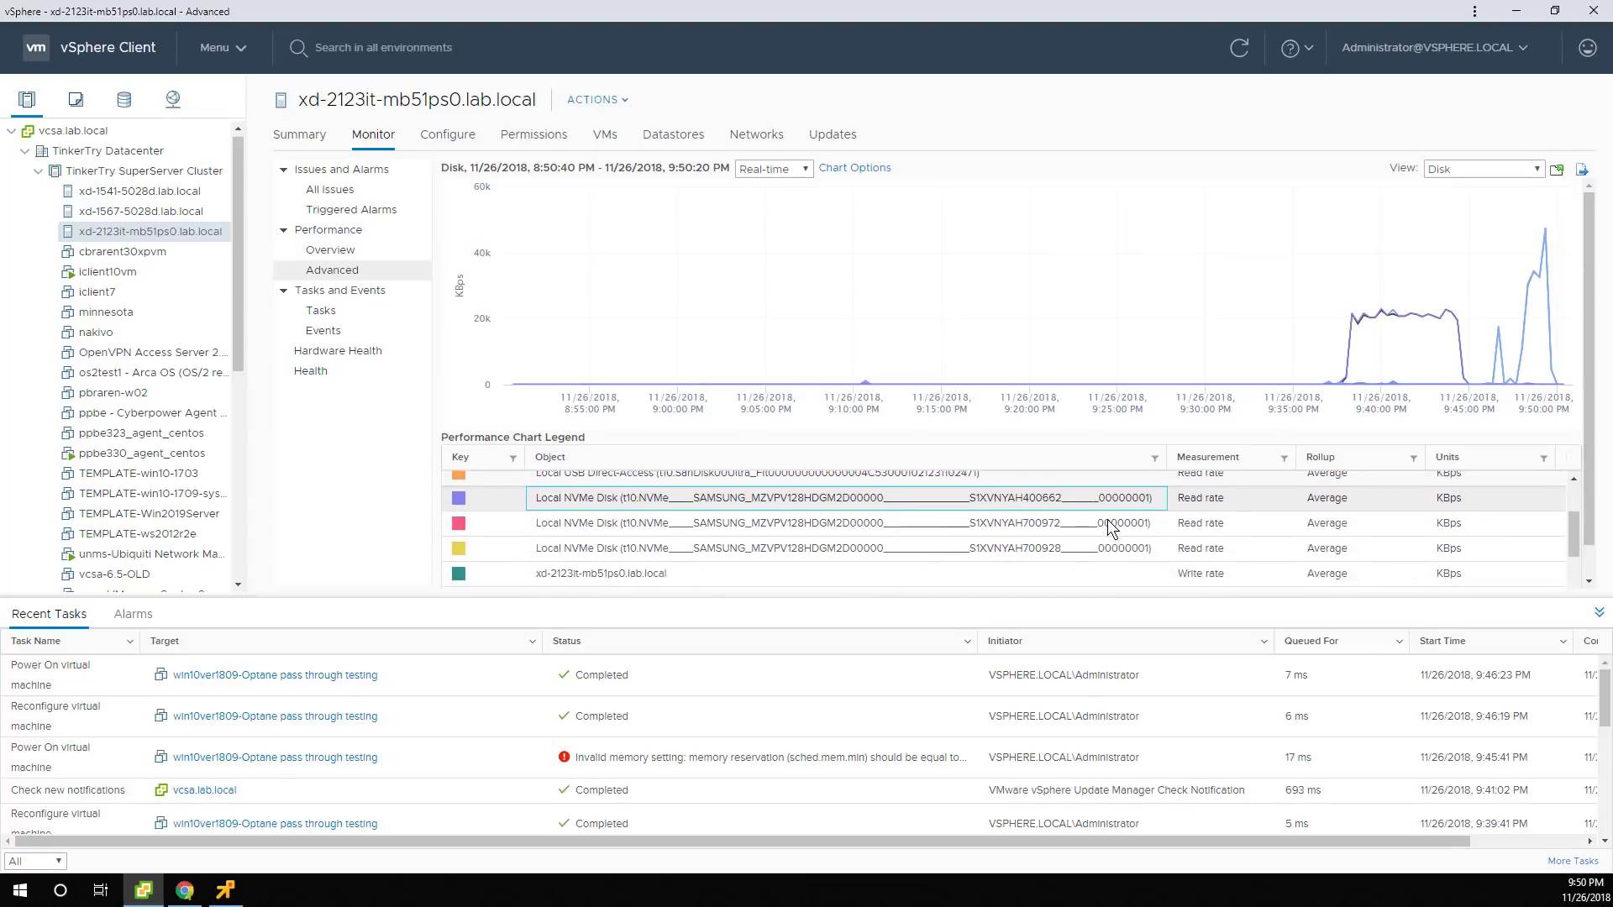
scroll(1107, 521, down, 2)
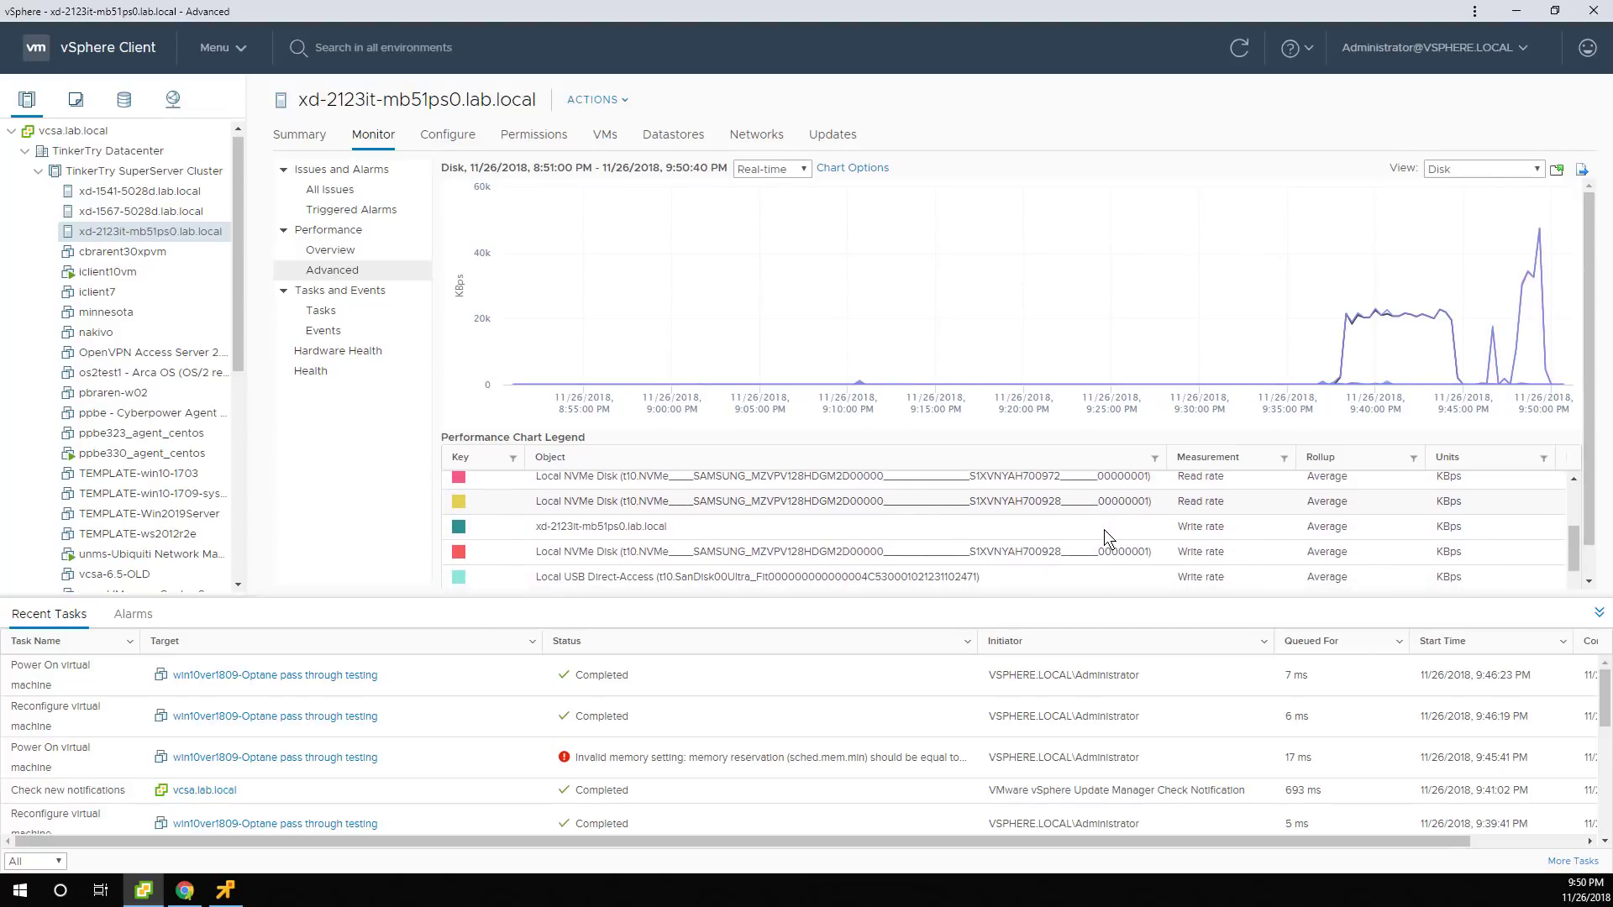
scroll(1104, 529, down, 4)
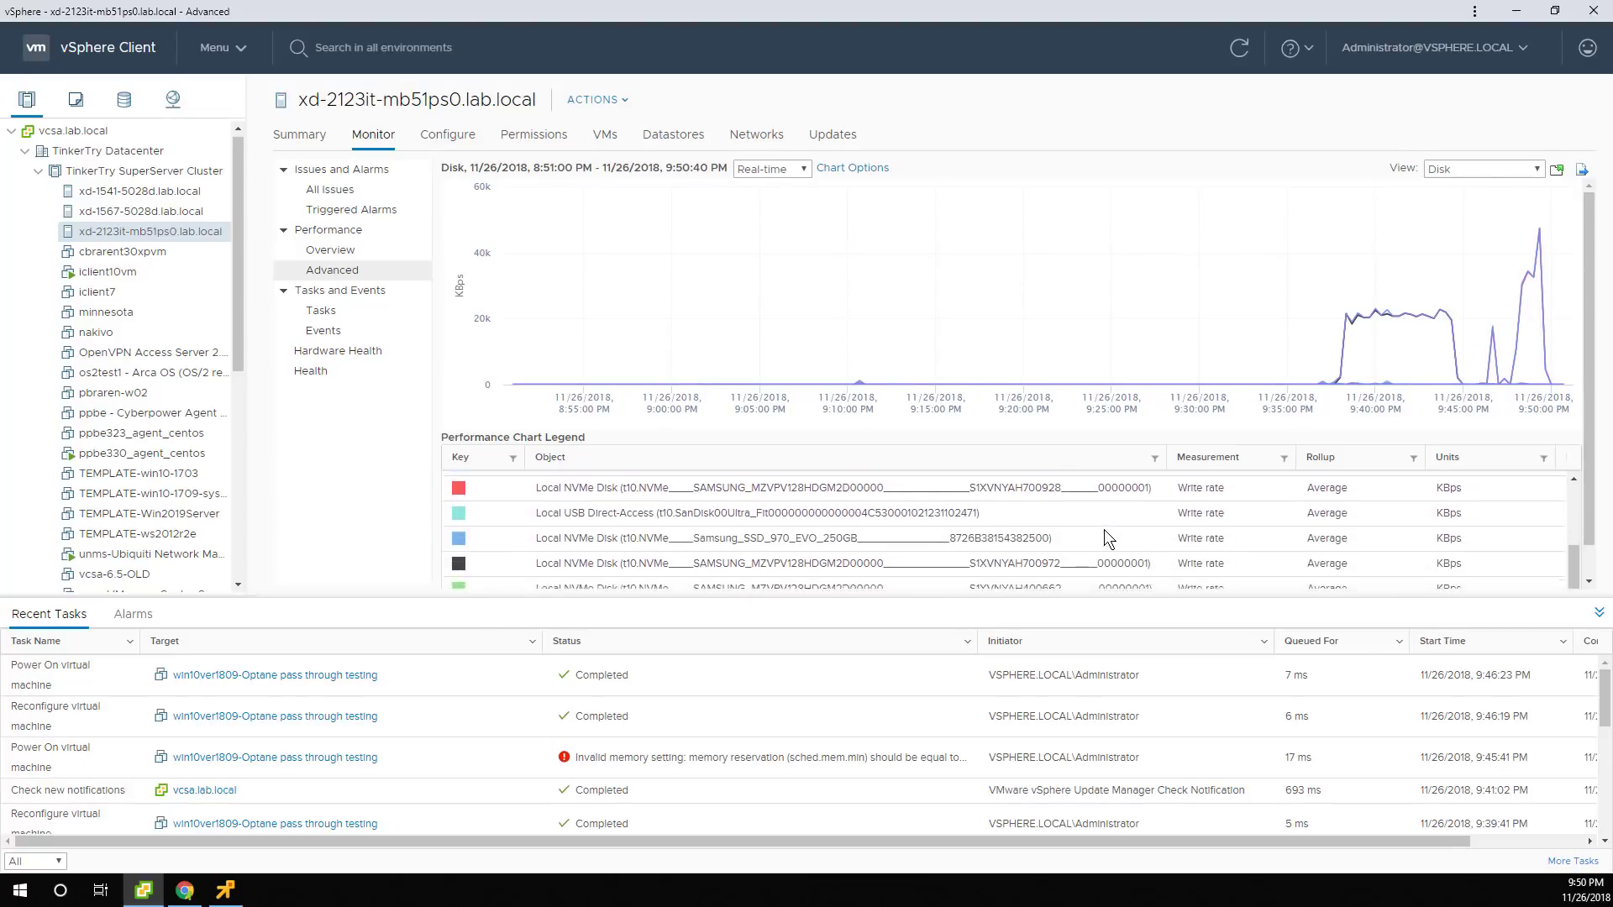
scroll(1103, 529, down, 2)
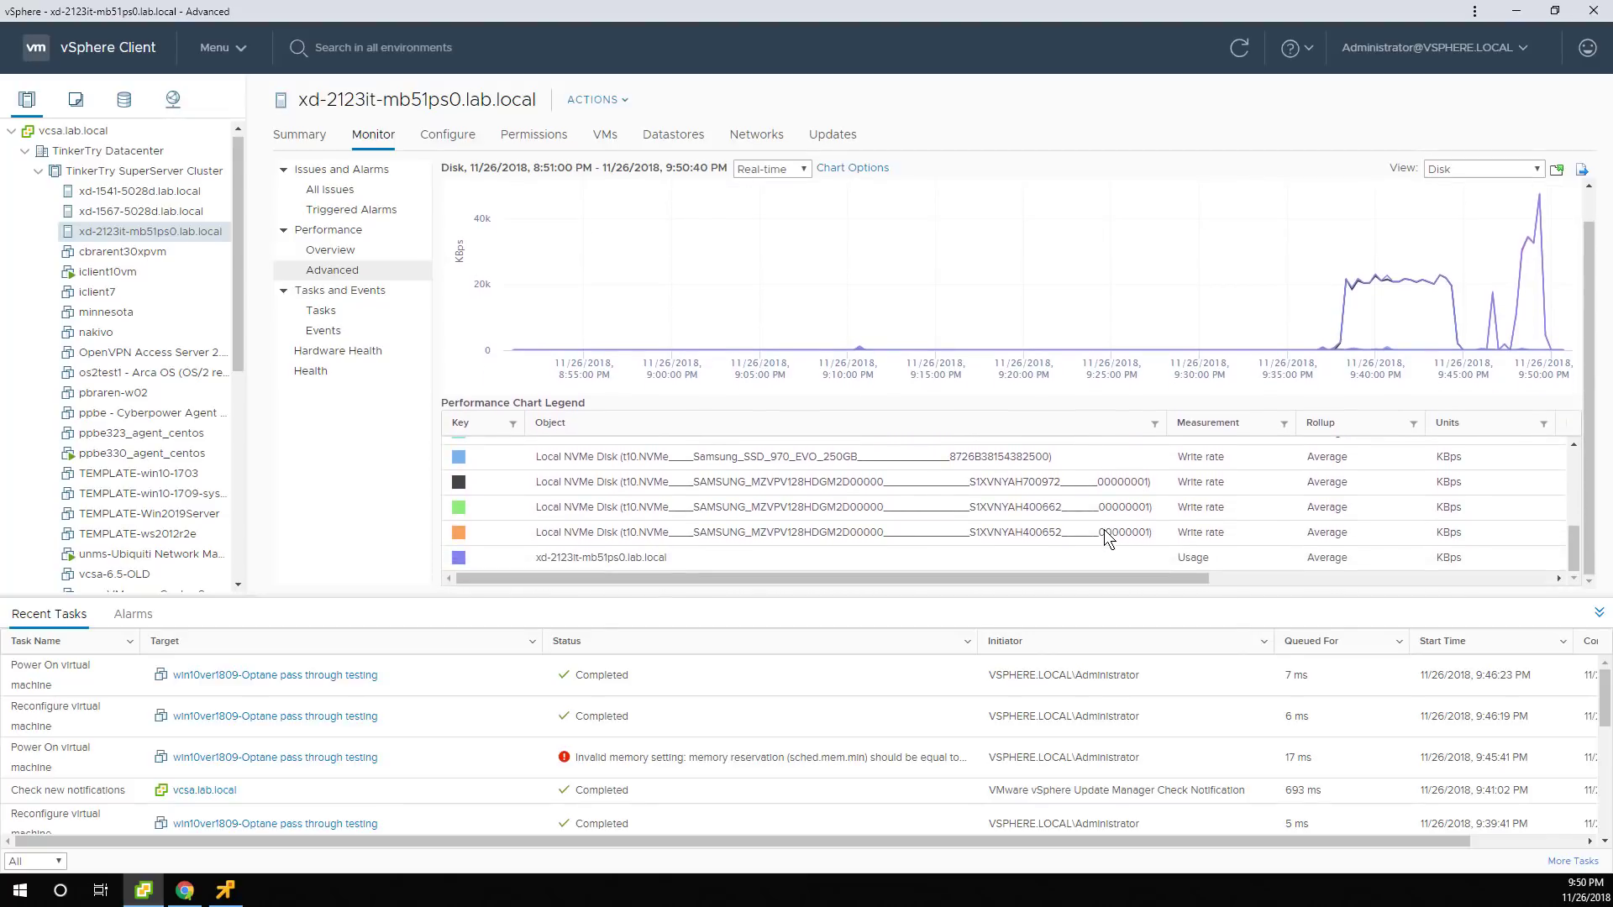
click(698, 552)
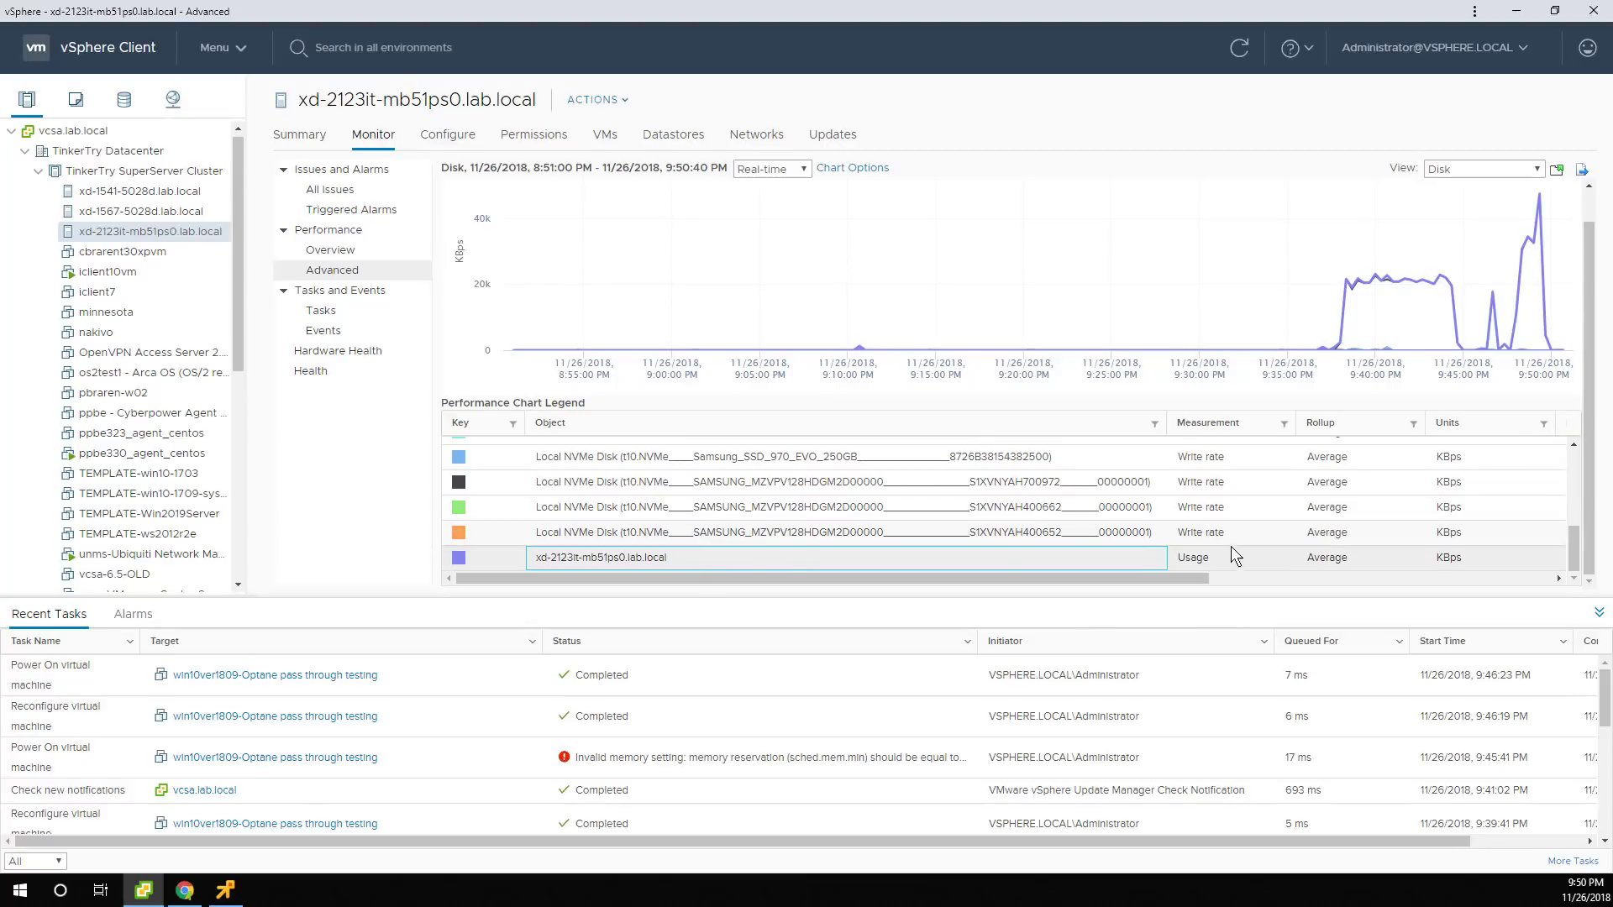
Scroll the legend back up and highlight the host's aggregated read rate line.
scroll(1231, 548, up, 3)
scroll(1232, 547, up, 4)
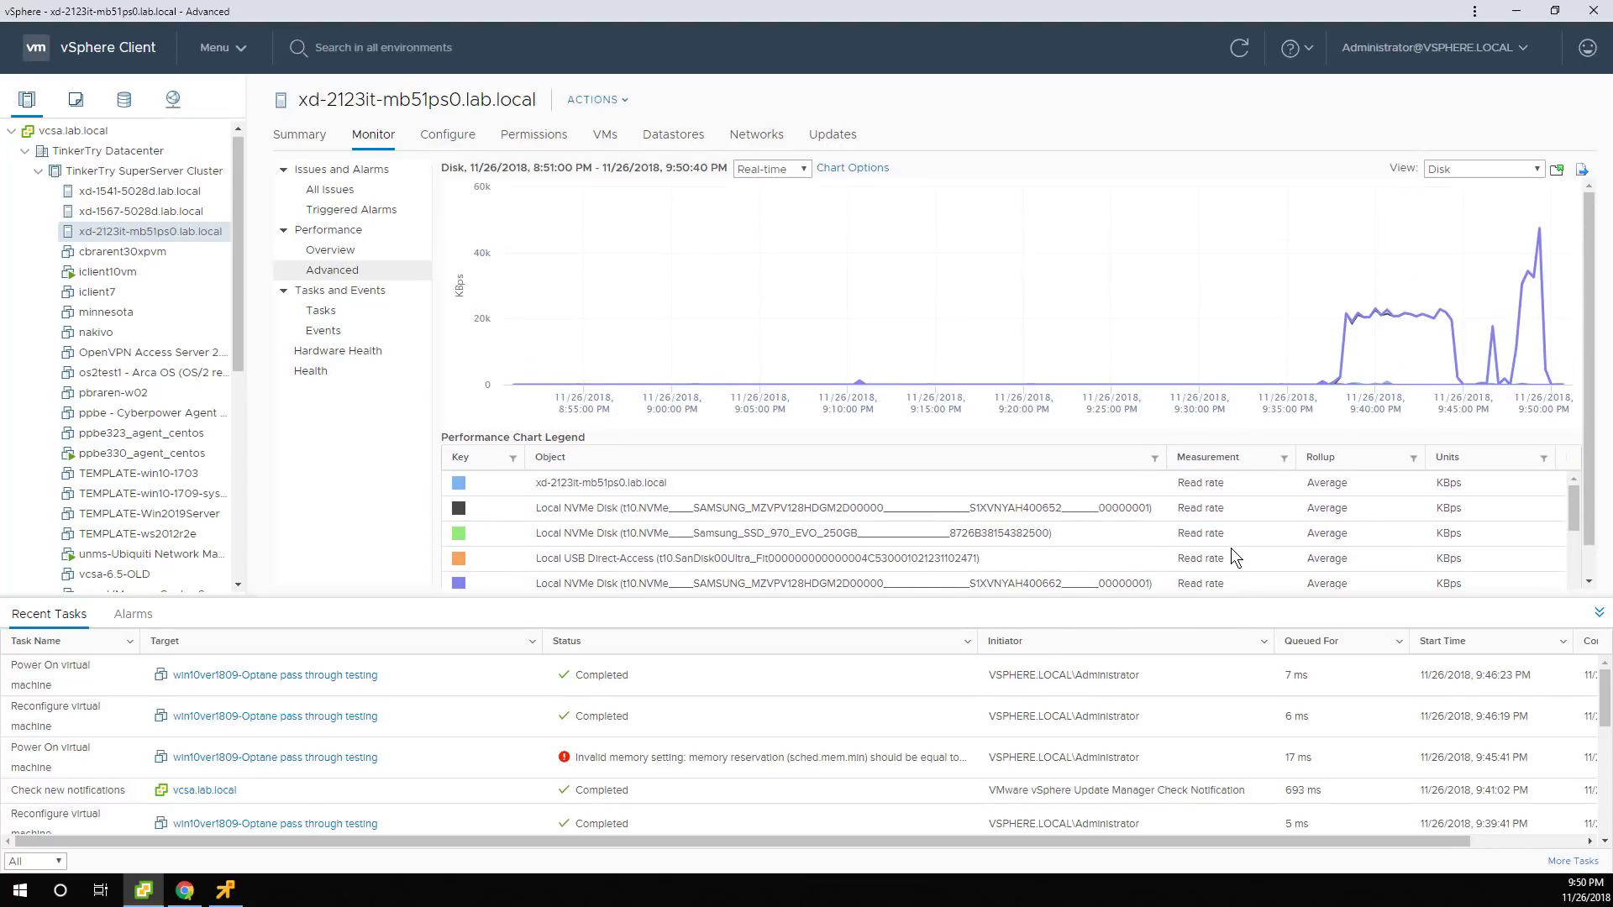
click(799, 484)
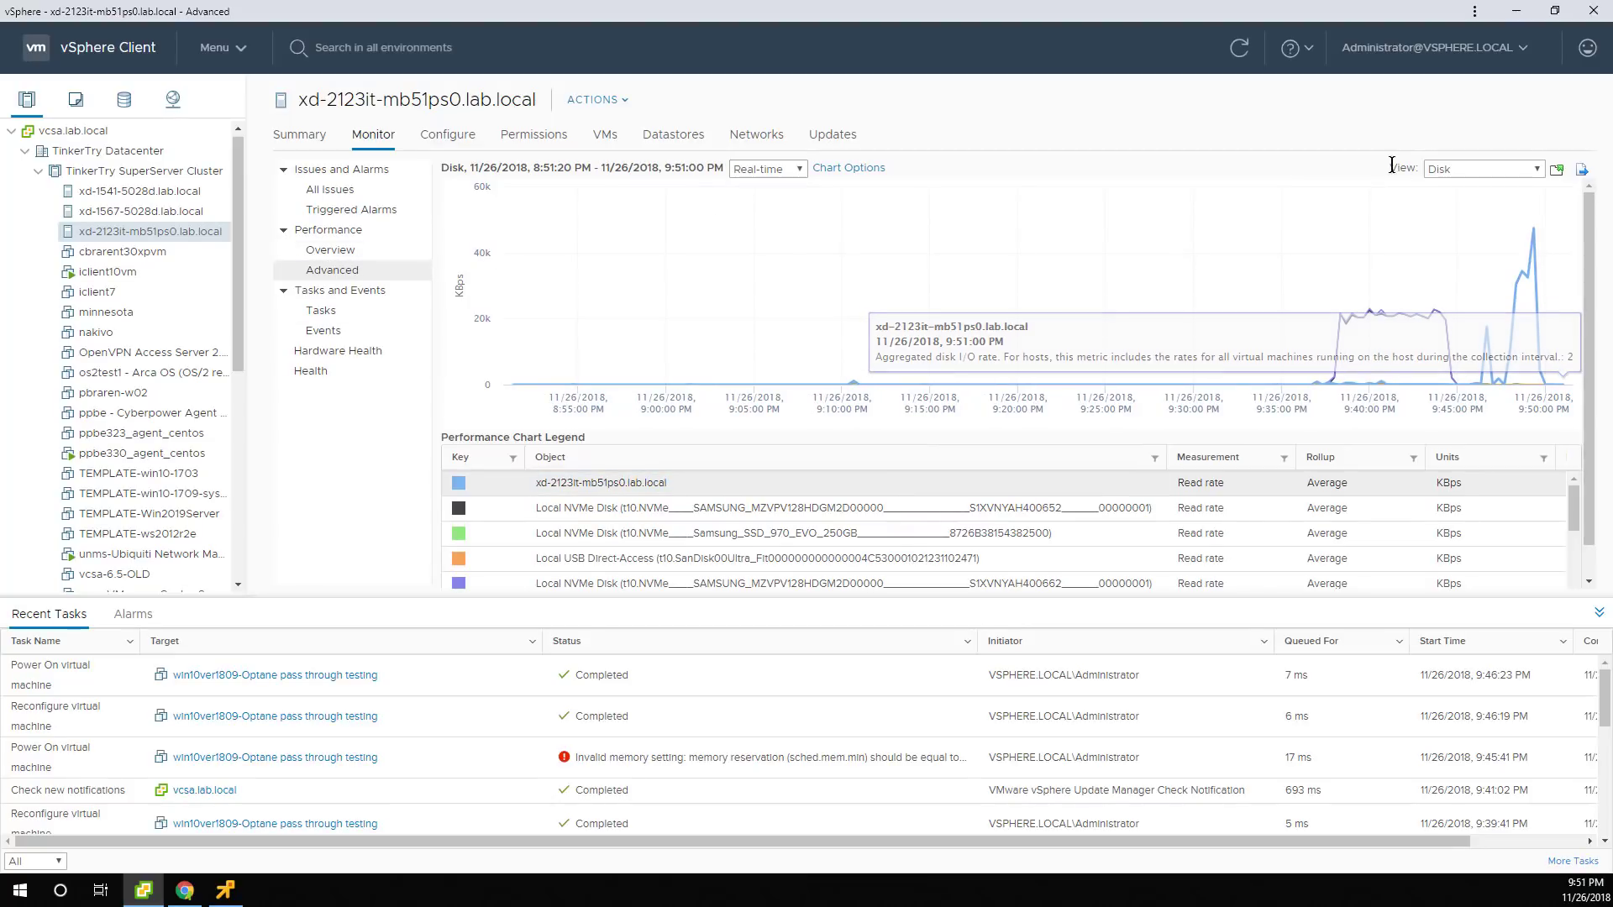
click(1454, 174)
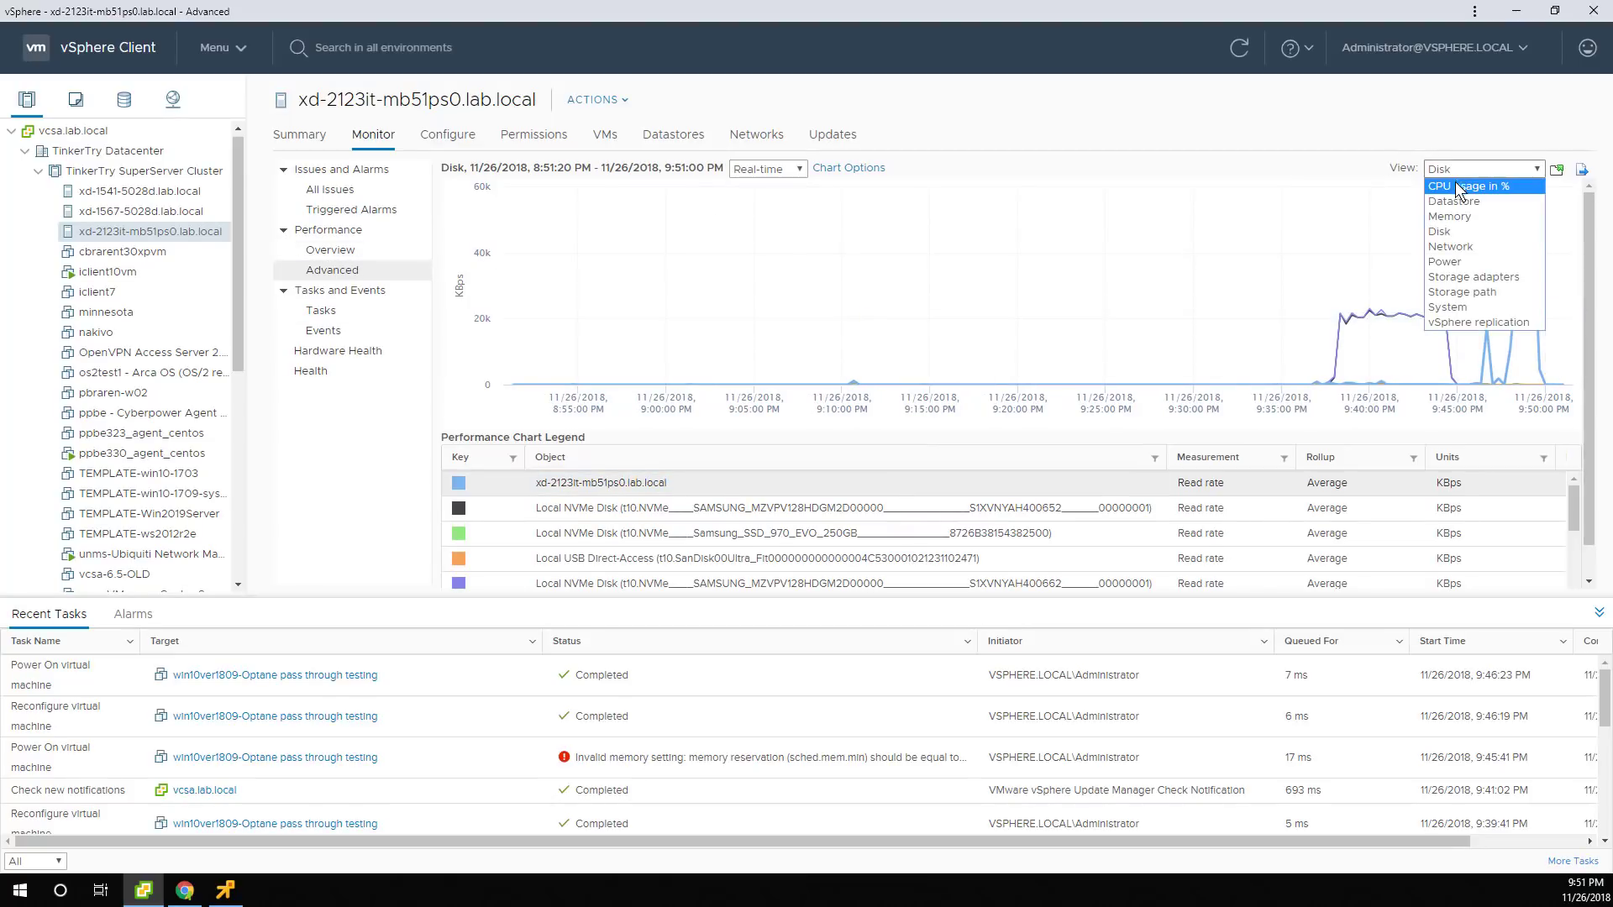
Switch the chart to Storage adapters latency, then open the host's Configure > Storage Adapters list.
click(1482, 279)
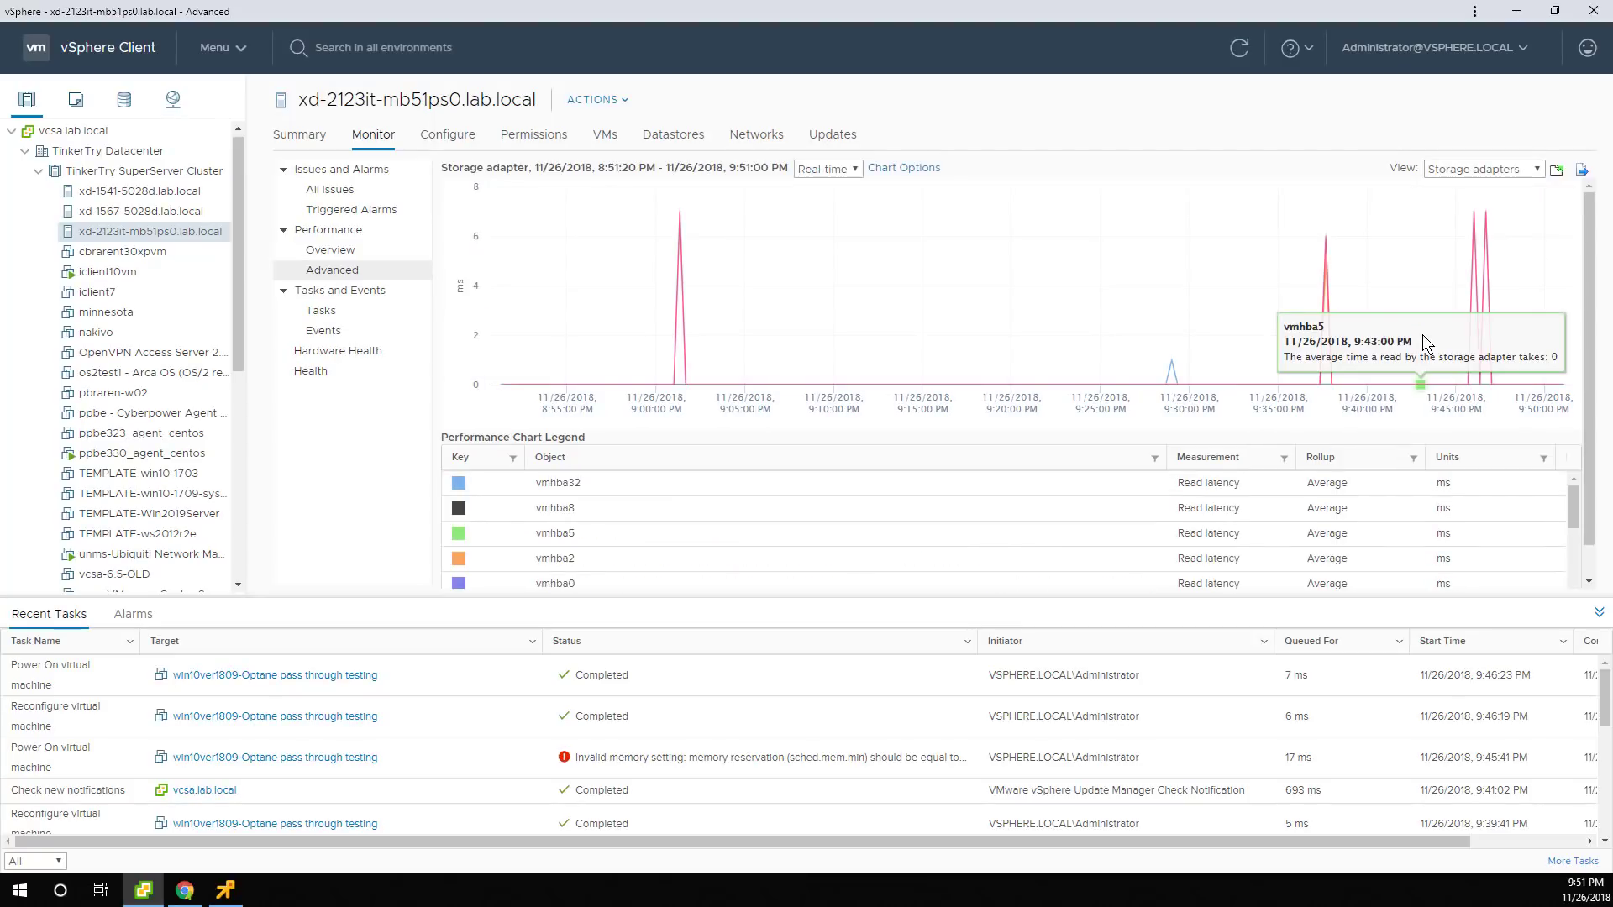
scroll(809, 517, down, 5)
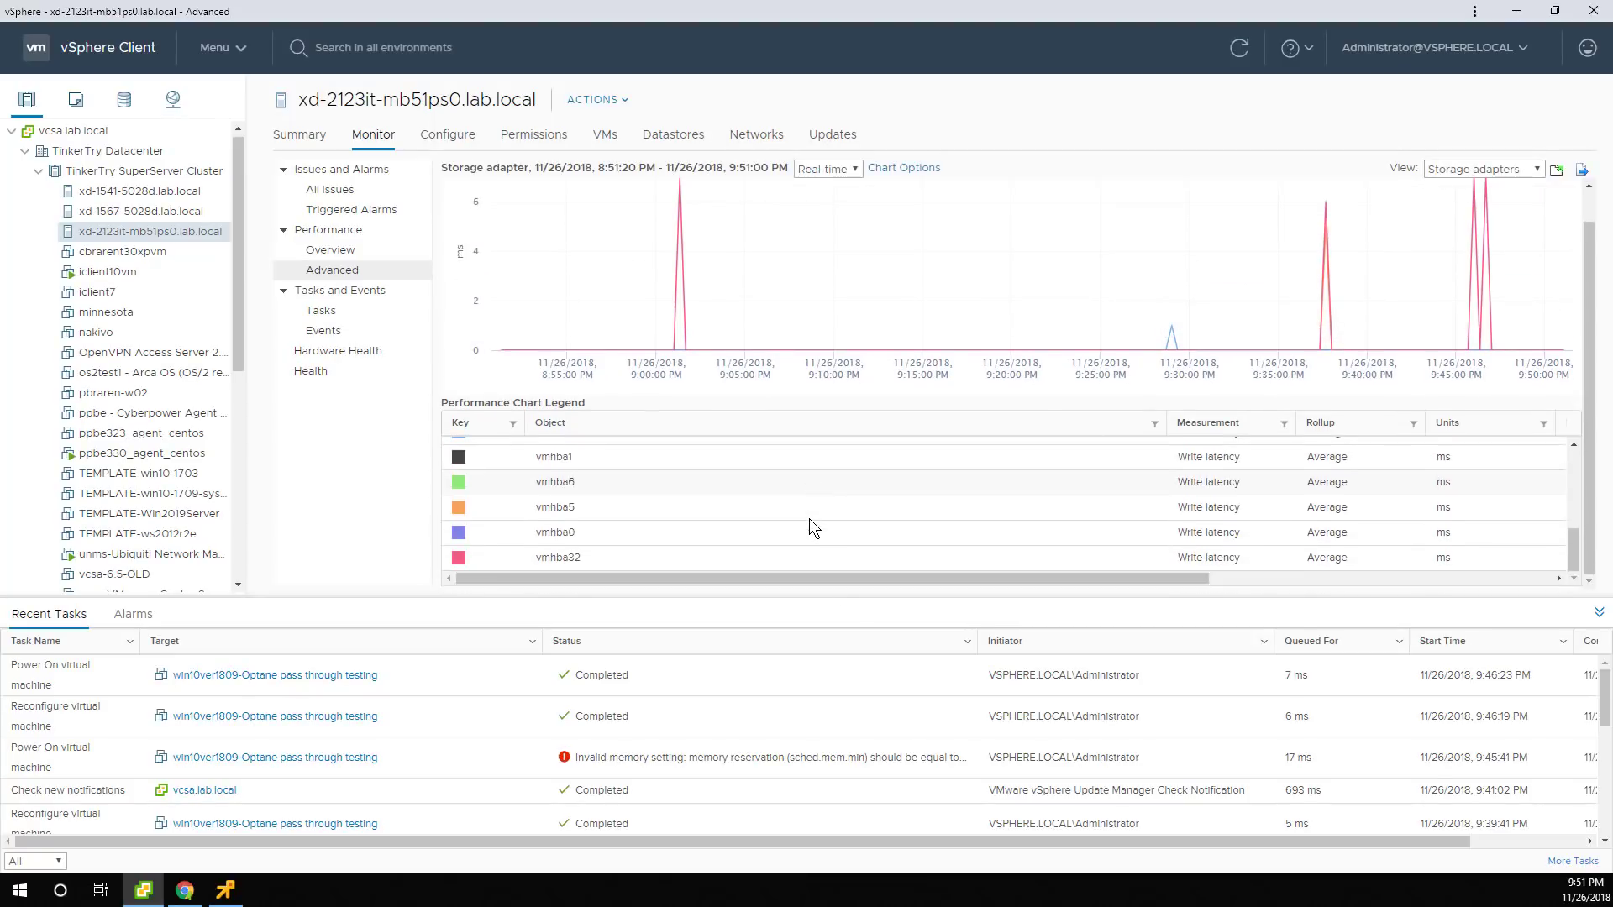
scroll(809, 517, up, 5)
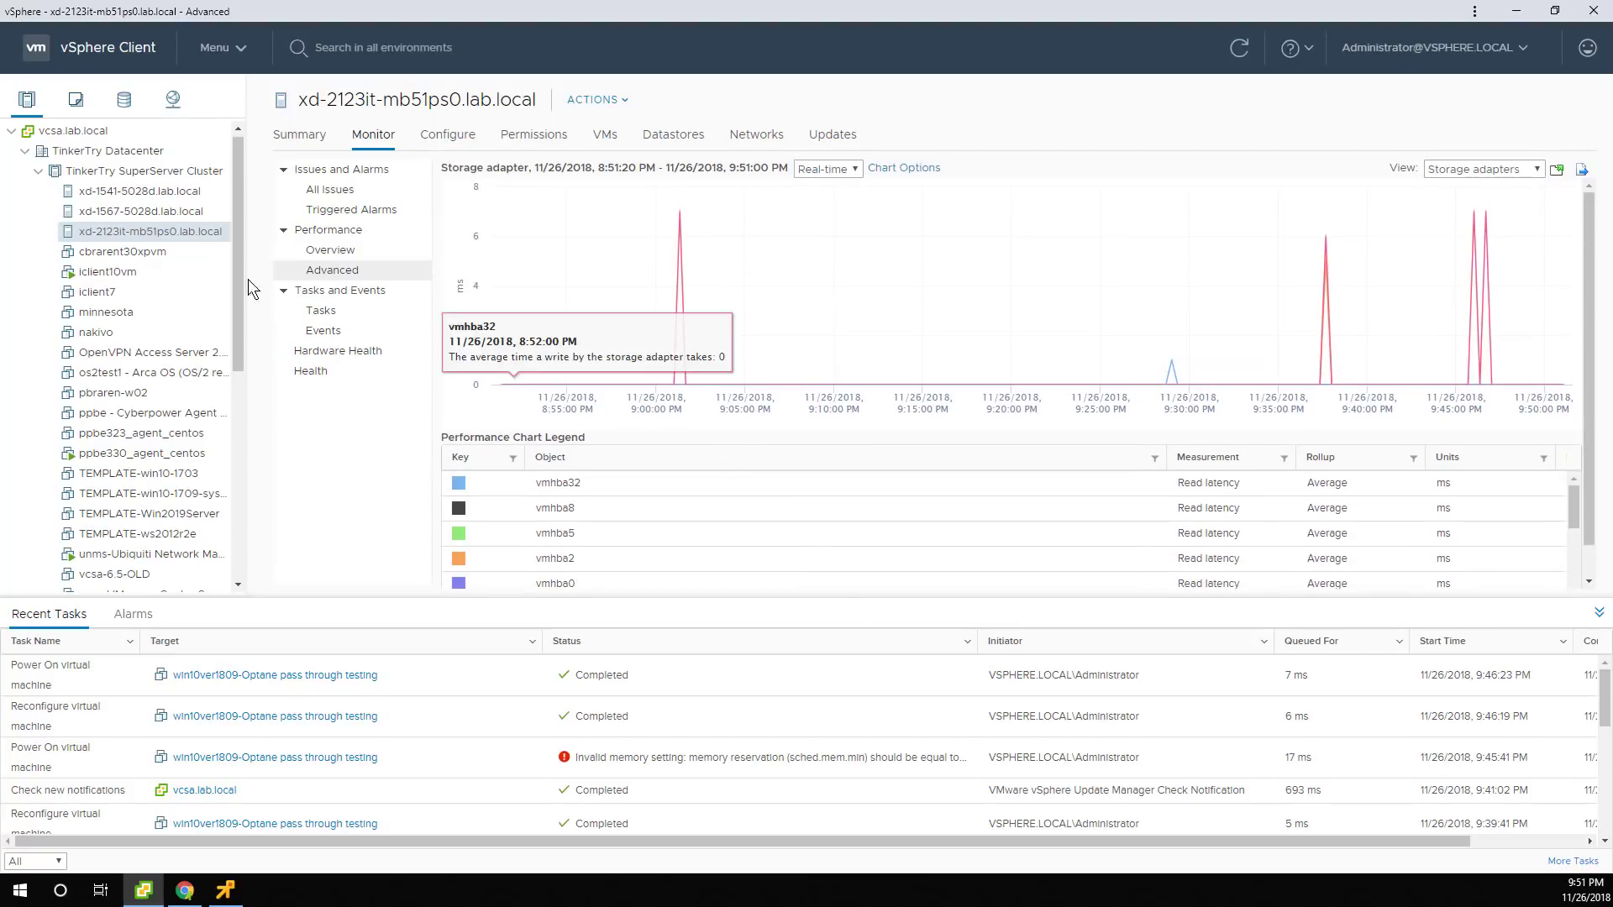
click(463, 137)
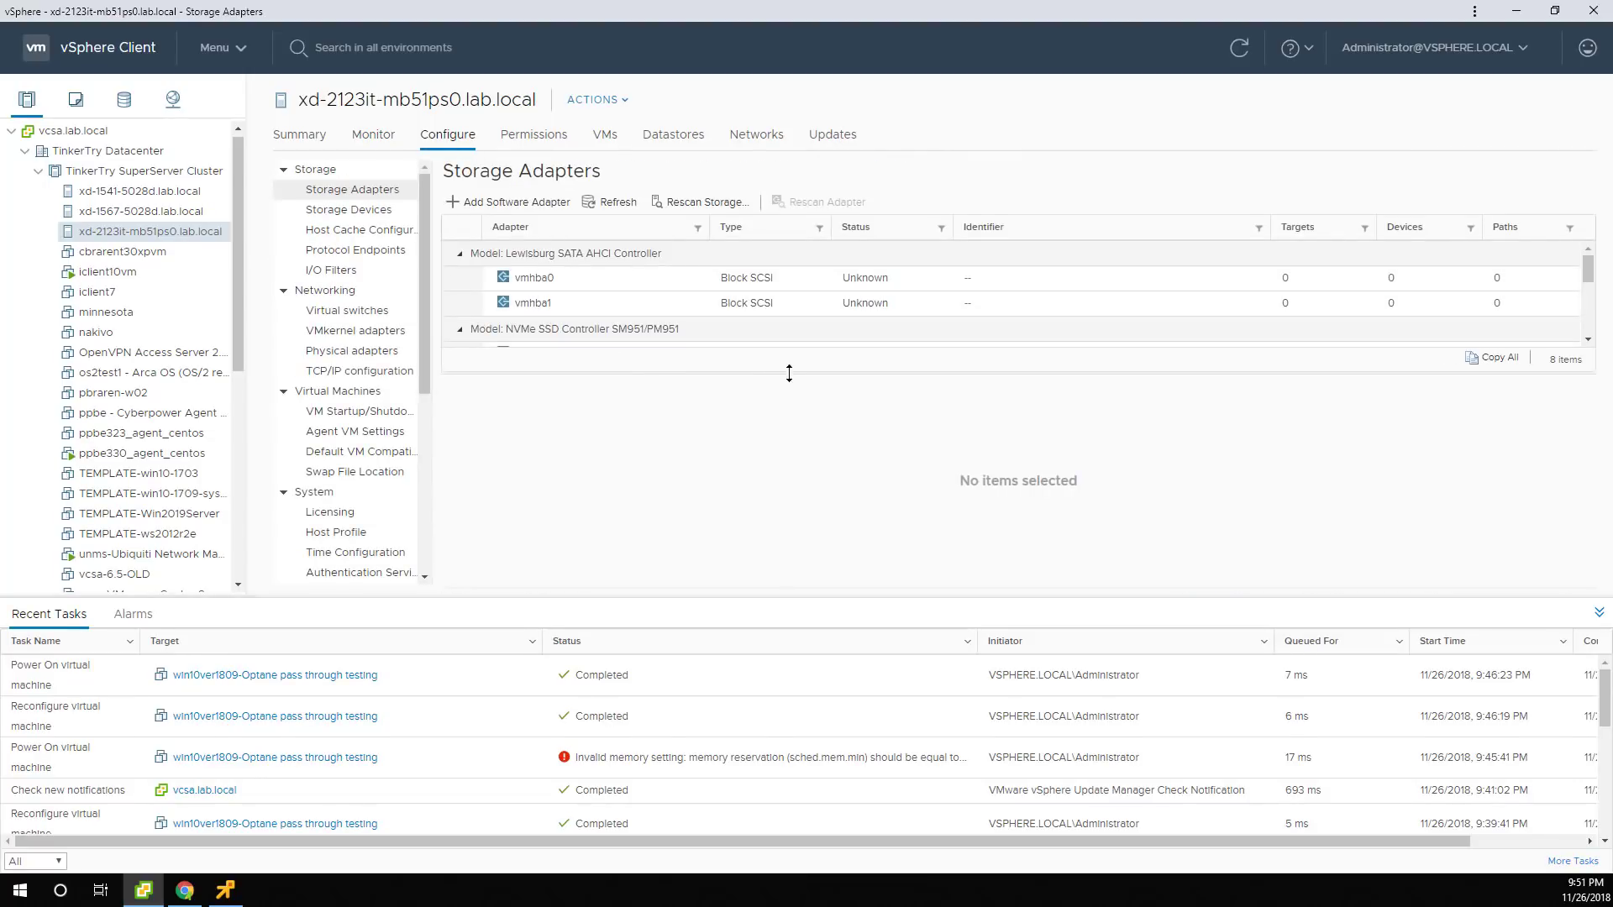
Enlarge the Storage Adapters table and scroll through all 8 adapters.
drag(787, 375, 849, 529)
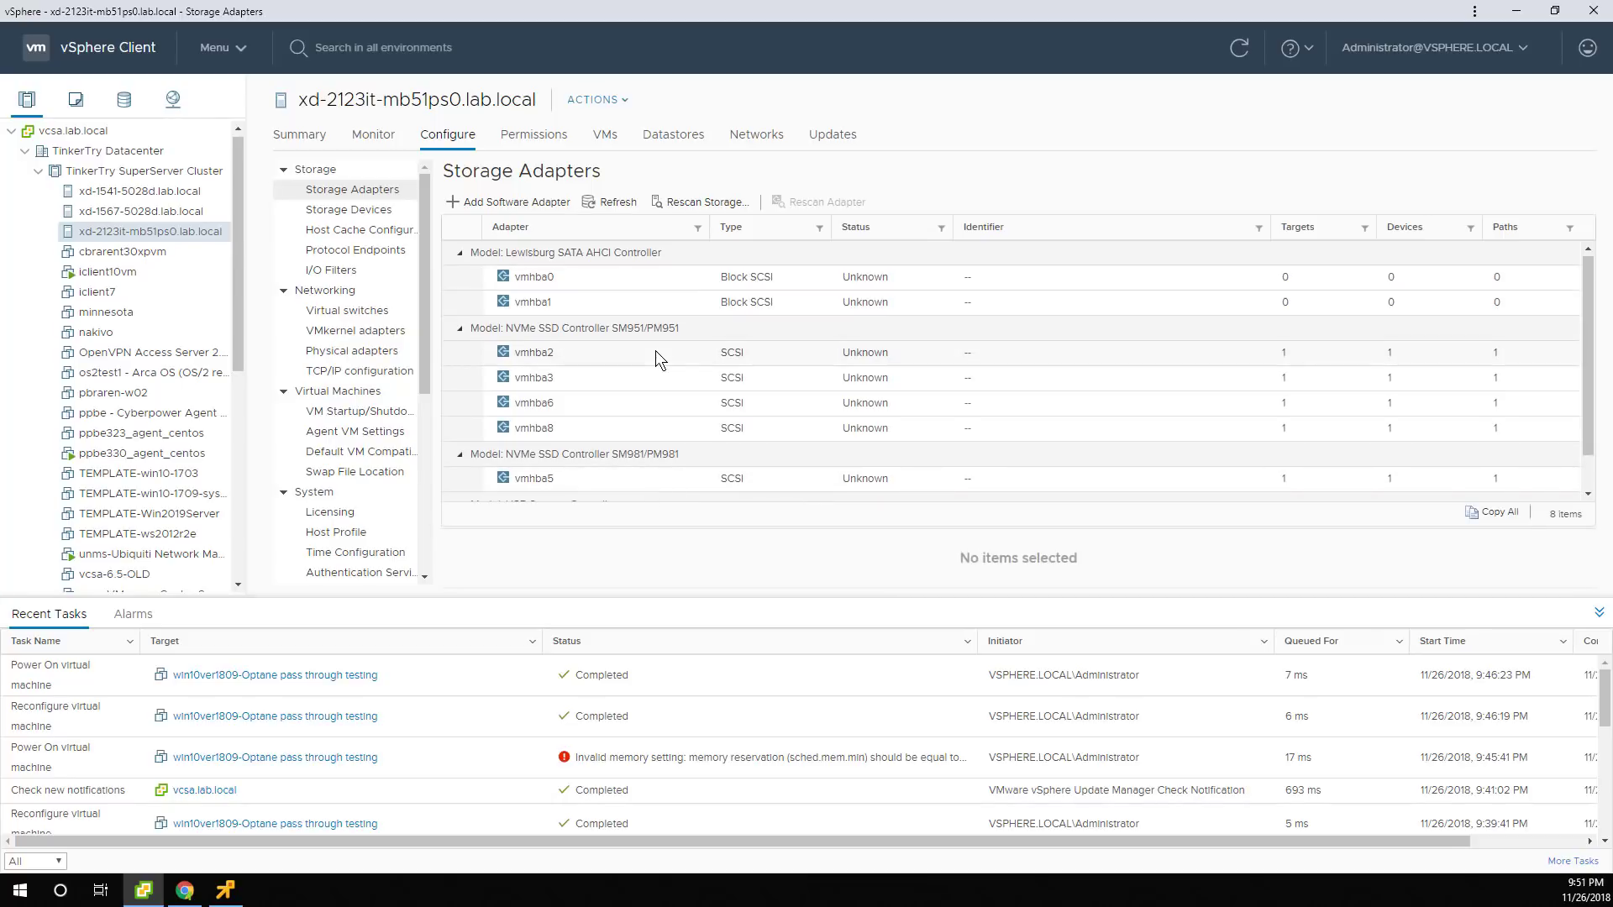
scroll(655, 351, down, 1)
scroll(656, 359, down, 1)
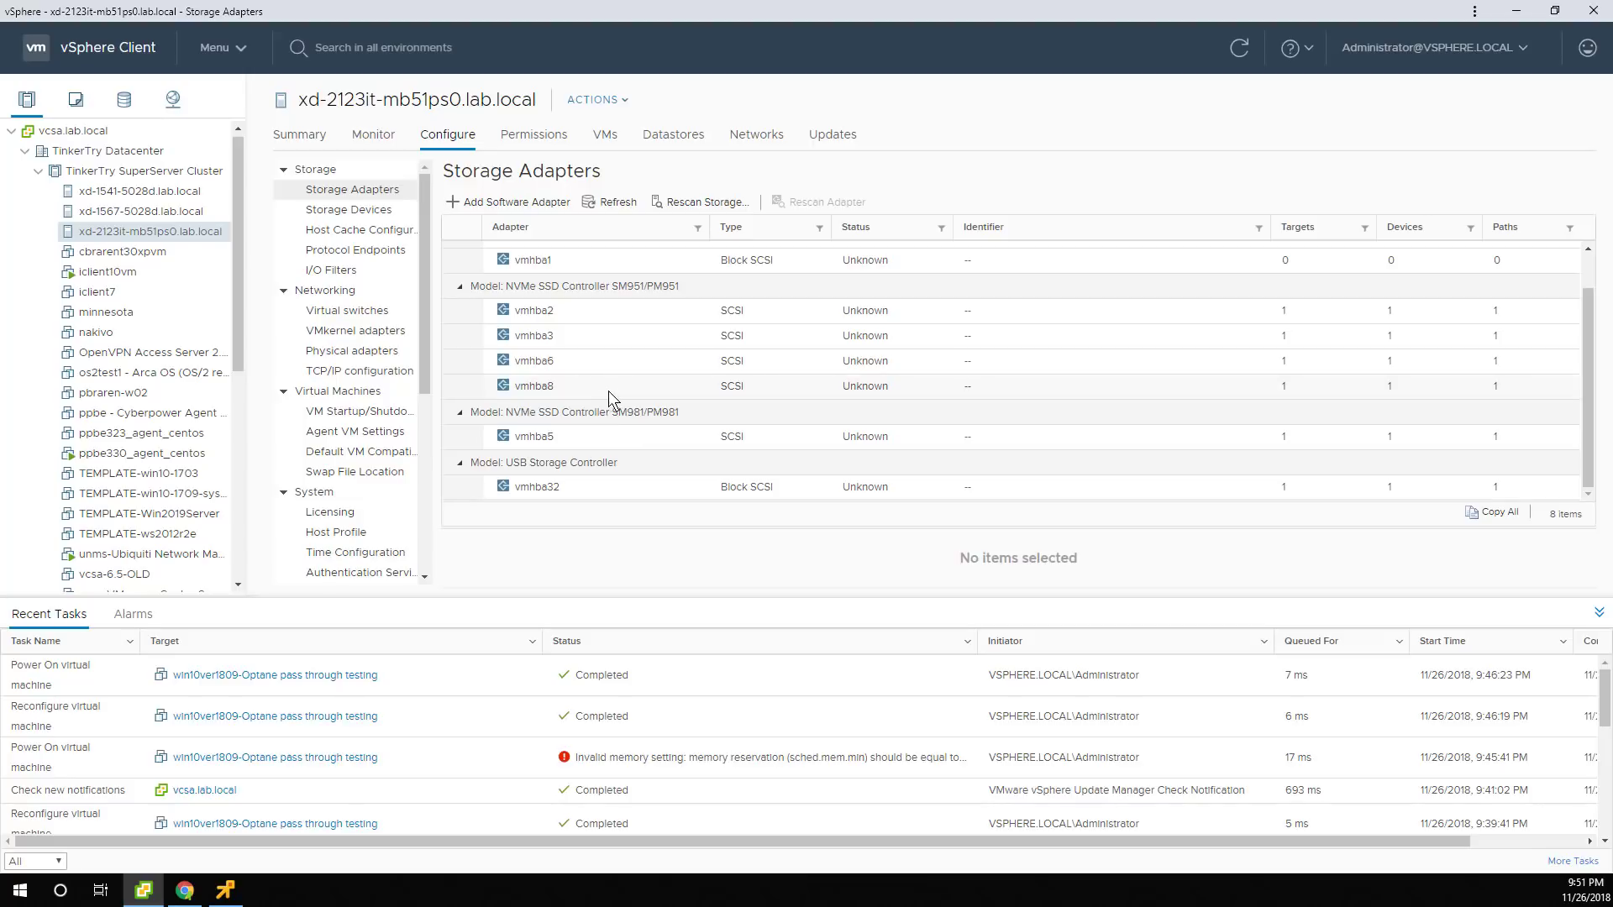
scroll(632, 392, up, 1)
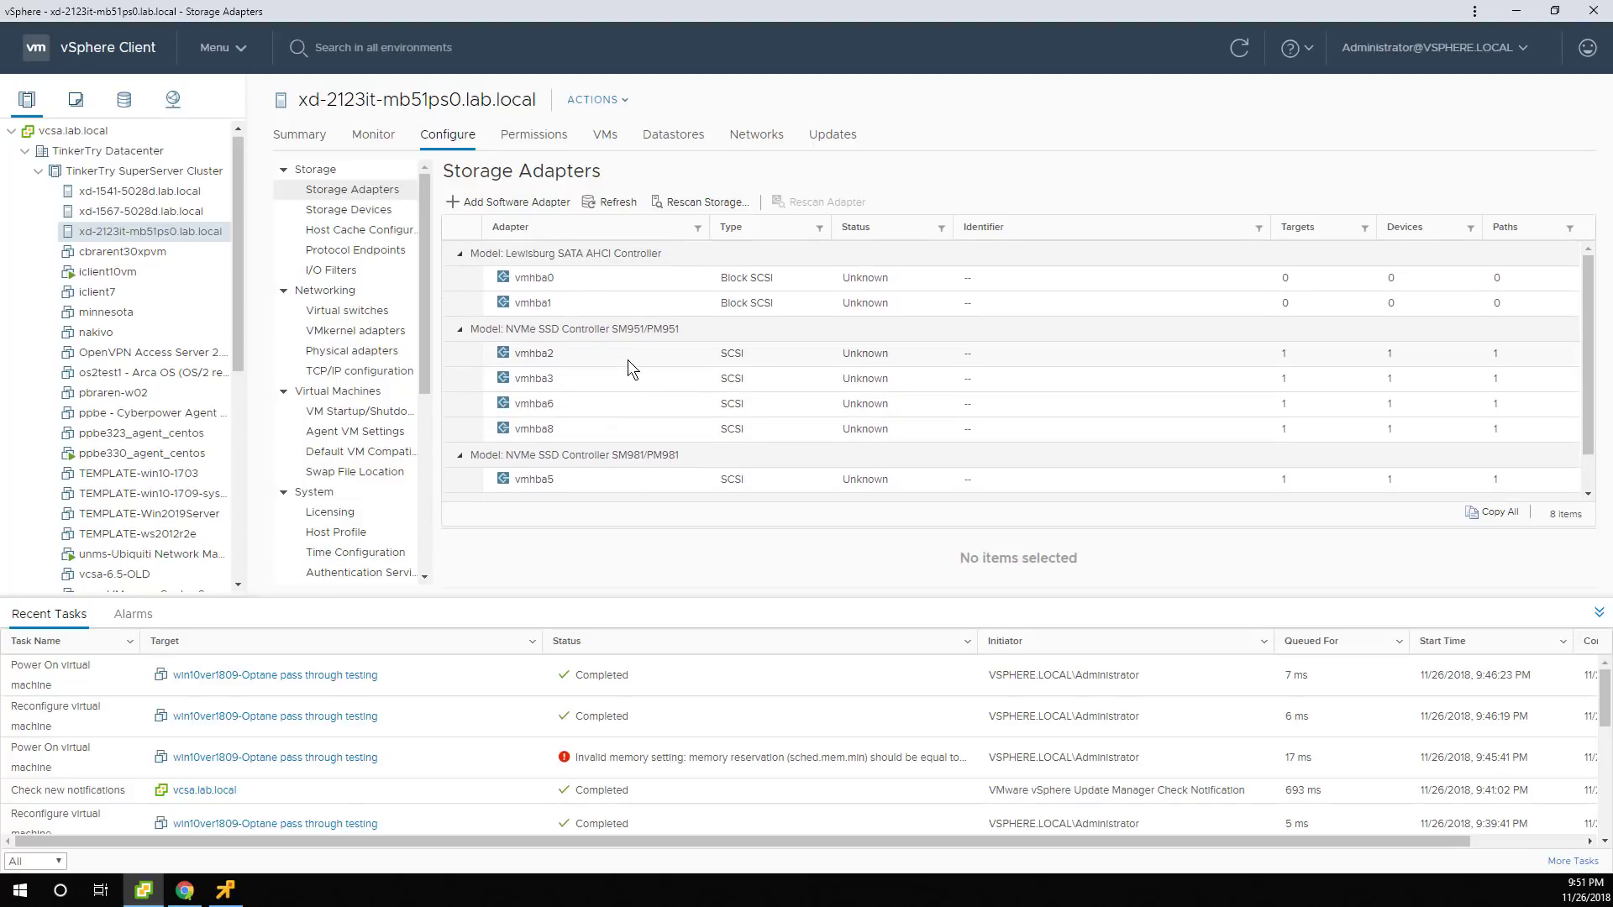
Show Storage Devices with all six disks visible, then return to the Monitor tab.
click(326, 211)
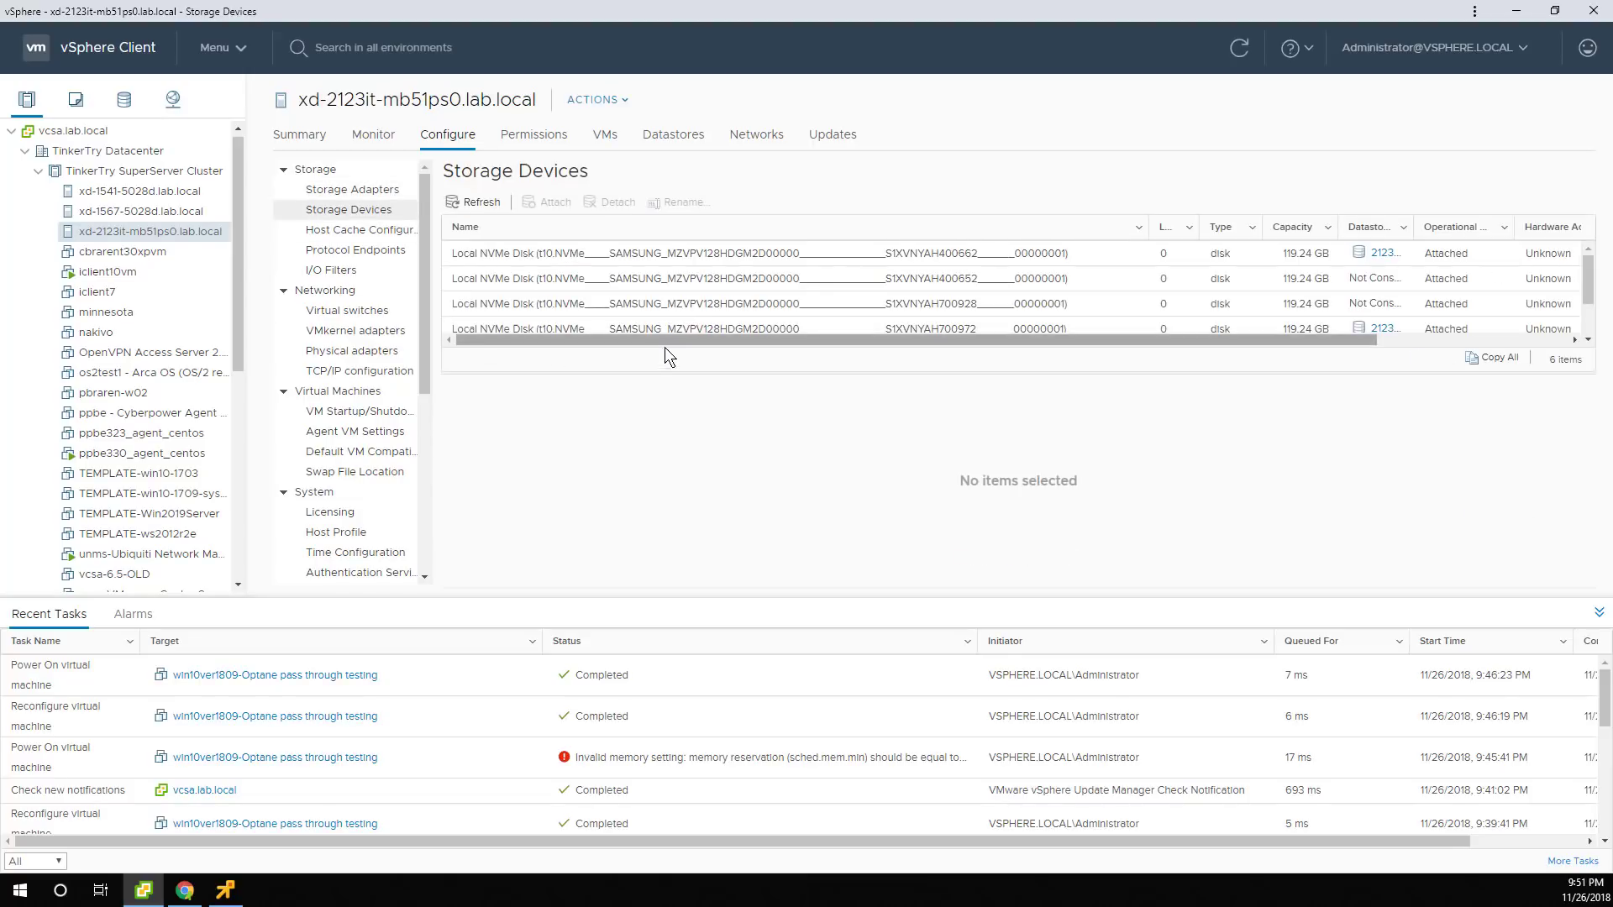
drag(669, 374, 685, 517)
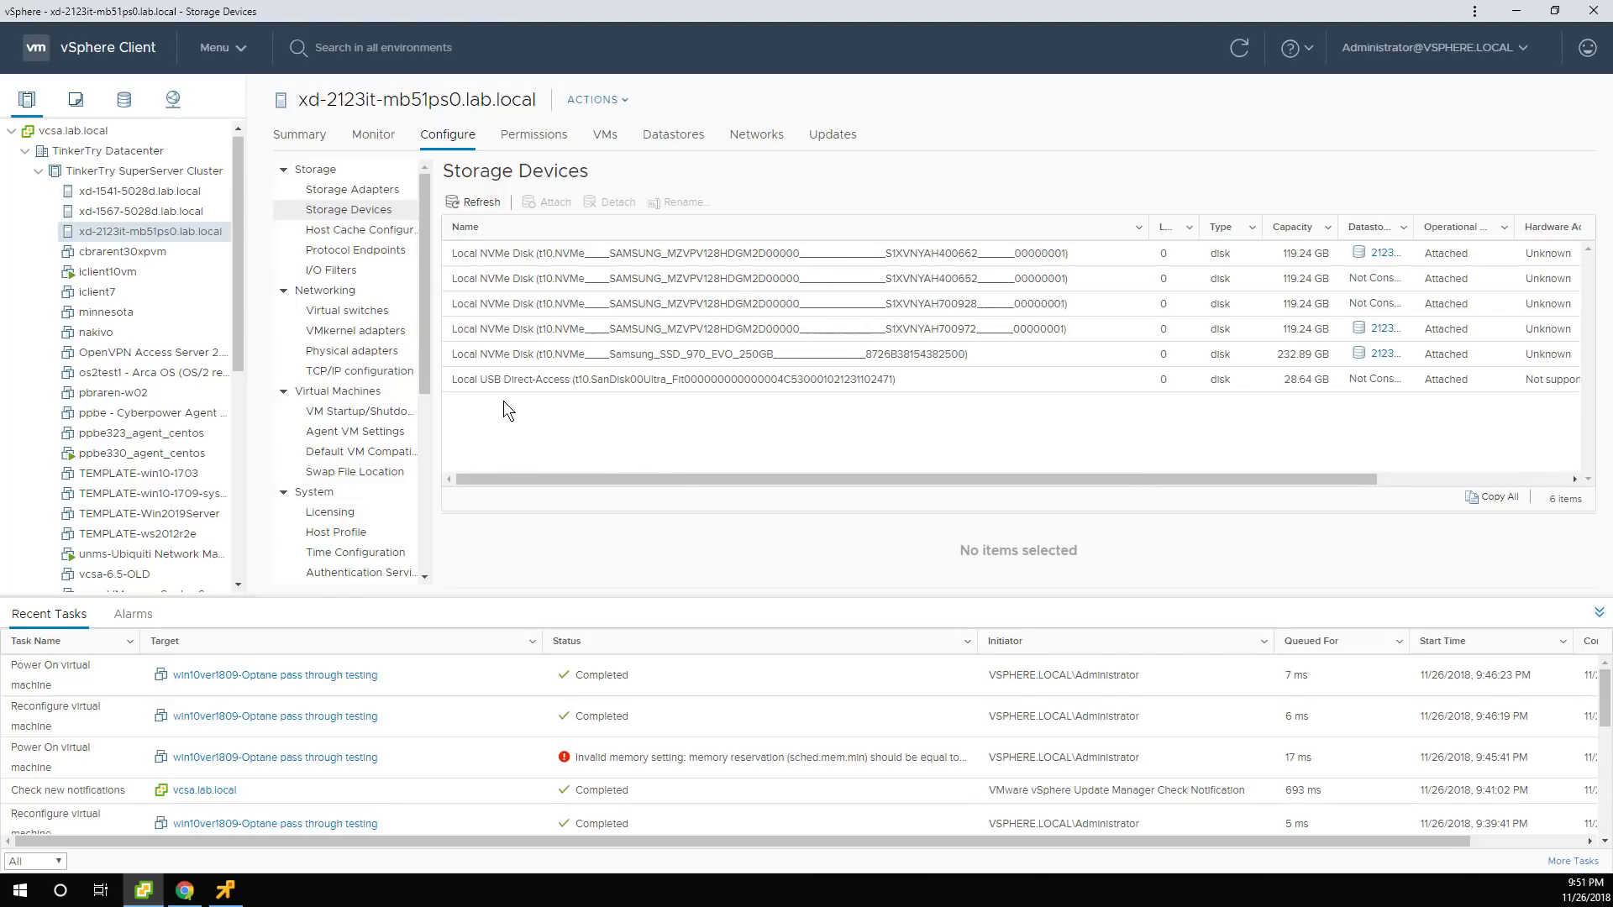
click(369, 144)
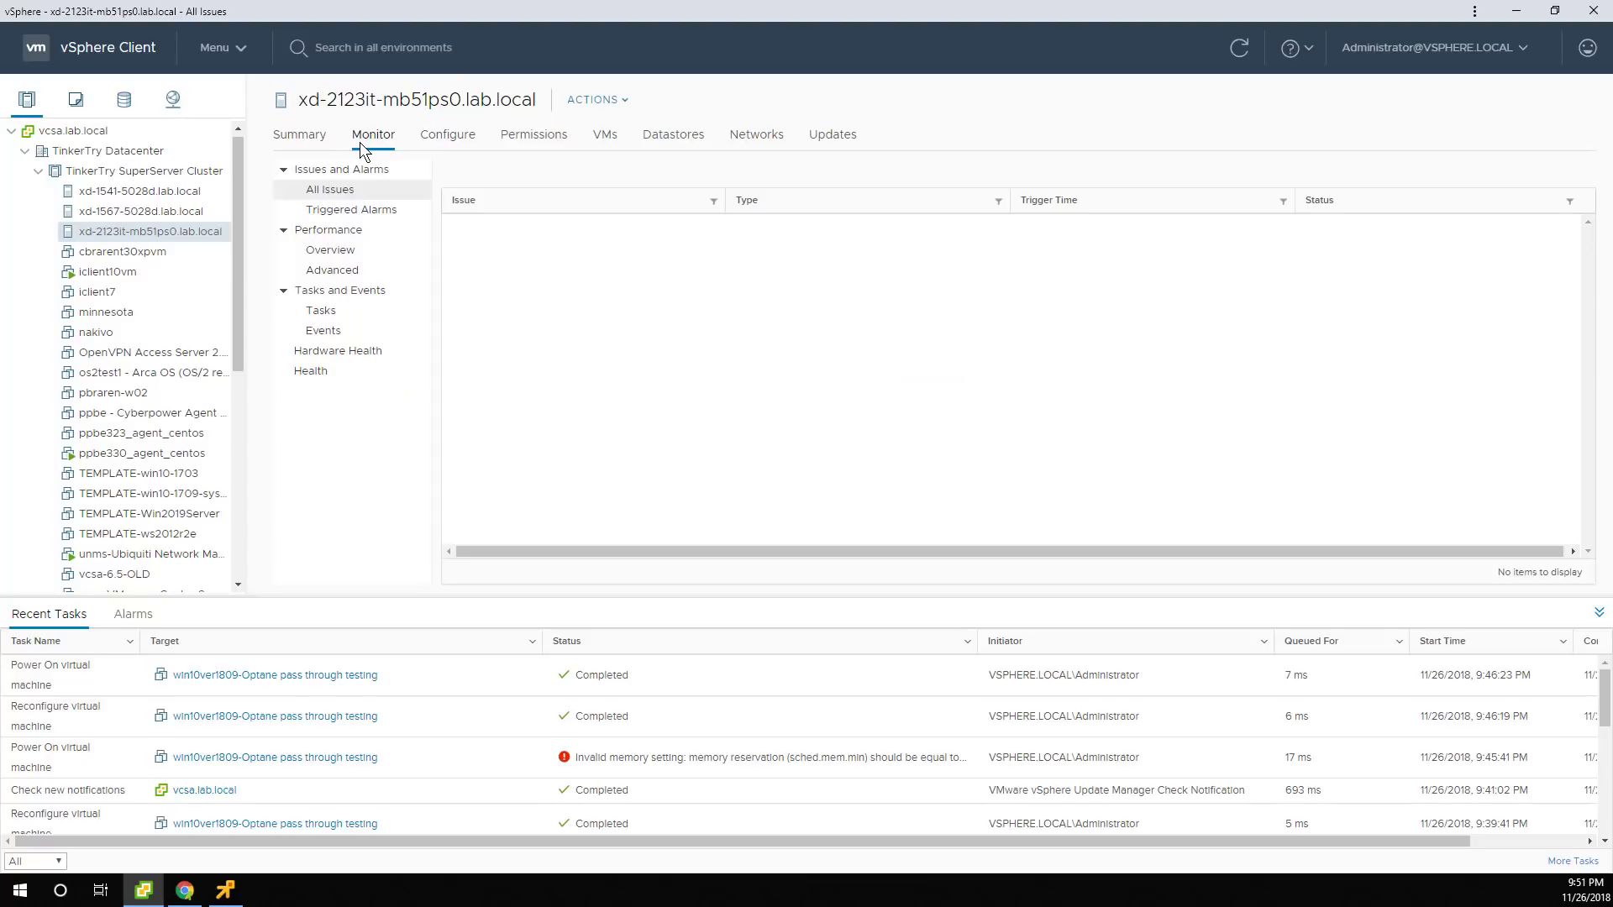
Reopen the Advanced storage adapter chart, then bring the VM's remote console to the front.
click(336, 252)
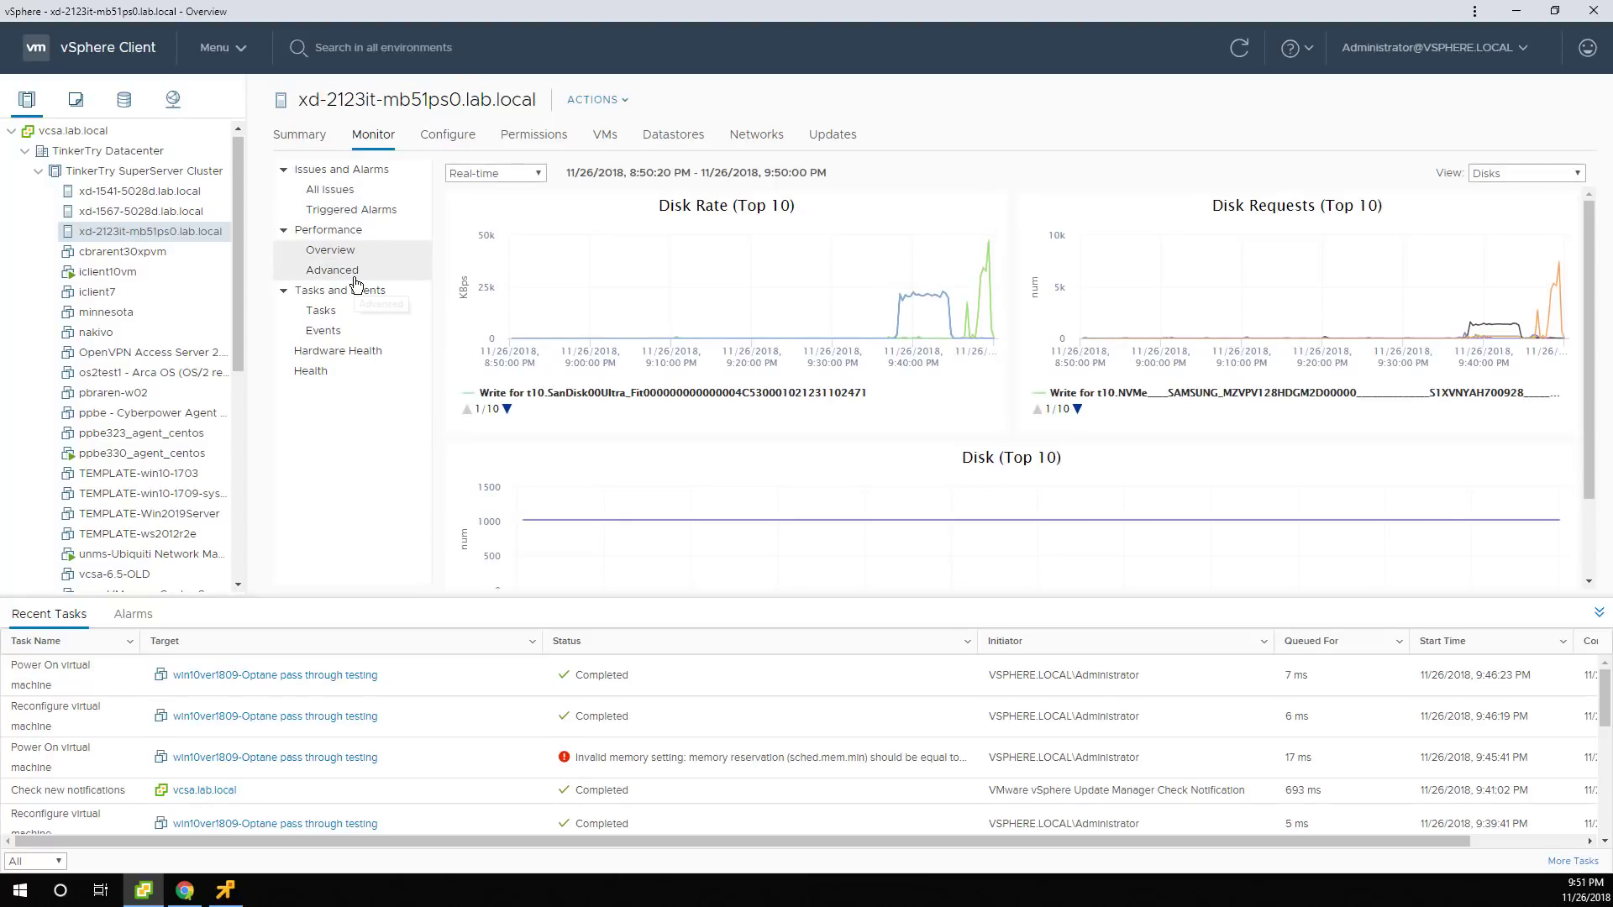
click(354, 277)
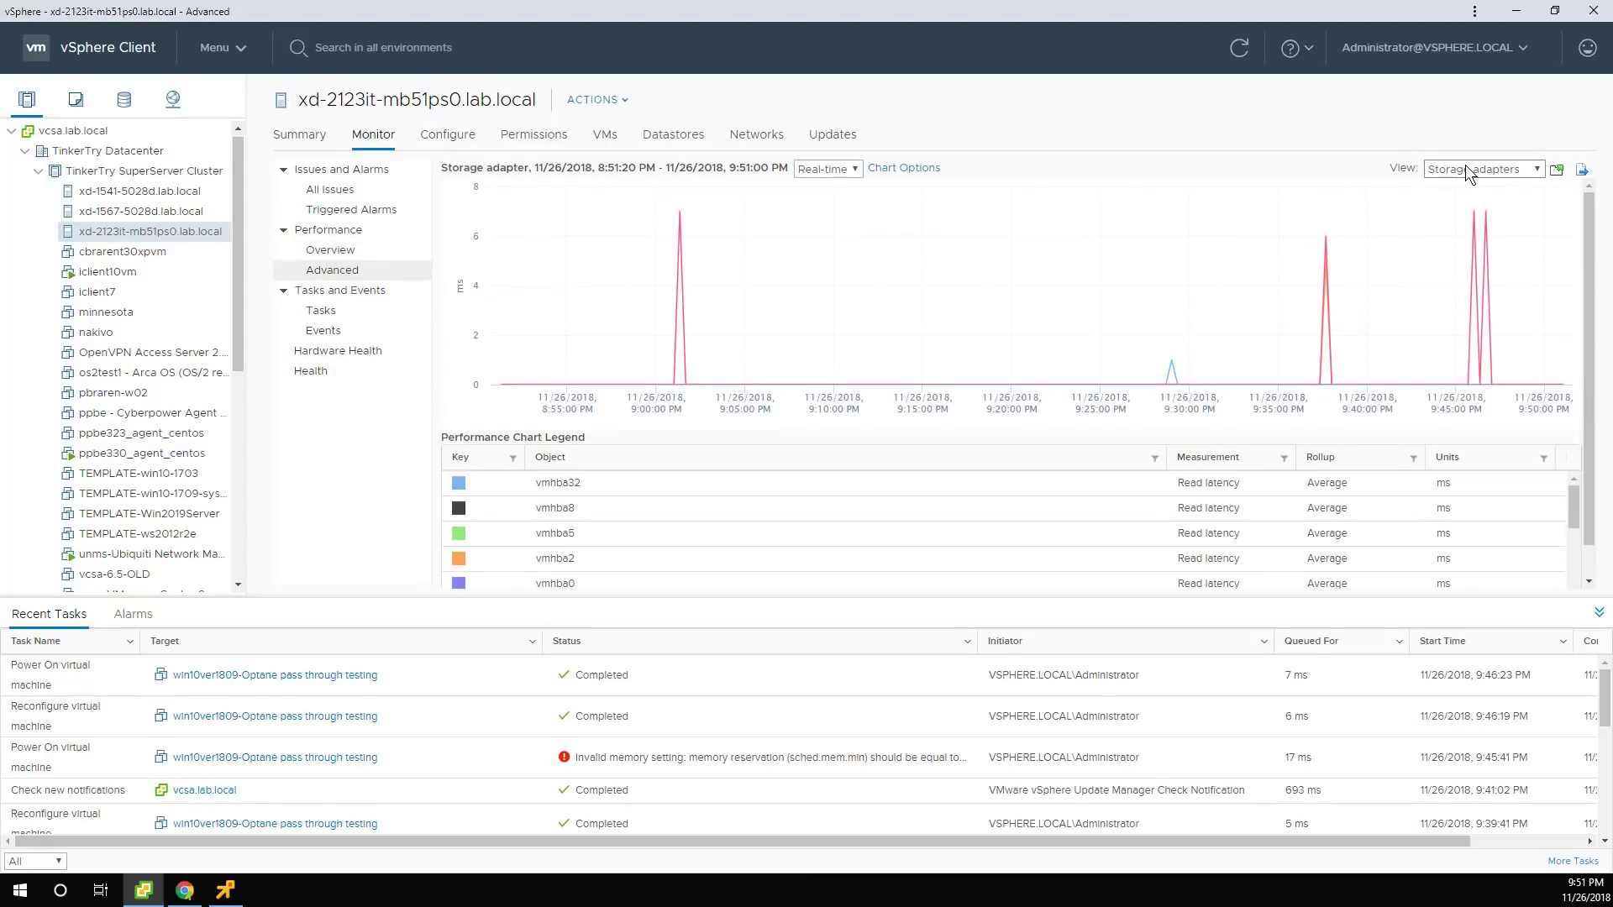
scroll(794, 521, down, 5)
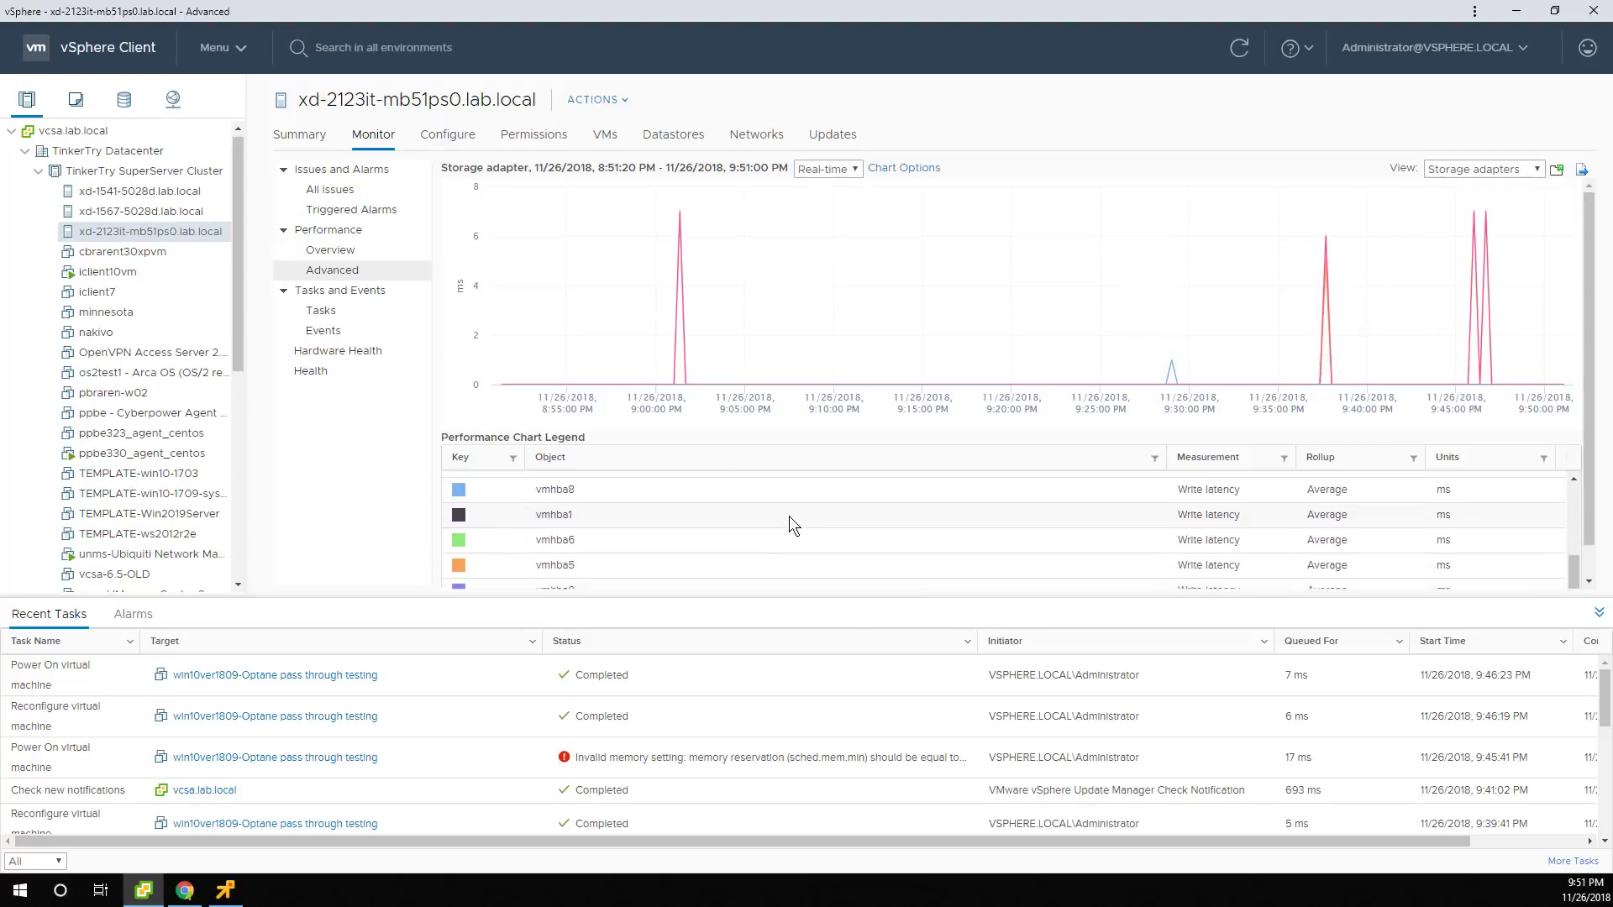
scroll(789, 514, down, 1)
mouse_move(1181, 346)
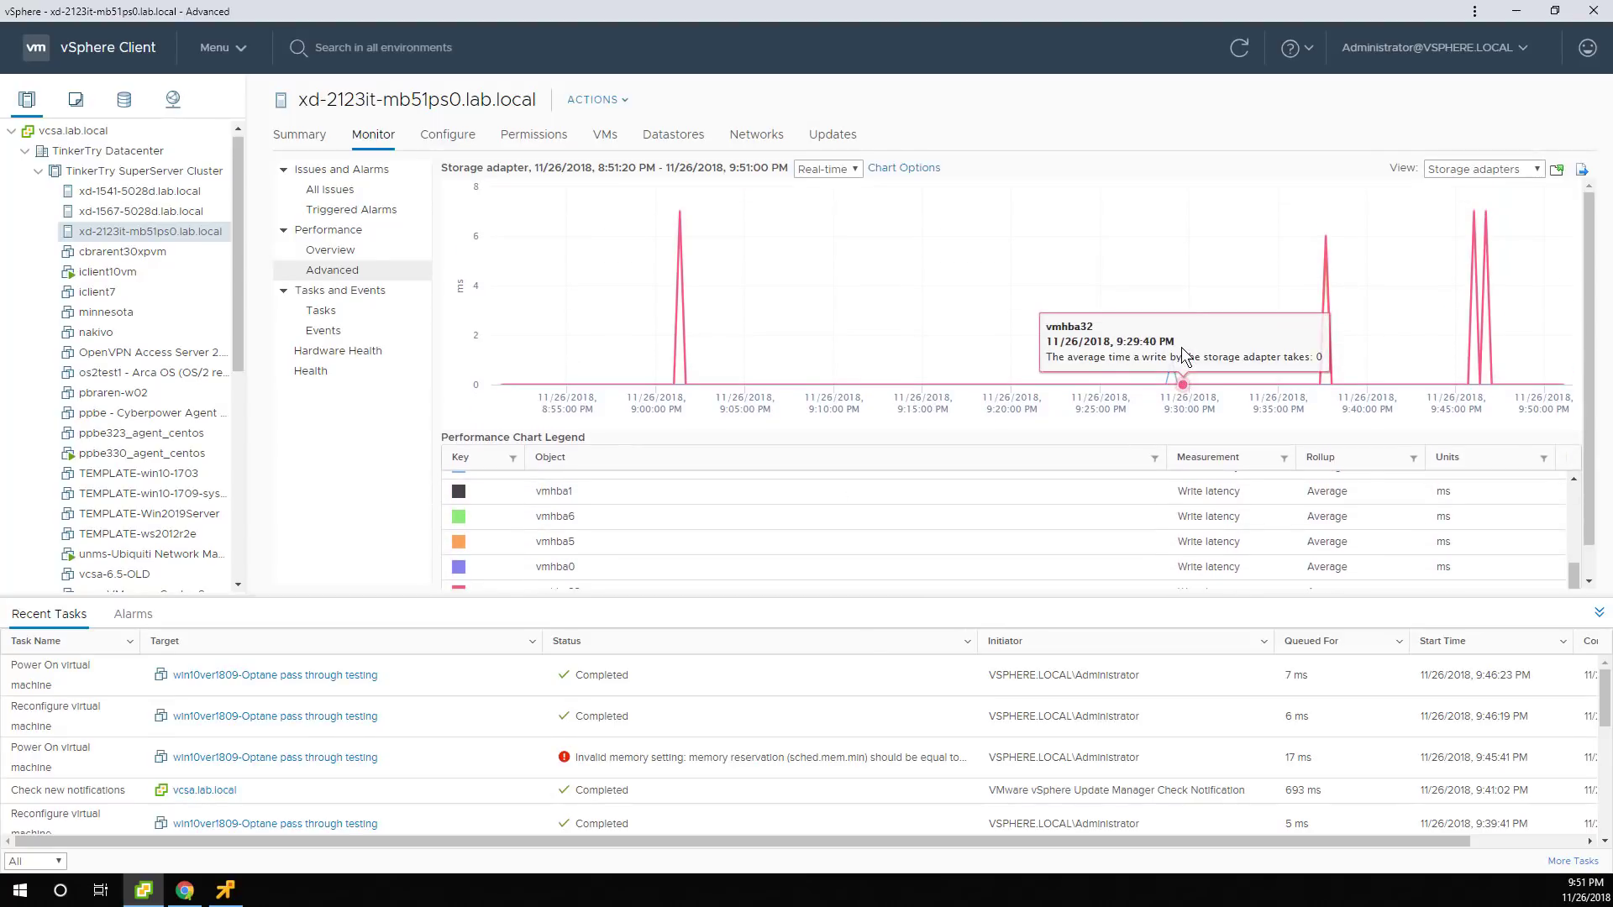
click(1494, 169)
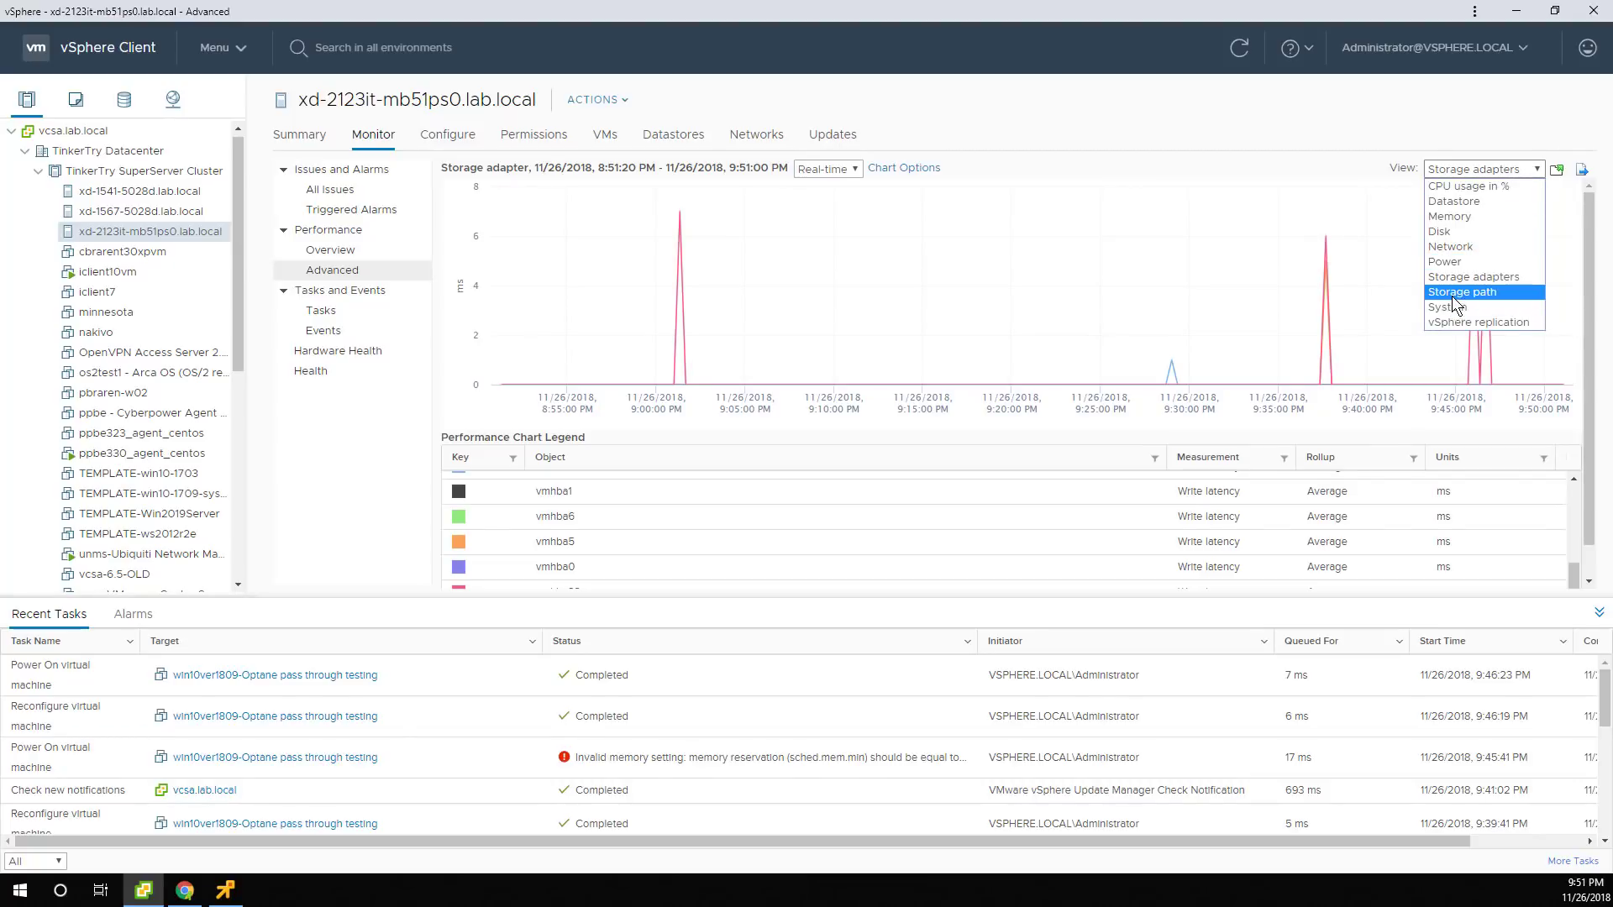
click(217, 897)
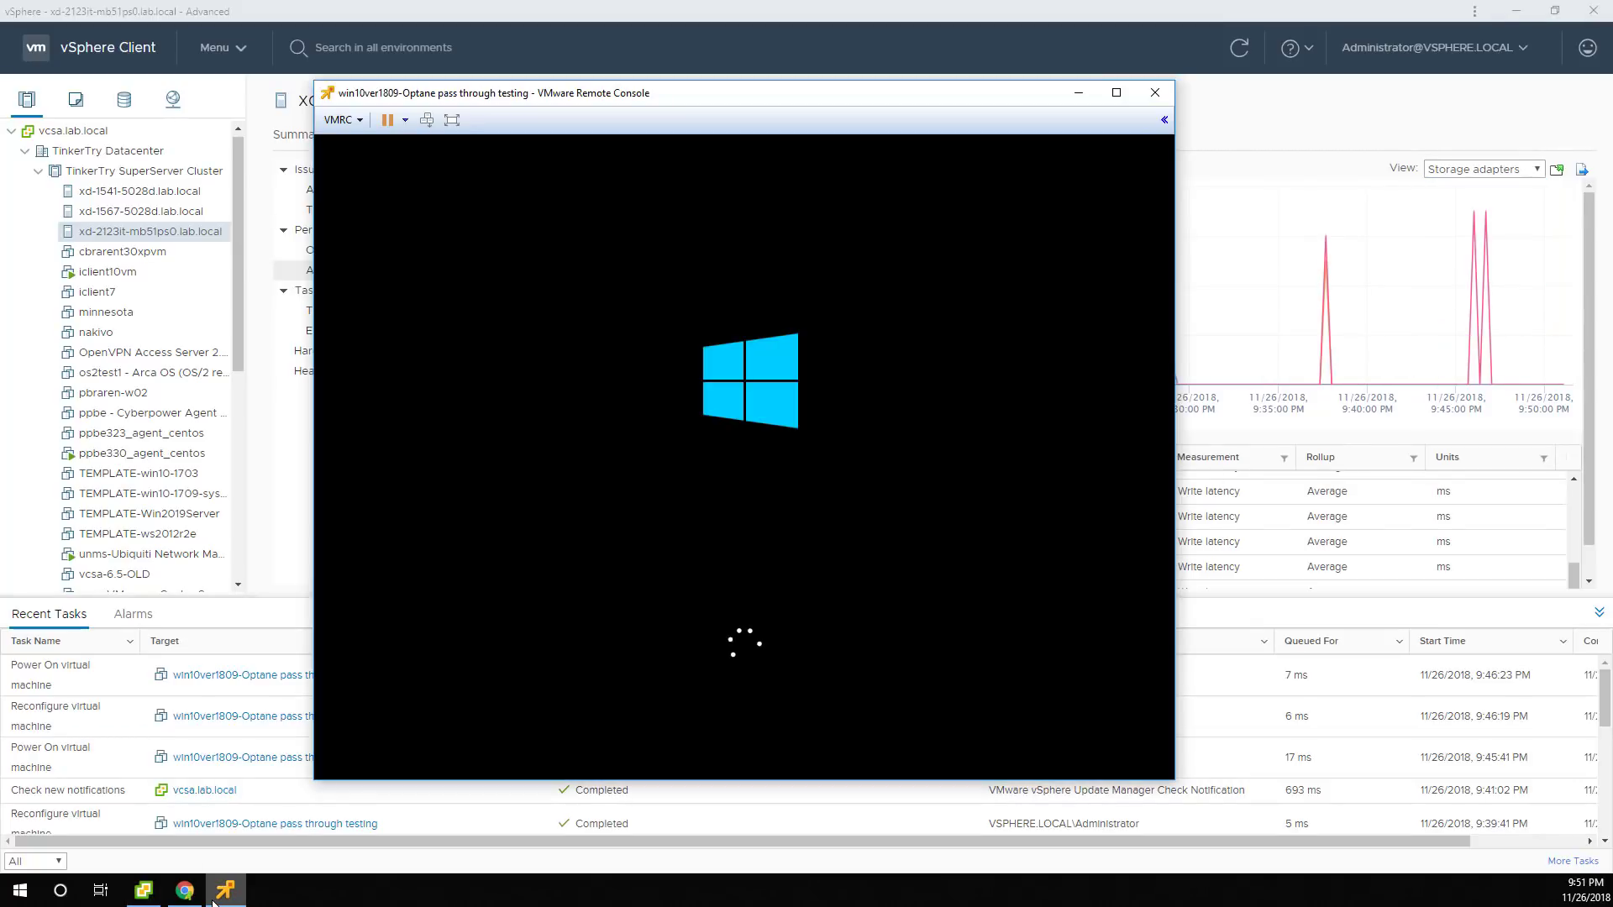
Minimize the VMware Remote Console to reveal the storage adapter write-latency chart.
click(1076, 94)
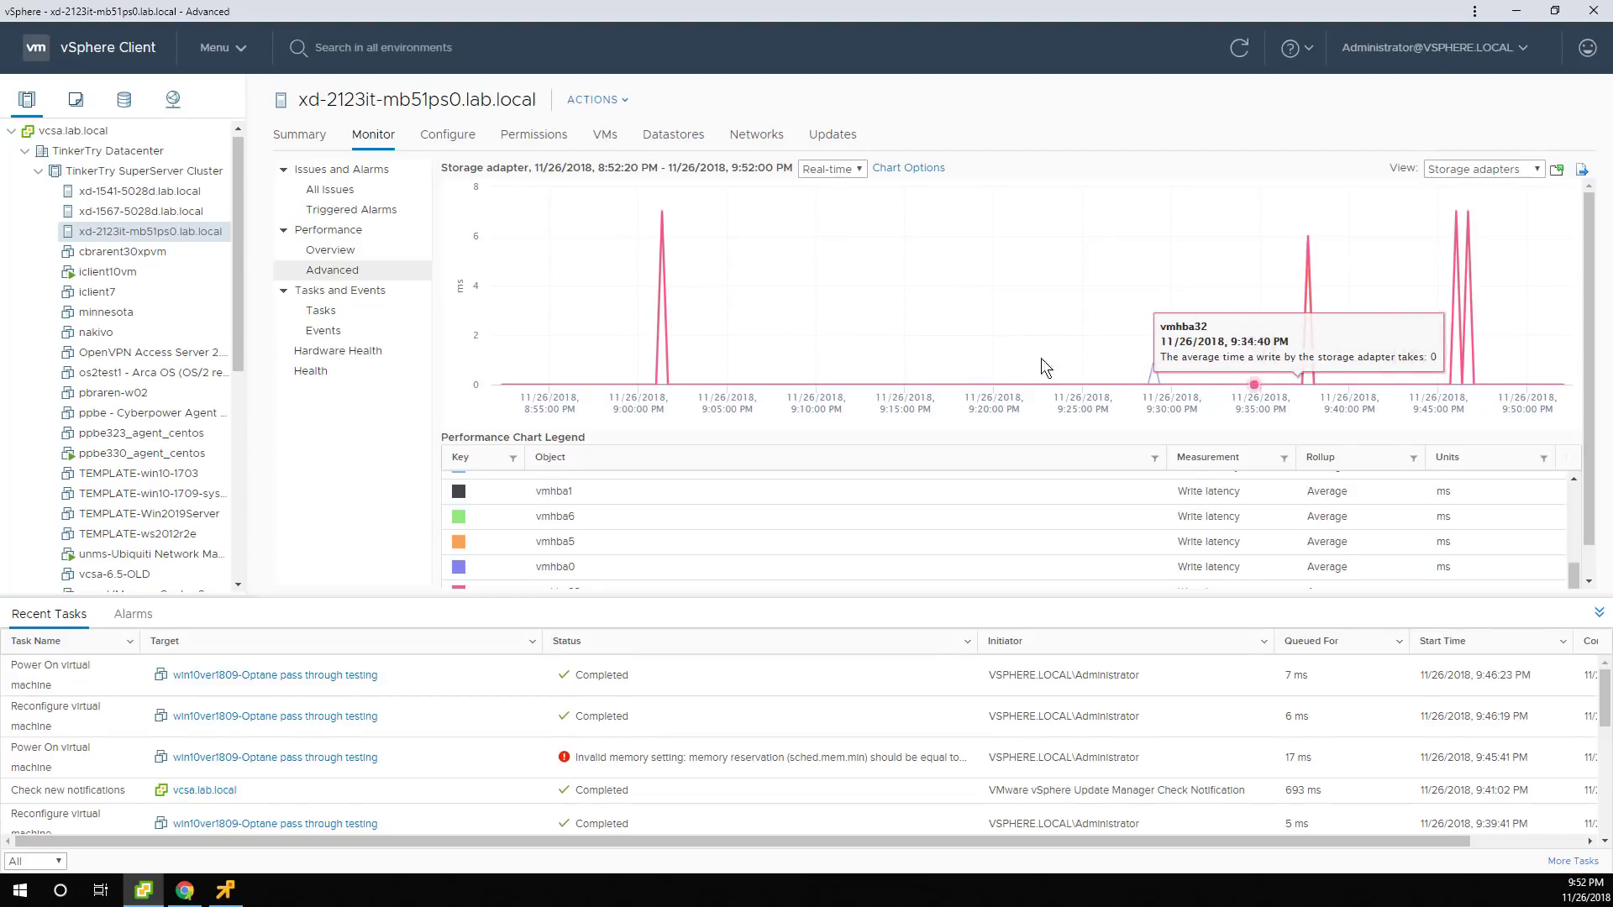
Show the Virtual Machines performance overview, zoom into the recent Disk chart, then minimize vSphere Client.
click(330, 249)
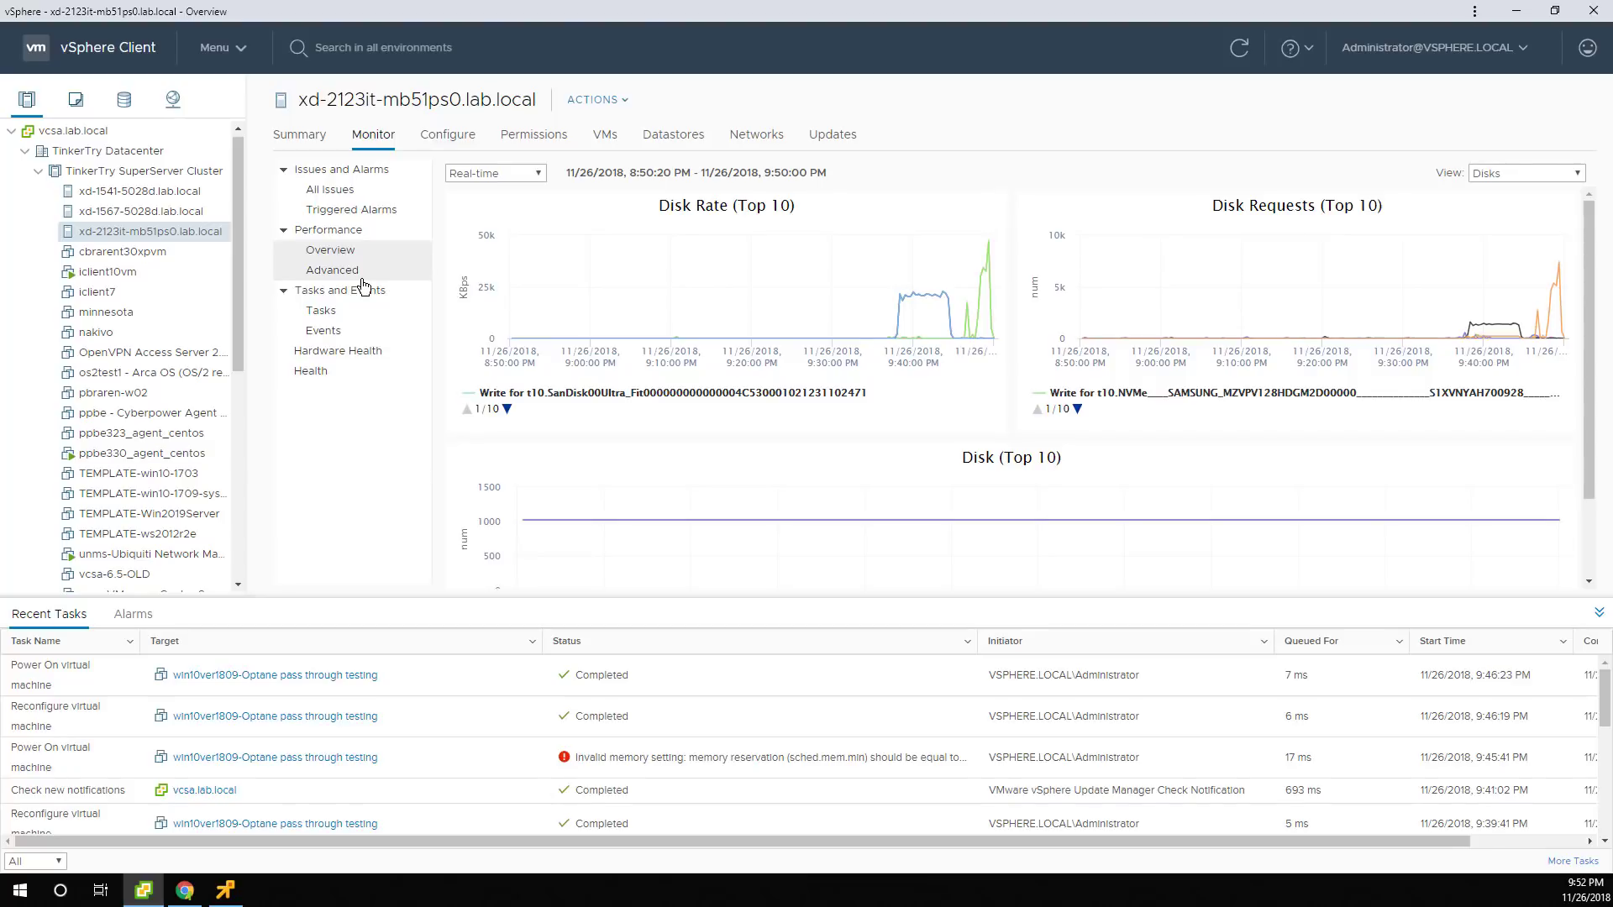
click(1503, 175)
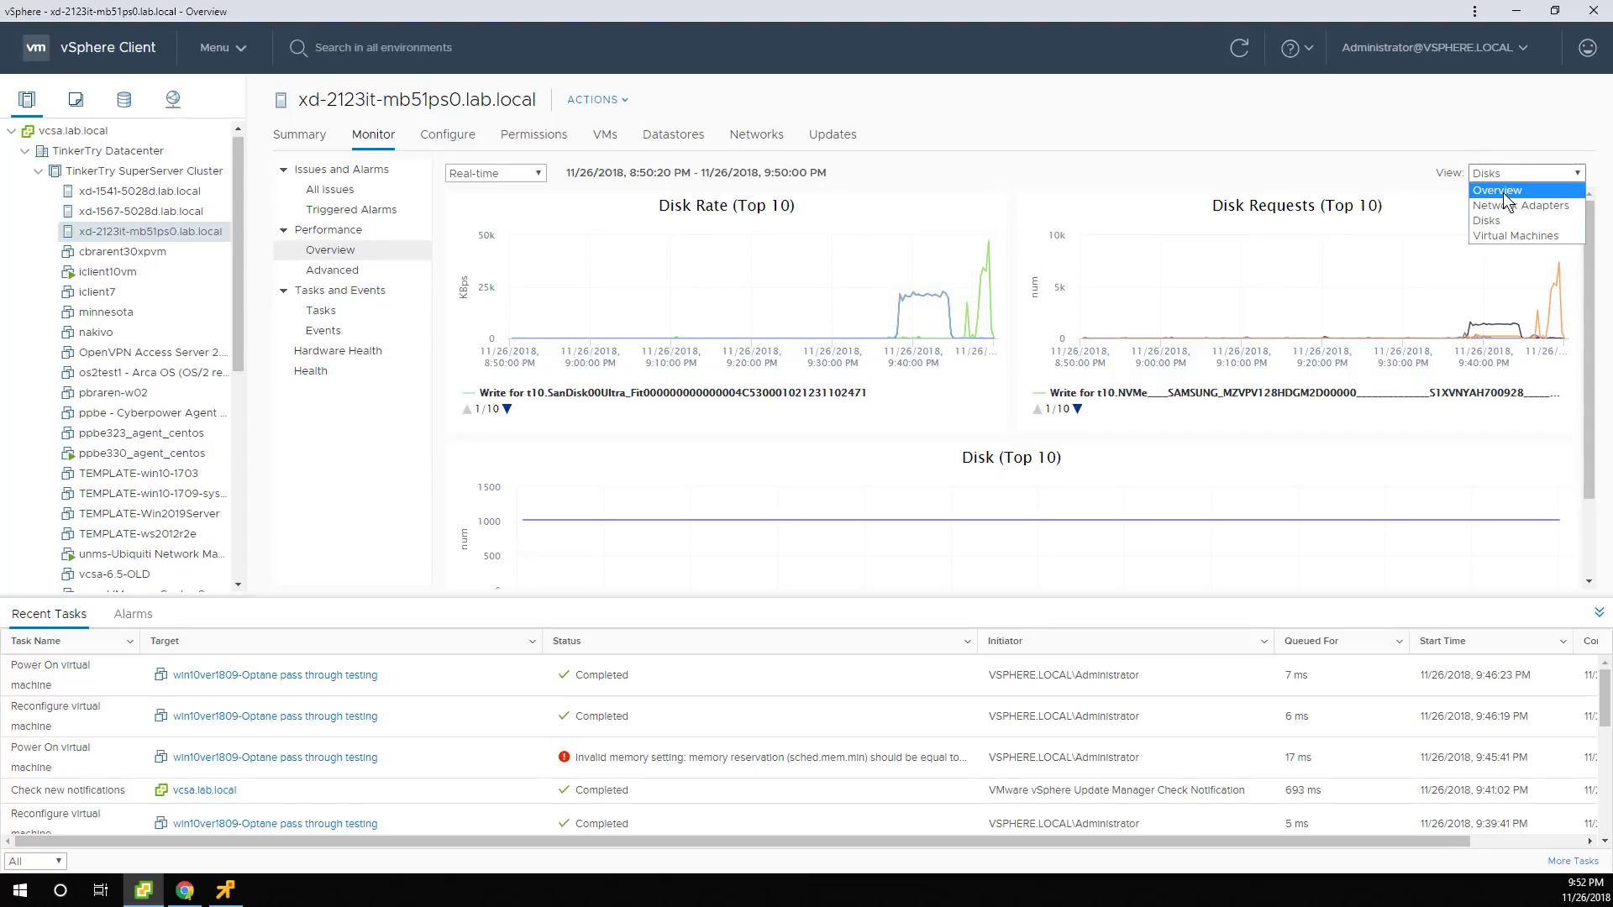
click(1520, 236)
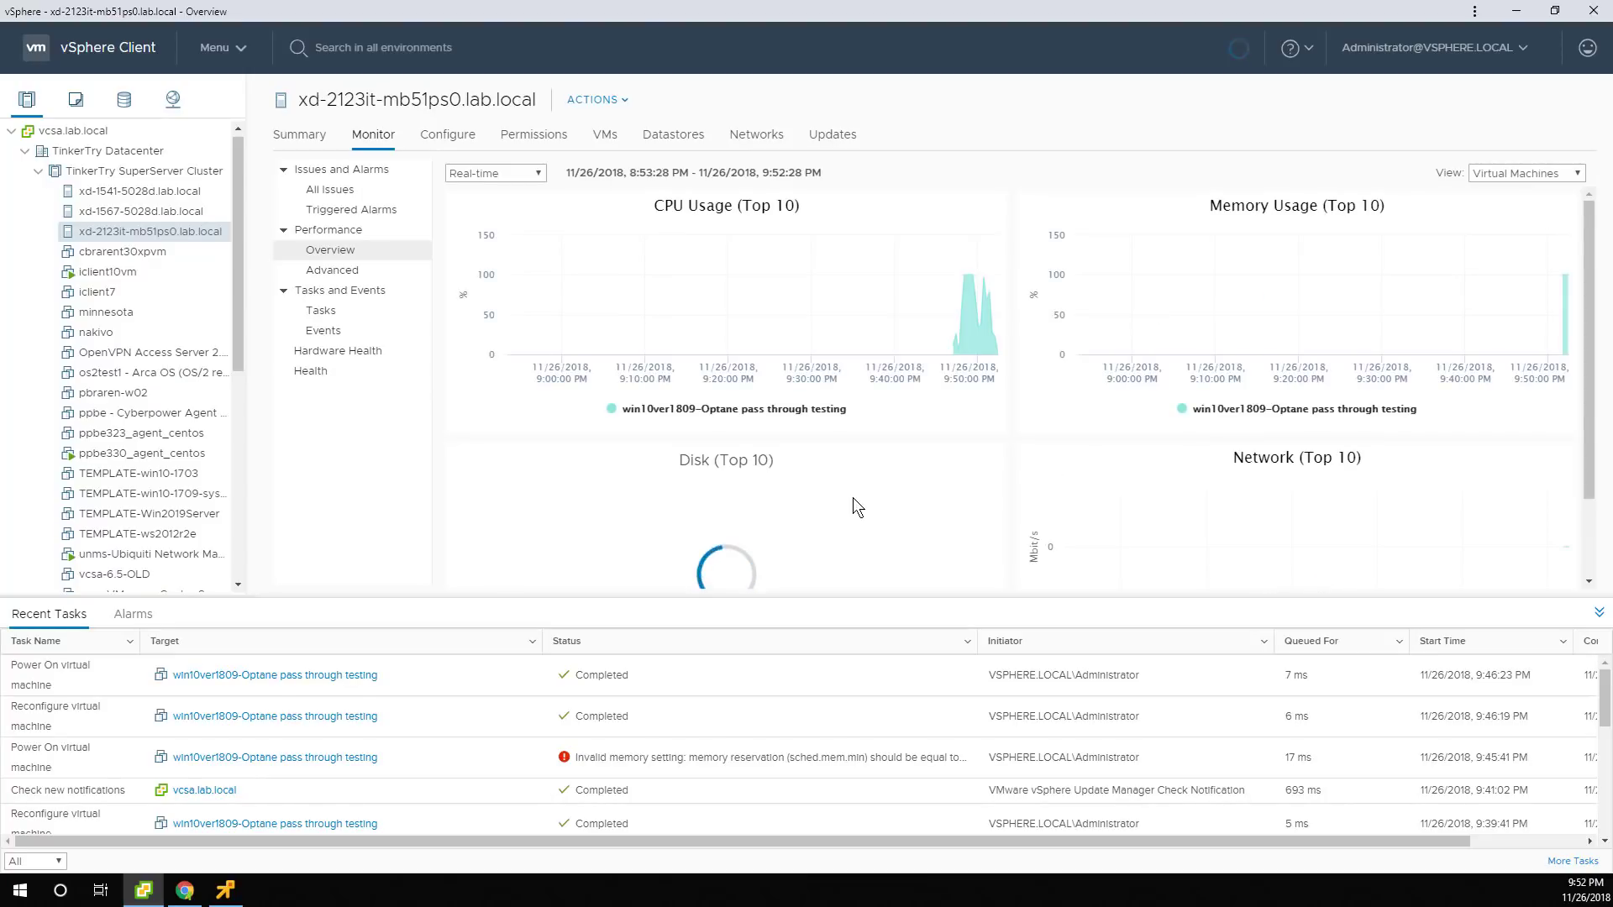
scroll(854, 497, down, 2)
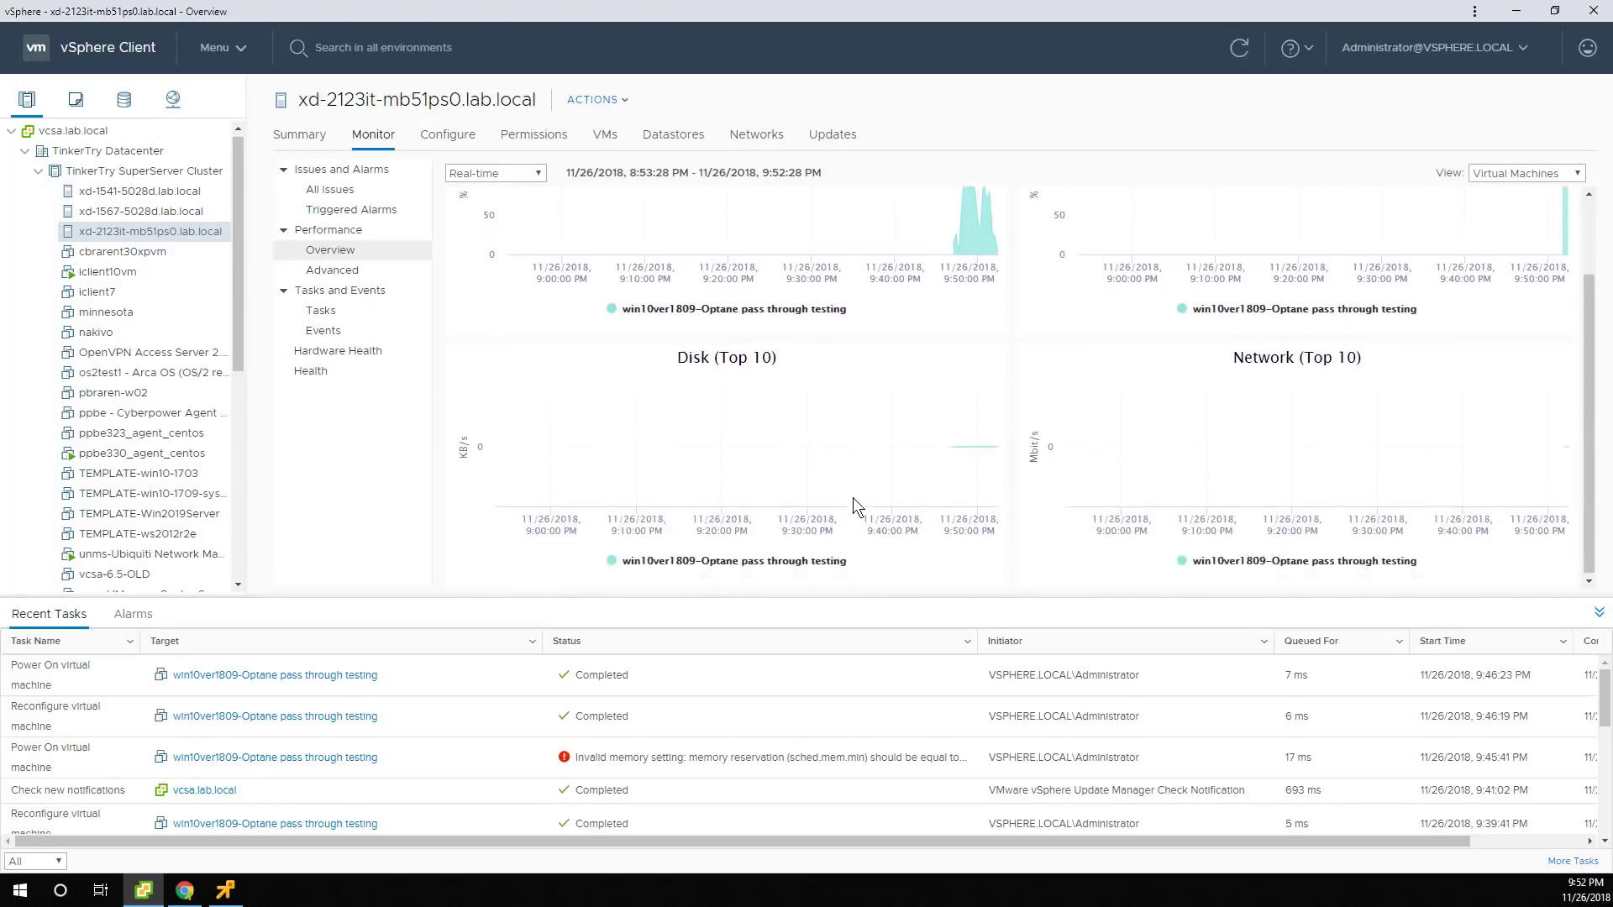
drag(854, 497, 946, 459)
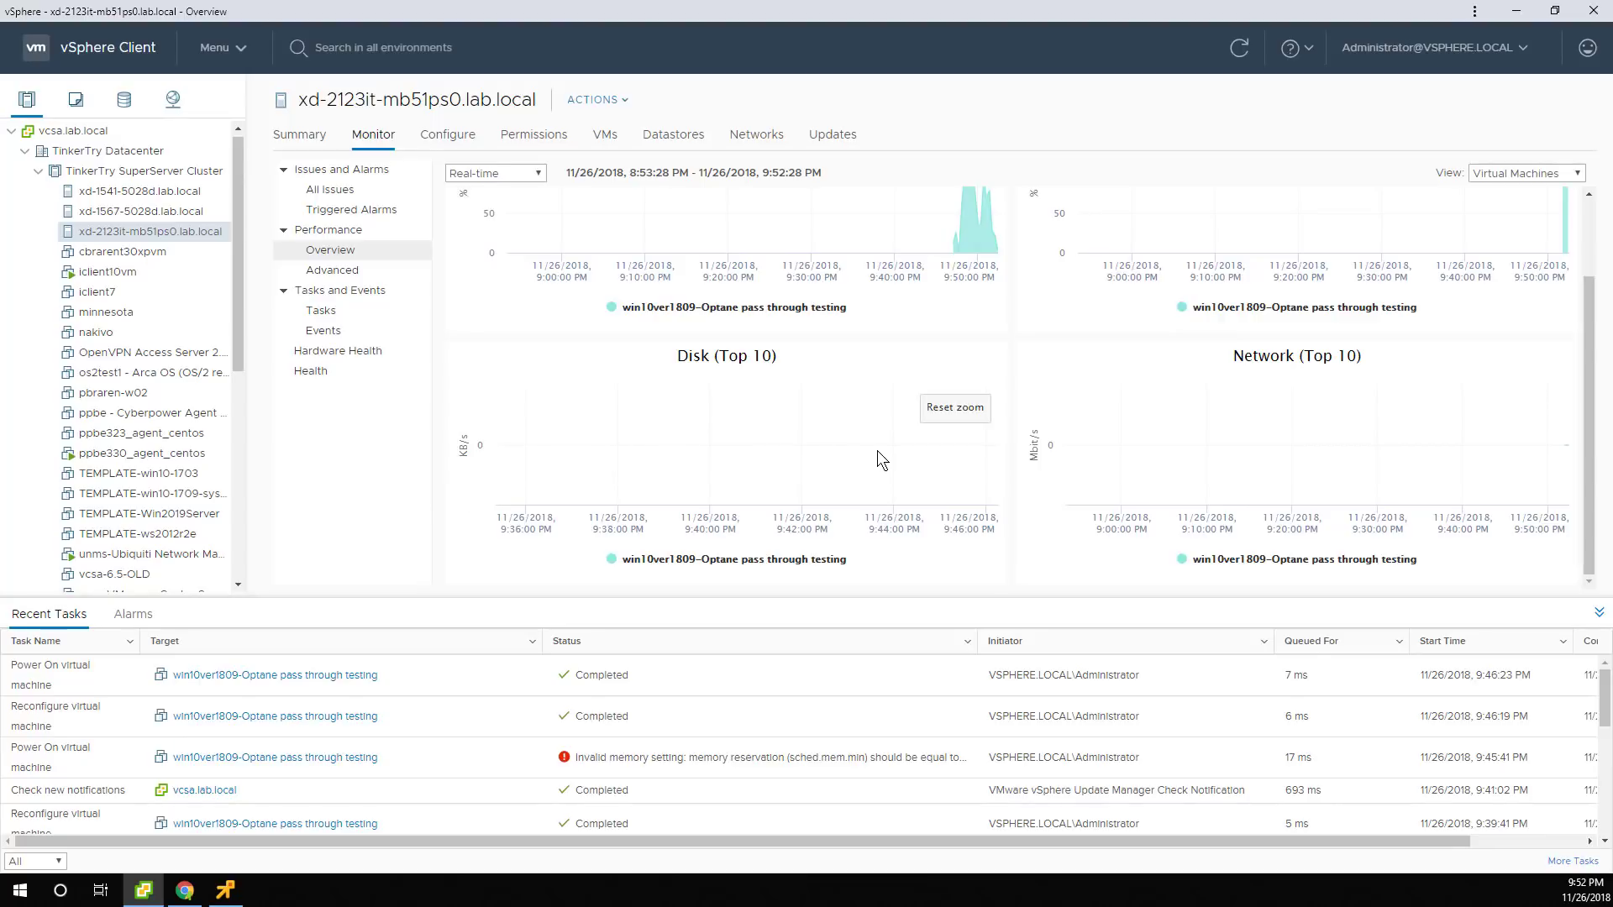
click(1519, 11)
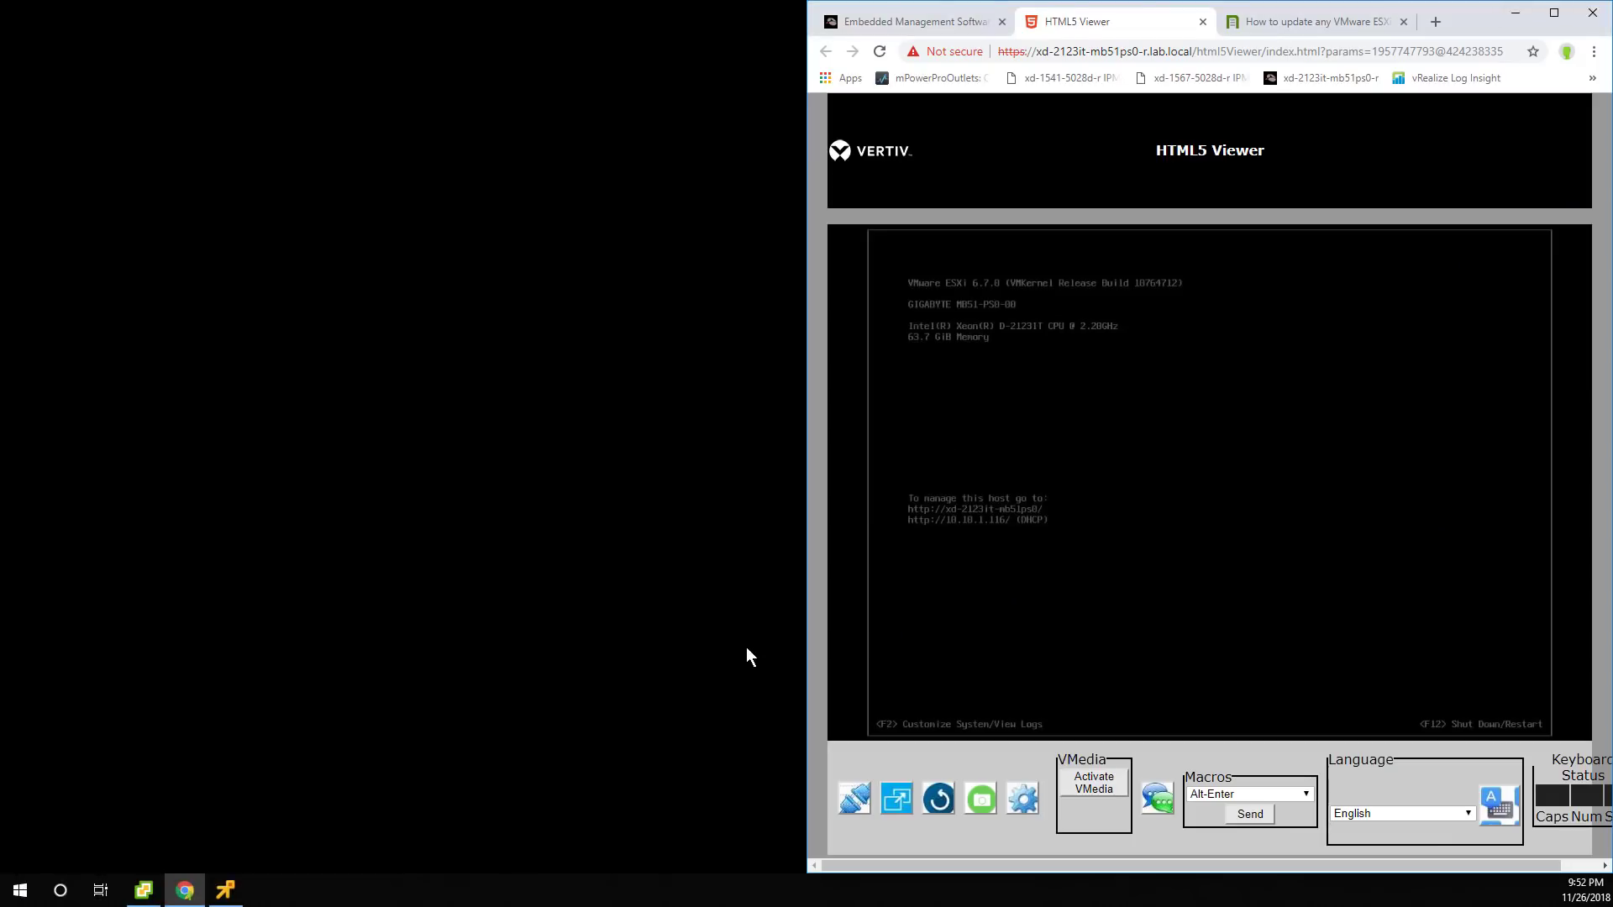
Minimize the HTML5 Viewer and bring back the VM console, now at Windows region setup.
click(1514, 17)
click(243, 890)
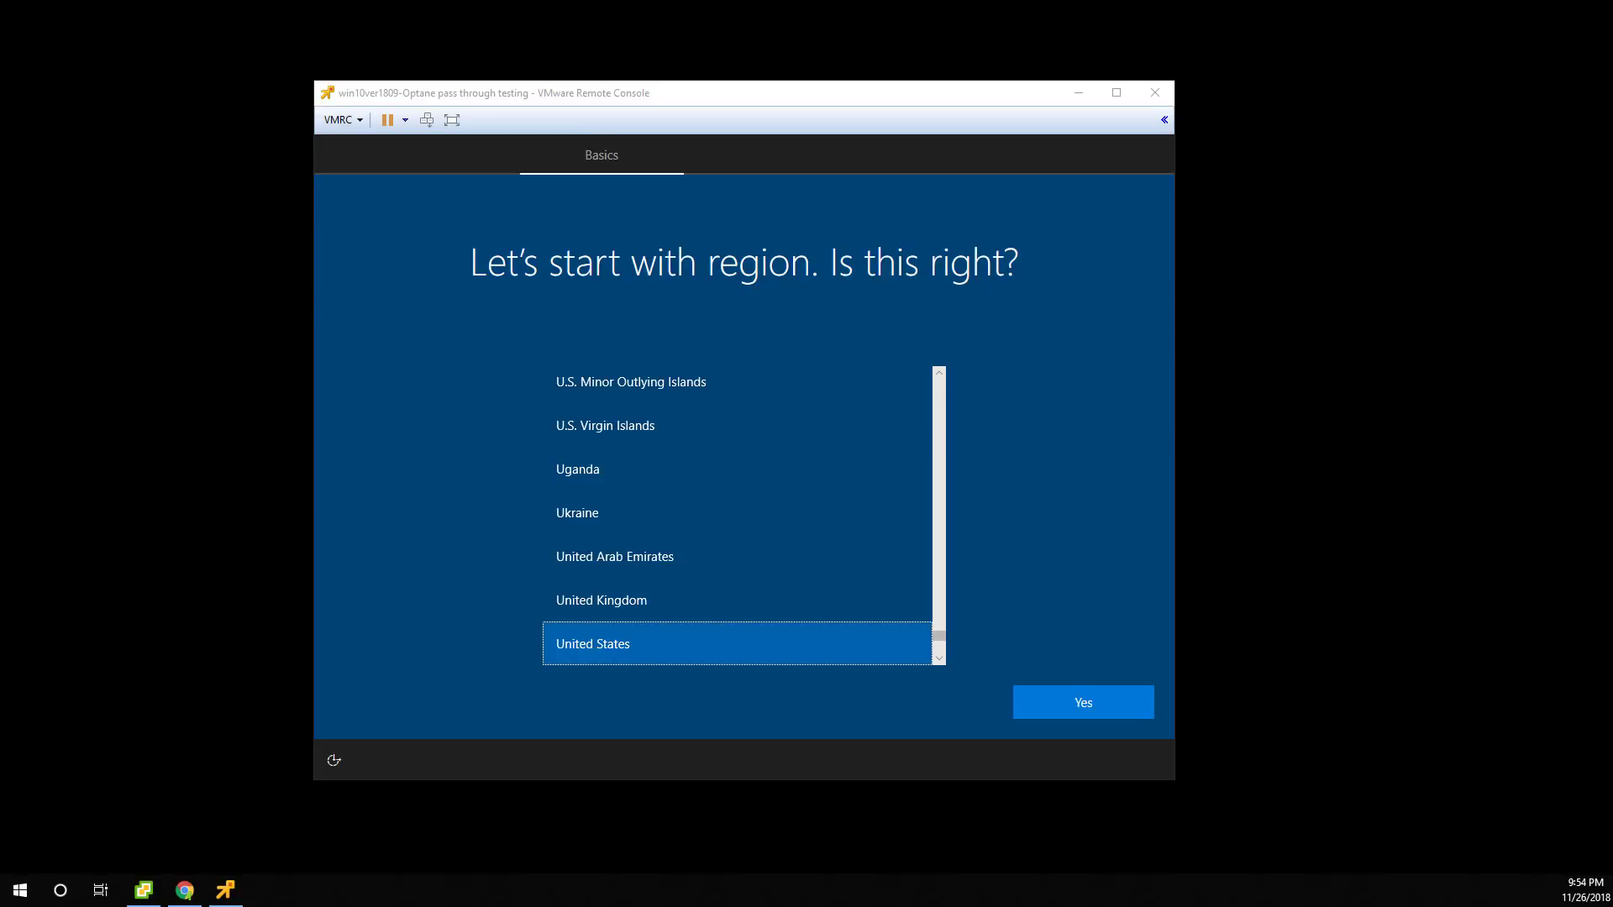
Confirm the United States region and default keyboard, skip a second layout, and choose personal use.
click(1082, 703)
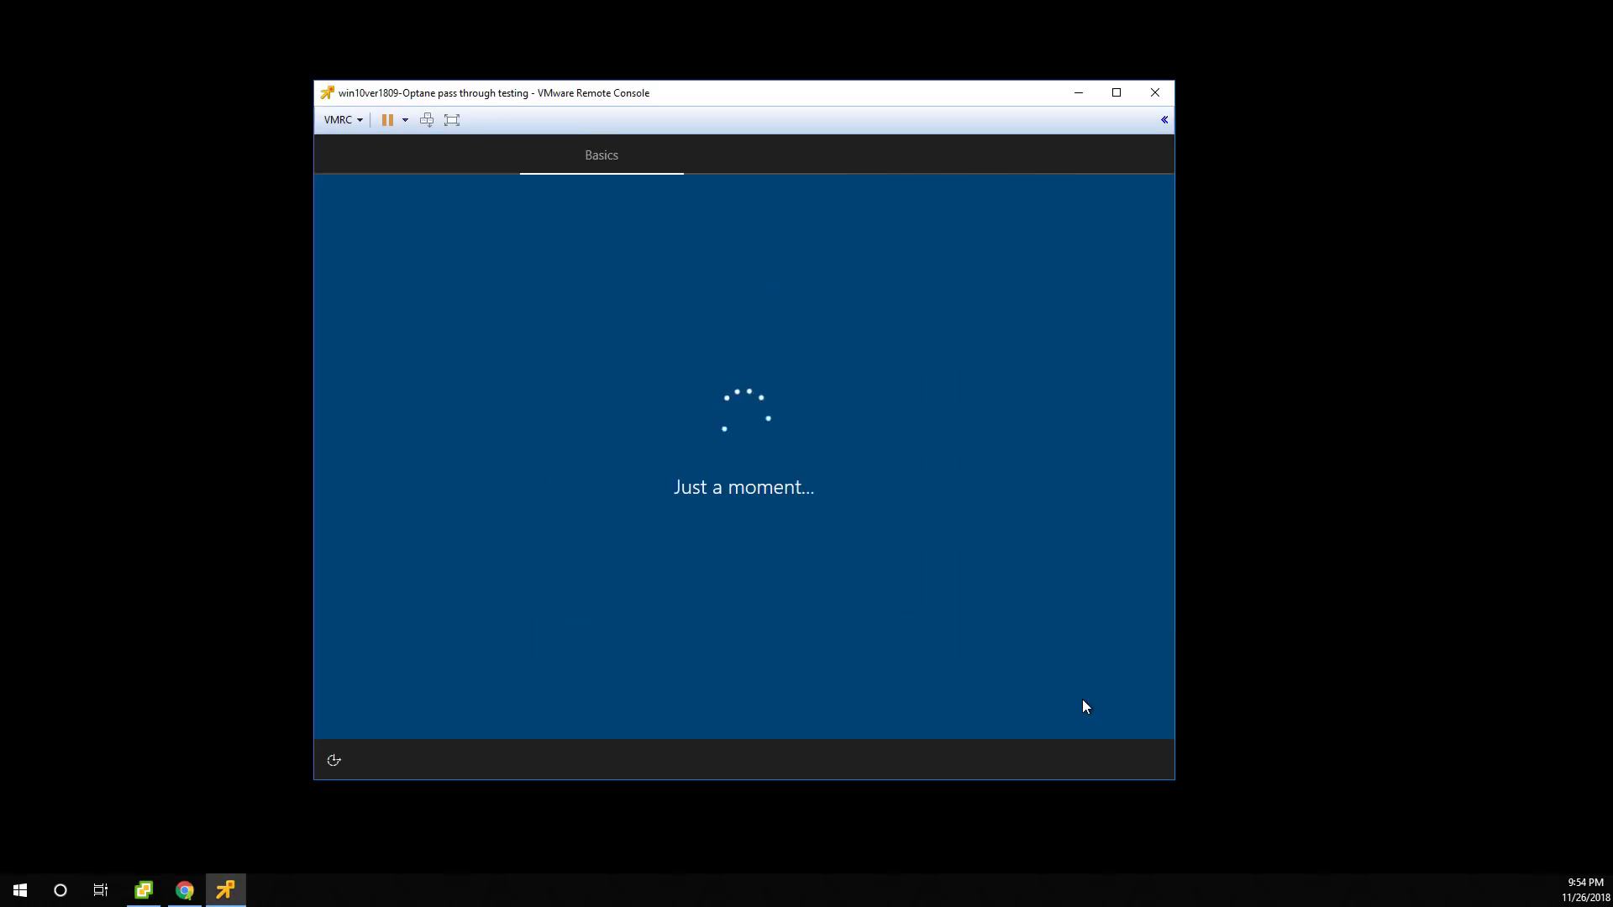
click(1083, 701)
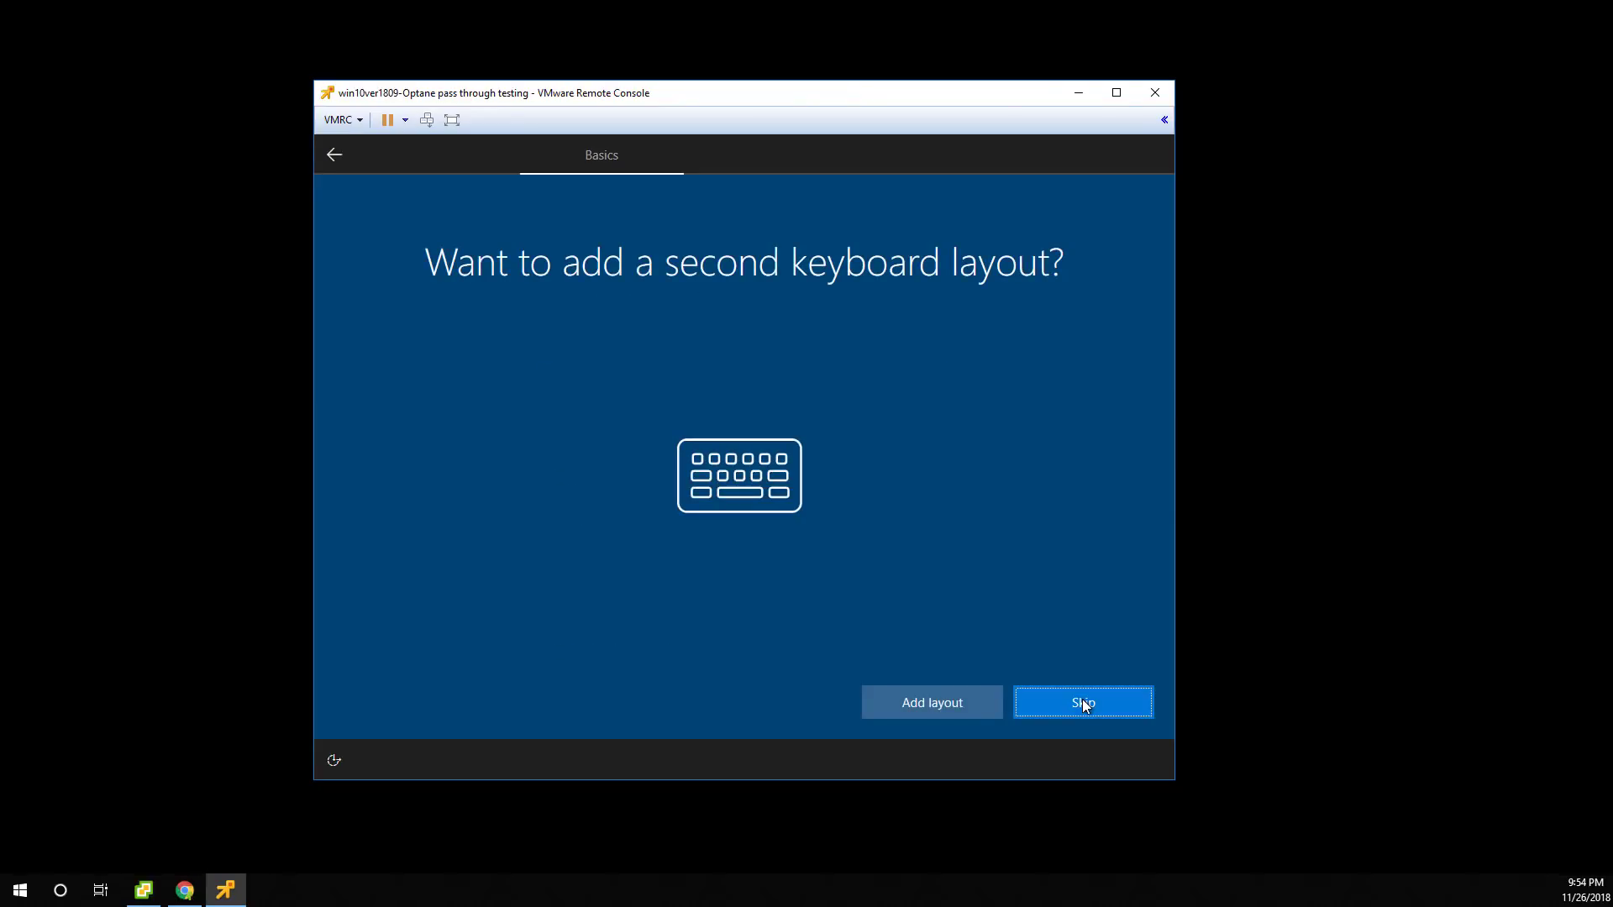
click(1098, 703)
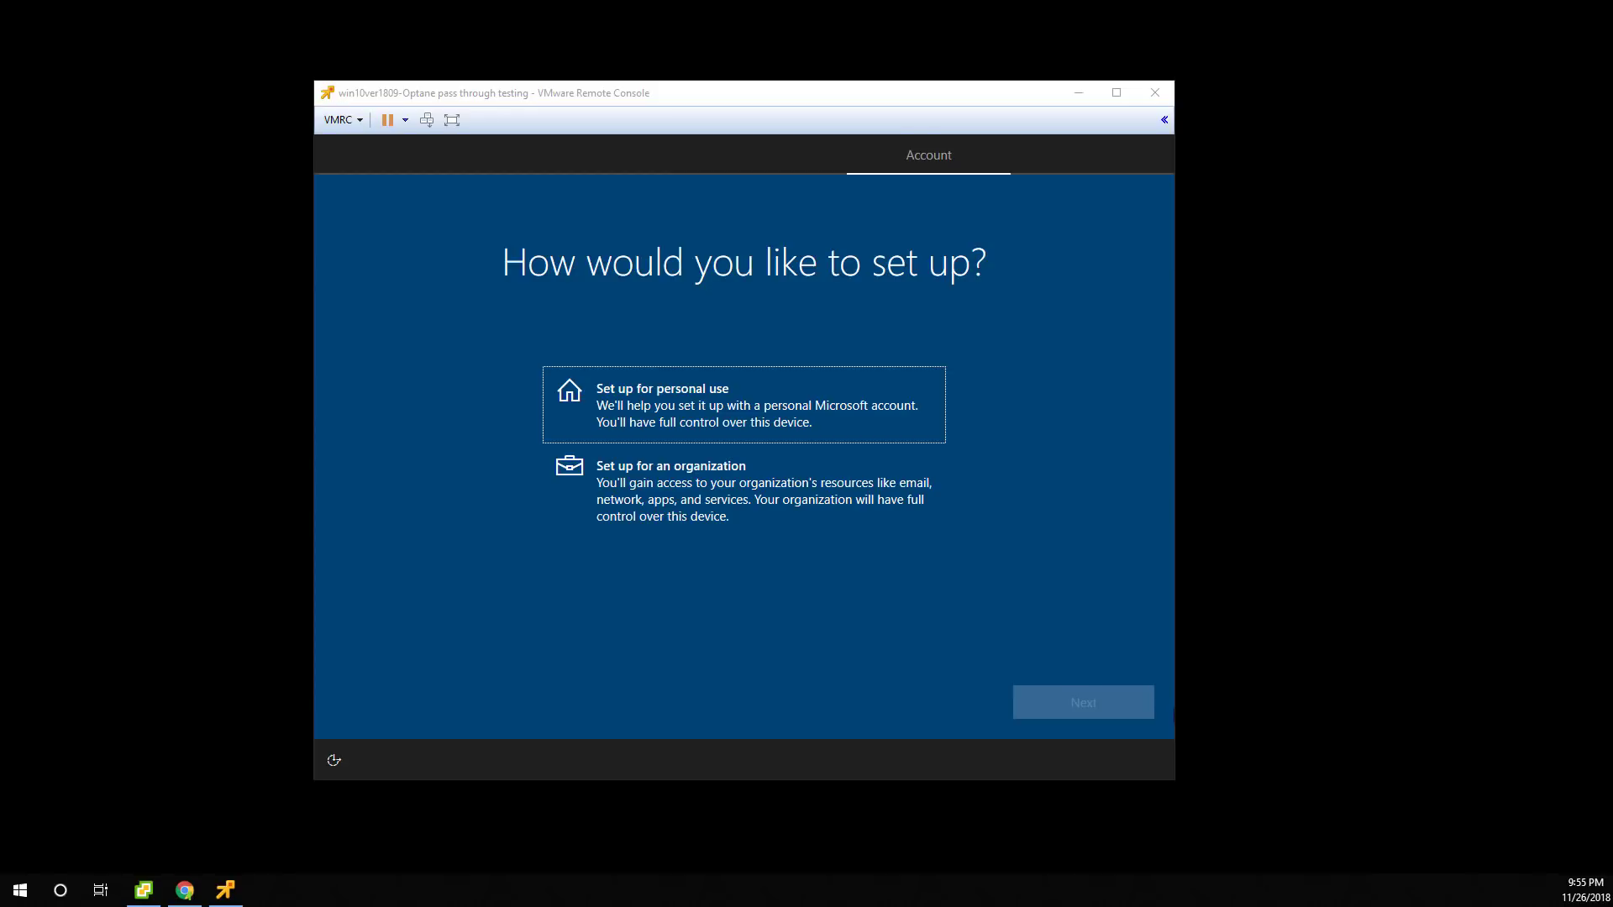
click(914, 406)
click(1131, 711)
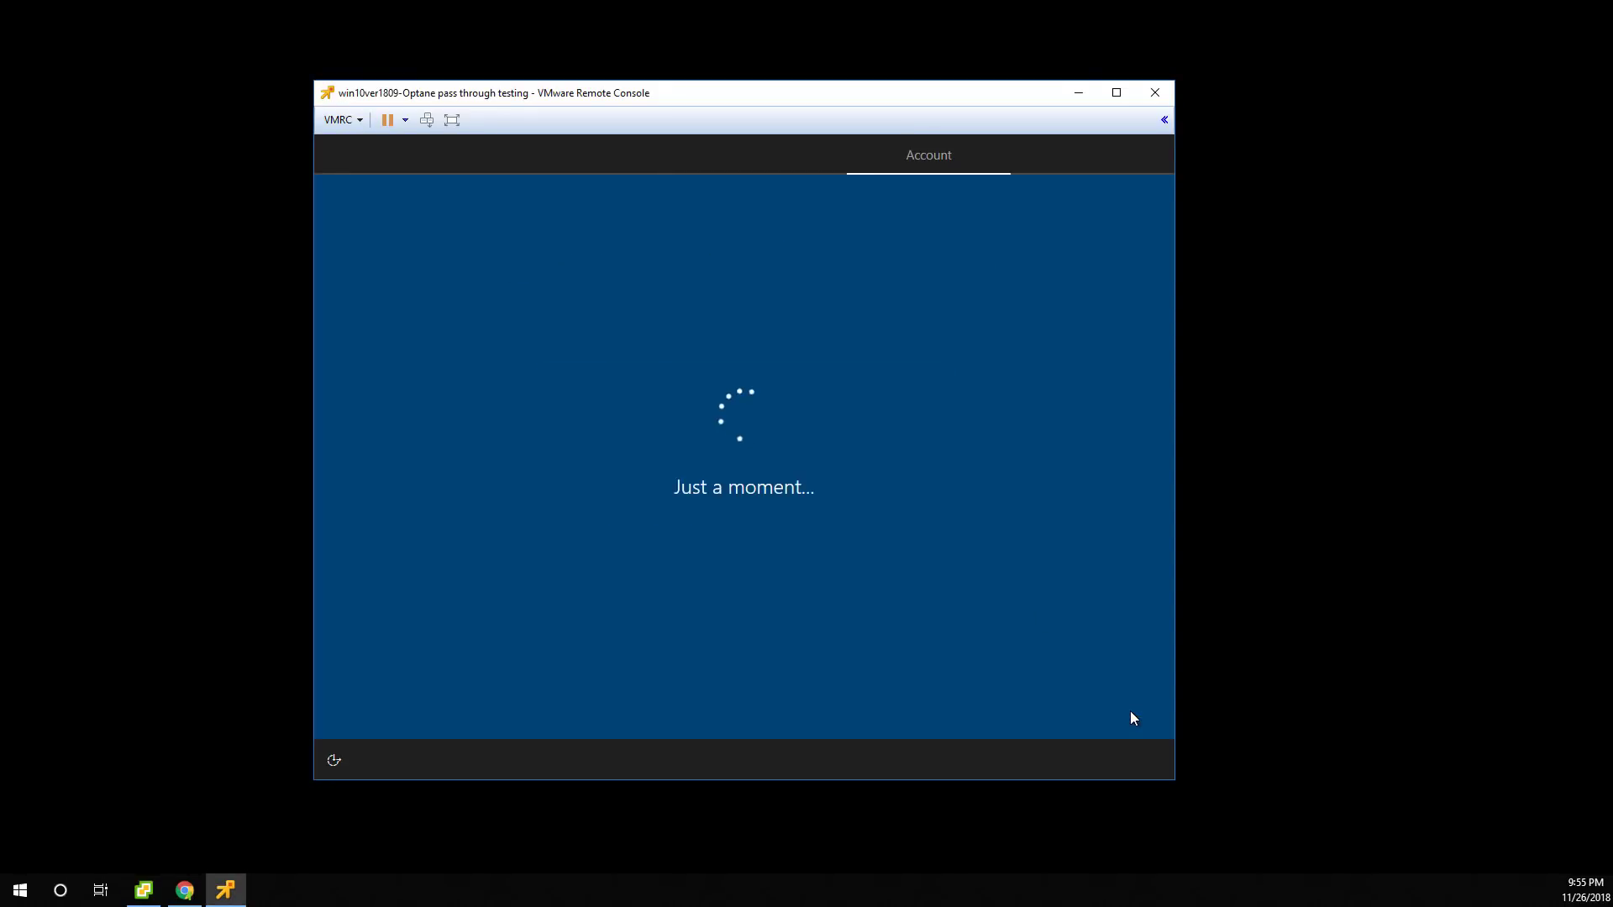
Create an offline local account named 'user' and set and confirm its password.
click(421, 707)
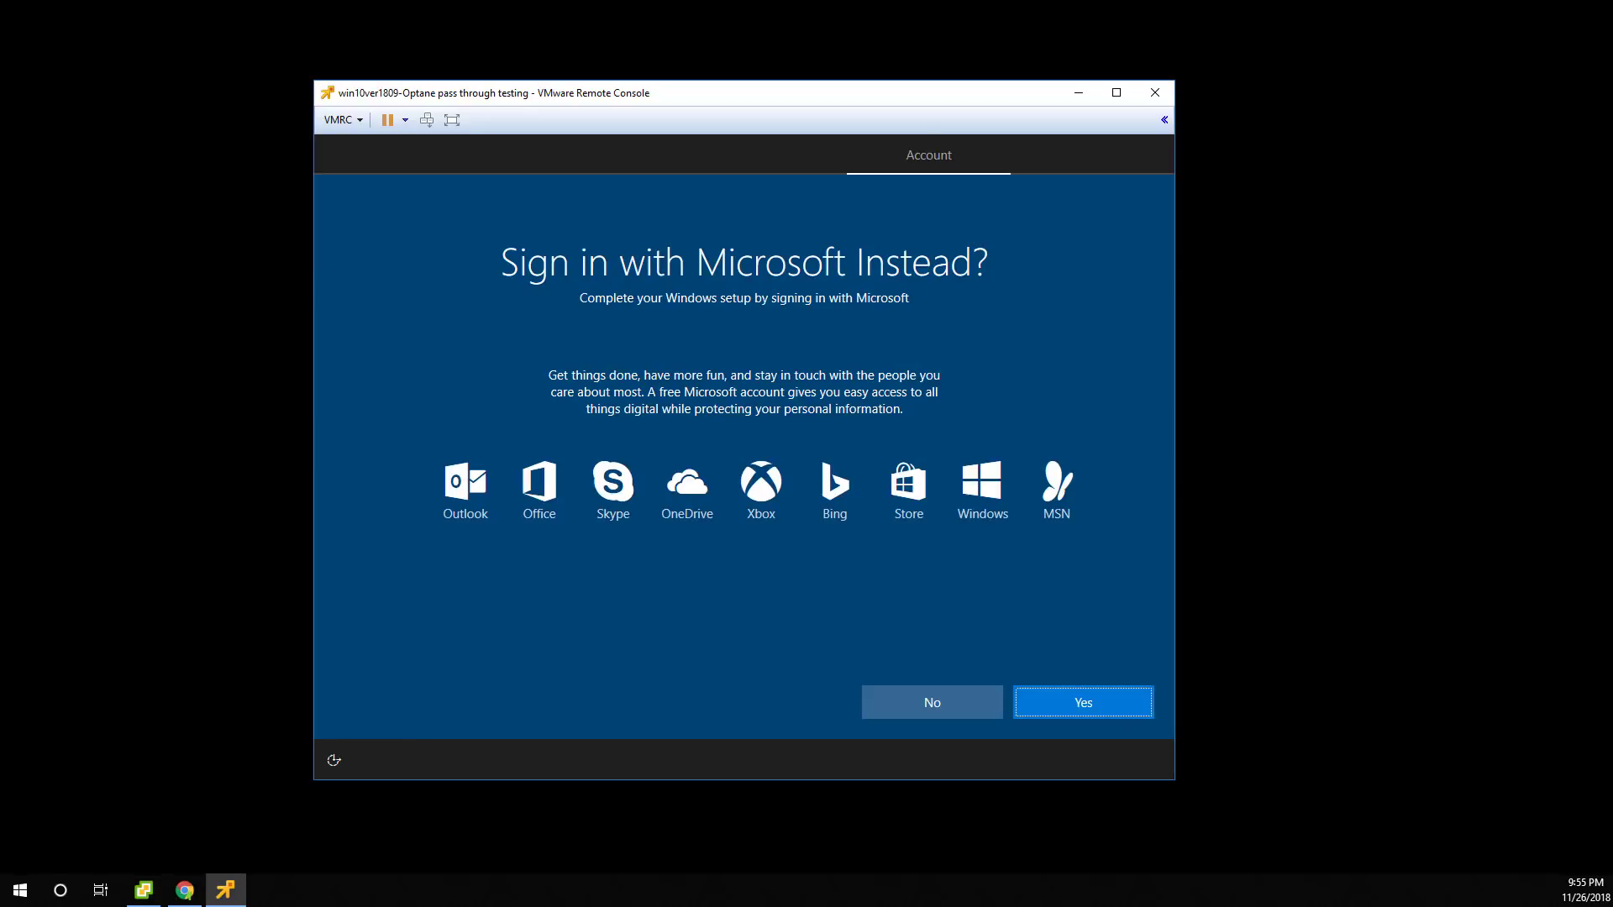
click(983, 704)
text(user)
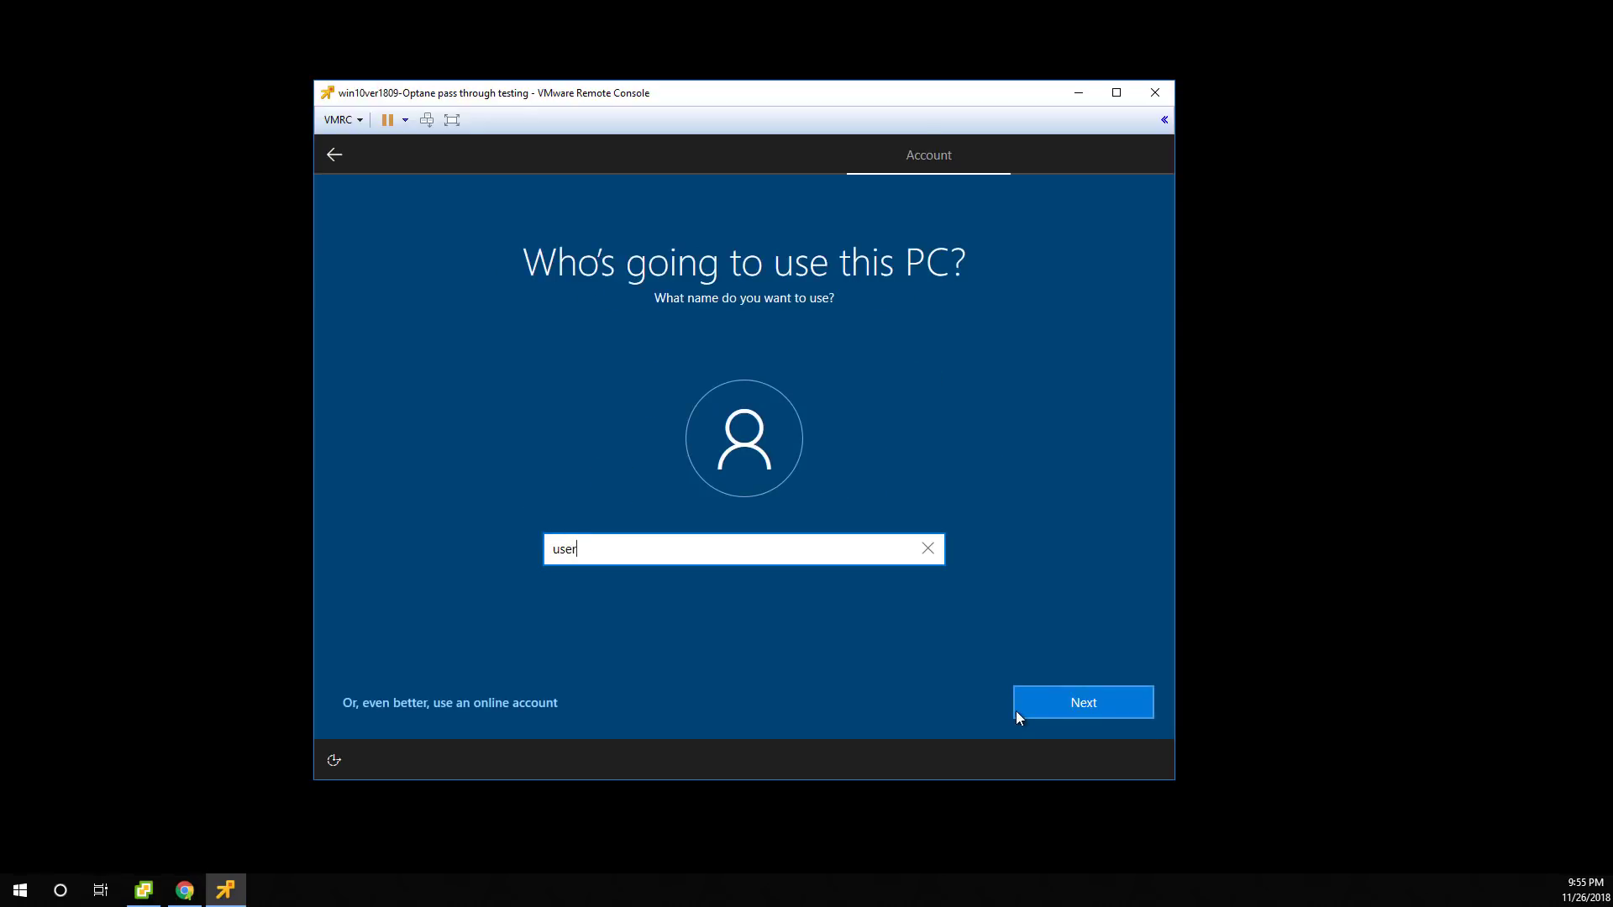
click(1016, 710)
text(•••••••••)
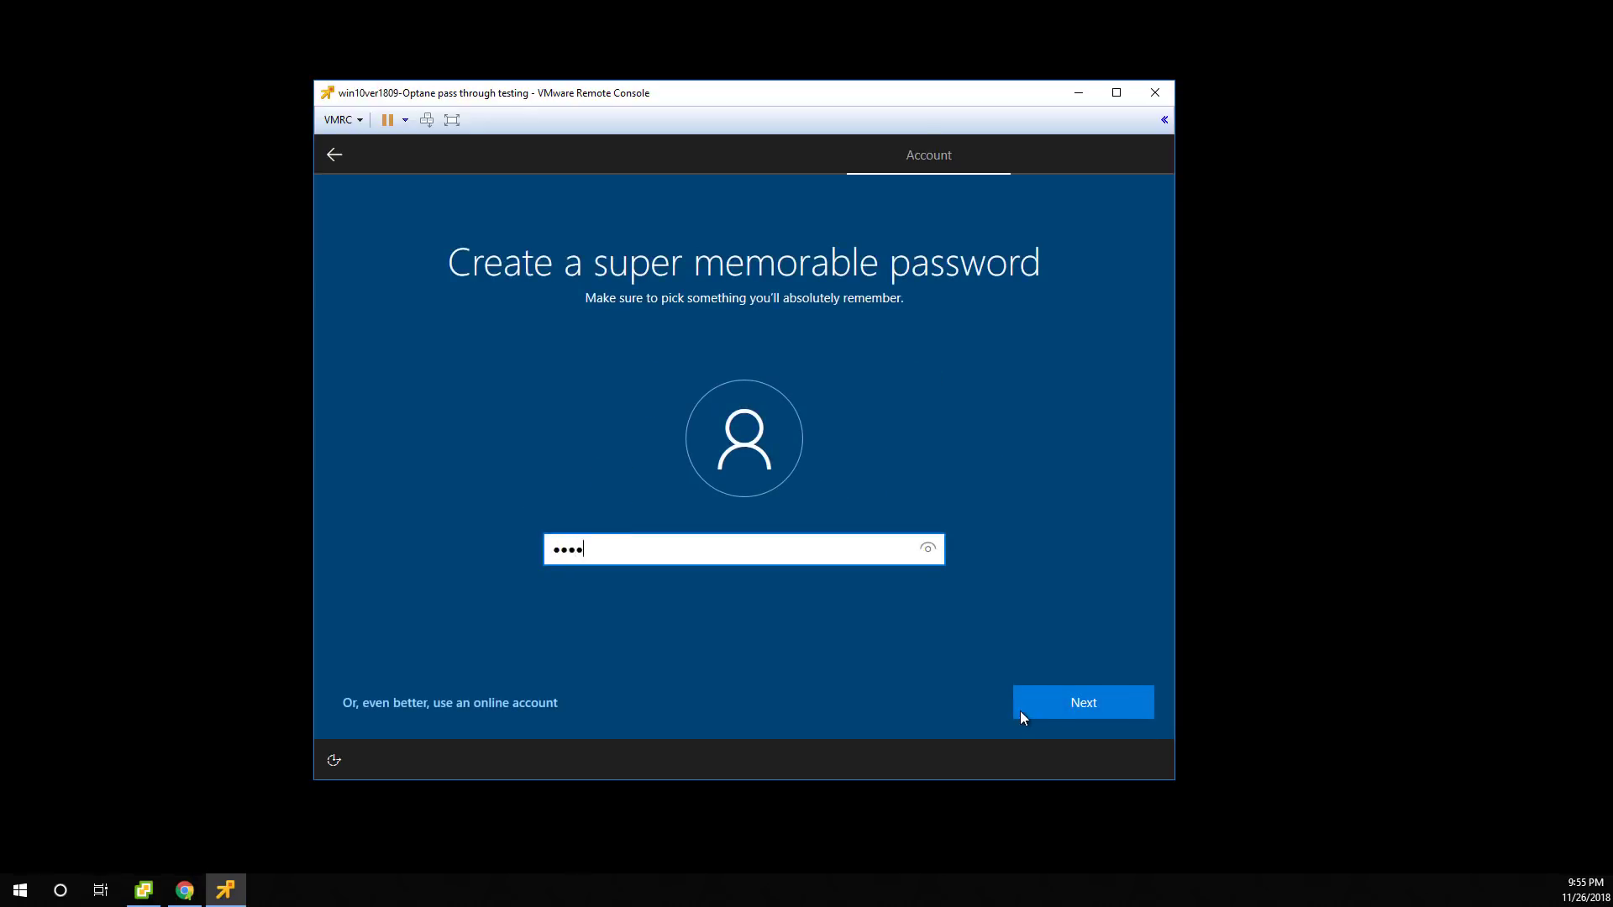
key(Return)
text(•••••••••)
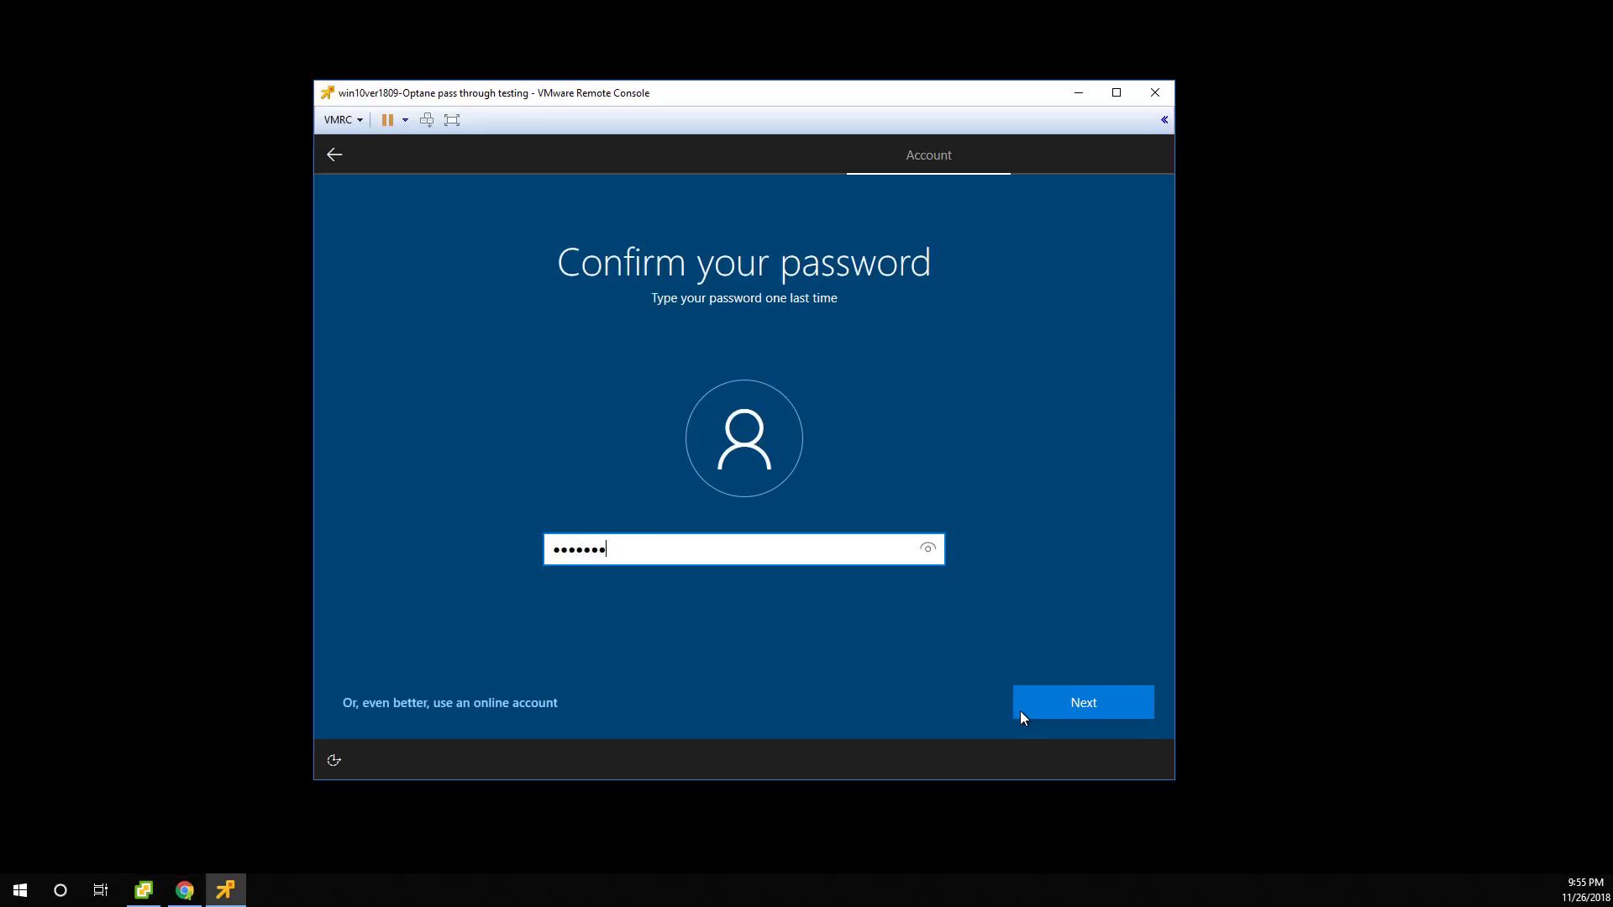
key(Return)
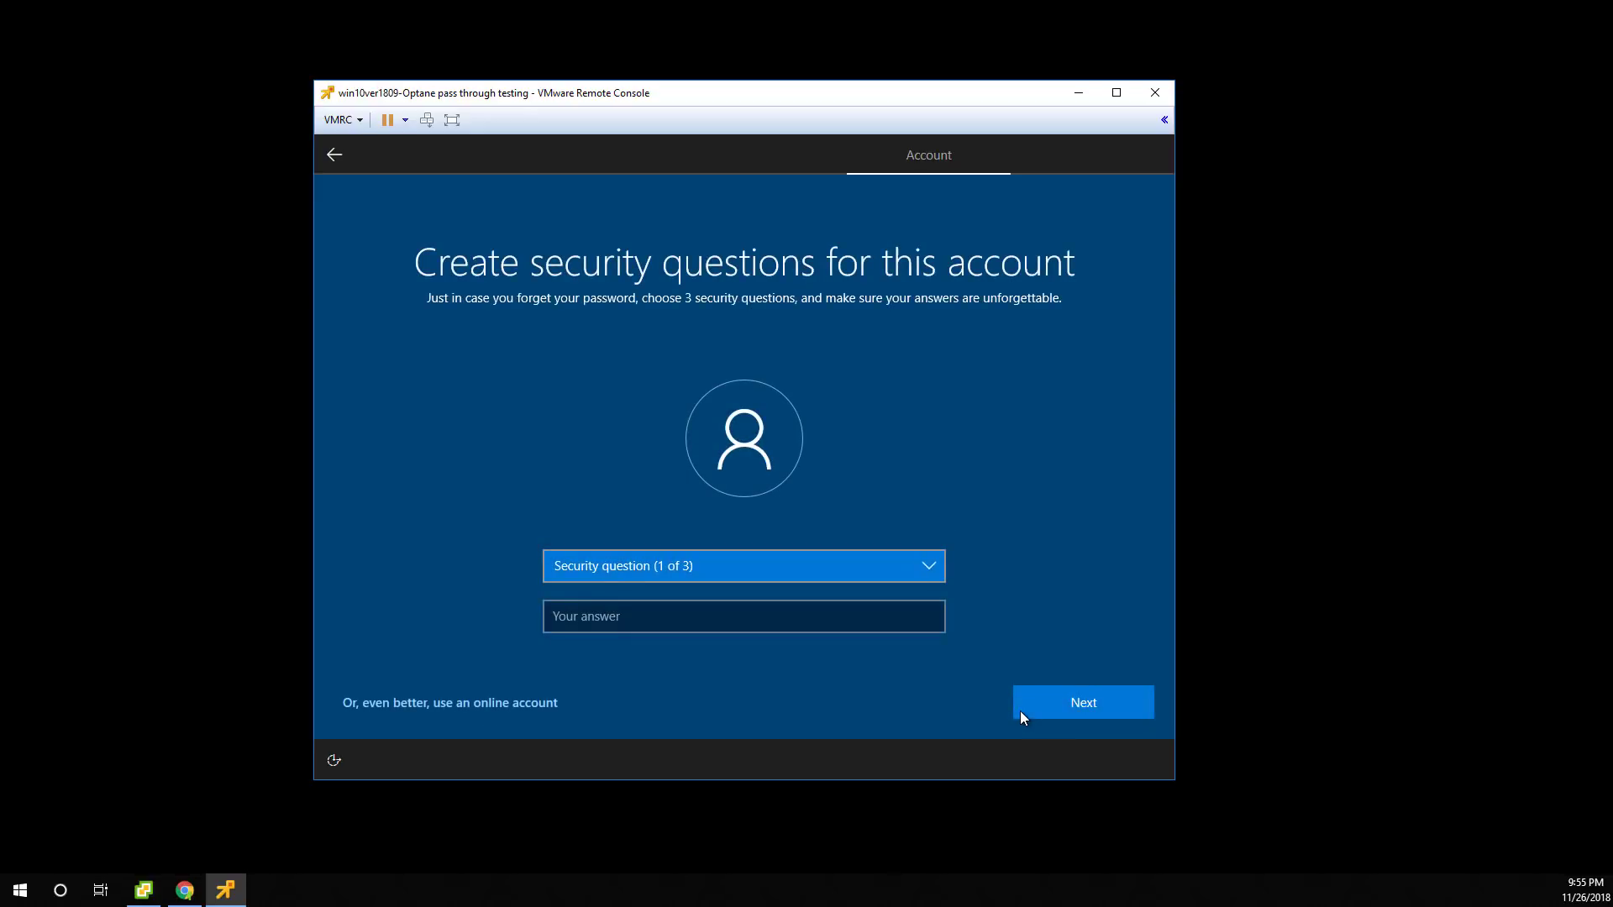
Set the first security question, the first pet's name, and enter its answer.
click(928, 565)
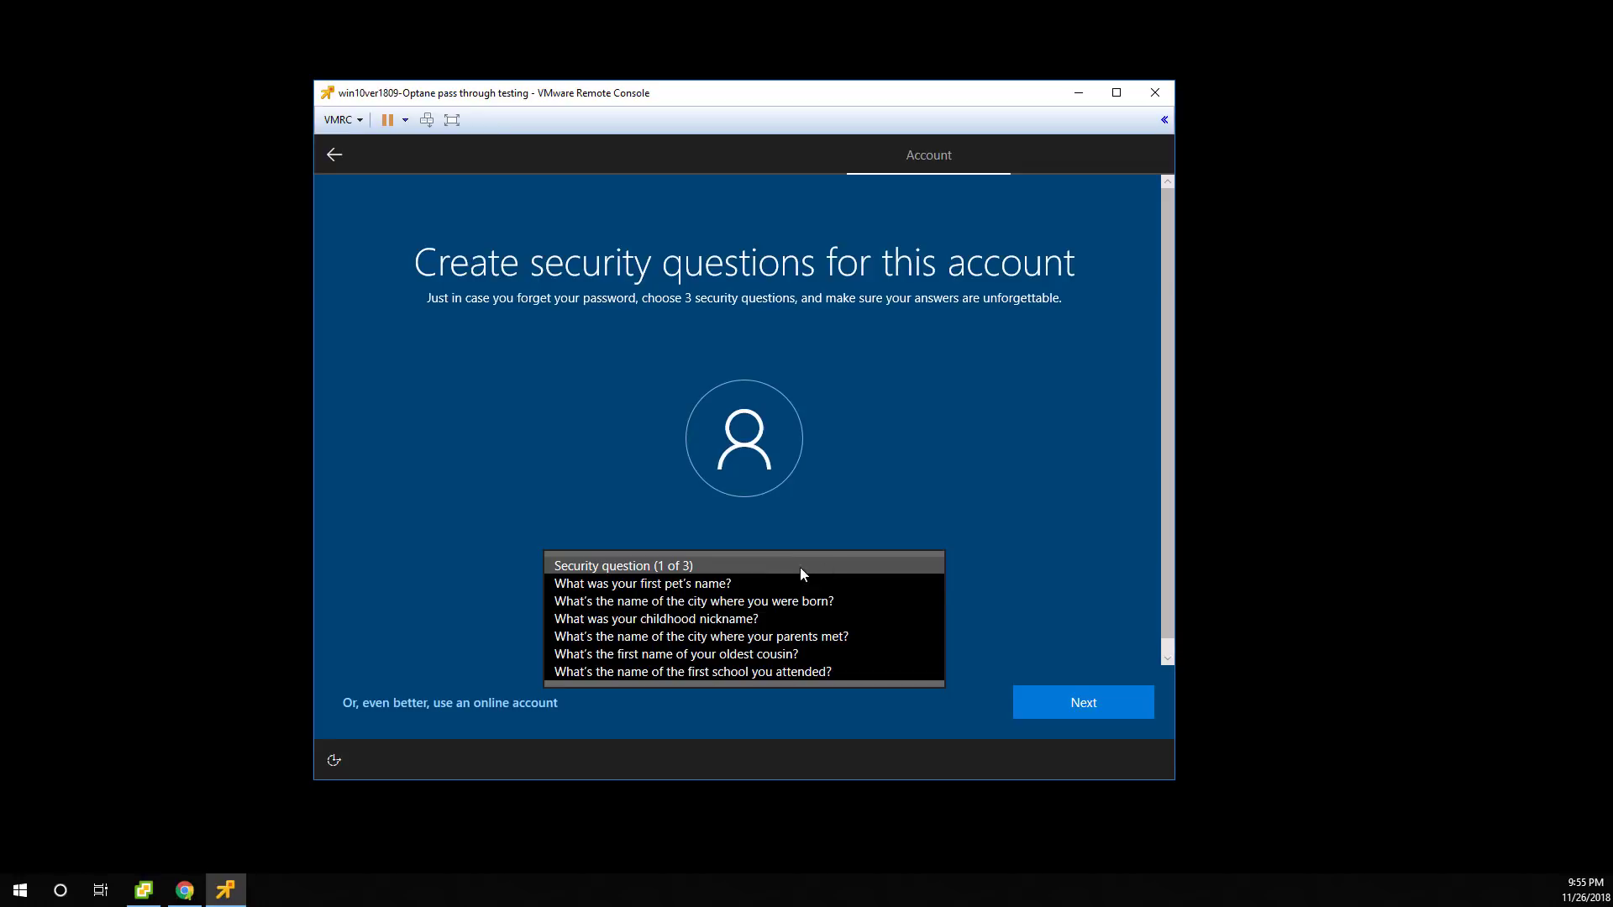
click(754, 578)
click(711, 622)
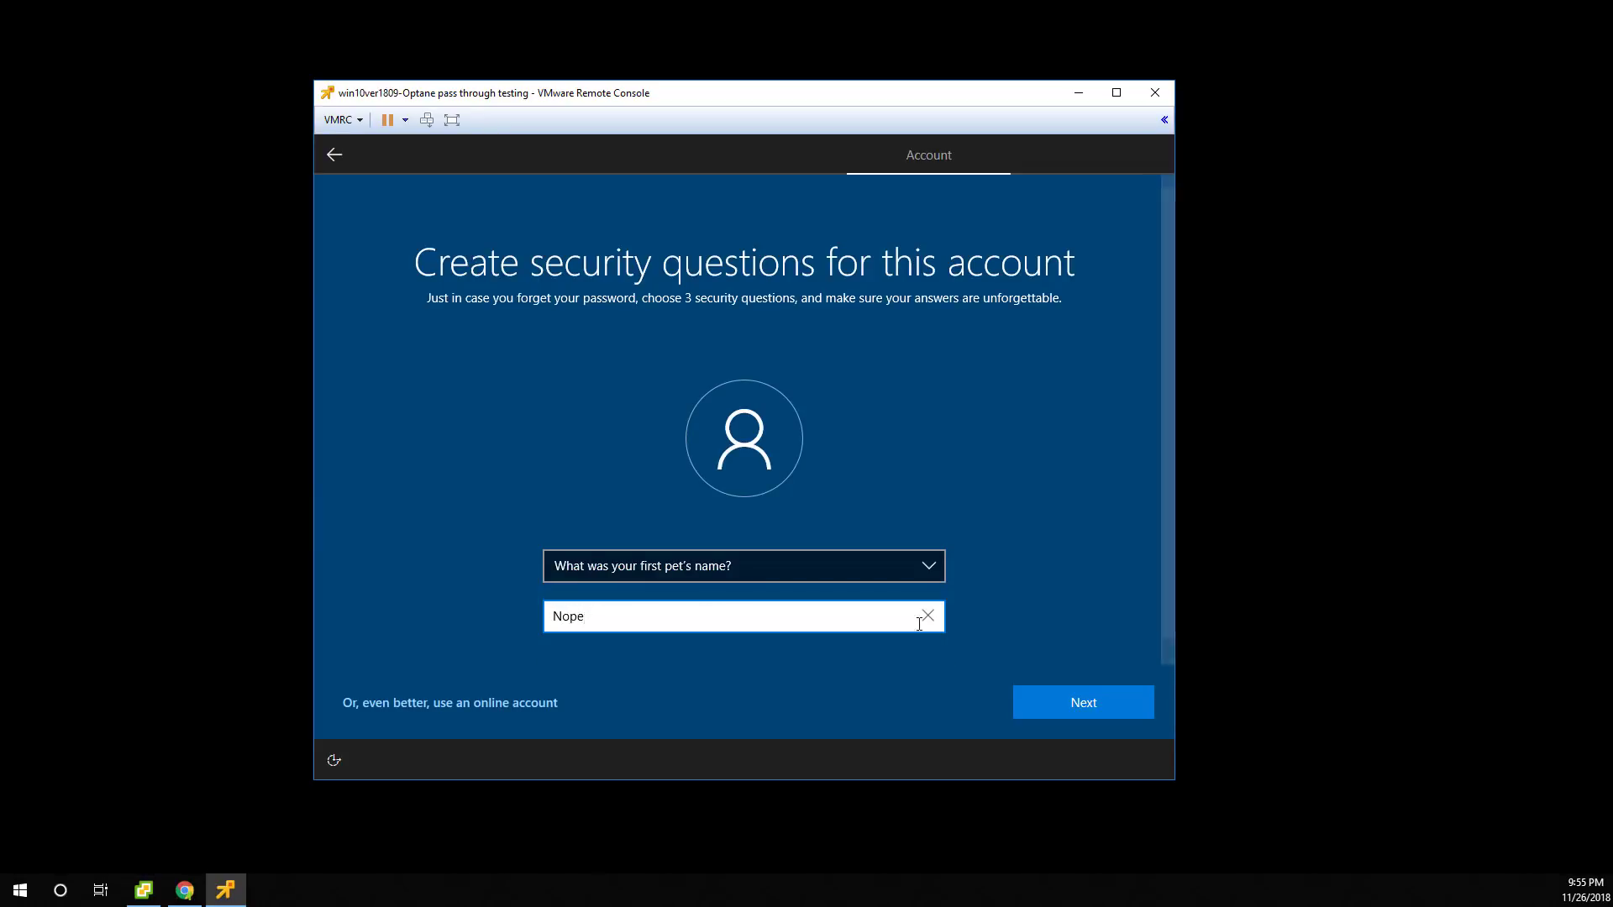
click(1120, 704)
Set the childhood nickname and oldest cousin security questions with their answers.
click(692, 565)
click(633, 598)
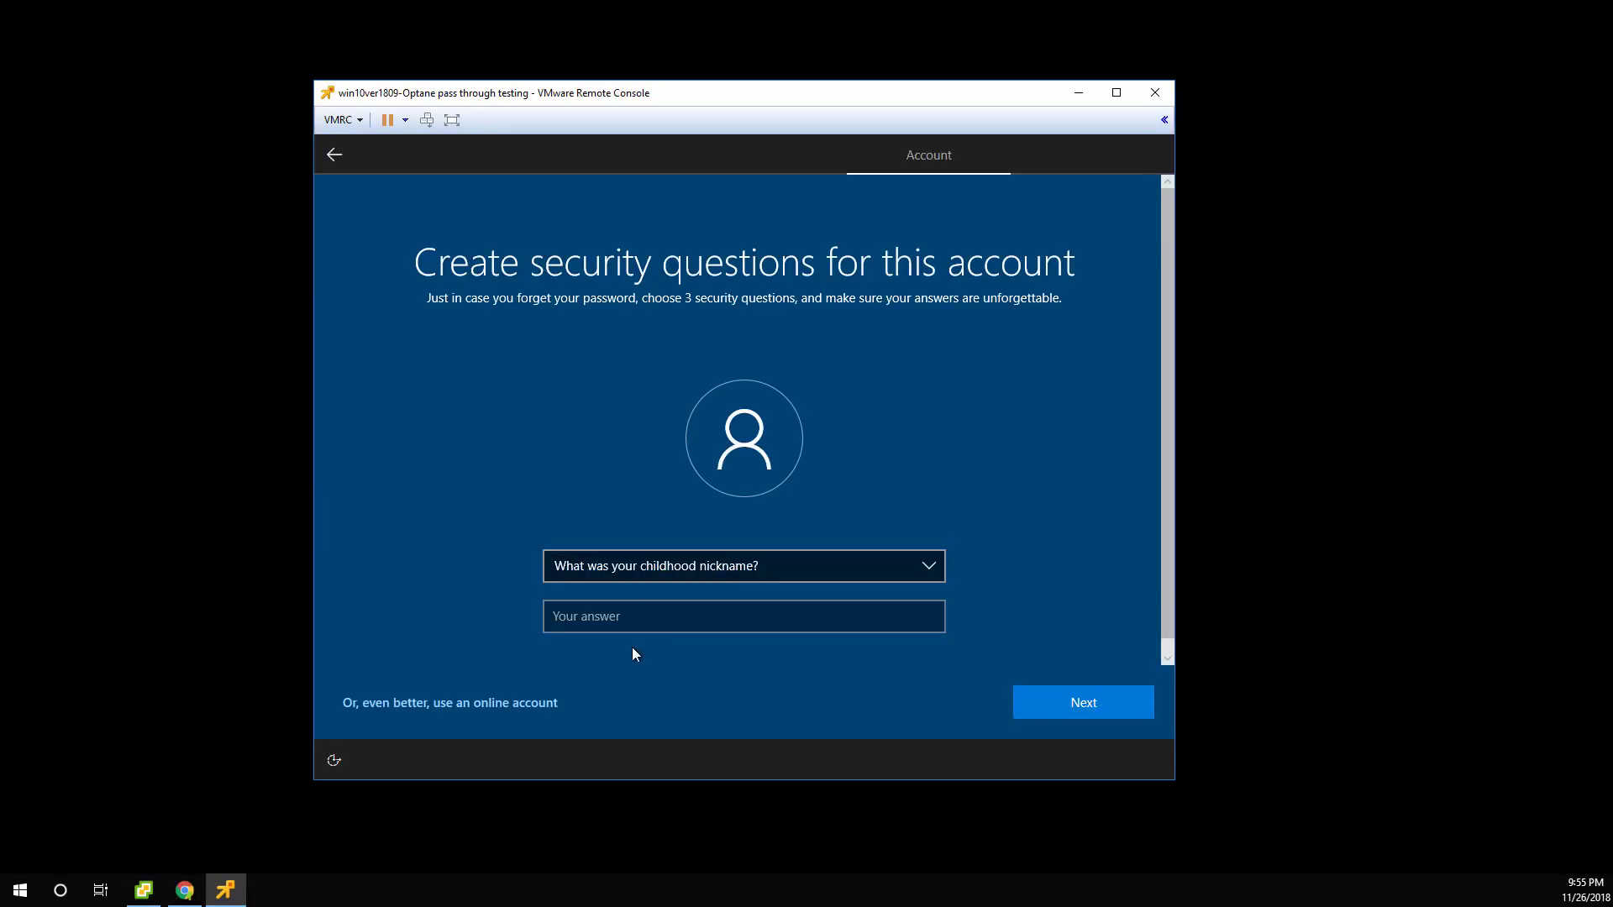
click(634, 620)
click(1092, 702)
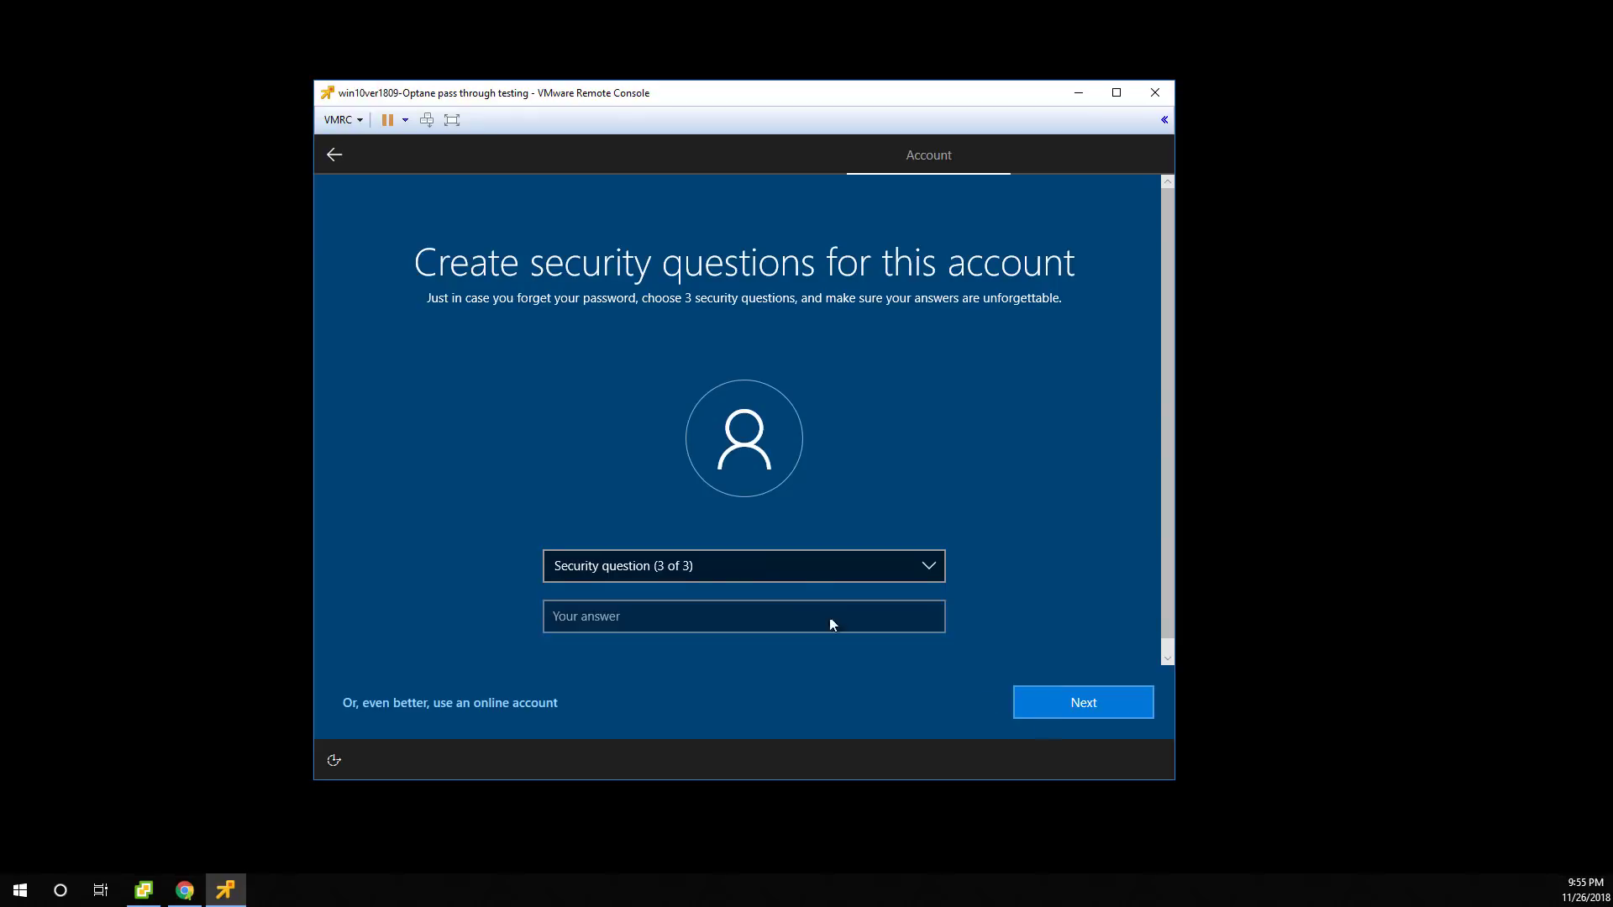
click(712, 575)
click(638, 618)
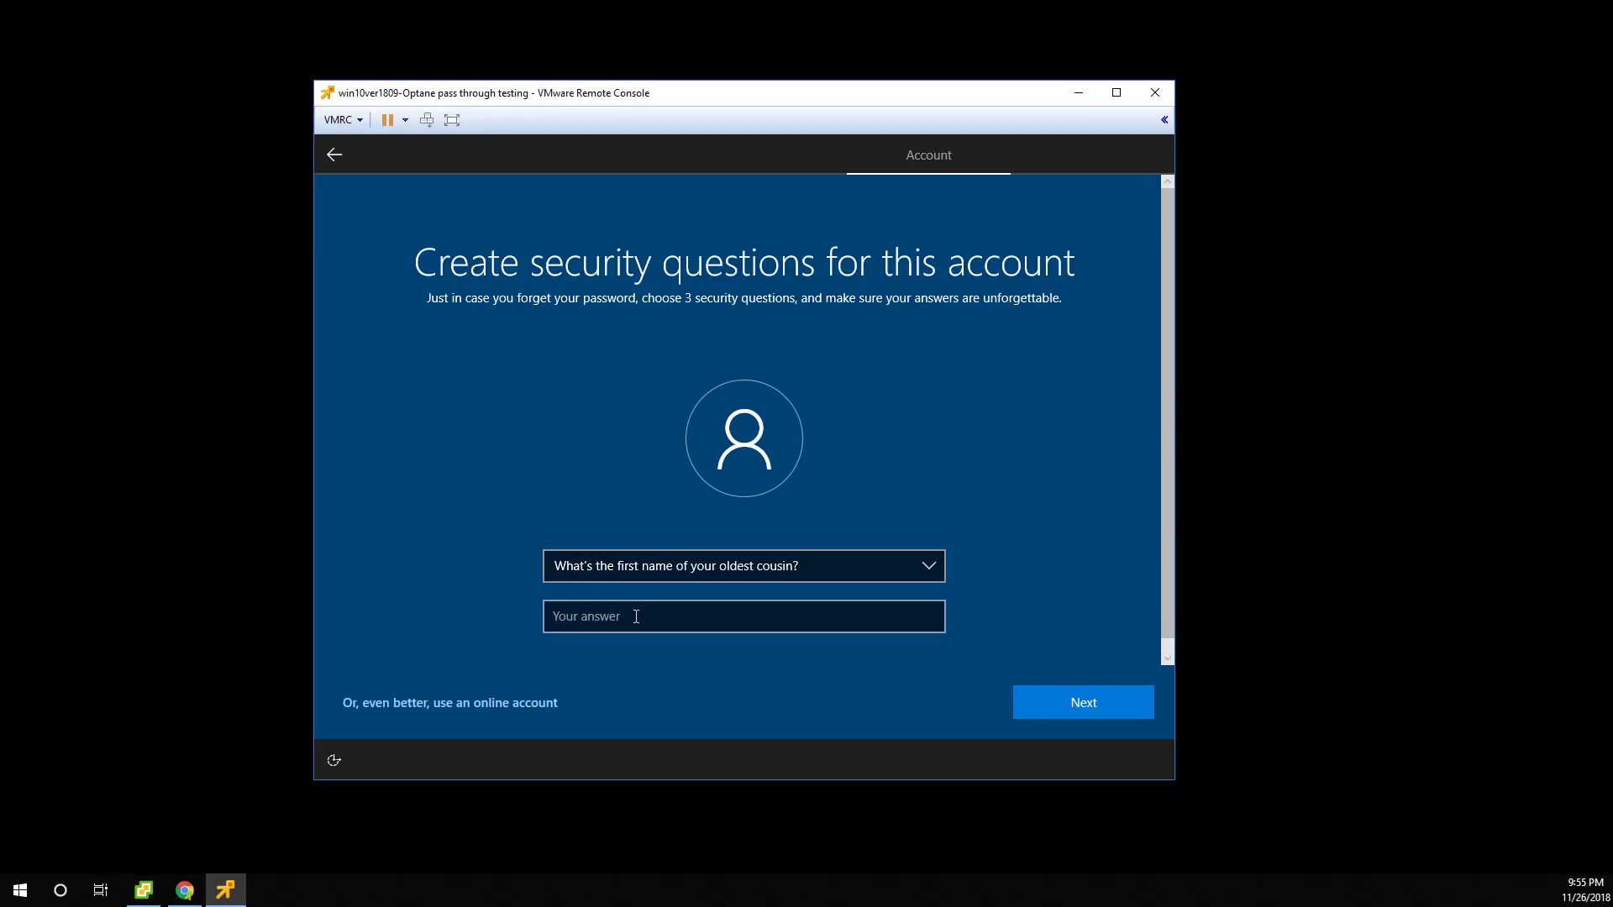
click(636, 616)
click(1096, 702)
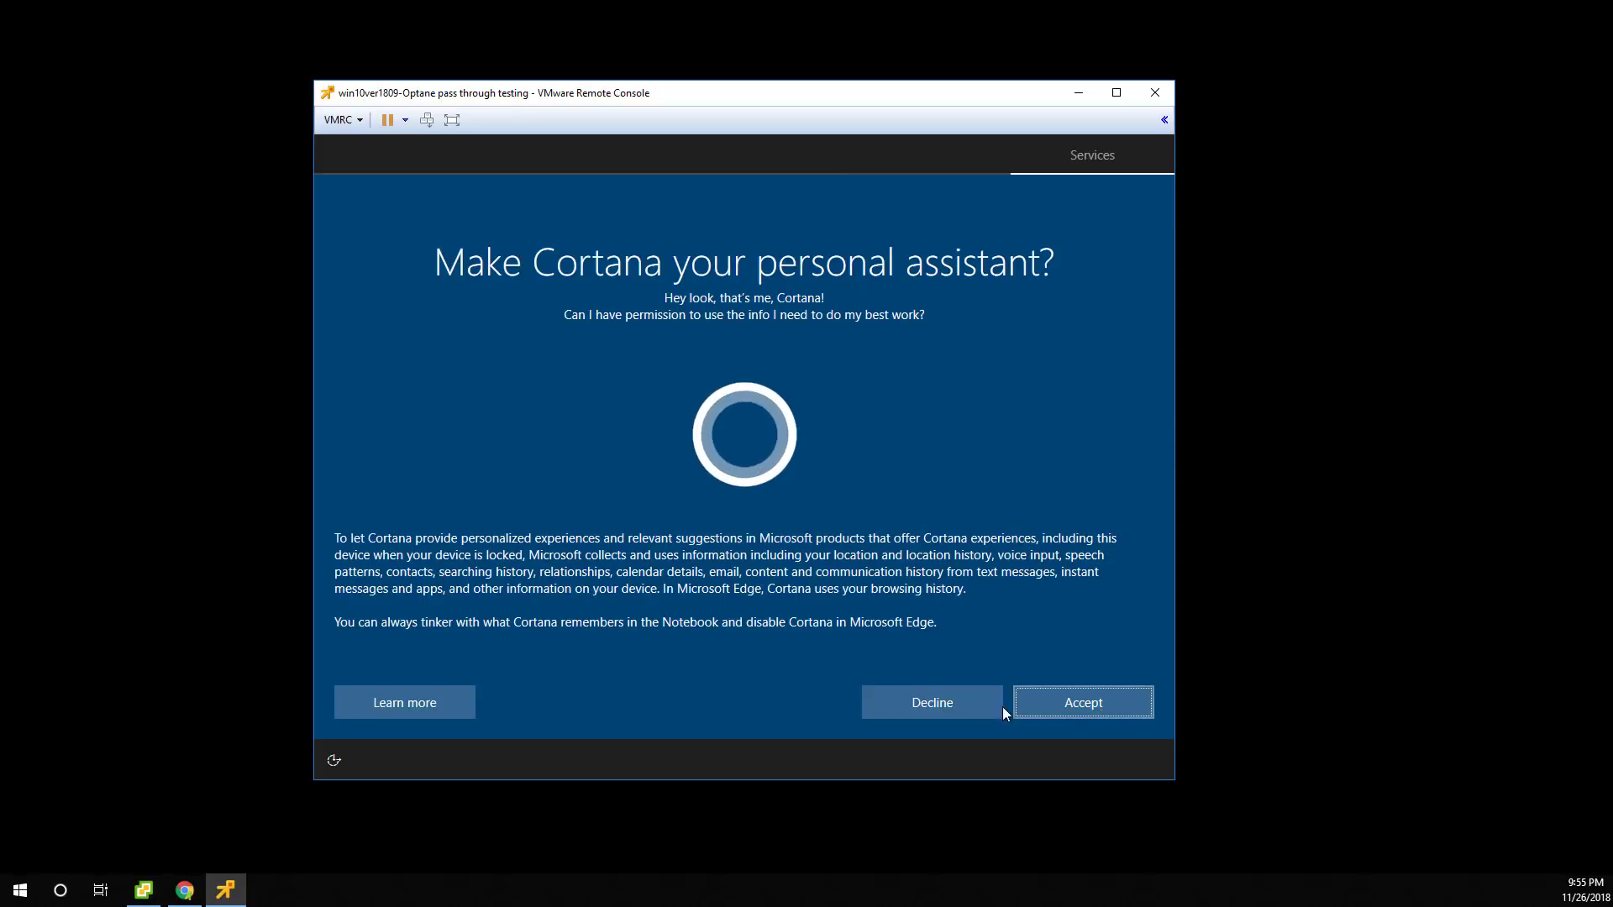
Decline Cortana and activity history, and accept the default privacy settings.
click(974, 712)
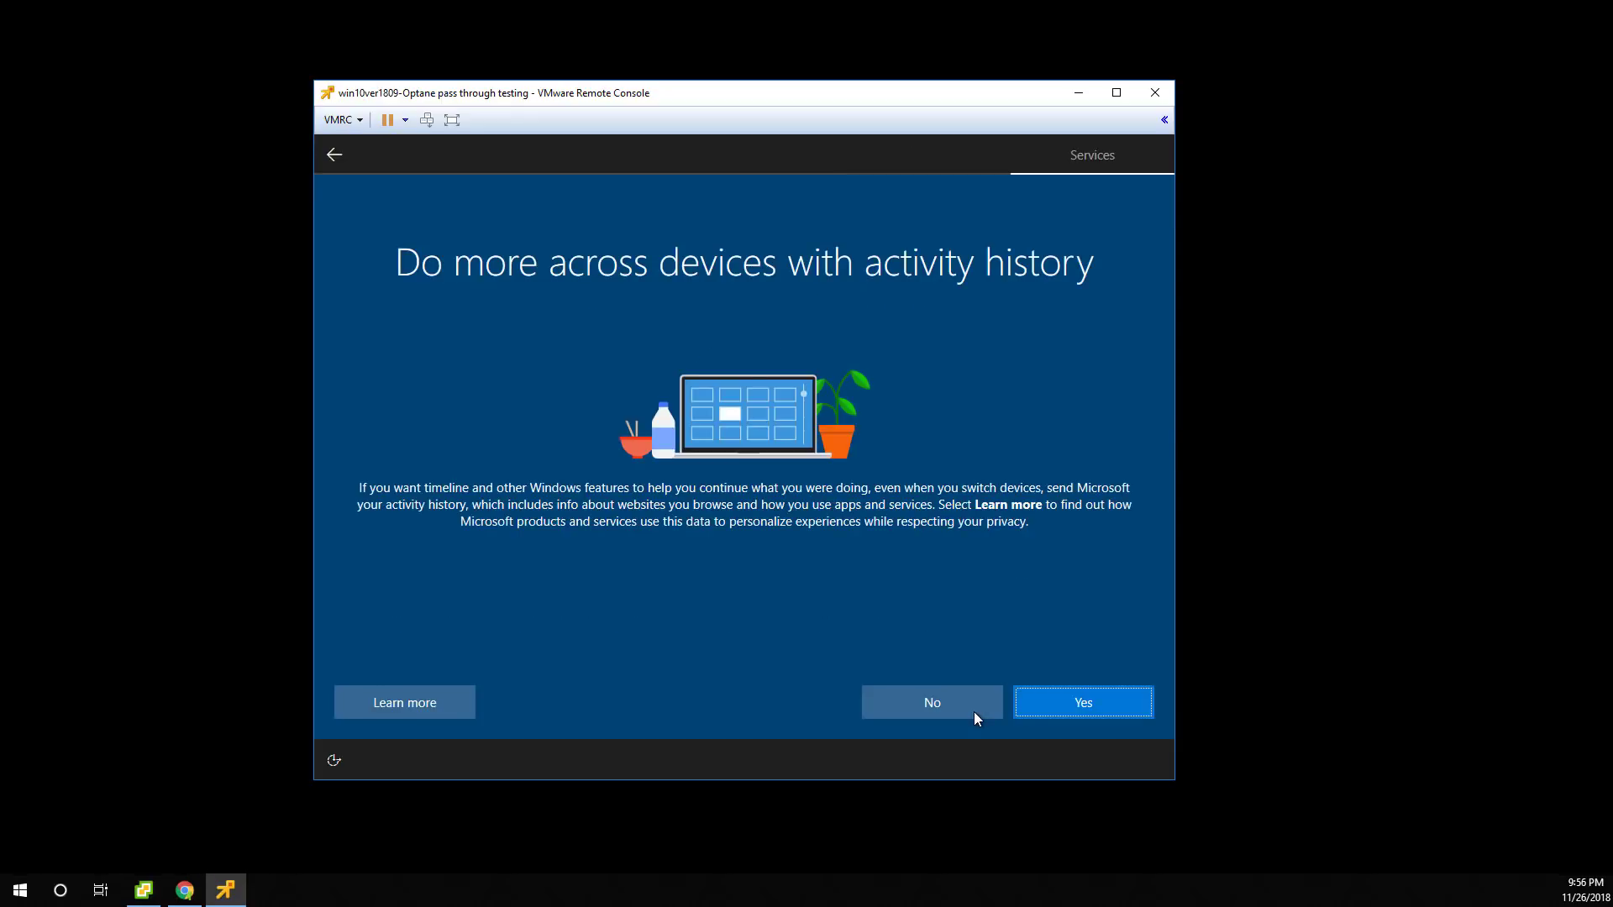
click(975, 712)
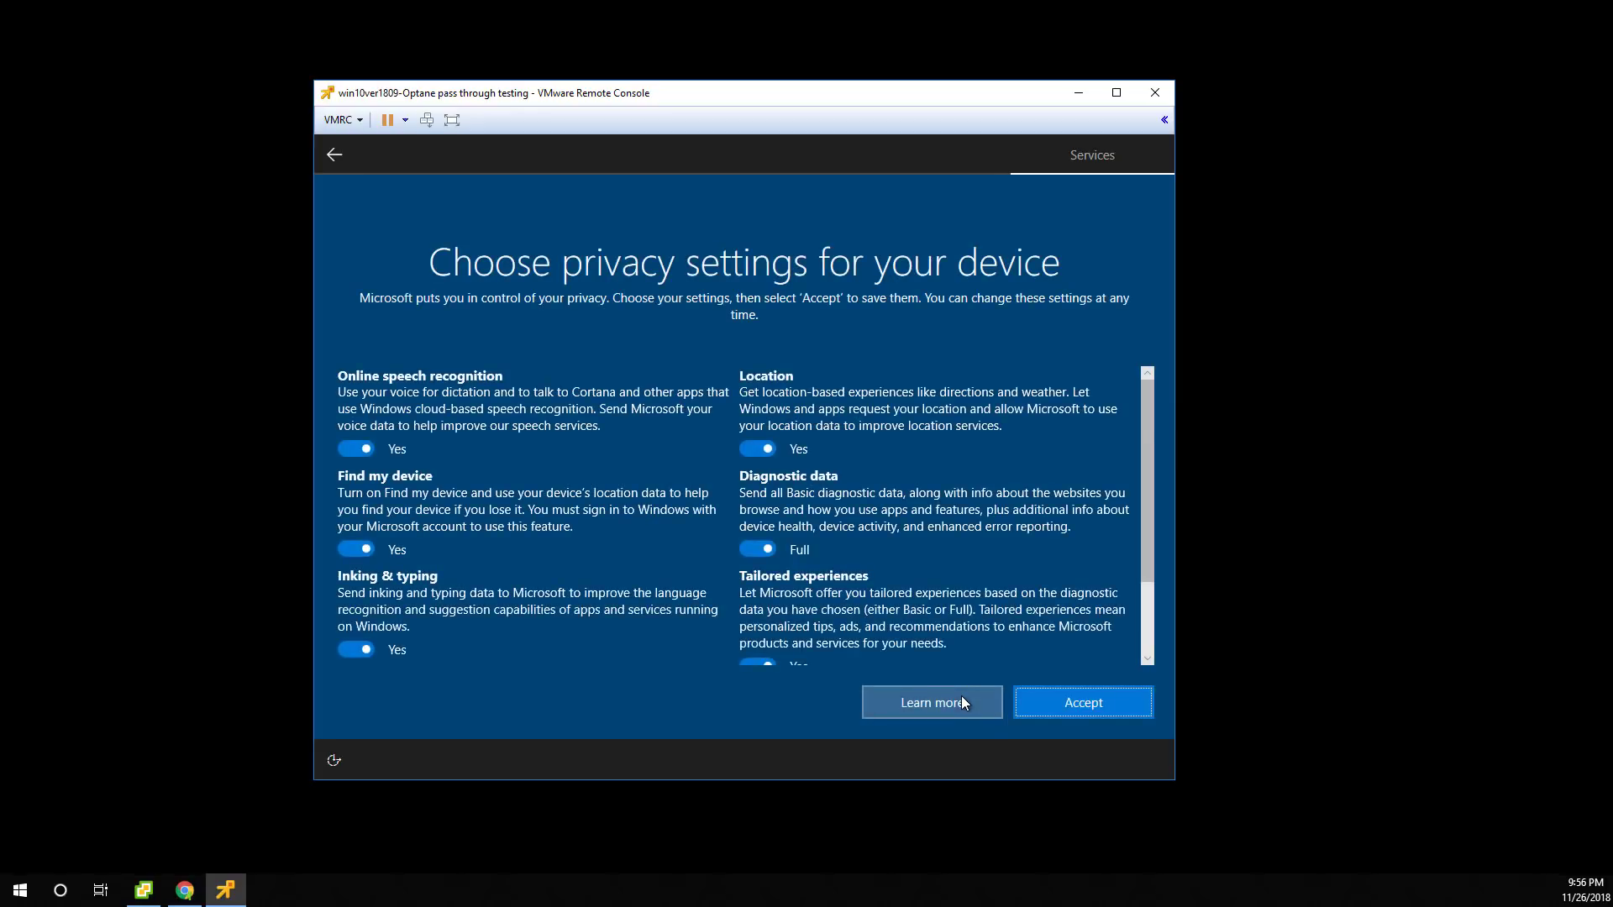
click(1113, 701)
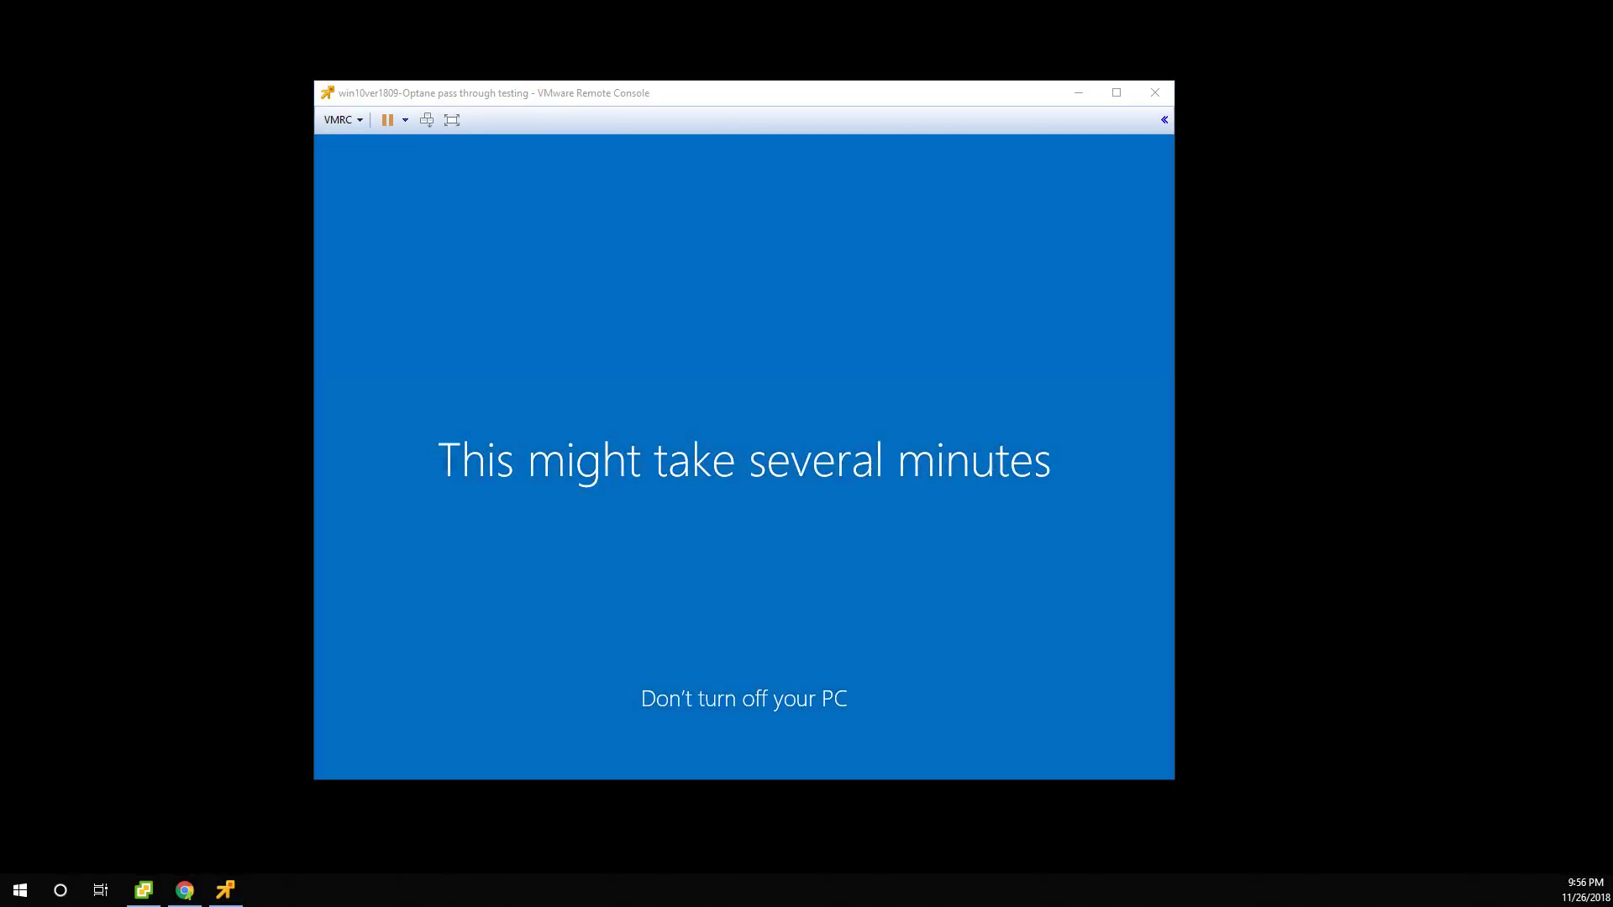
Arrange the console at upper left with the esxtop KB article beside it.
drag(1008, 92, 709, 67)
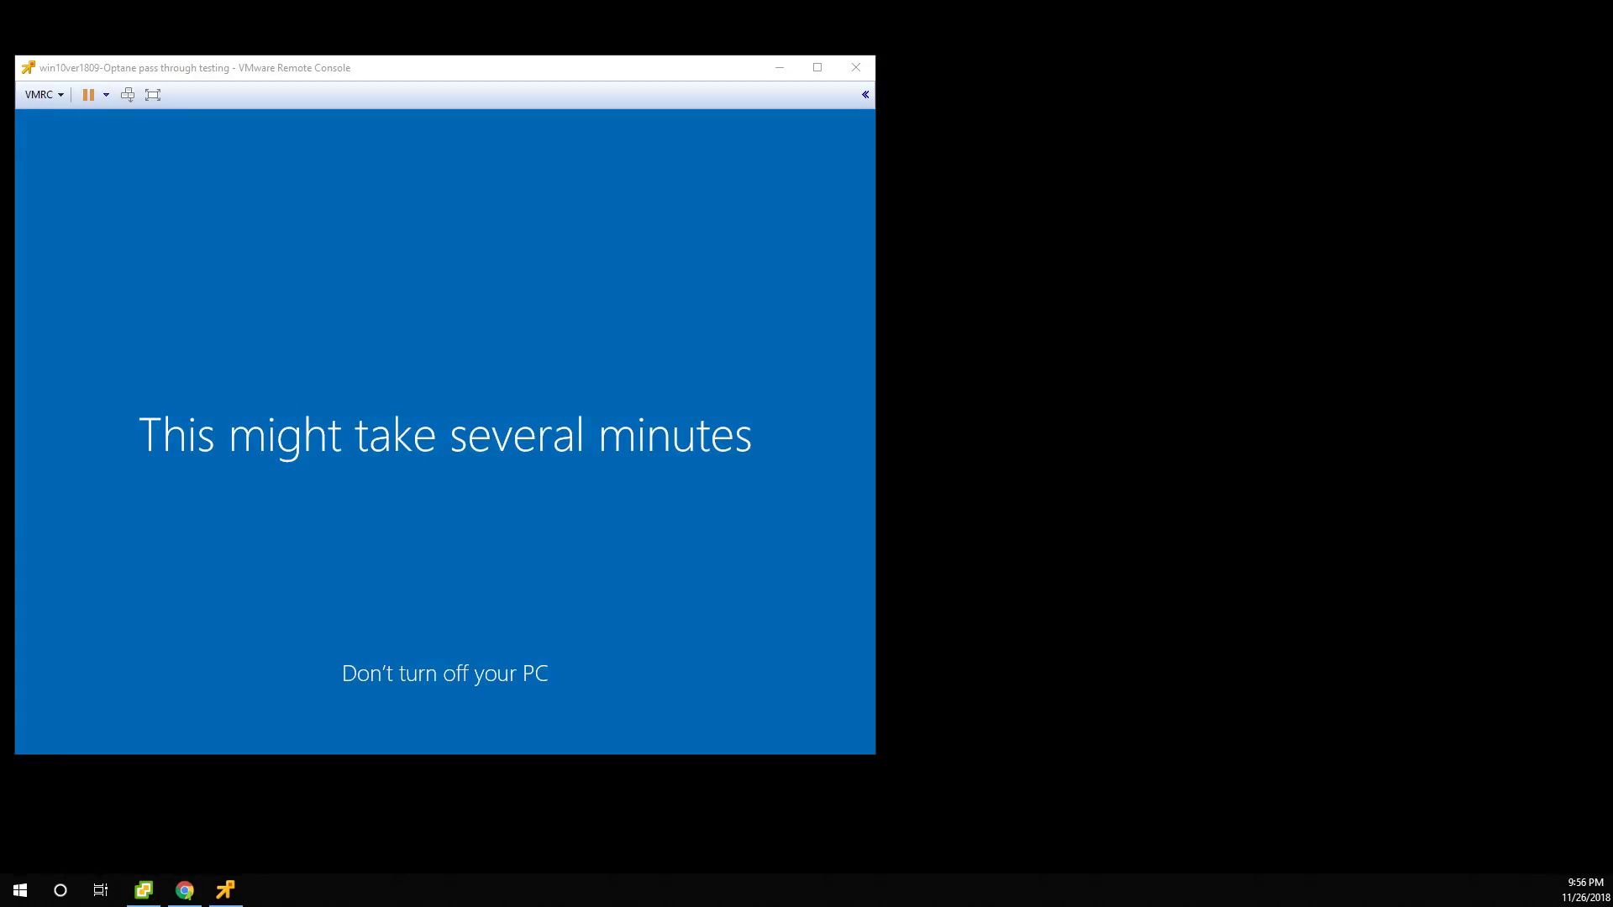
drag(1611, 50, 1611, 1)
click(1594, 10)
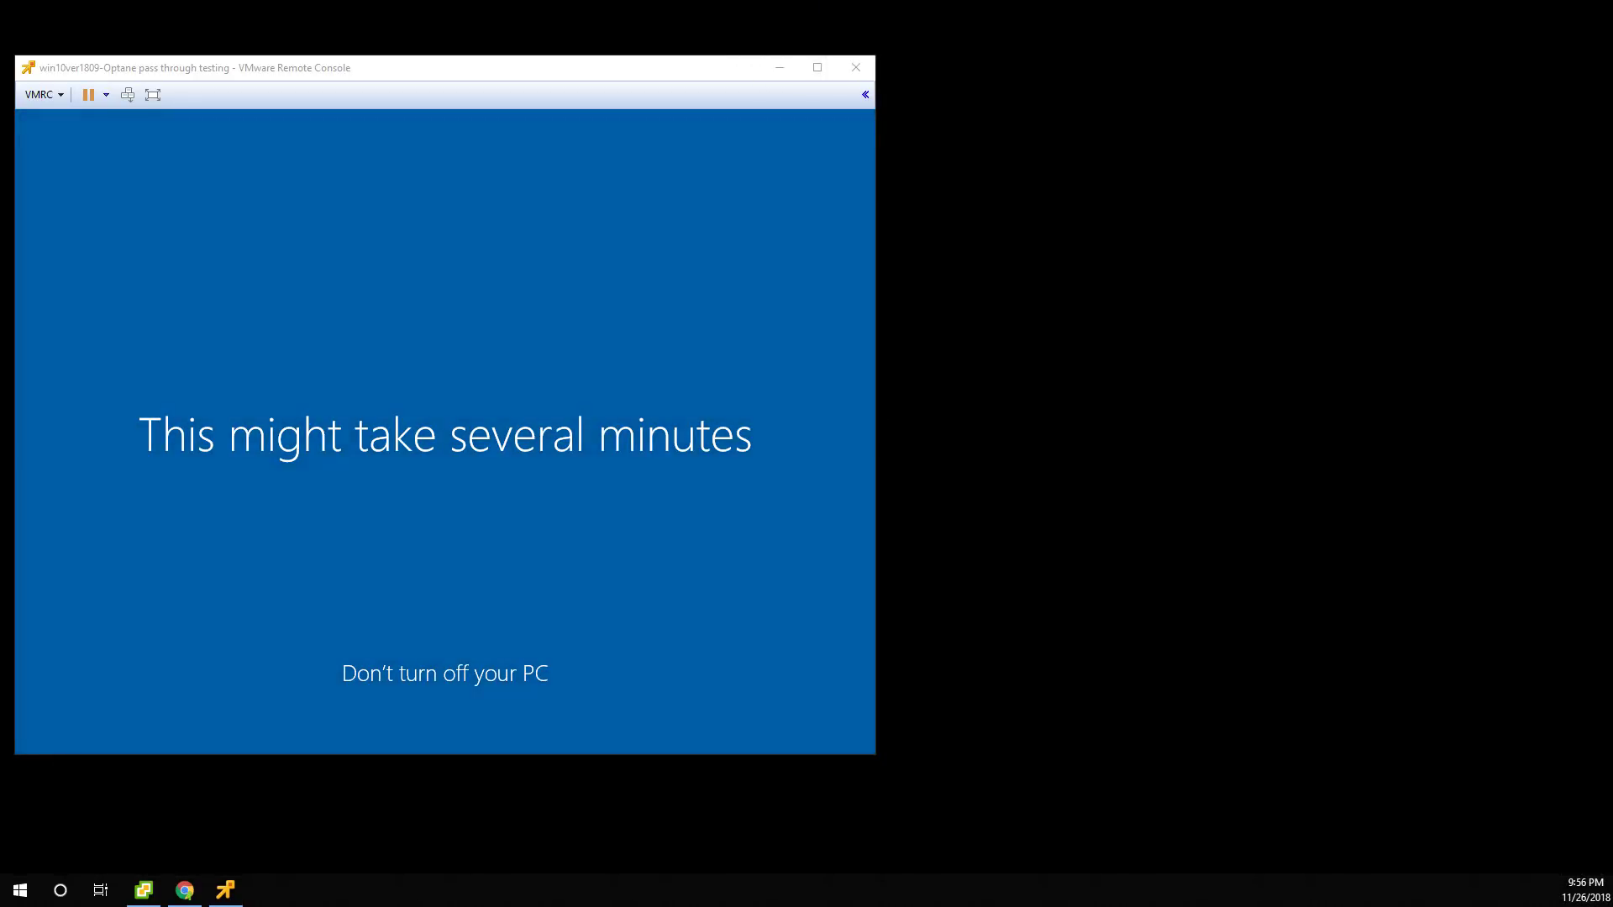
drag(1612, 252, 1612, 42)
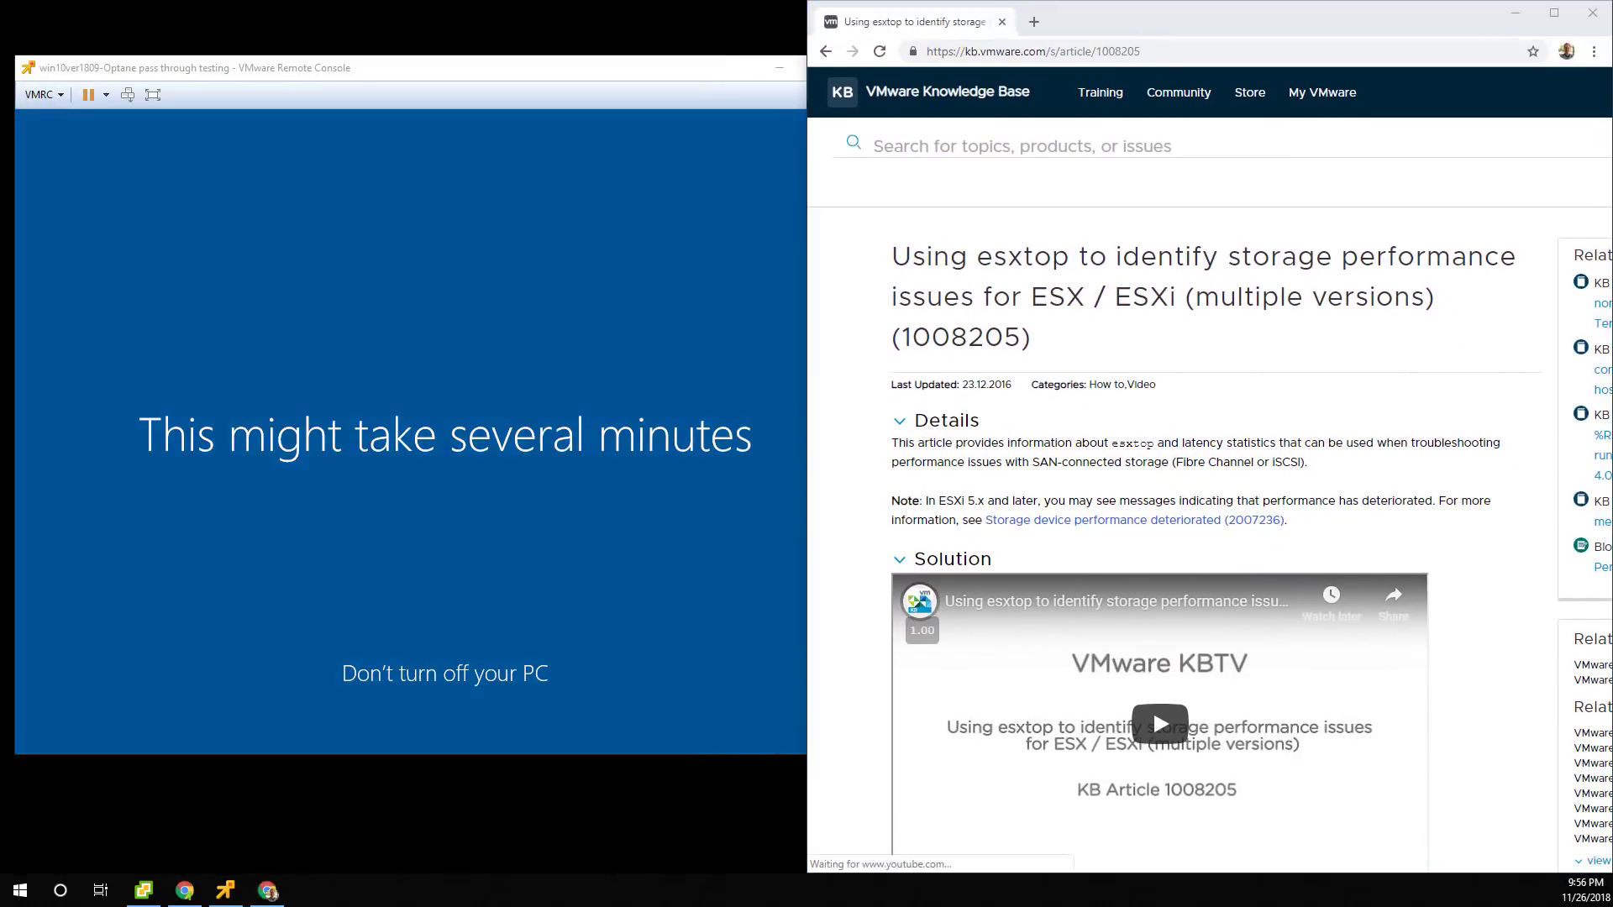
Snap PuTTY to the left half and restart esxtop.
scroll(1209, 471, down, 7)
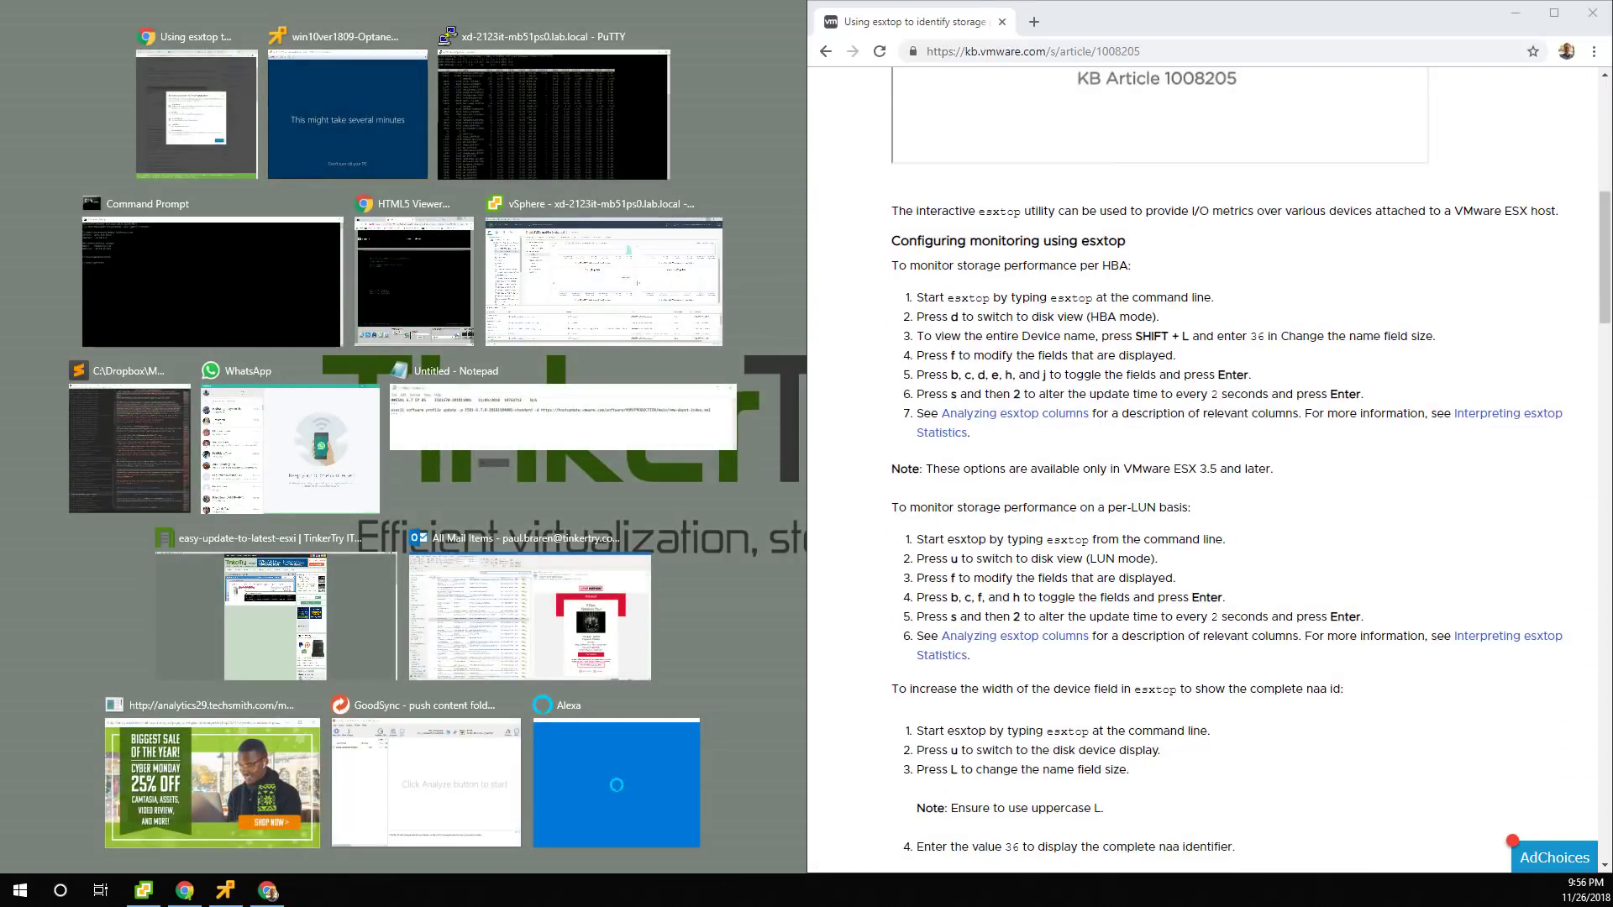
click(462, 118)
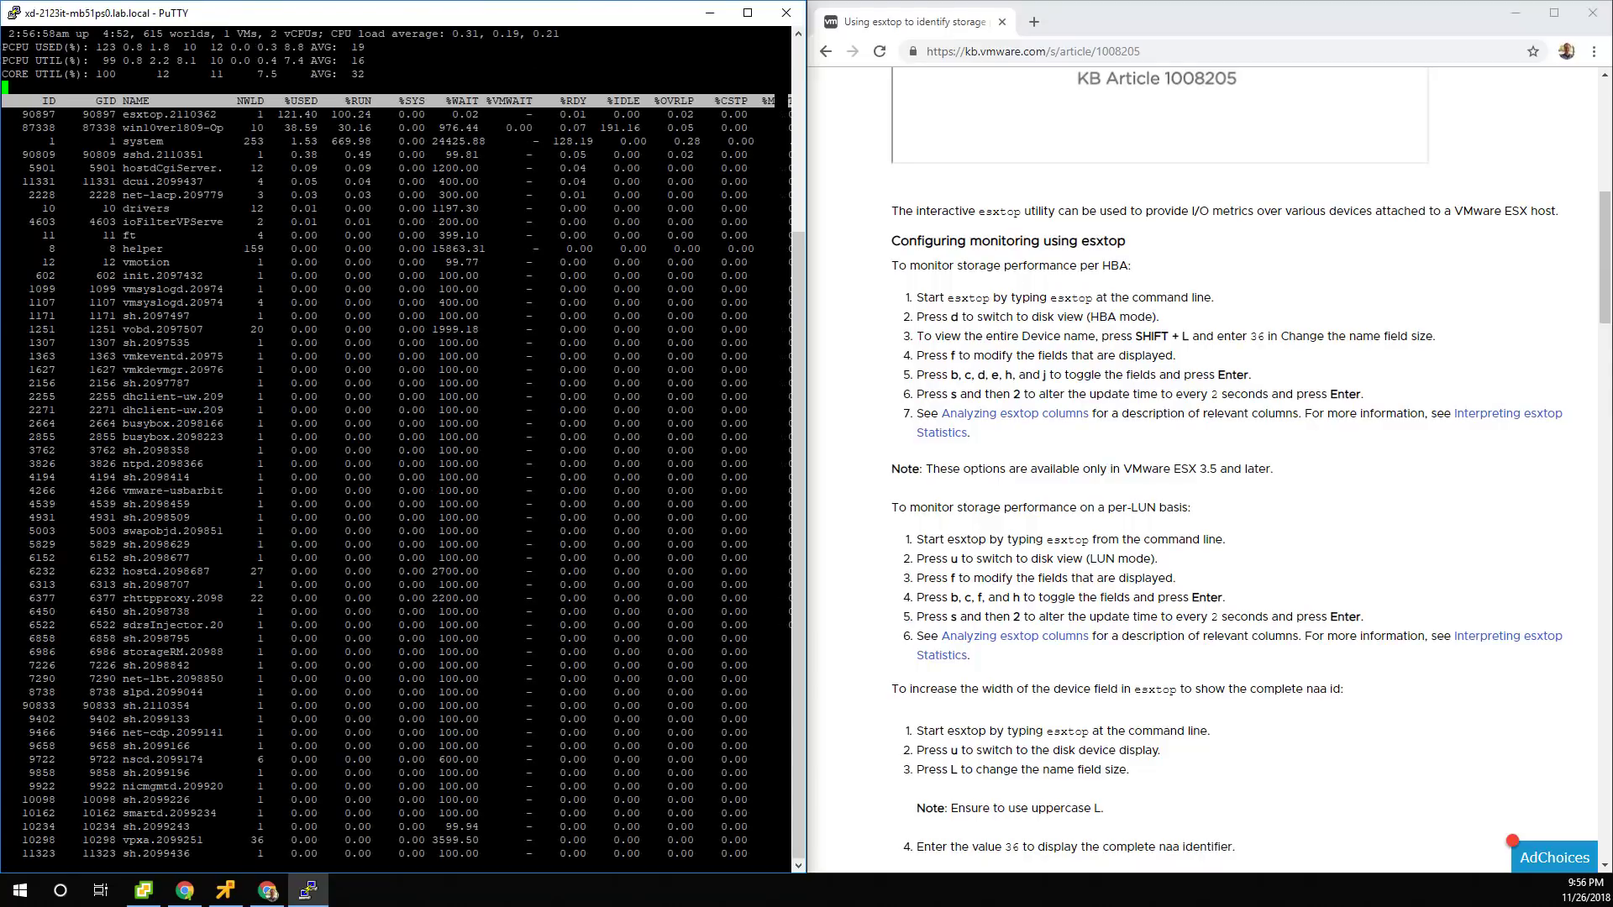
key(q)
key(Up)
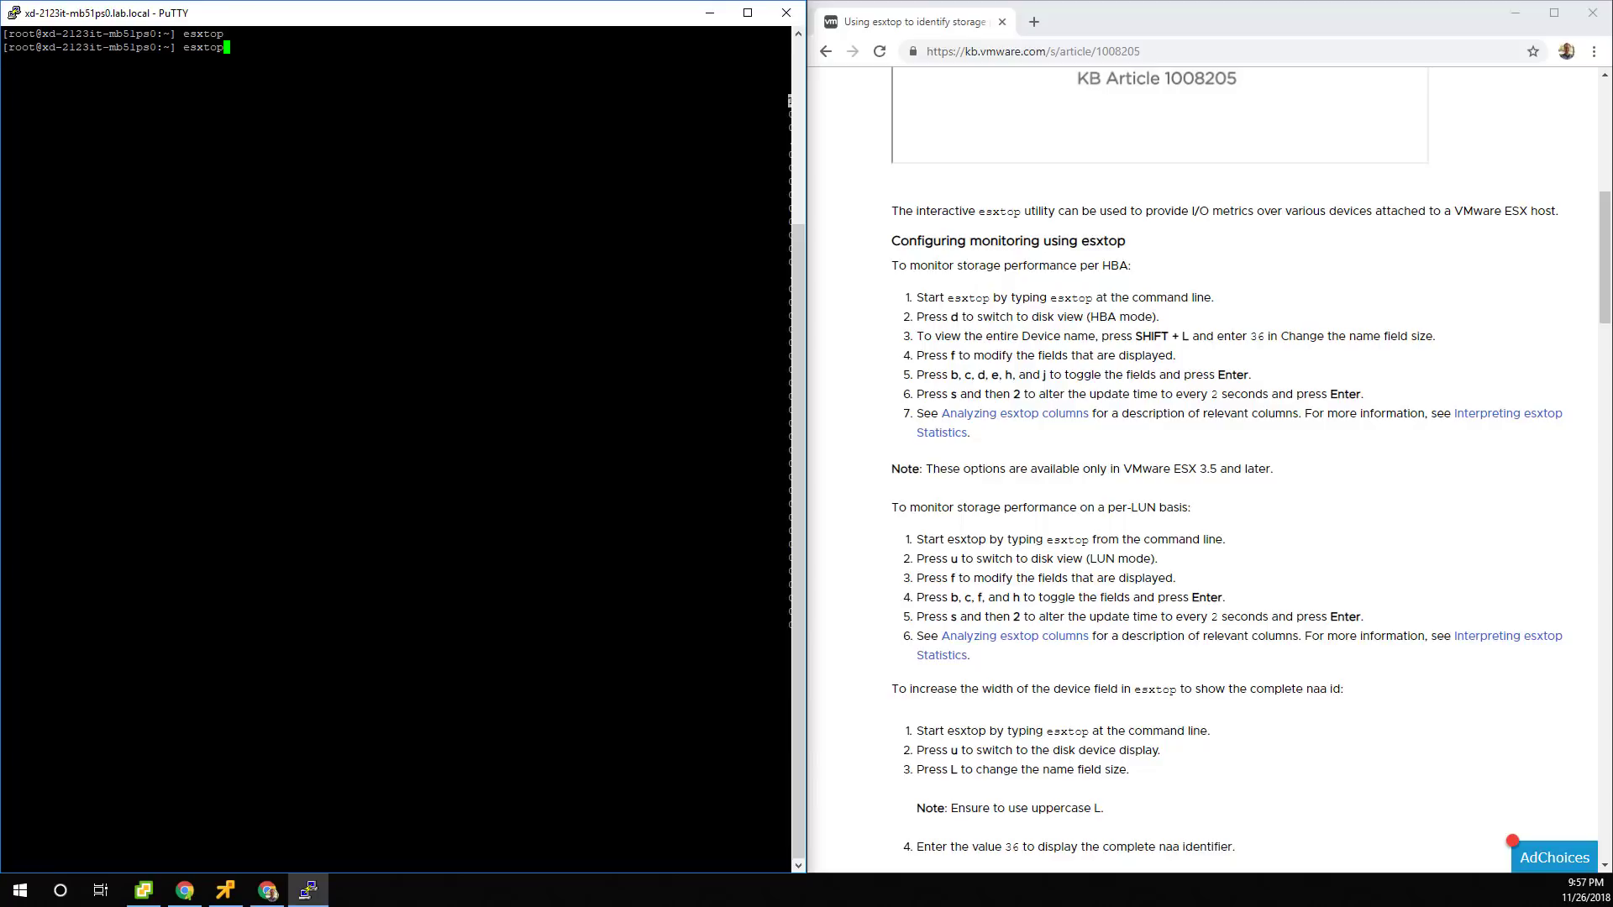
key(Return)
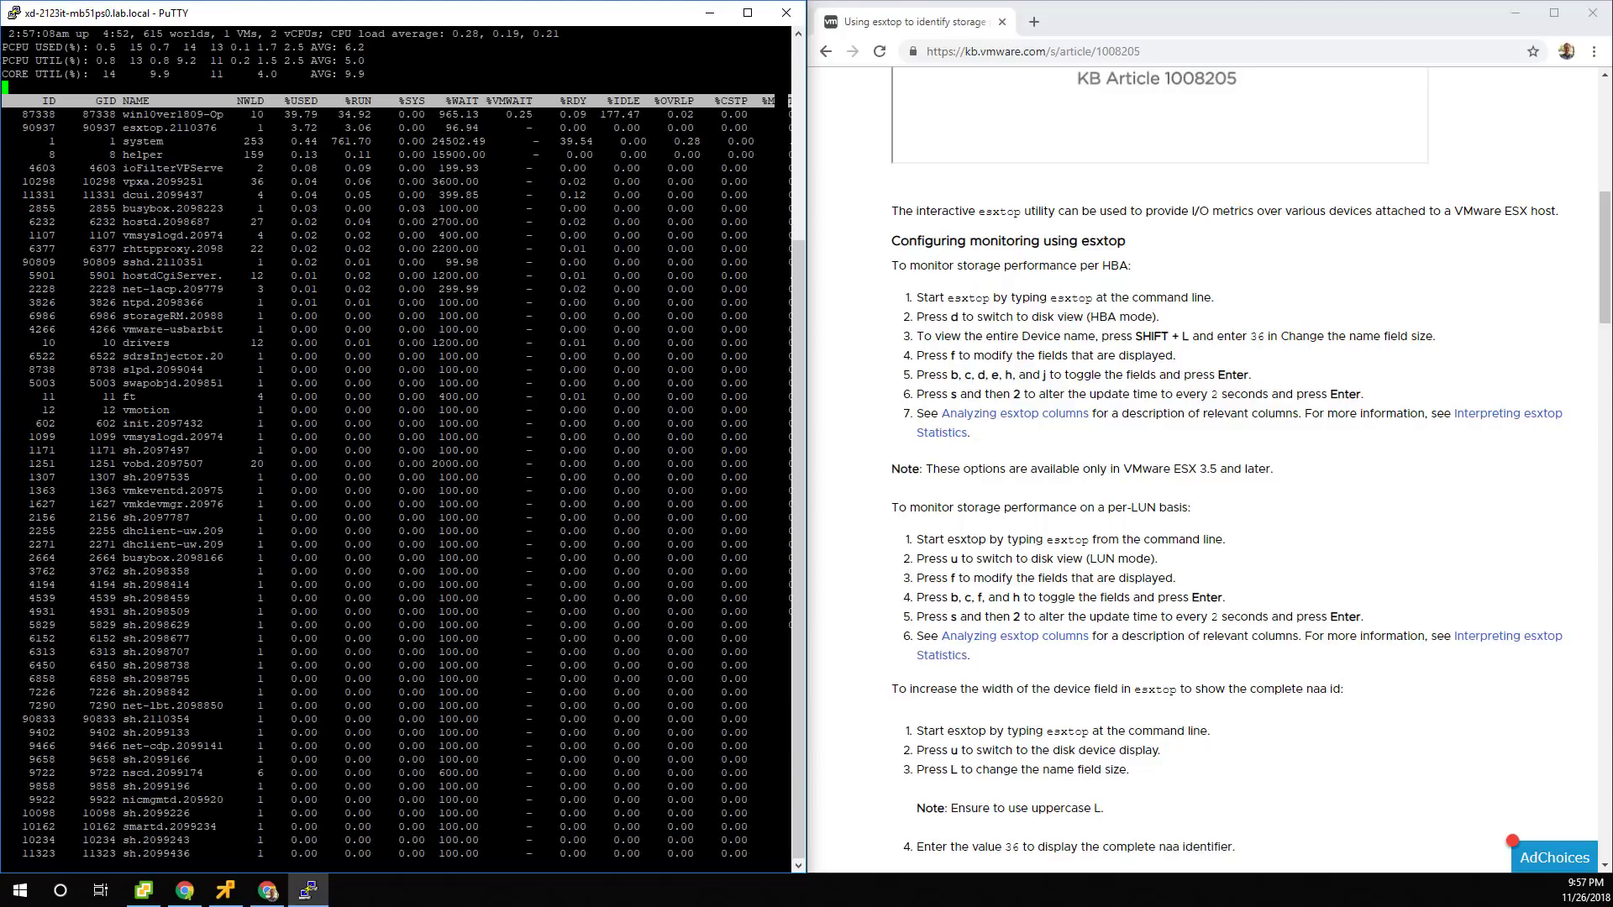
Show esxtop's disk adapter view with a 36-wide name field and latency columns.
key(d)
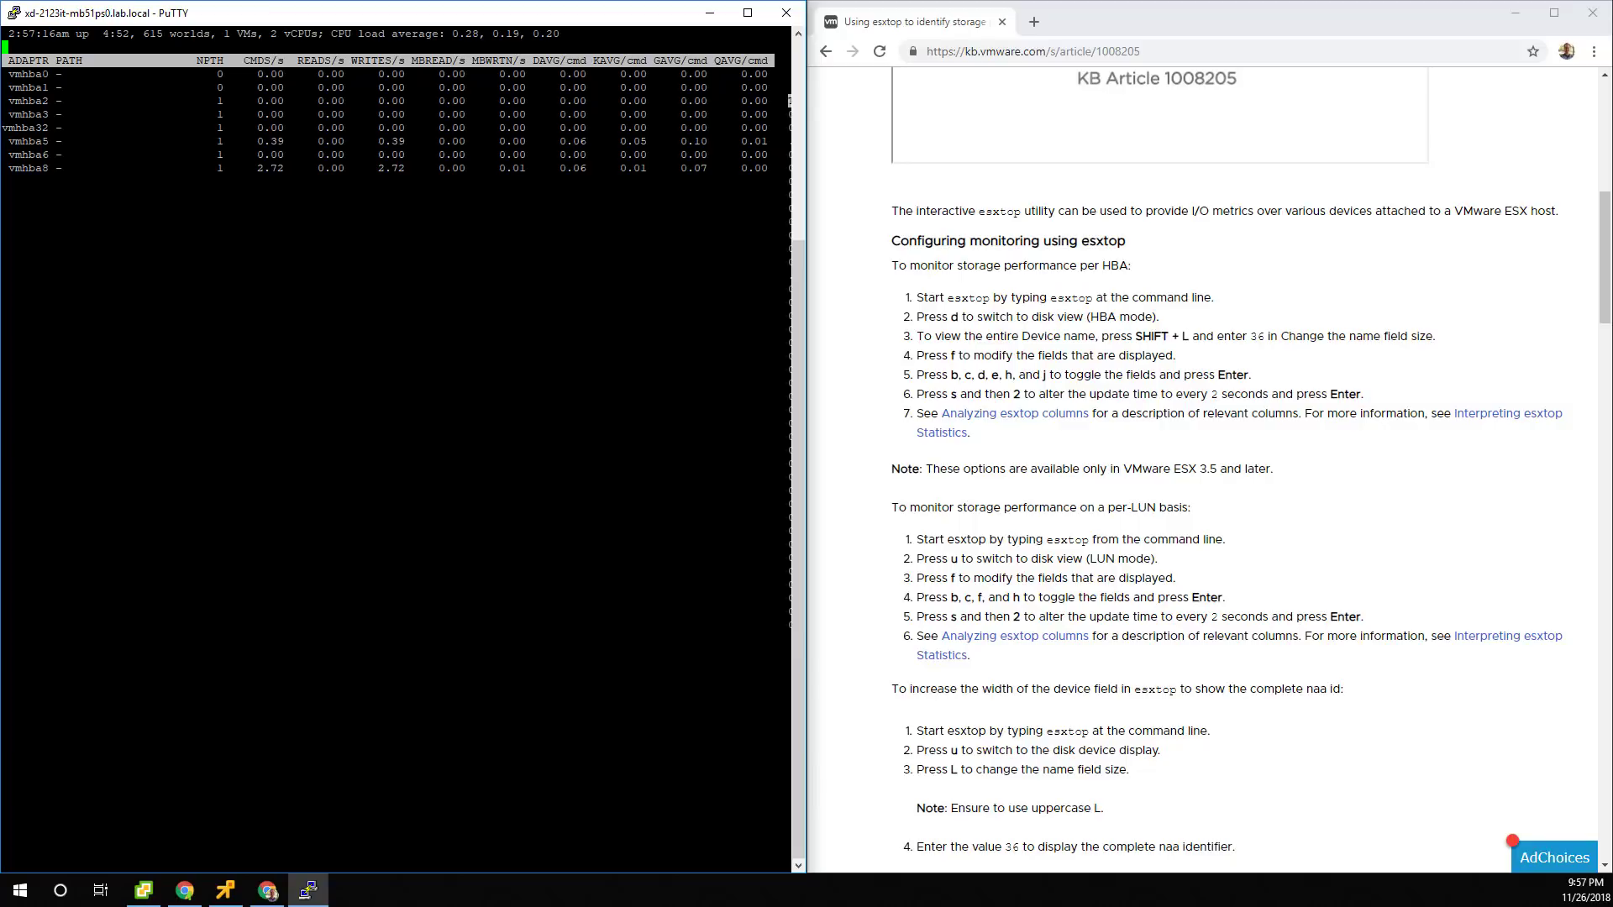
key(shift+l)
text(36)
key(Return)
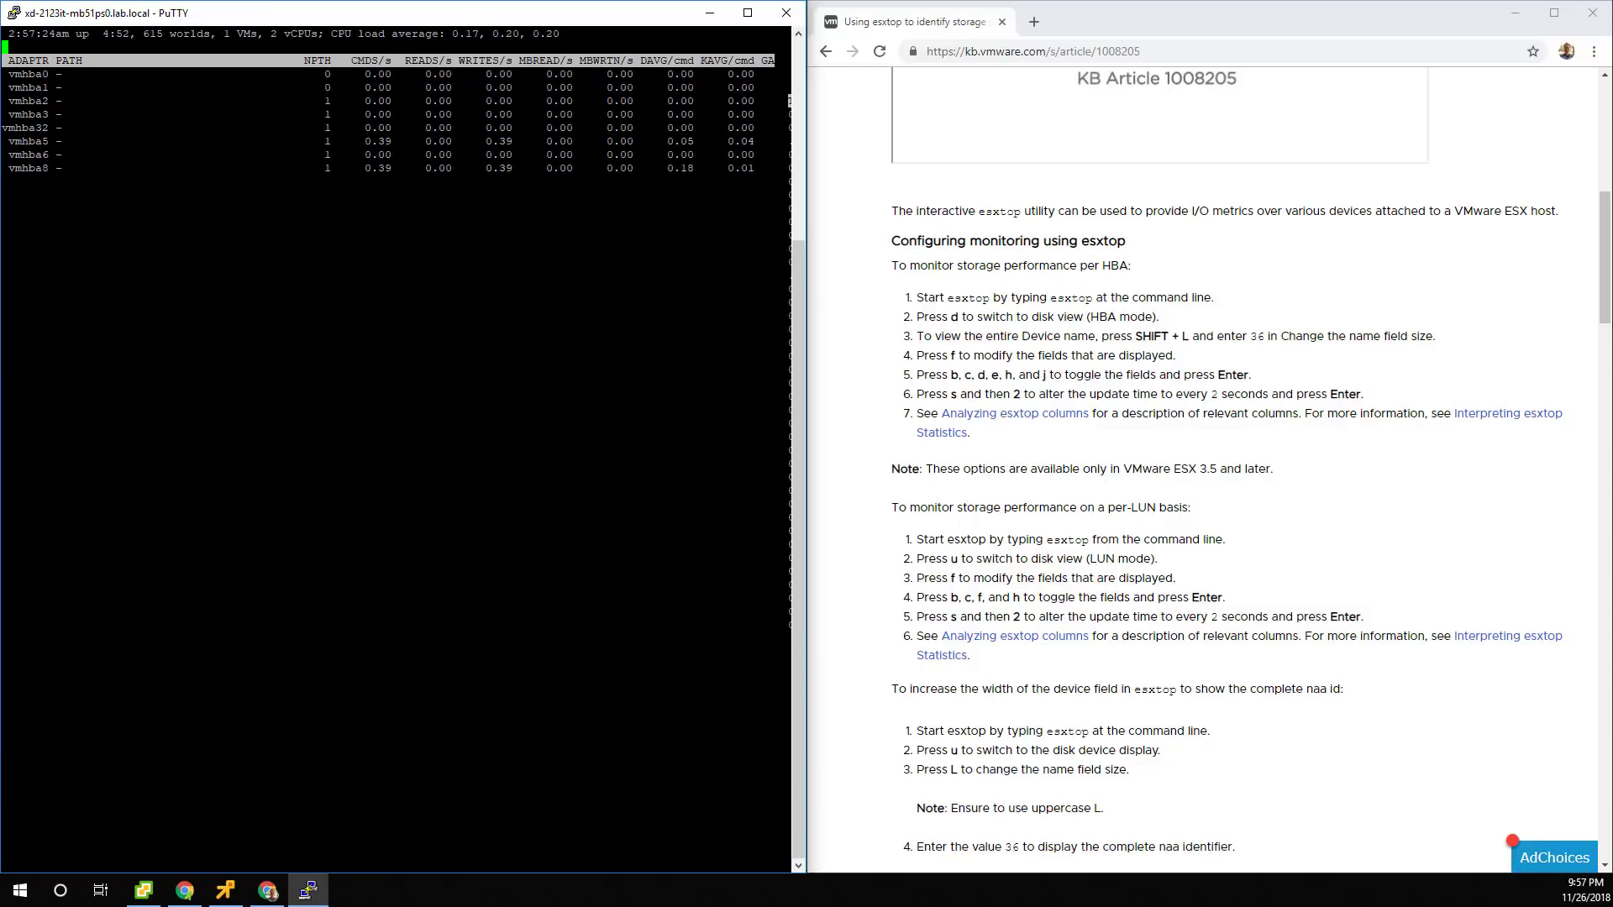
key(f)
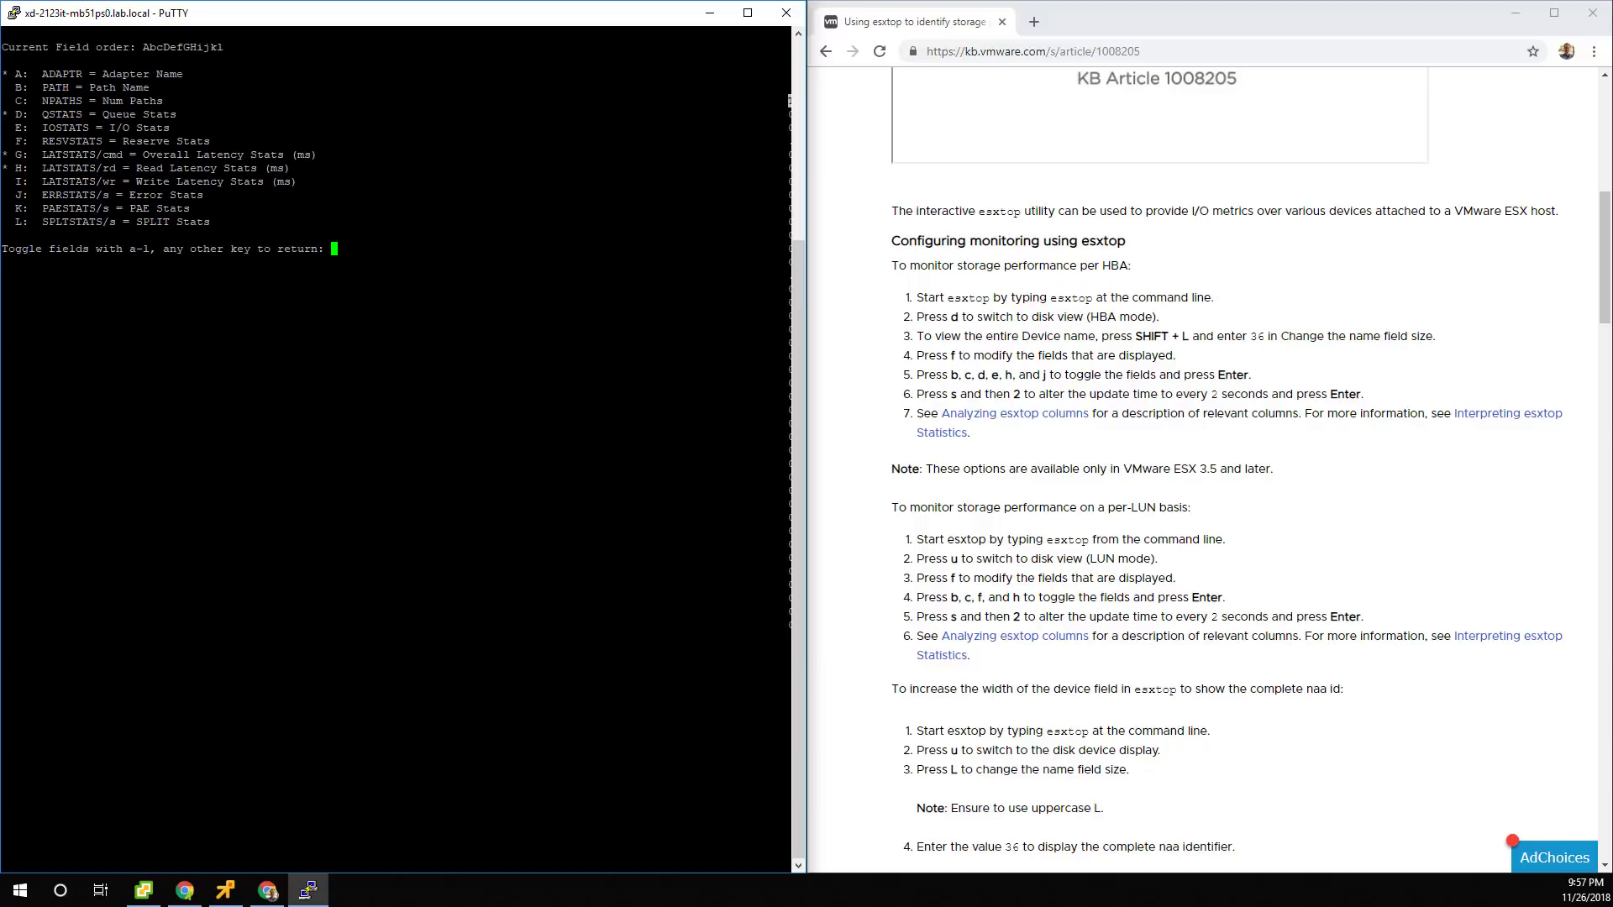
key(Return)
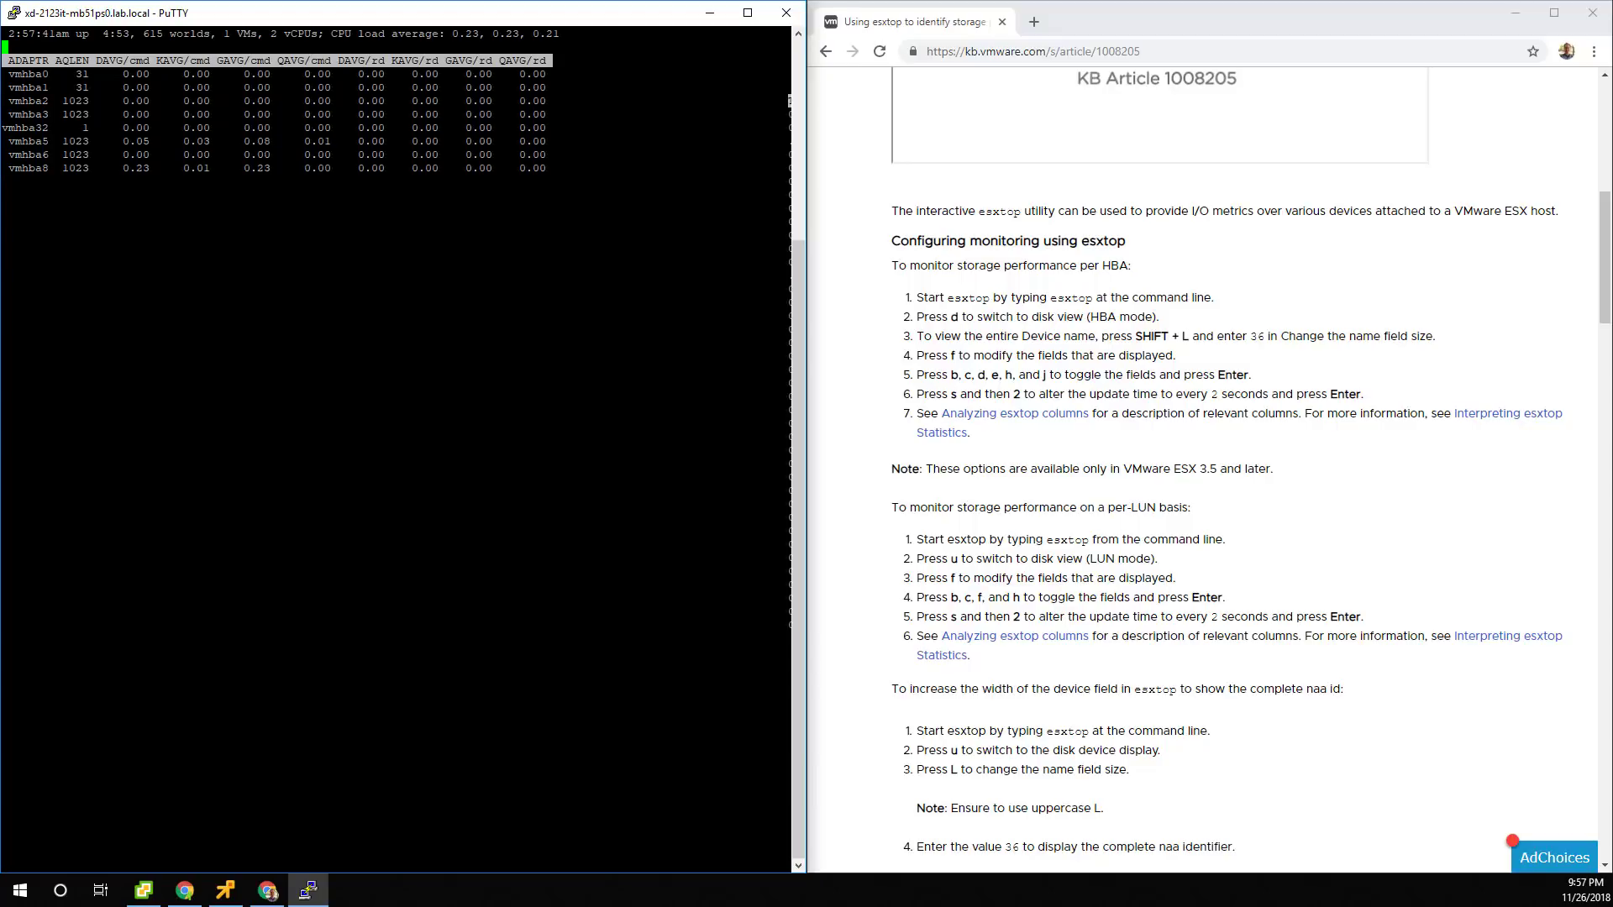
drag(378, 13, 1294, 305)
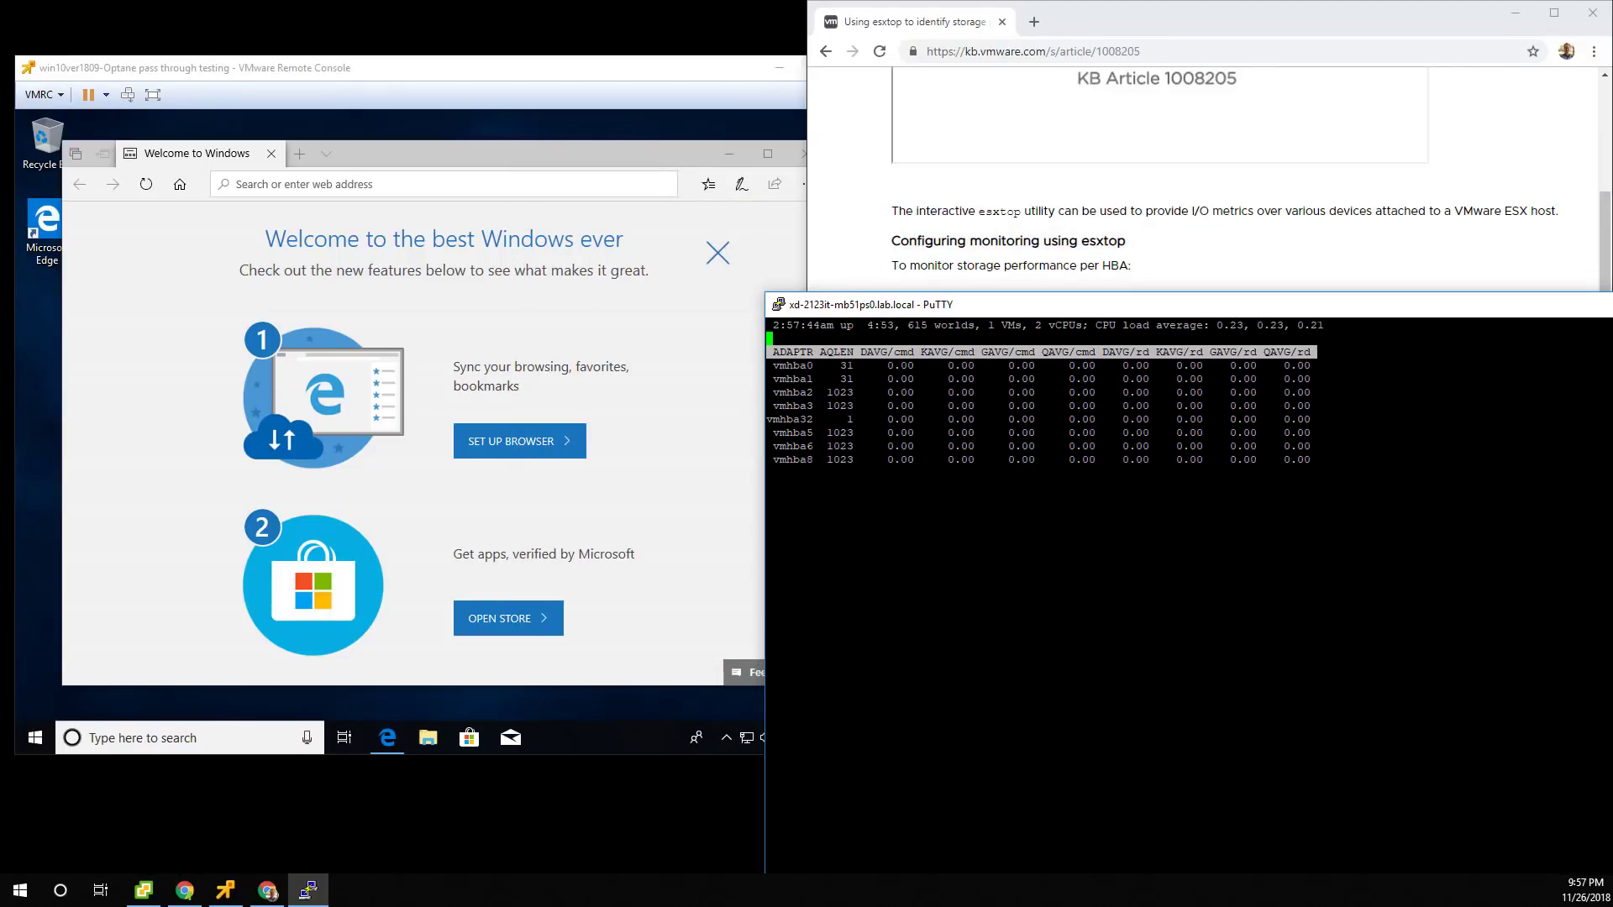
Close the VM's Edge welcome window, then move PuTTY off-screen and minimize Chrome.
click(647, 157)
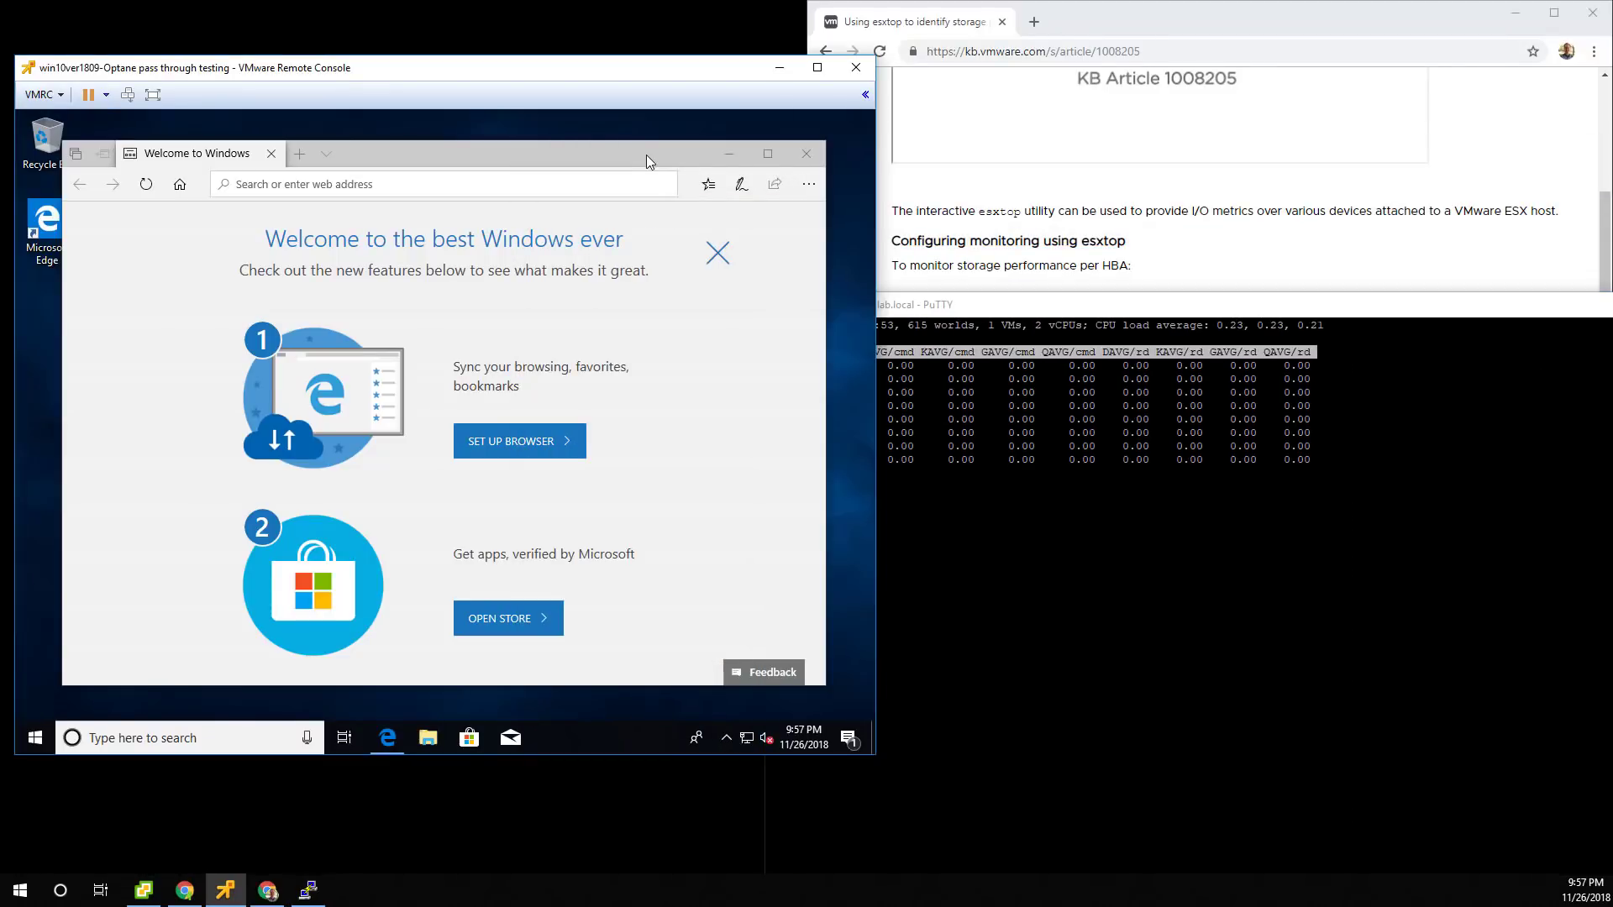
click(804, 155)
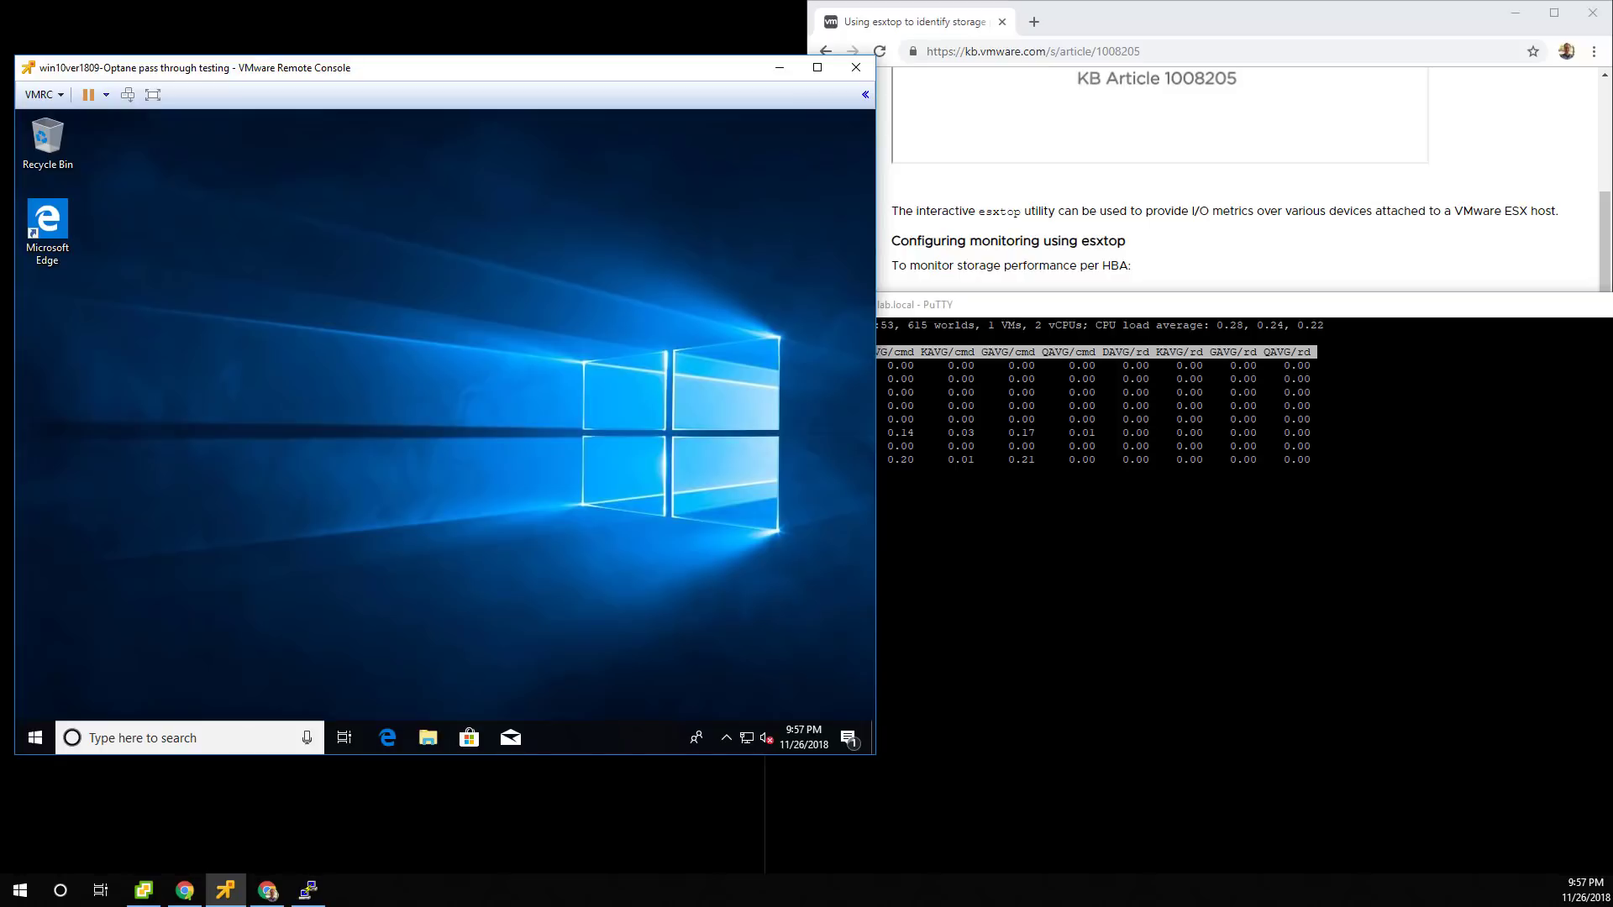
drag(1134, 305, 1612, 353)
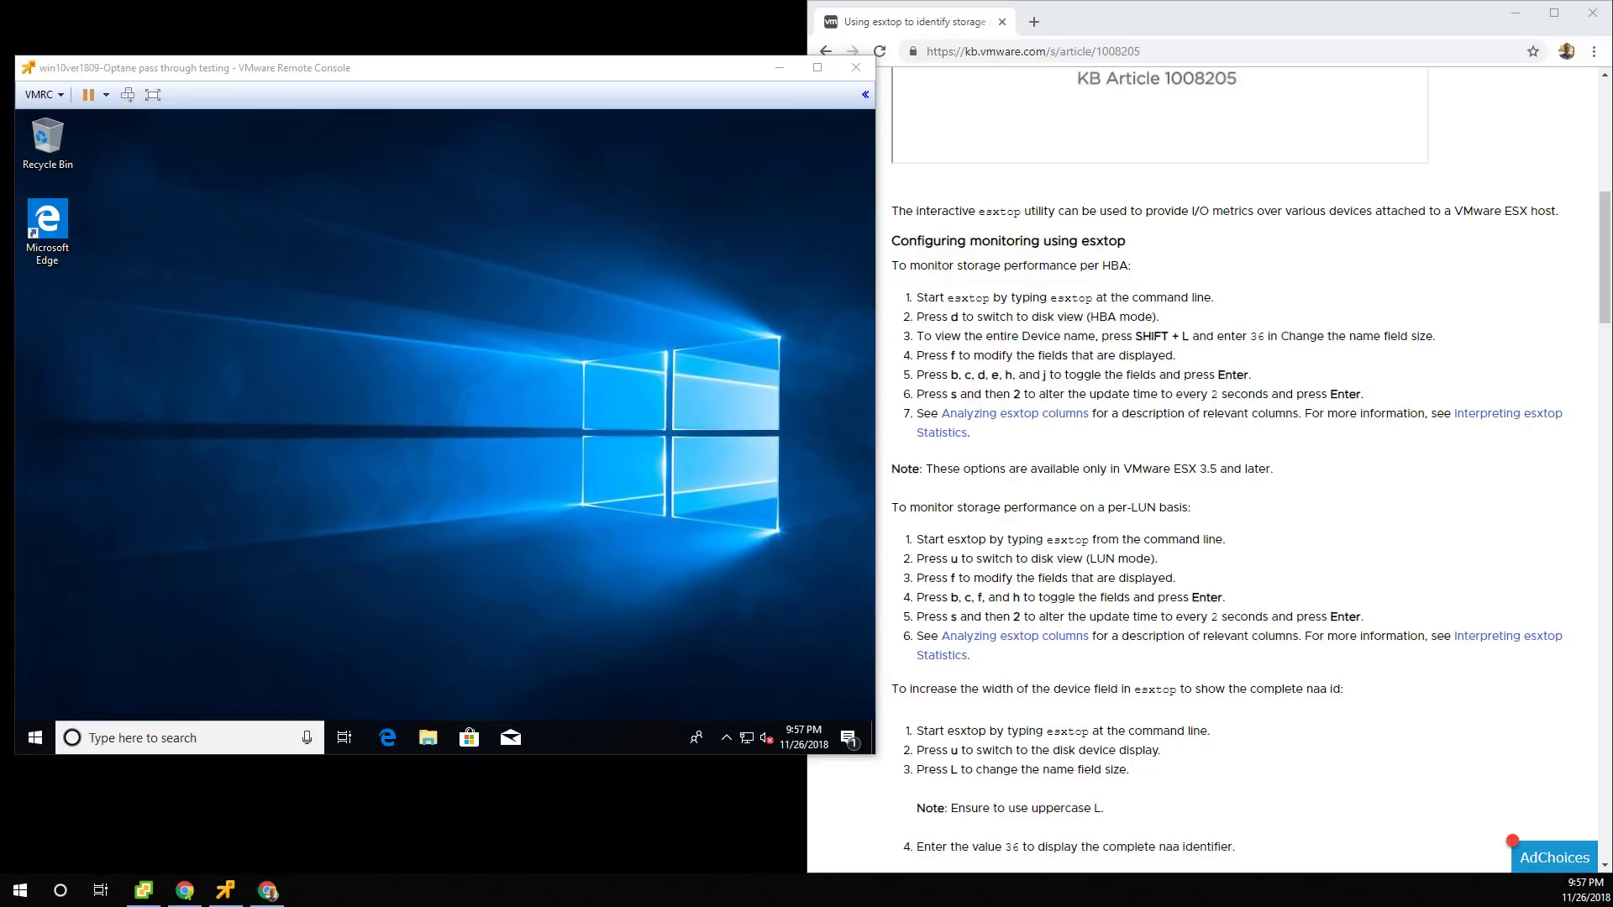
click(1515, 13)
drag(580, 67, 815, 40)
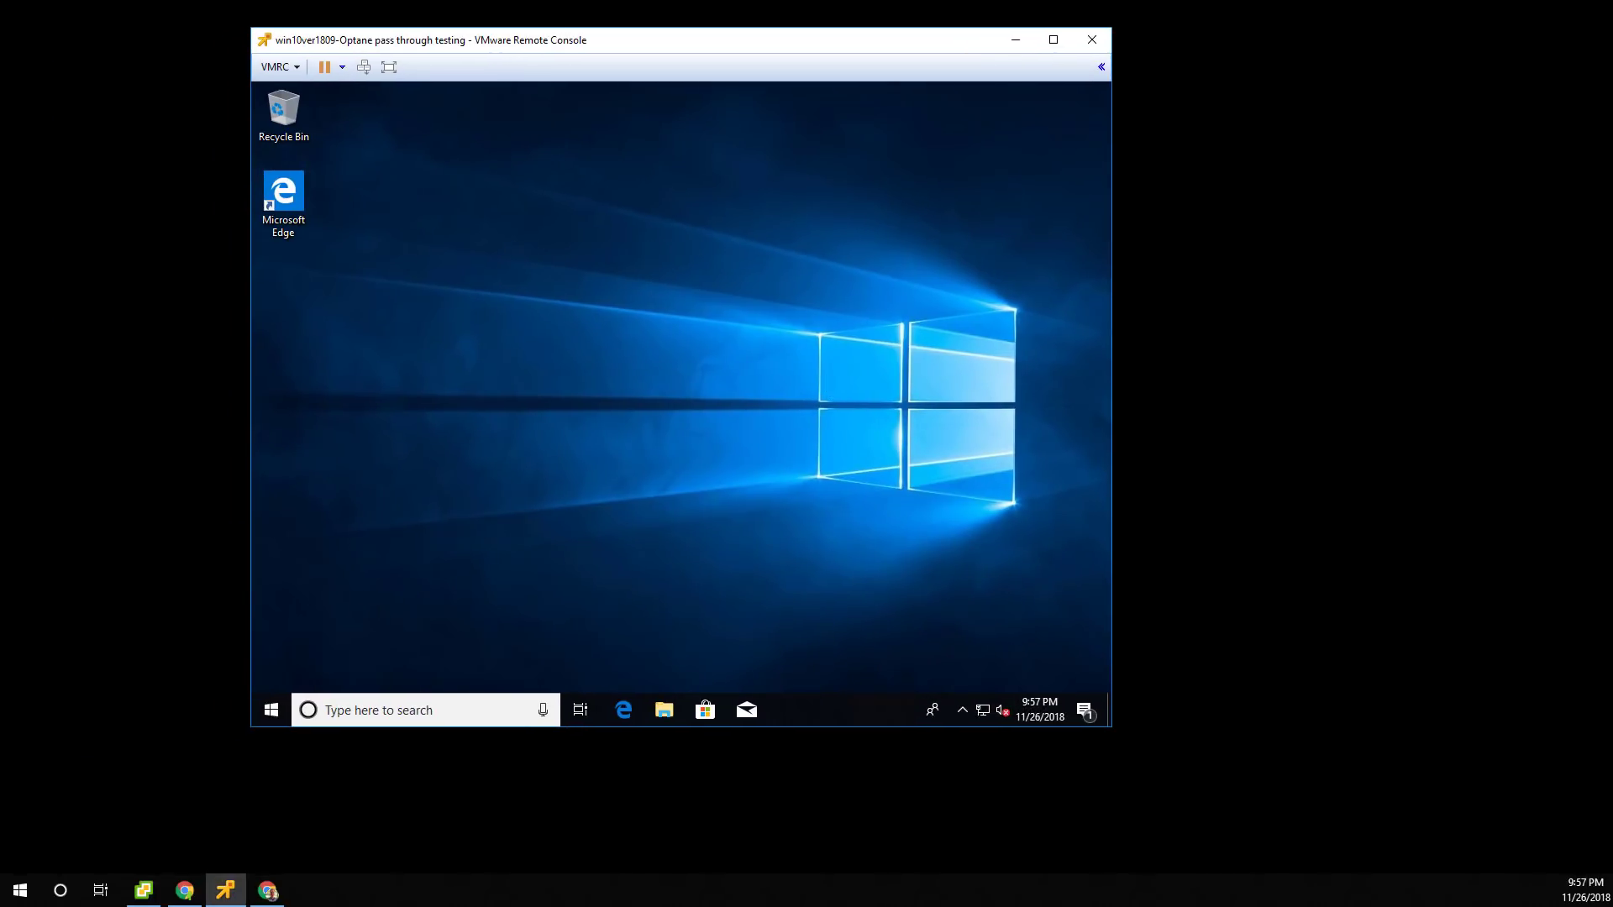
Open Device Manager in the VM and expand Disk drives and Storage controllers to the Standard NVM Express Controller.
right_click(280, 711)
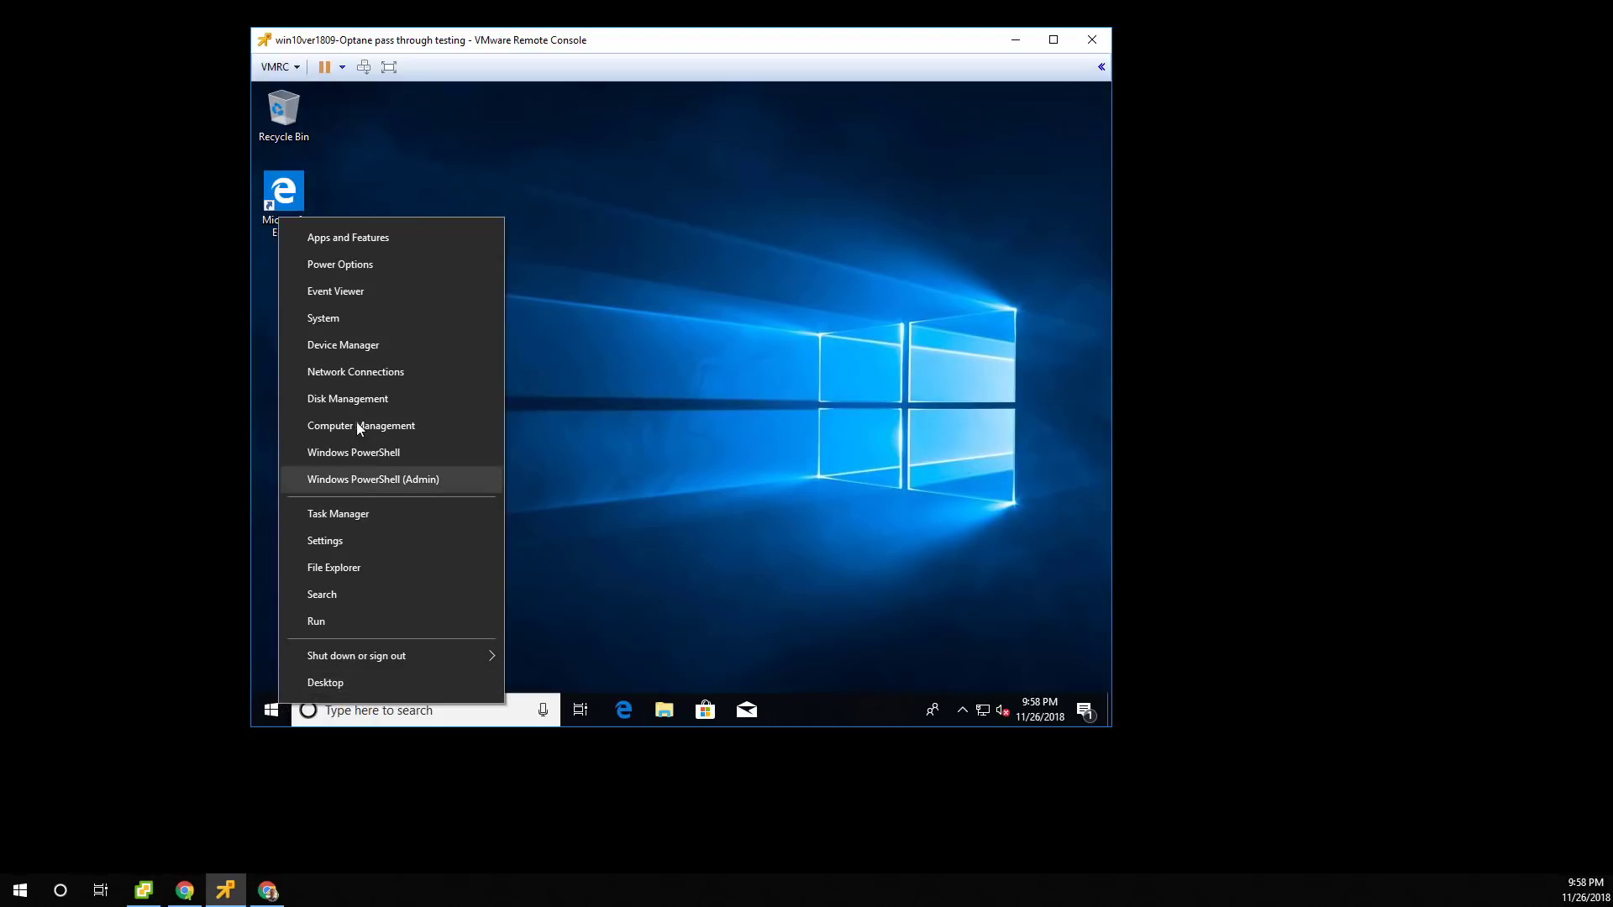
click(357, 355)
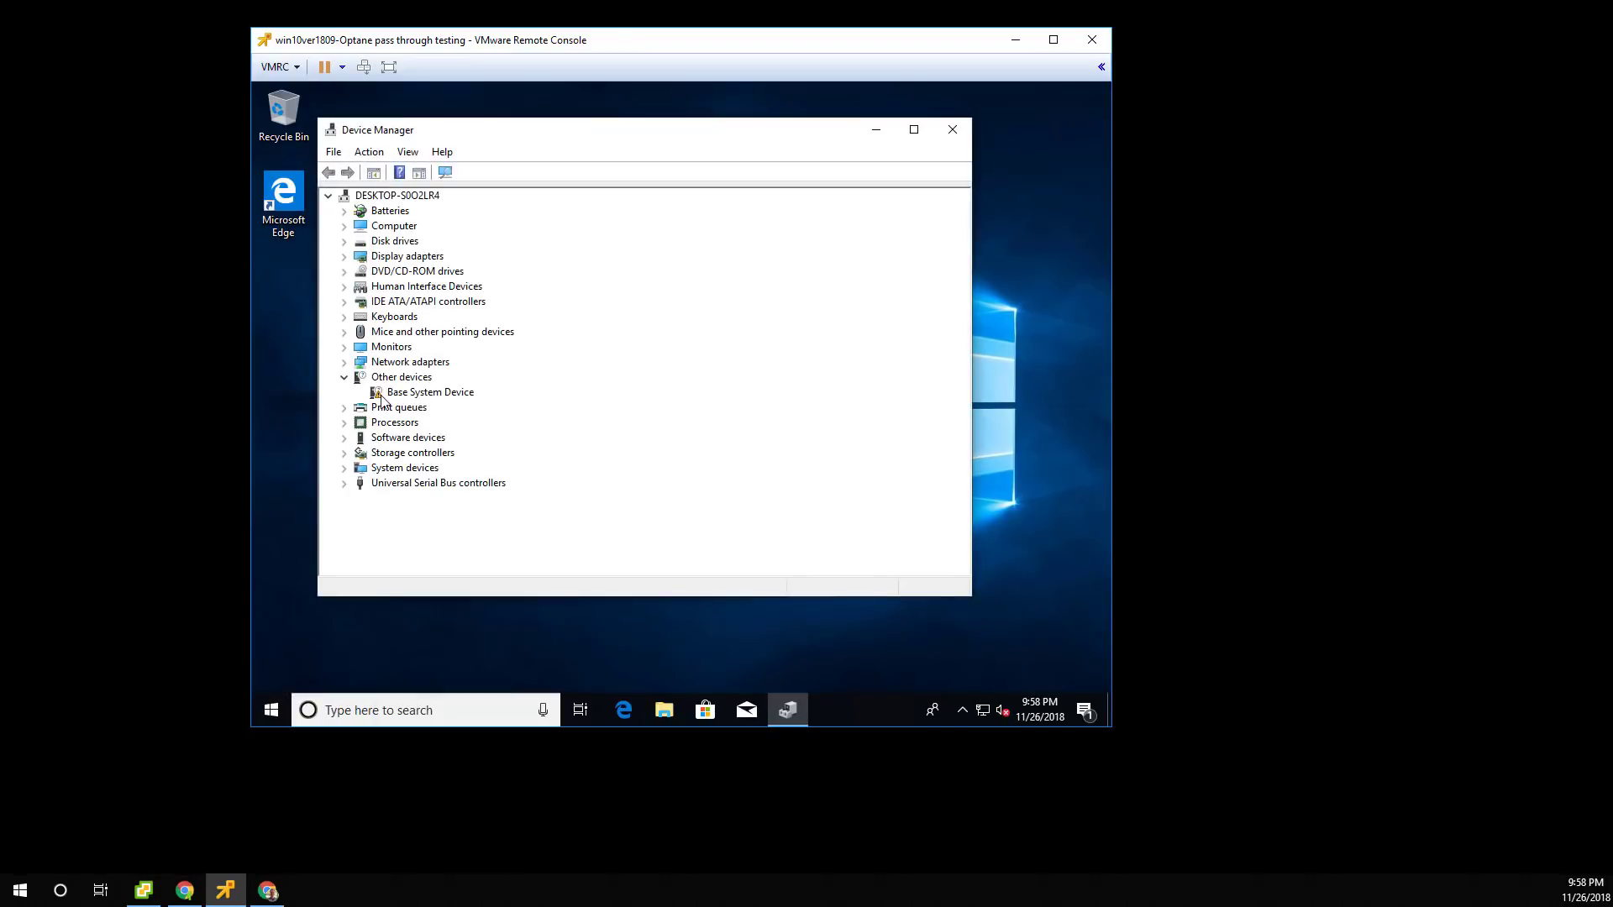
click(345, 242)
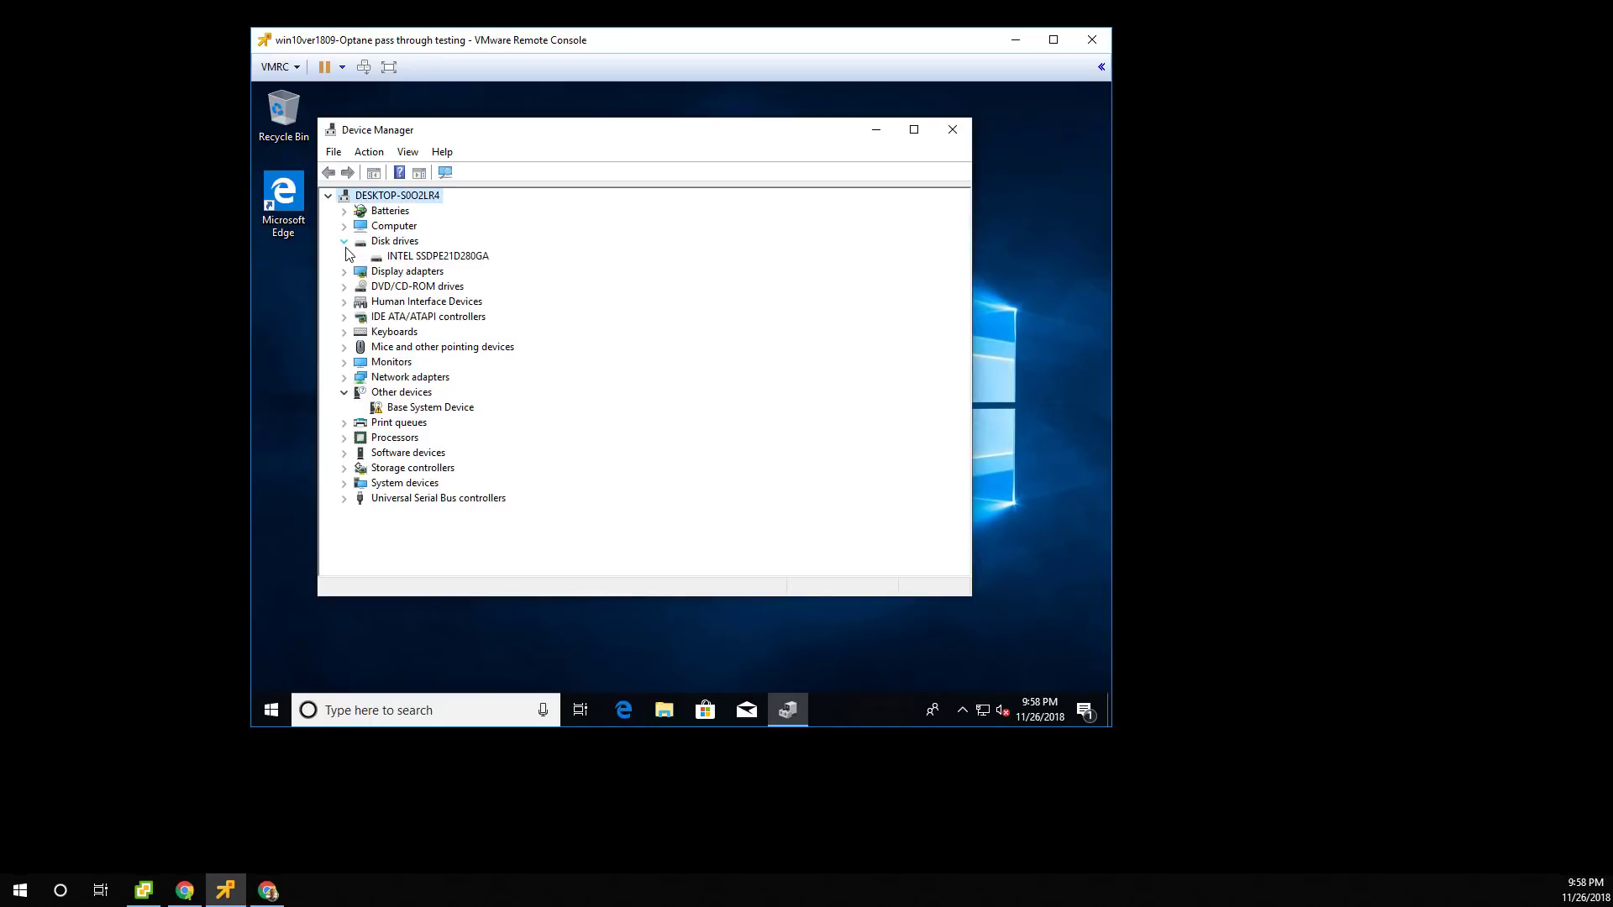
click(344, 468)
click(420, 513)
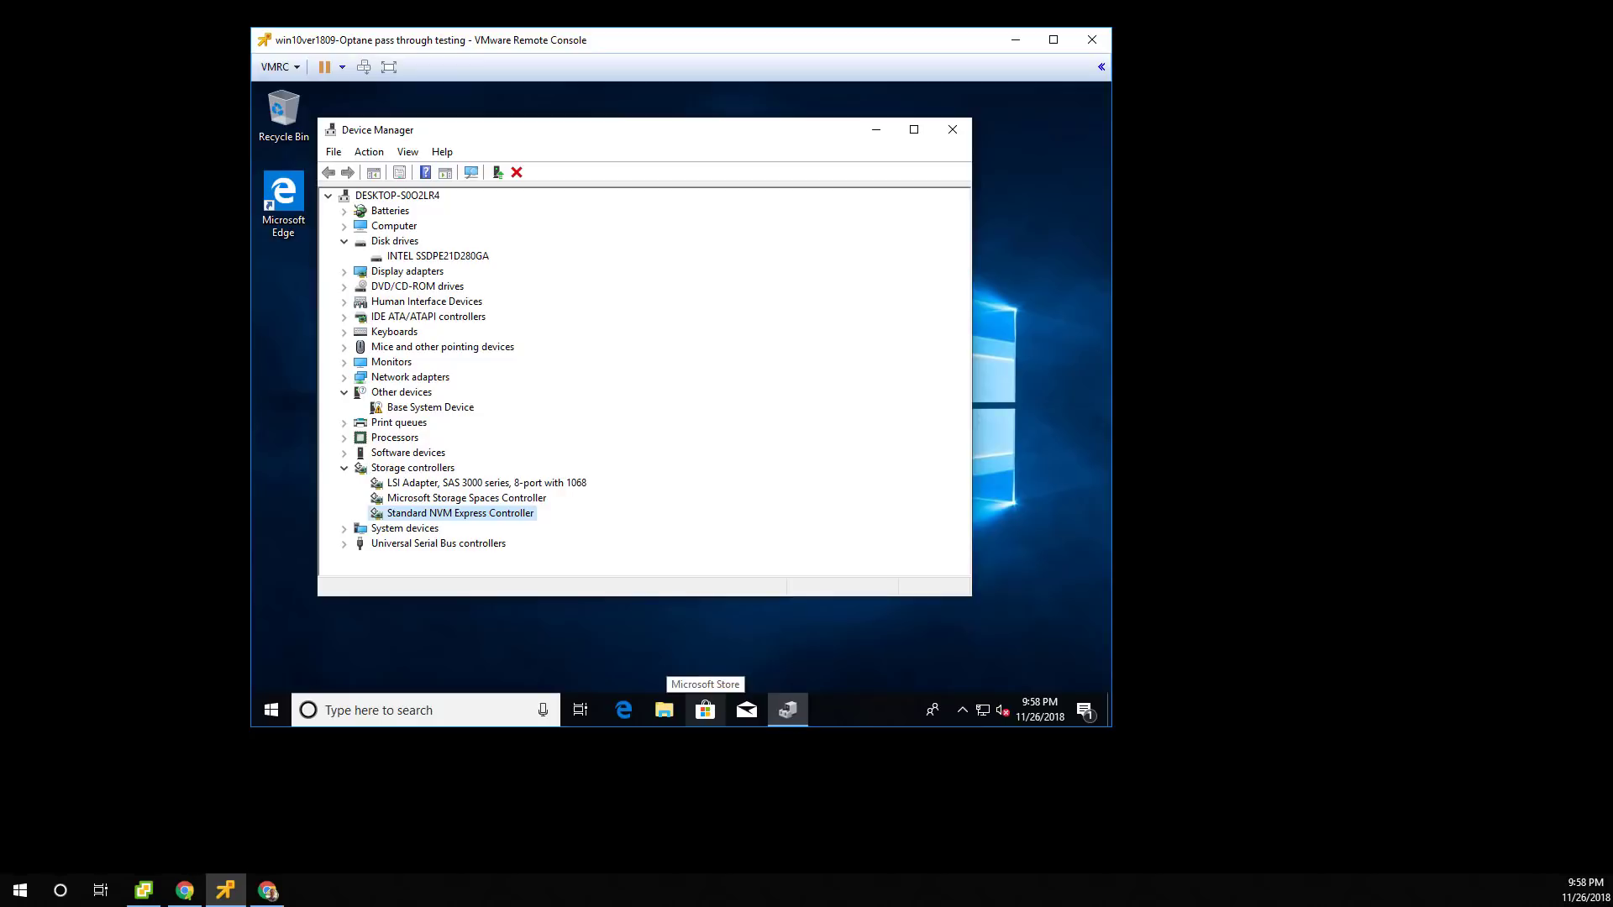
click(184, 891)
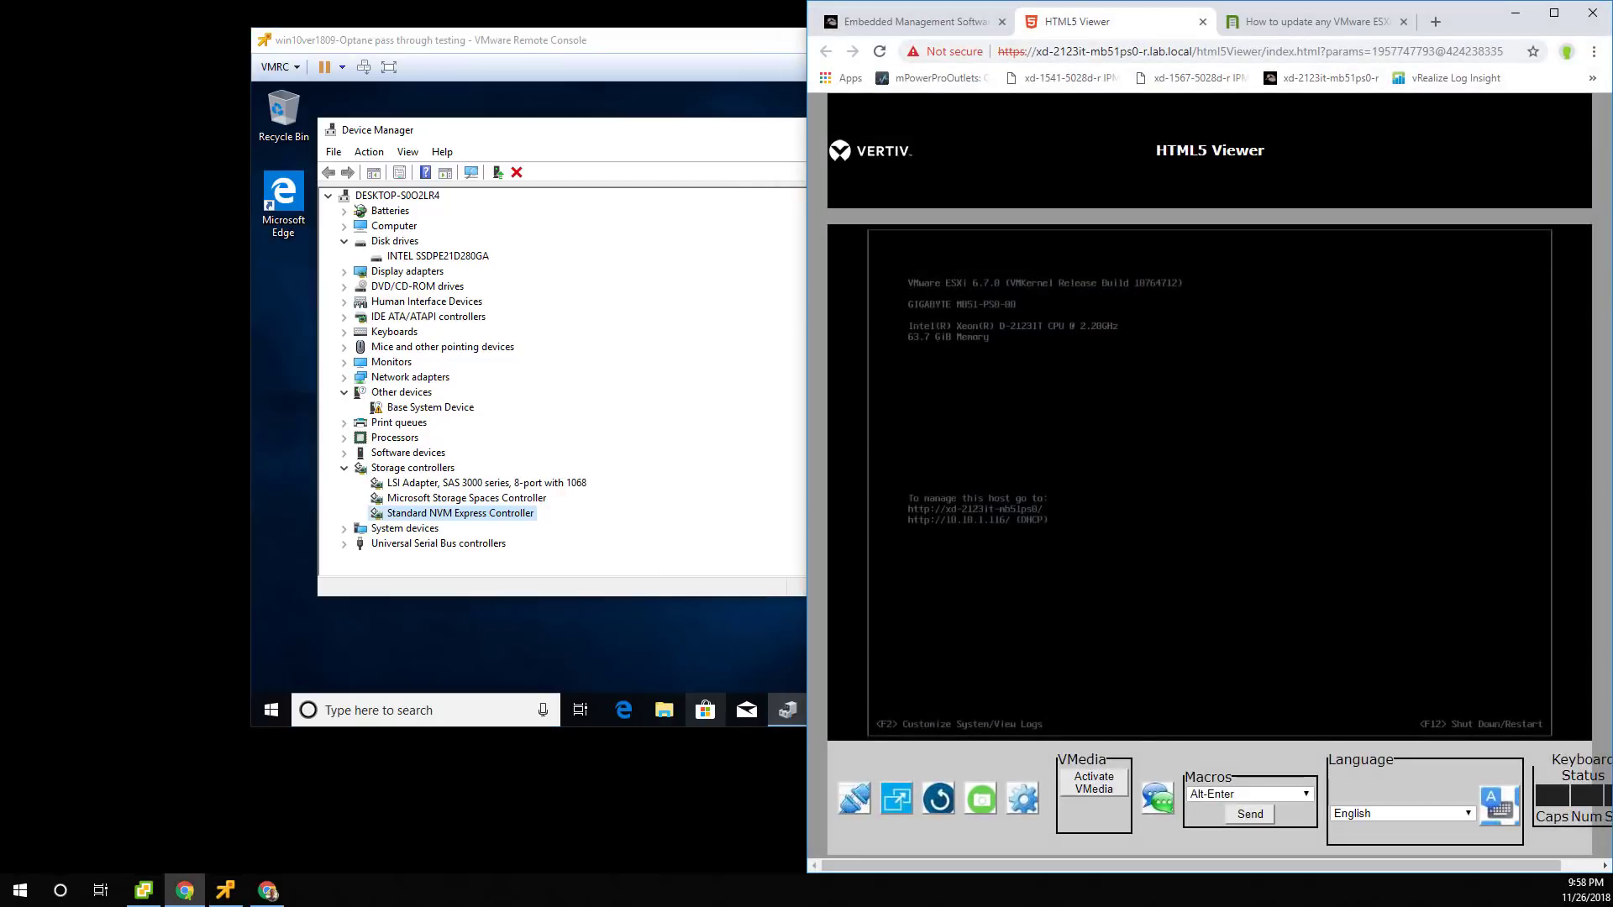
Log in to the ESXi Host Client as root and list the host's 8 storage adapters.
click(1435, 22)
click(1554, 12)
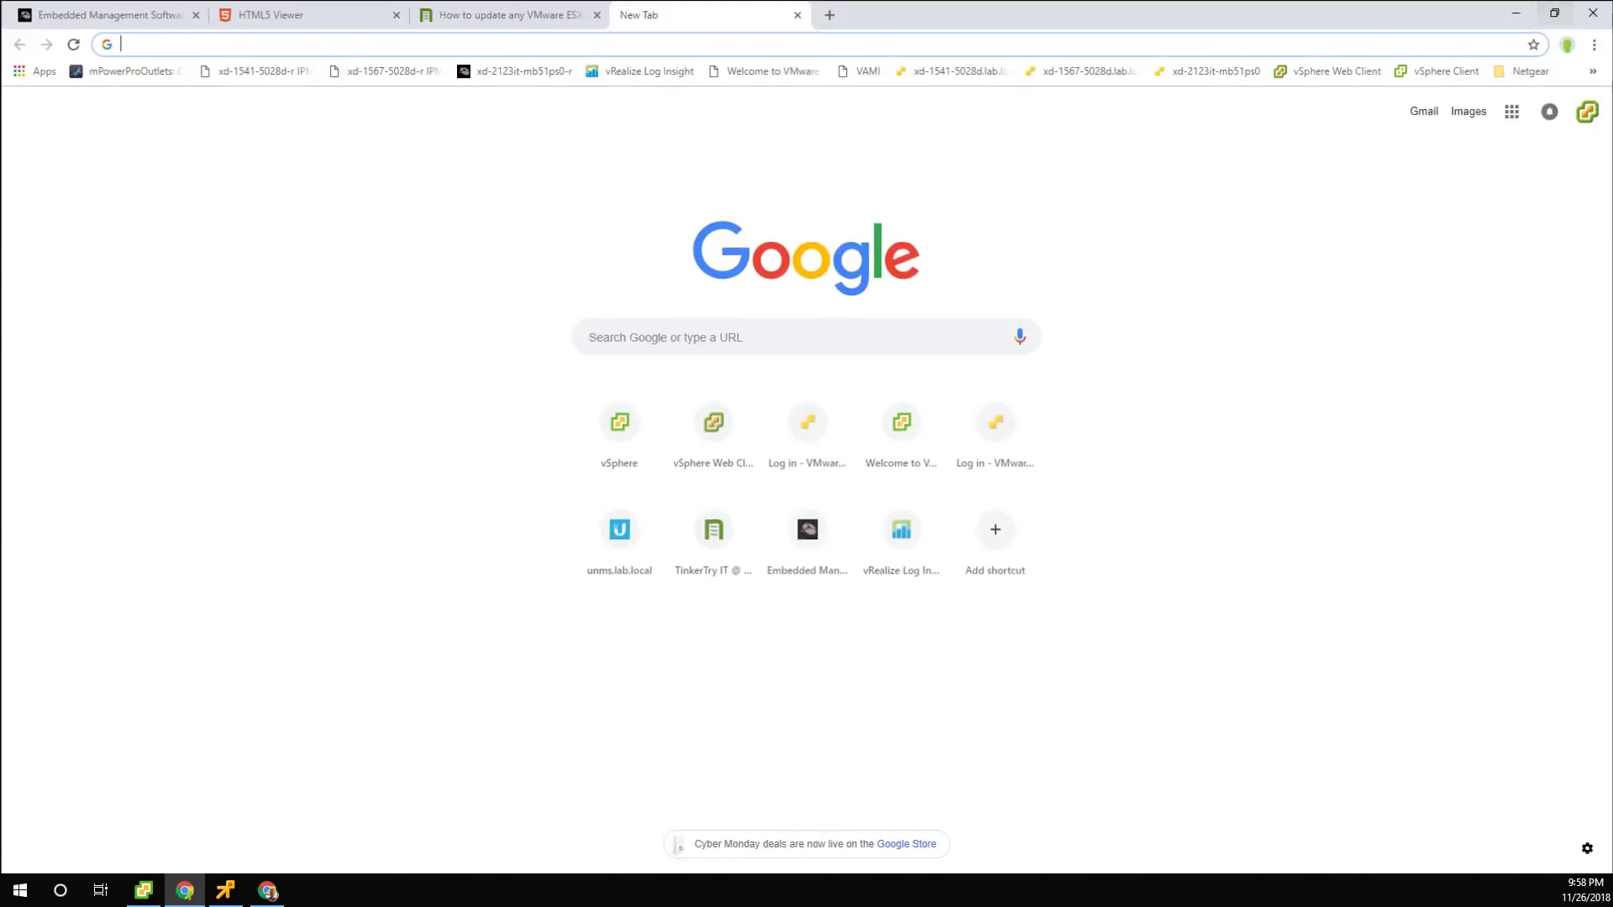
click(1207, 70)
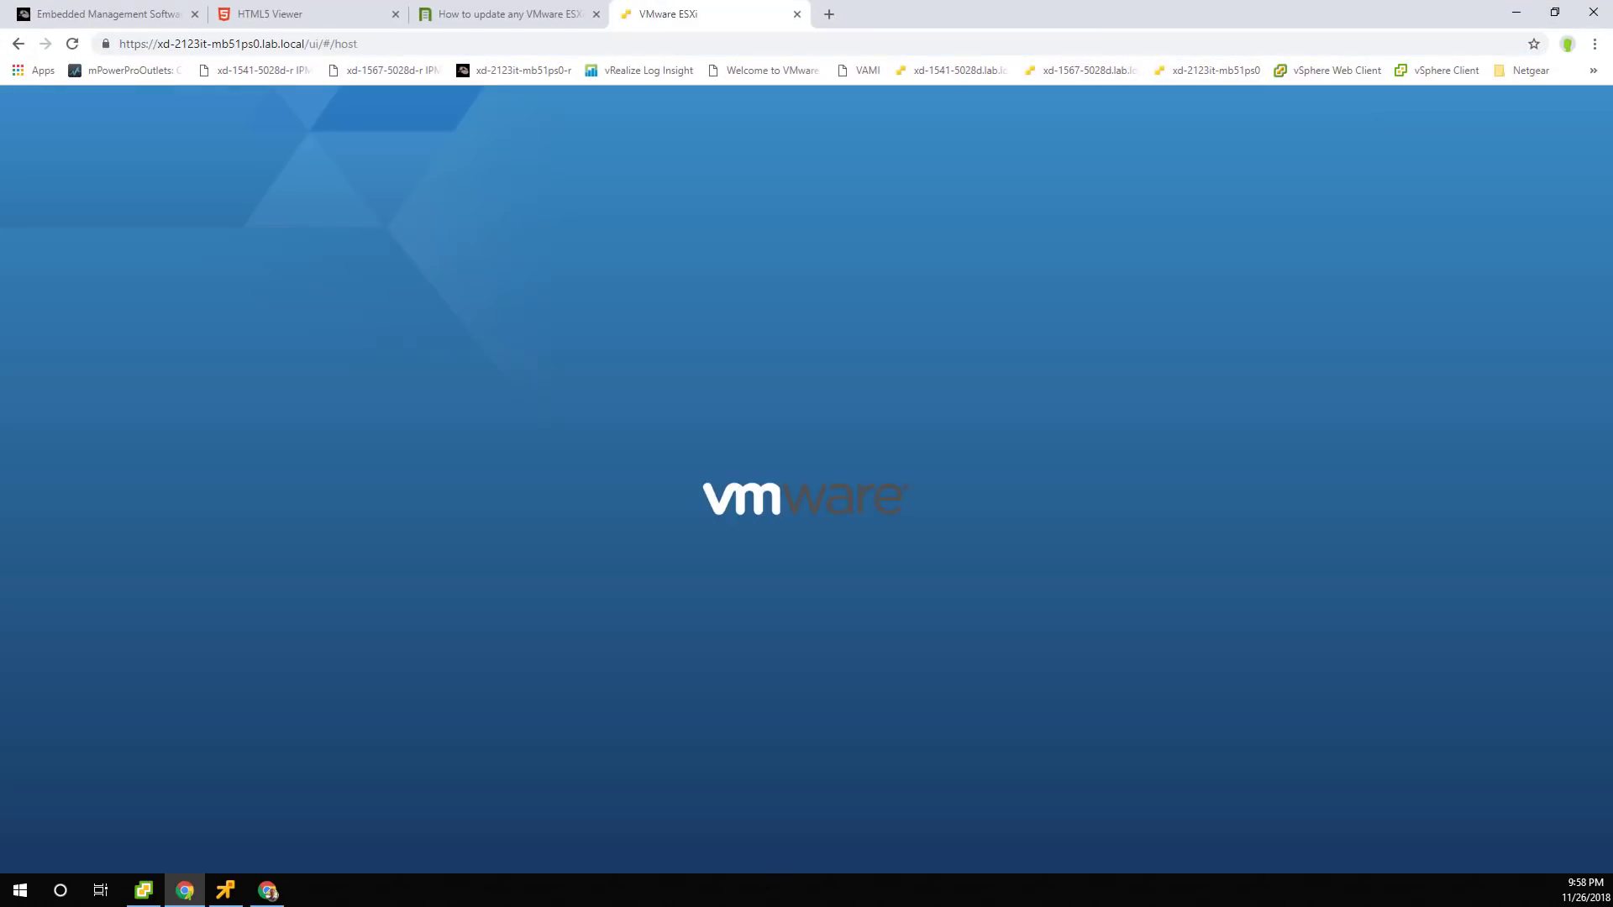
click(218, 373)
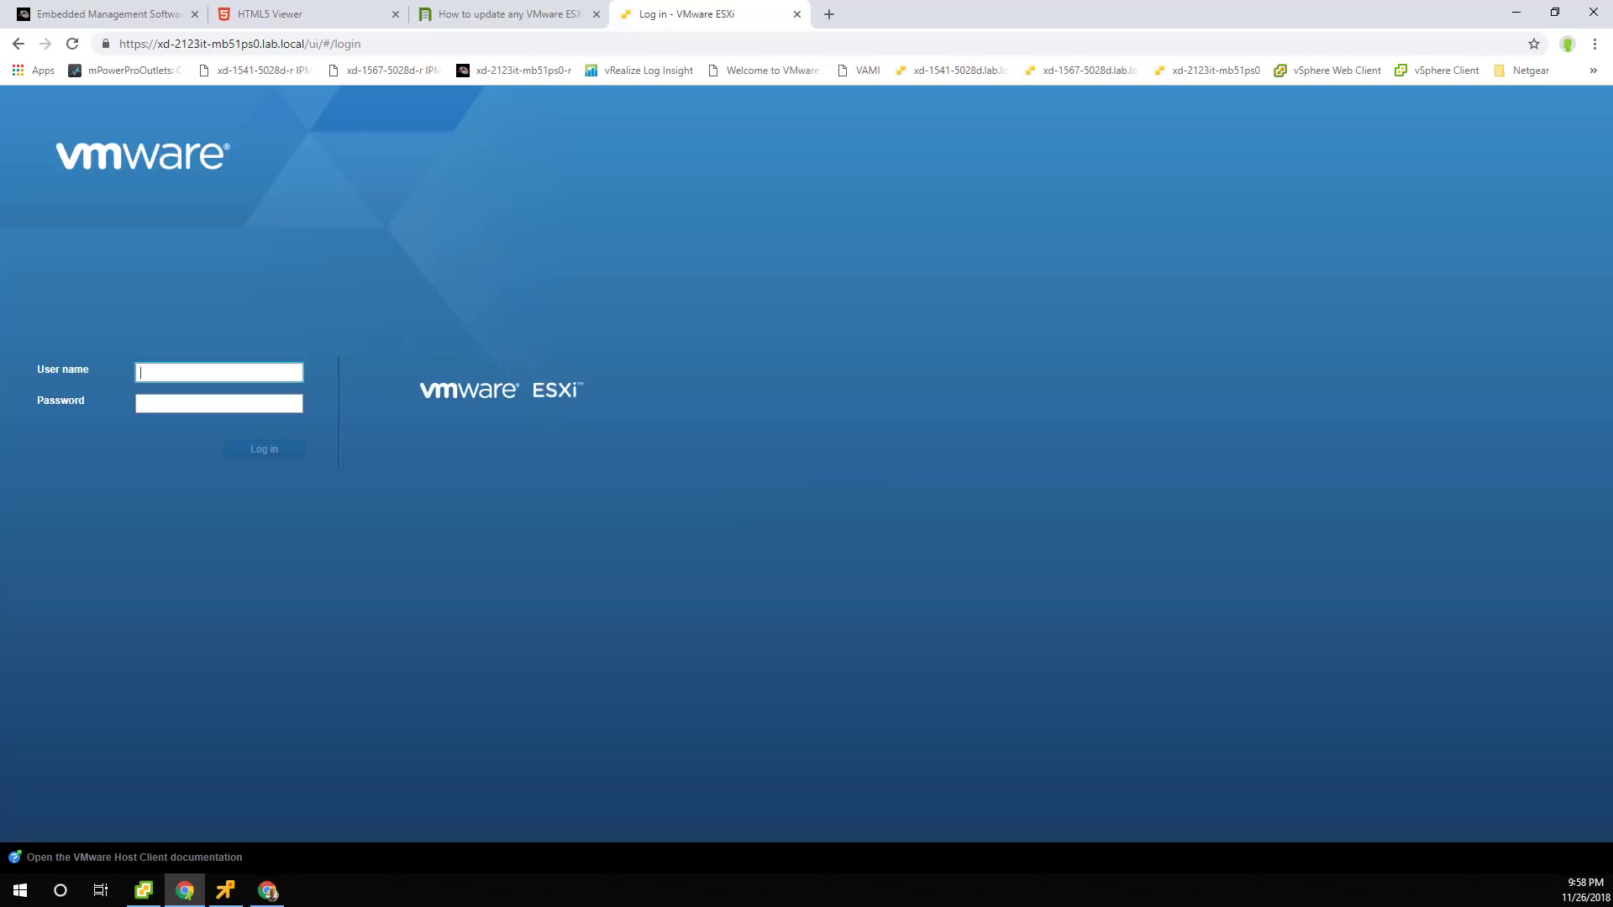
text(root)
key(Tab)
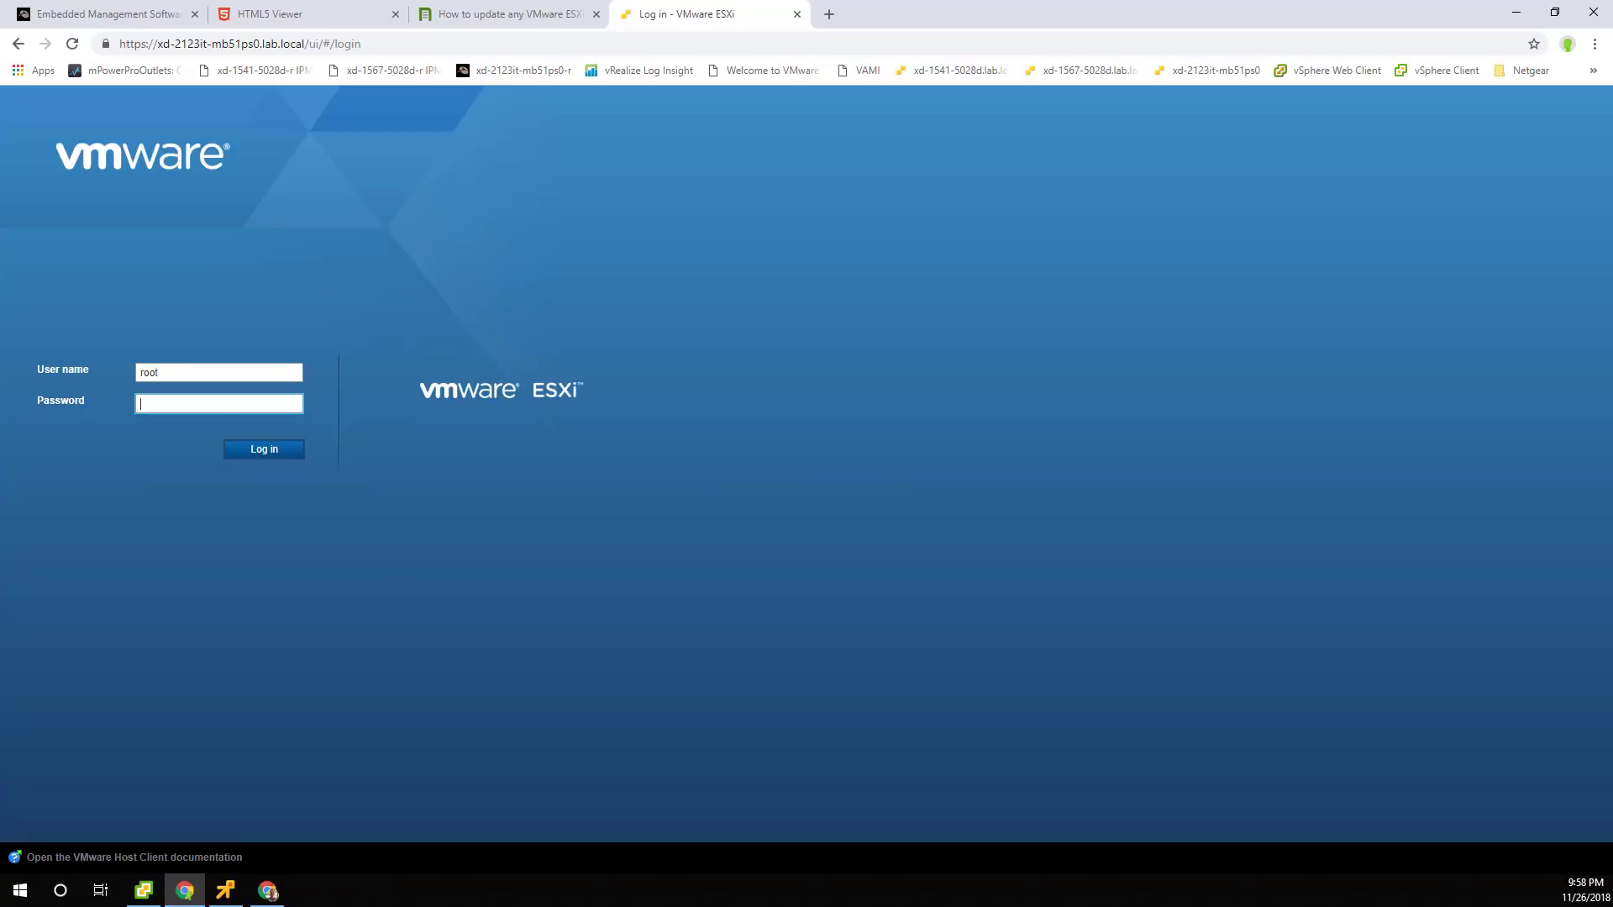
text(********)
key(Return)
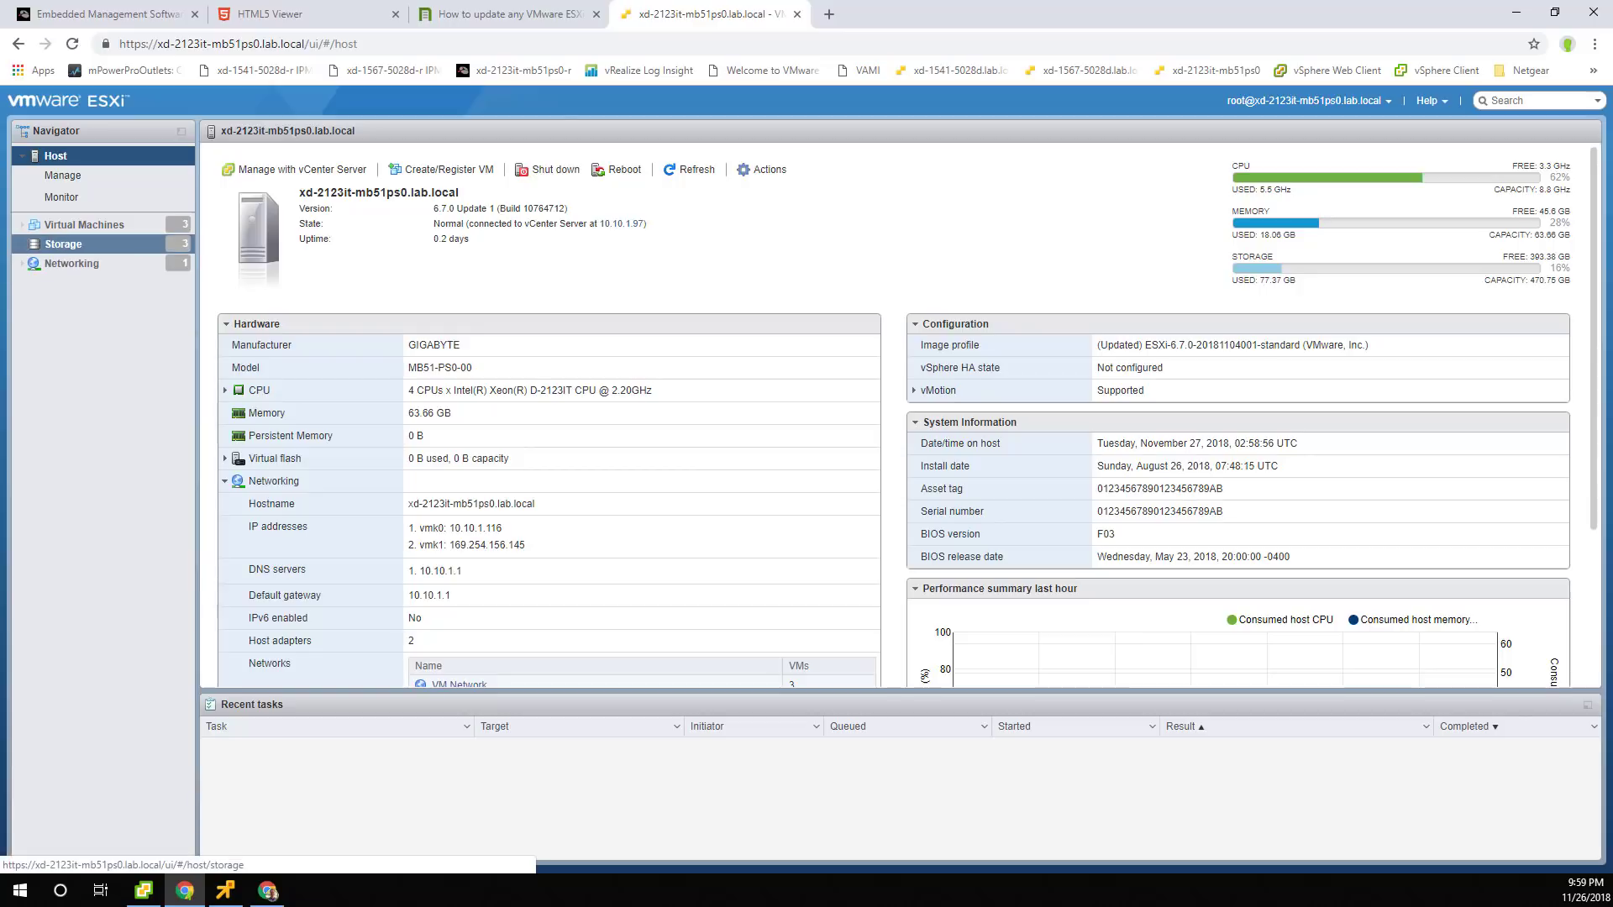
click(63, 243)
click(317, 157)
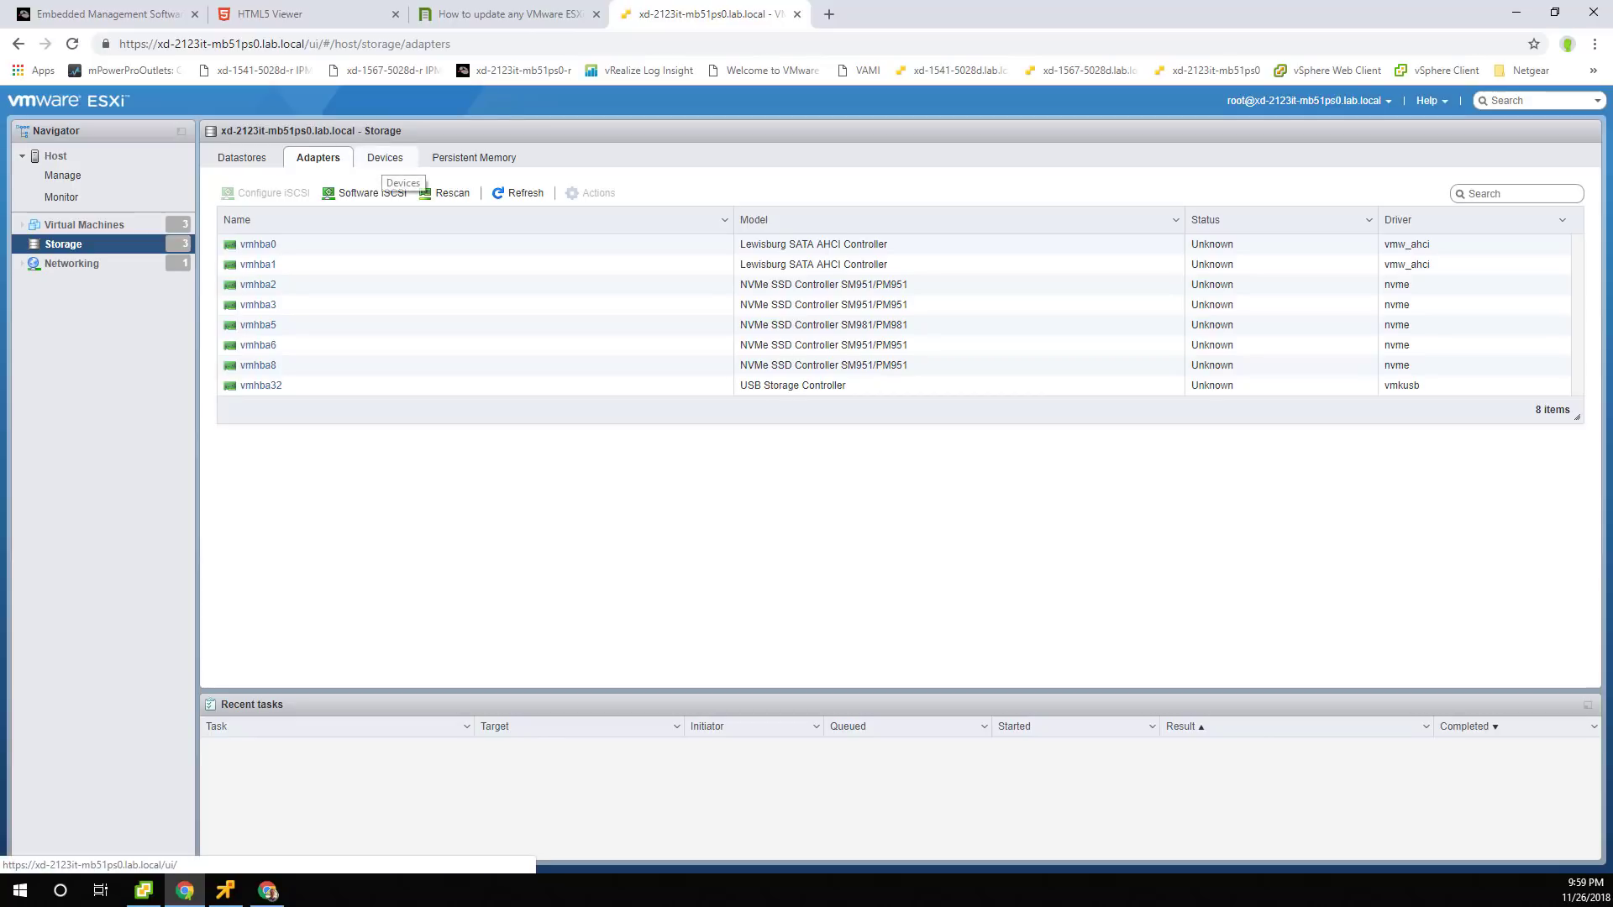
Browse the Devices, Persistent Memory and Datastores tabs, then go to the host summary and Monitor.
click(385, 158)
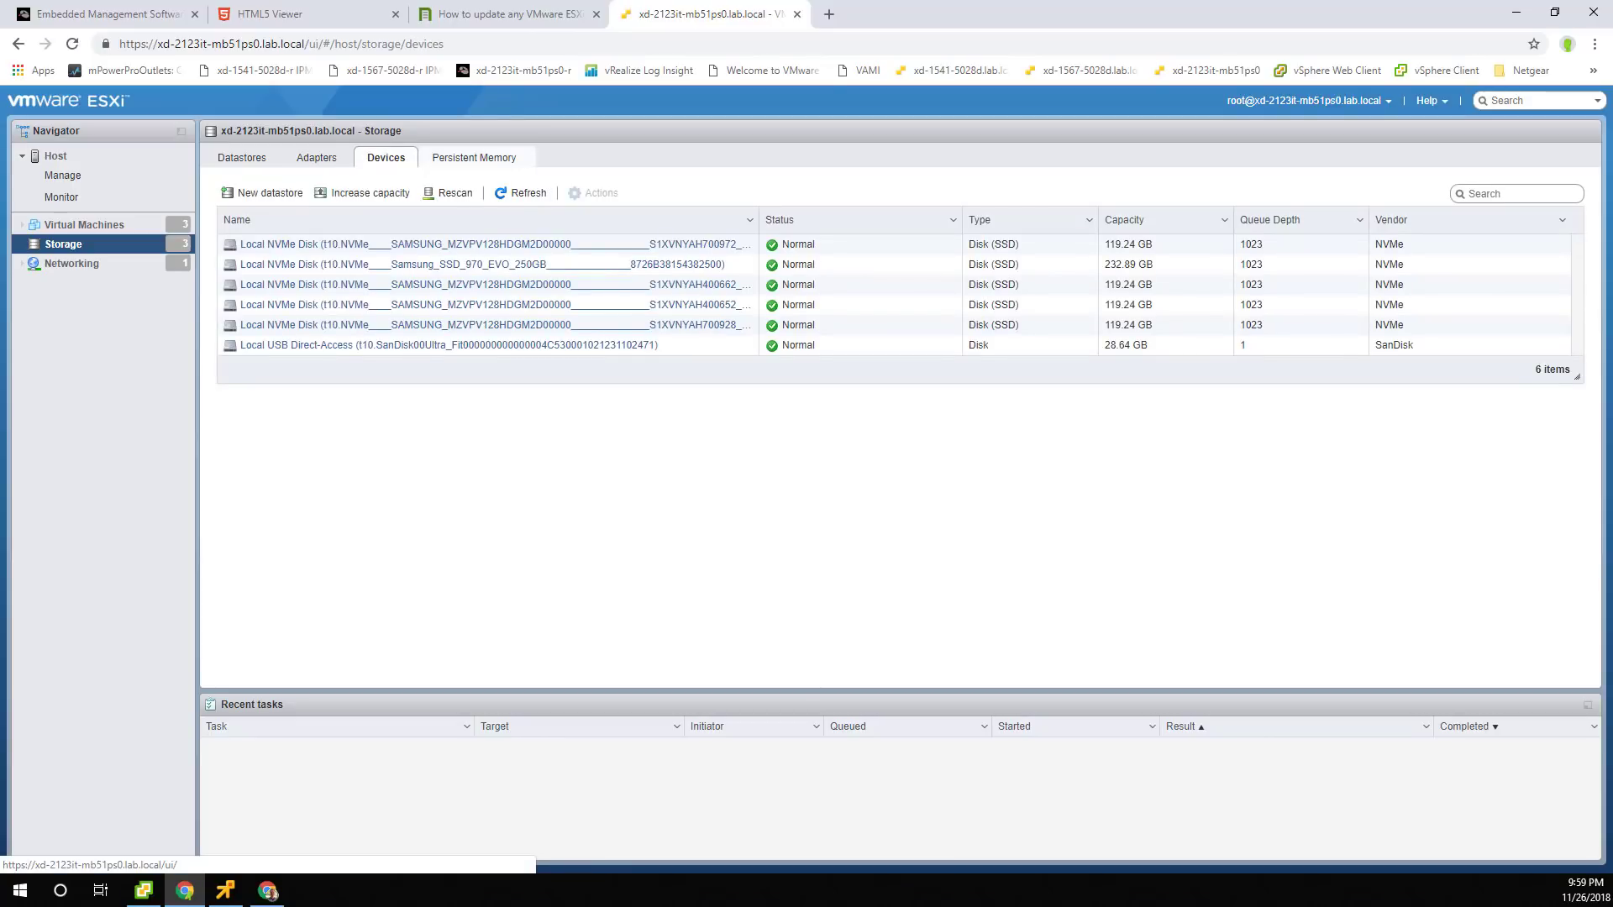
click(474, 158)
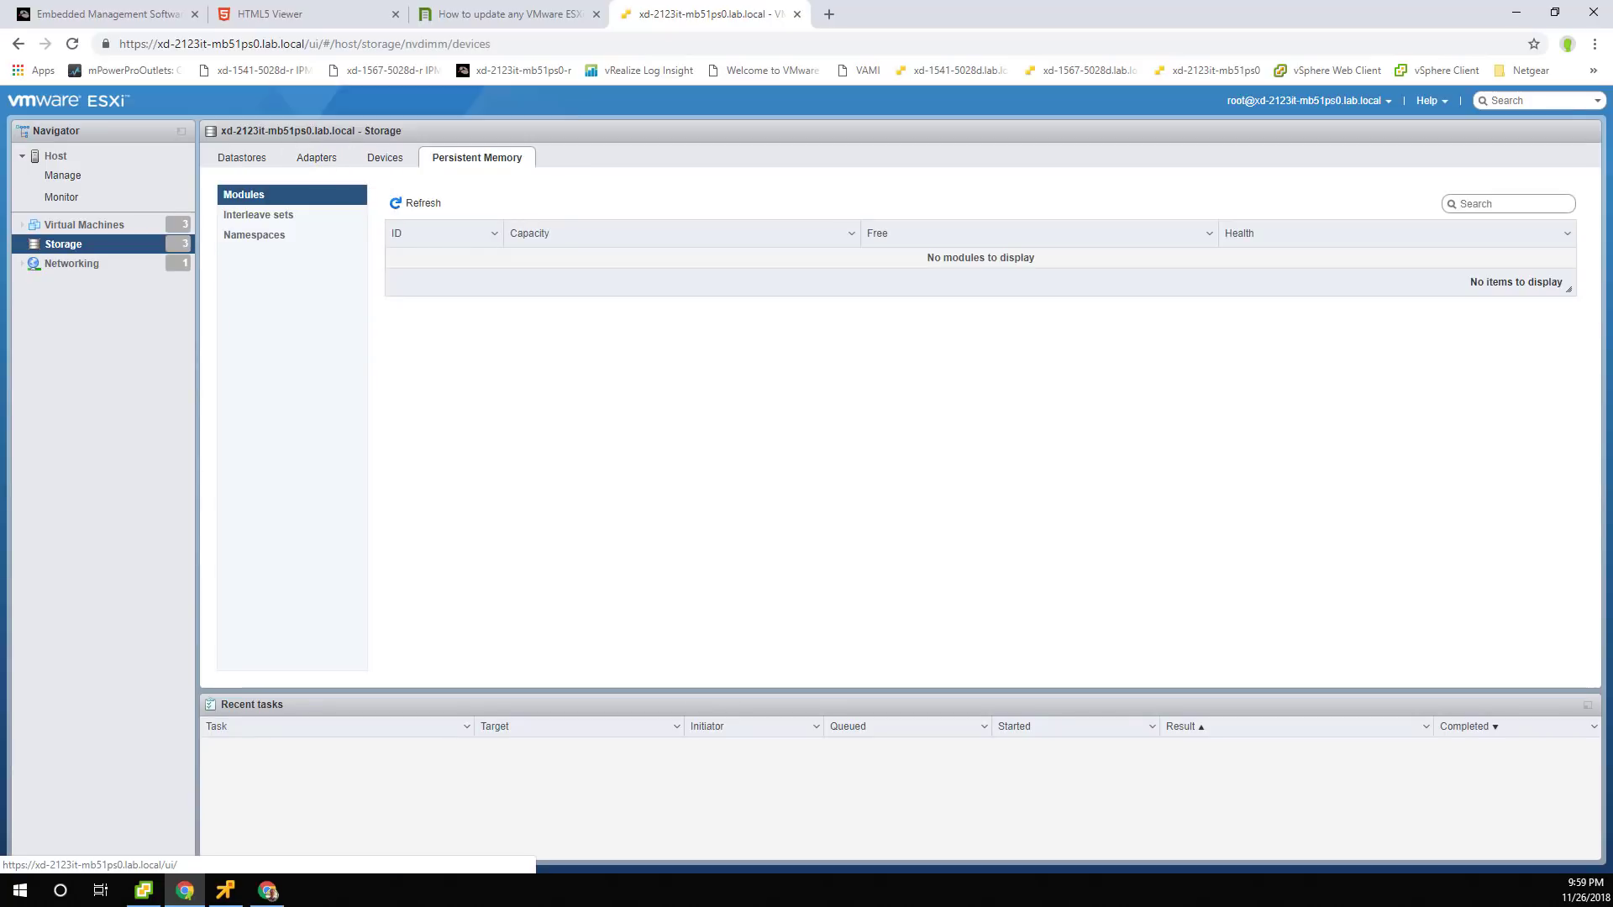
click(258, 215)
click(254, 235)
click(385, 157)
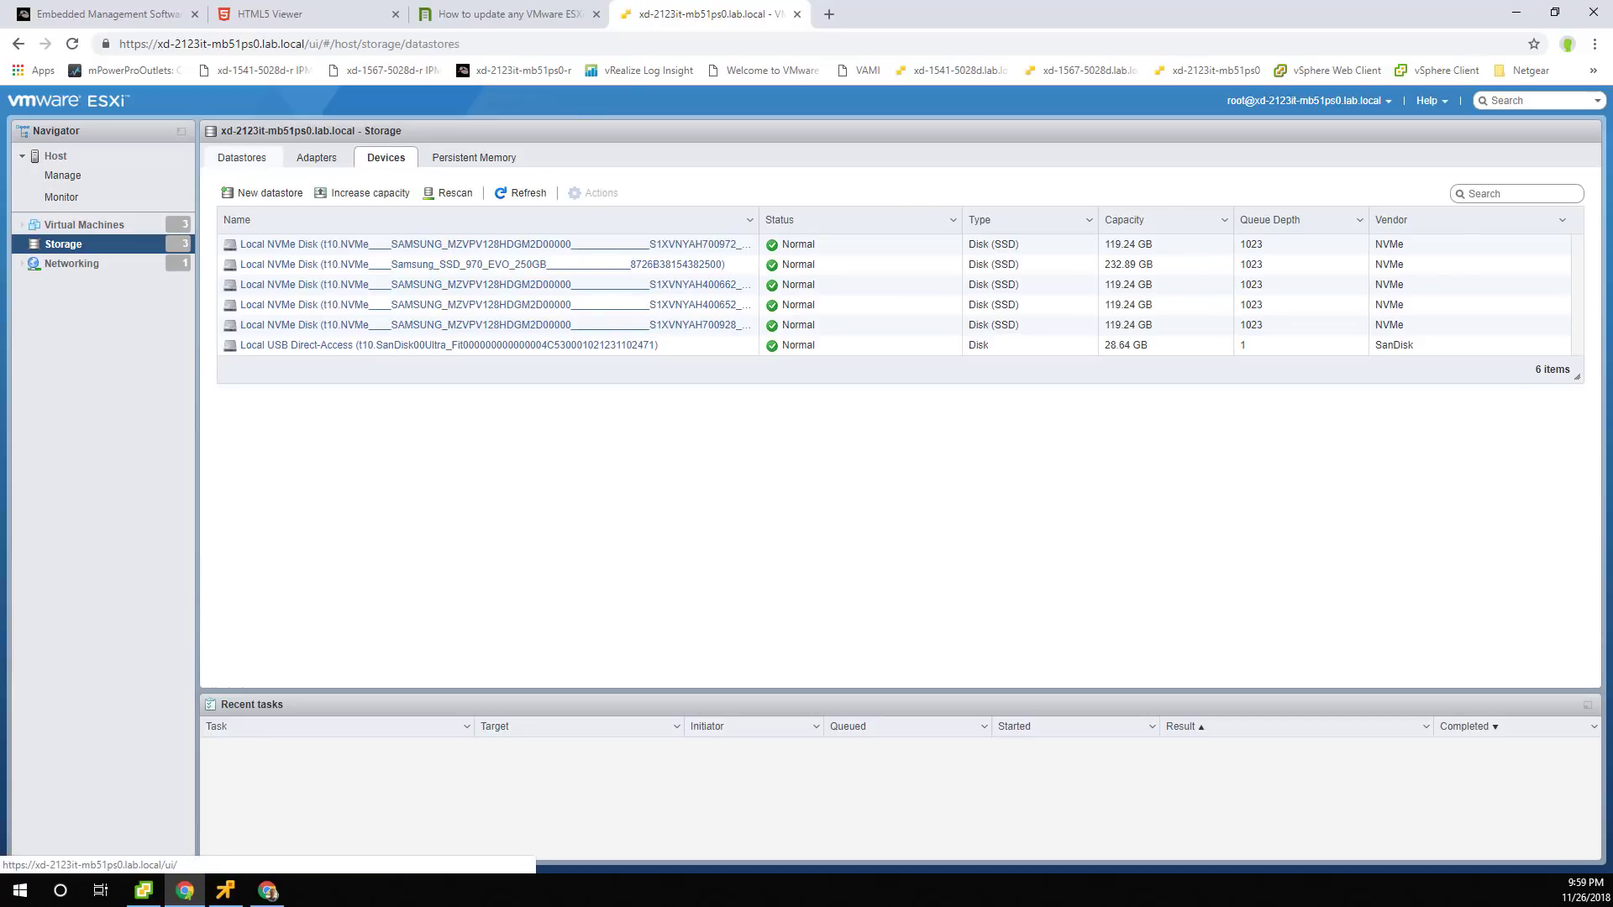
click(243, 158)
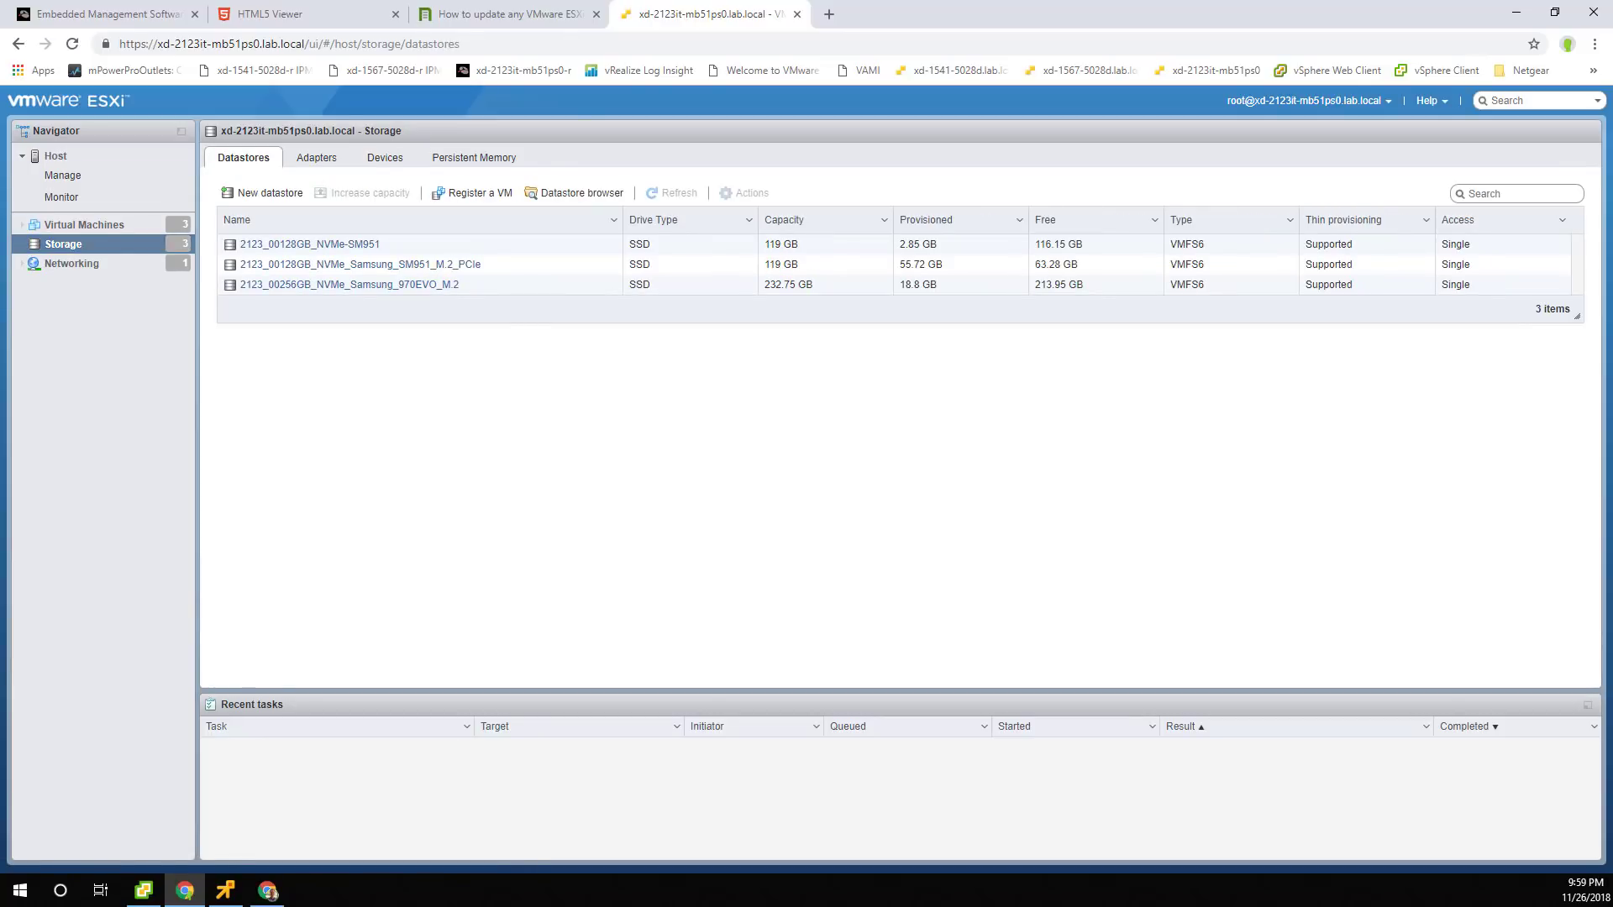
click(55, 157)
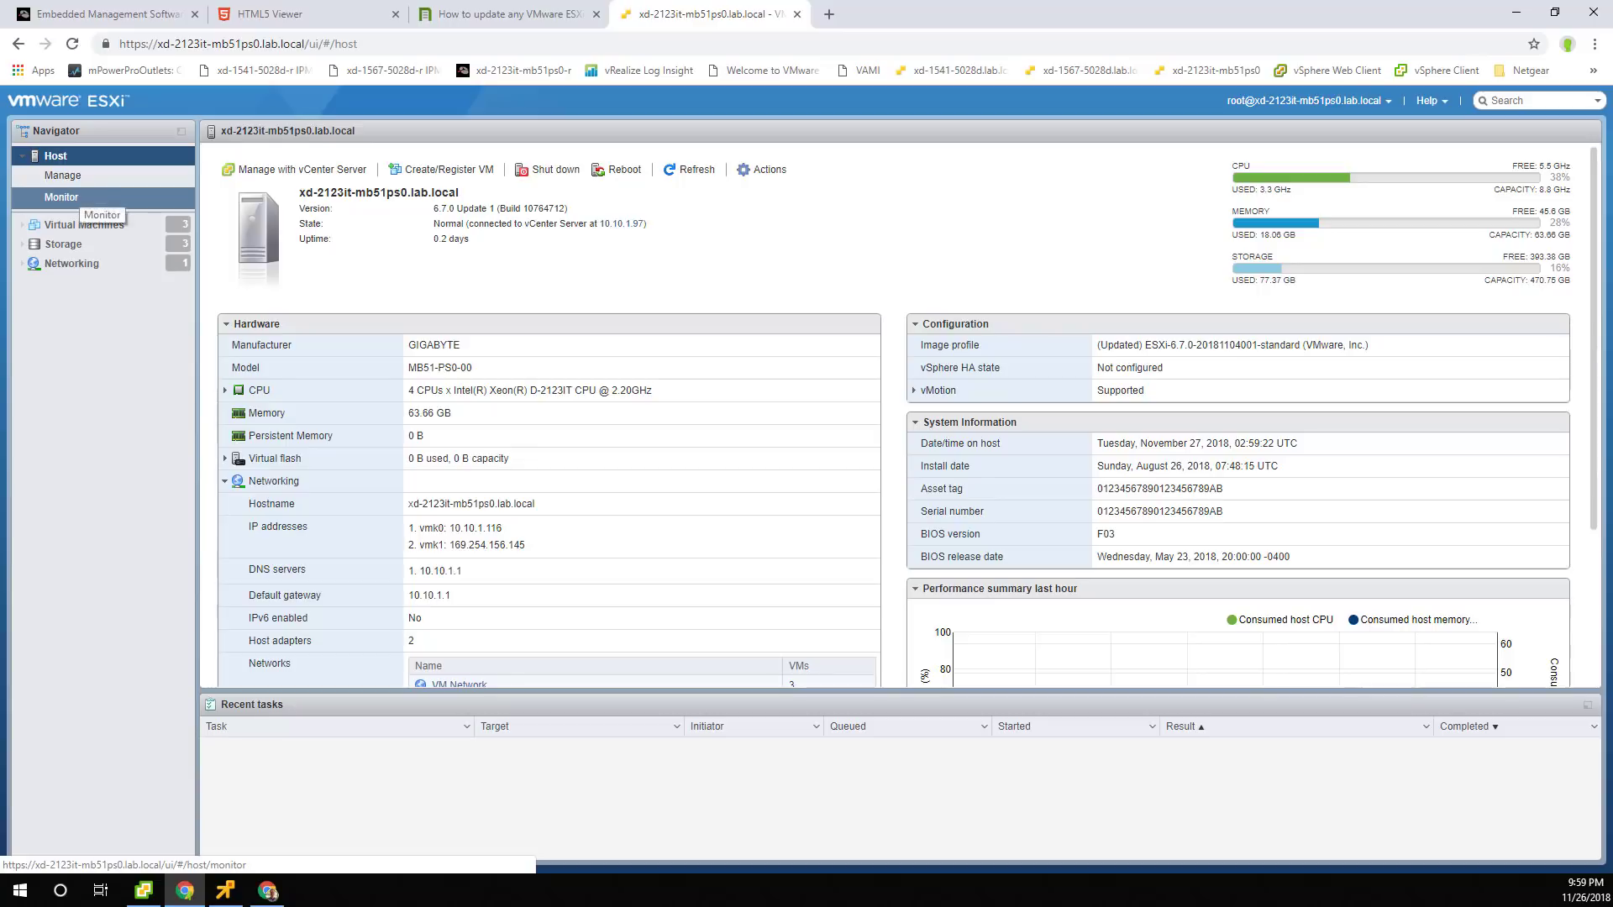
click(61, 198)
Switch the host Performance chart from CPU to Disk, then bring the VM console forward.
click(248, 158)
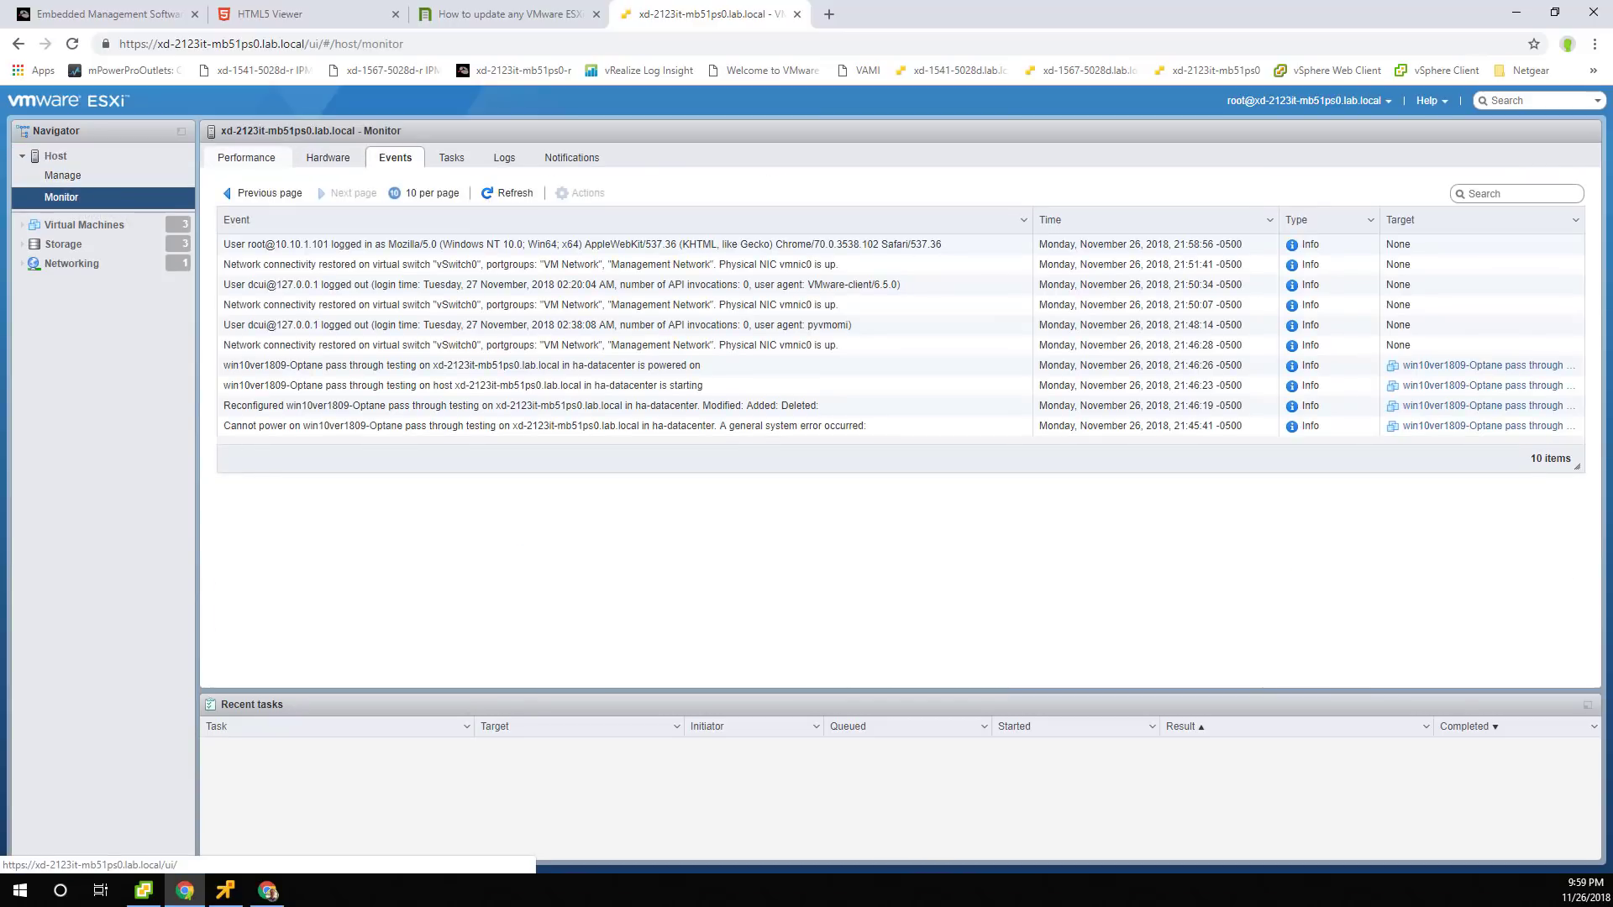
click(277, 196)
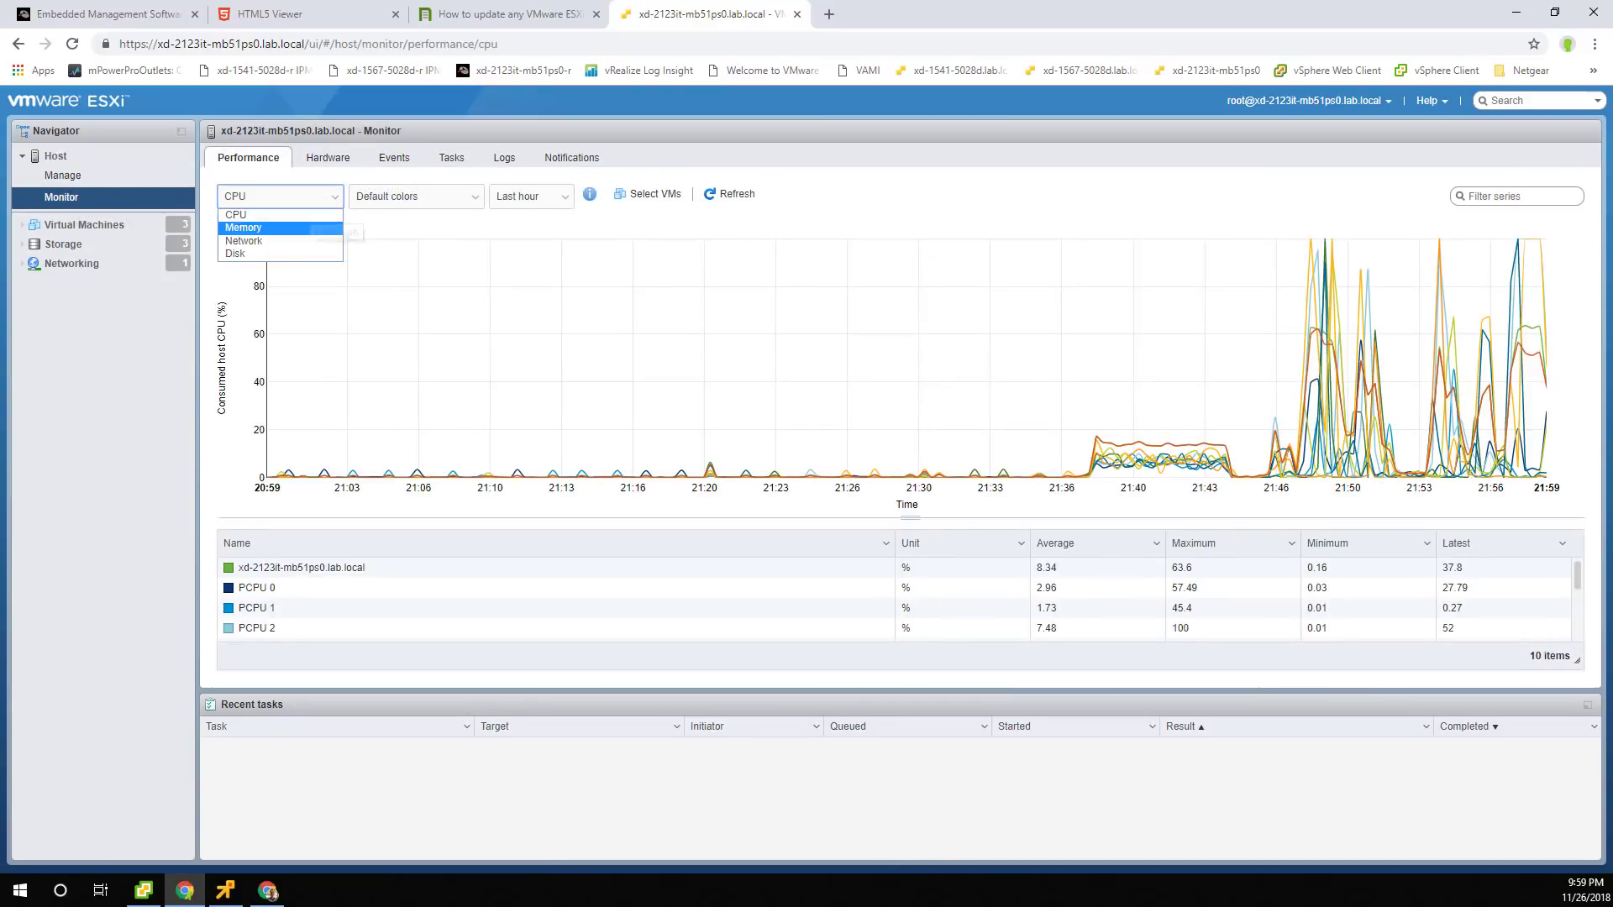
click(239, 254)
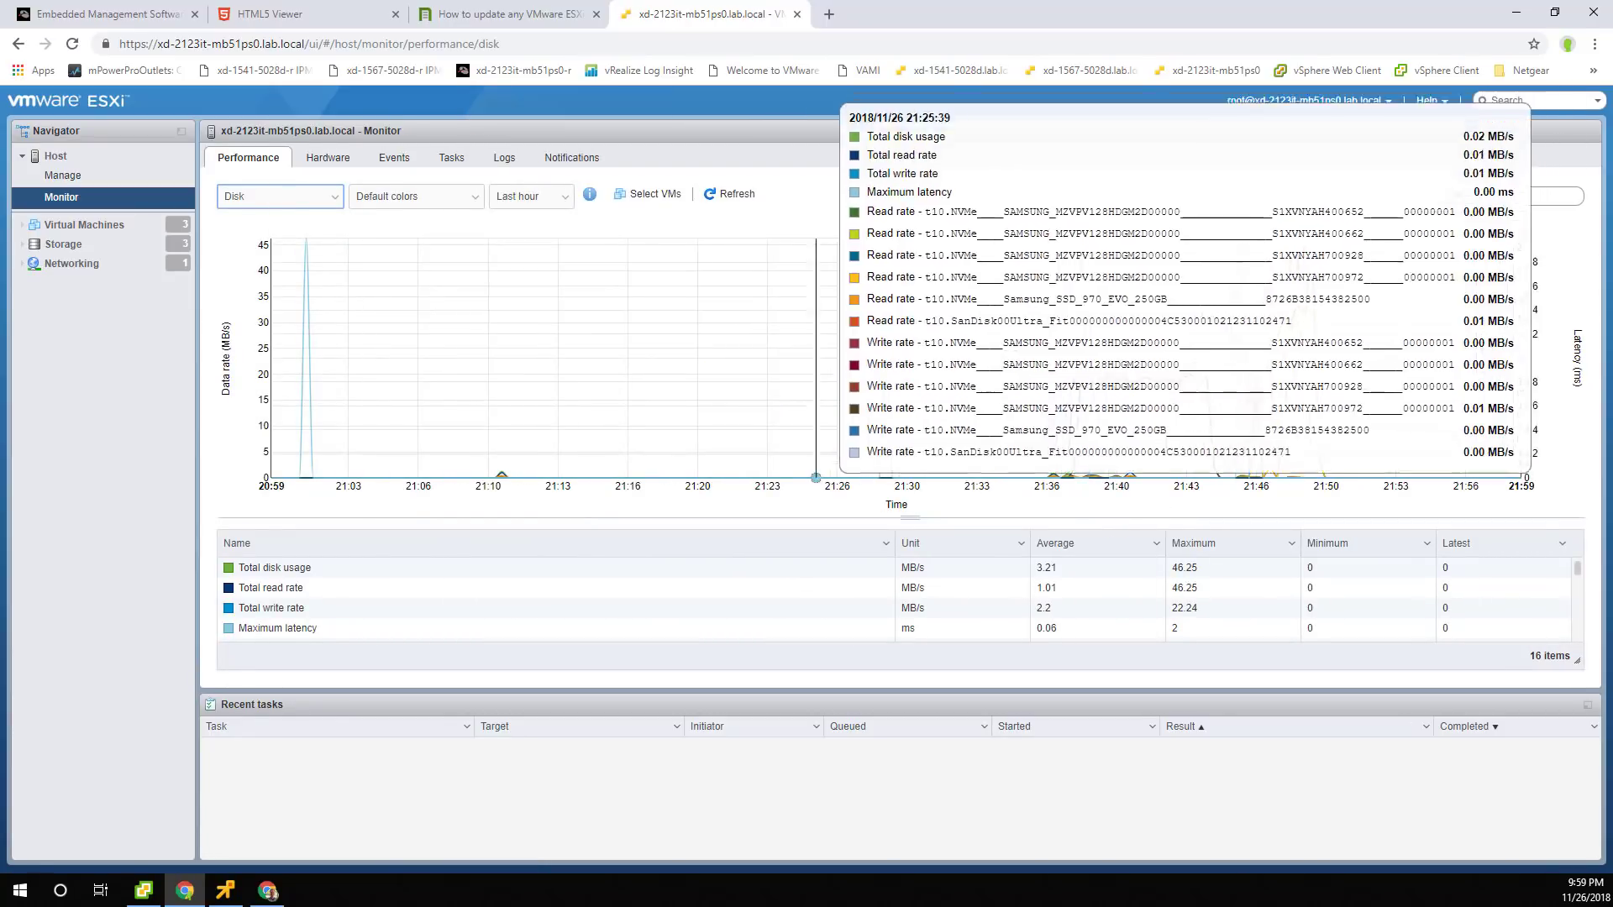
mouse_move(1151, 429)
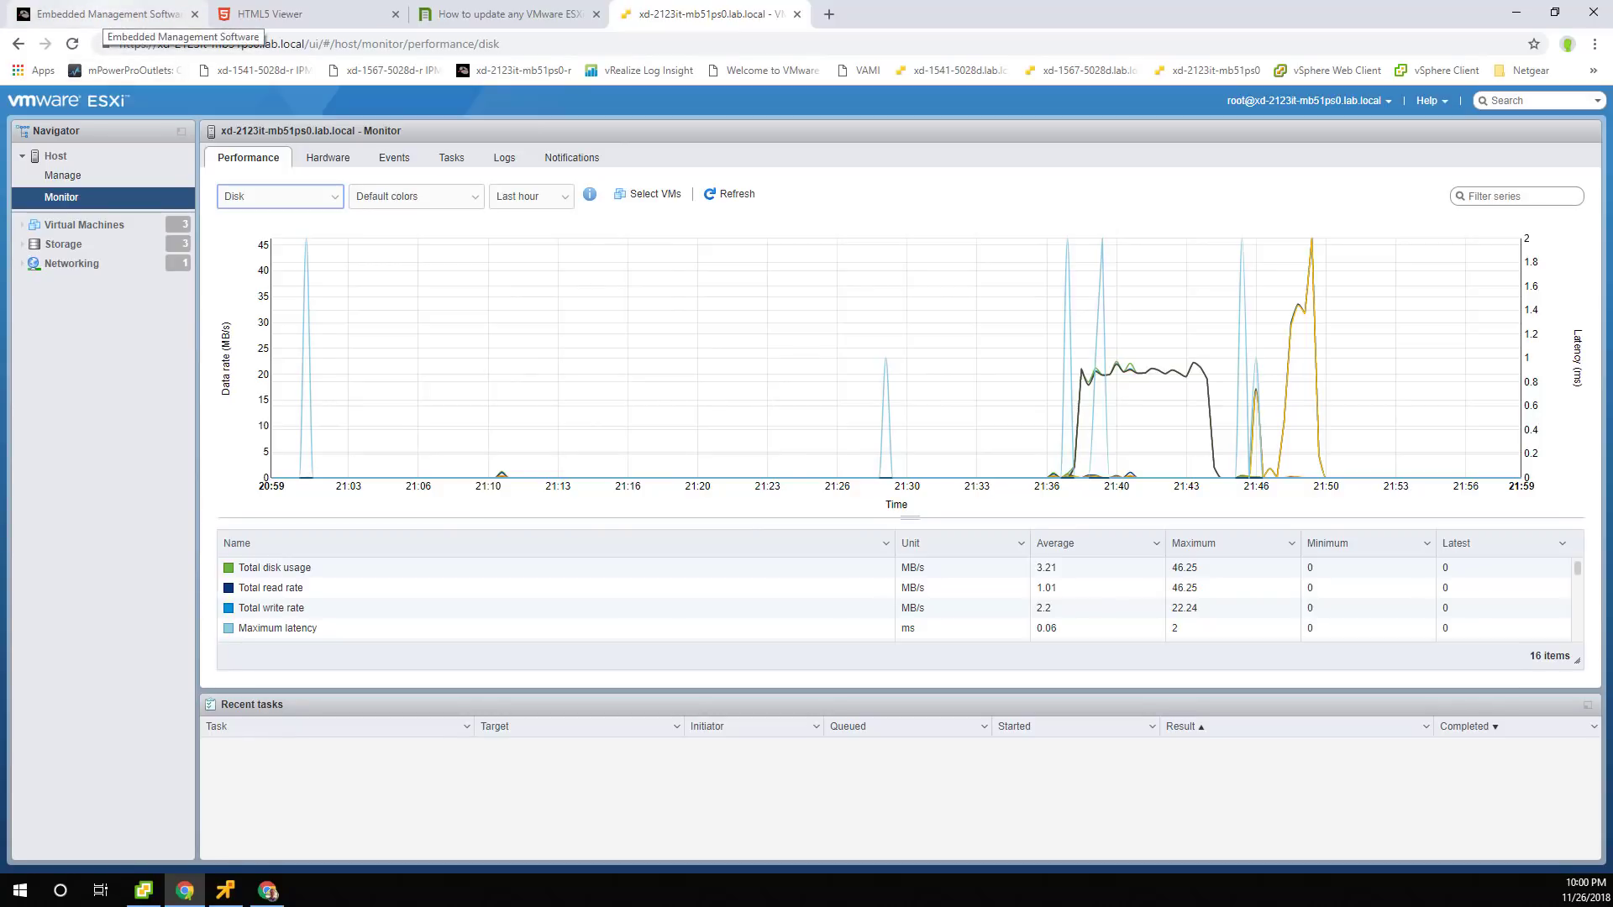
click(224, 890)
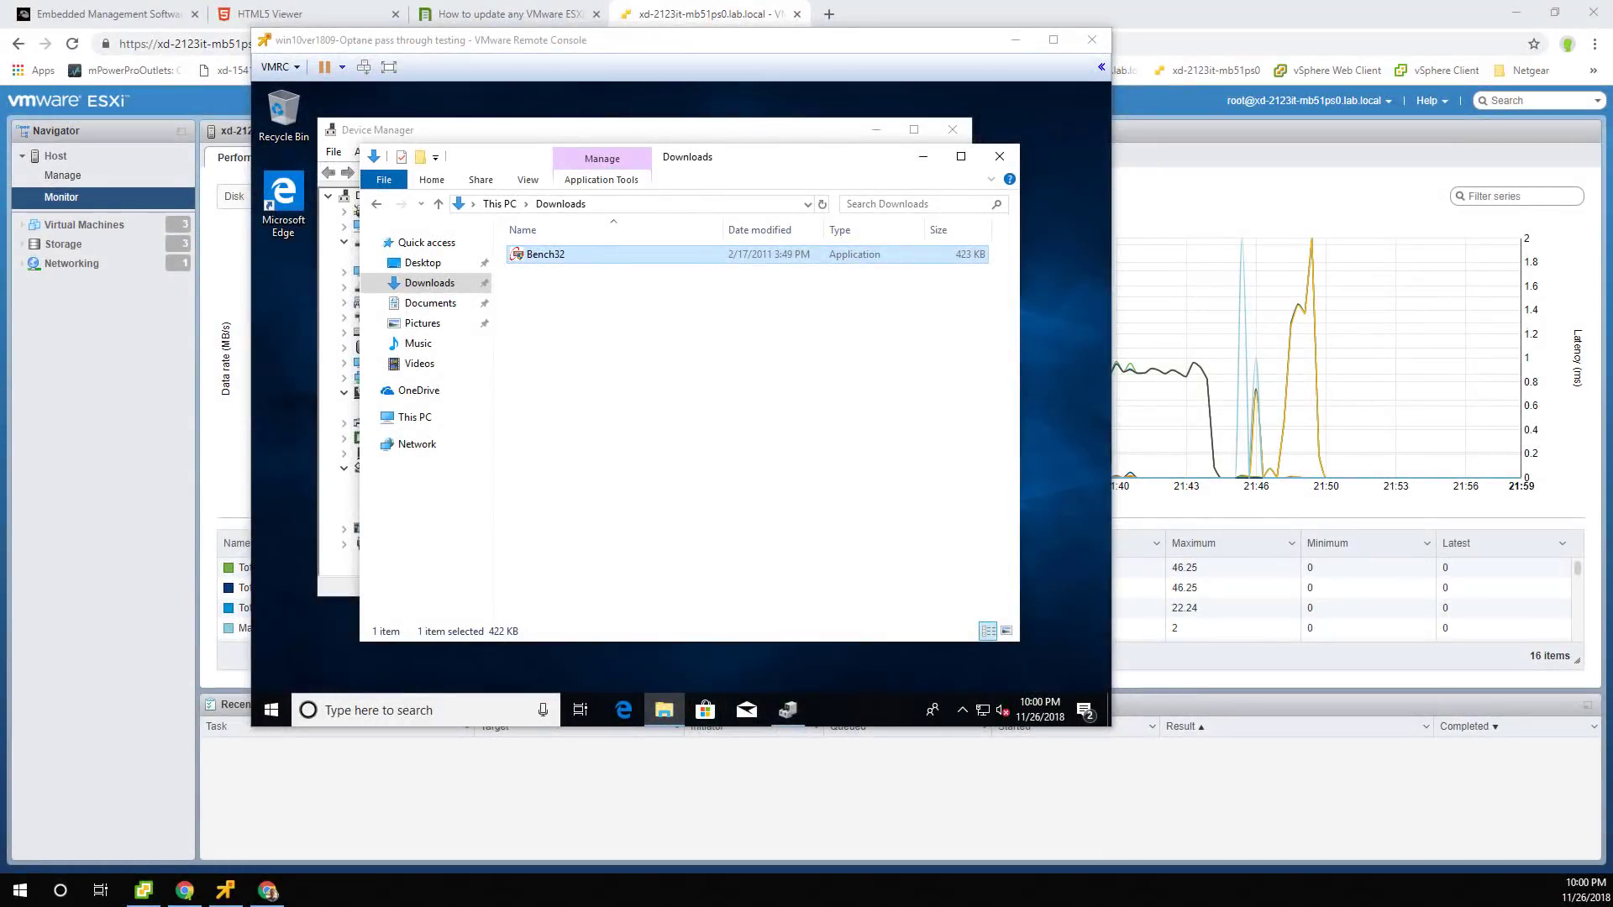
Launch Bench32 with admin approval, close Explorer and Device Manager, and start the ATTO benchmark.
double_click(595, 252)
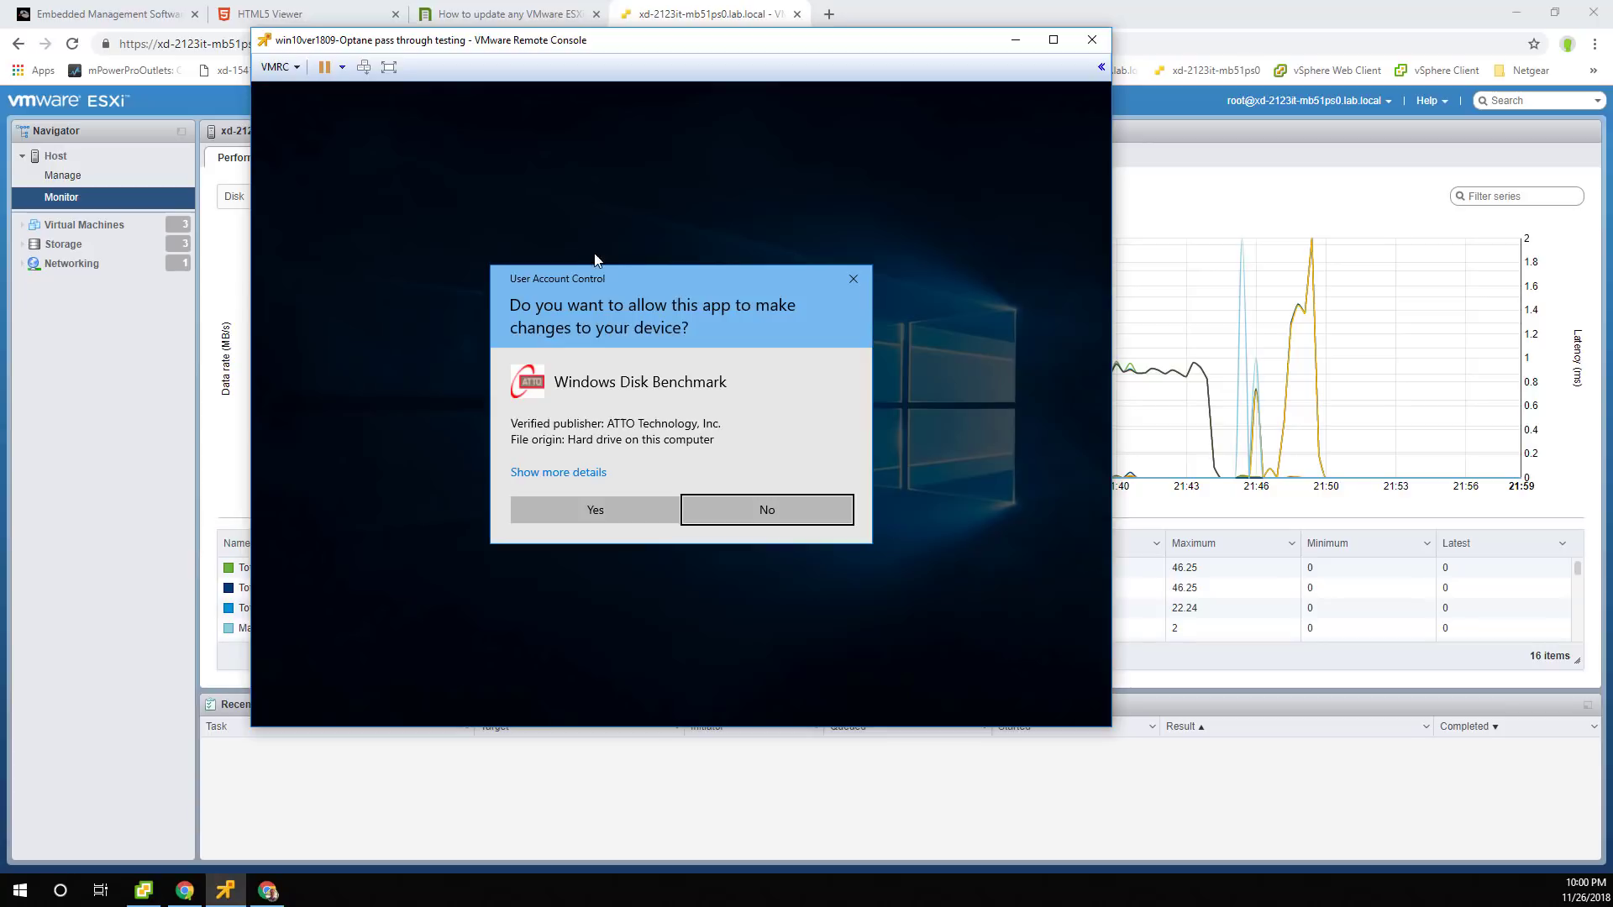
click(605, 501)
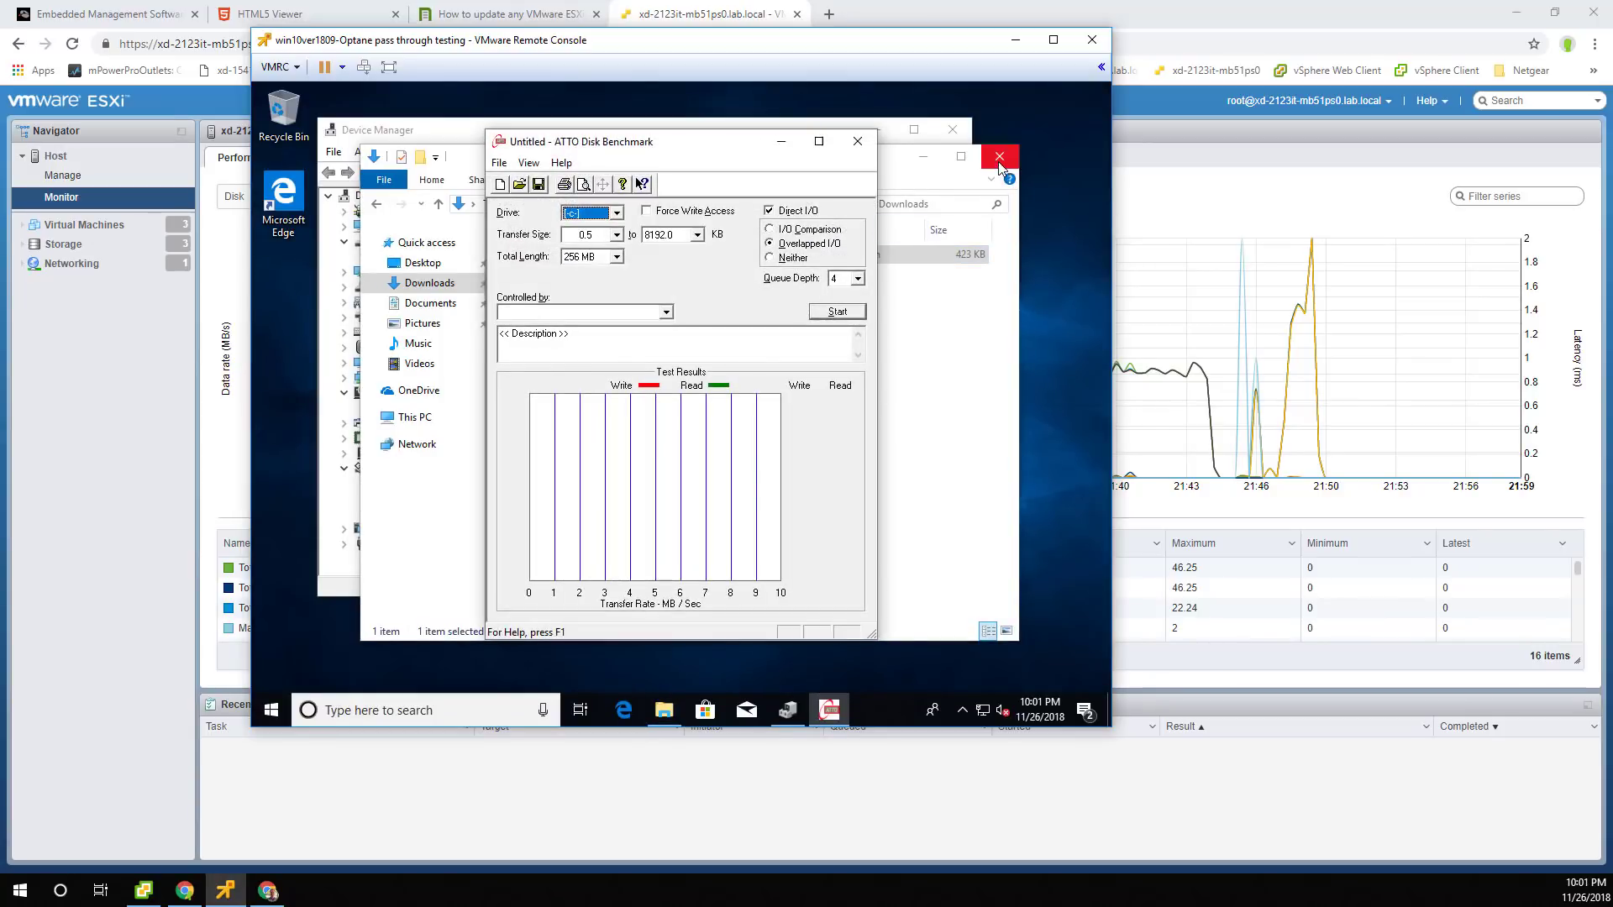
click(998, 162)
click(952, 130)
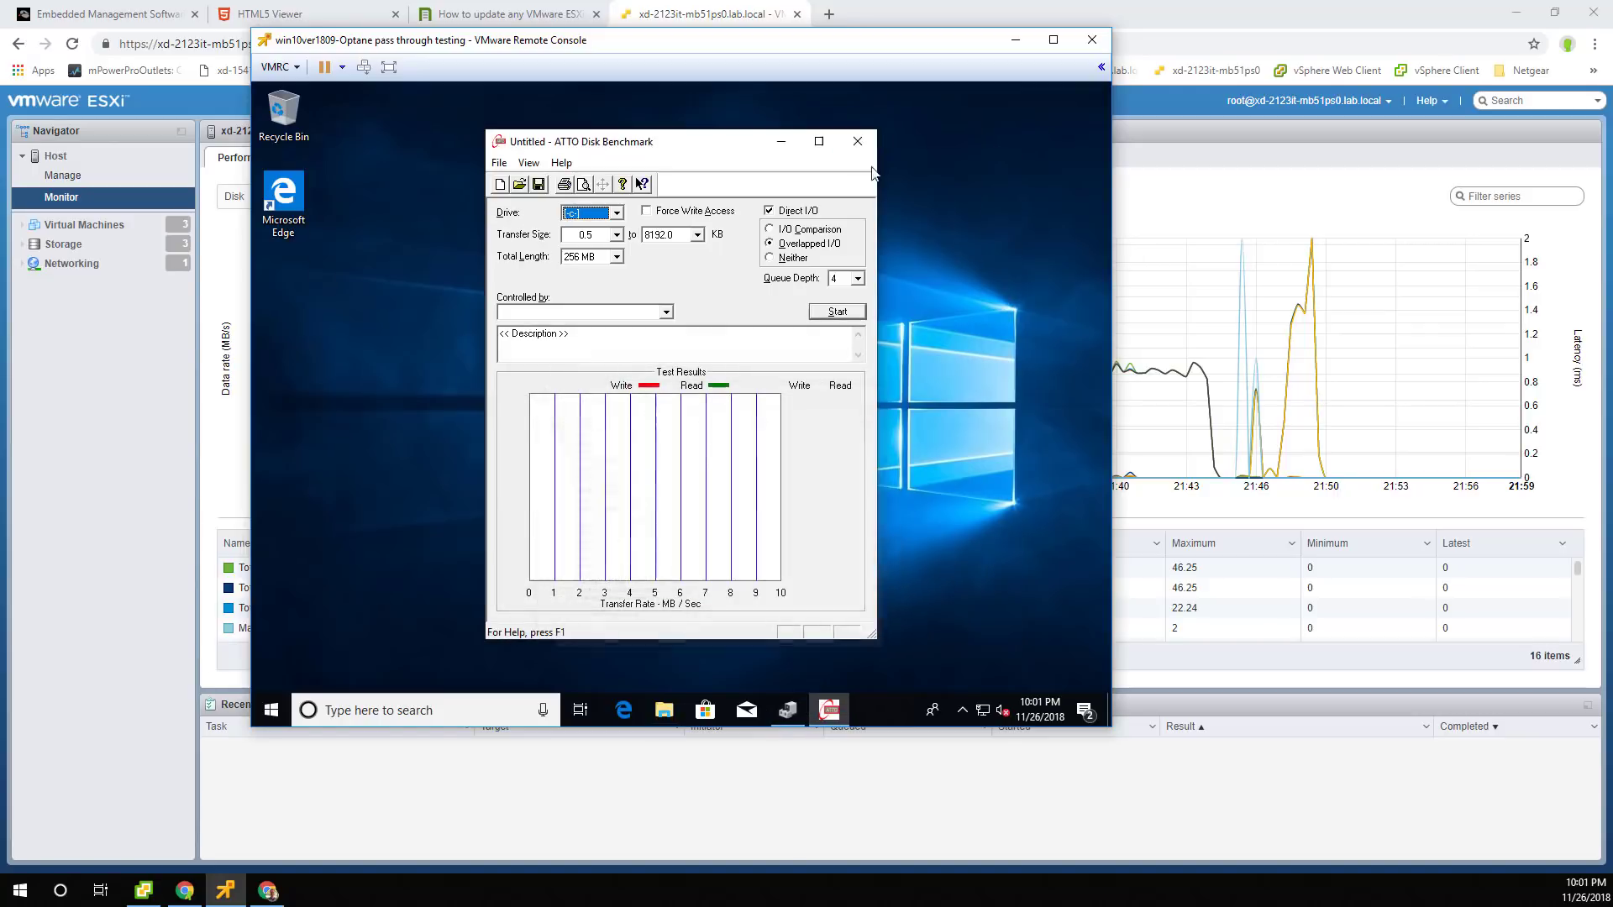
click(827, 314)
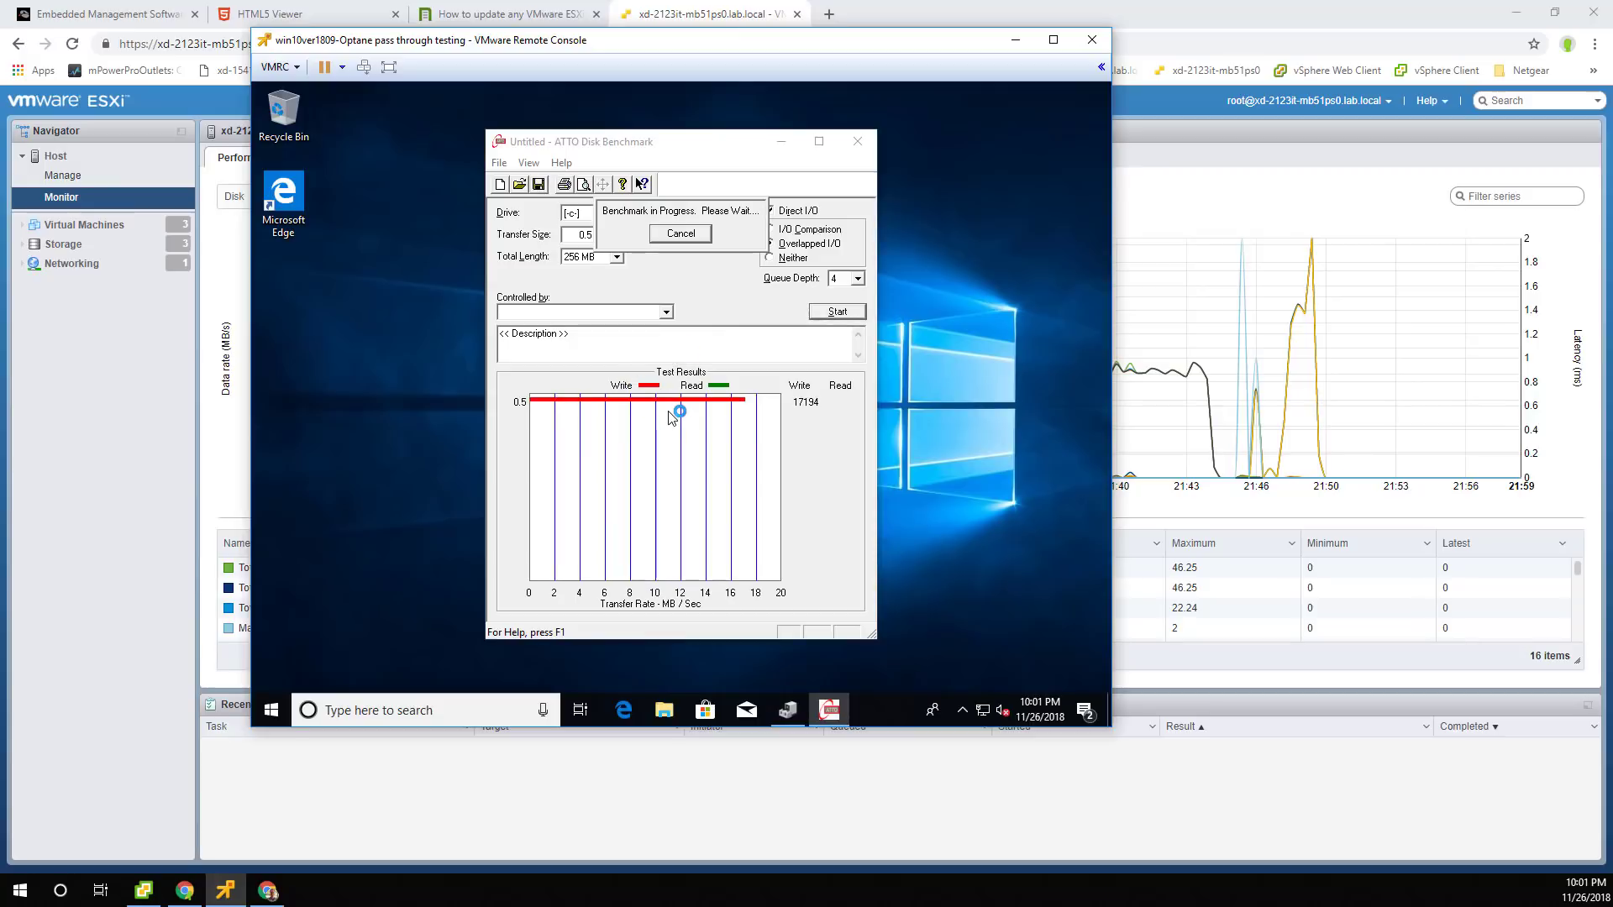
key(alt+Tab)
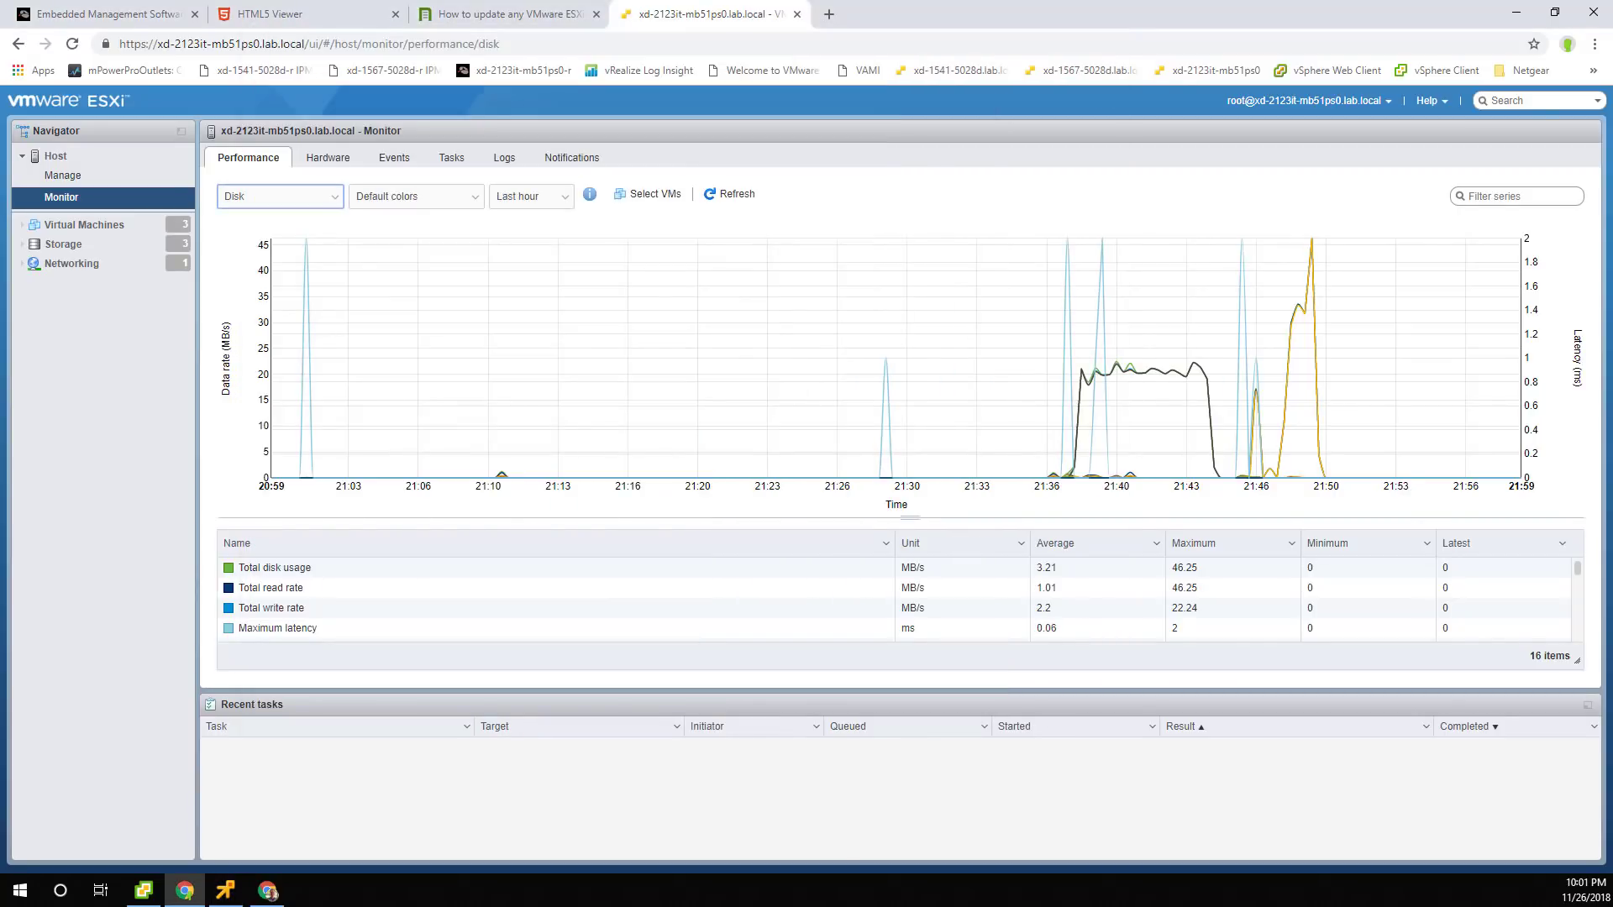
Refresh the host disk chart, set 15-second auto-refresh, and snap the browser to the right half.
click(729, 194)
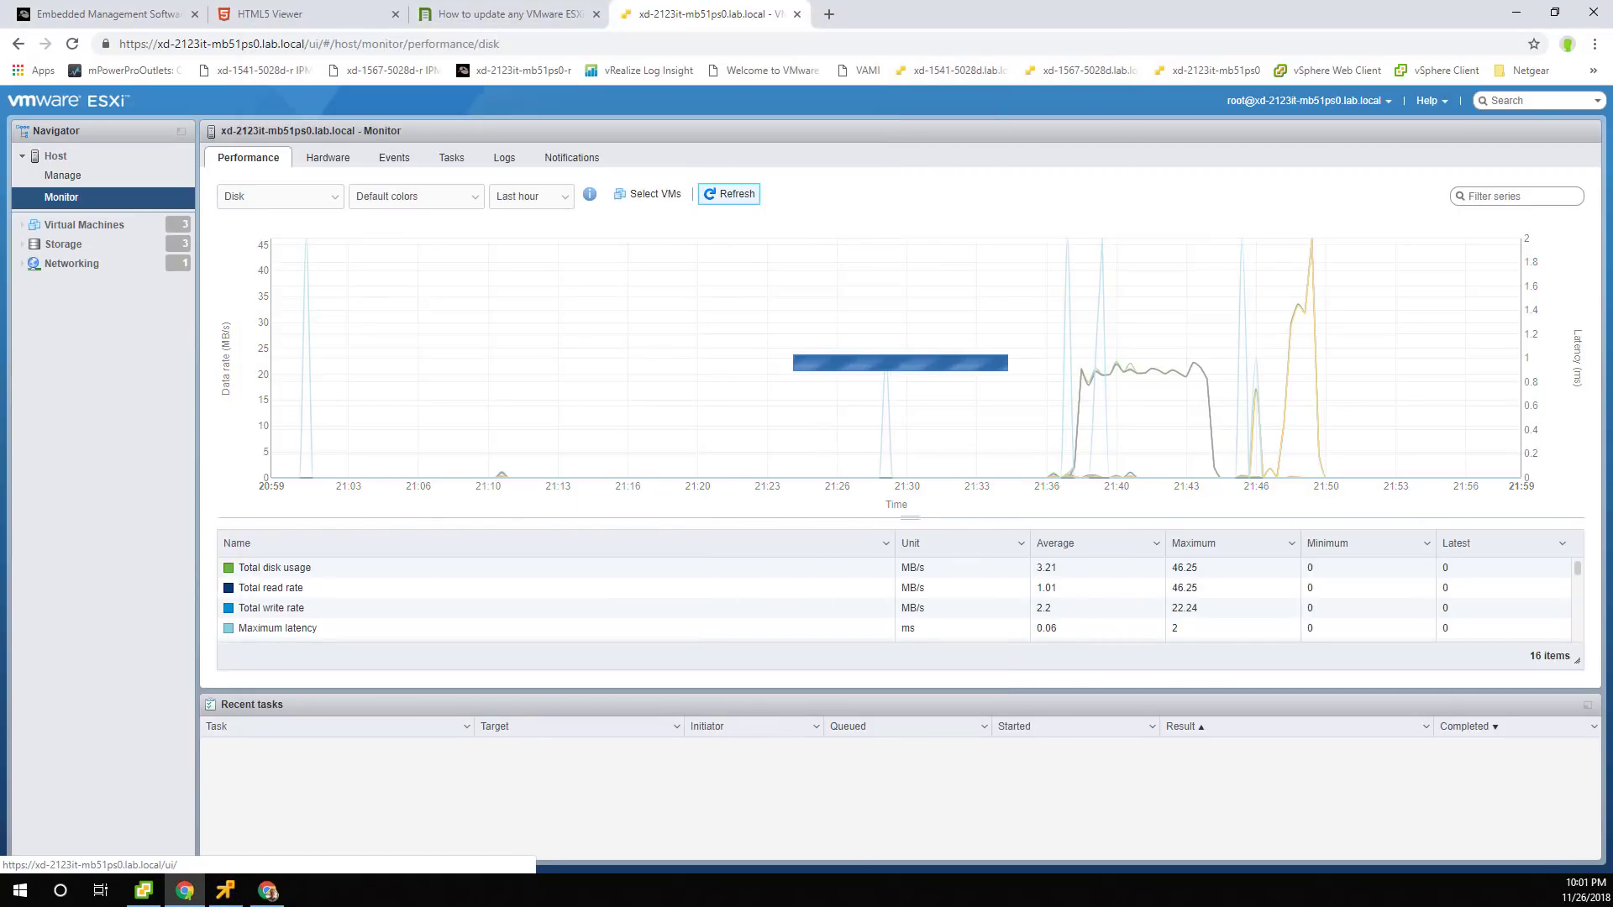
click(1304, 100)
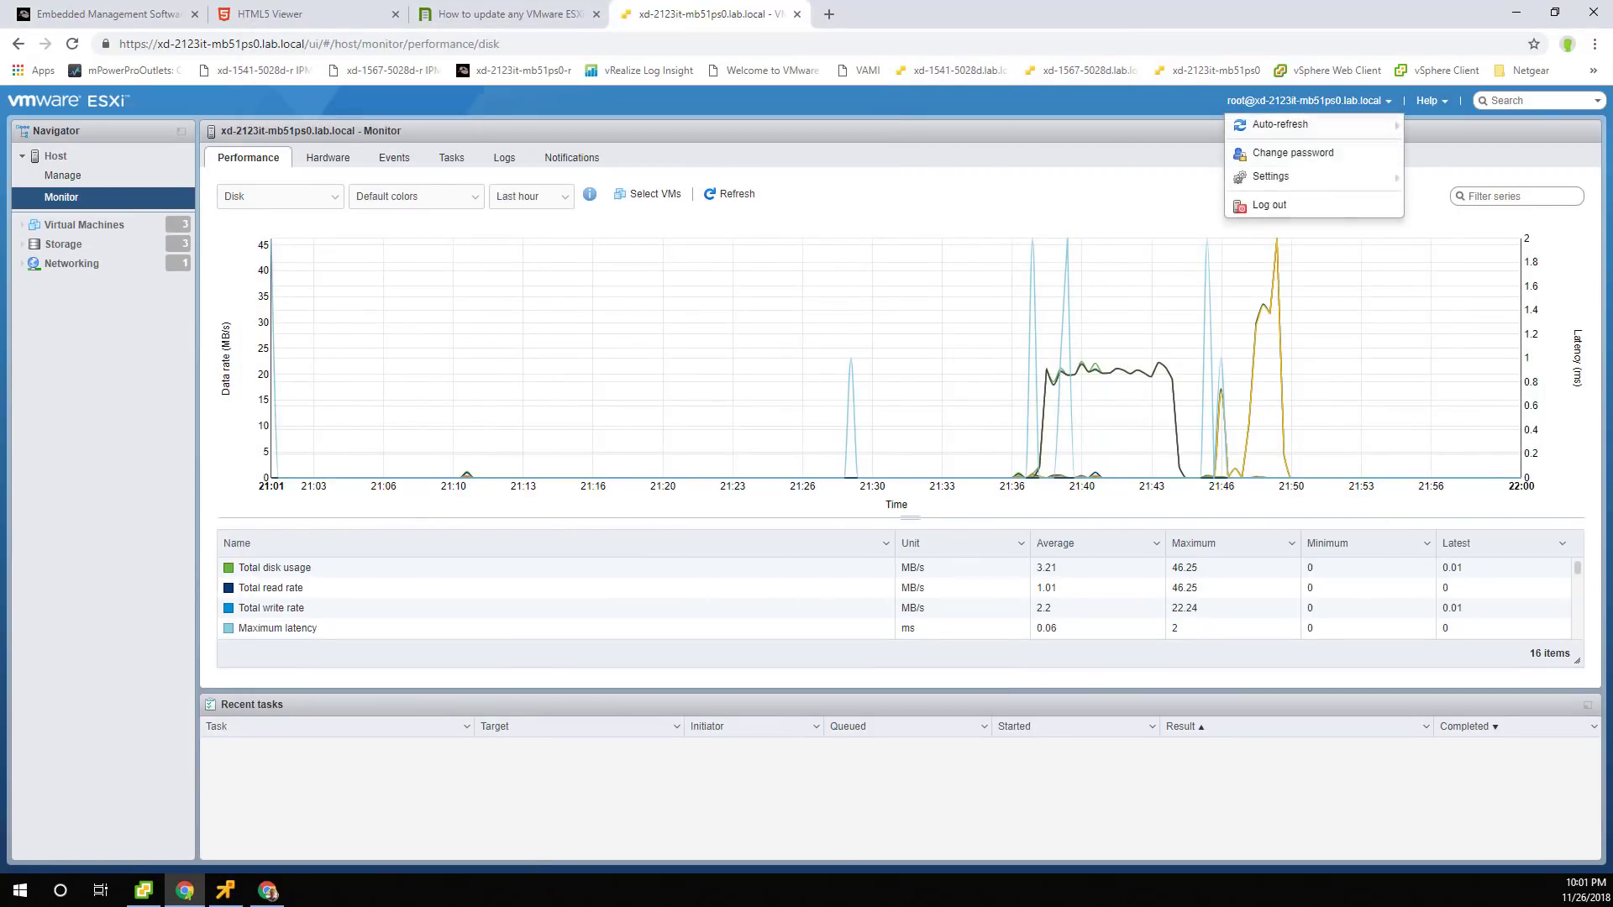
mouse_move(1286, 176)
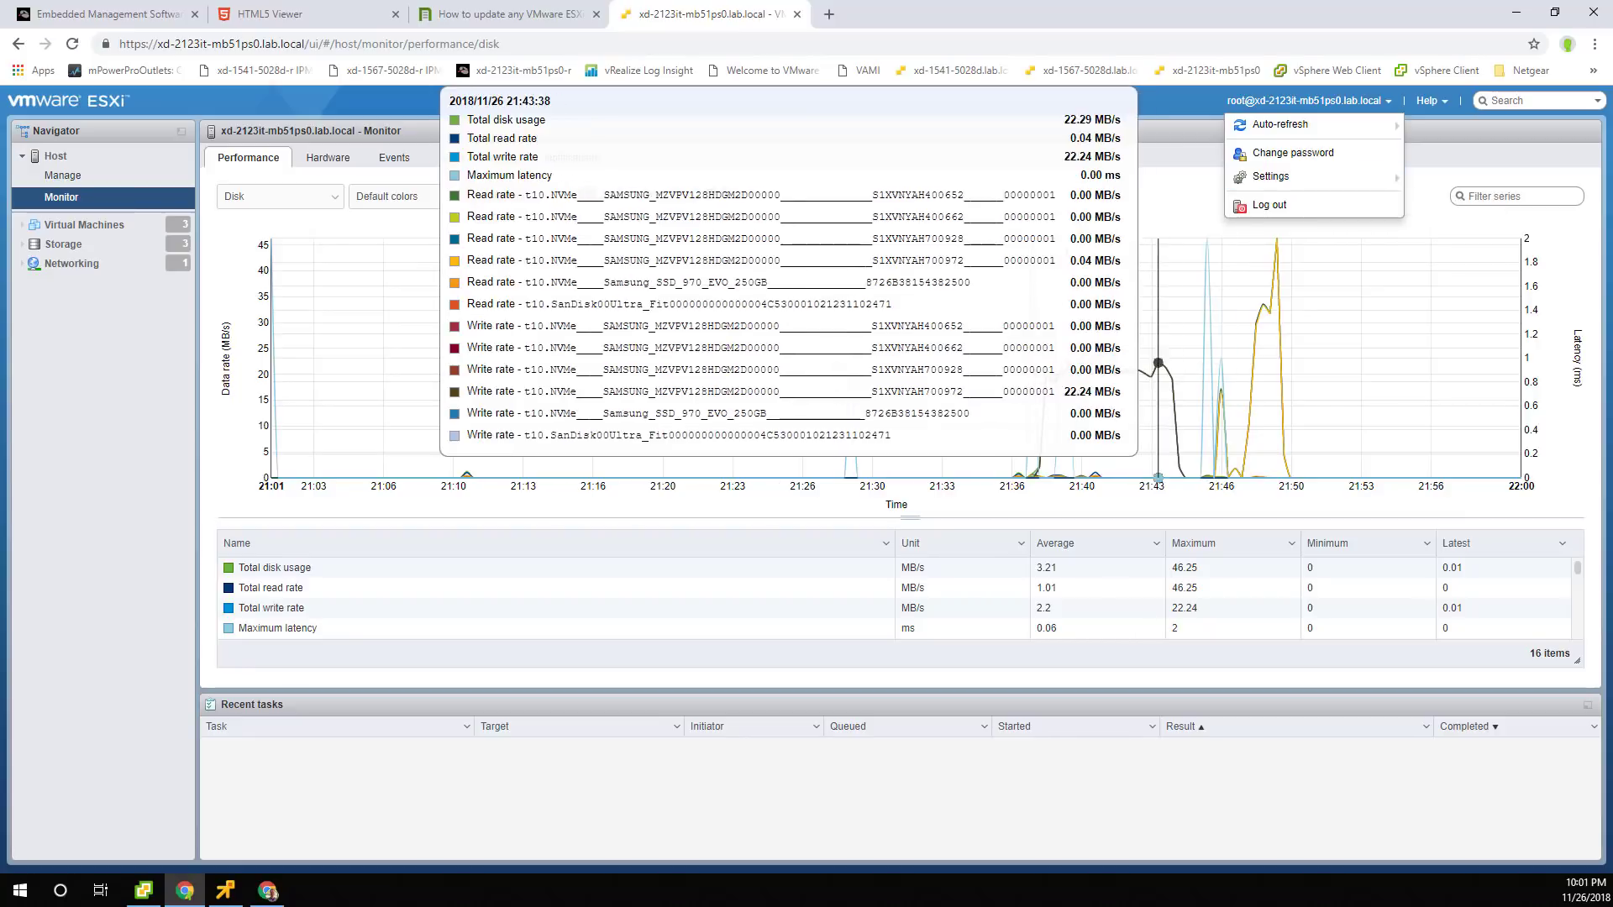
mouse_move(1285, 124)
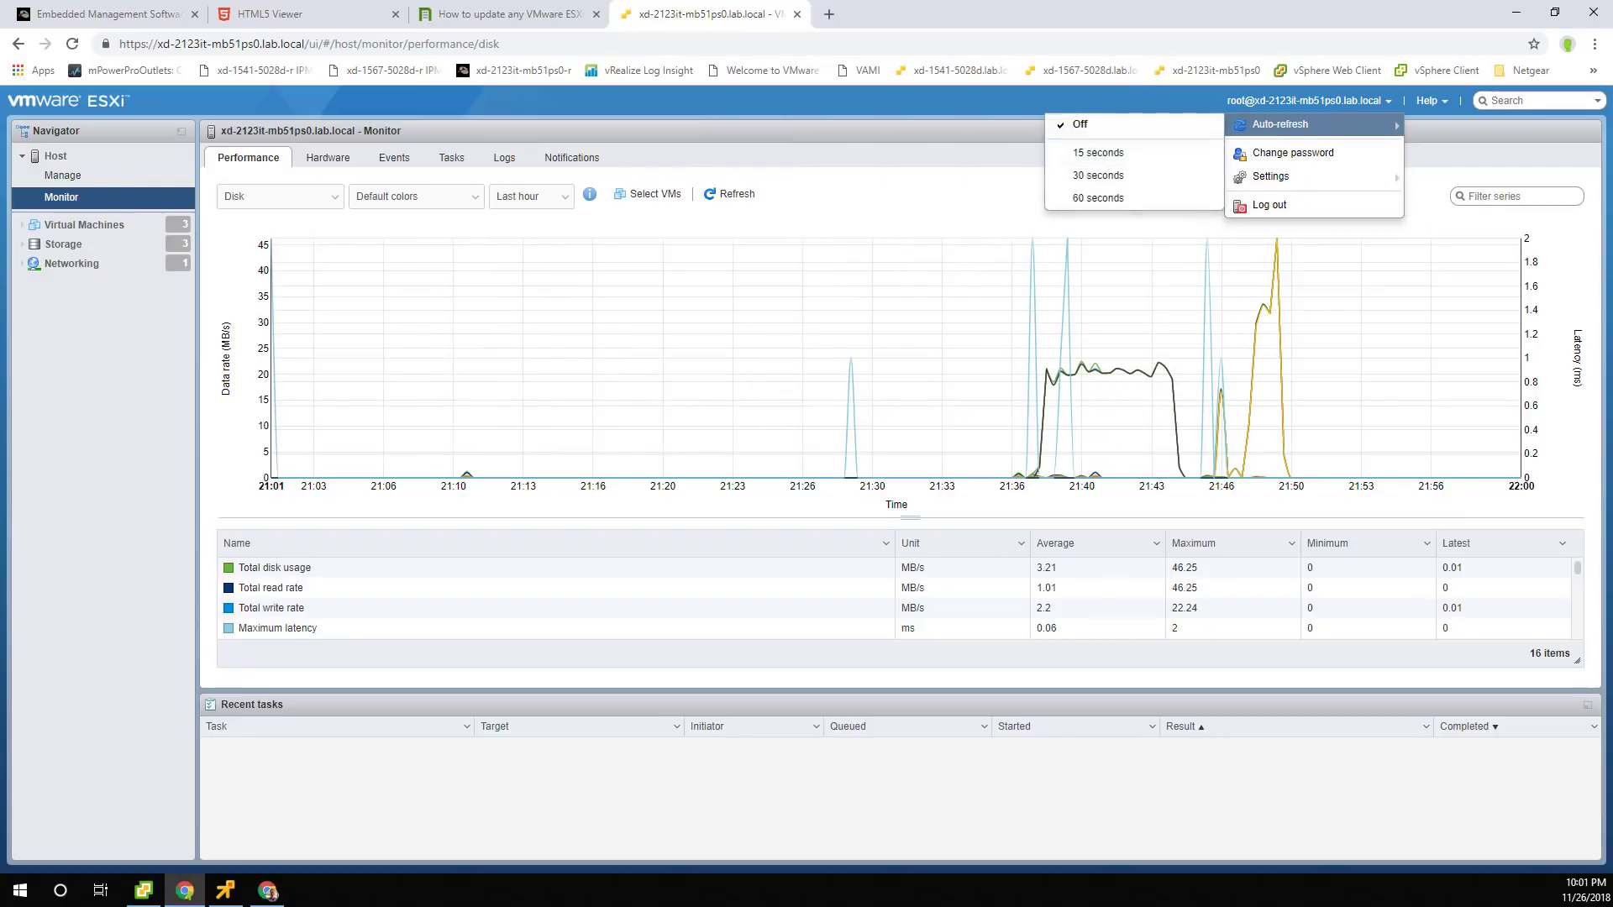
click(1117, 152)
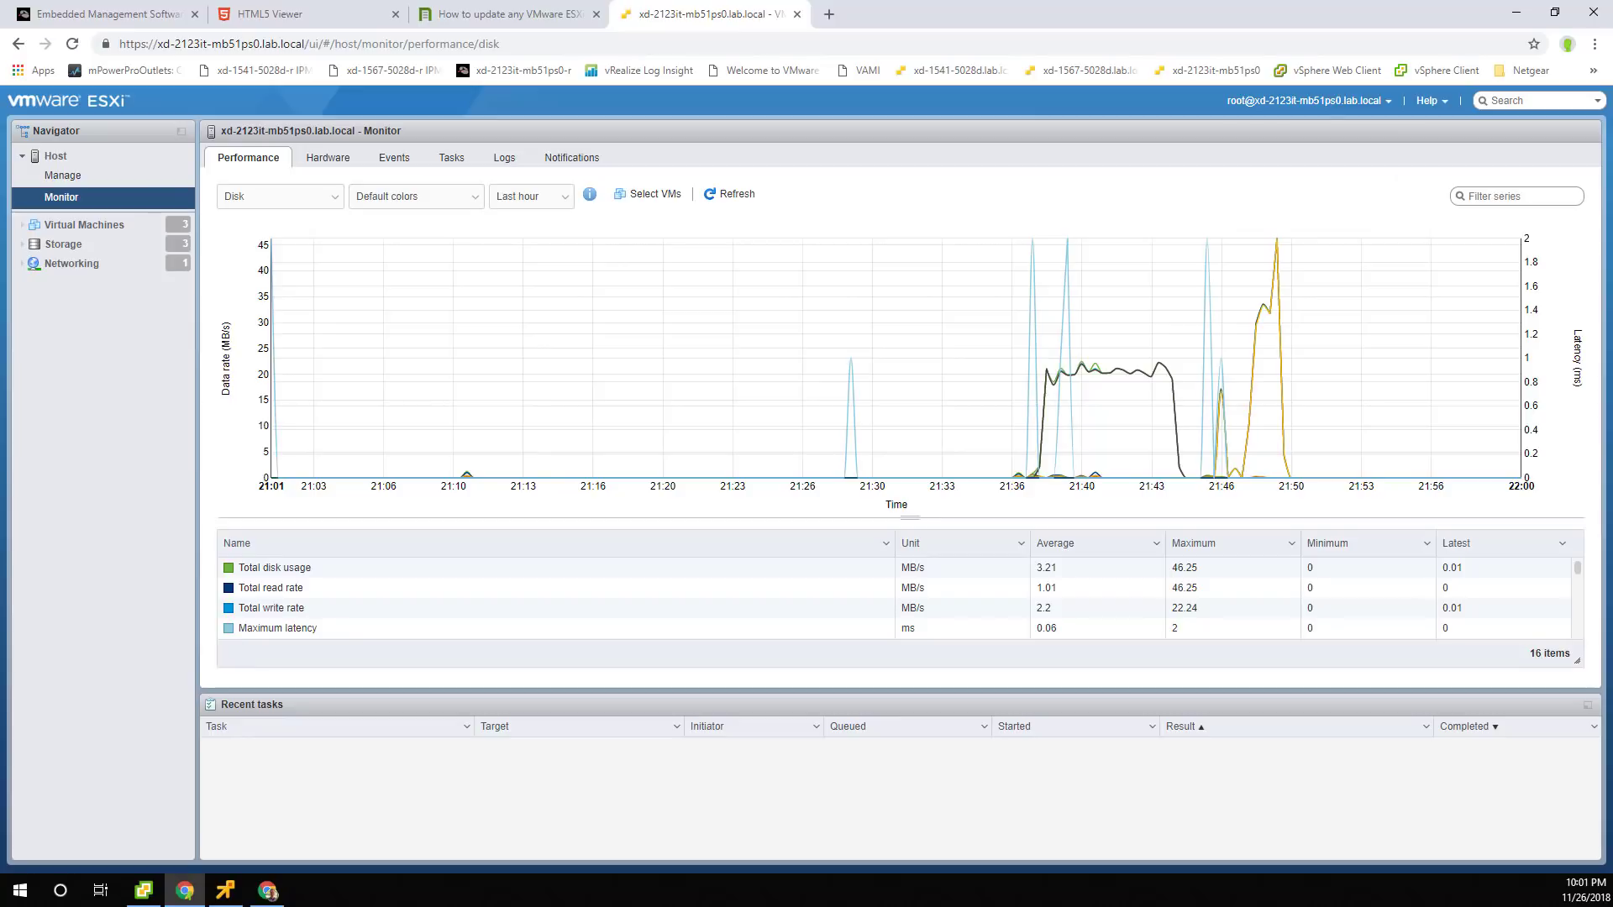
key(super+Right)
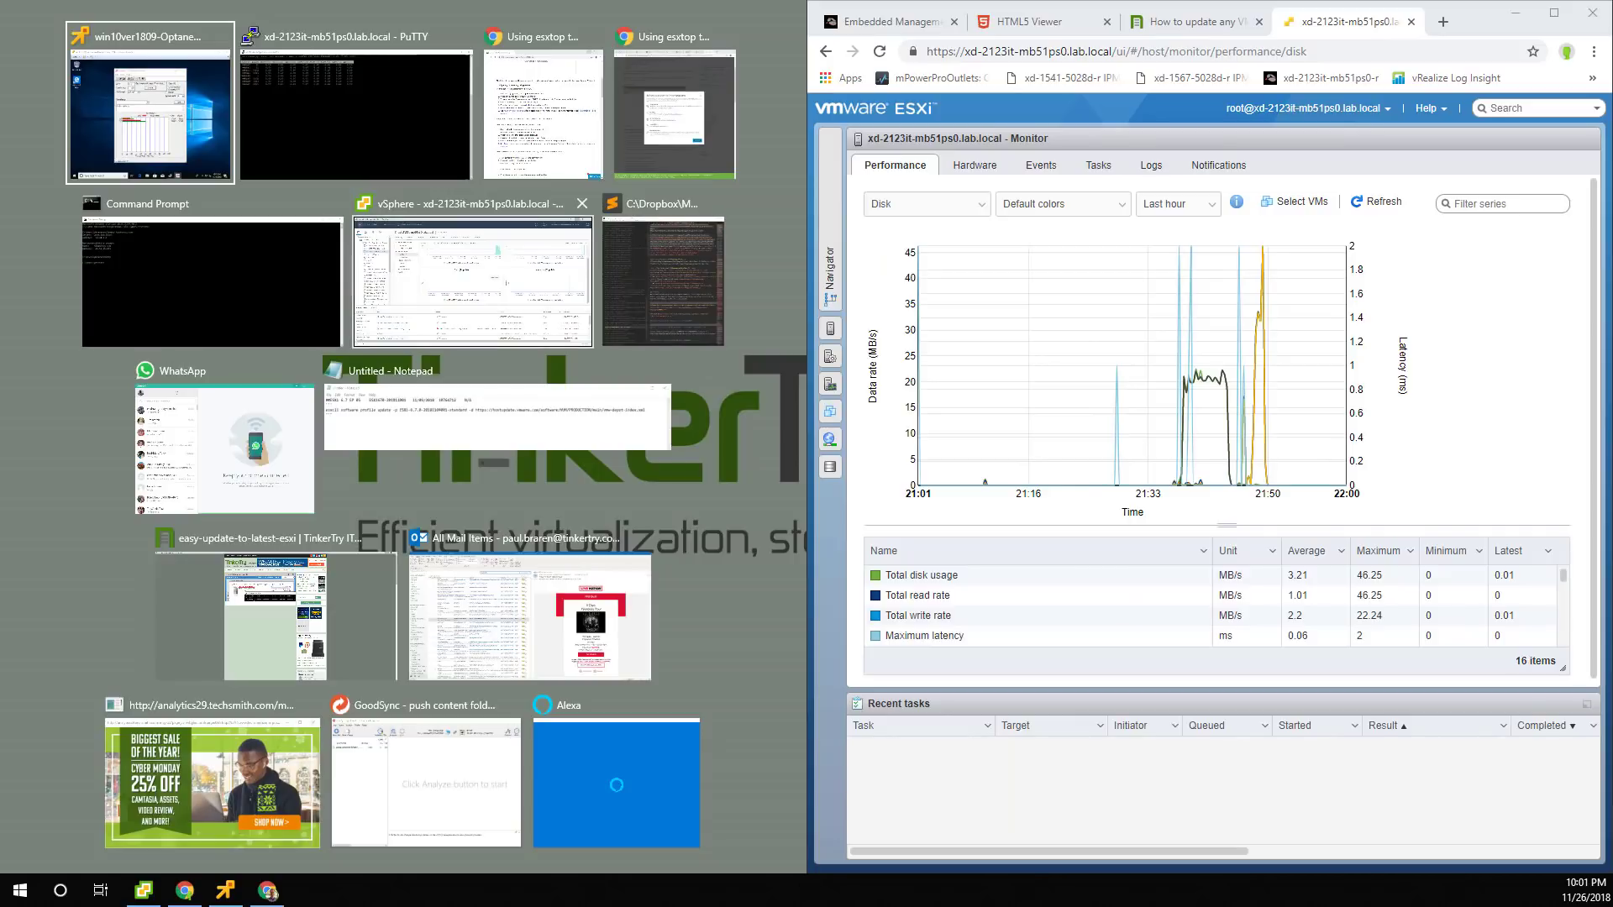
Snap vSphere Client to the left half and switch its Overview performance view to Disks, refreshed.
click(473, 282)
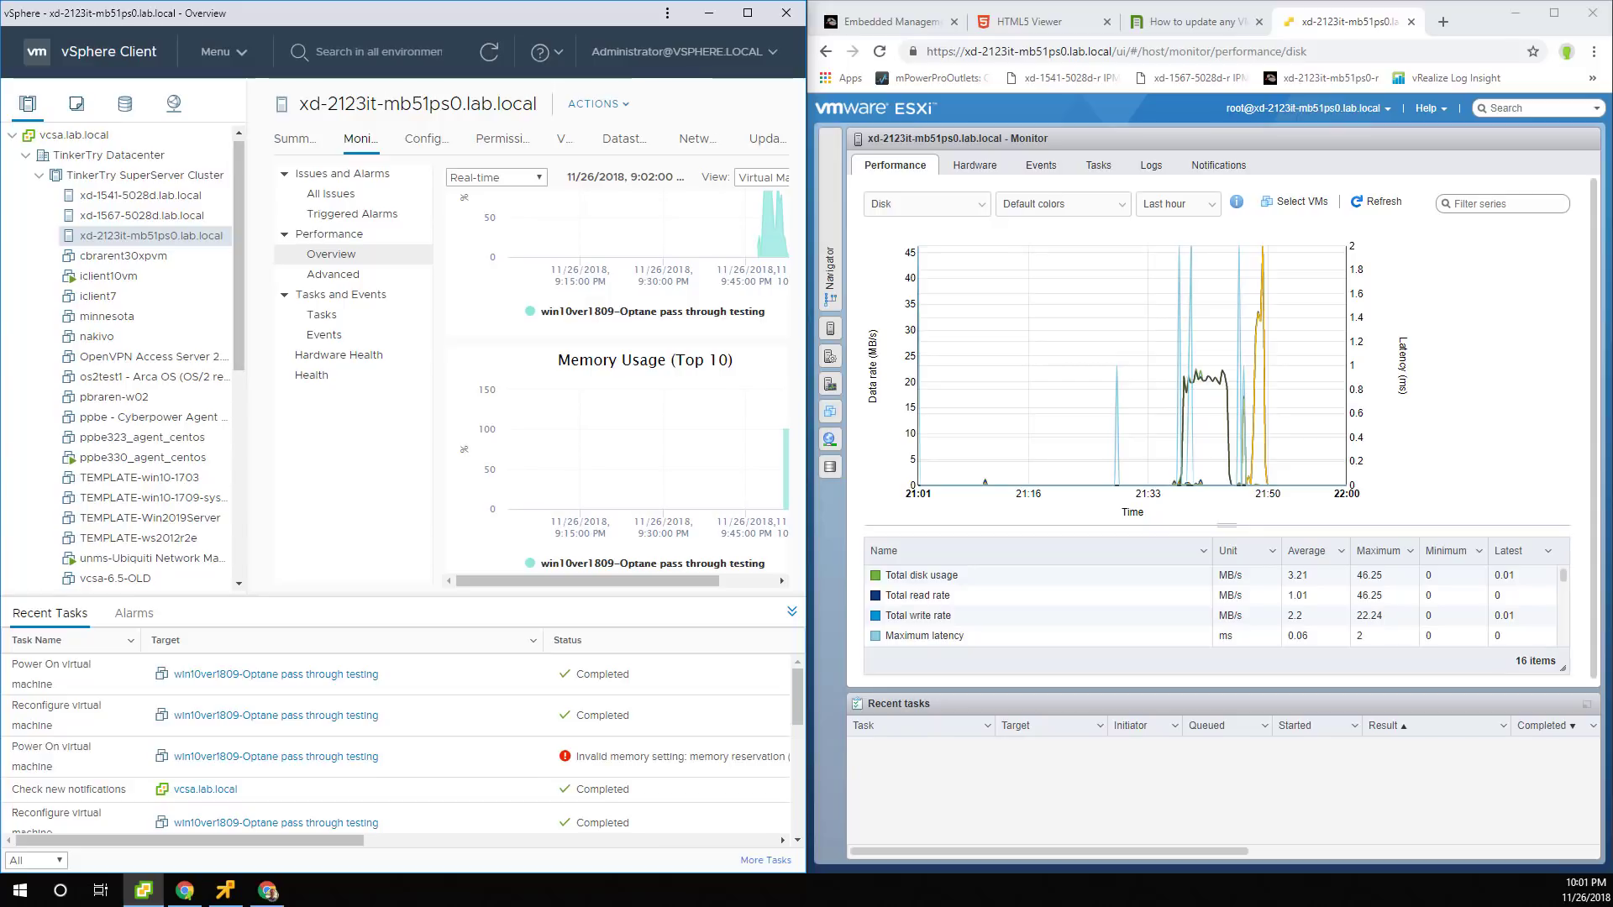
drag(247, 252, 191, 252)
click(734, 178)
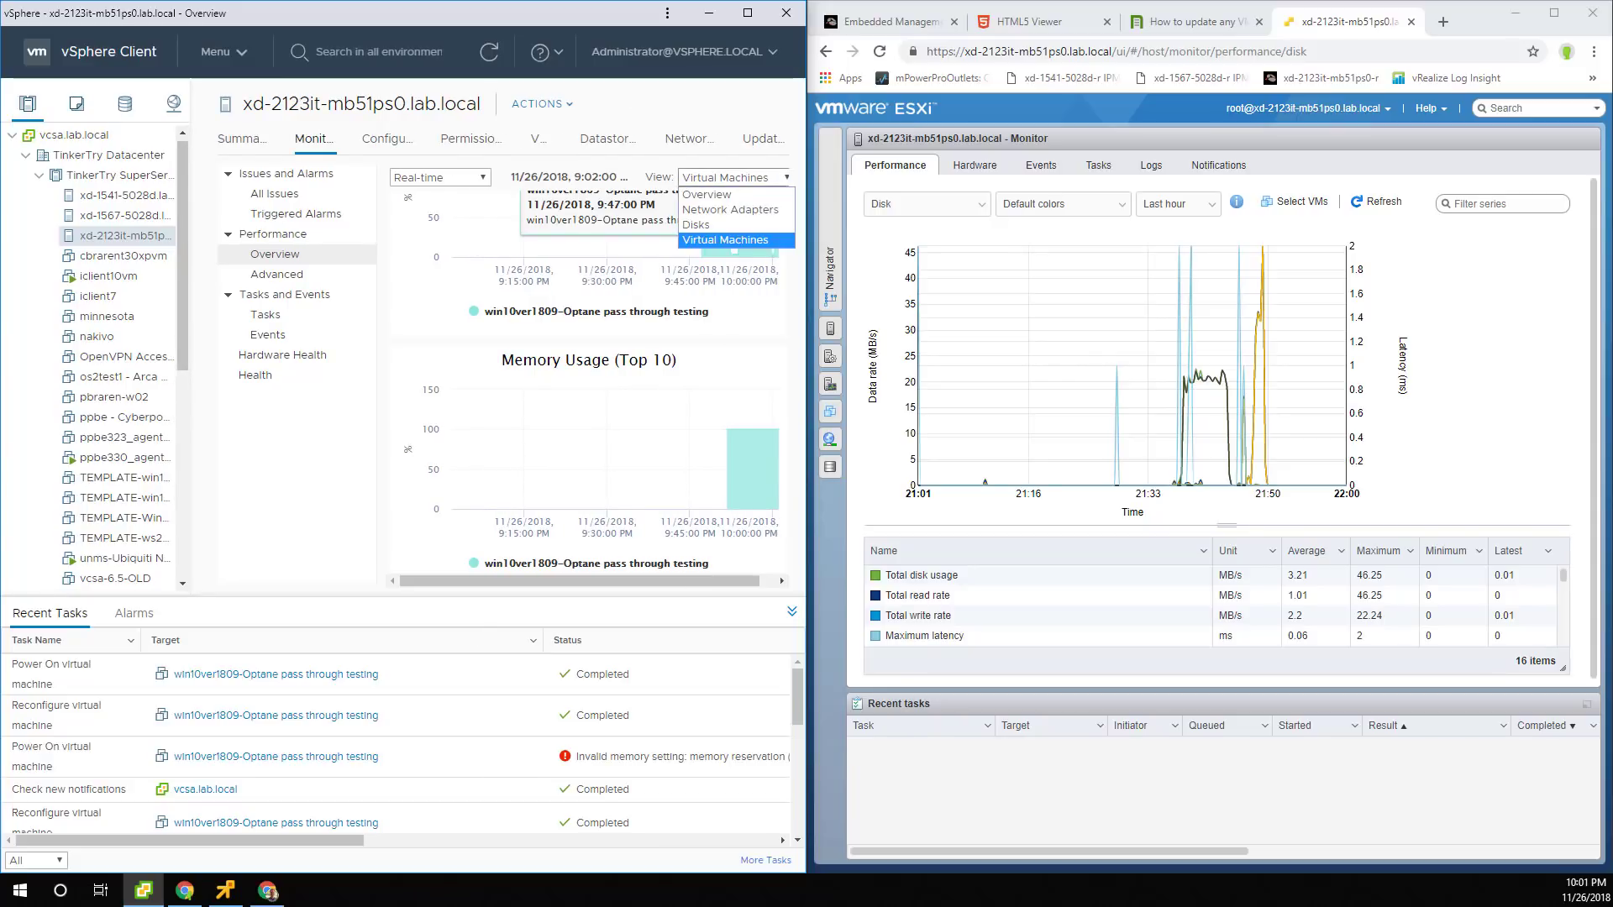
click(734, 226)
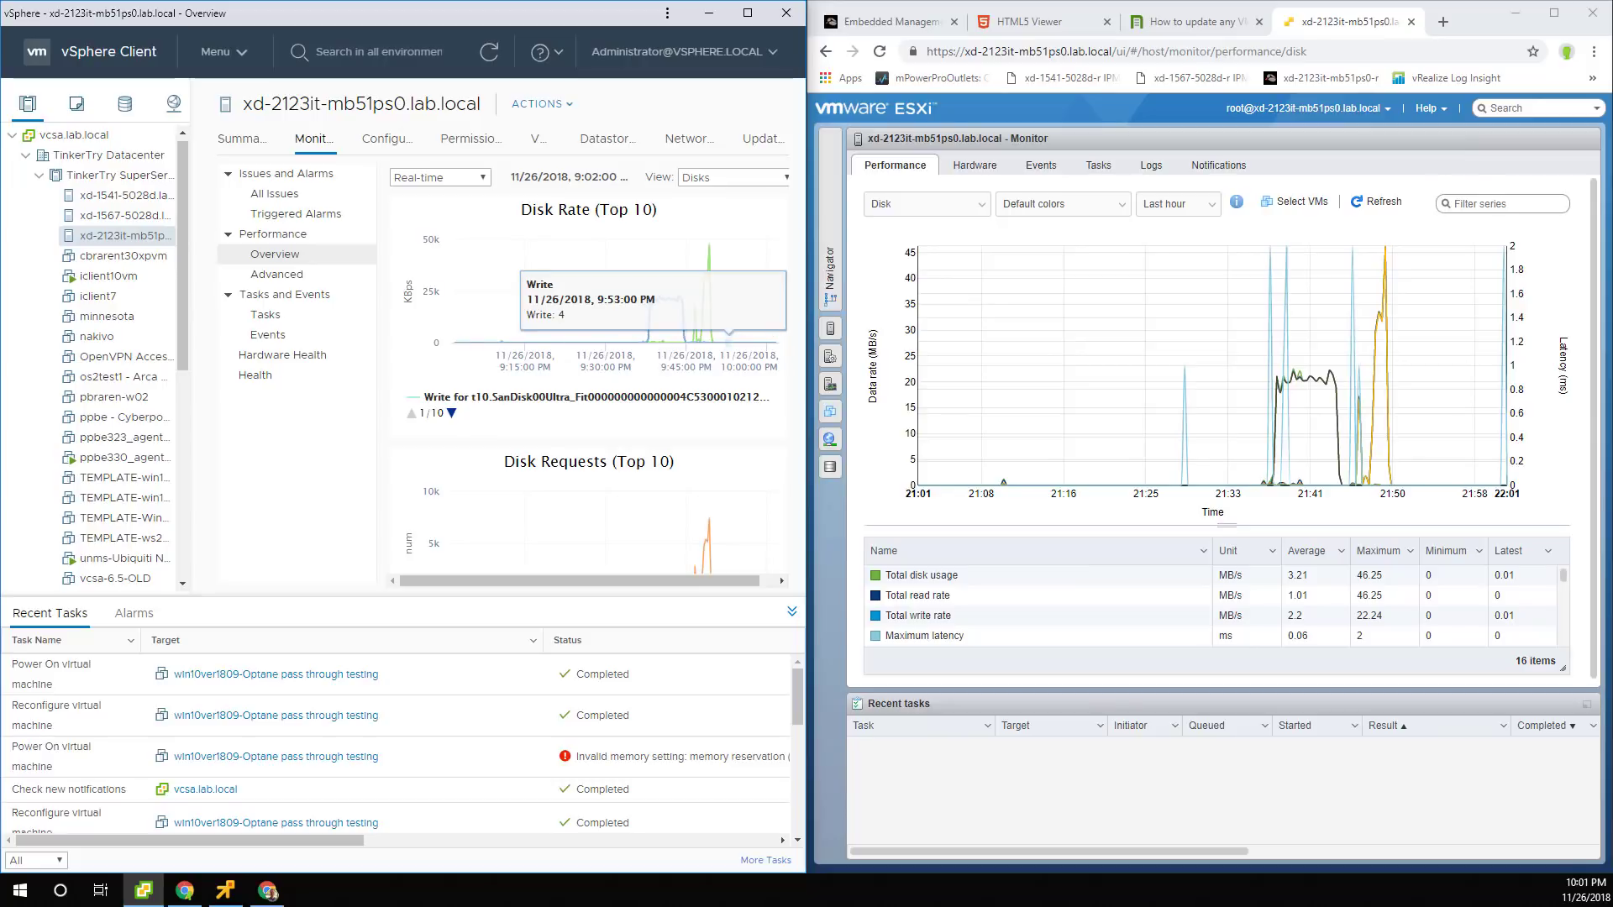
click(488, 52)
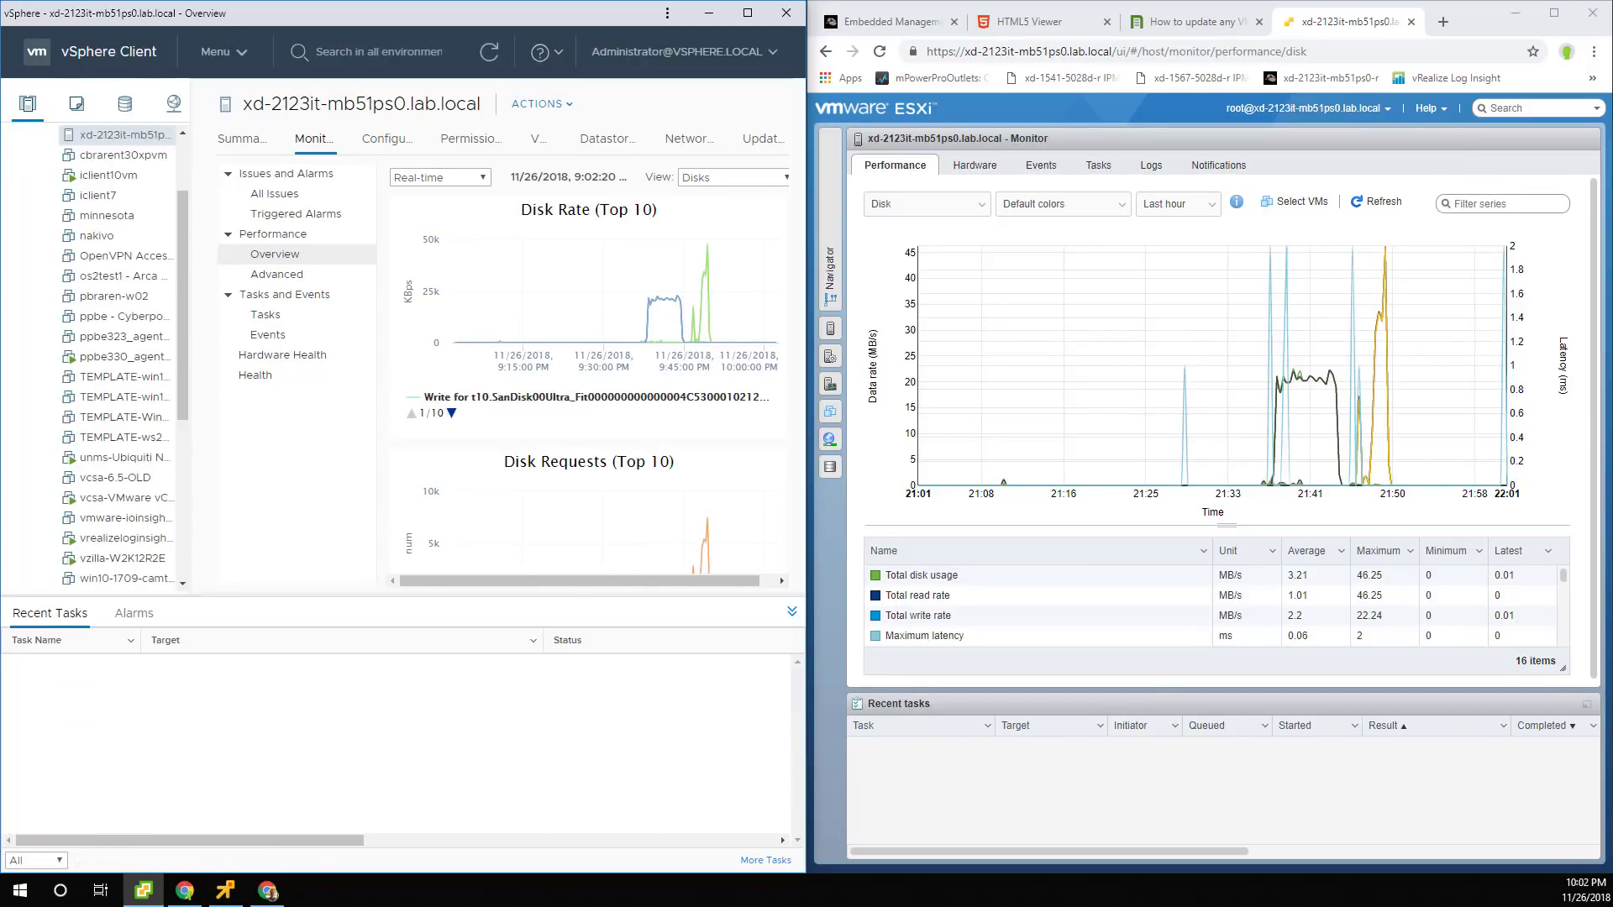
Briefly widen the vSphere window to check the disk charts, then bring the VM console forward.
drag(806, 514, 934, 514)
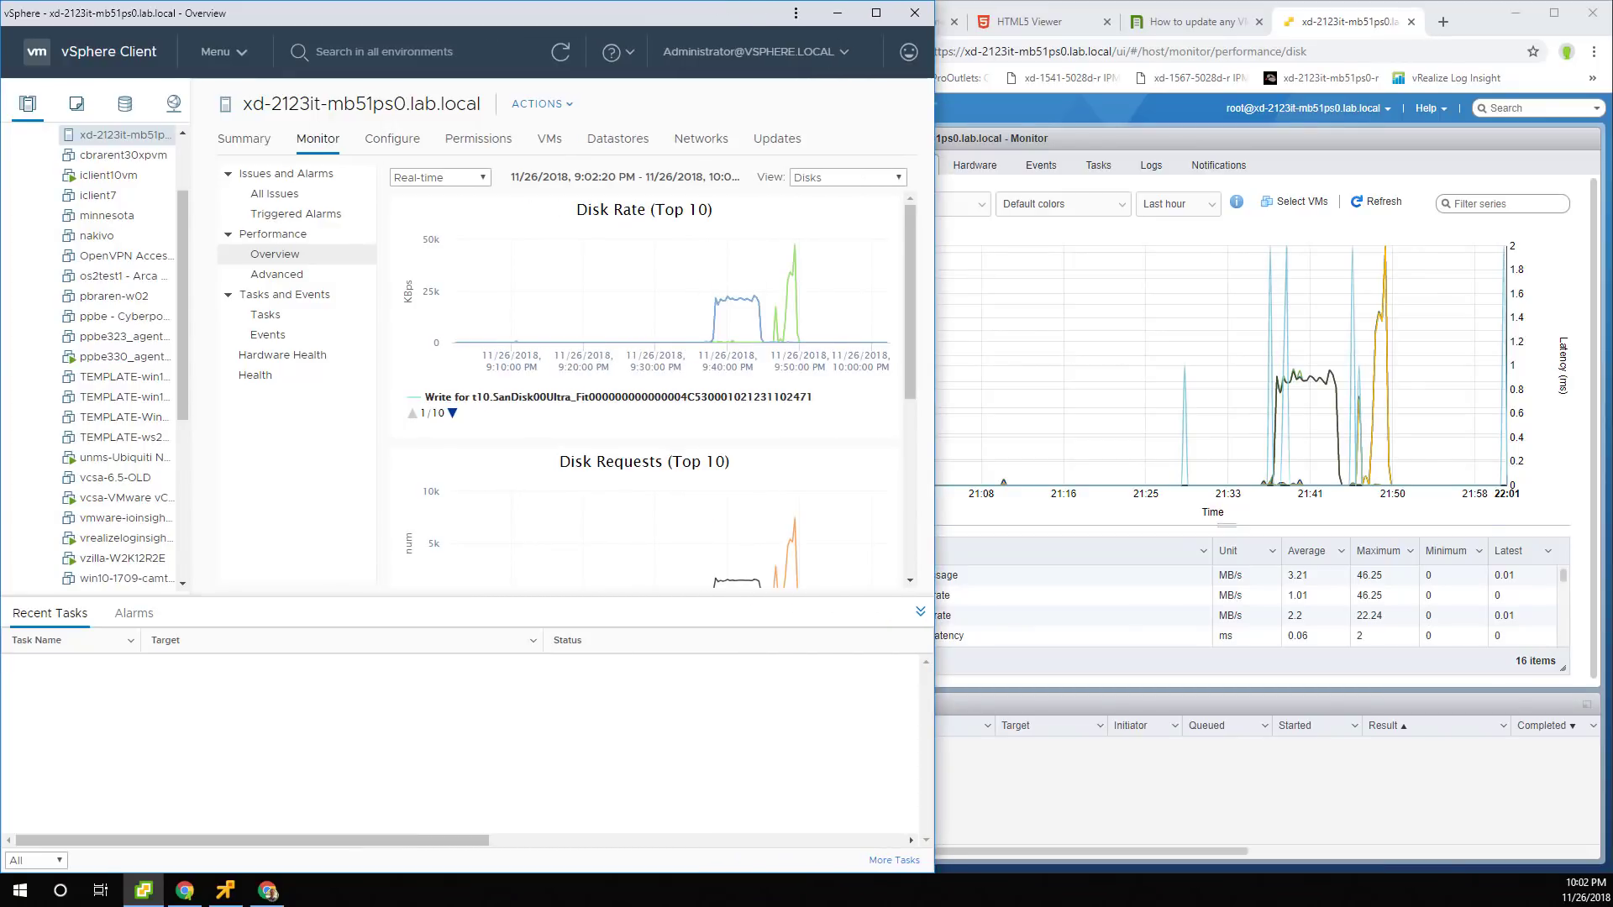
scroll(647, 378, down, 5)
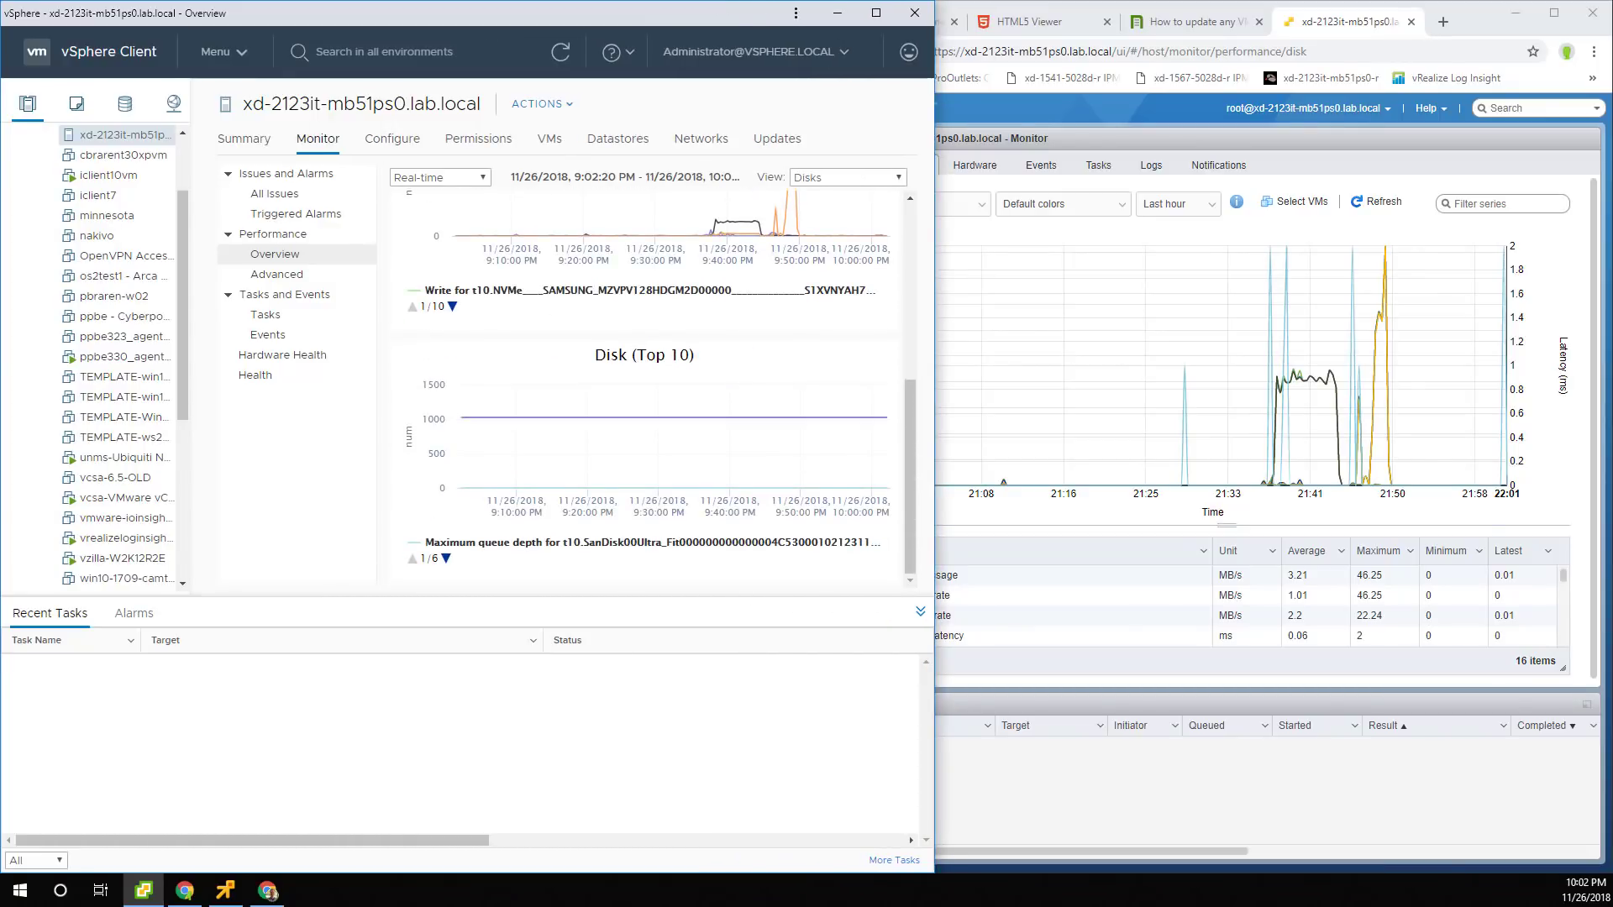
scroll(647, 378, up, 5)
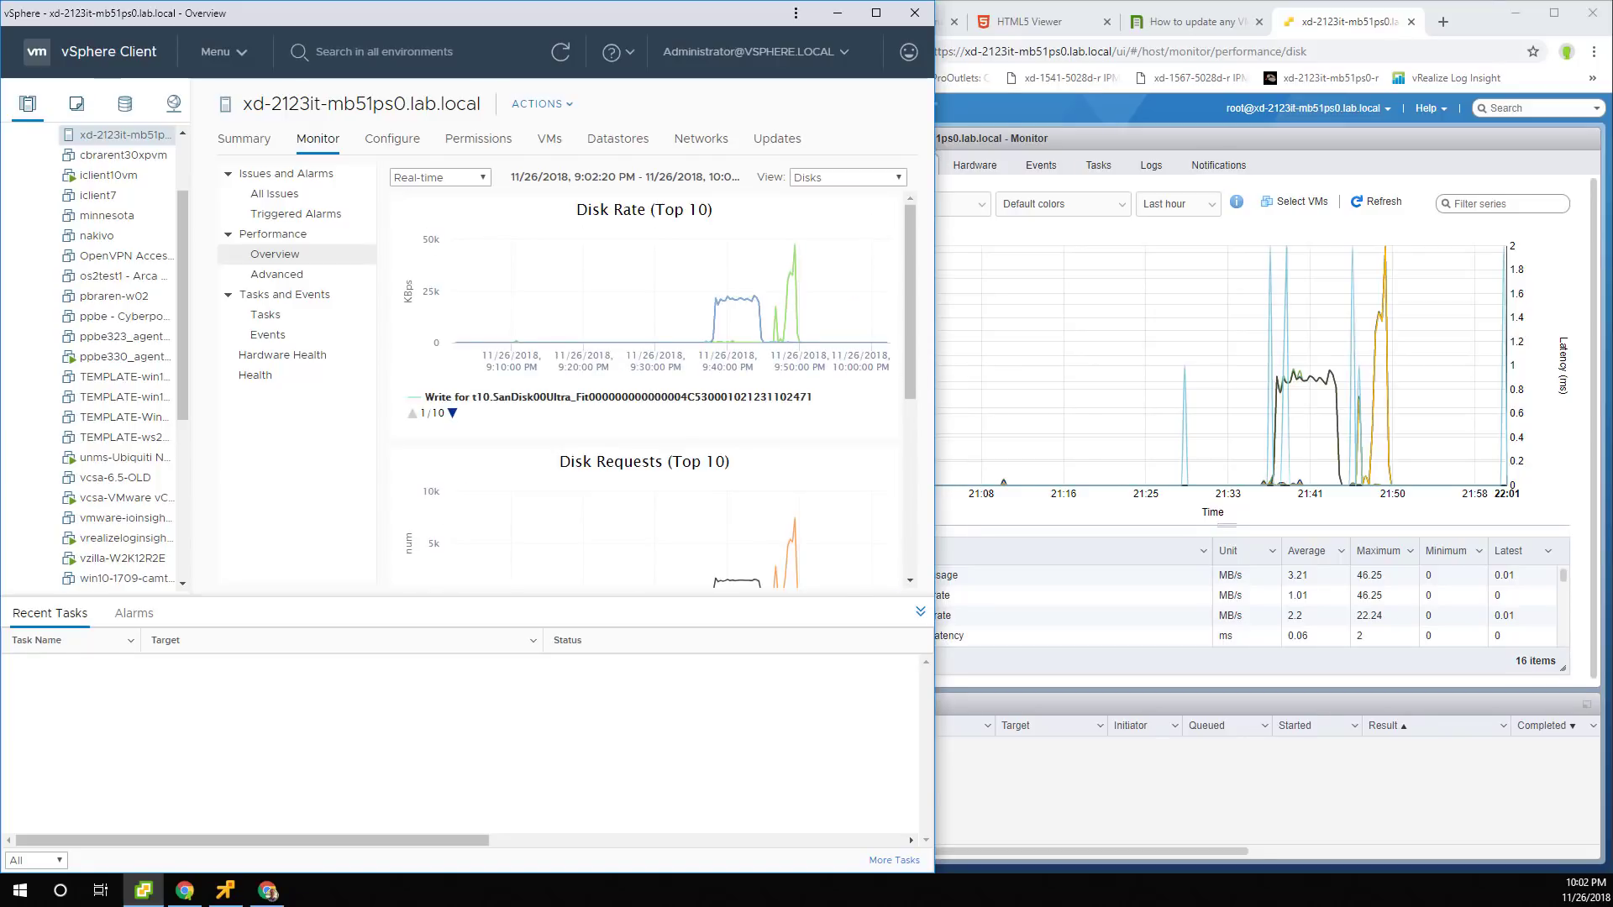
drag(934, 514, 806, 514)
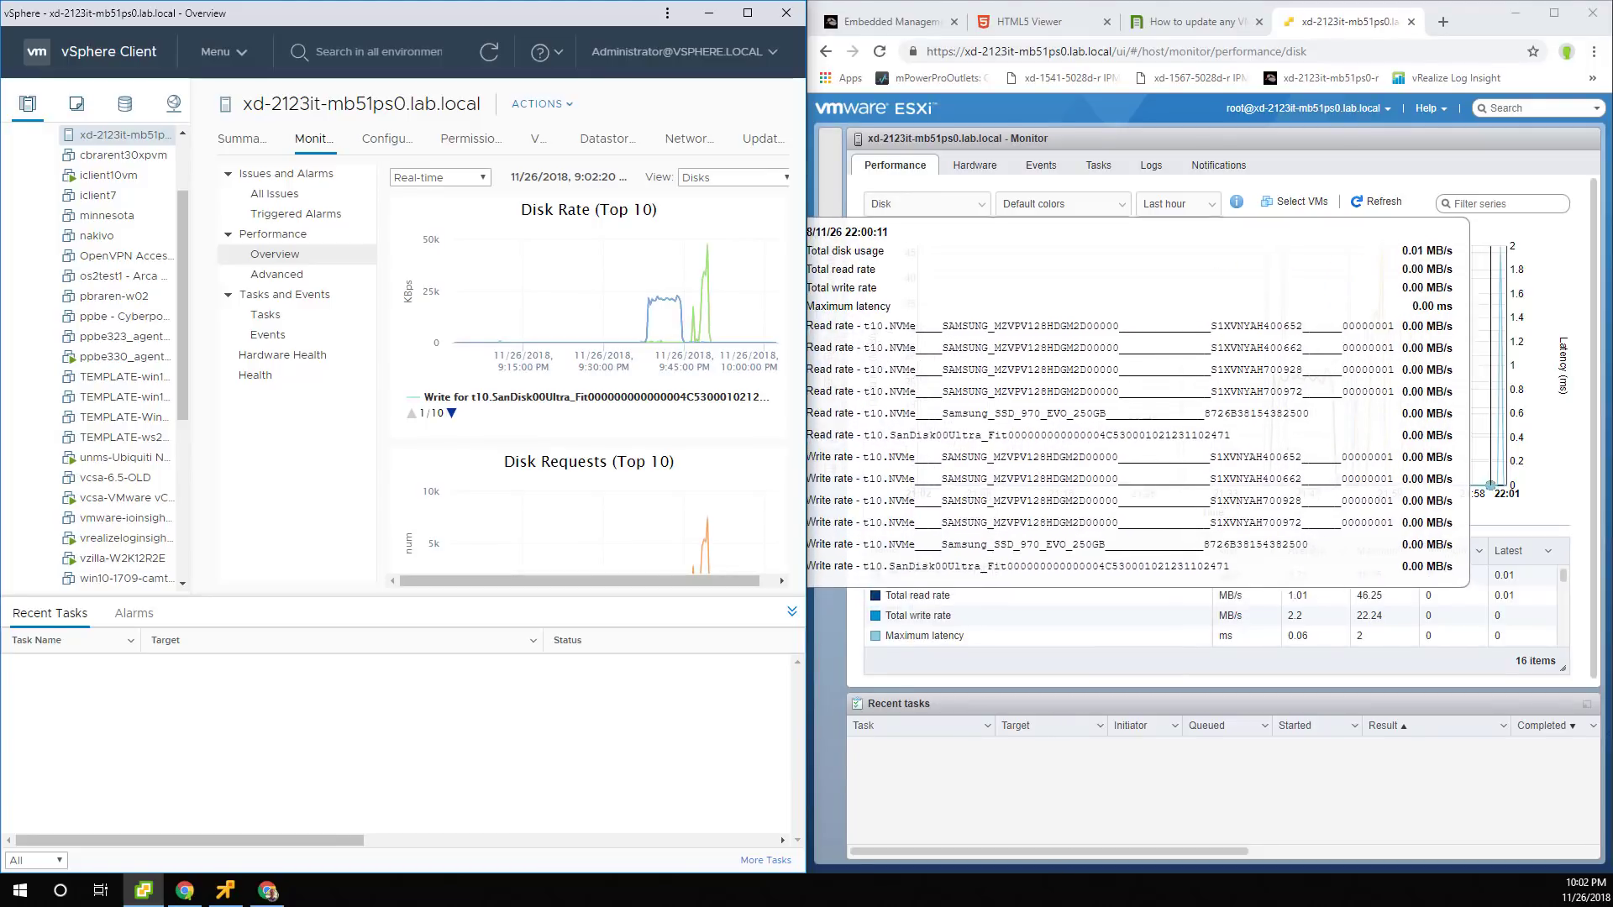
click(226, 891)
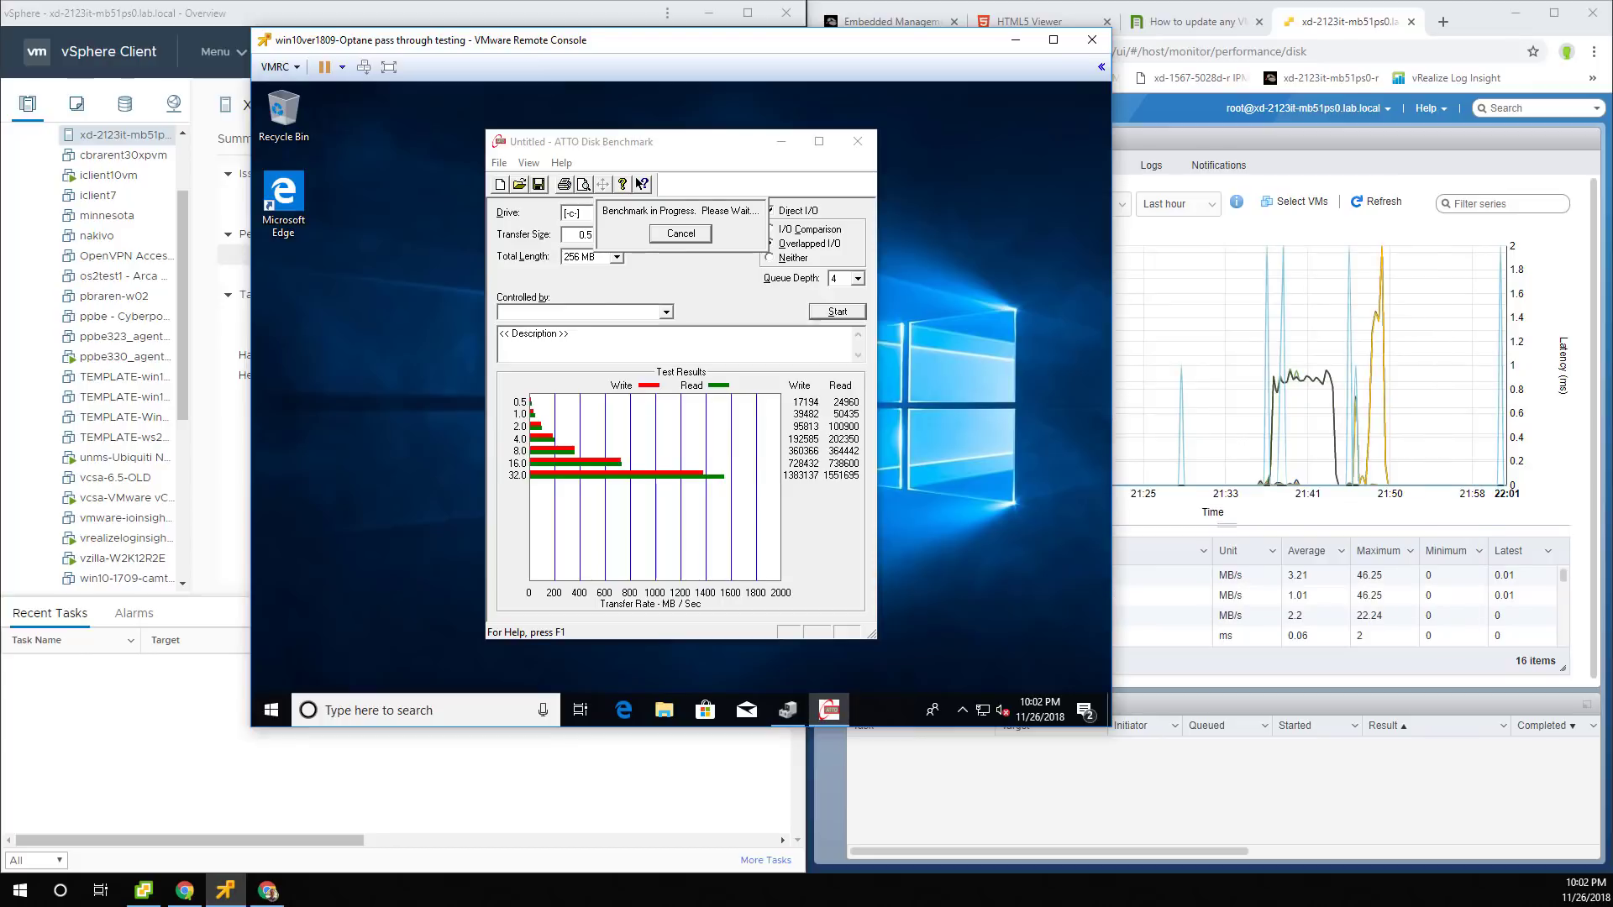
Uncheck Connected for the VM's Network adapter 1 in VMRC, then refresh the ESXi disk chart.
right_click(985, 714)
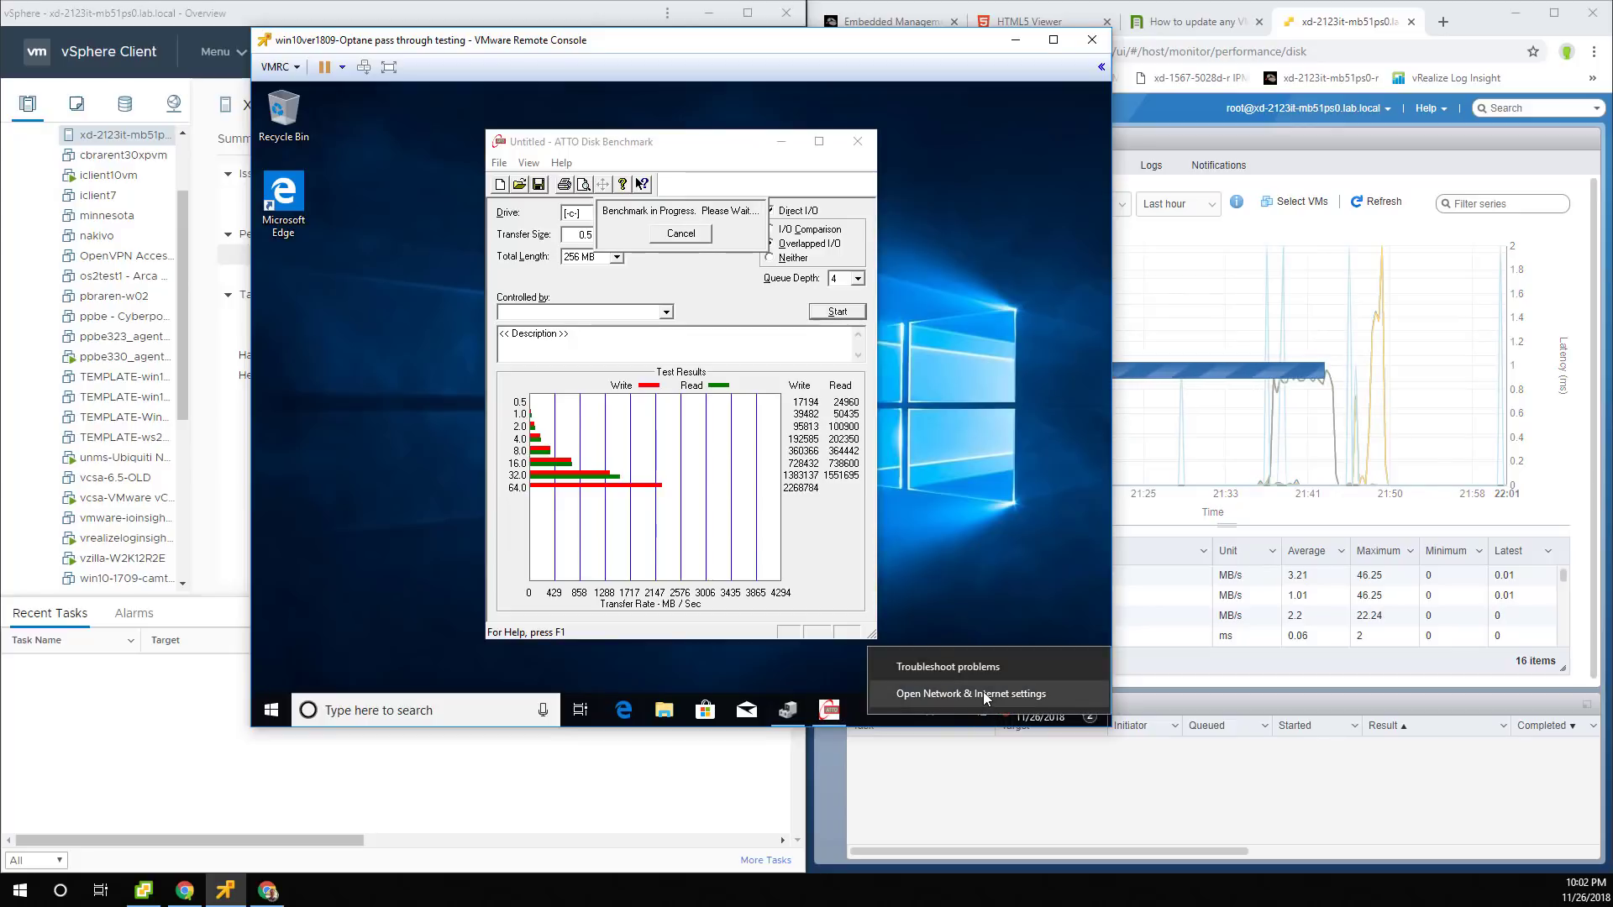
click(279, 67)
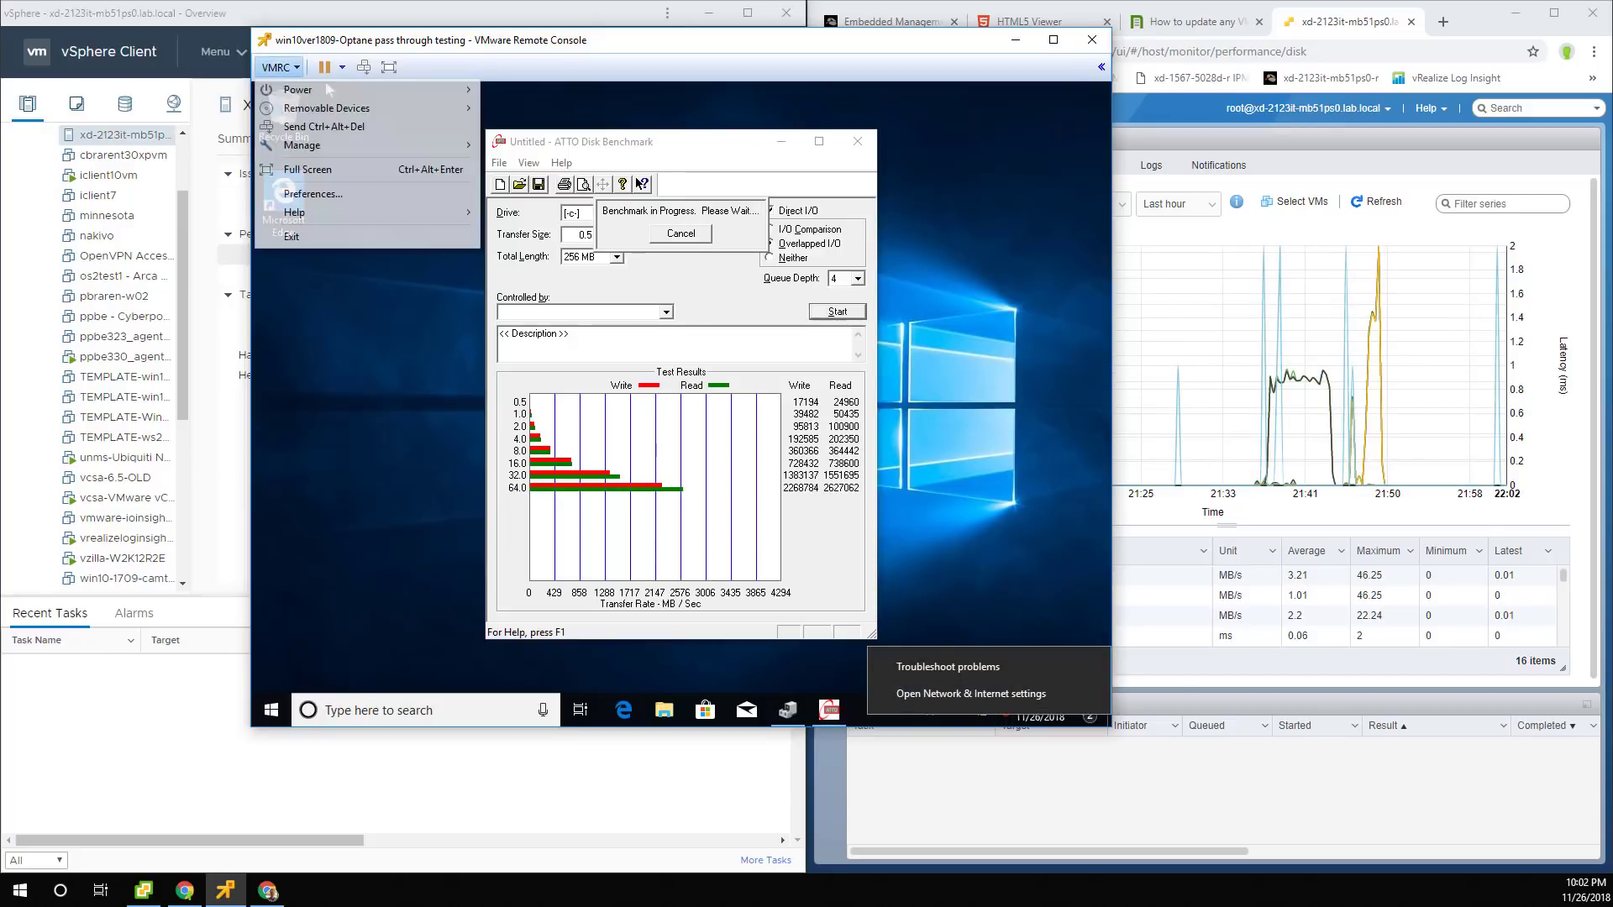
mouse_move(353, 108)
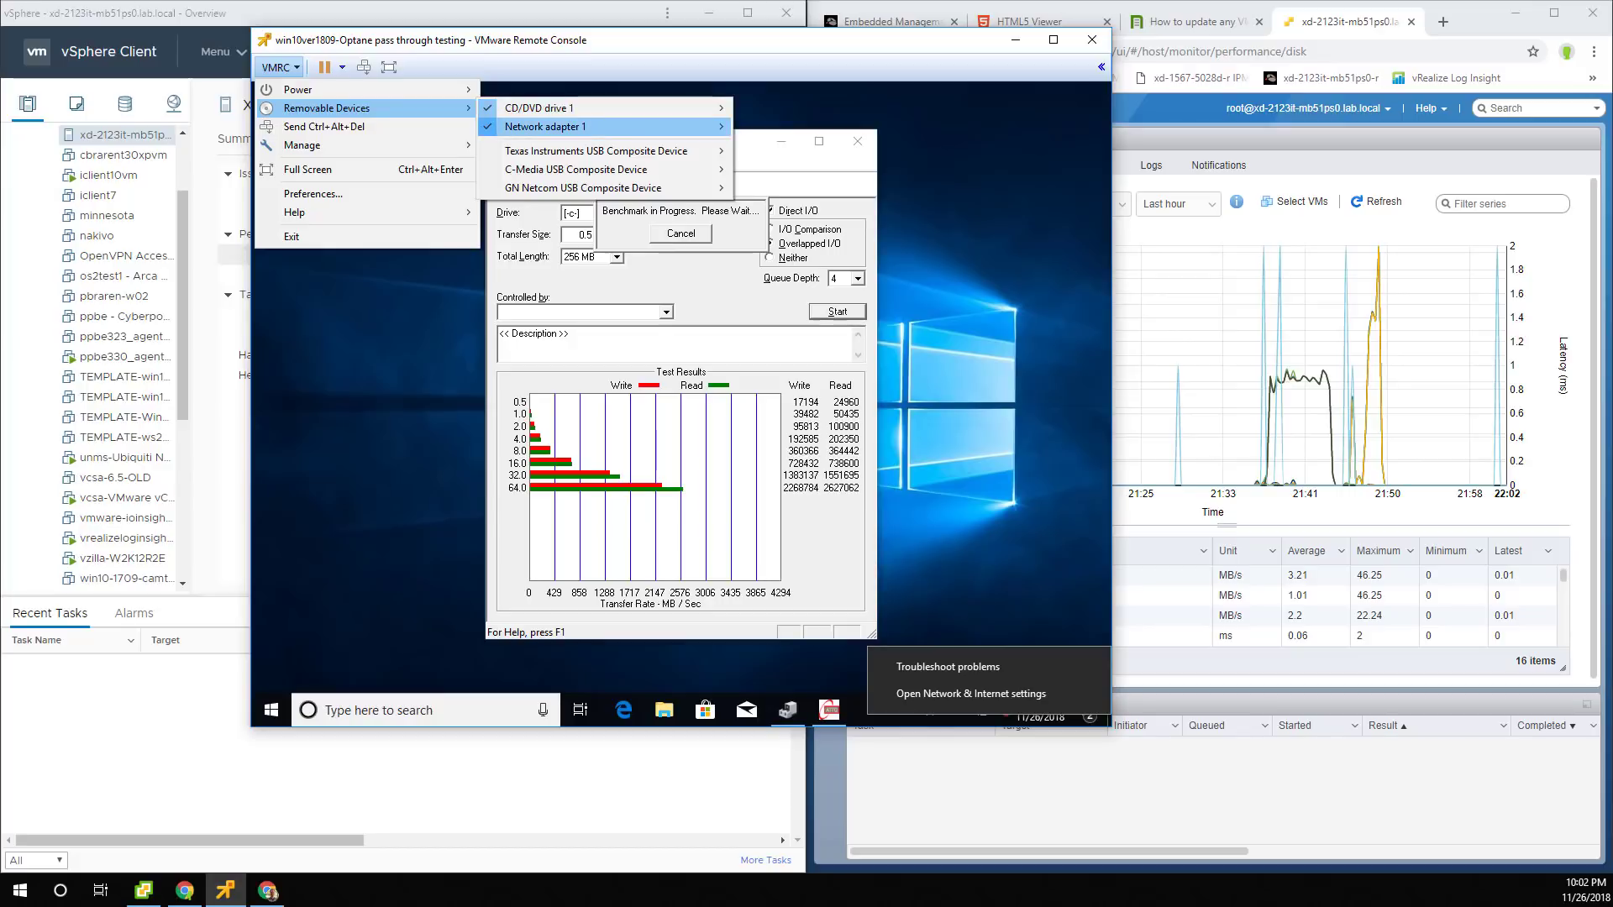
mouse_move(571, 127)
click(778, 152)
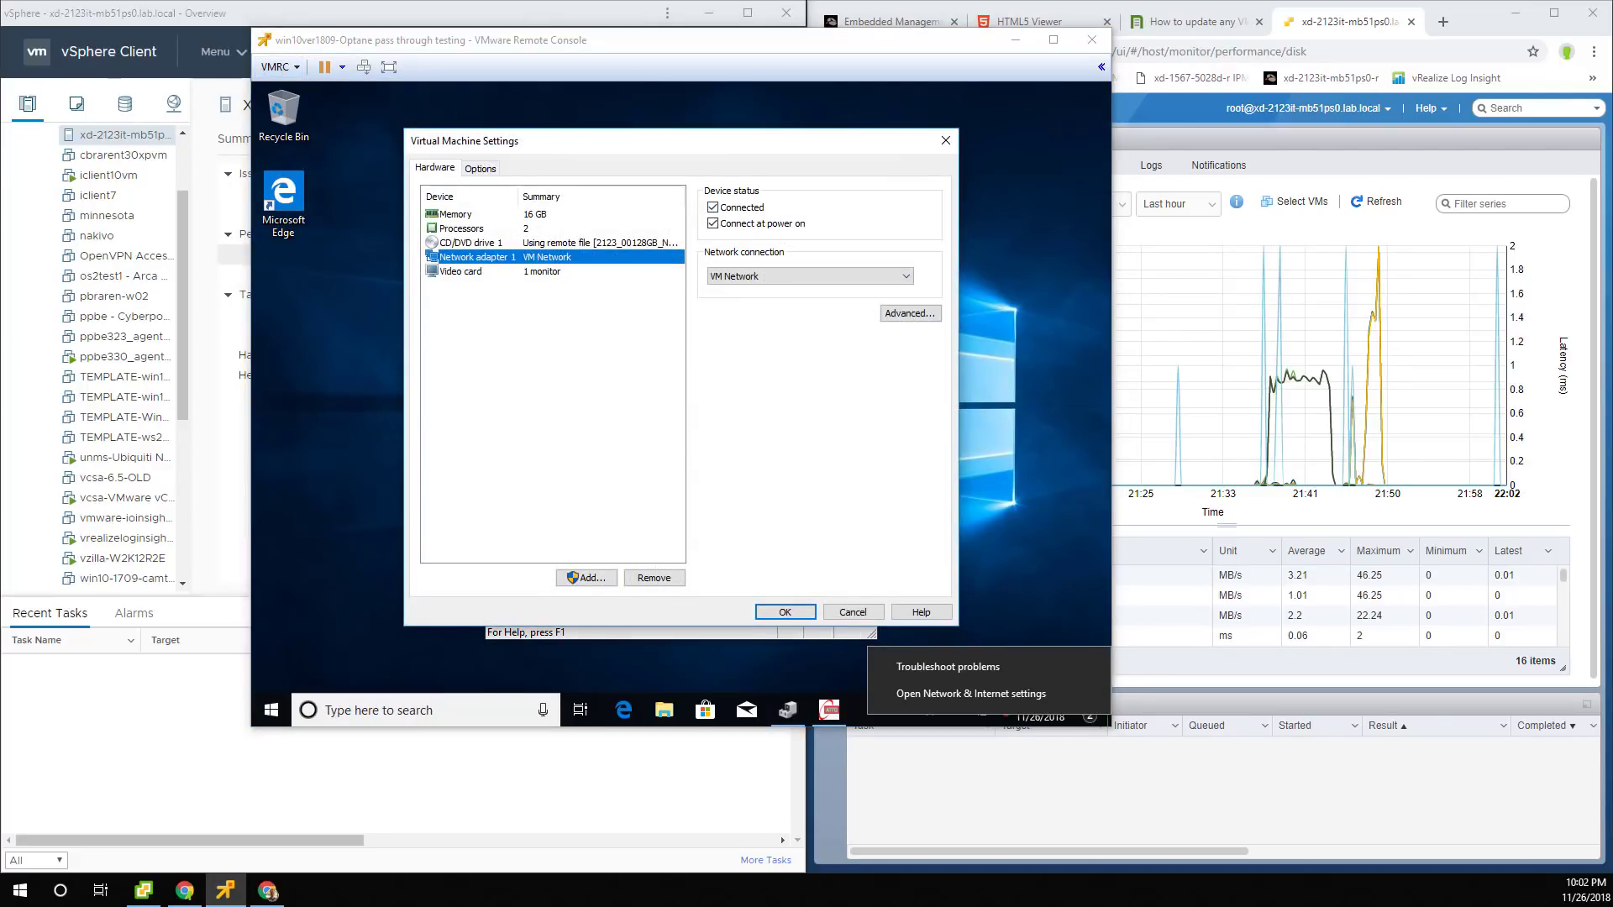
click(713, 207)
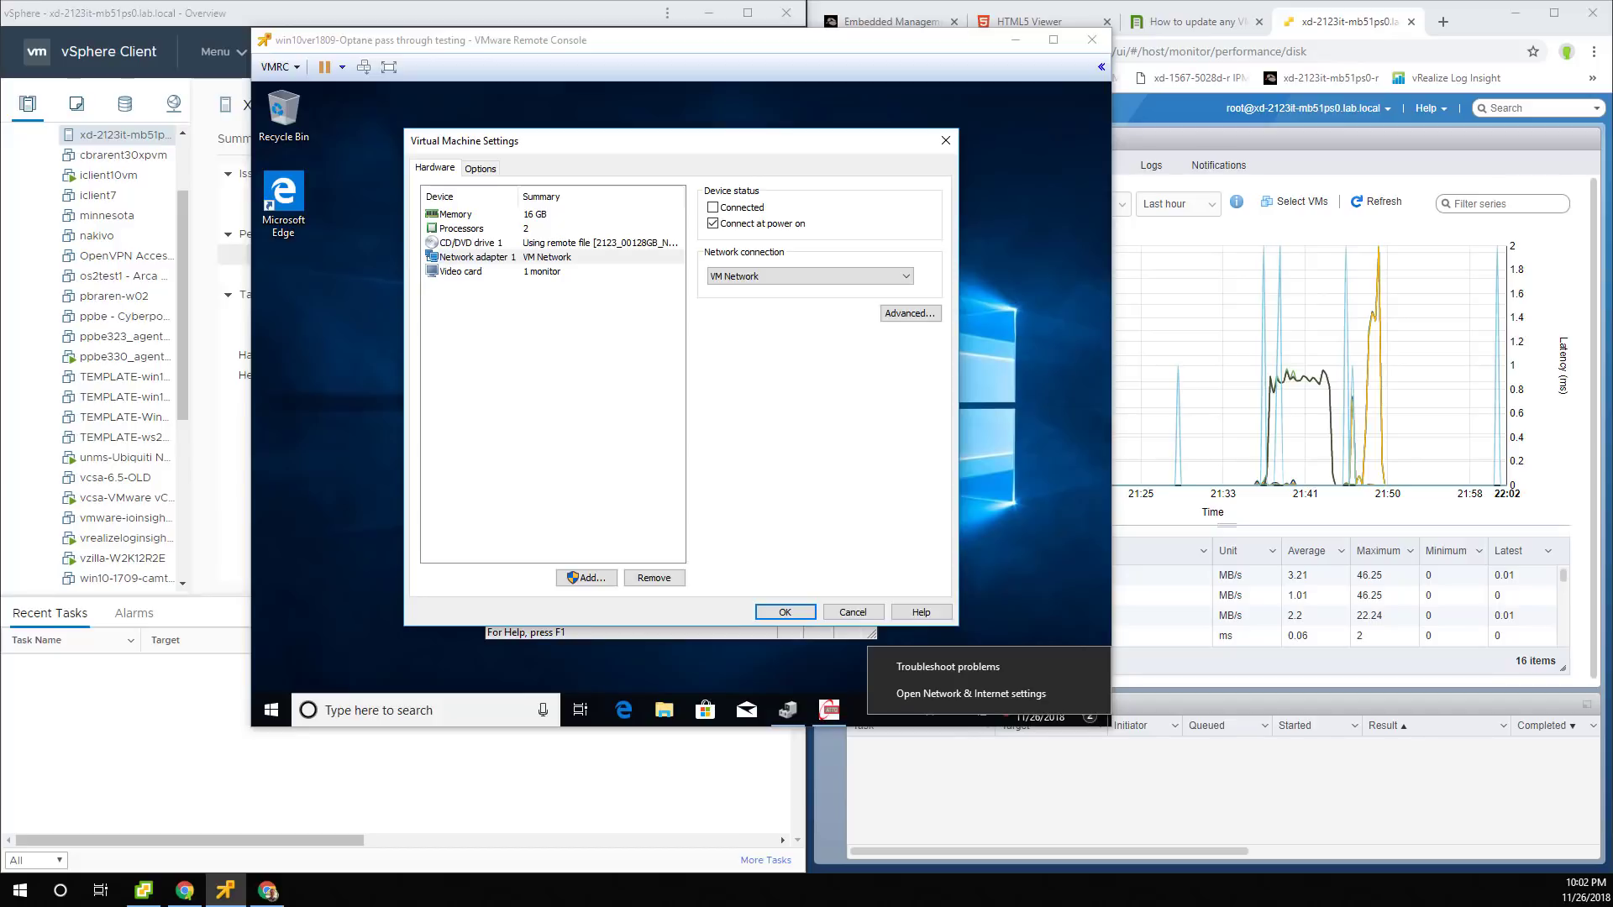
click(785, 612)
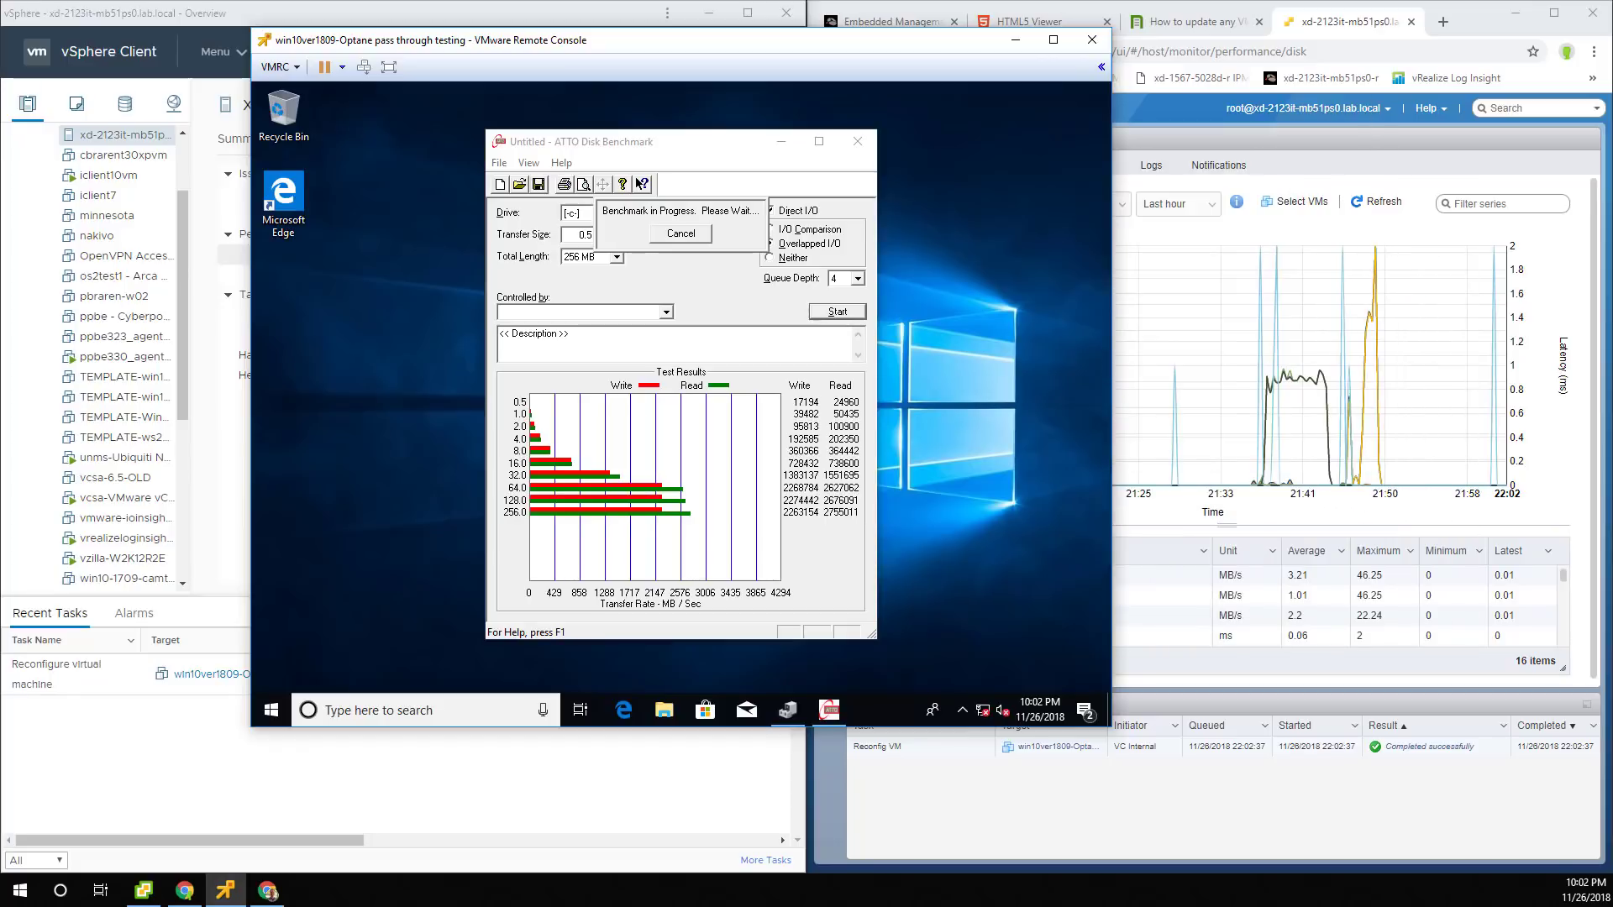
click(1375, 202)
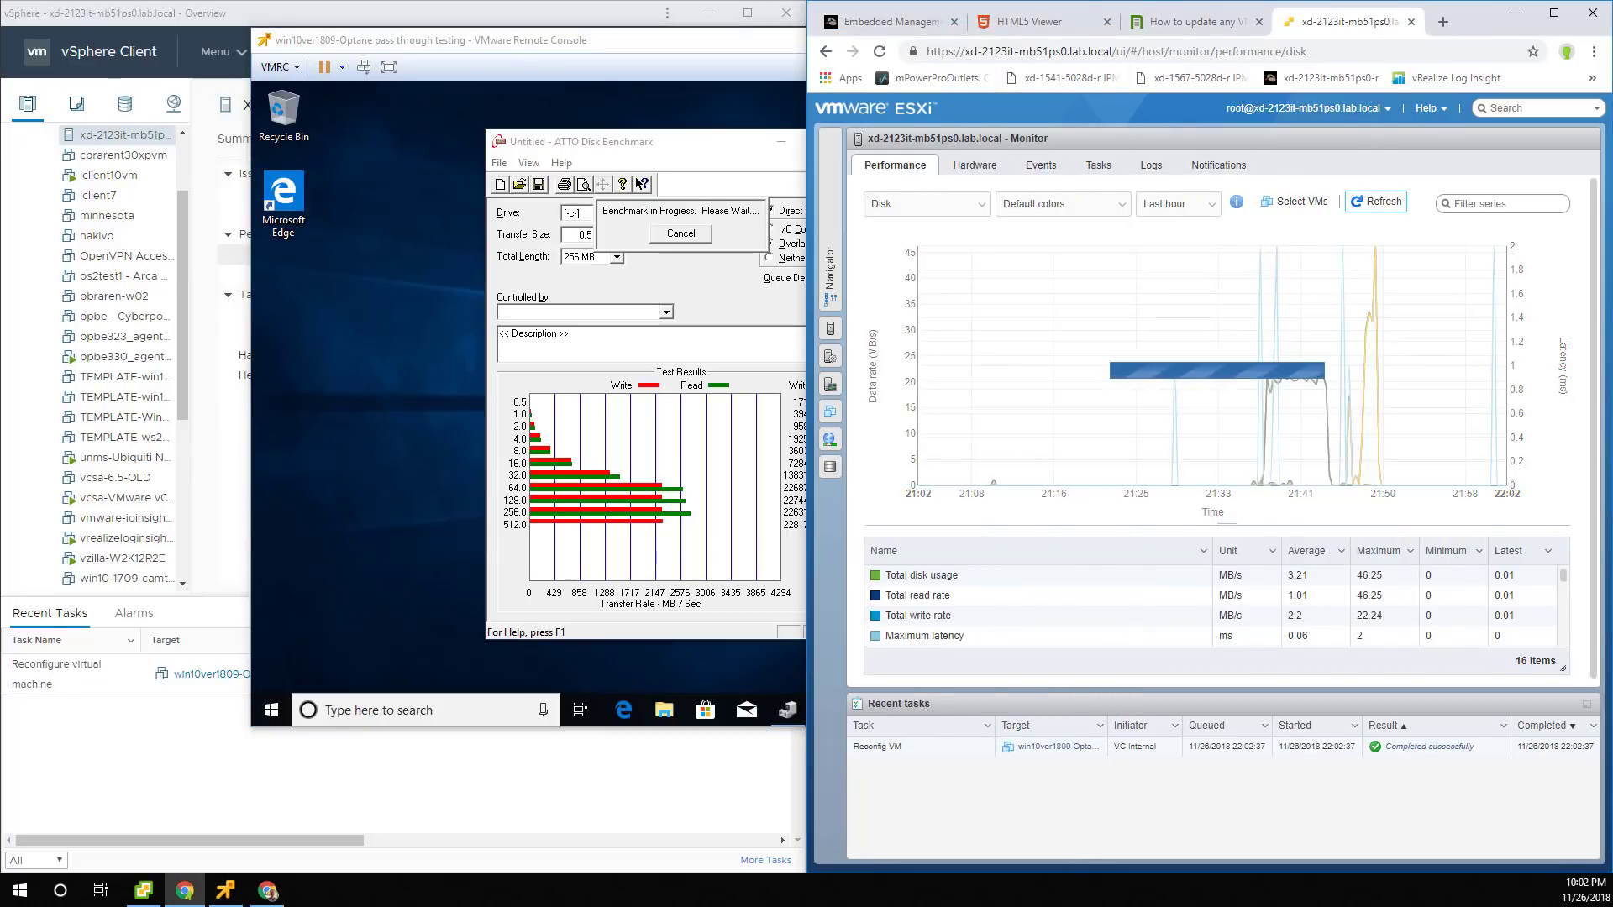
Scroll vSphere Client's performance view down to the Disk Requests chart, widening the window slightly.
click(487, 14)
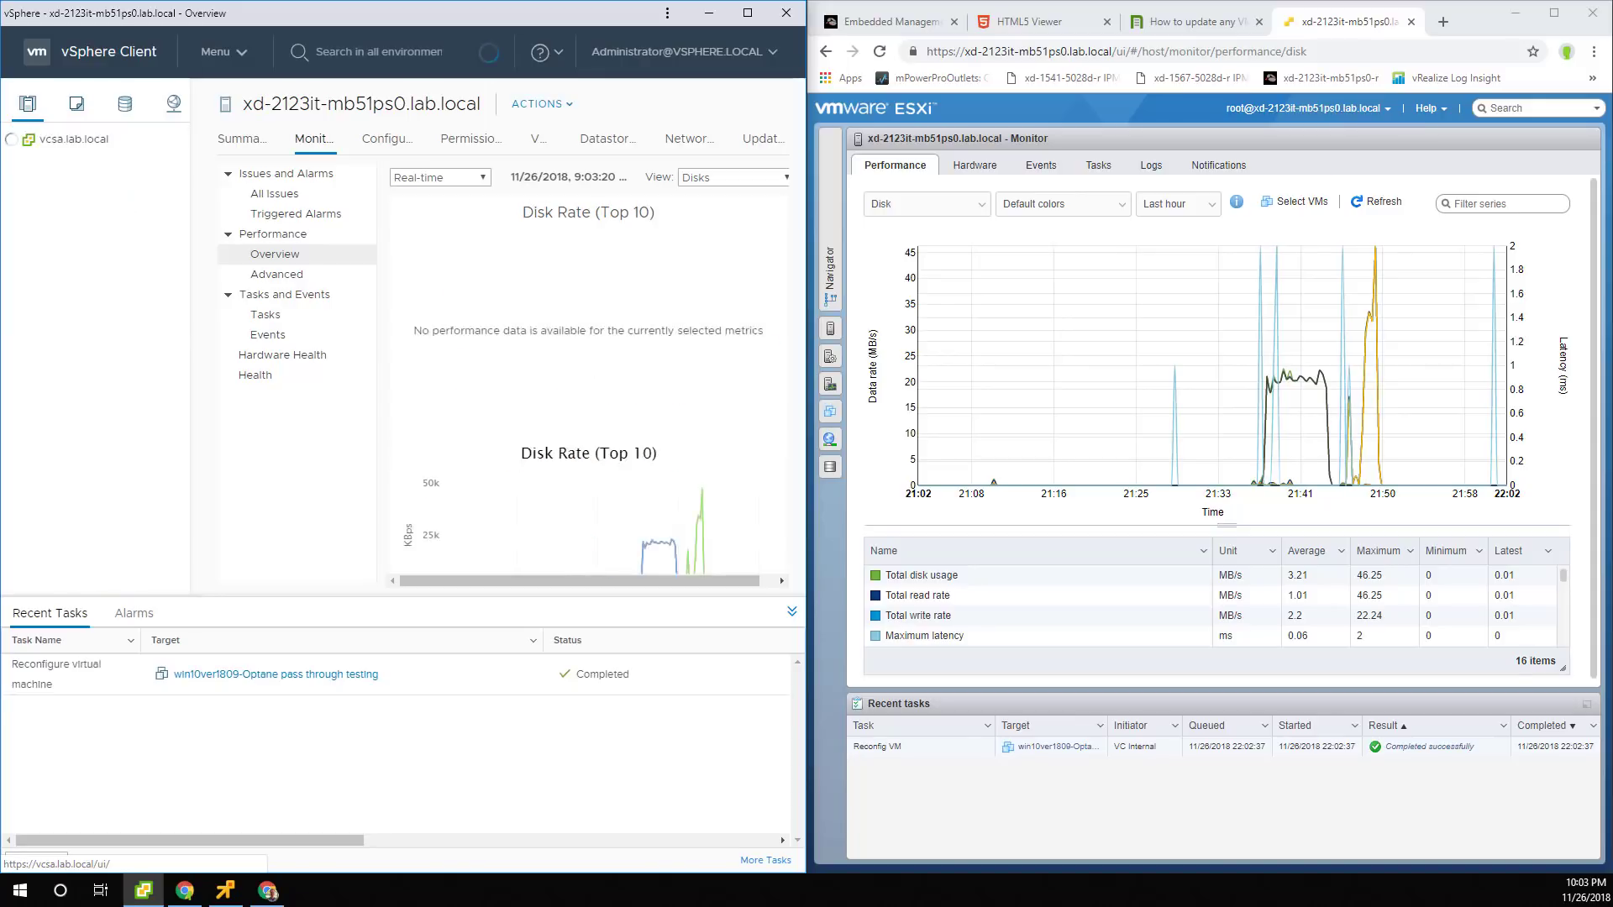
scroll(611, 324, down, 3)
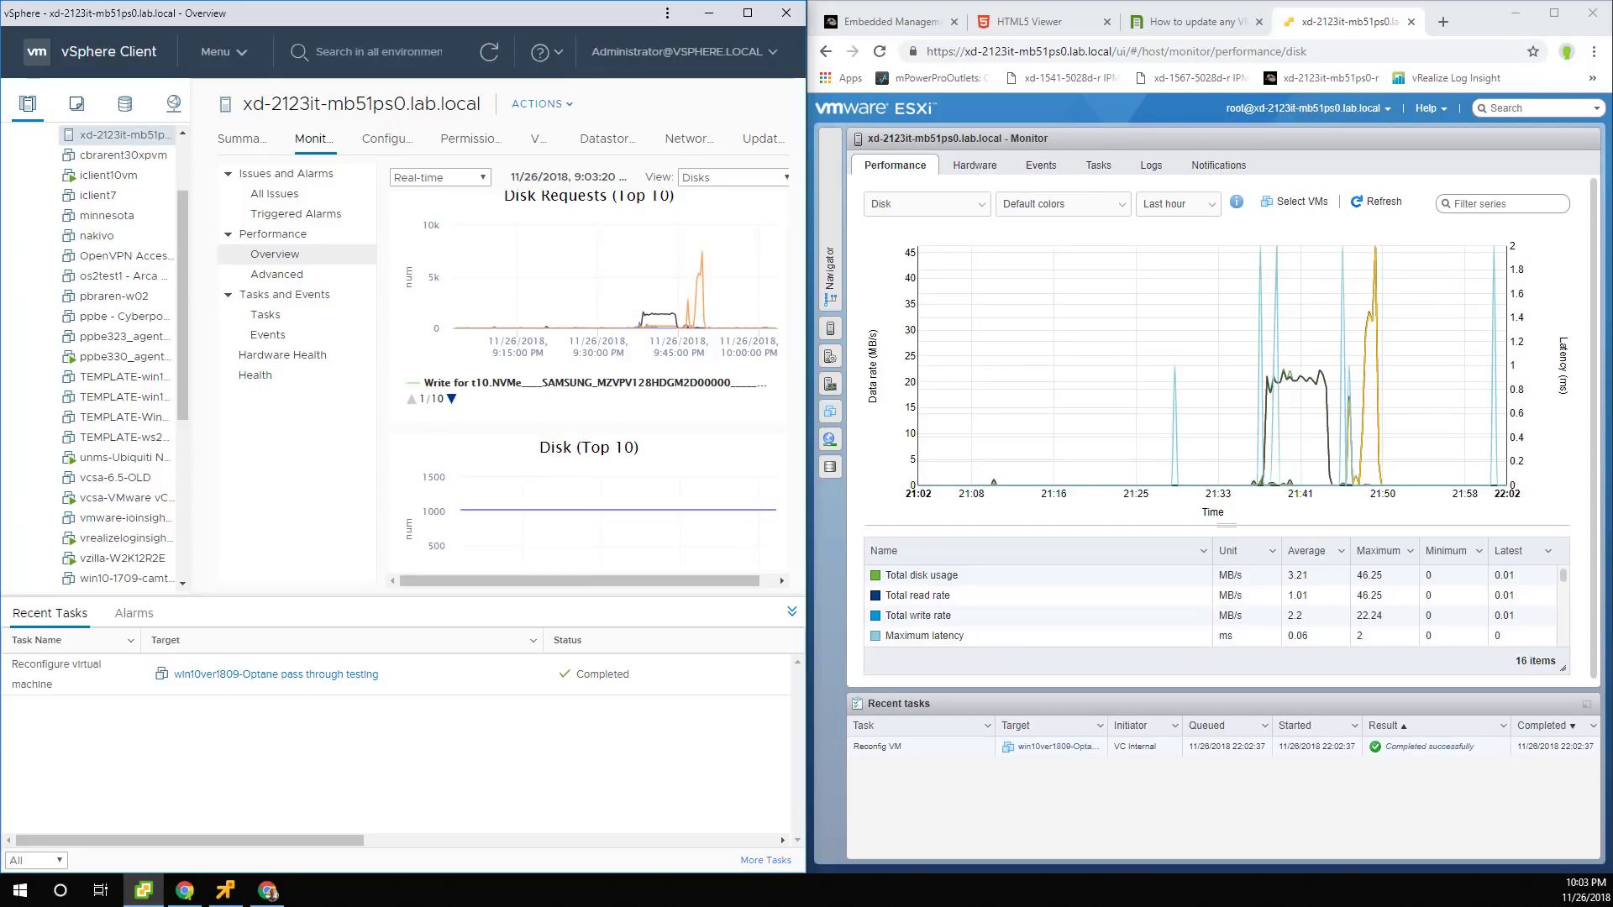
drag(806, 378, 840, 378)
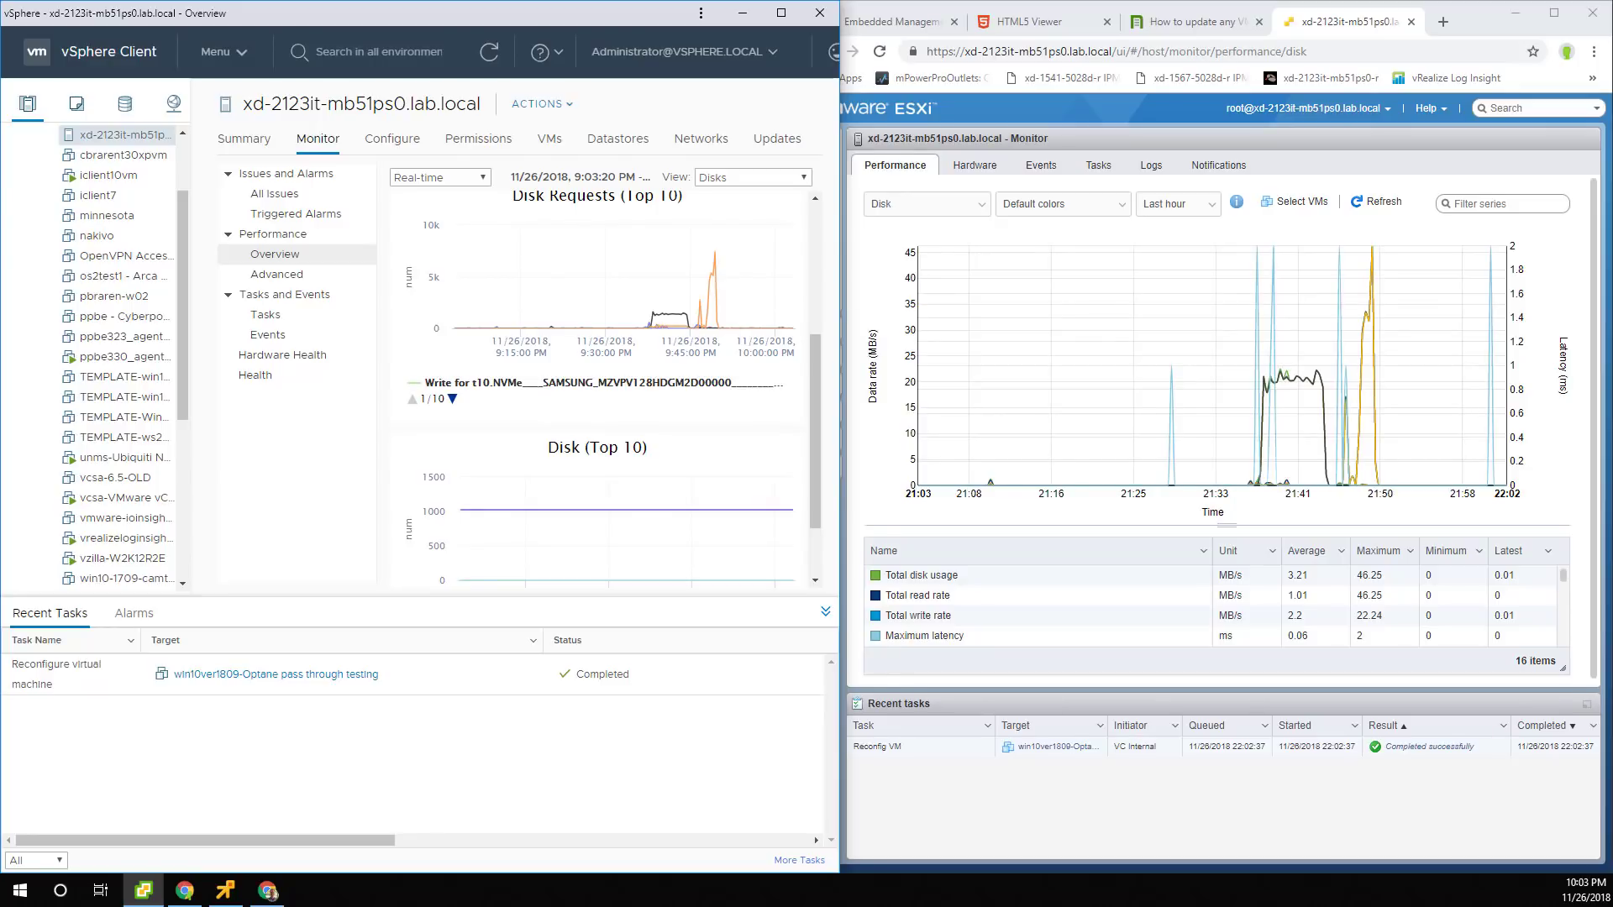
Refresh the ESXi disk chart, then bring up the TinkerTry home page full-screen.
click(1376, 202)
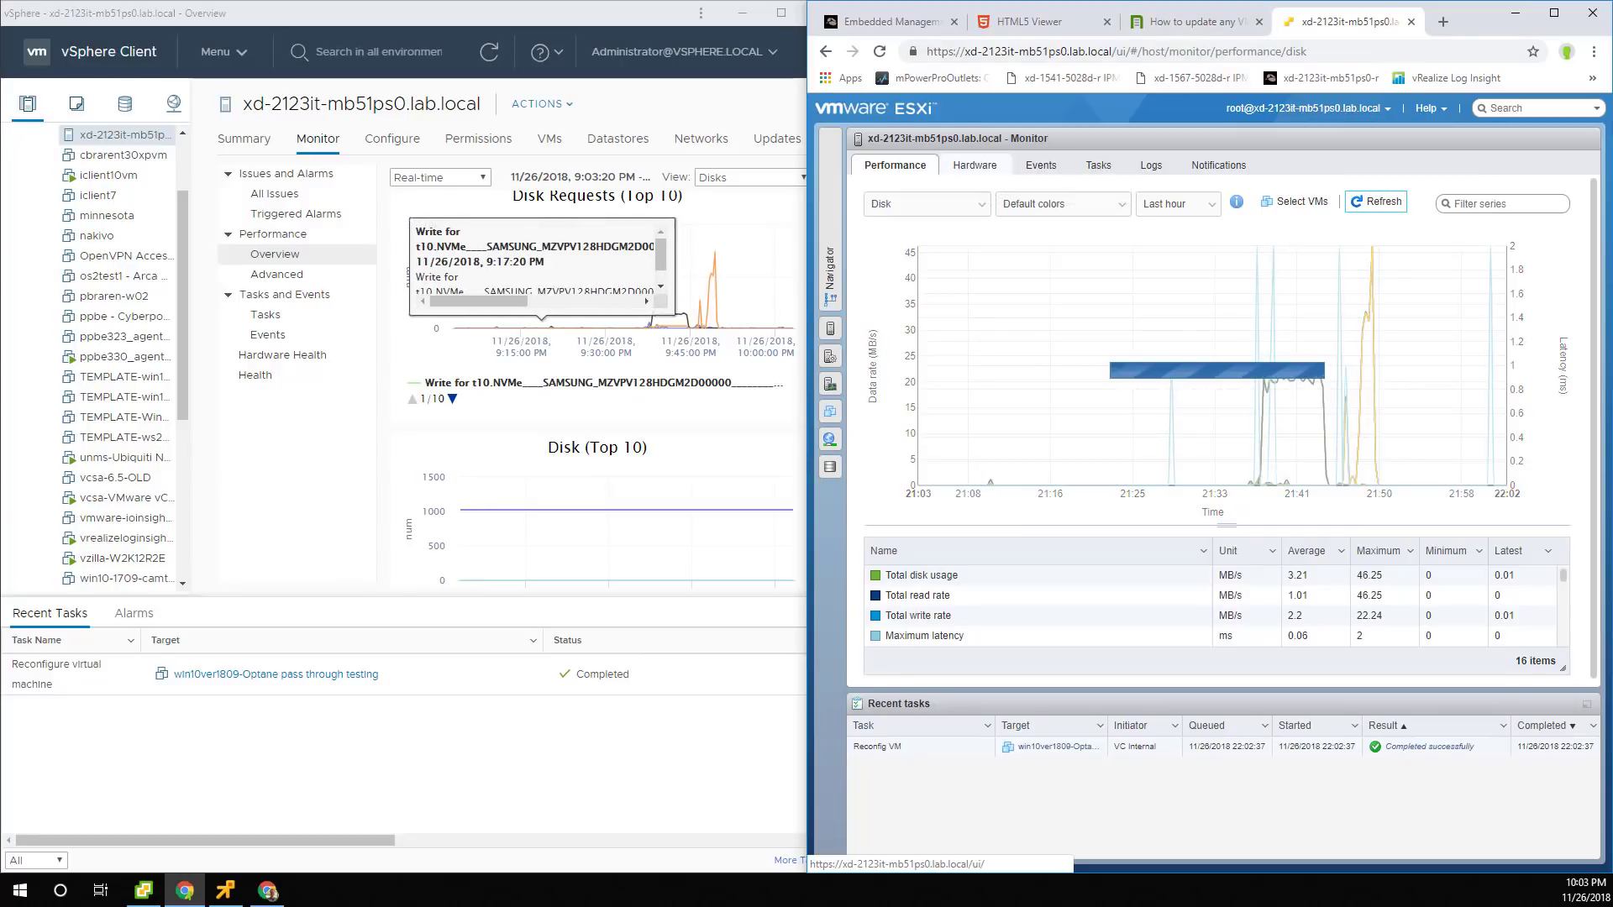
click(183, 163)
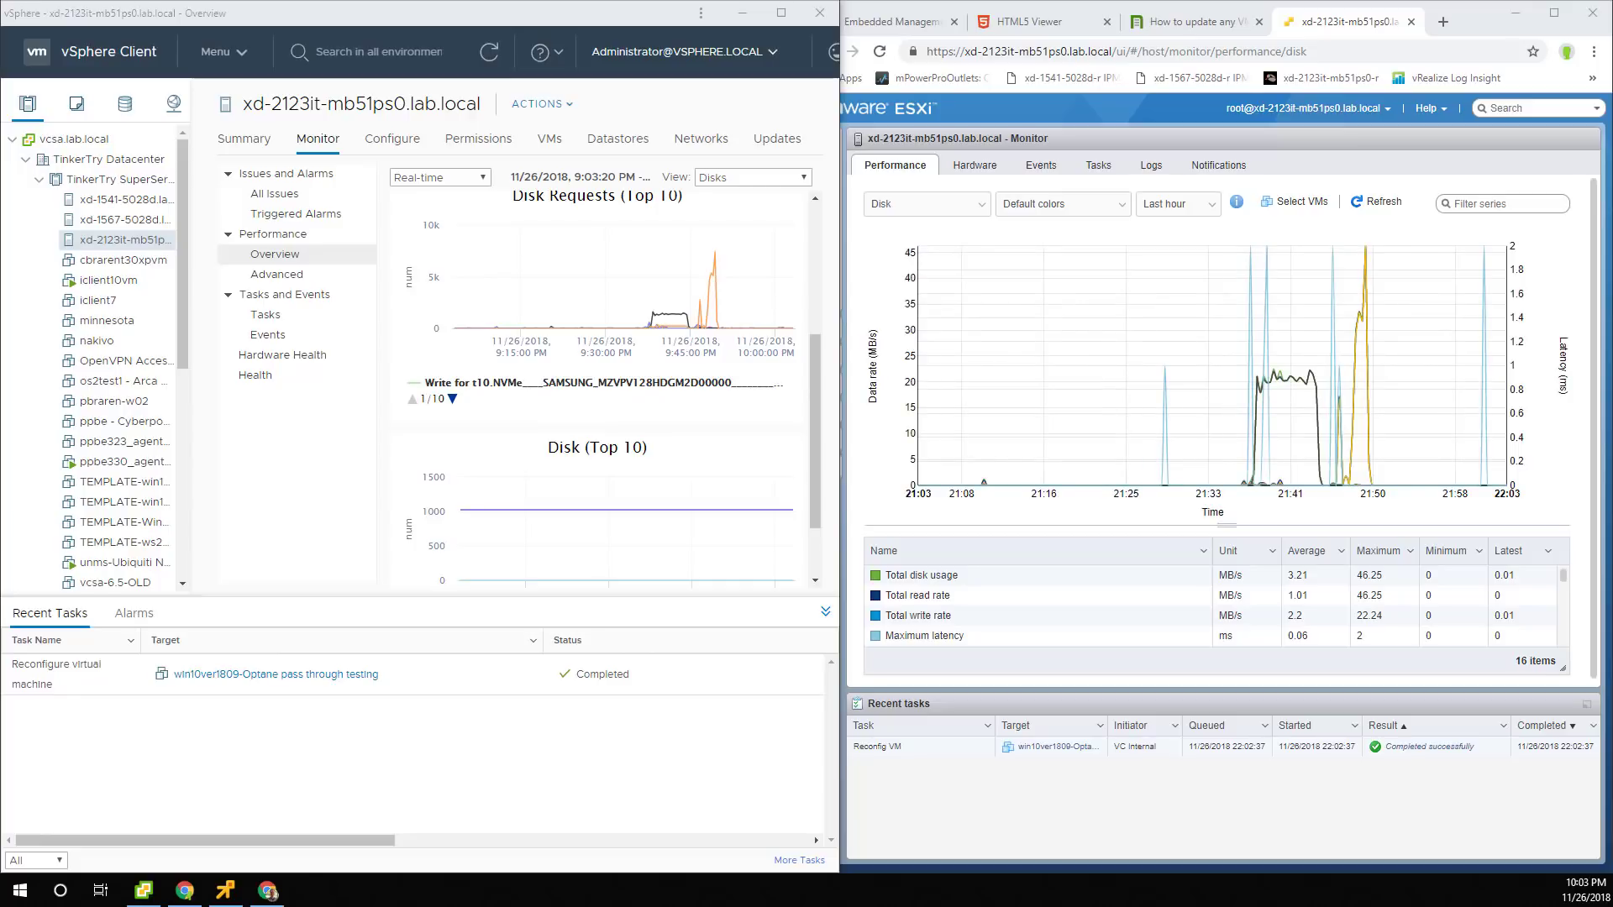
drag(1148, 906, 604, 0)
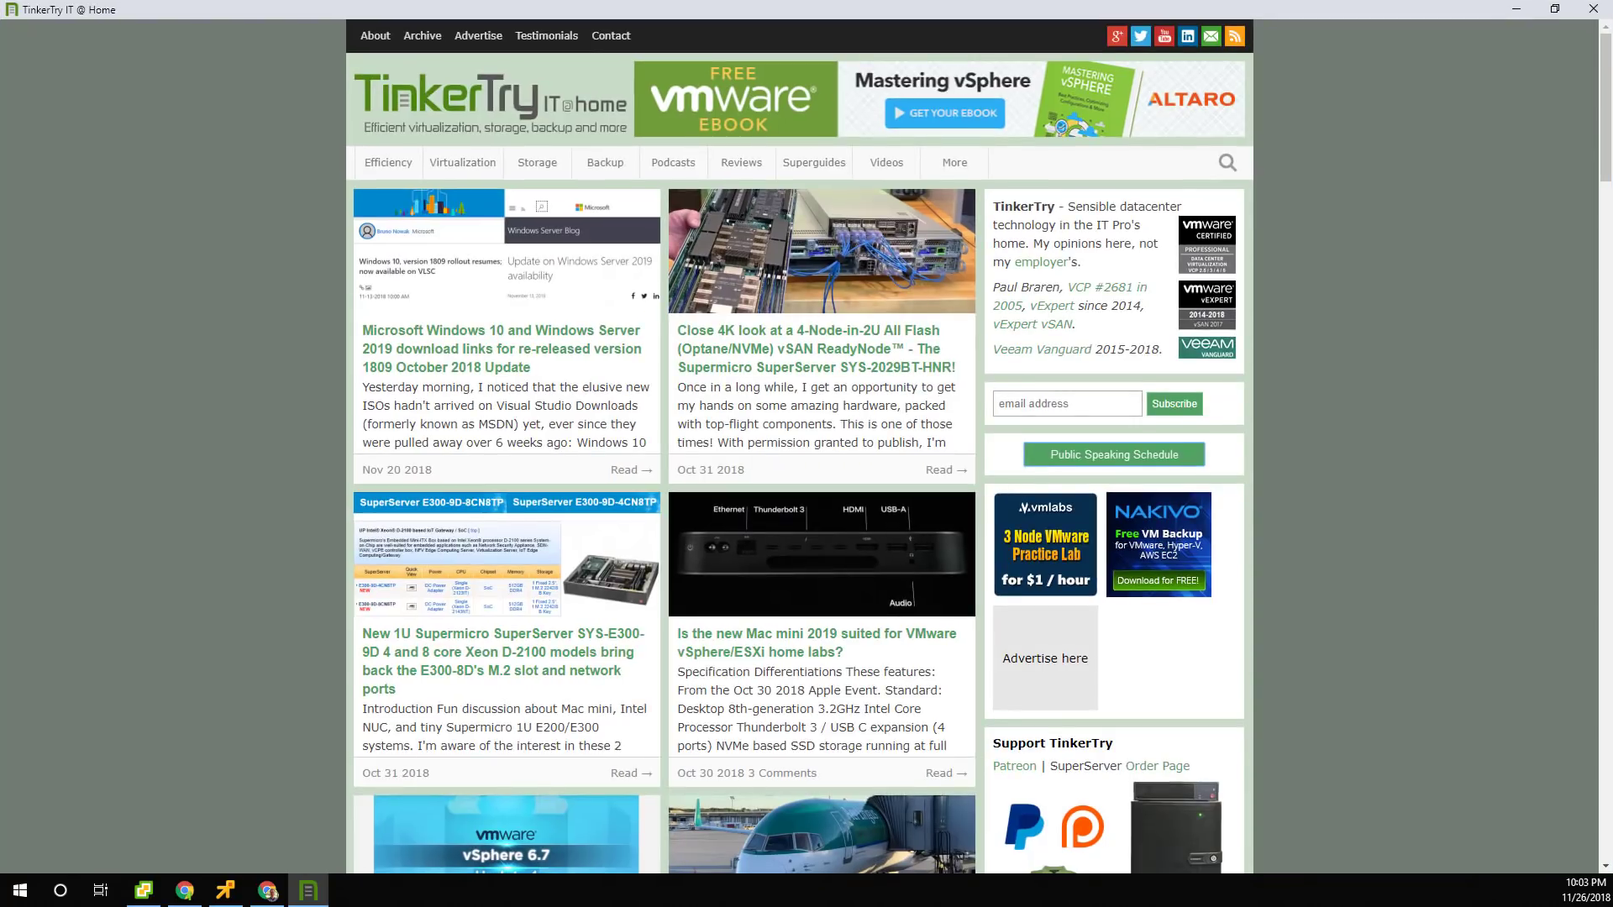